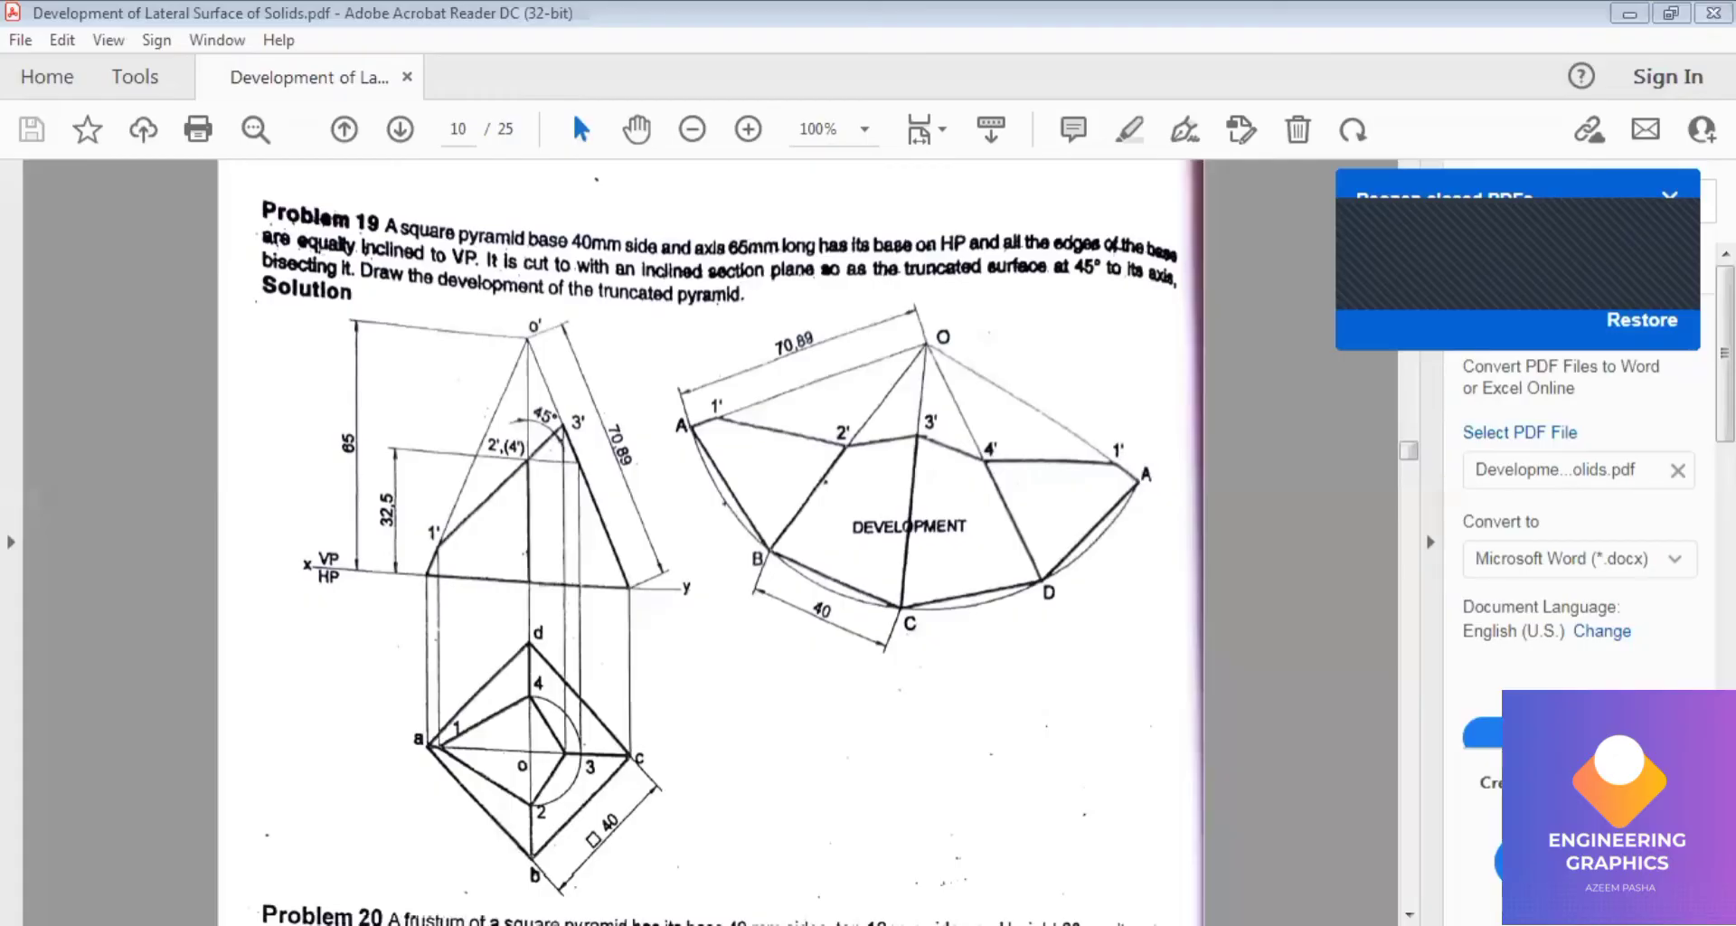
{"action": "left_click", "coordinate": [914, 634]}
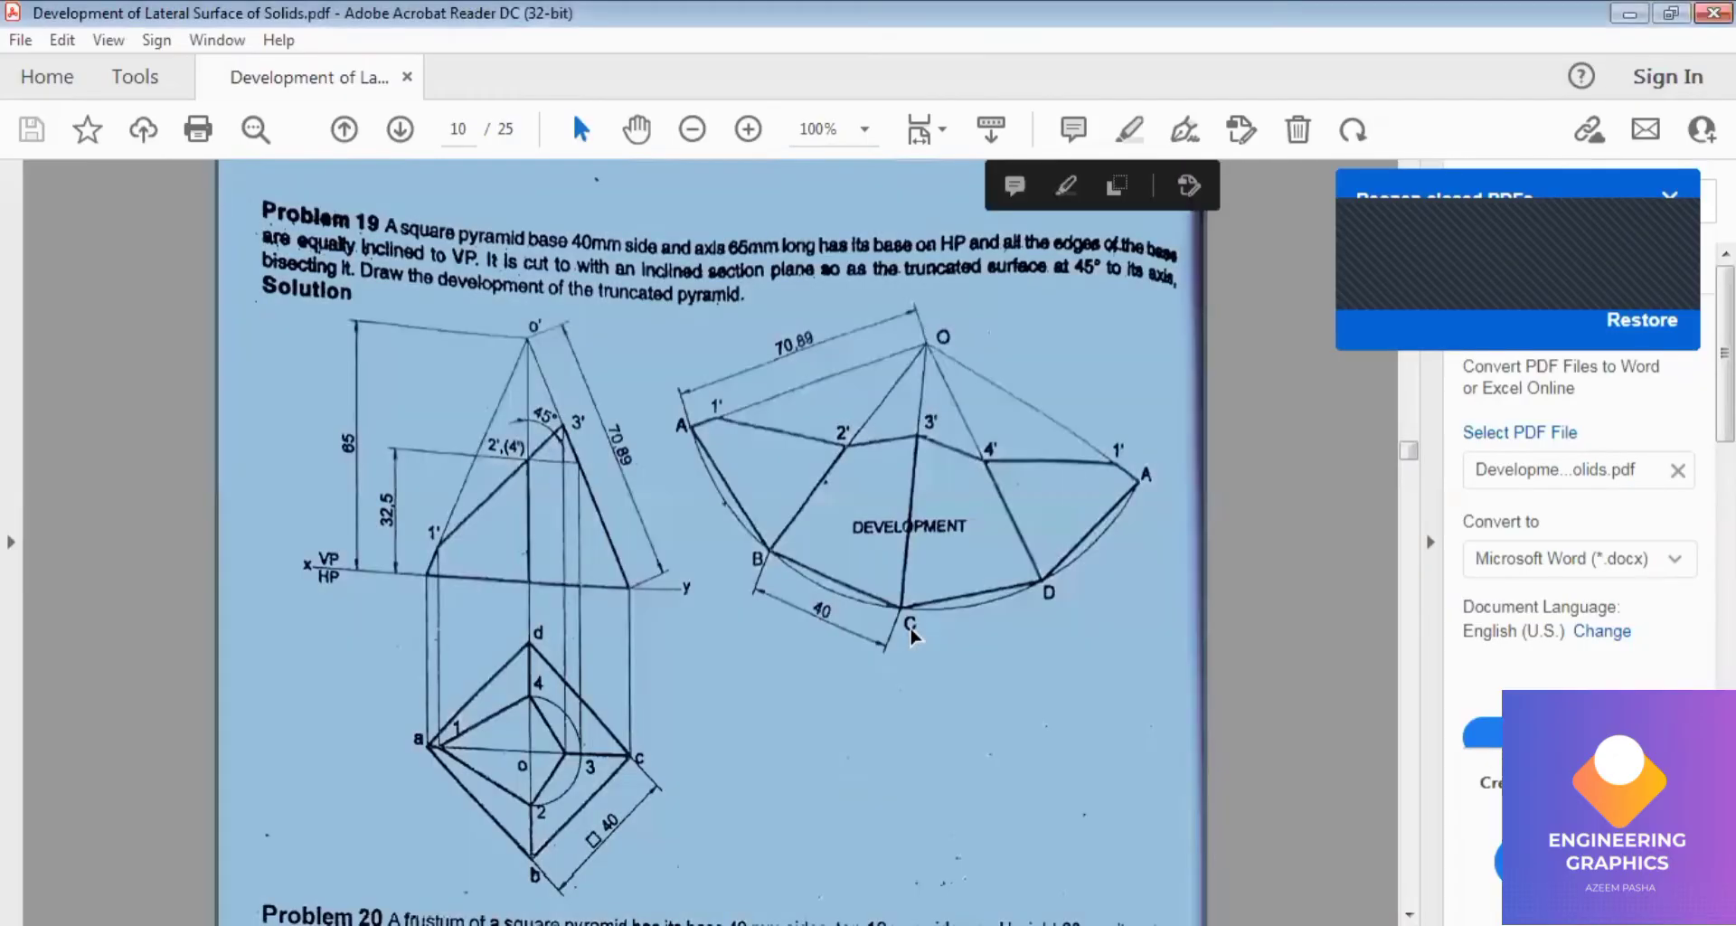
{"action": "left_click", "coordinate": [914, 634]}
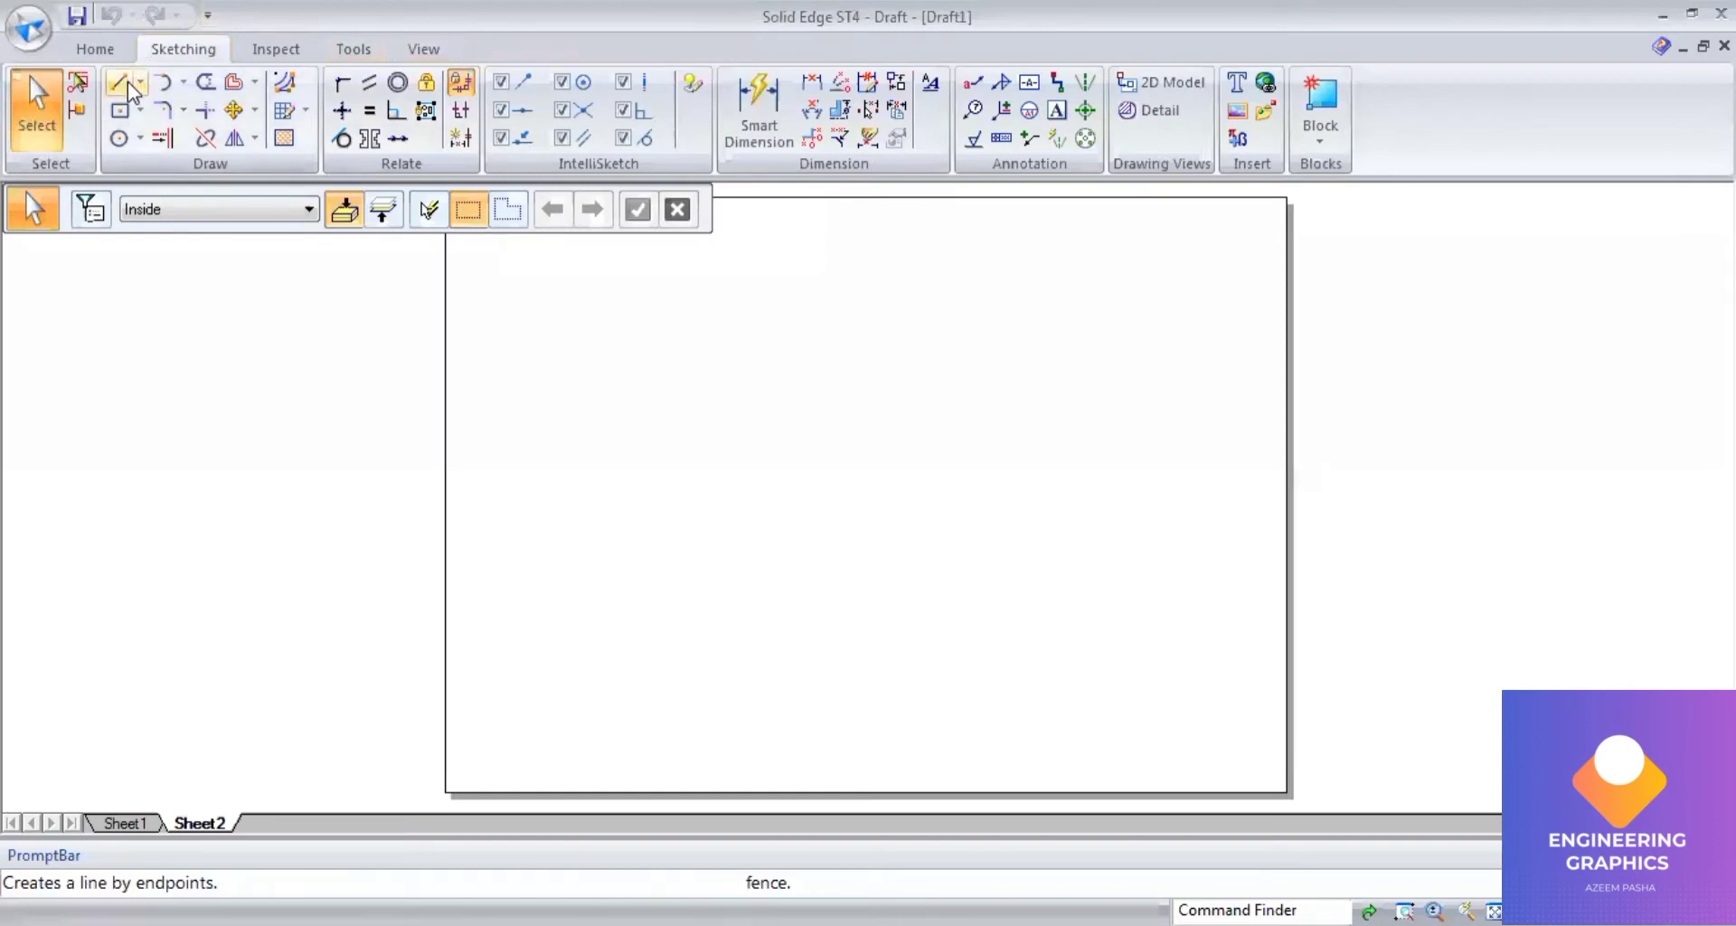
Draw a horizontal reference line about 107 mm long across the left half of the sheet with 0.13 mm line width.
{"action": "left_click", "coordinate": [127, 81]}
{"action": "left_click", "coordinate": [328, 210]}
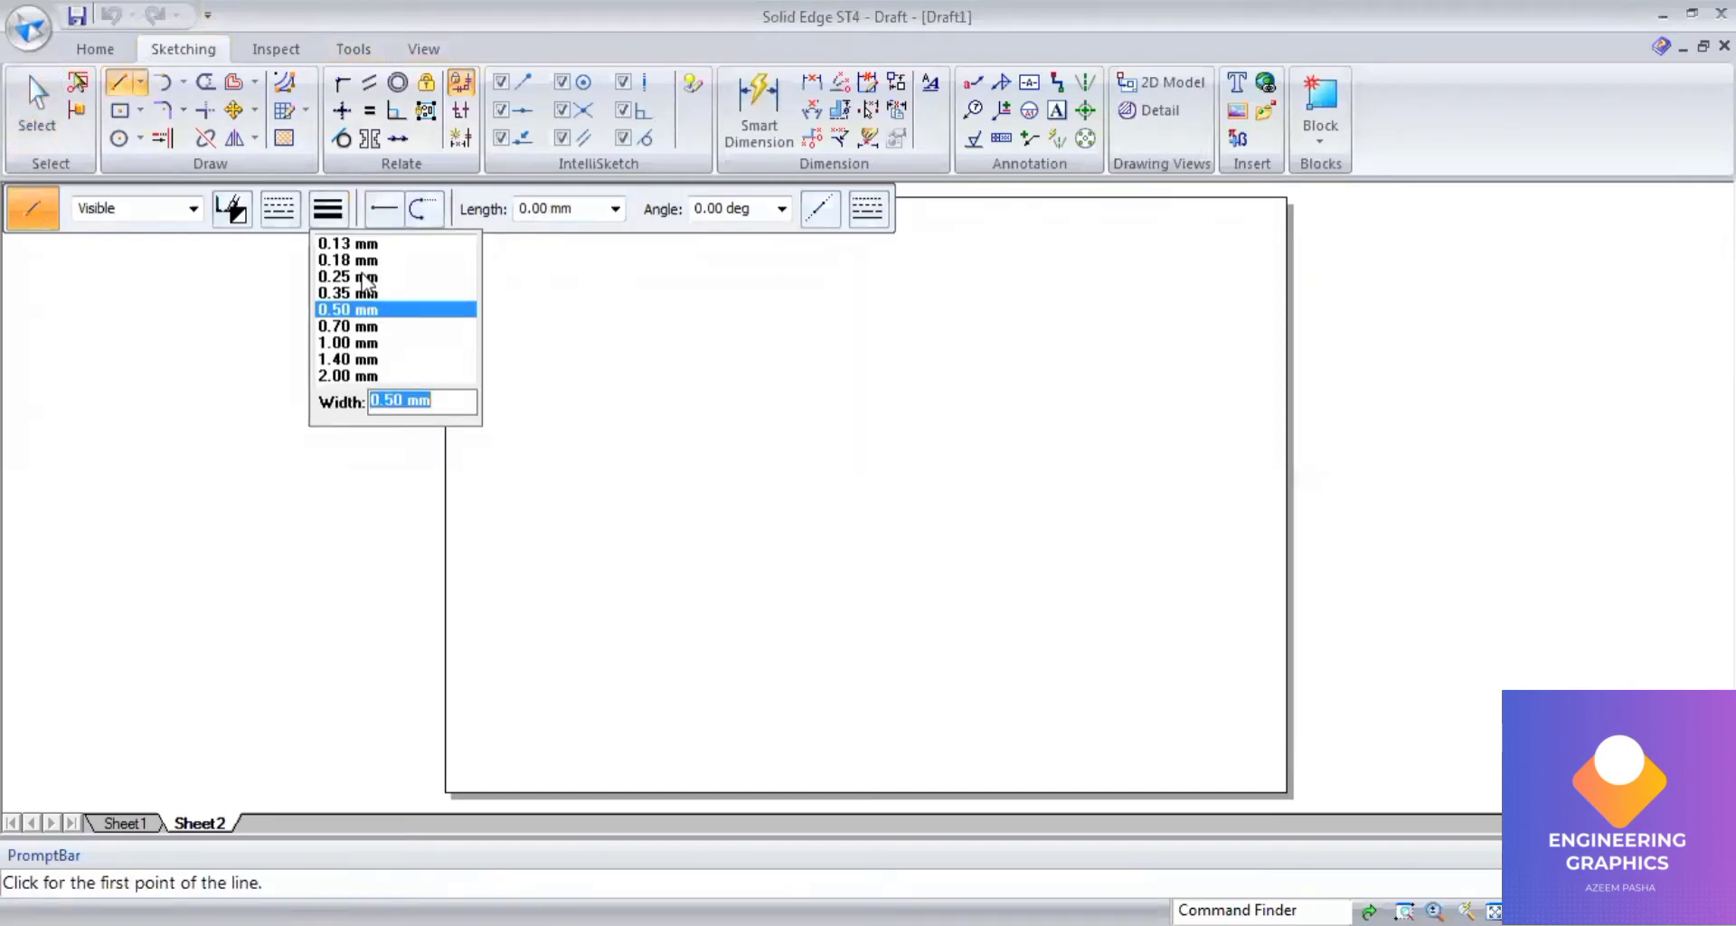
{"action": "left_click", "coordinate": [347, 243]}
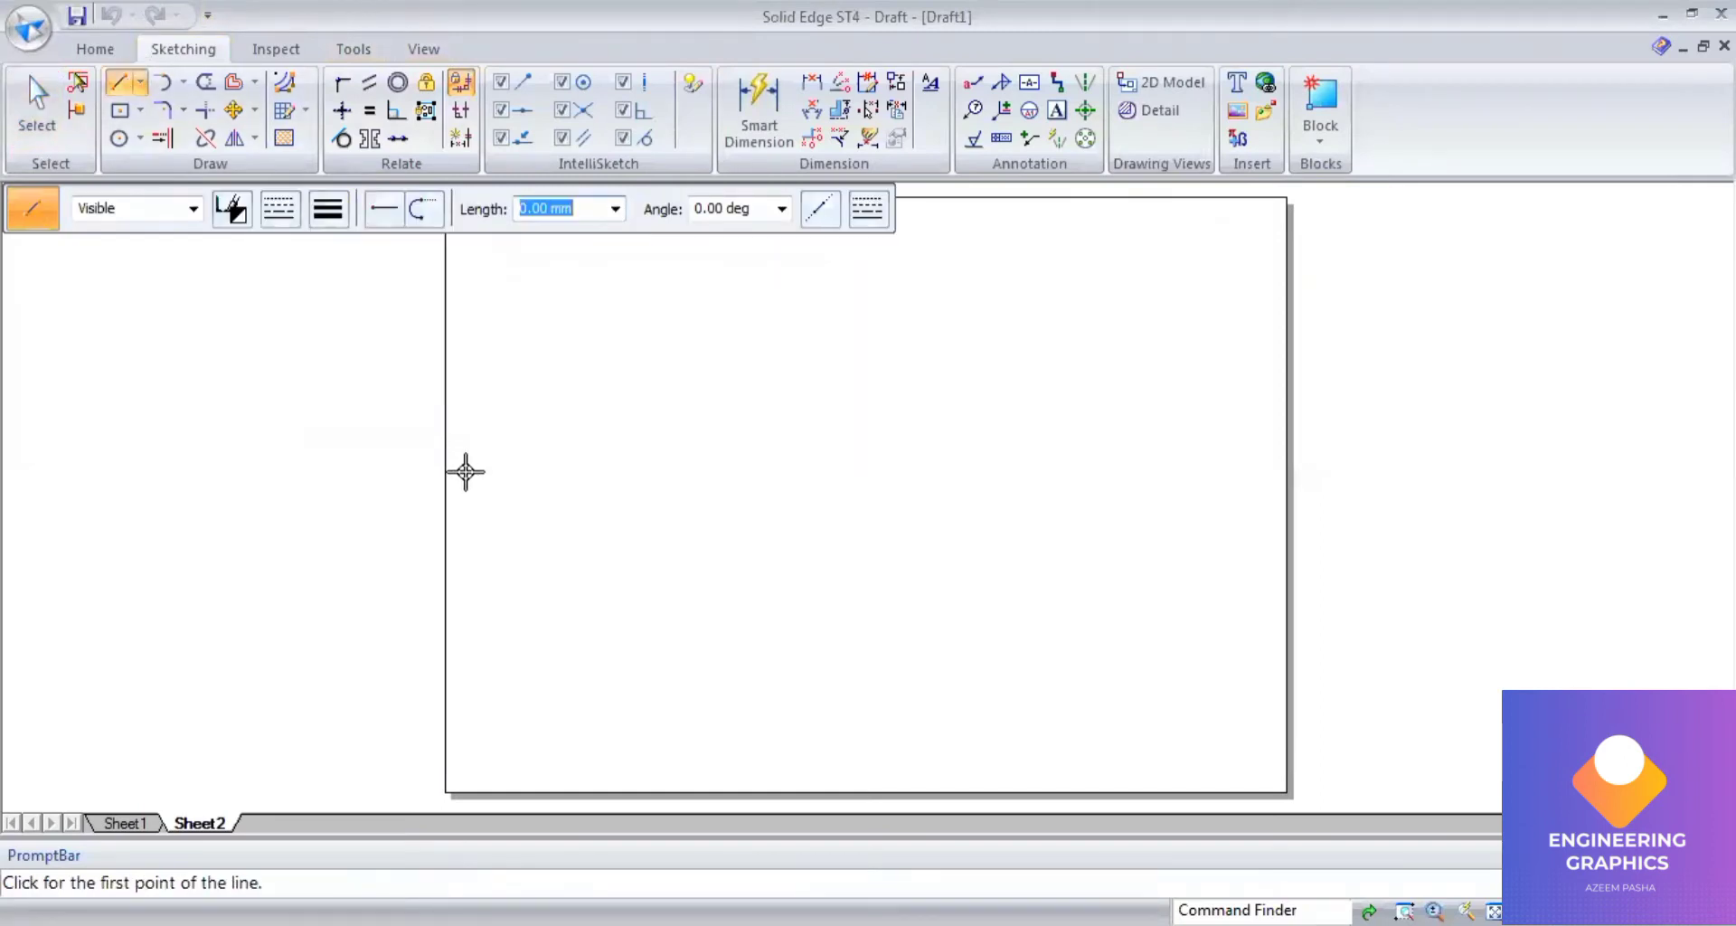
{"action": "left_click", "coordinate": [466, 472]}
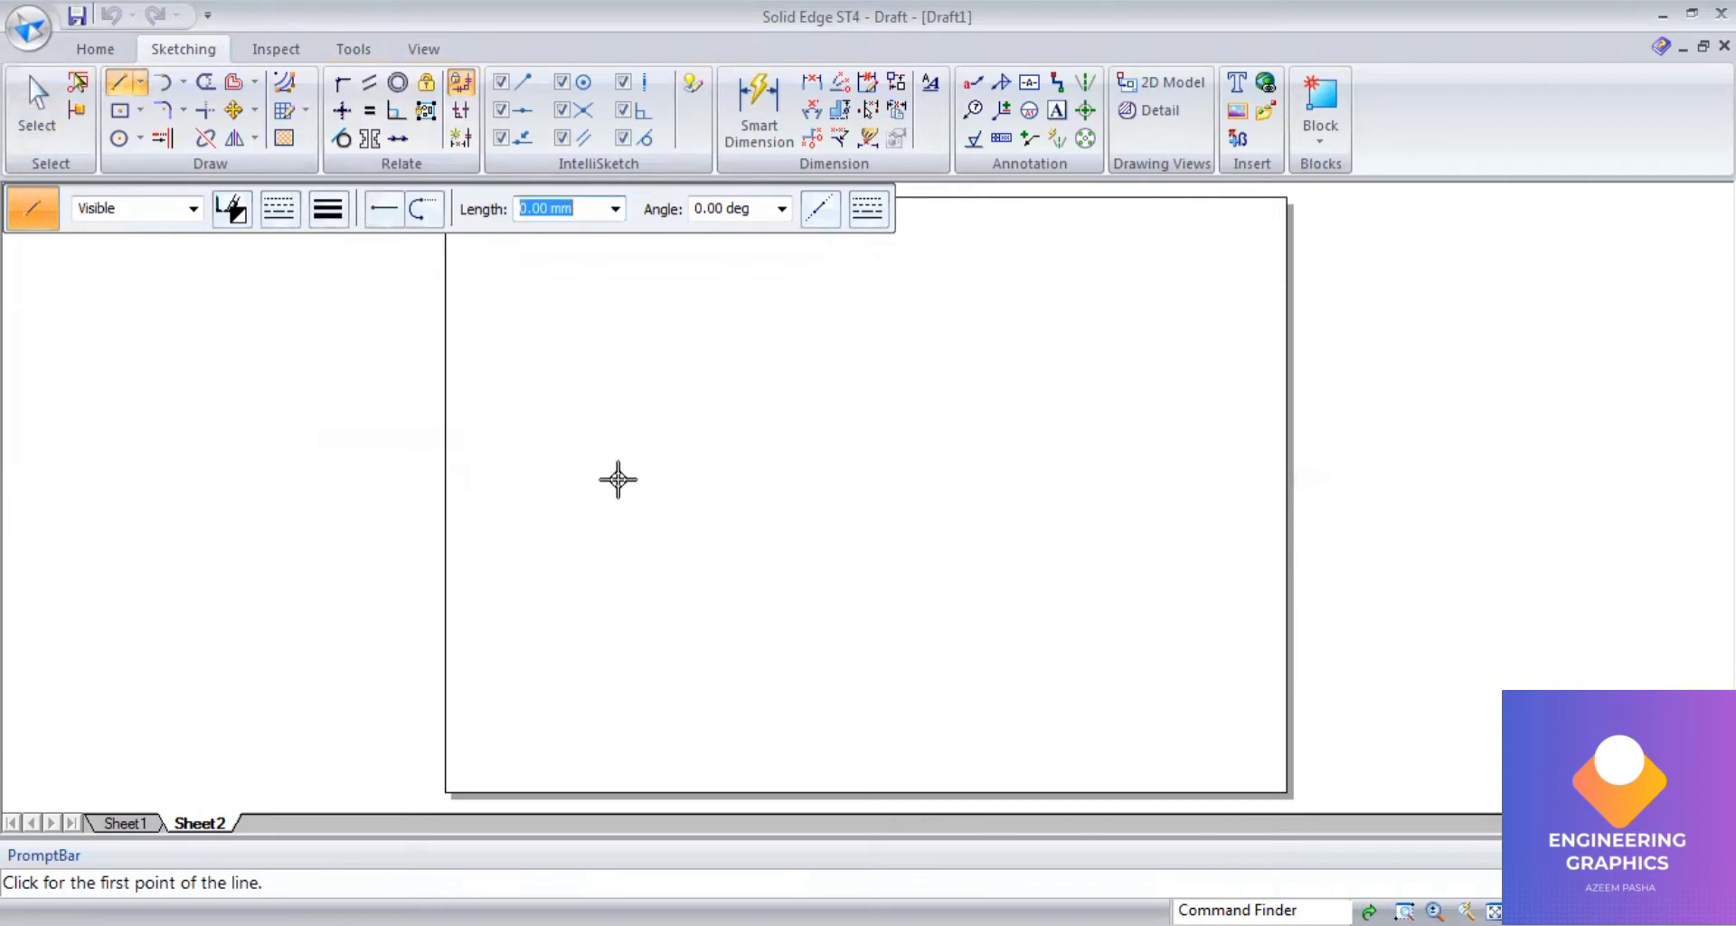
{"action": "left_click", "coordinate": [769, 472]}
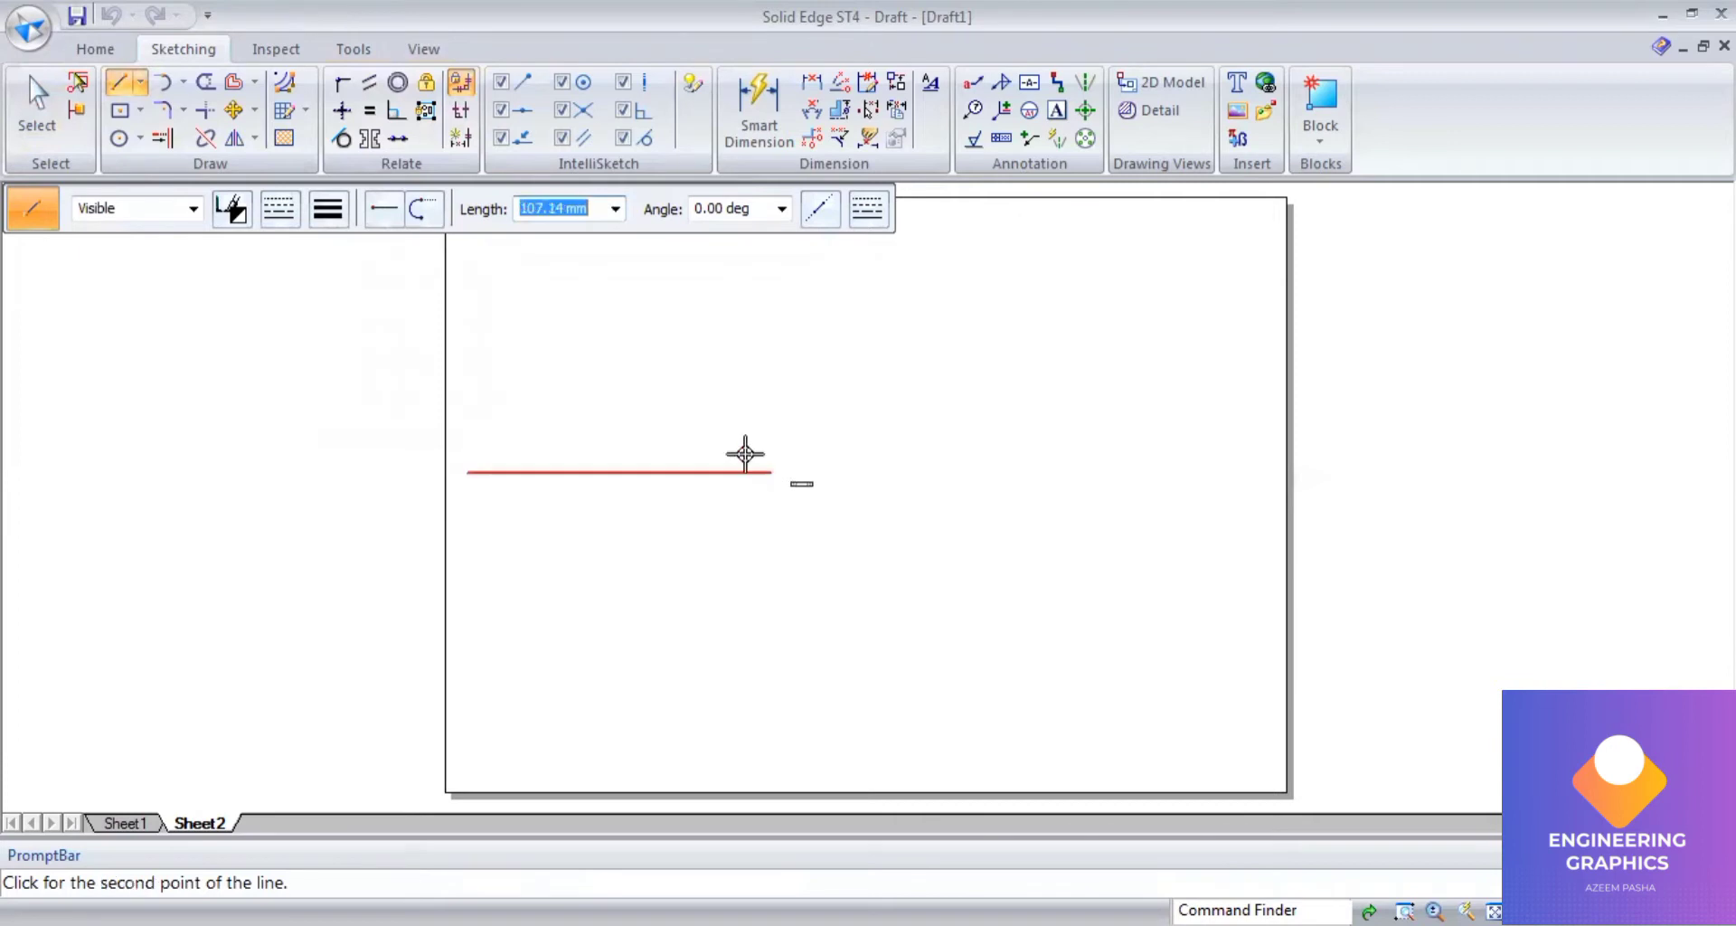
Place a 40 by 40 mm square rotated 45 degrees below the reference line, using 0.50 mm line width.
{"action": "left_click", "coordinate": [113, 116]}
{"action": "left_click", "coordinate": [328, 210]}
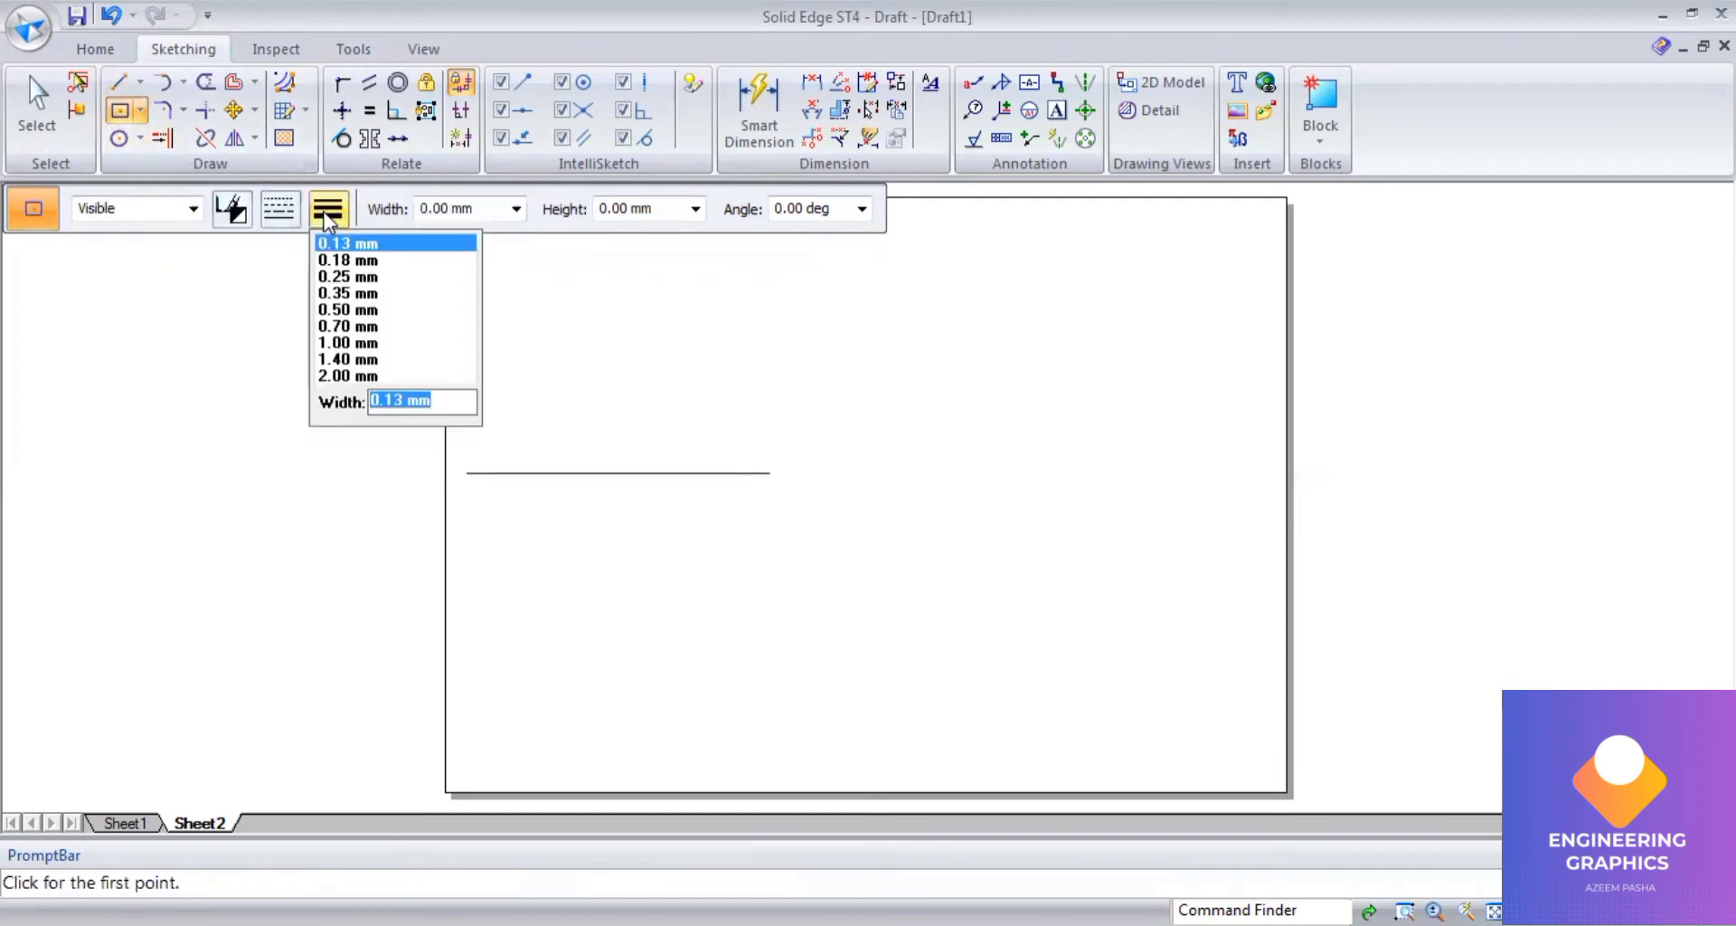
{"action": "left_click", "coordinate": [338, 308]}
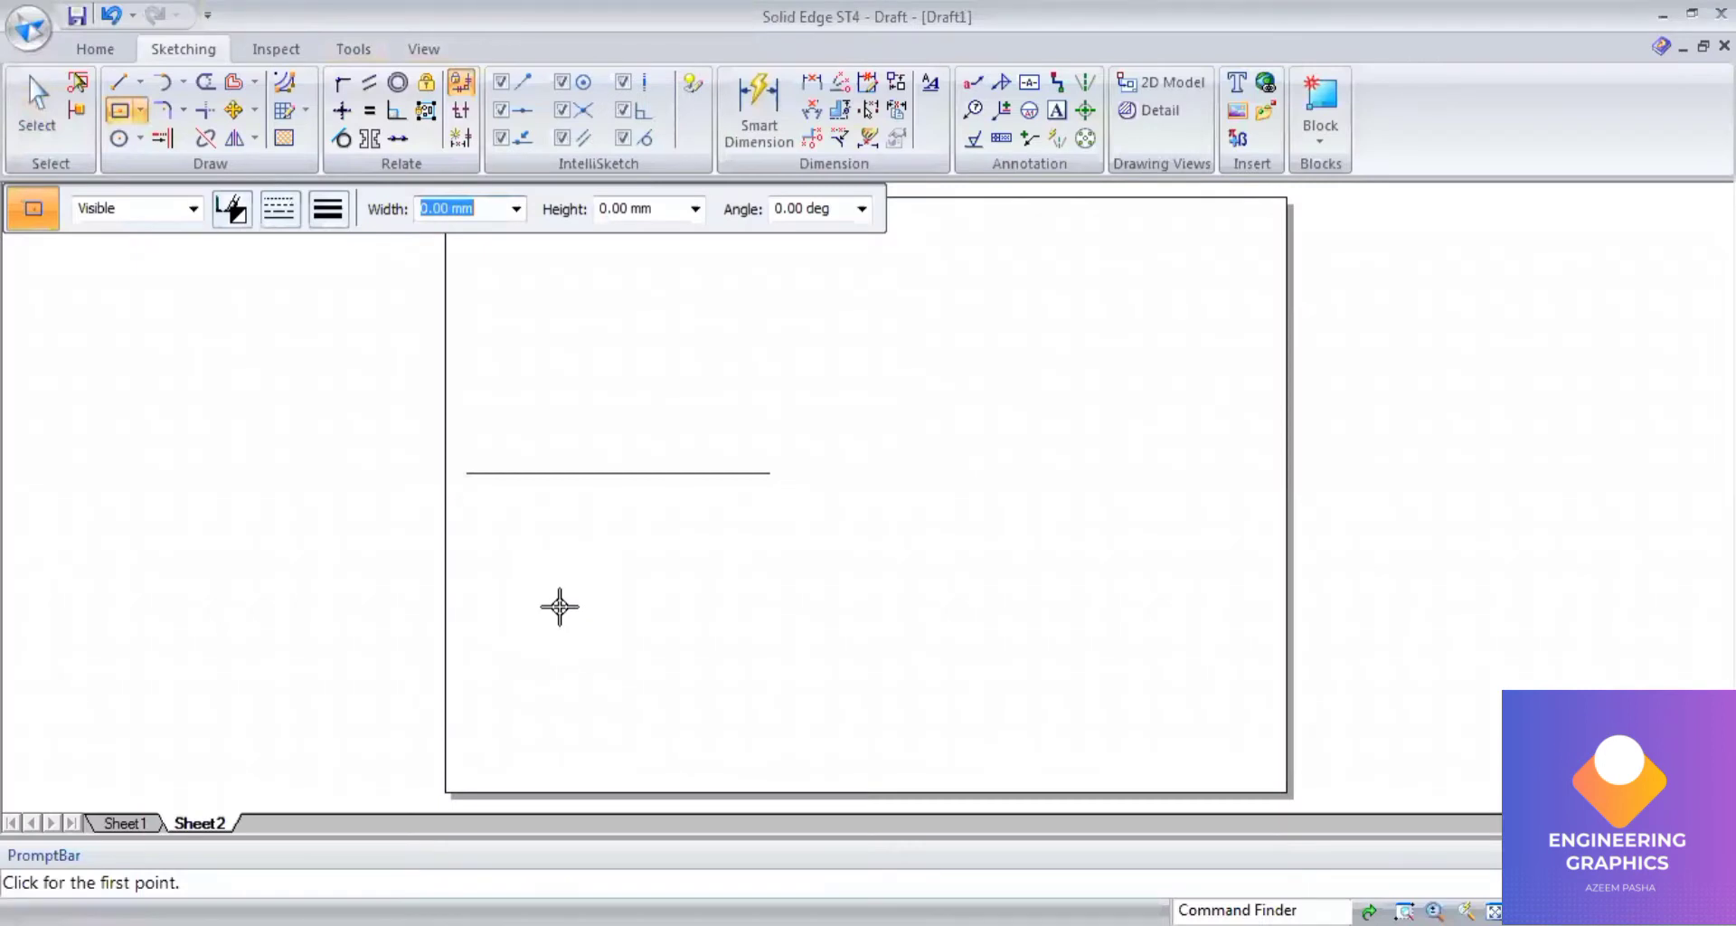
{"action": "type", "text": "40"}
{"action": "key", "text": "Tab"}
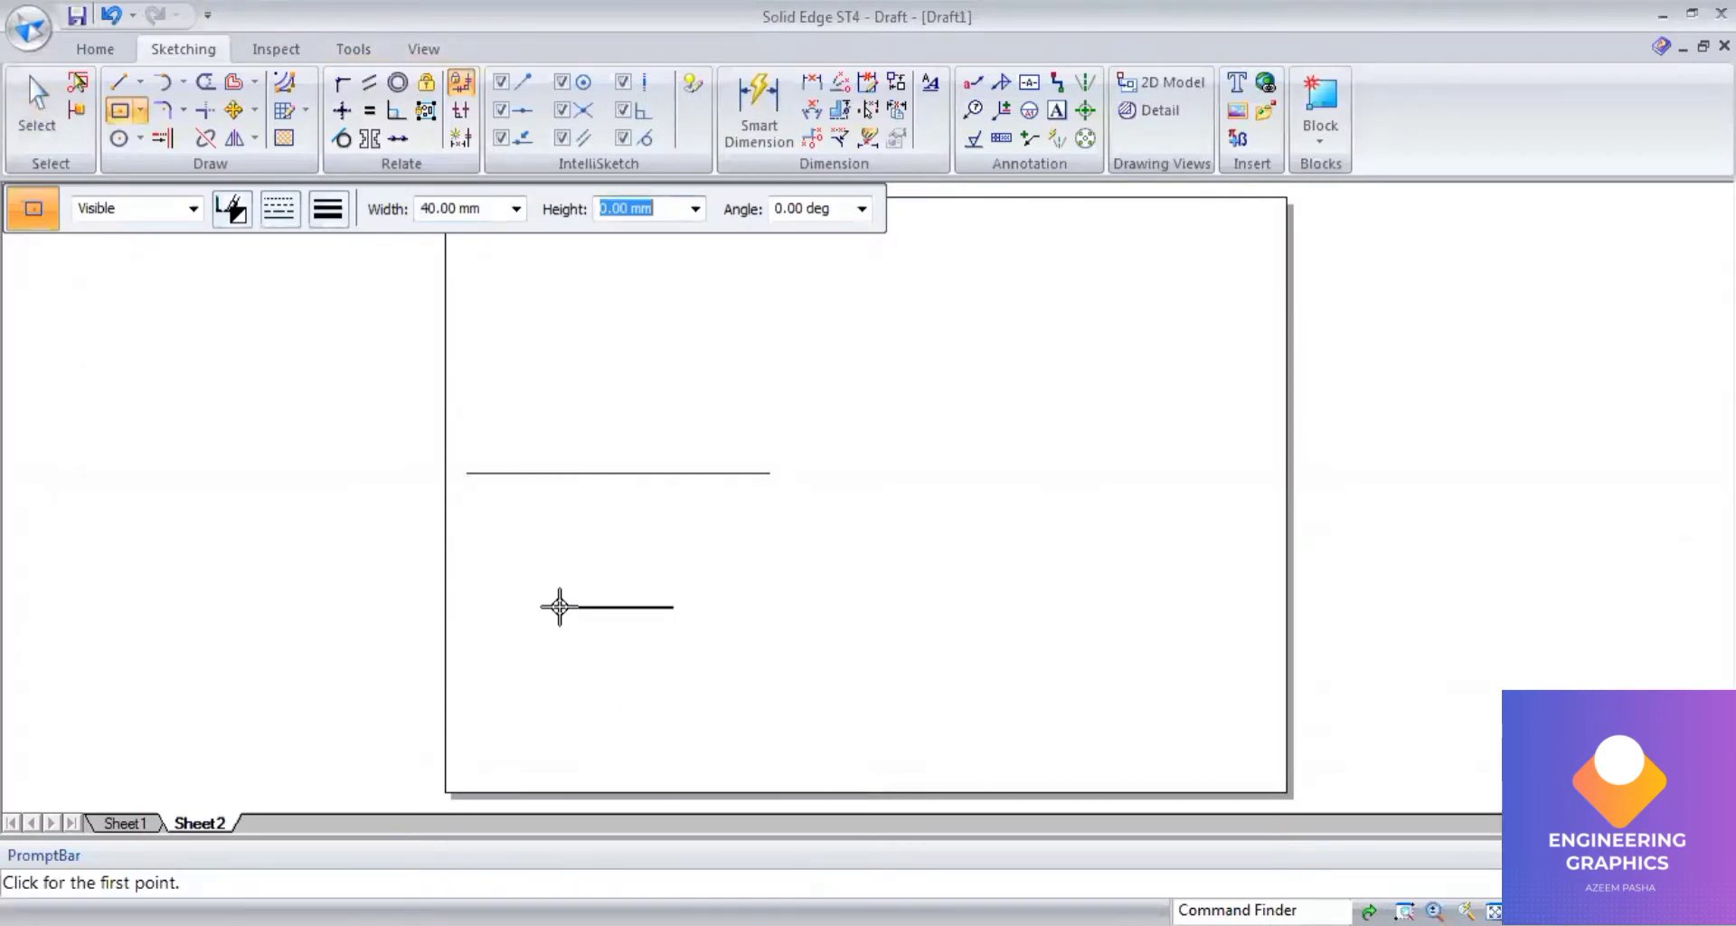
{"action": "type", "text": "40"}
{"action": "key", "text": "Tab"}
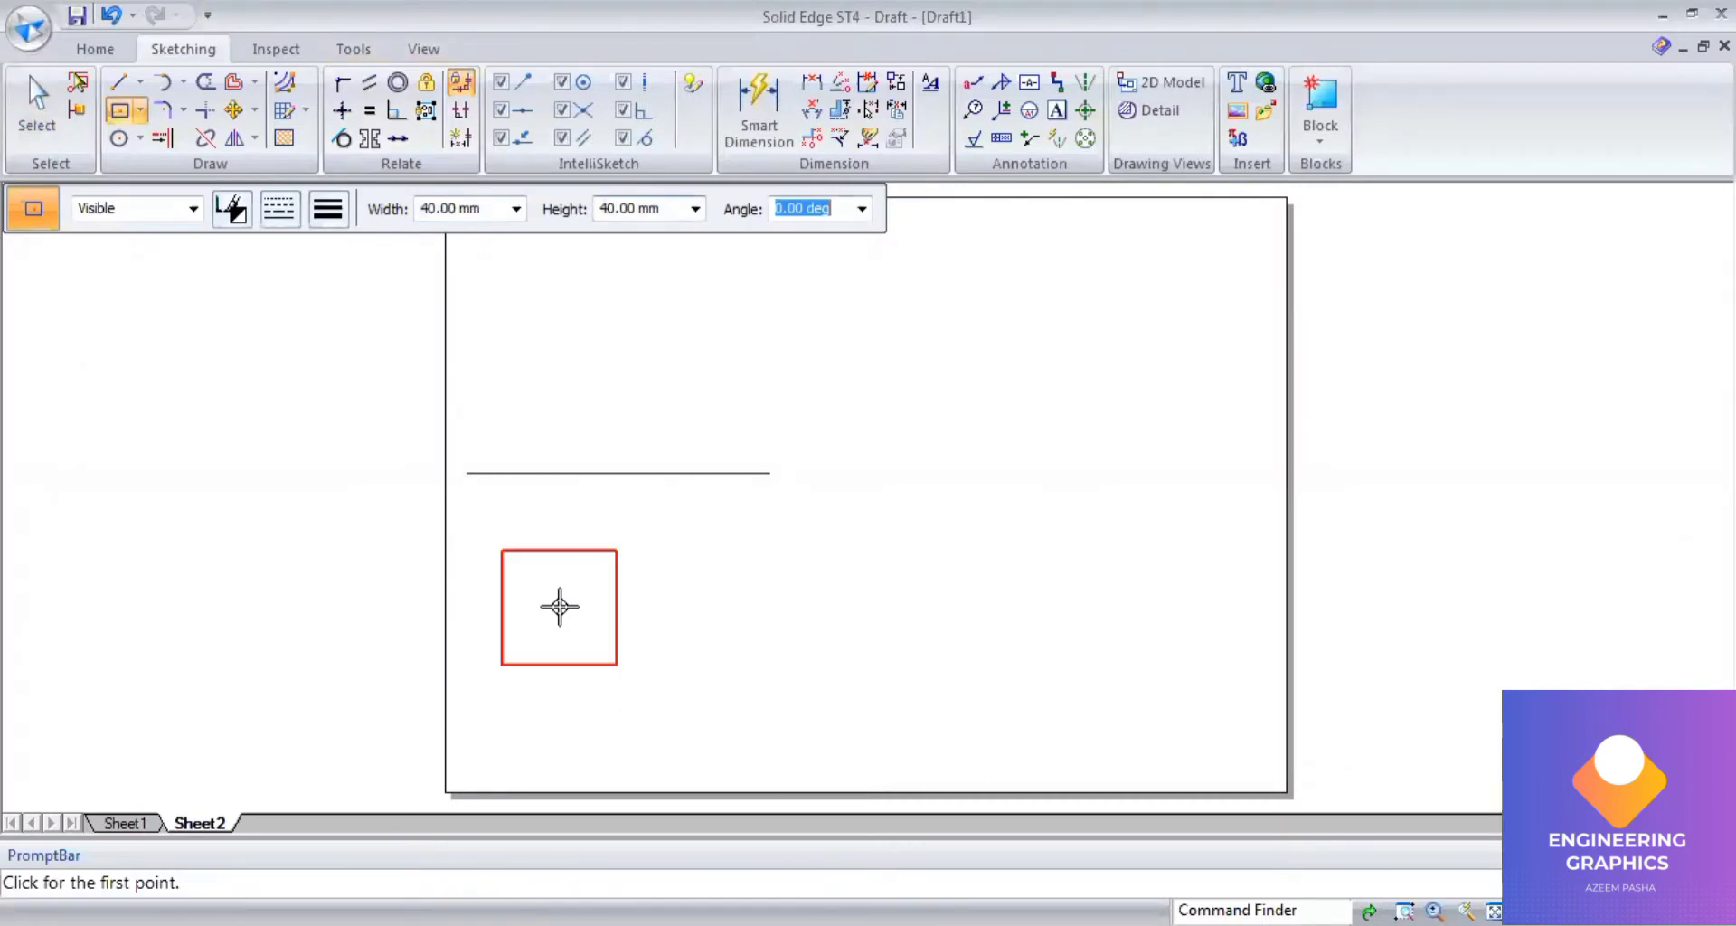
{"action": "type", "text": "45"}
{"action": "key", "text": "Tab"}
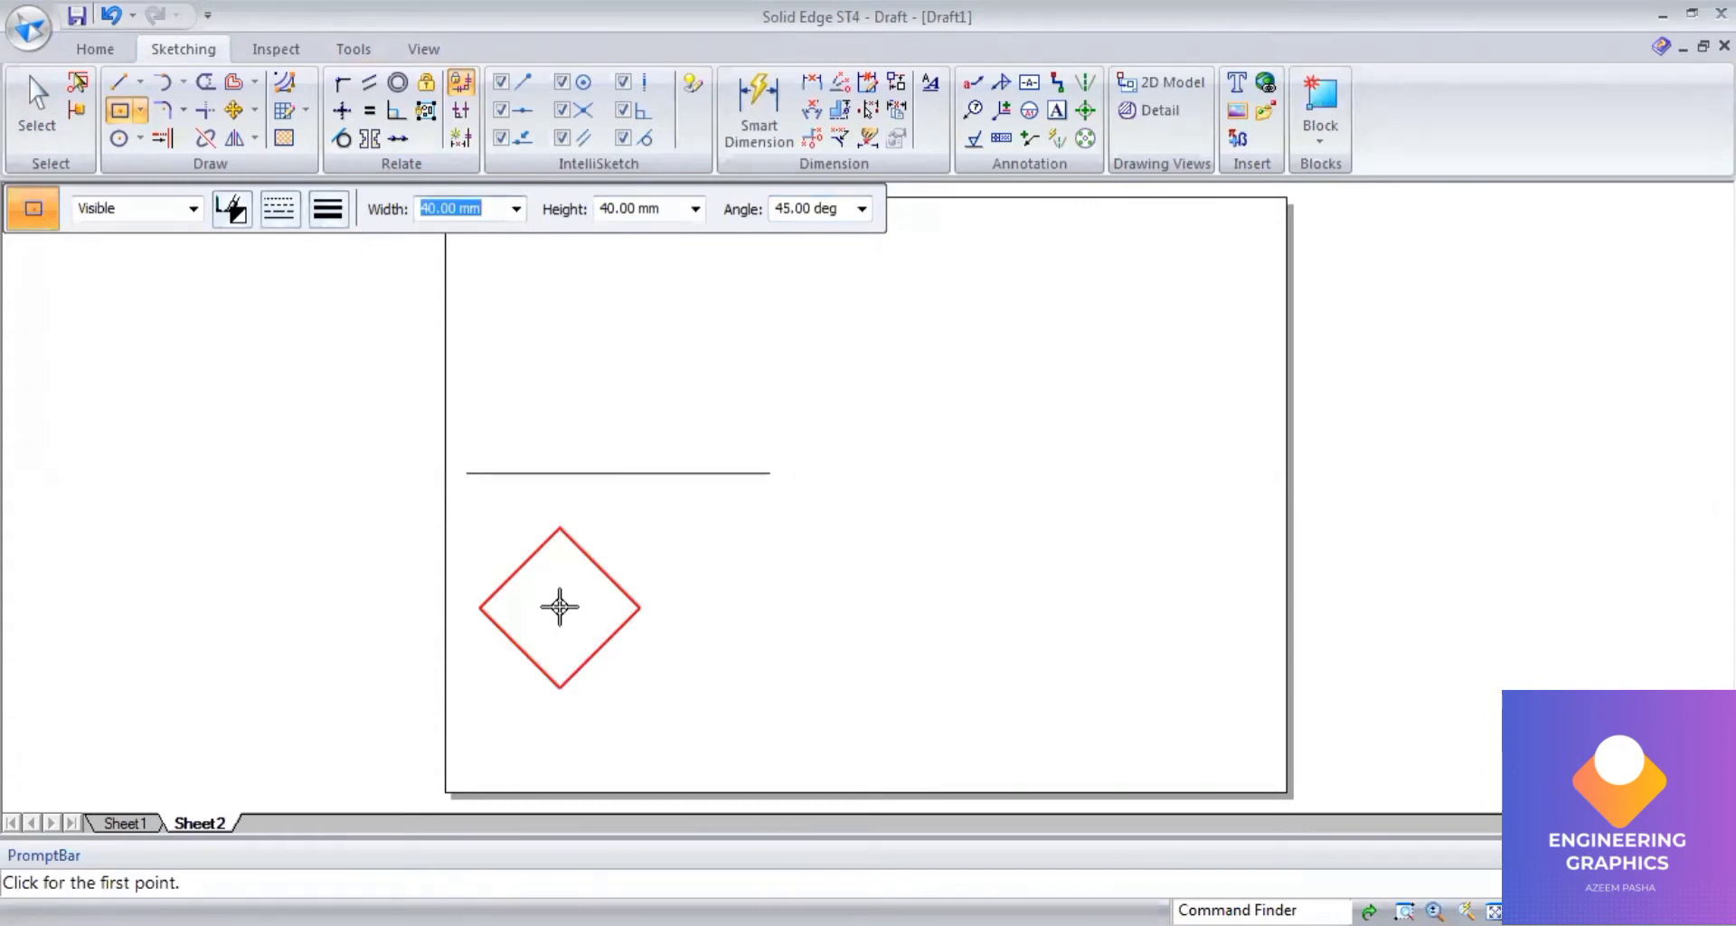
{"action": "left_click", "coordinate": [607, 596]}
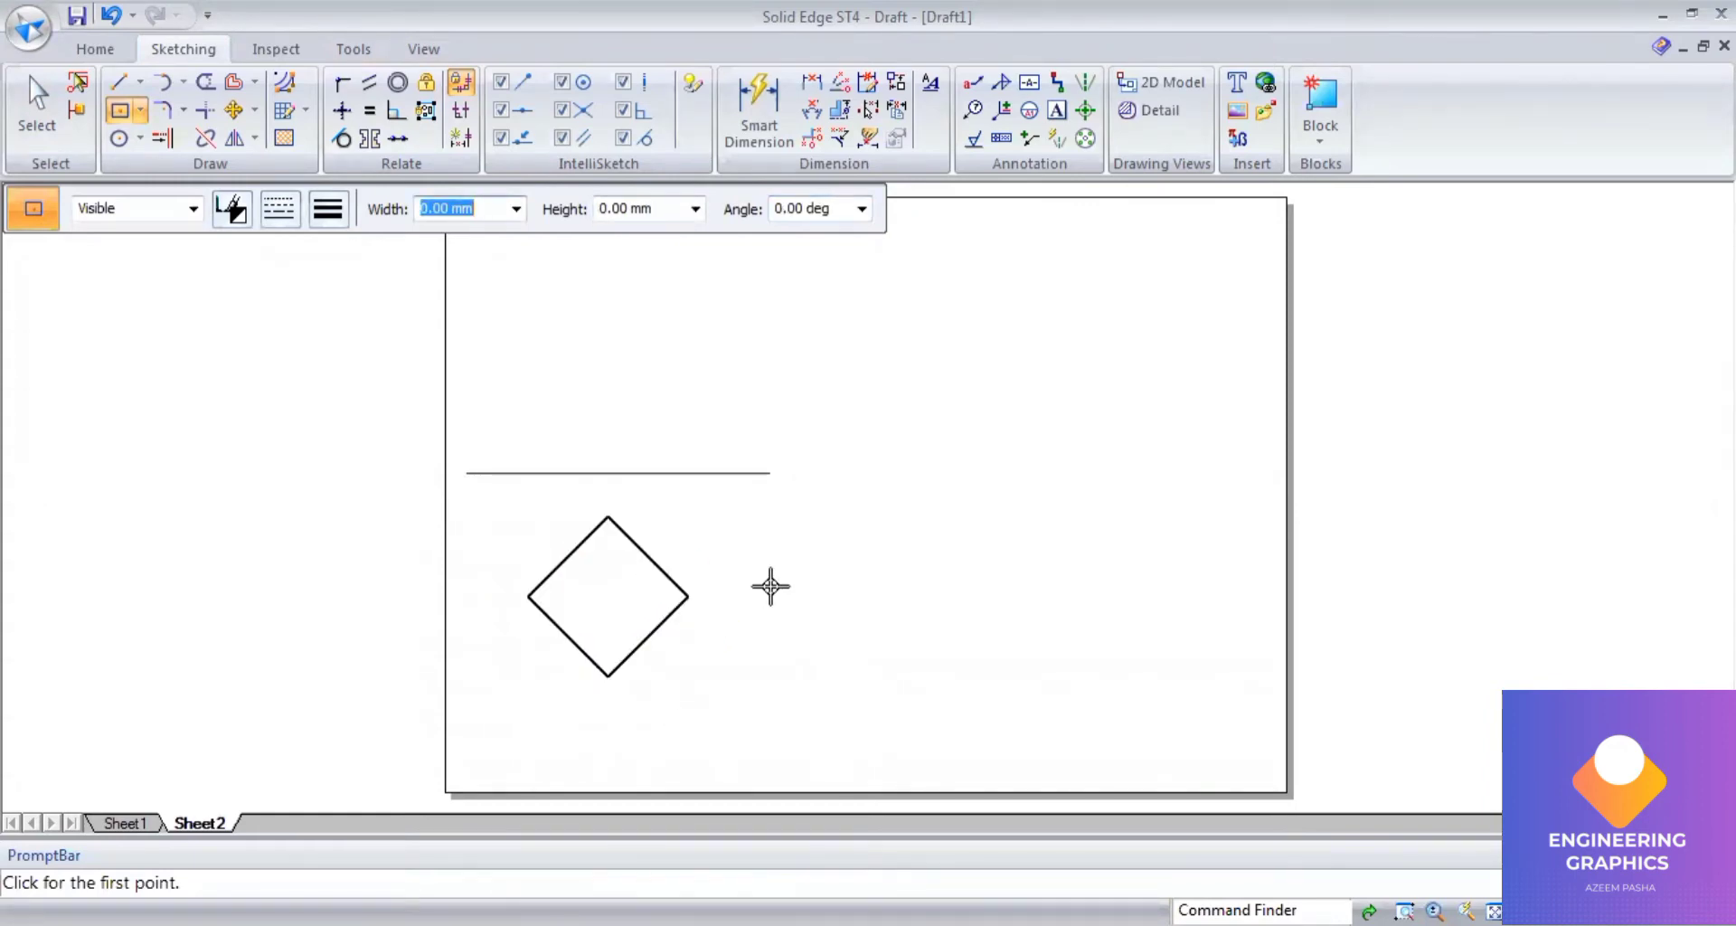
Dimension the lower-left side of the rotated square, placing the dimension outside it.
{"action": "left_click", "coordinate": [759, 113]}
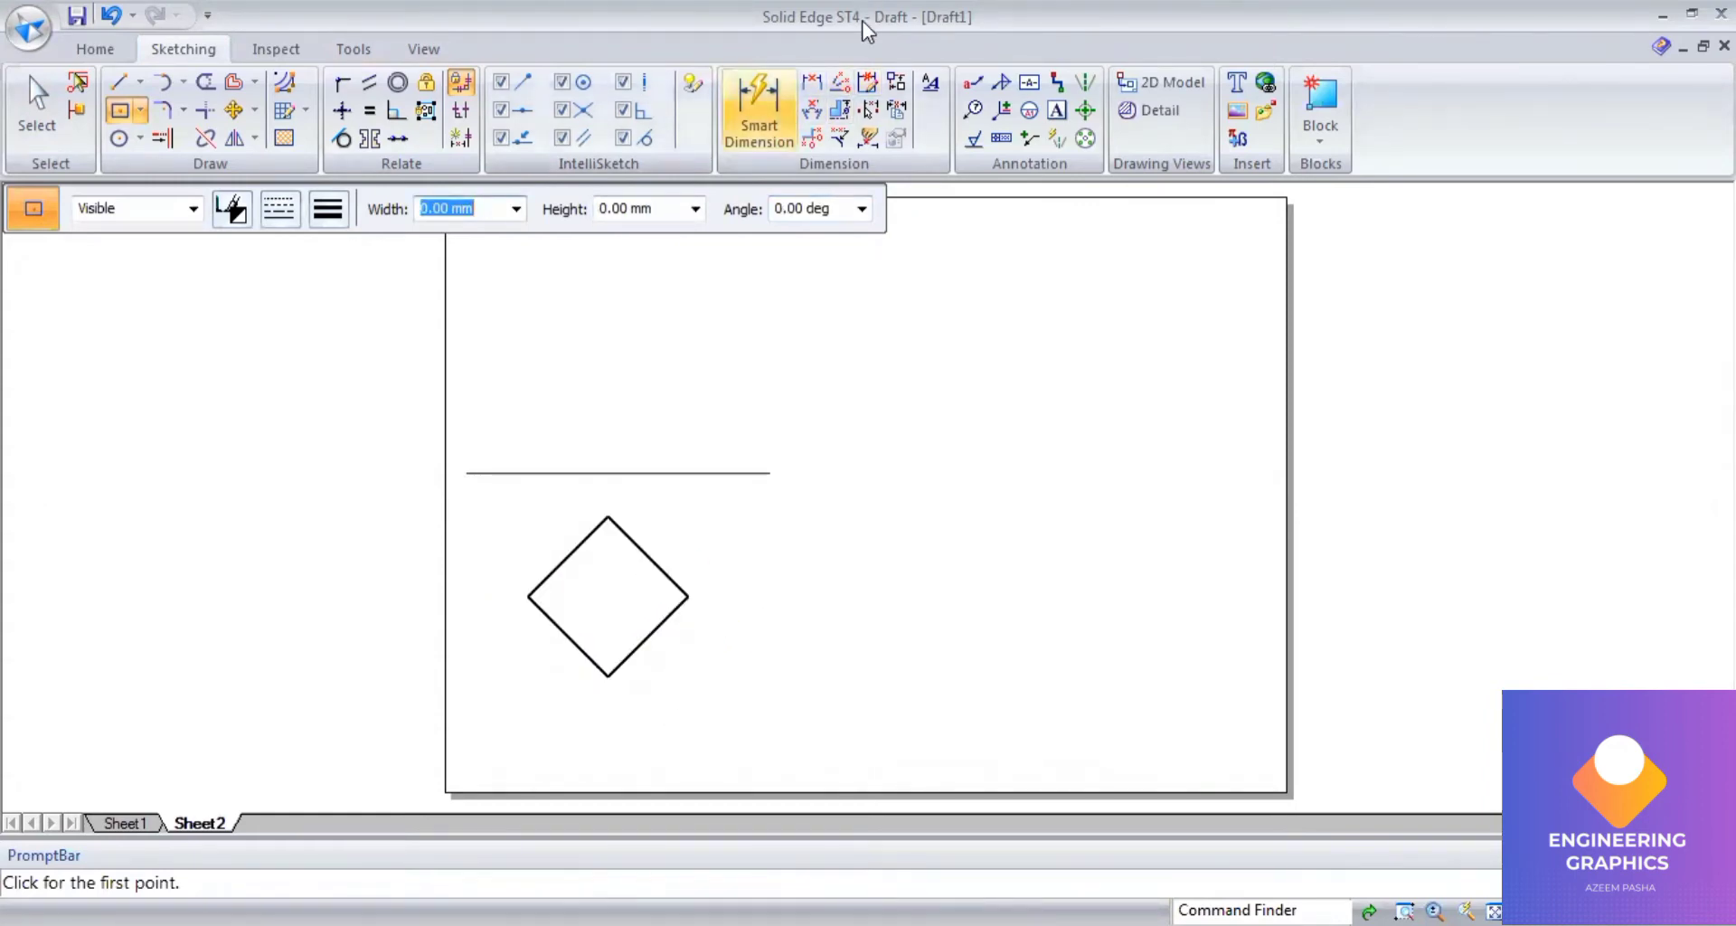
{"action": "left_click", "coordinate": [569, 638]}
{"action": "left_click", "coordinate": [515, 697]}
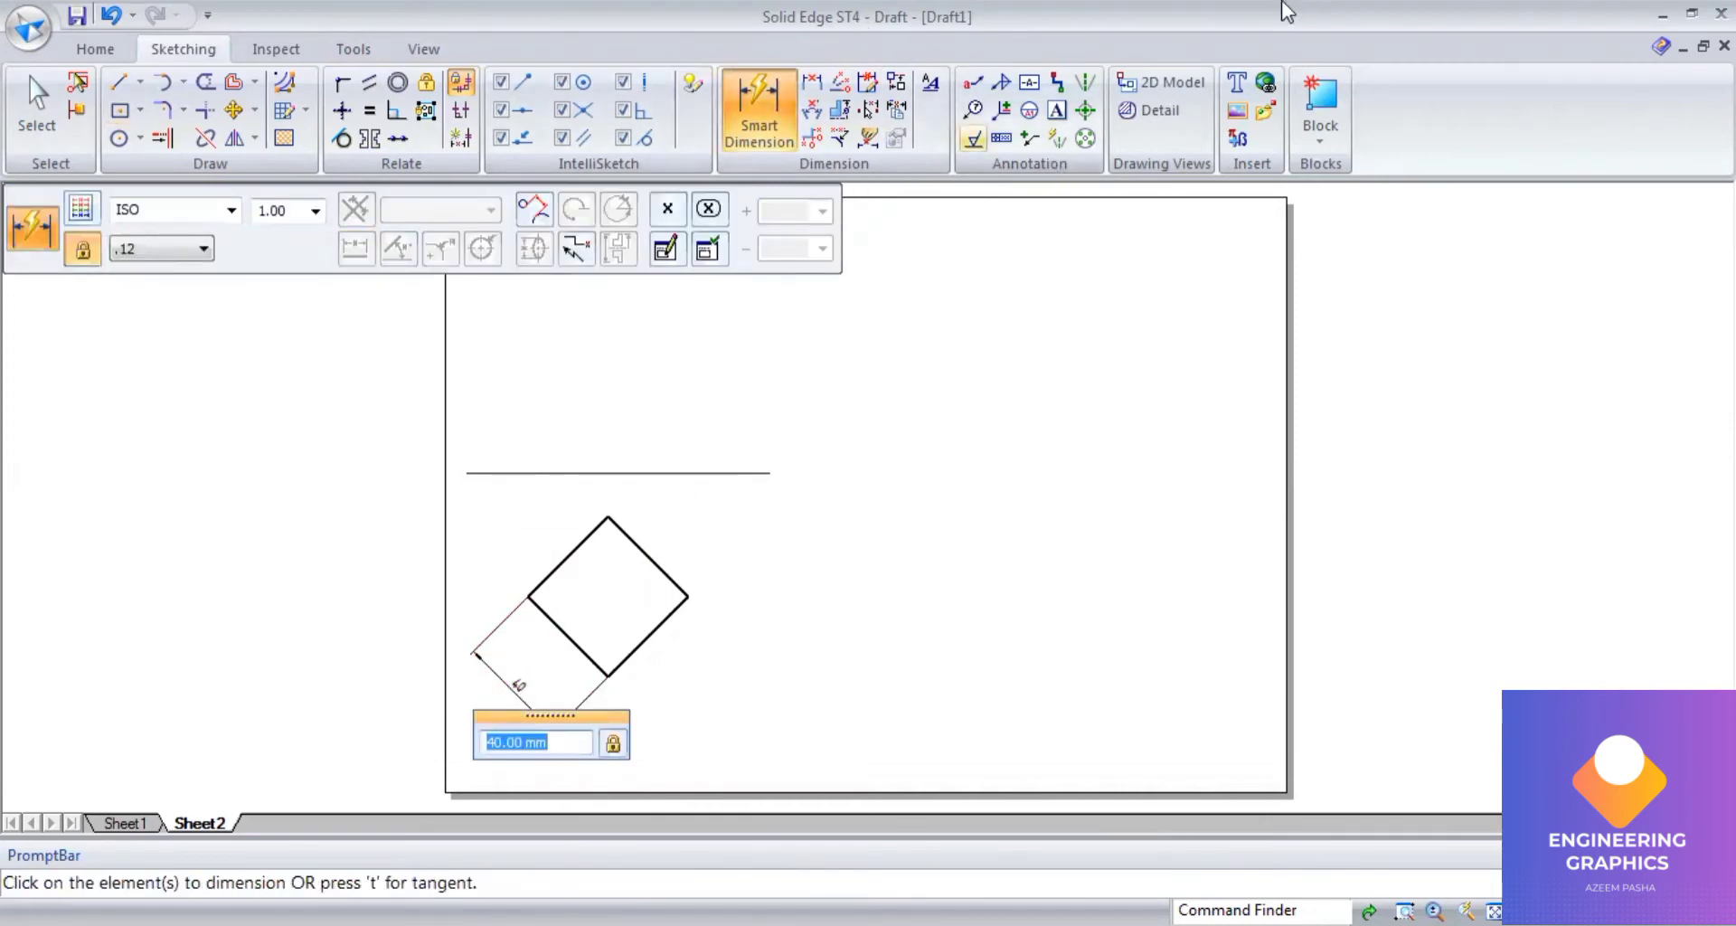
Label the reference line's ends x and y, and add vp above and hp below it near the x end.
{"action": "left_click", "coordinate": [1060, 115]}
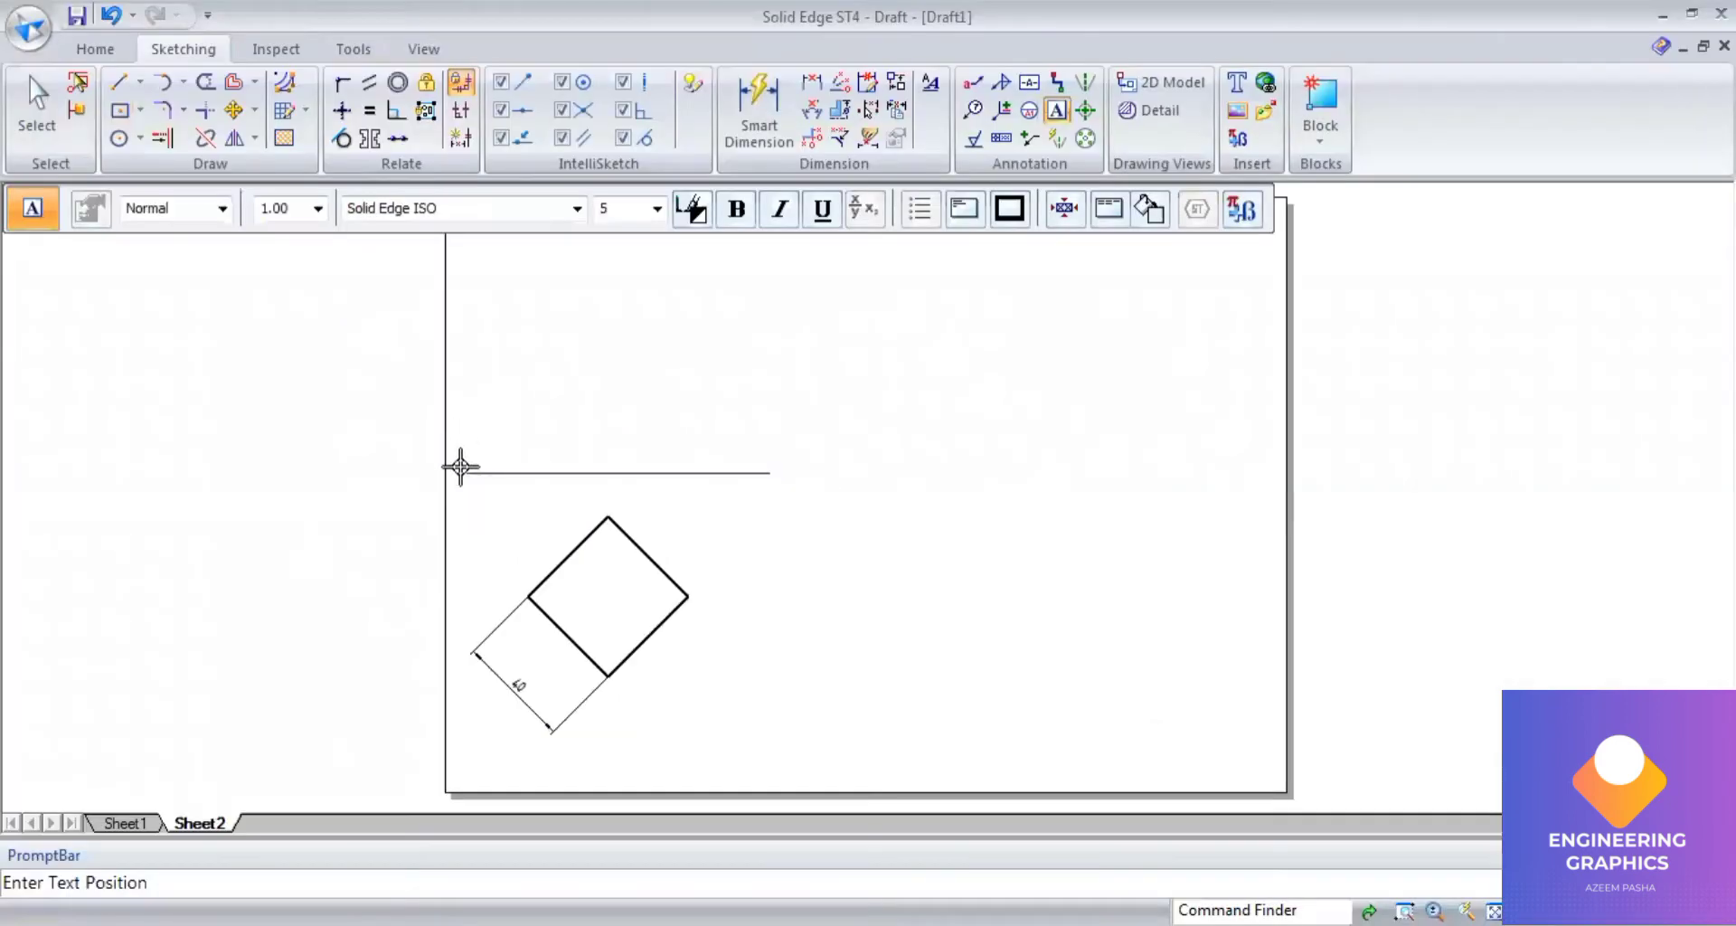
{"action": "left_click", "coordinate": [460, 468]}
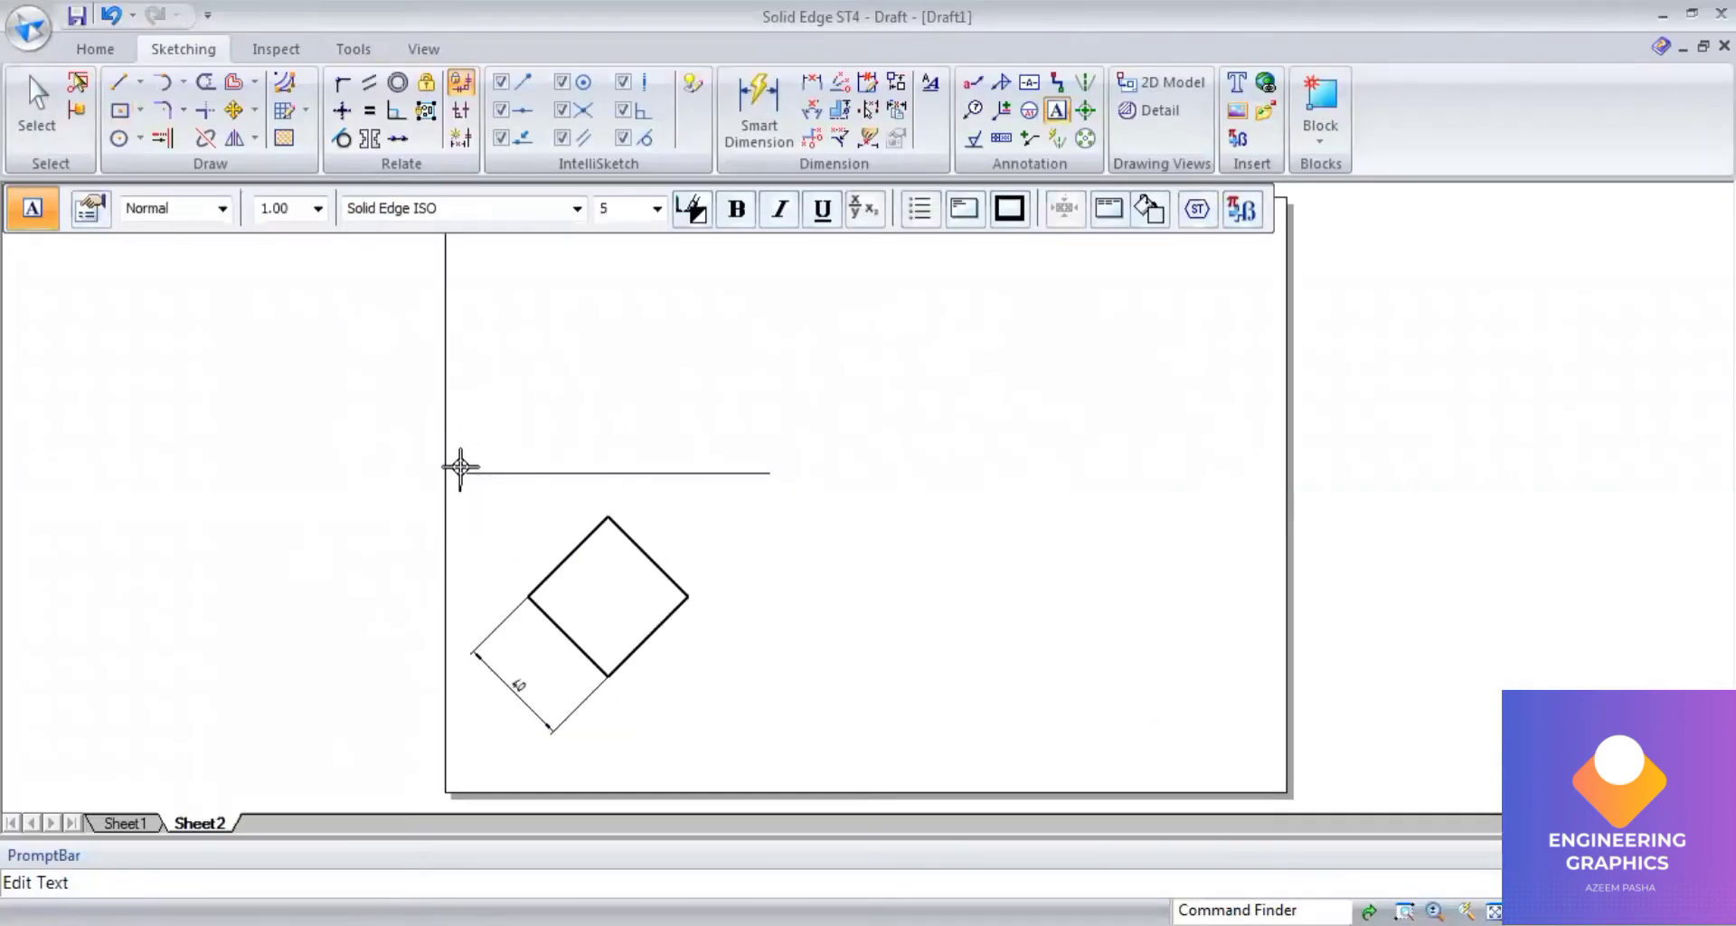
{"action": "type", "text": "x"}
{"action": "left_click", "coordinate": [774, 474]}
{"action": "type", "text": "y"}
{"action": "left_click", "coordinate": [470, 444]}
{"action": "type", "text": "vp"}
{"action": "left_click", "coordinate": [473, 482]}
{"action": "type", "text": "hp"}
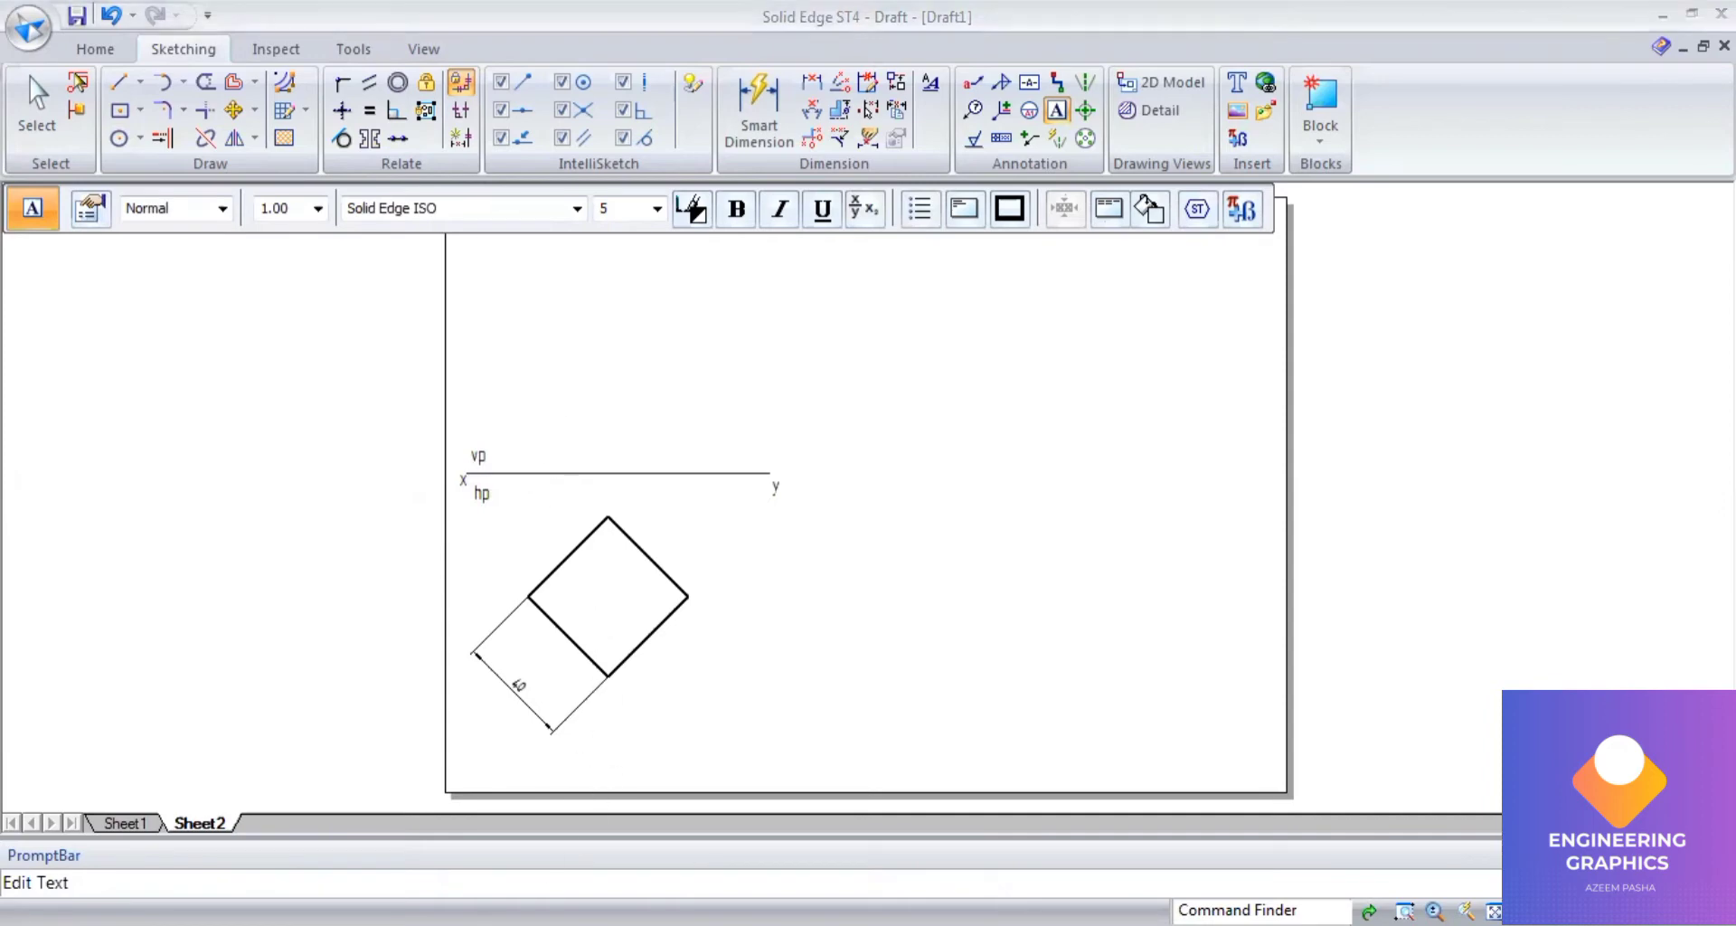
Label the square's corners a, b, c and d counterclockwise, starting from the left corner.
{"action": "key", "text": "alt+Tab"}
{"action": "key", "text": "alt+Tab"}
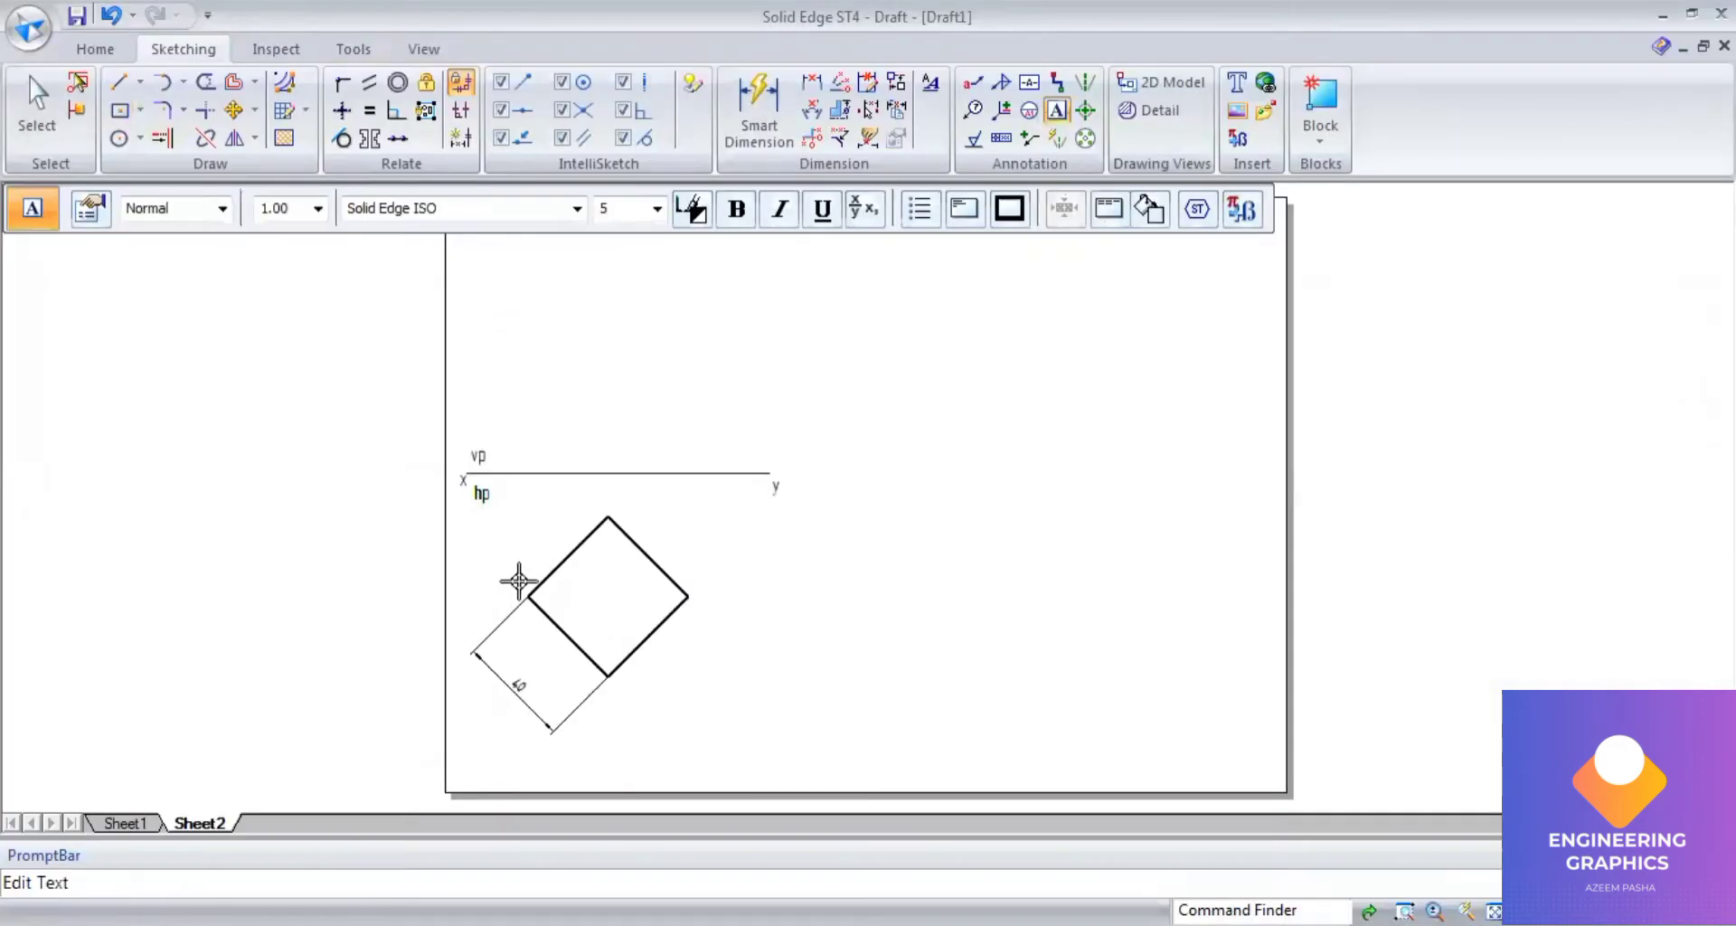
{"action": "left_click", "coordinate": [518, 590]}
{"action": "left_click", "coordinate": [624, 683]}
{"action": "type", "text": "b"}
{"action": "left_click", "coordinate": [695, 576]}
{"action": "type", "text": "c"}
Draw the square's two diagonals, a to c and d to b, with 0.50 mm line width.
{"action": "left_click", "coordinate": [113, 90]}
{"action": "left_click", "coordinate": [339, 208]}
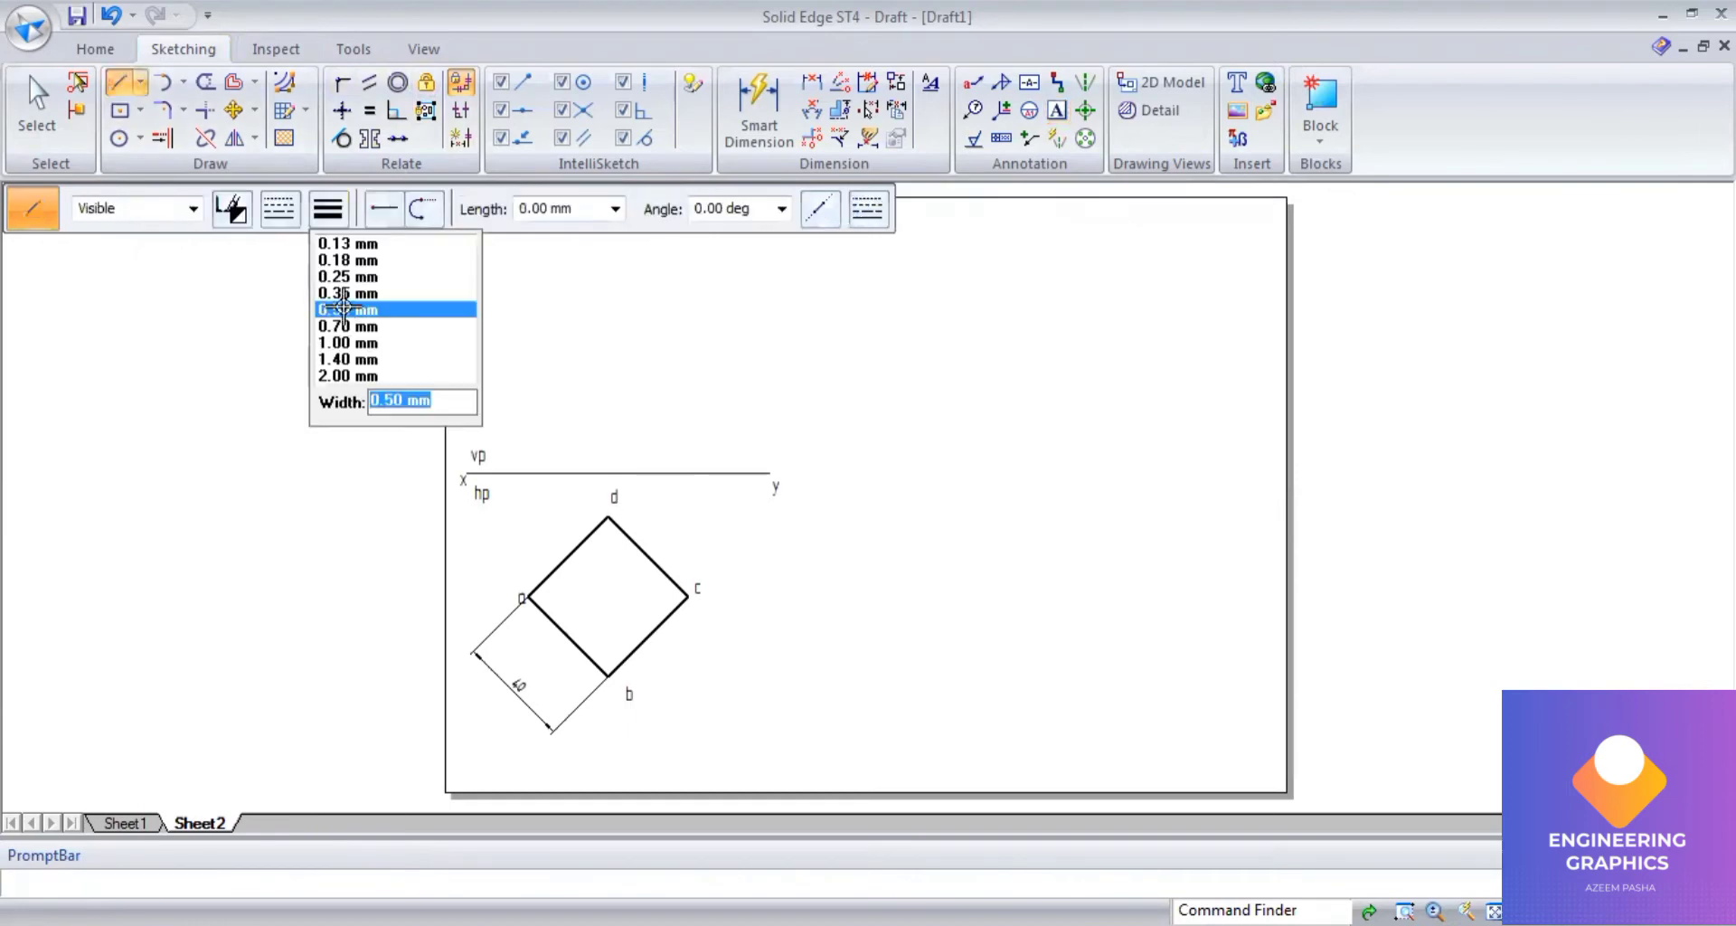
{"action": "left_click", "coordinate": [343, 308]}
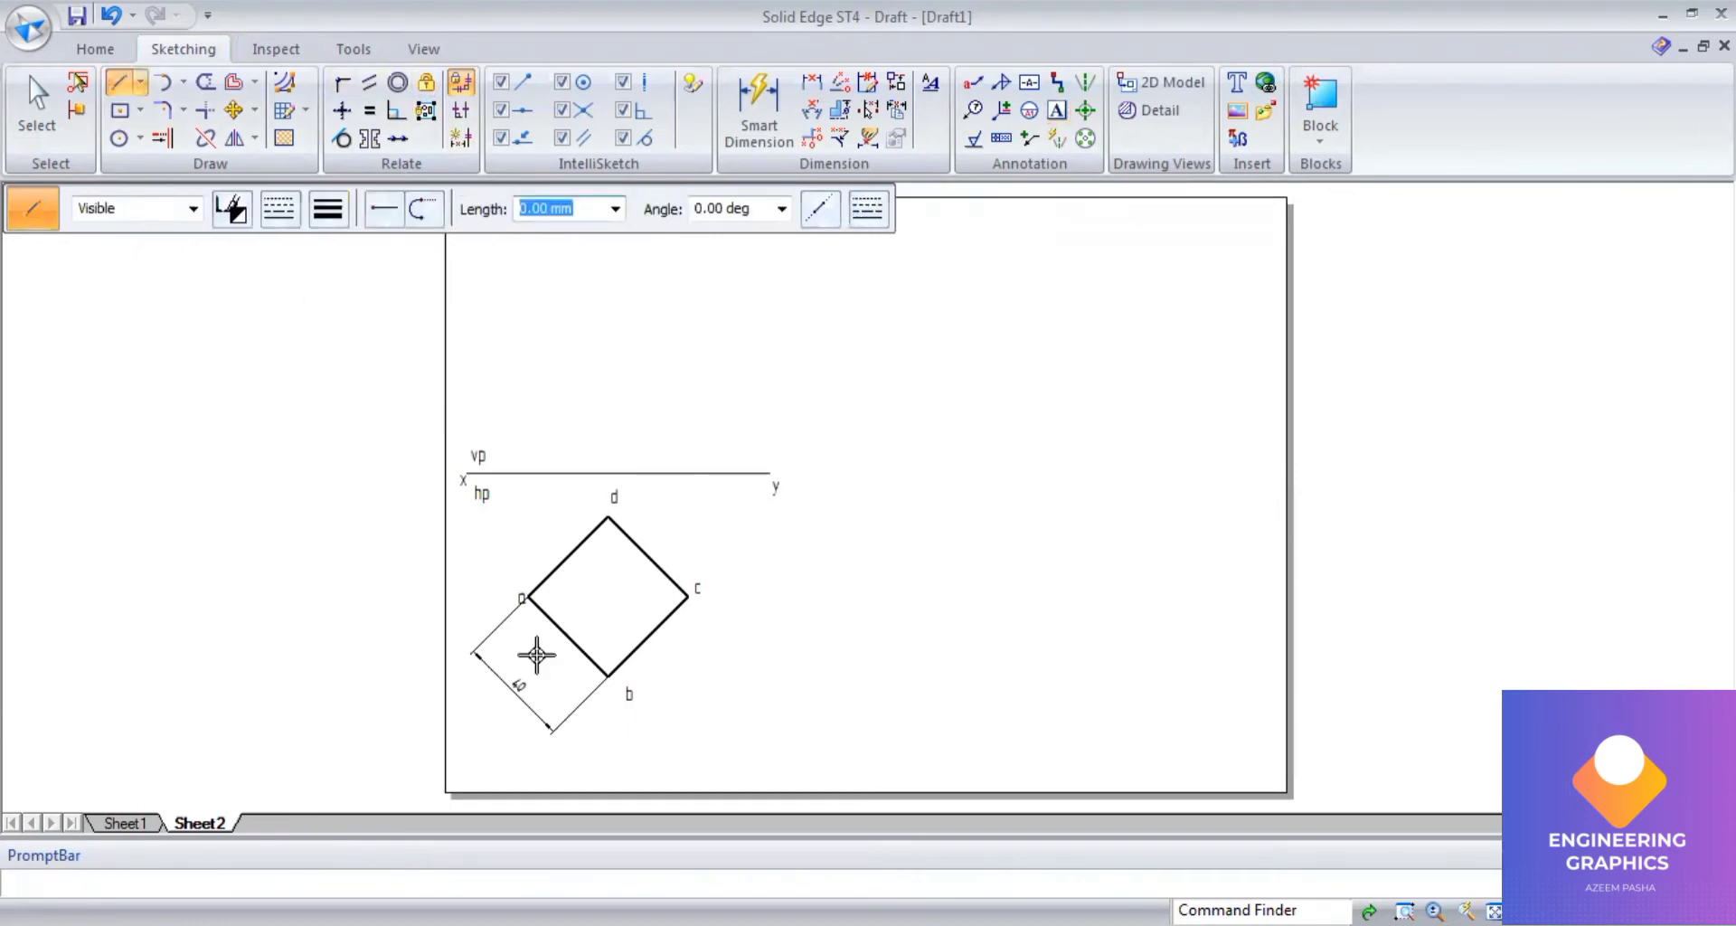
{"action": "left_click", "coordinate": [528, 596]}
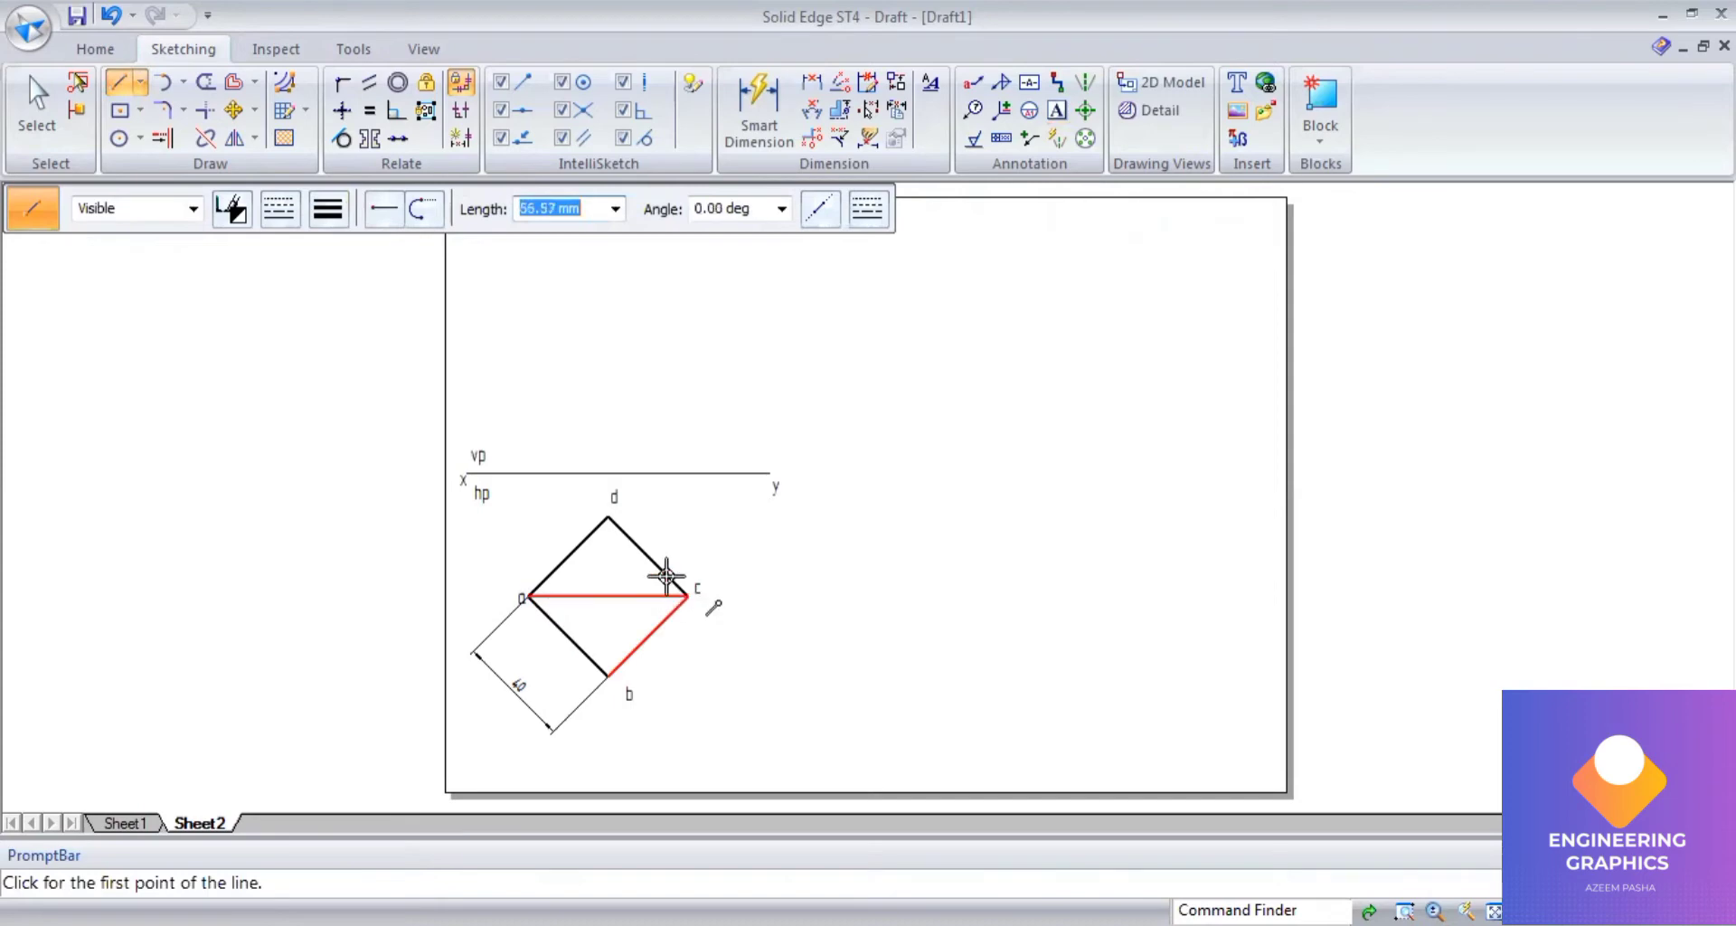
{"action": "left_click", "coordinate": [667, 576]}
{"action": "left_click", "coordinate": [607, 516]}
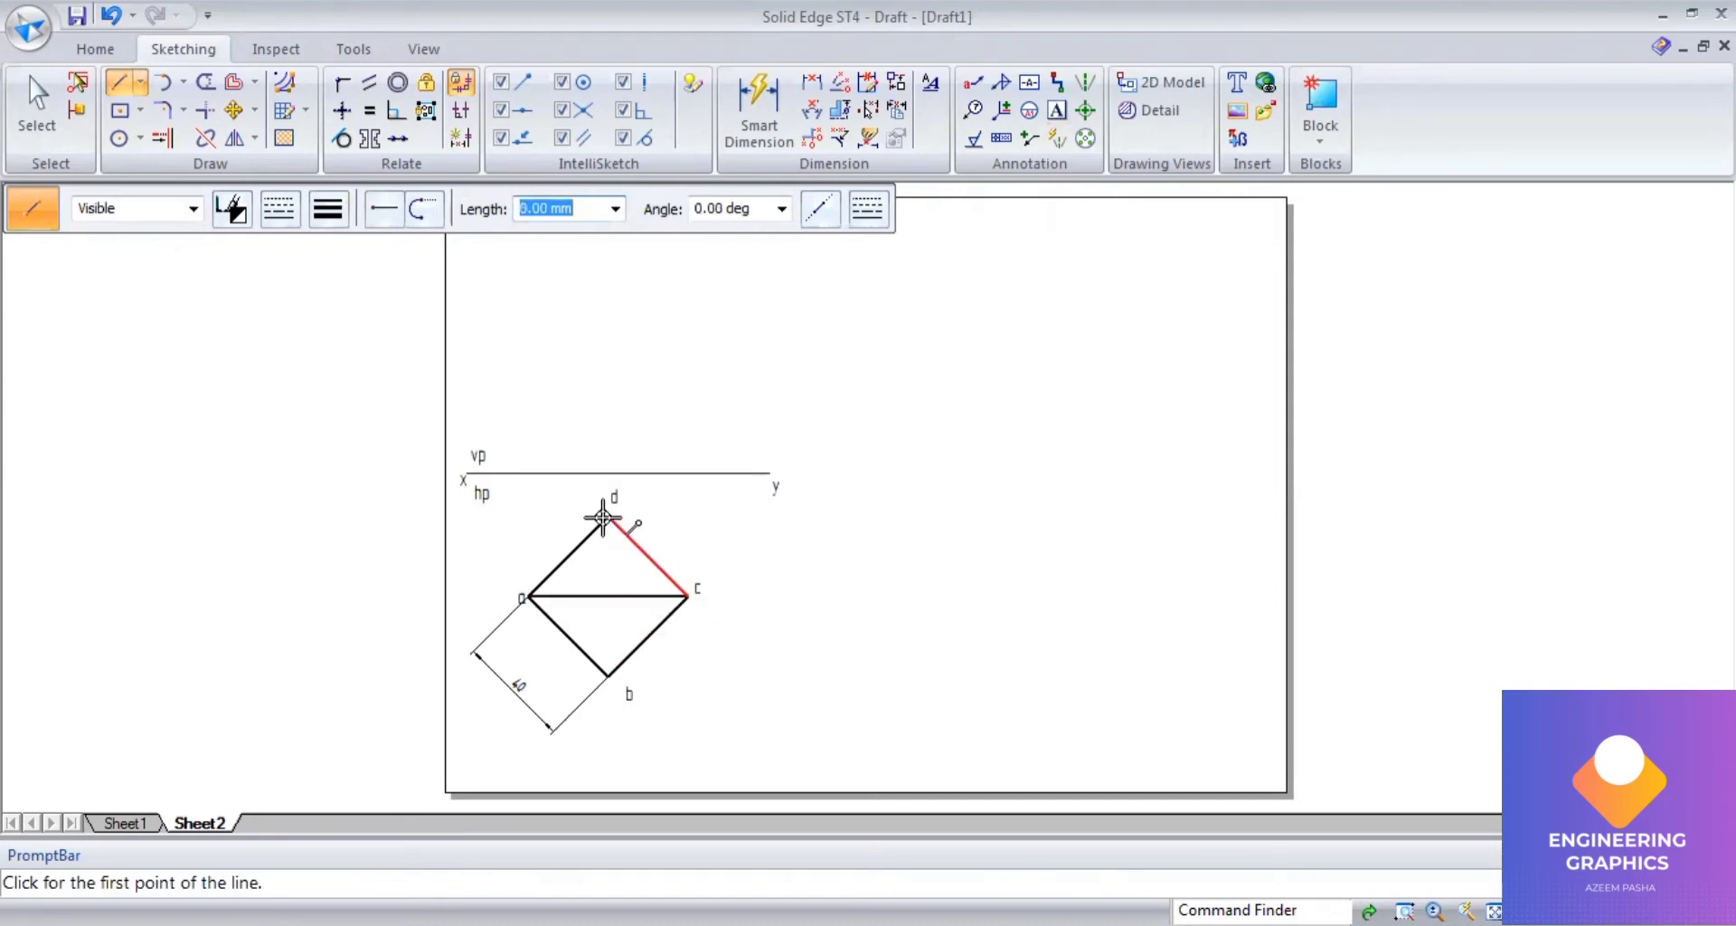
{"action": "left_click", "coordinate": [610, 671]}
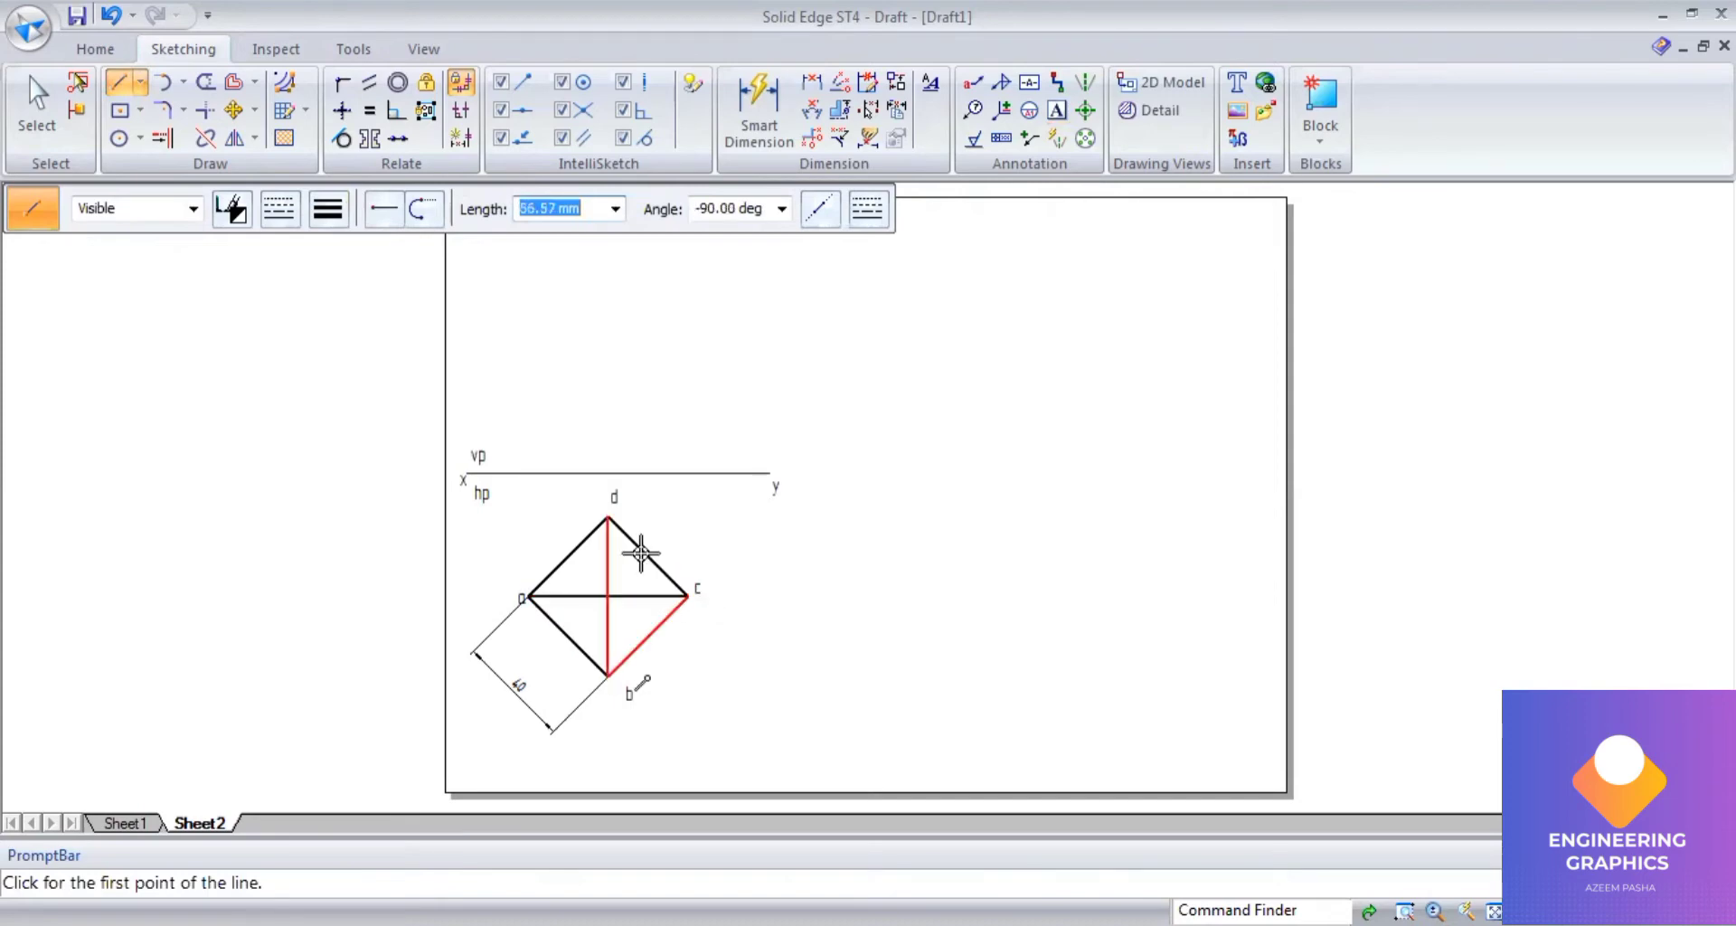
Label the intersection of the square's diagonals o.
{"action": "left_click", "coordinate": [1056, 113]}
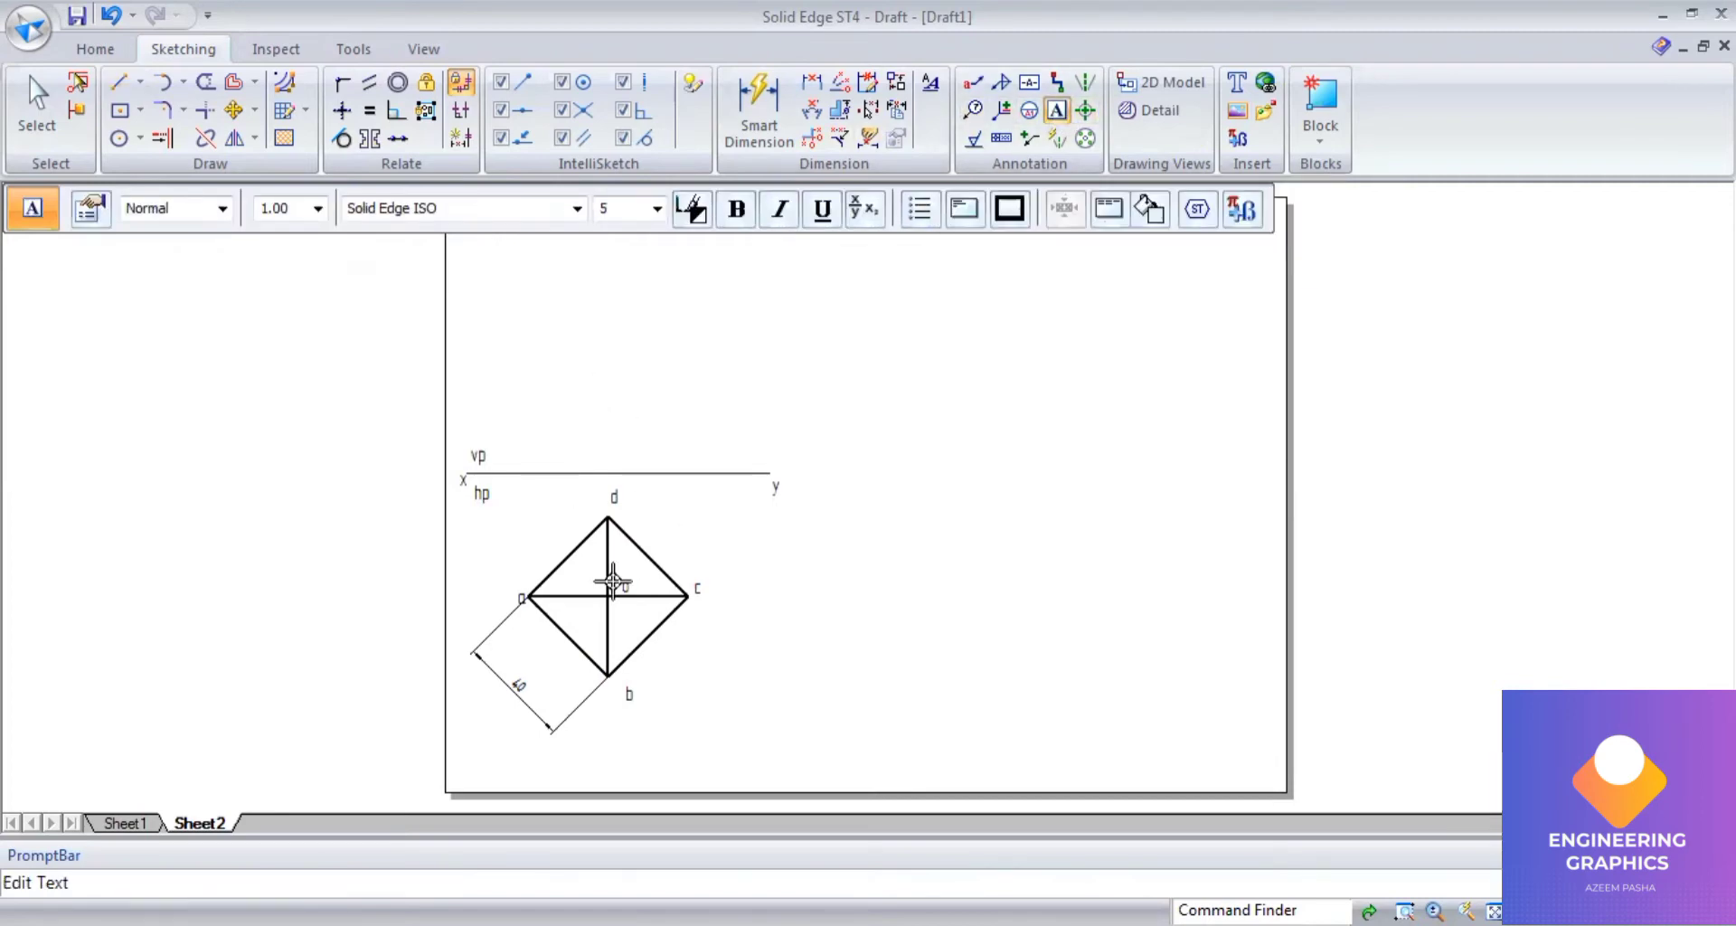
{"action": "type", "text": "o"}
{"action": "key", "text": "alt+Tab"}
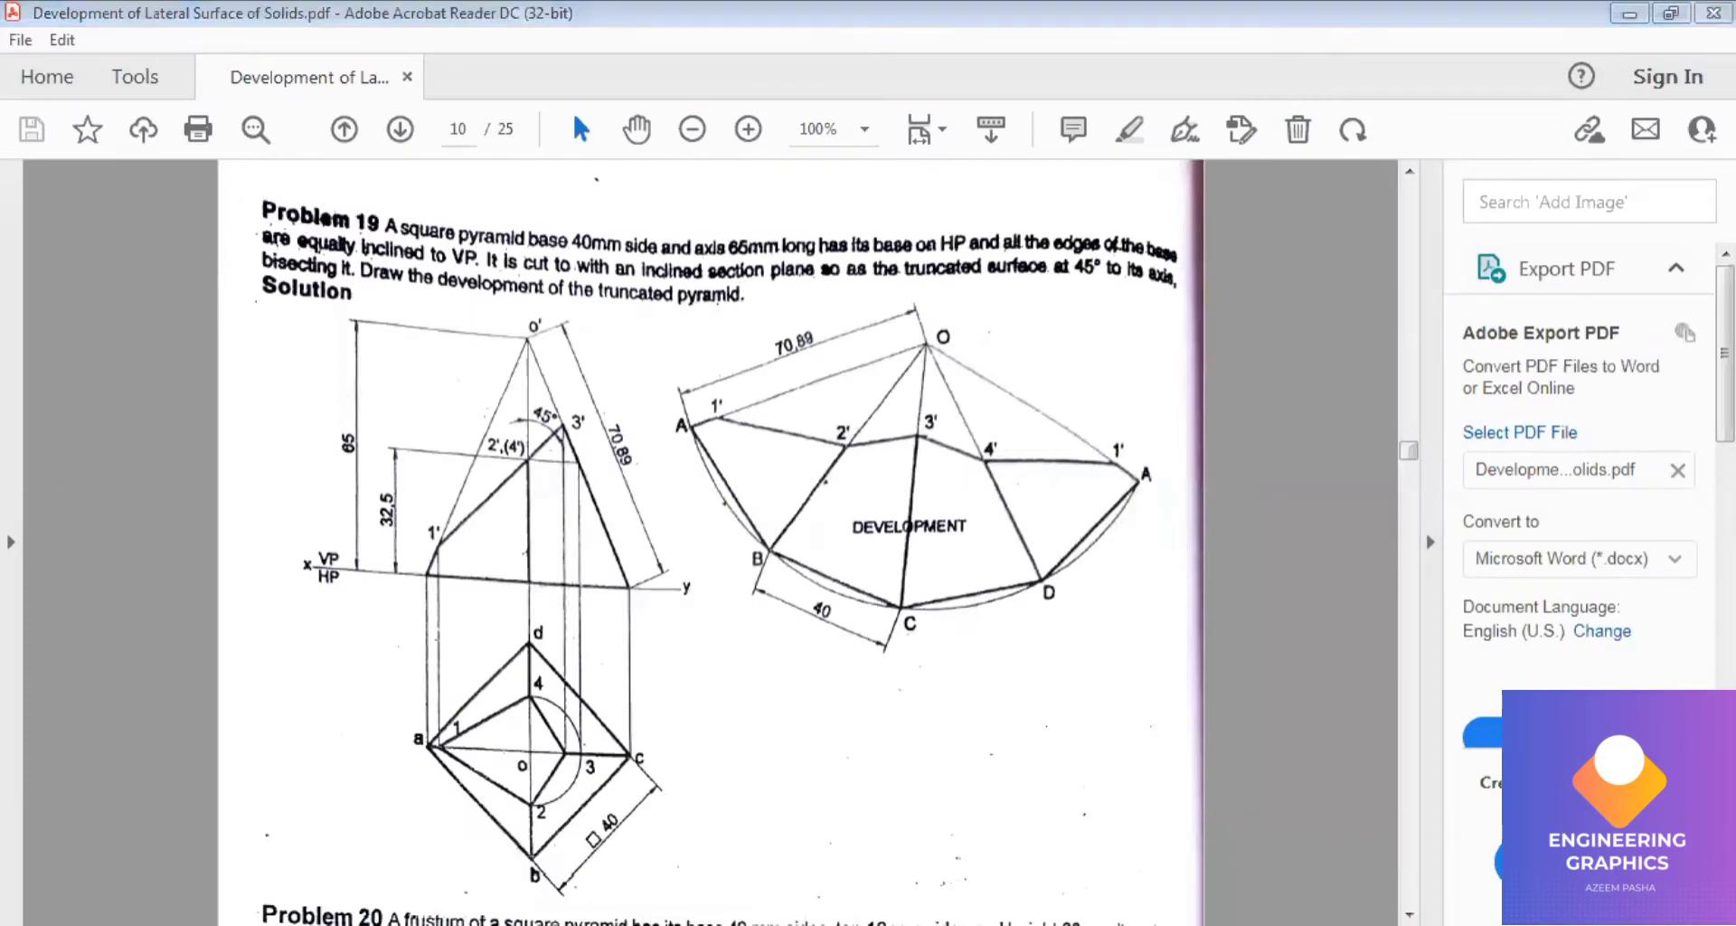
{"action": "key", "text": "alt+Tab"}
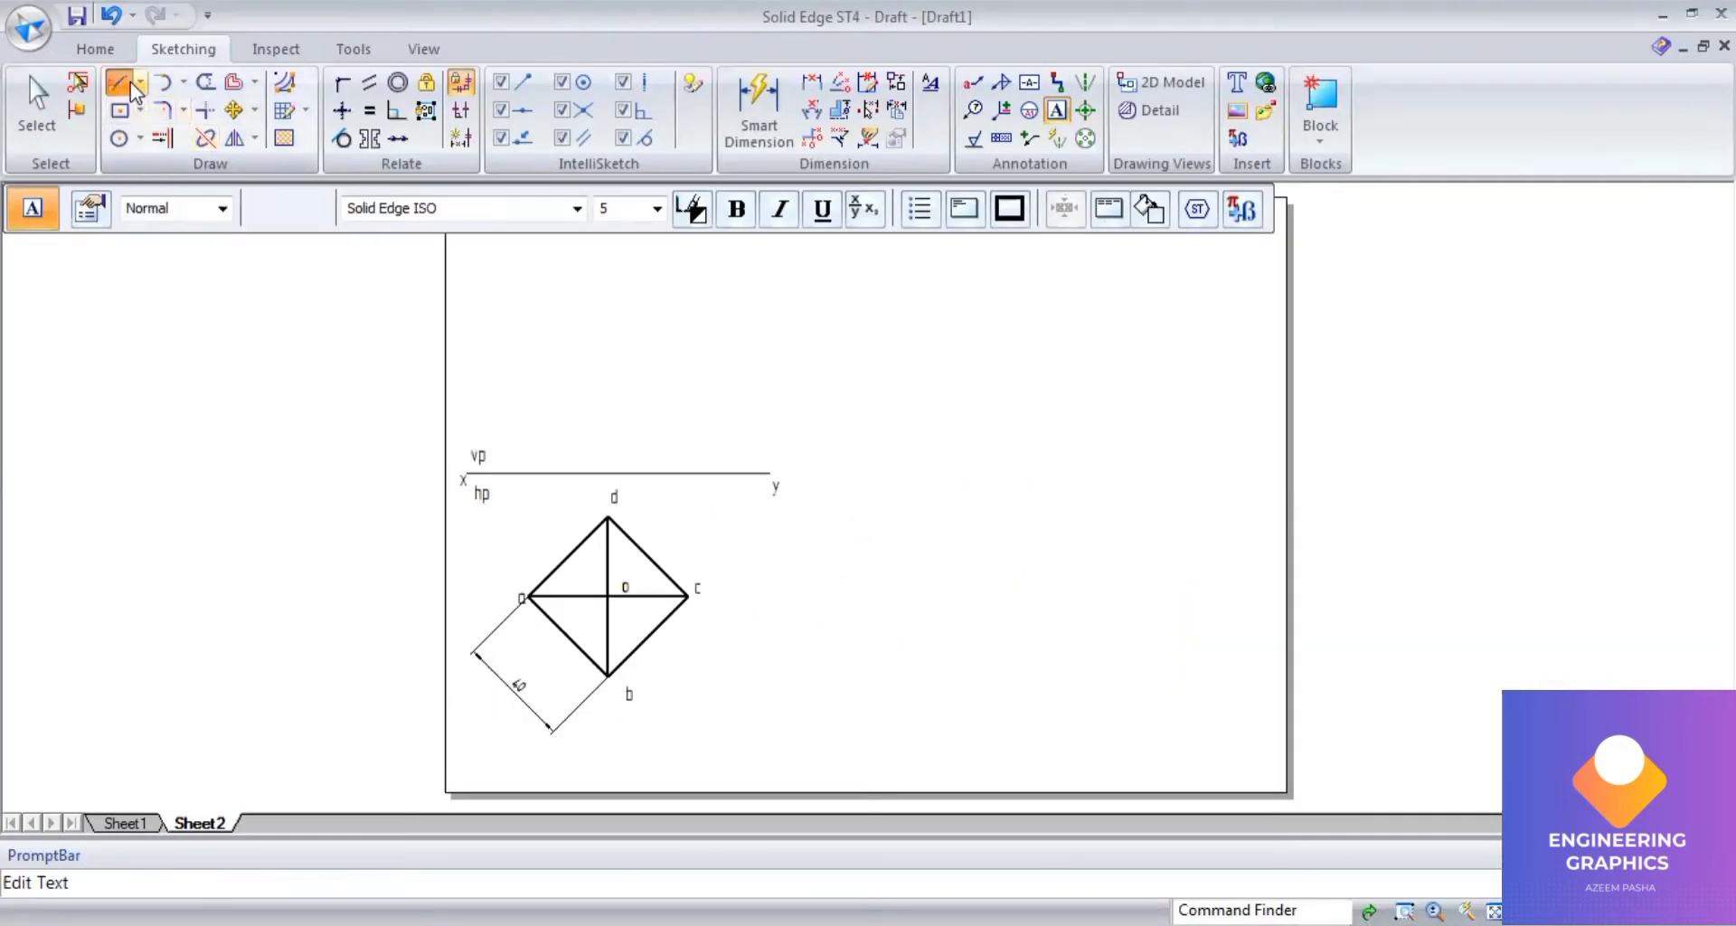
Draw vertical projection lines from corners a, d and c up to the xy line with 0.13 mm line width.
{"action": "left_click", "coordinate": [131, 82]}
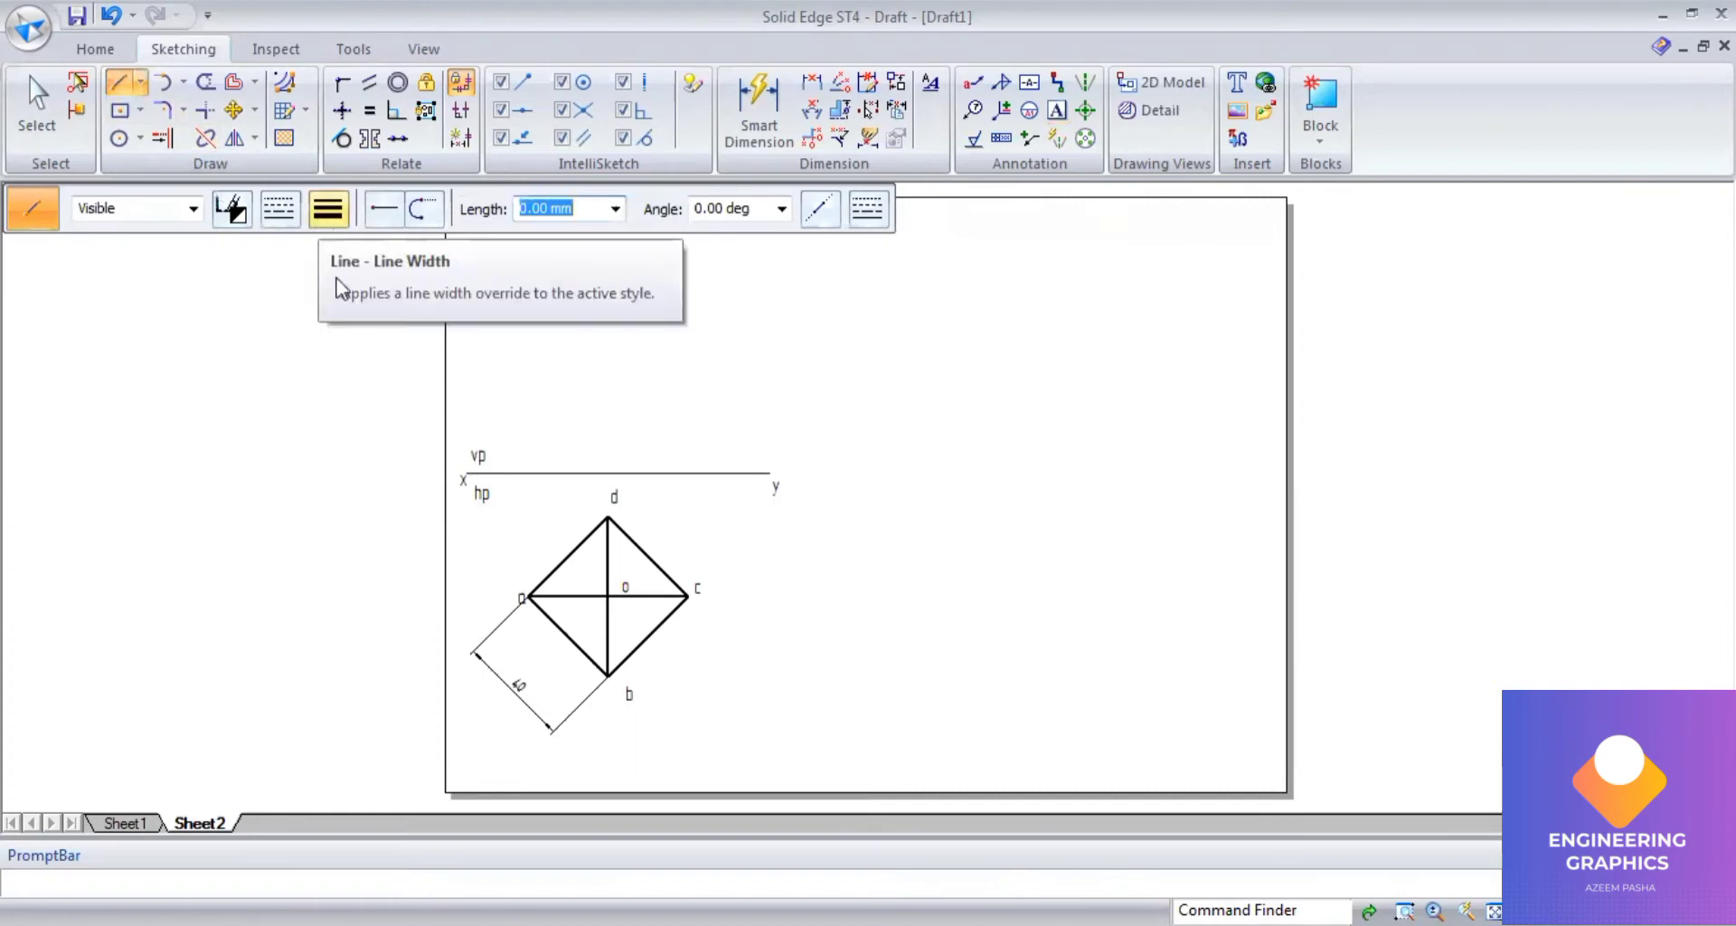
{"action": "left_click", "coordinate": [327, 210]}
{"action": "left_click", "coordinate": [346, 243]}
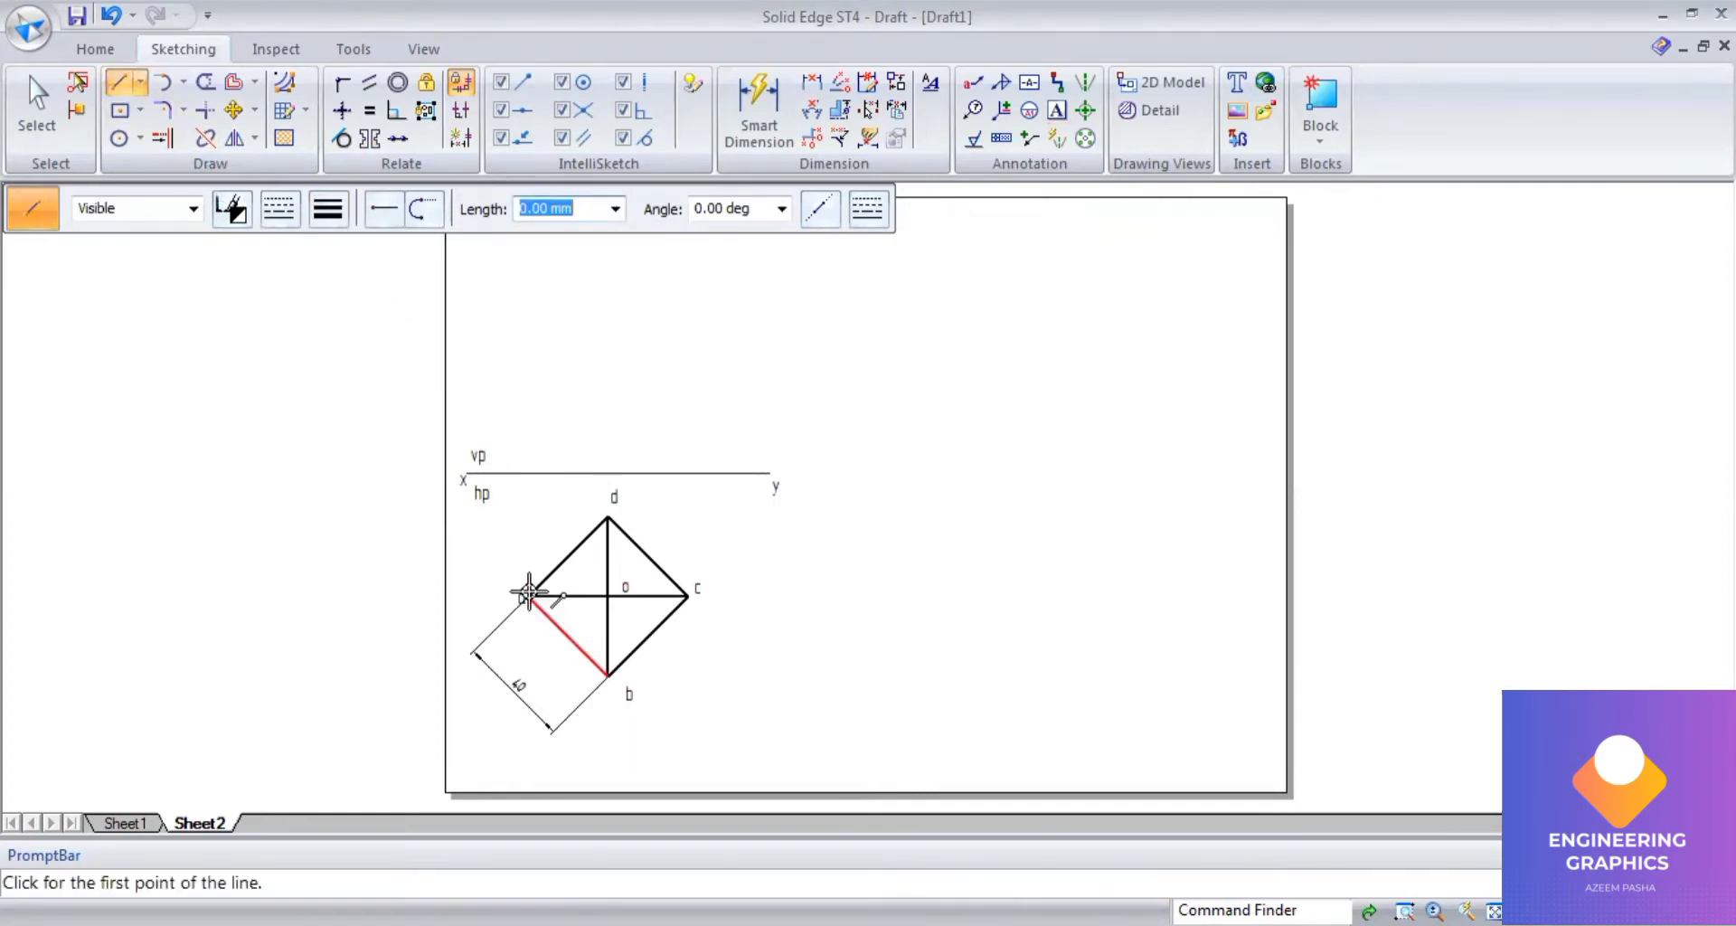
{"action": "left_click", "coordinate": [529, 594]}
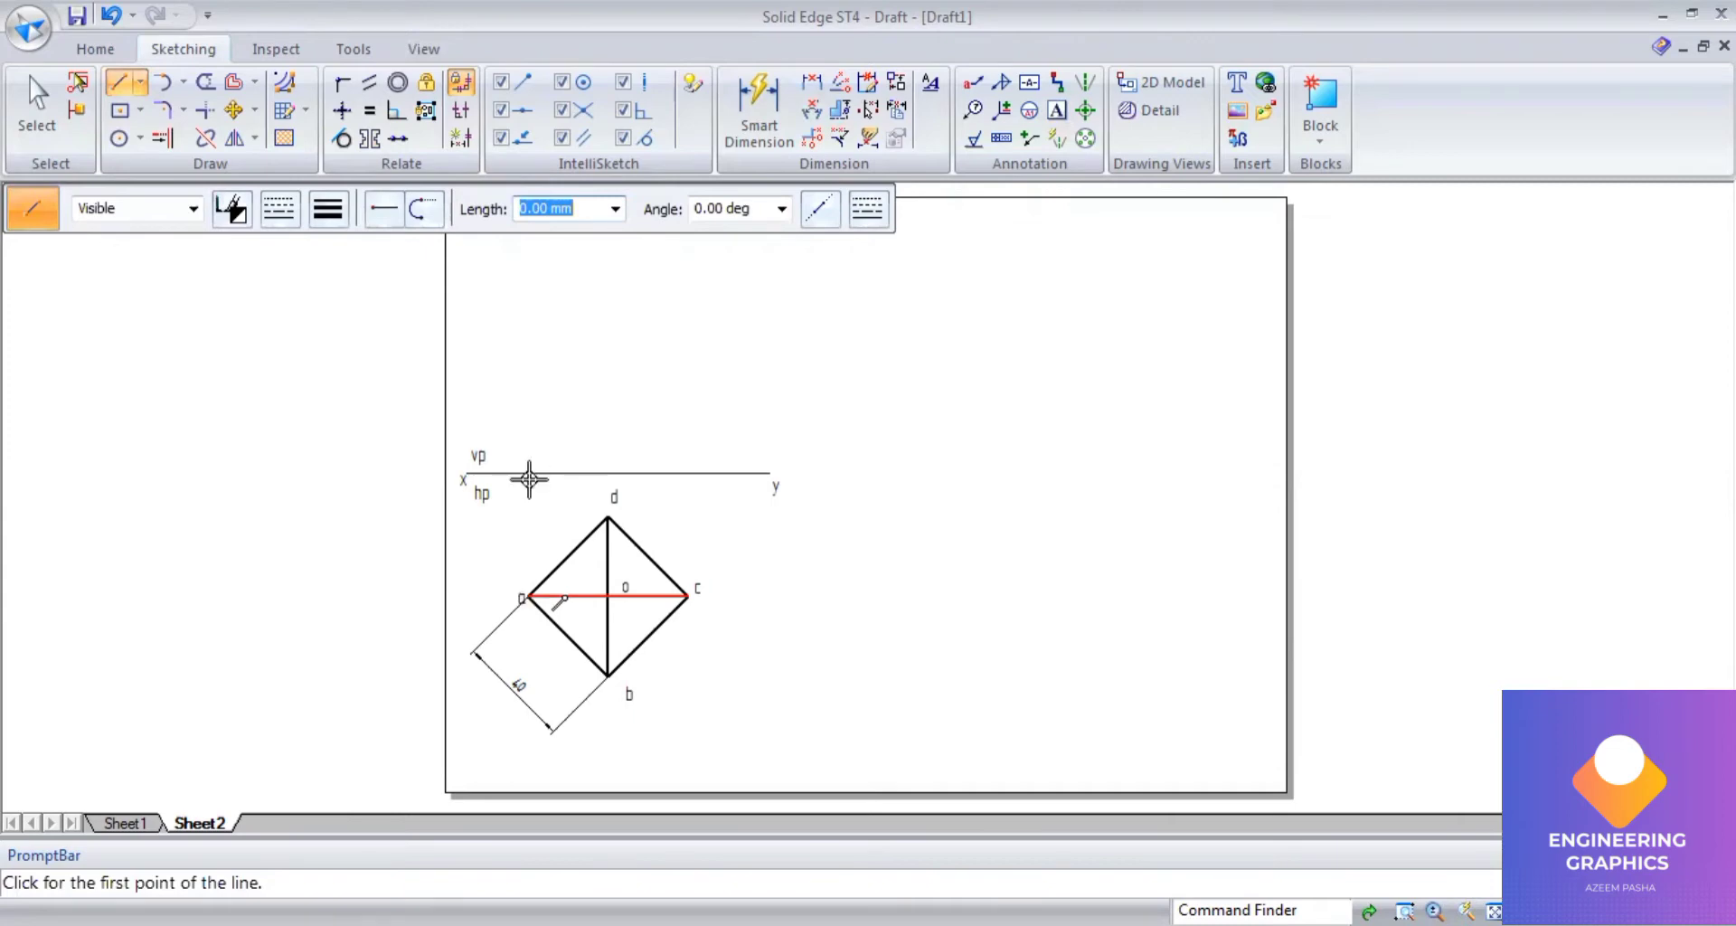
{"action": "left_click", "coordinate": [527, 471]}
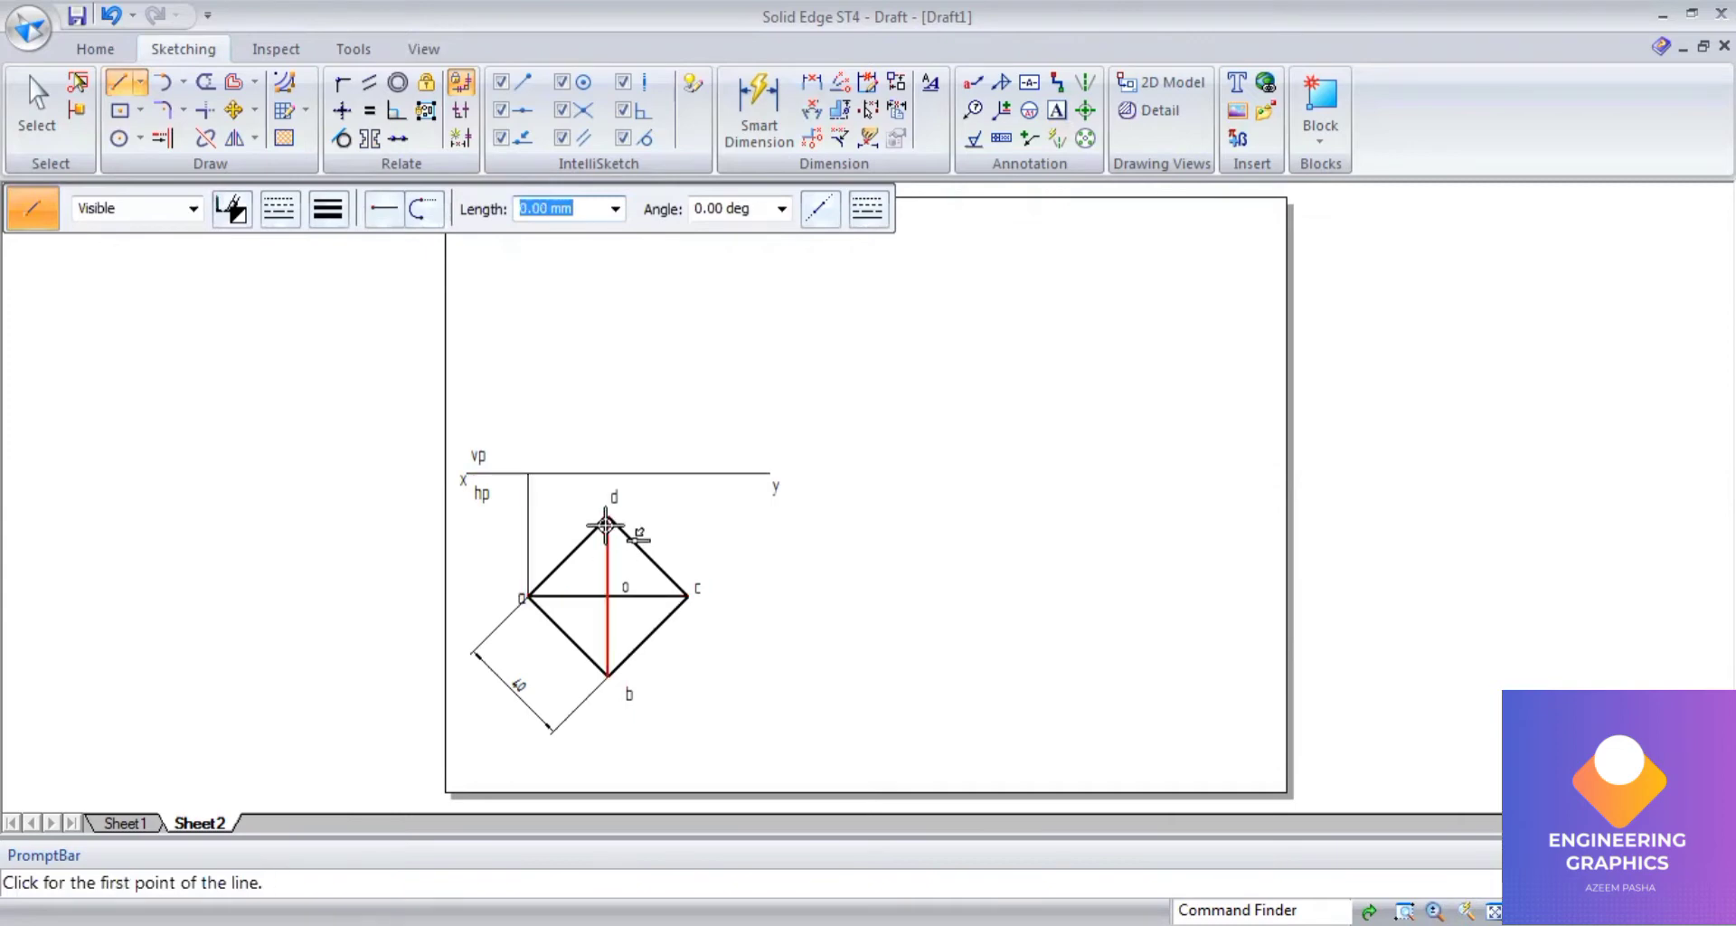
{"action": "left_click", "coordinate": [609, 473]}
{"action": "left_click", "coordinate": [607, 518]}
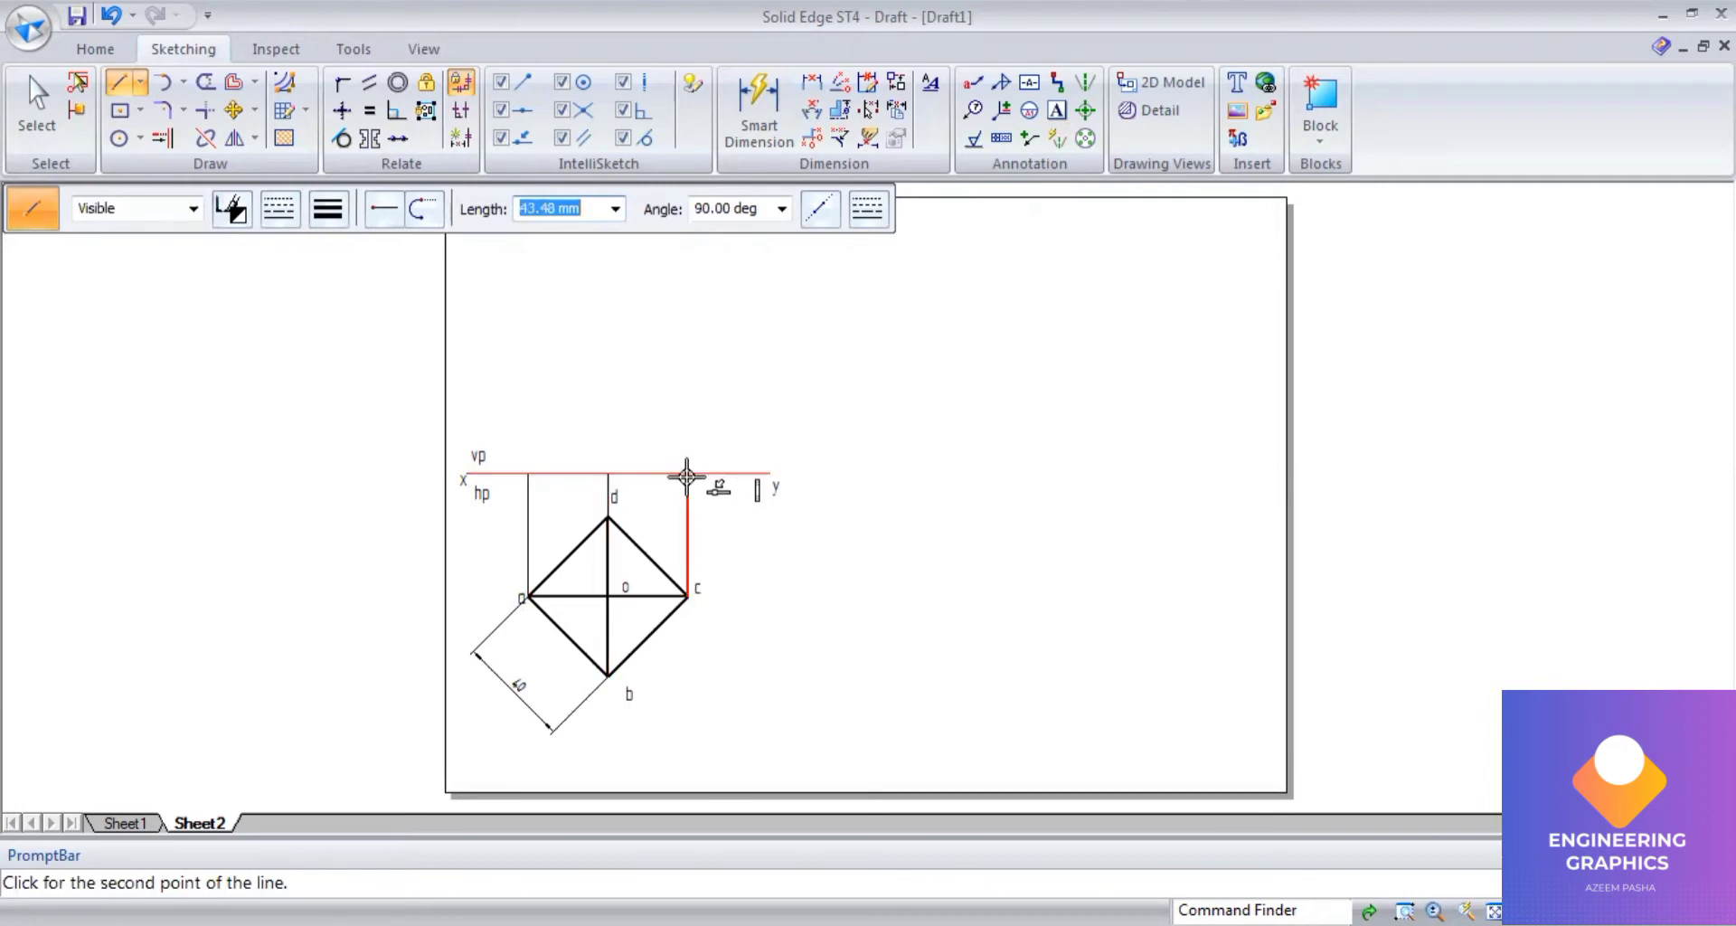
{"action": "left_click", "coordinate": [669, 452]}
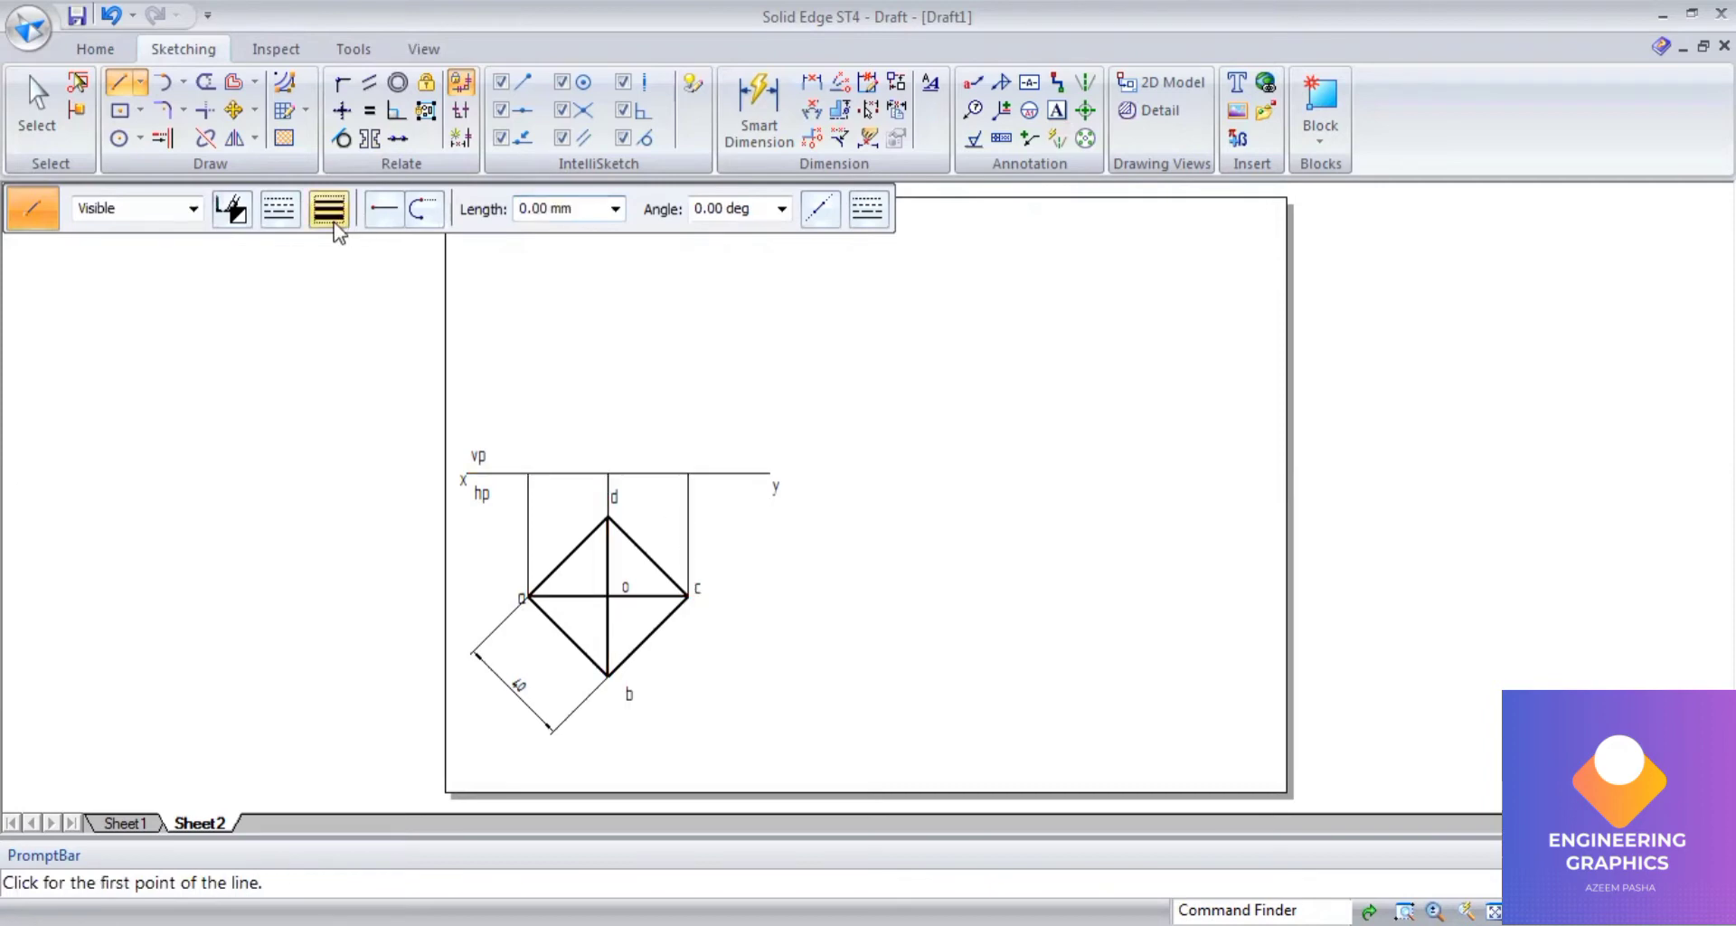
Draw a 65 mm vertical axis up from the xy line above corner d and complete the front-view triangle with its base and two slanted edges.
{"action": "left_click", "coordinate": [327, 208]}
{"action": "left_click", "coordinate": [351, 309]}
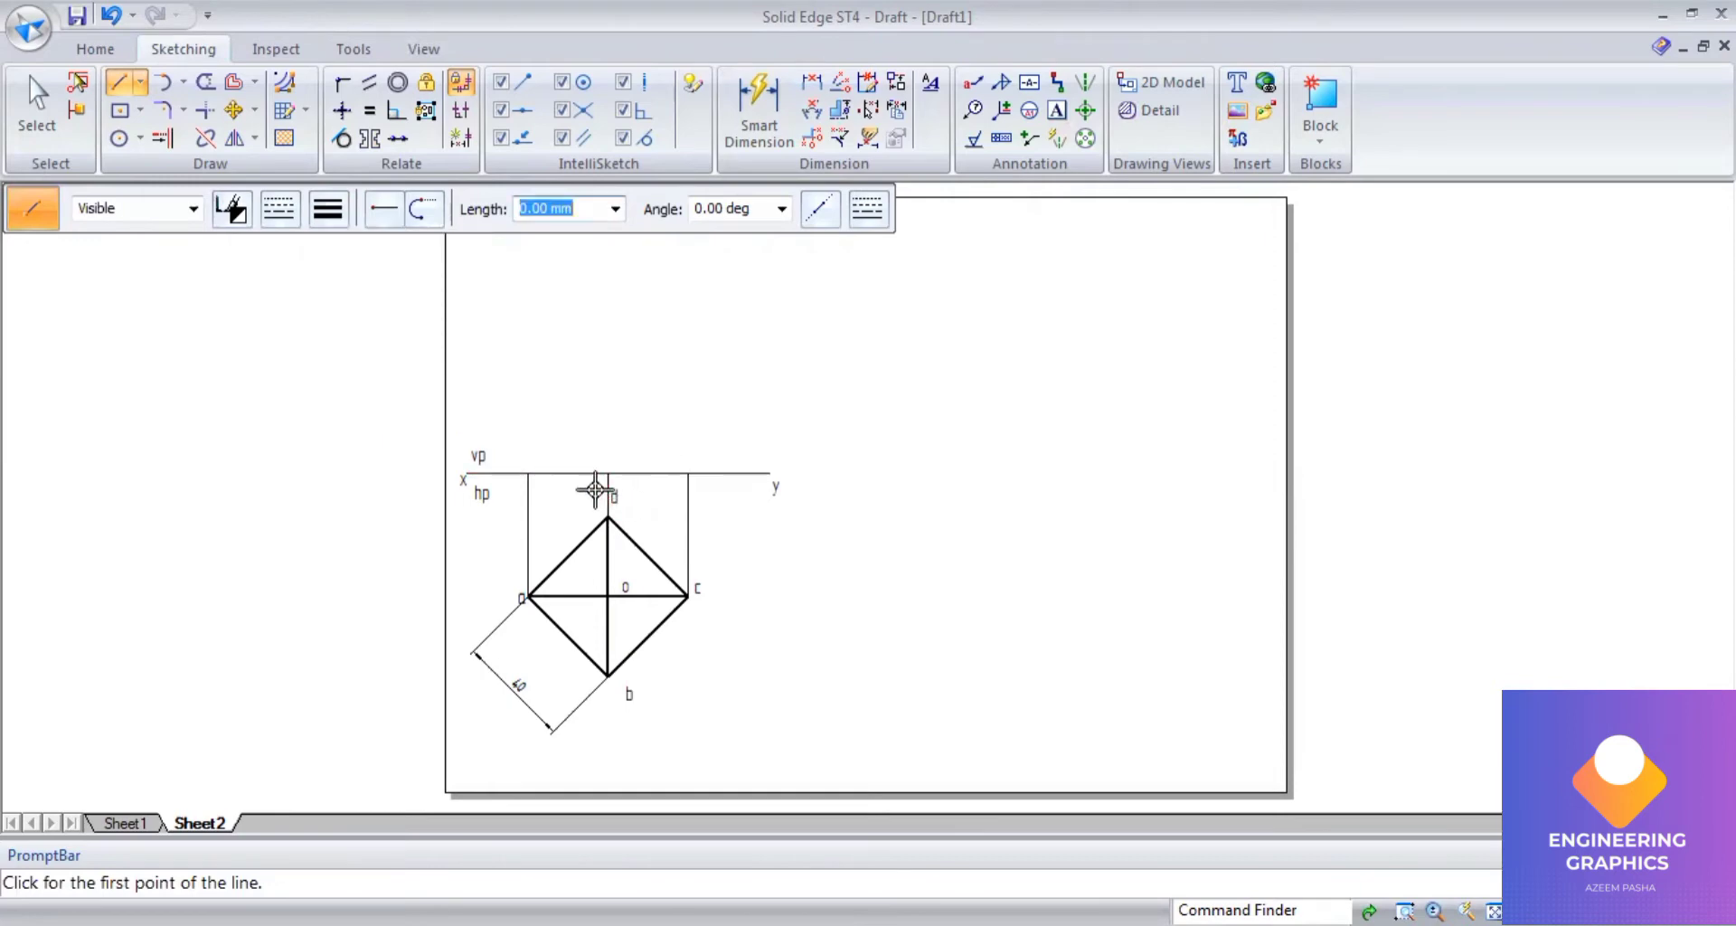
{"action": "left_click", "coordinate": [608, 473]}
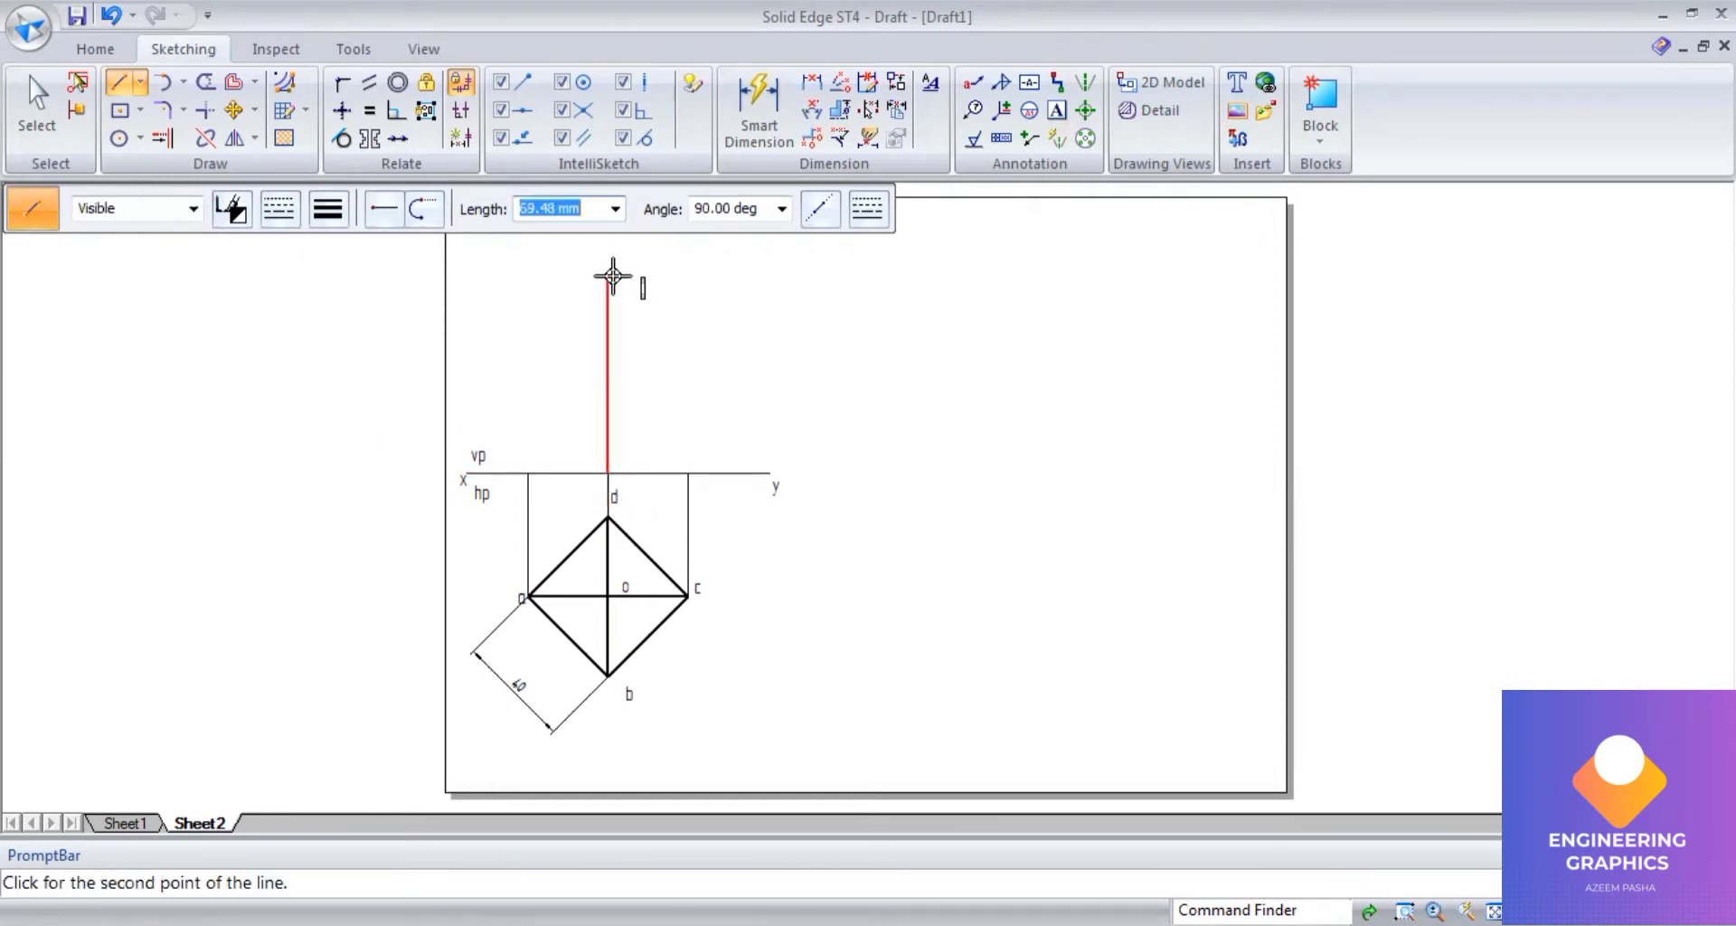
{"action": "type", "text": "65"}
{"action": "key", "text": "Tab"}
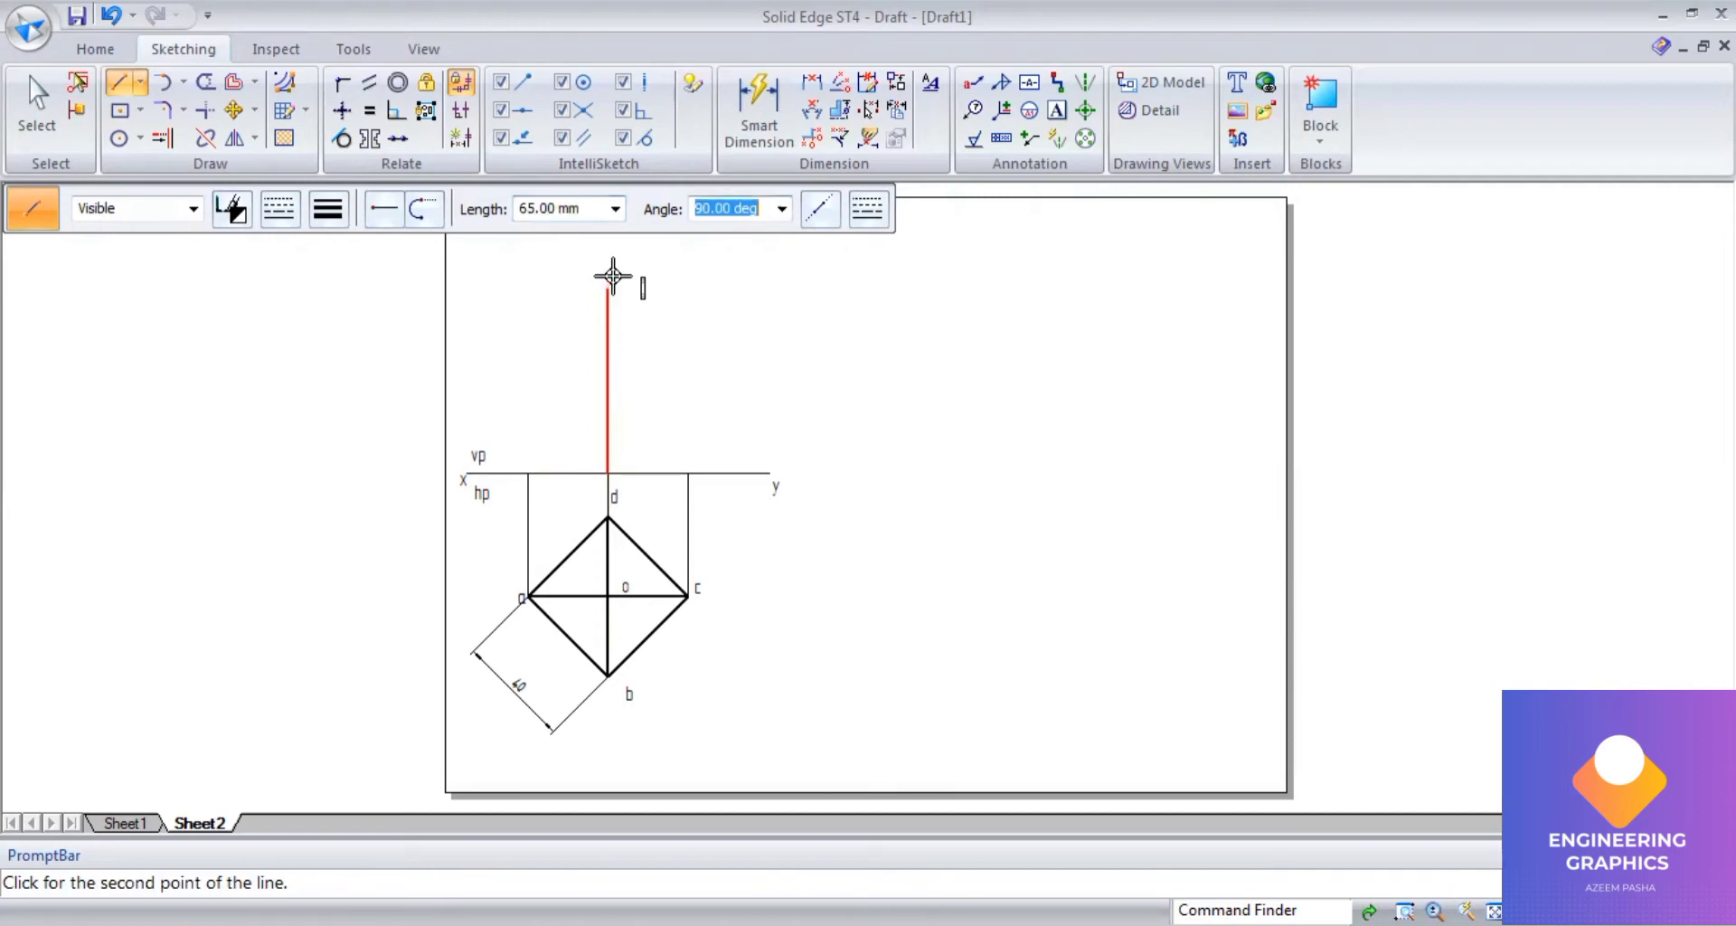
{"action": "left_click", "coordinate": [577, 409]}
{"action": "left_click", "coordinate": [527, 475]}
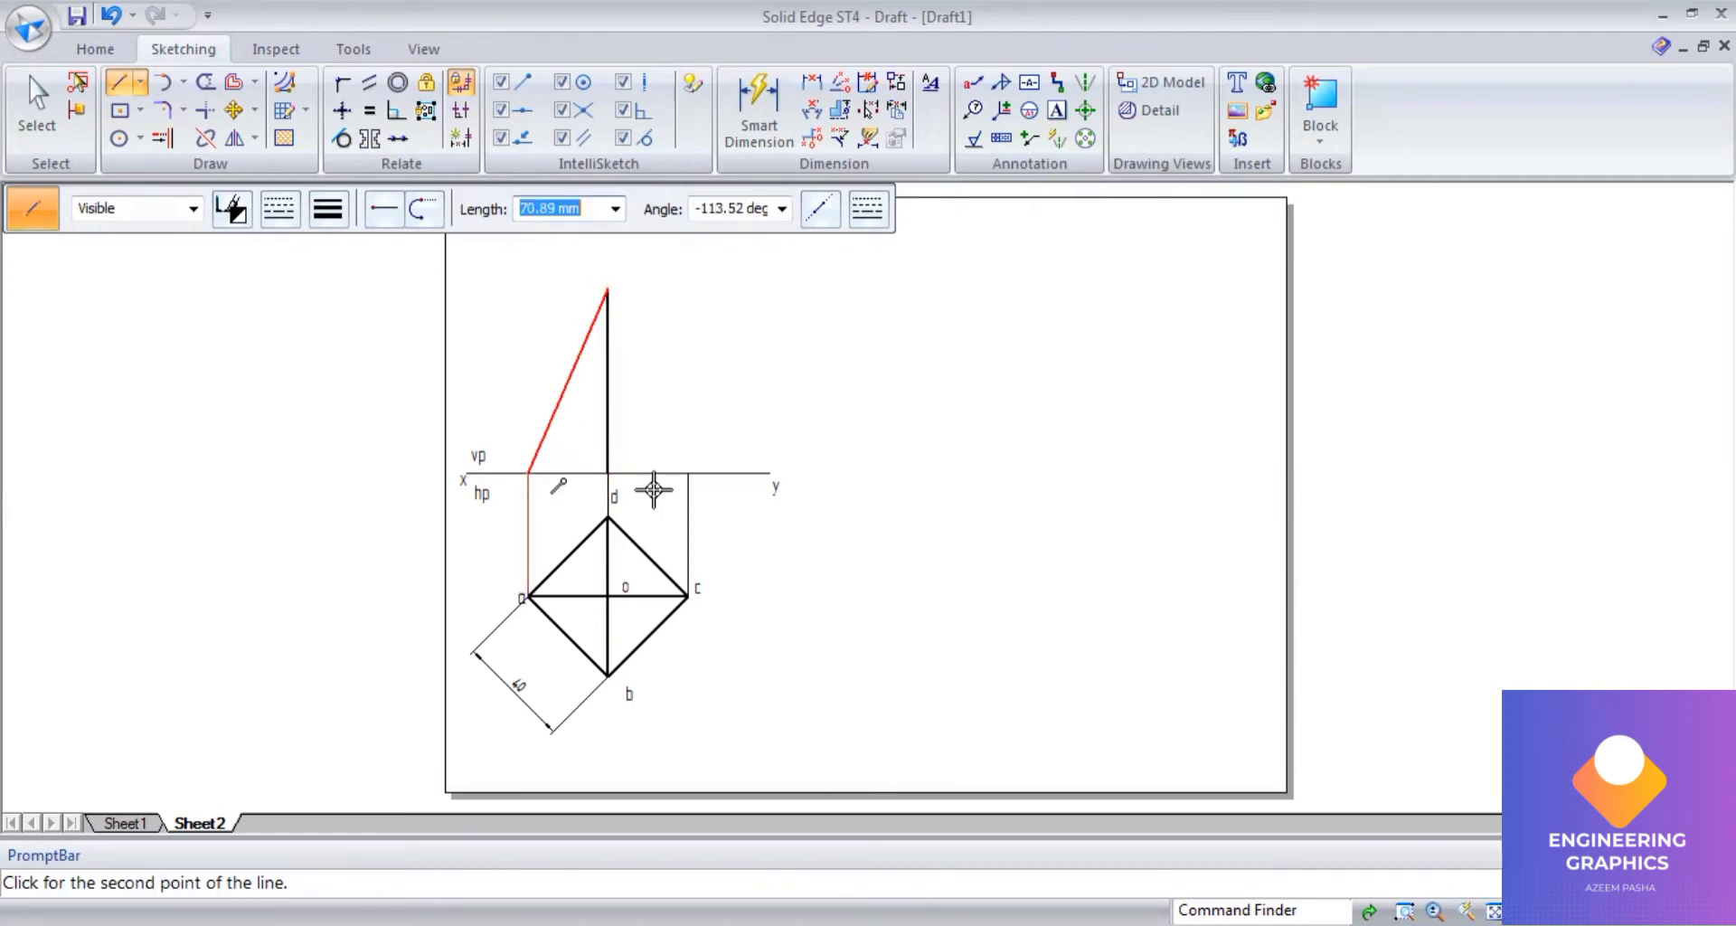
{"action": "left_click", "coordinate": [689, 472]}
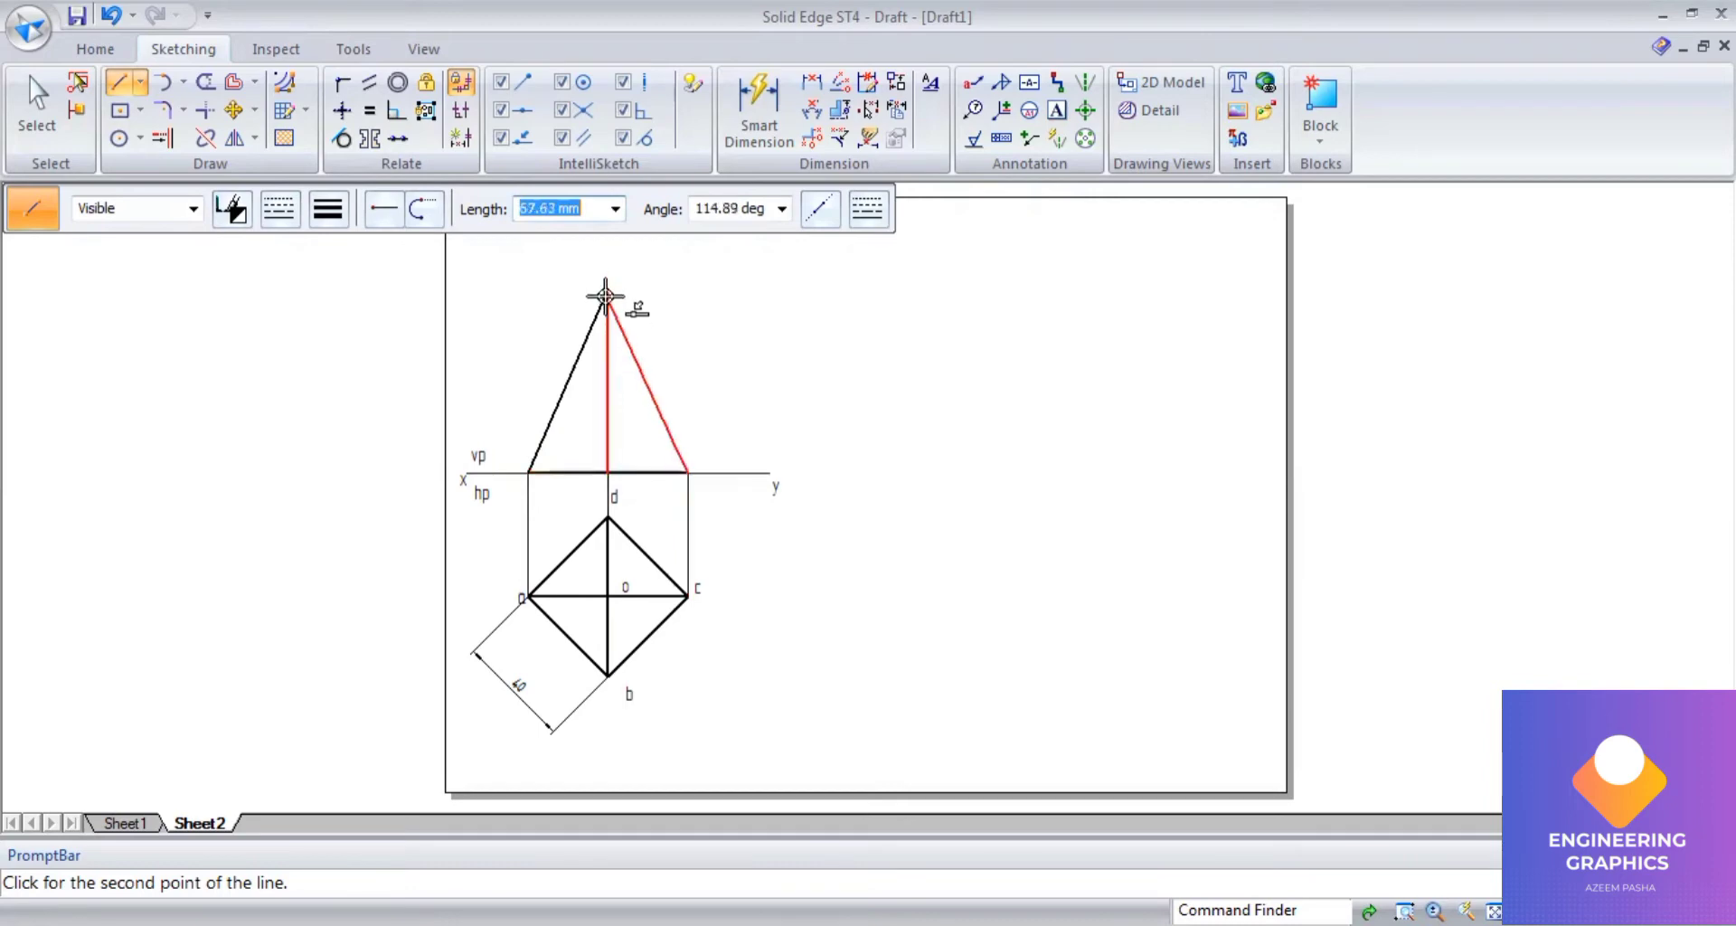
Dimension the pyramid's axis in the front view, placing the dimension to the left of the triangle.
{"action": "left_click", "coordinate": [776, 129]}
{"action": "left_click", "coordinate": [617, 415]}
{"action": "left_click", "coordinate": [514, 386]}
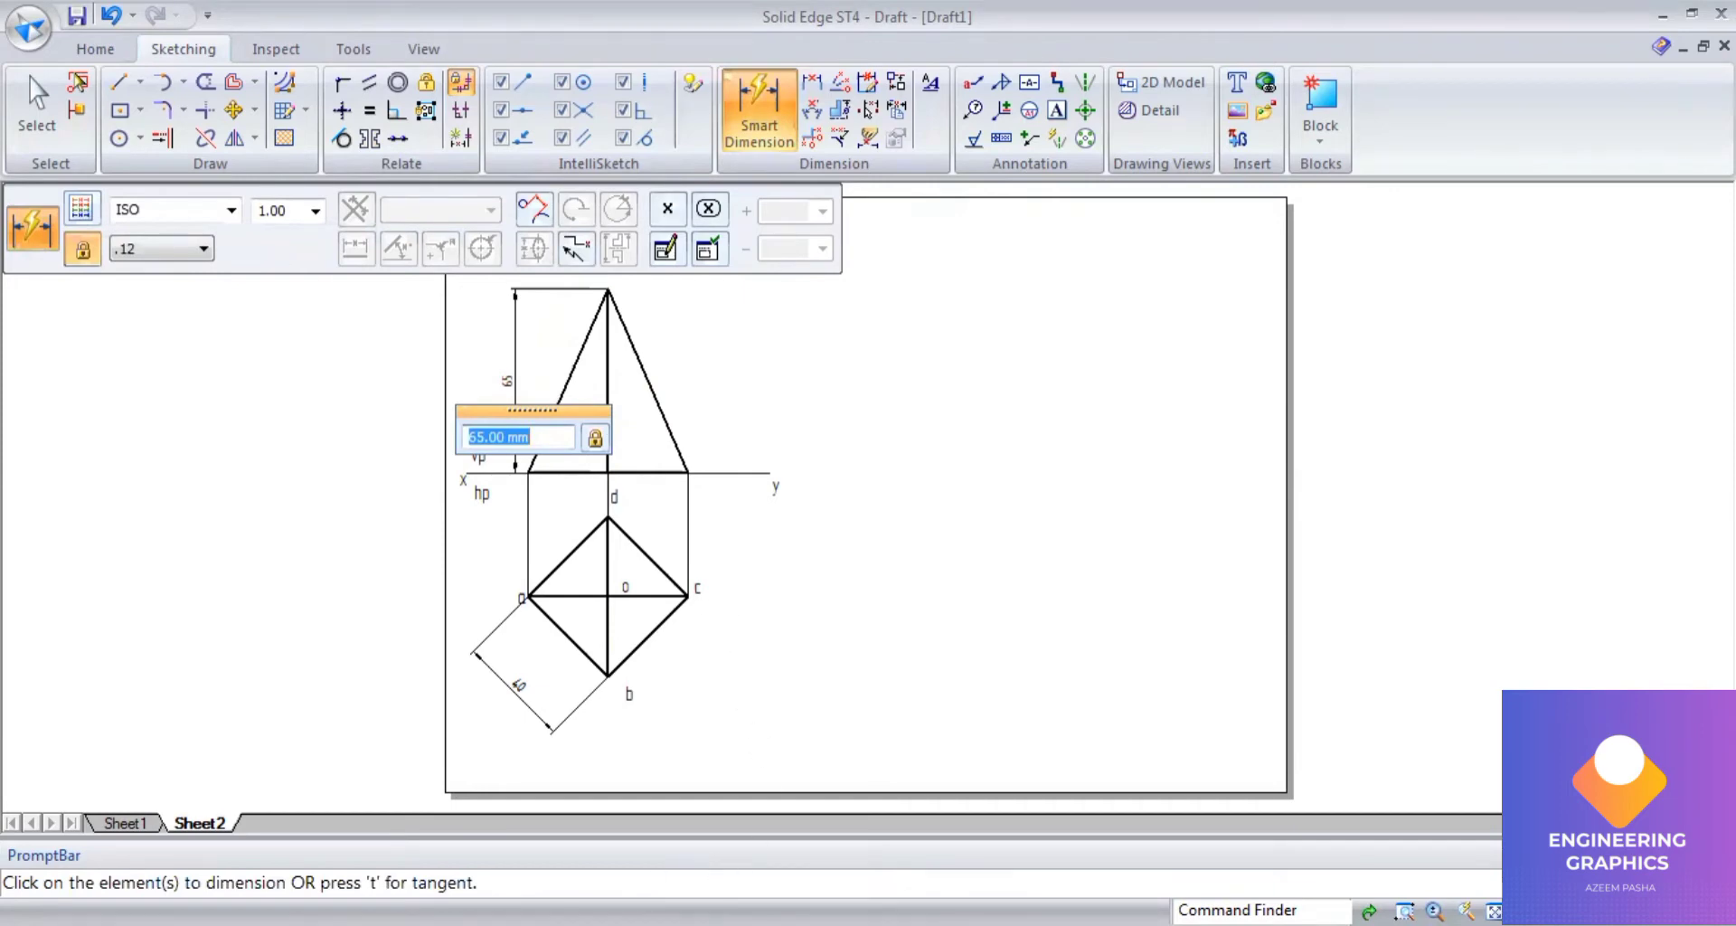
Check Problem 19 in the Acrobat Reader PDF, return to the Solid Edge draft and split the pyramid's axis at its midpoint.
{"action": "key", "text": "alt+Tab"}
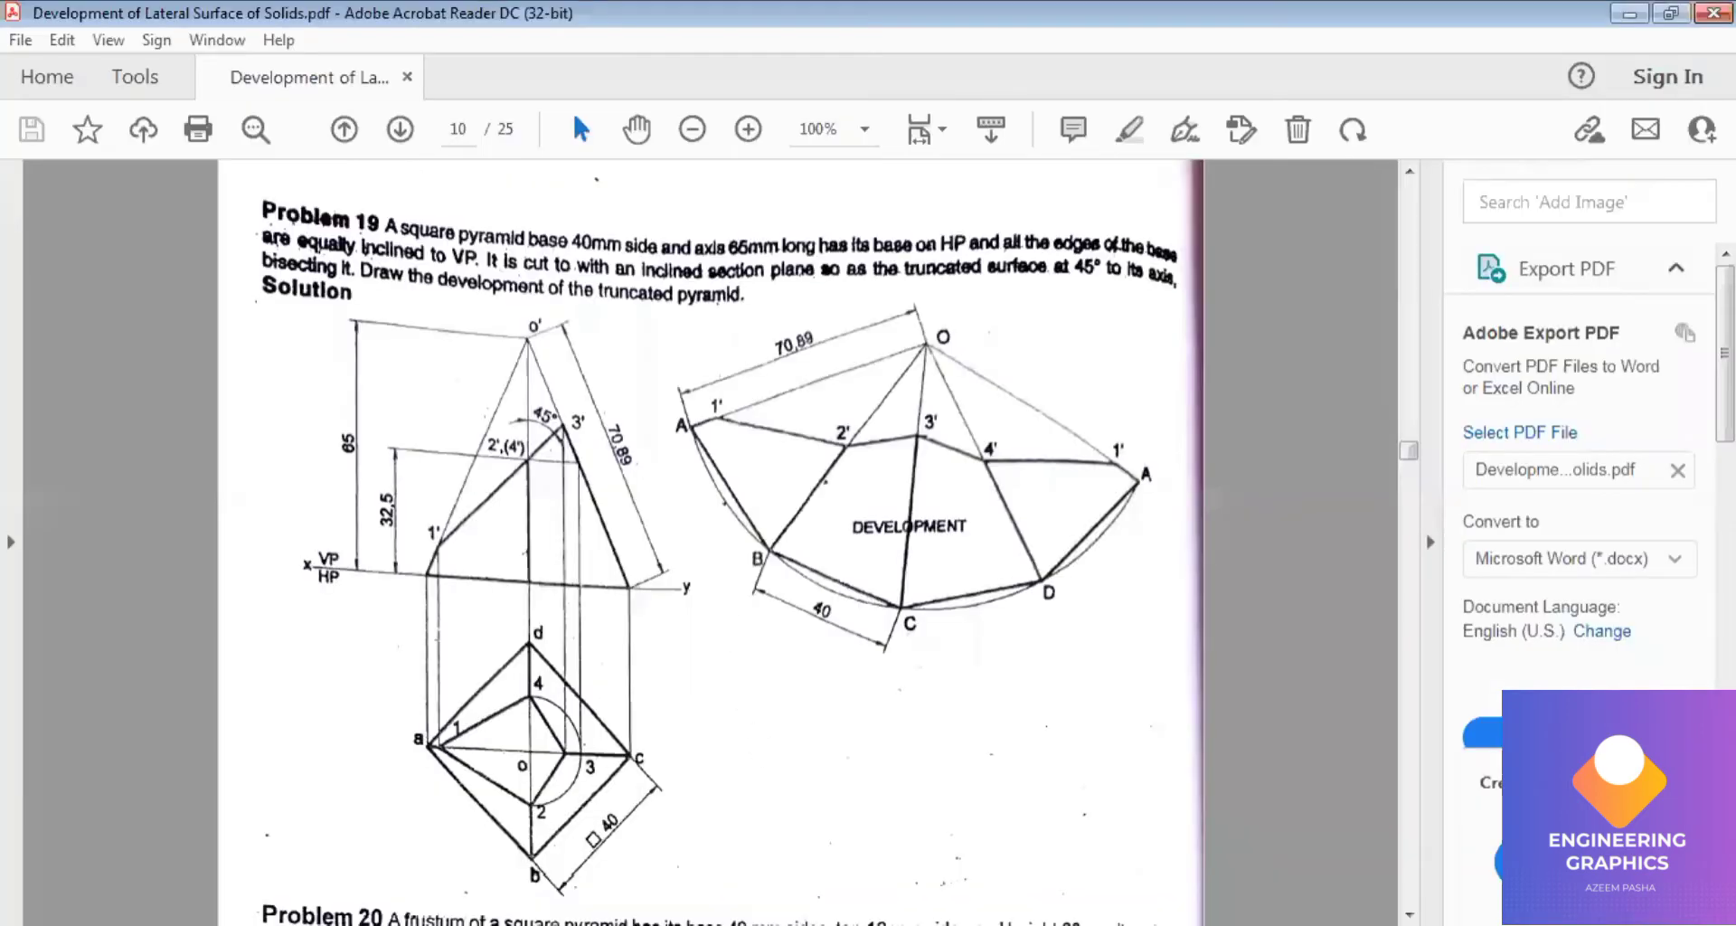
{"action": "key", "text": "alt+Tab"}
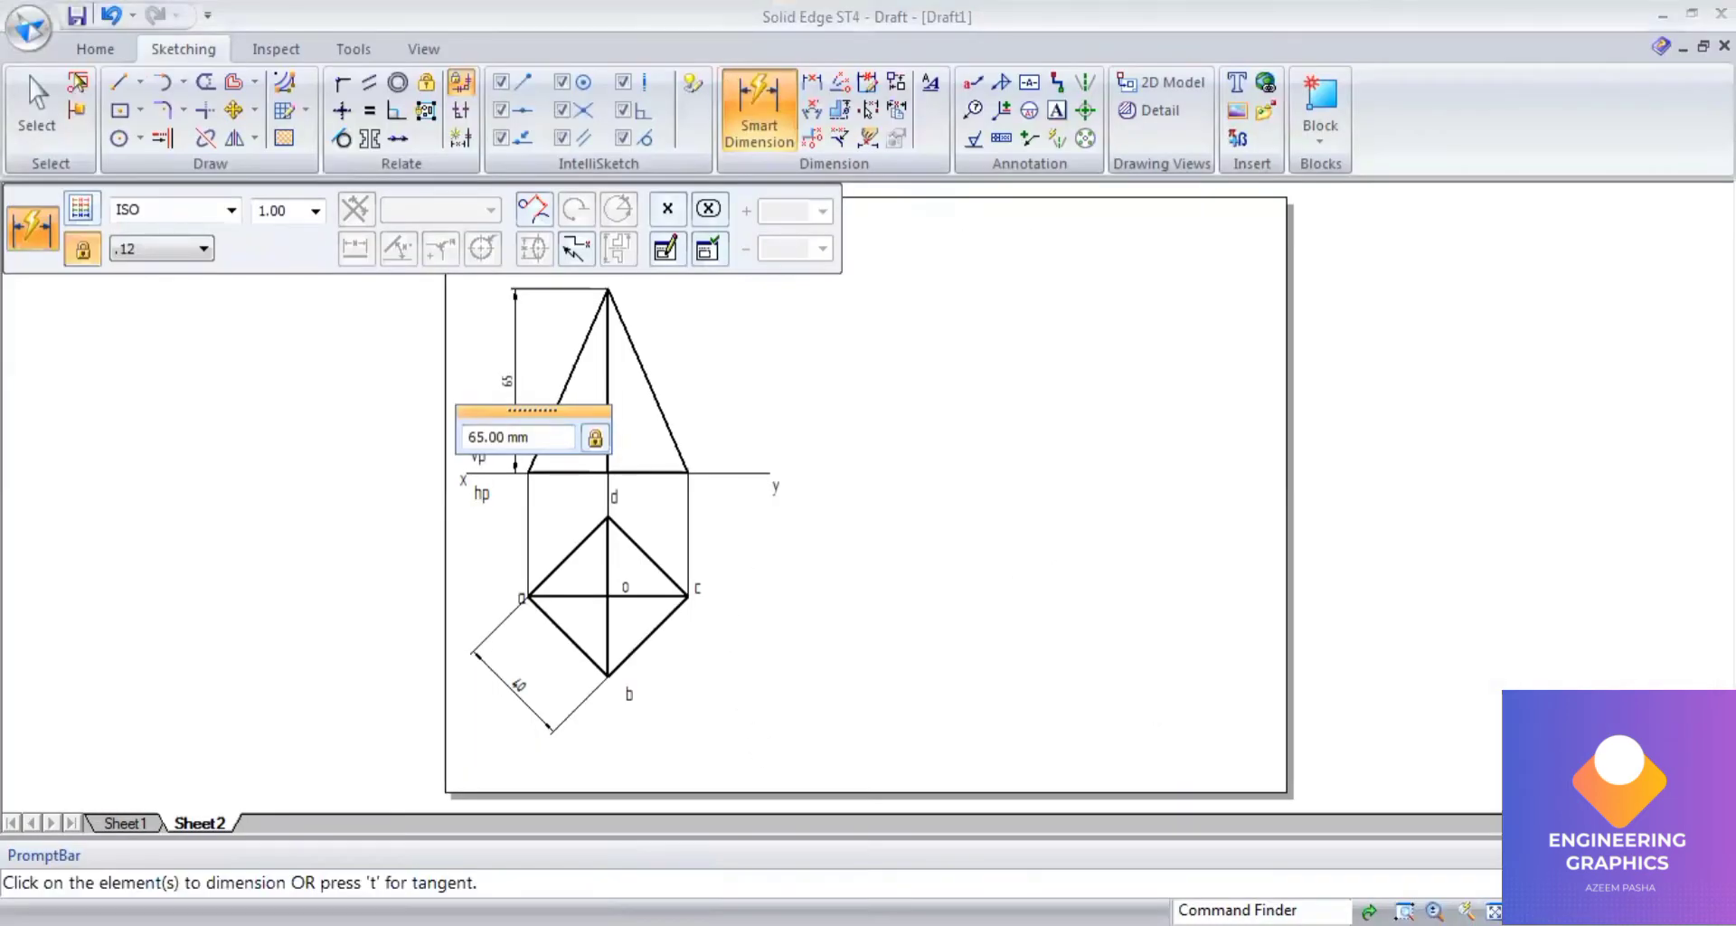
{"action": "key", "text": "alt+Tab"}
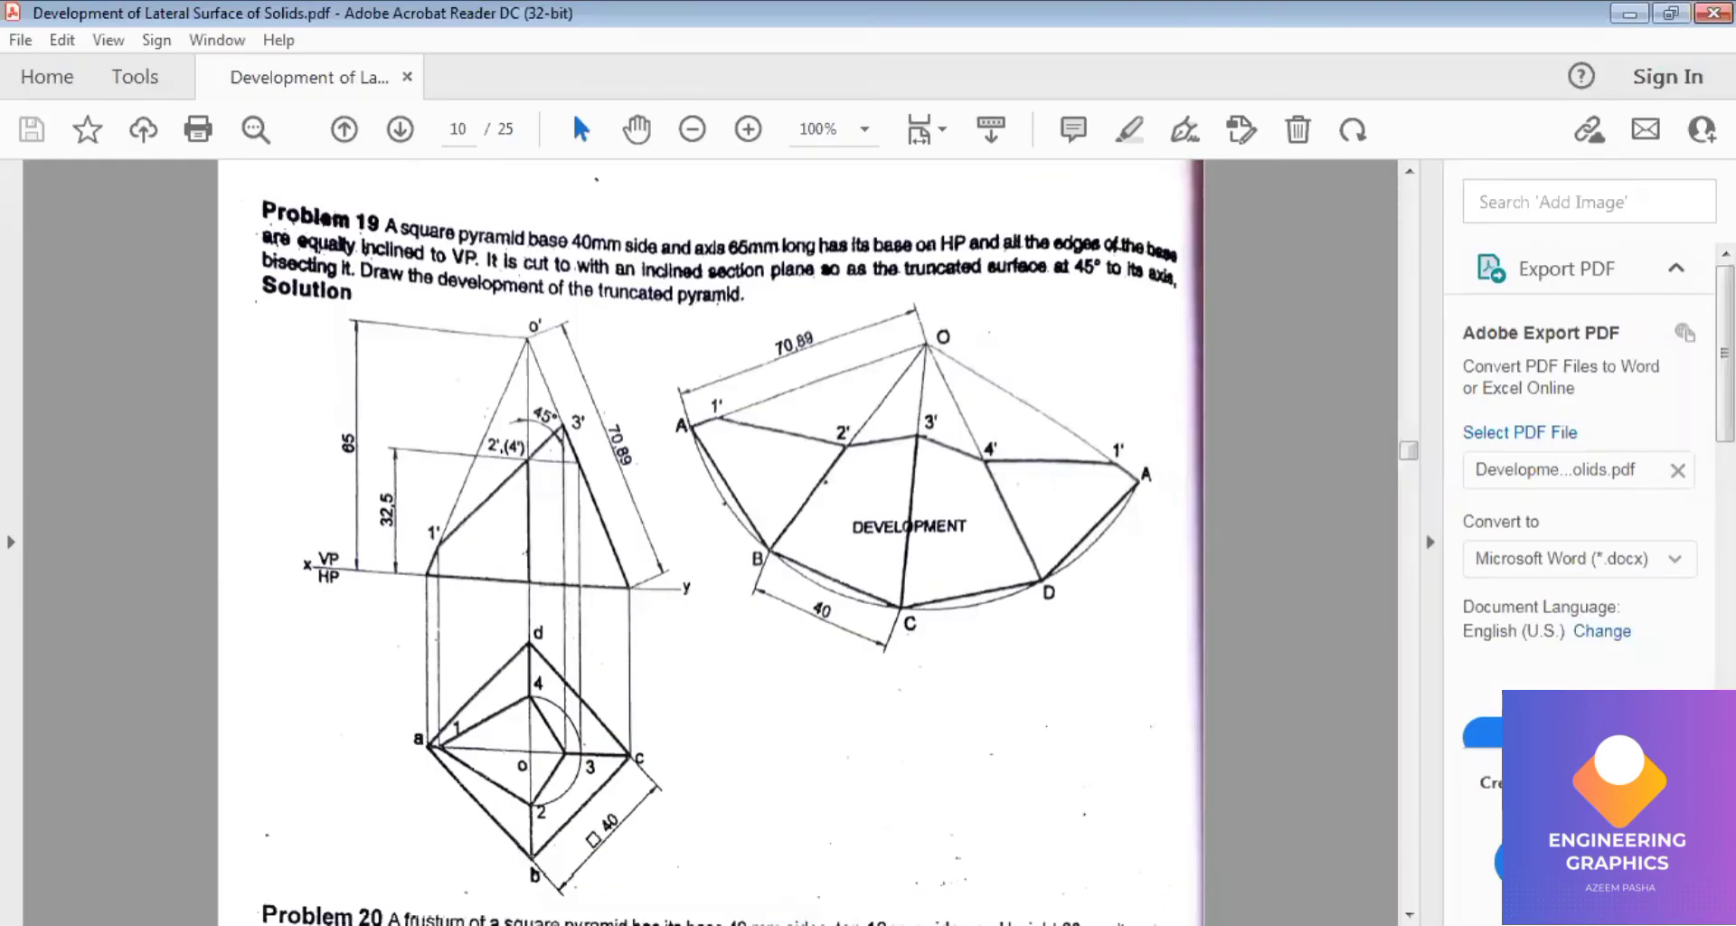
{"action": "key", "text": "alt+Tab"}
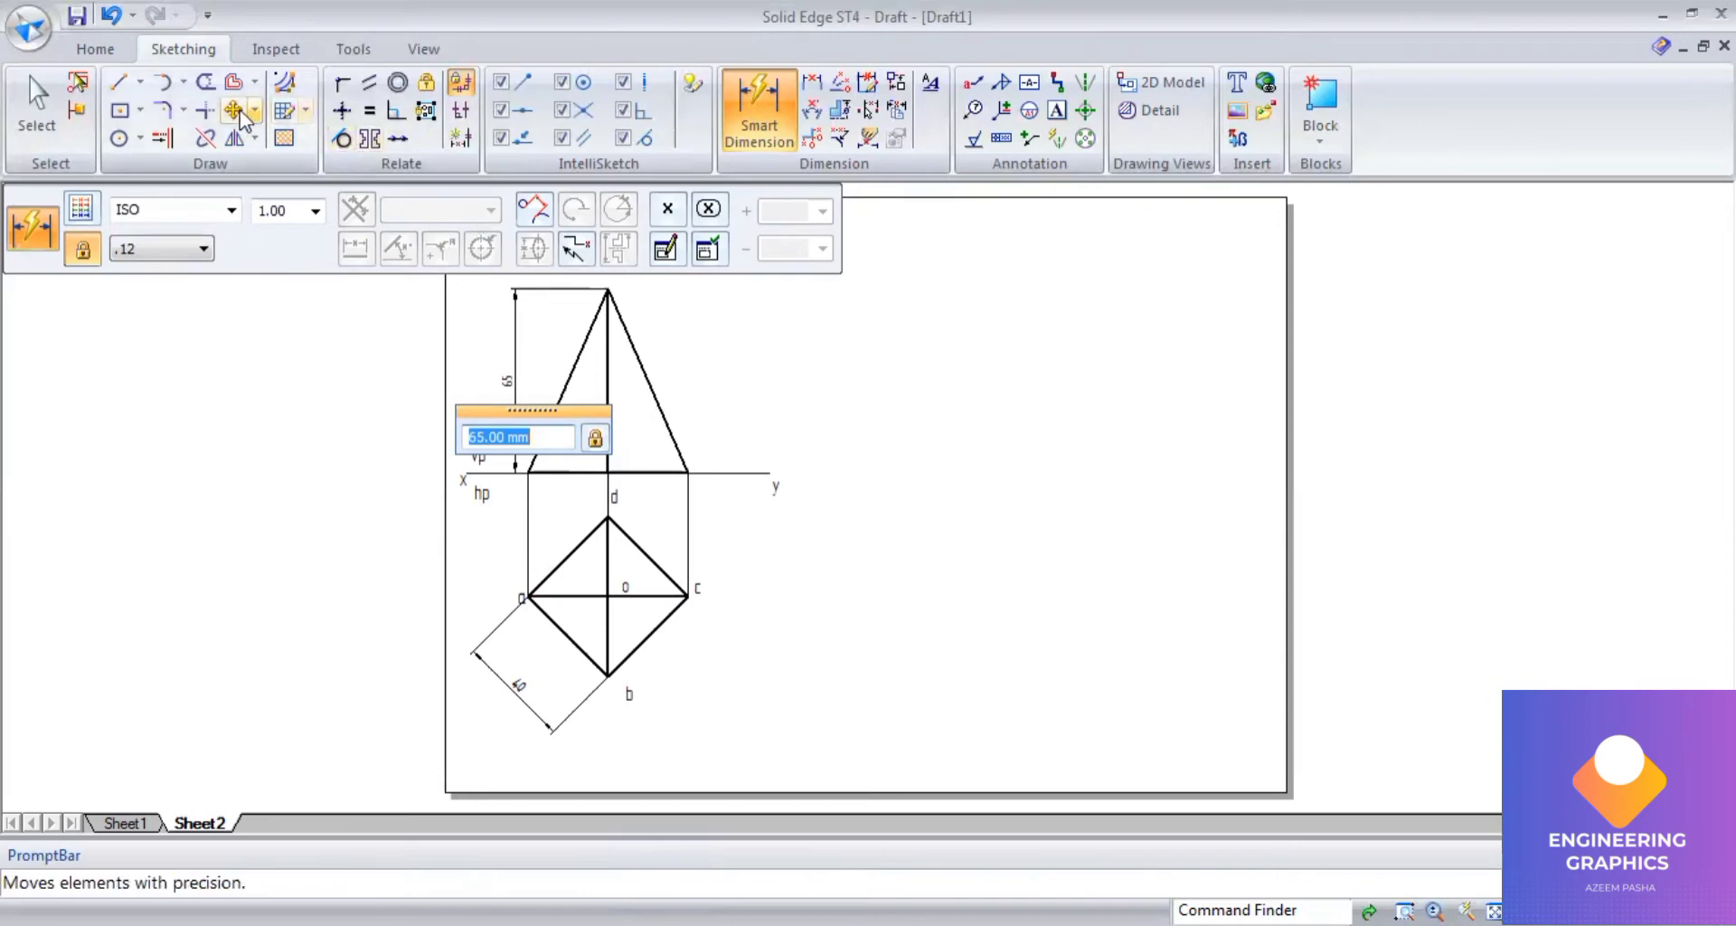
{"action": "left_click", "coordinate": [206, 140]}
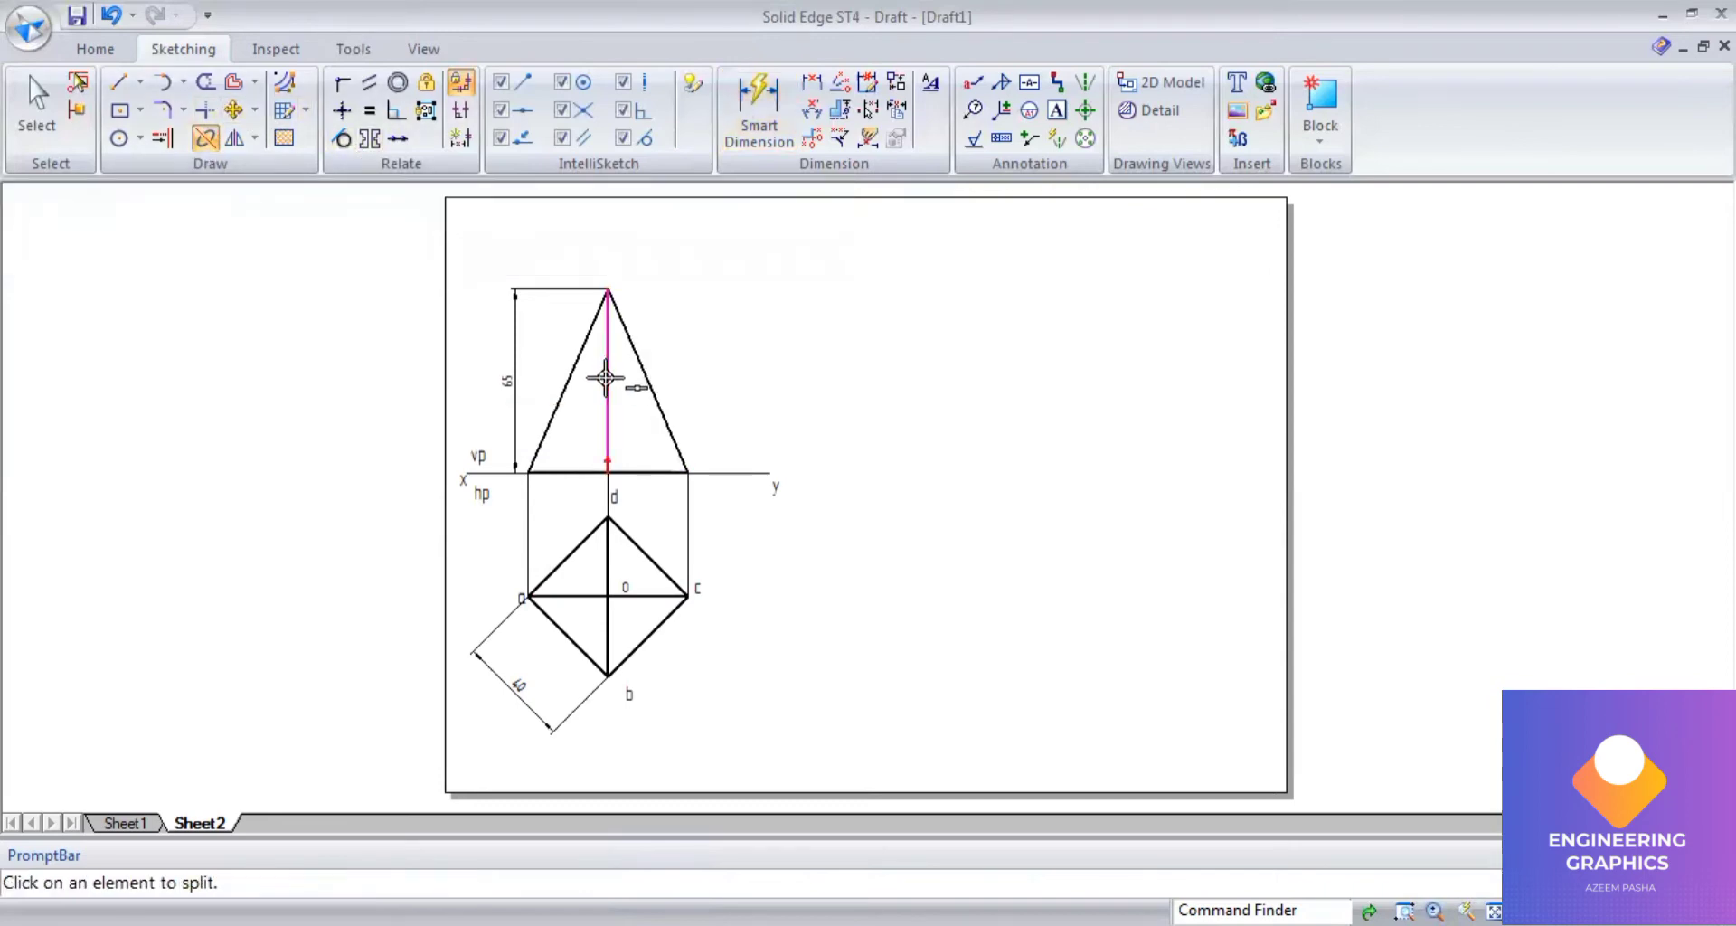
{"action": "left_click", "coordinate": [606, 378]}
{"action": "left_click", "coordinate": [627, 438]}
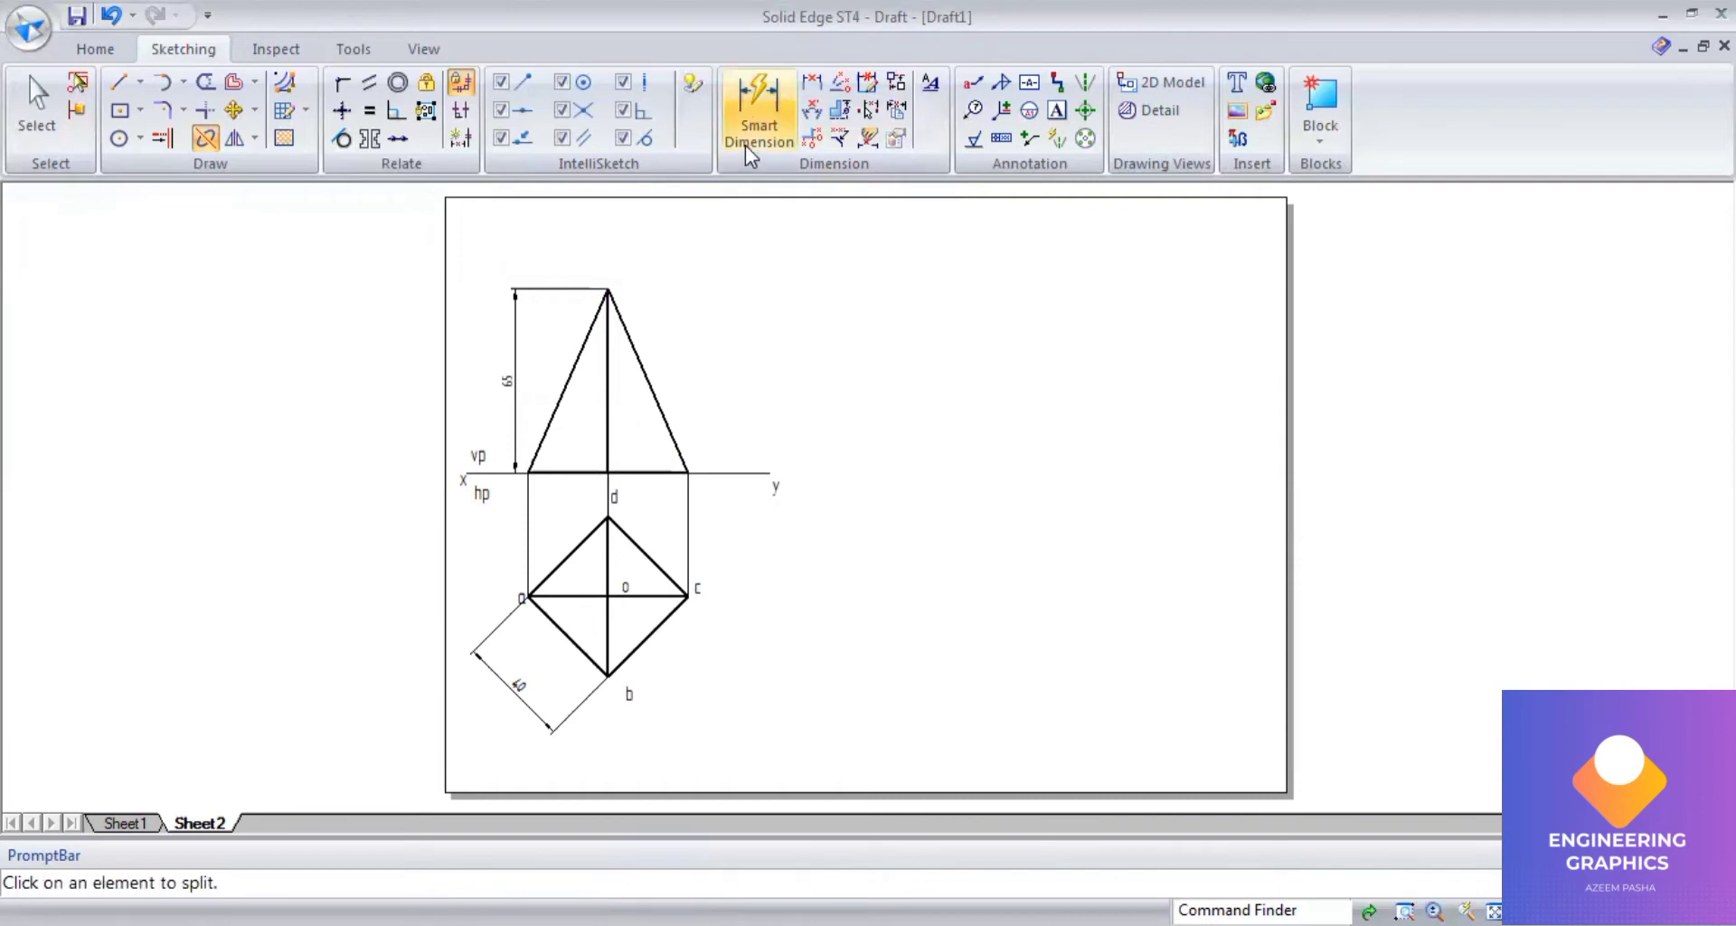
Dimension the lower half of the axis, placing the dimension to the left of the axis height dimension.
{"action": "left_click", "coordinate": [758, 110]}
{"action": "left_click", "coordinate": [608, 425]}
{"action": "left_click", "coordinate": [494, 425]}
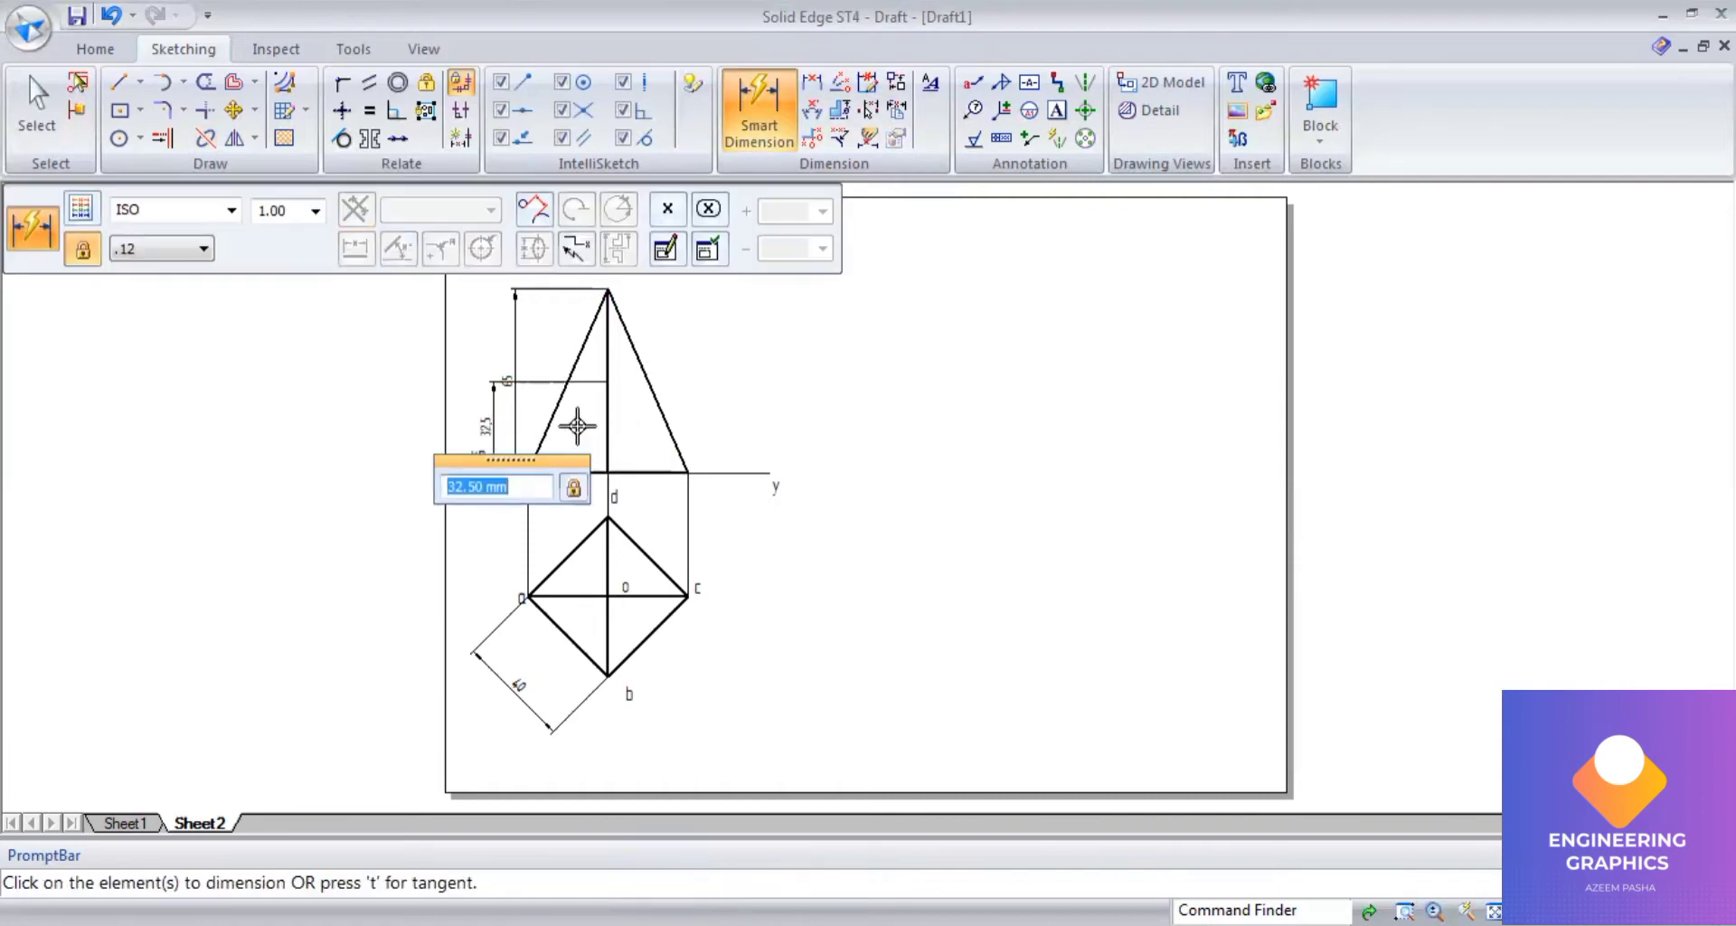
Draw a Chain-style cutting line from the axis midpoint up to the right at 45 degrees, ending beyond the right slanted edge.
{"action": "left_click", "coordinate": [120, 84]}
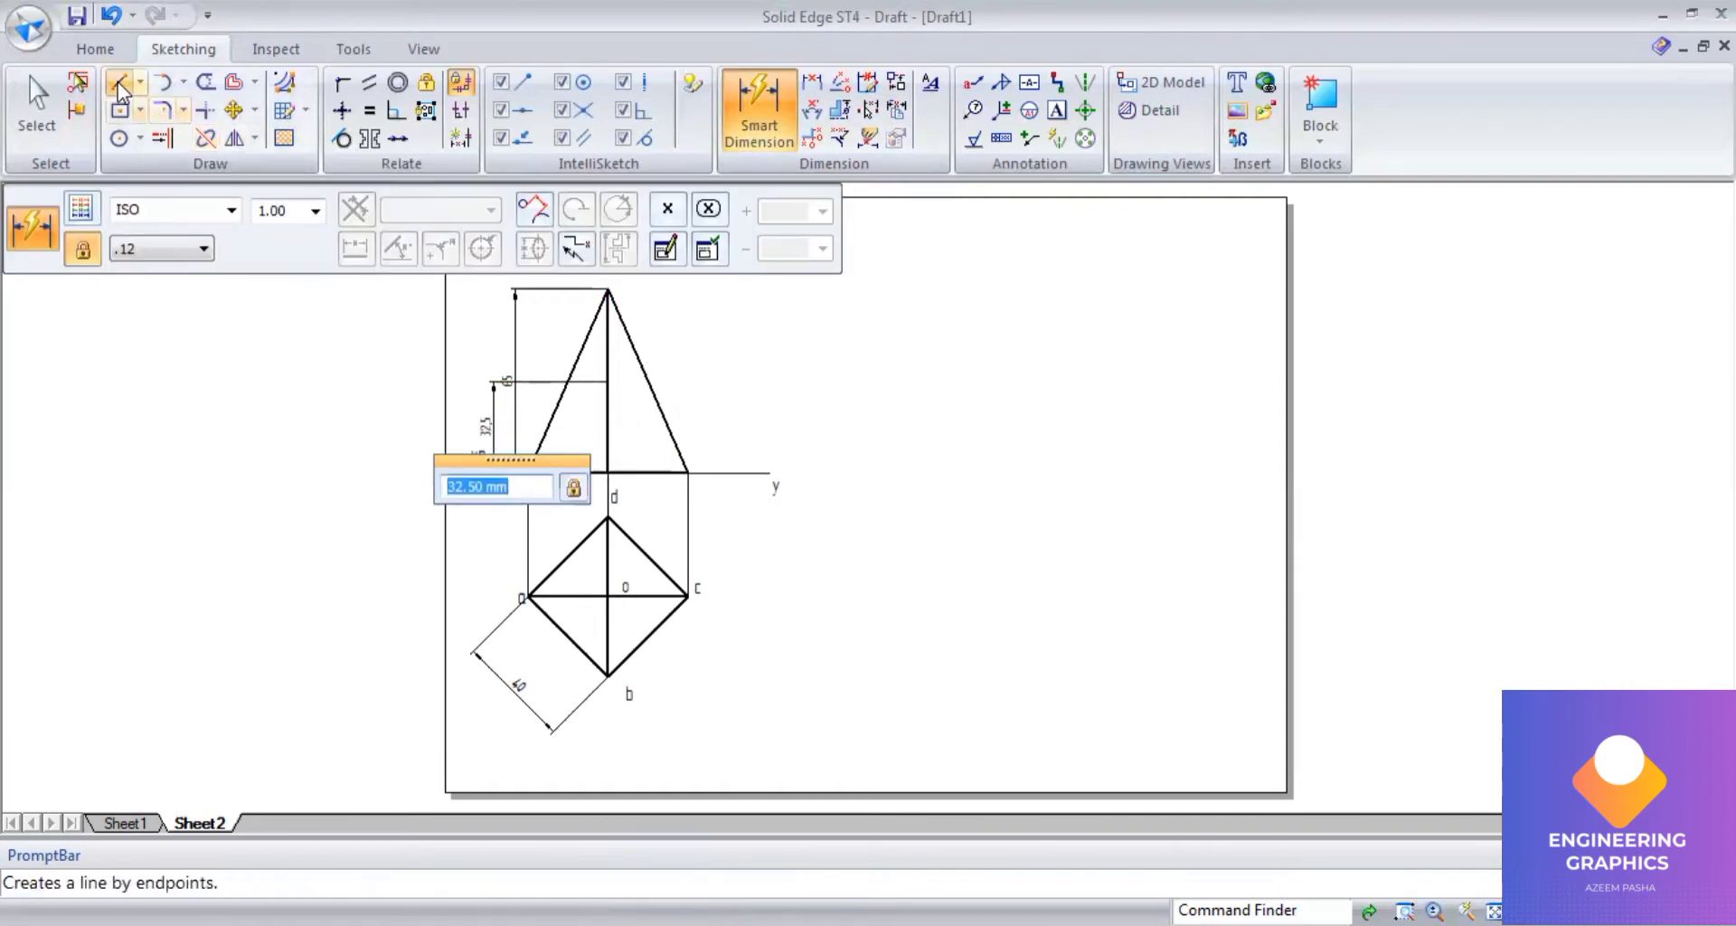
{"action": "left_click", "coordinate": [278, 208]}
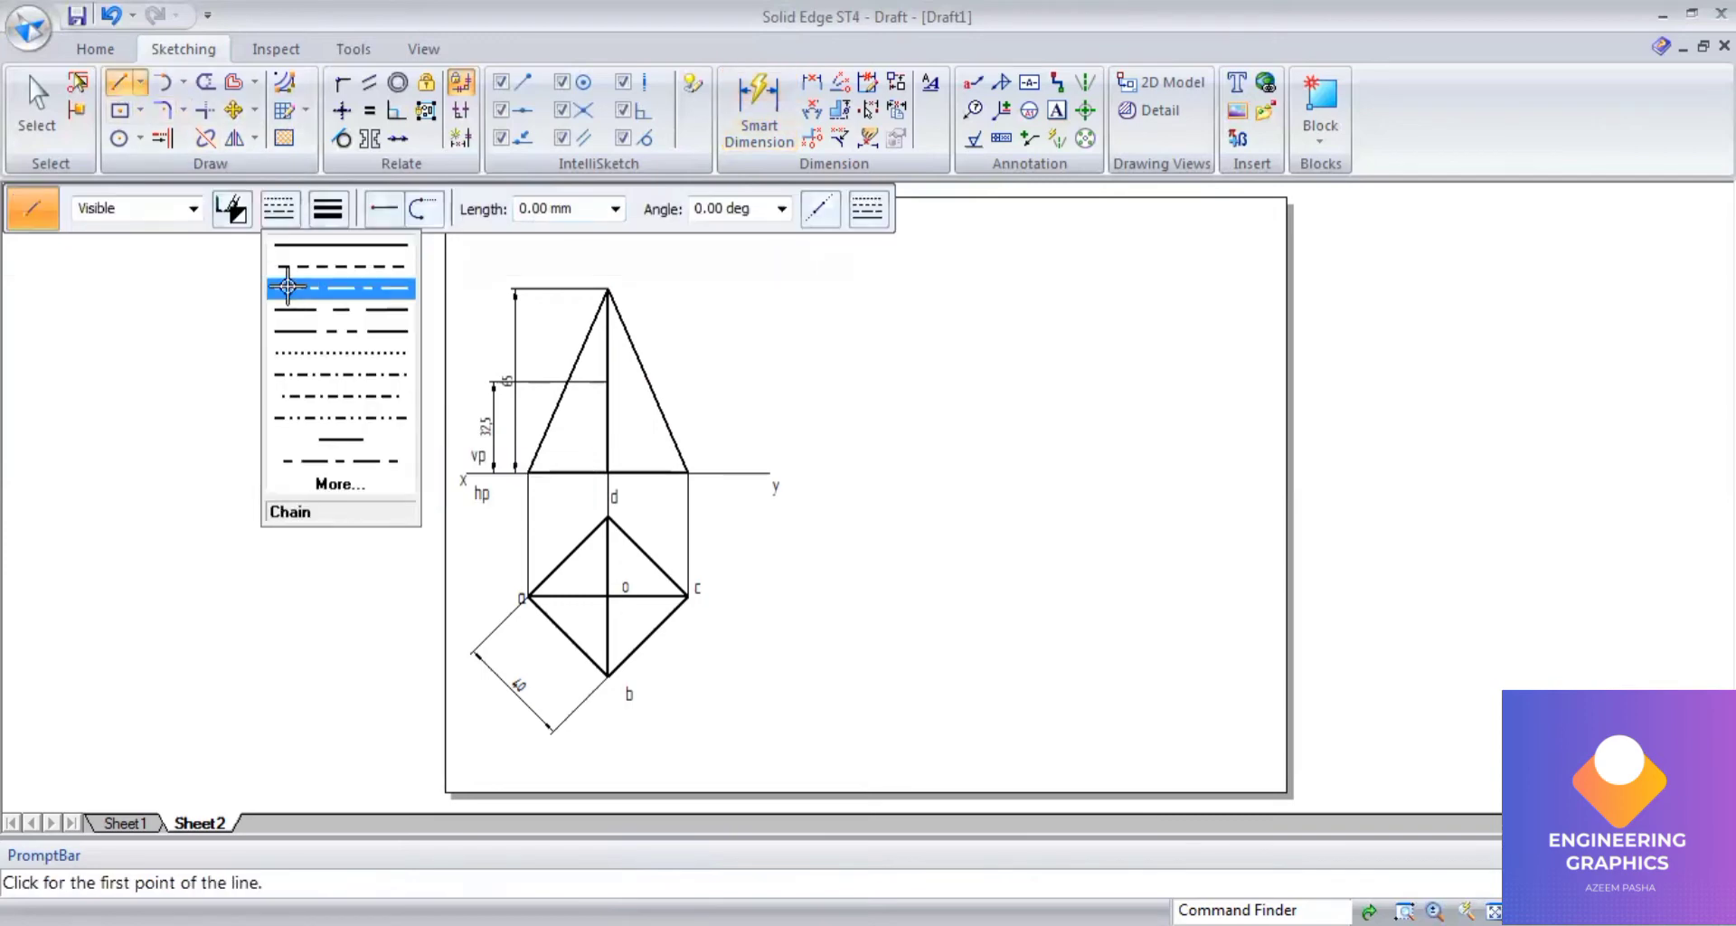
{"action": "left_click", "coordinate": [290, 297]}
{"action": "left_click", "coordinate": [606, 382]}
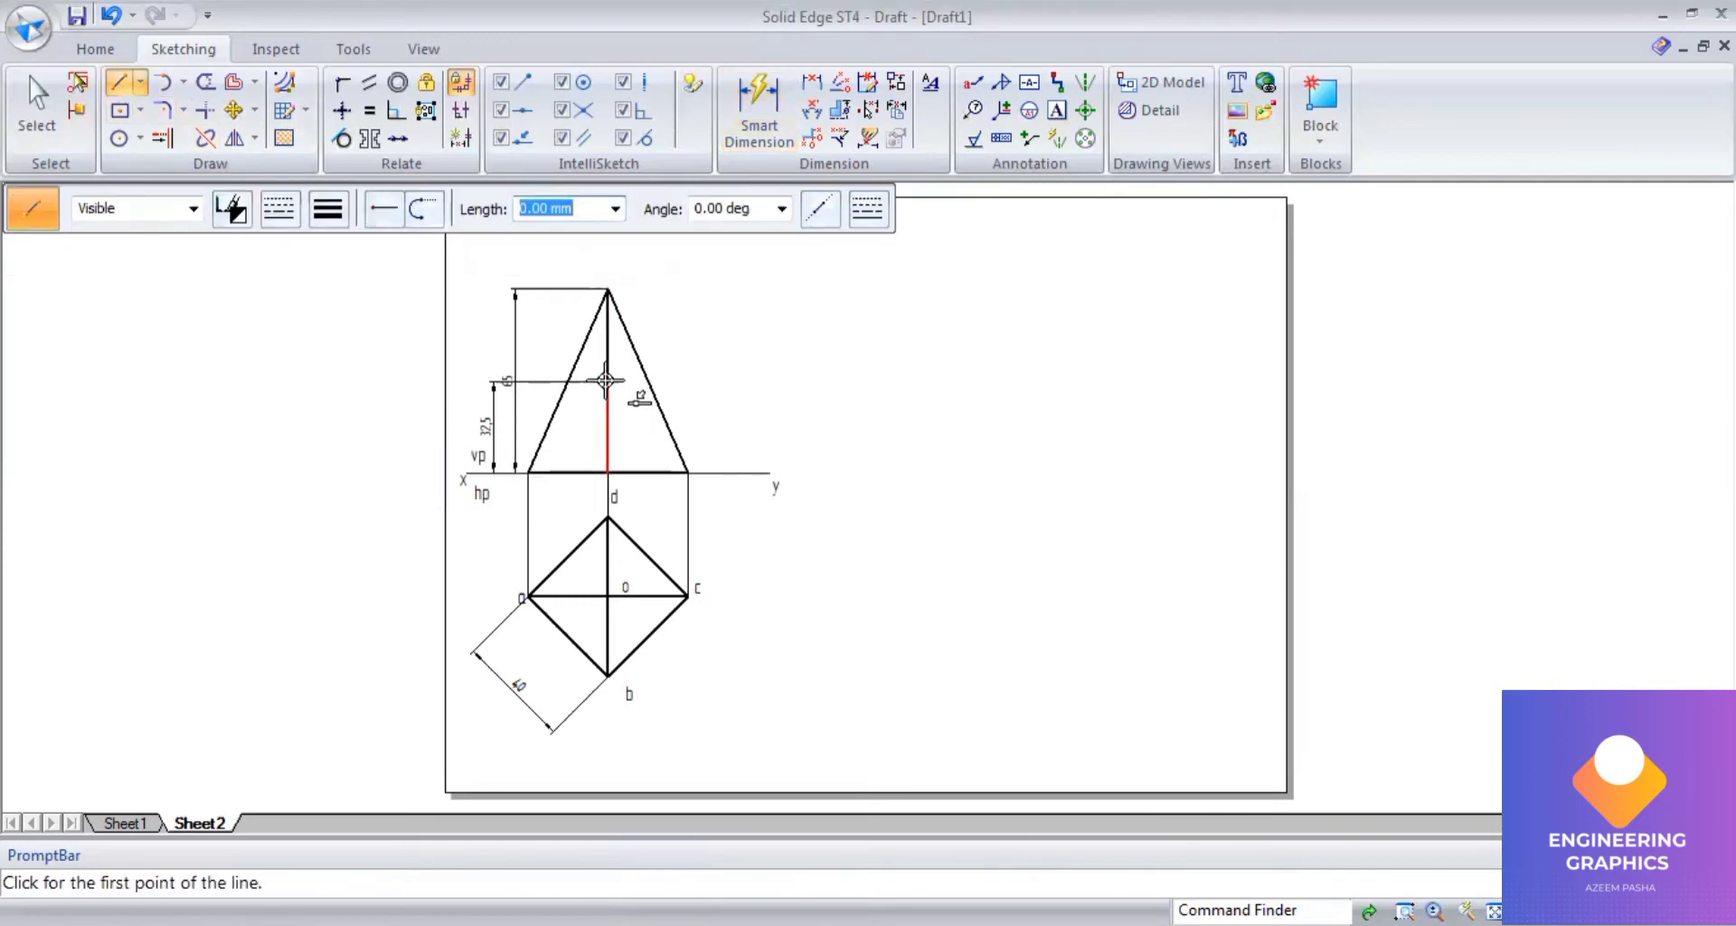
{"action": "left_click", "coordinate": [309, 291]}
{"action": "left_click", "coordinate": [726, 214]}
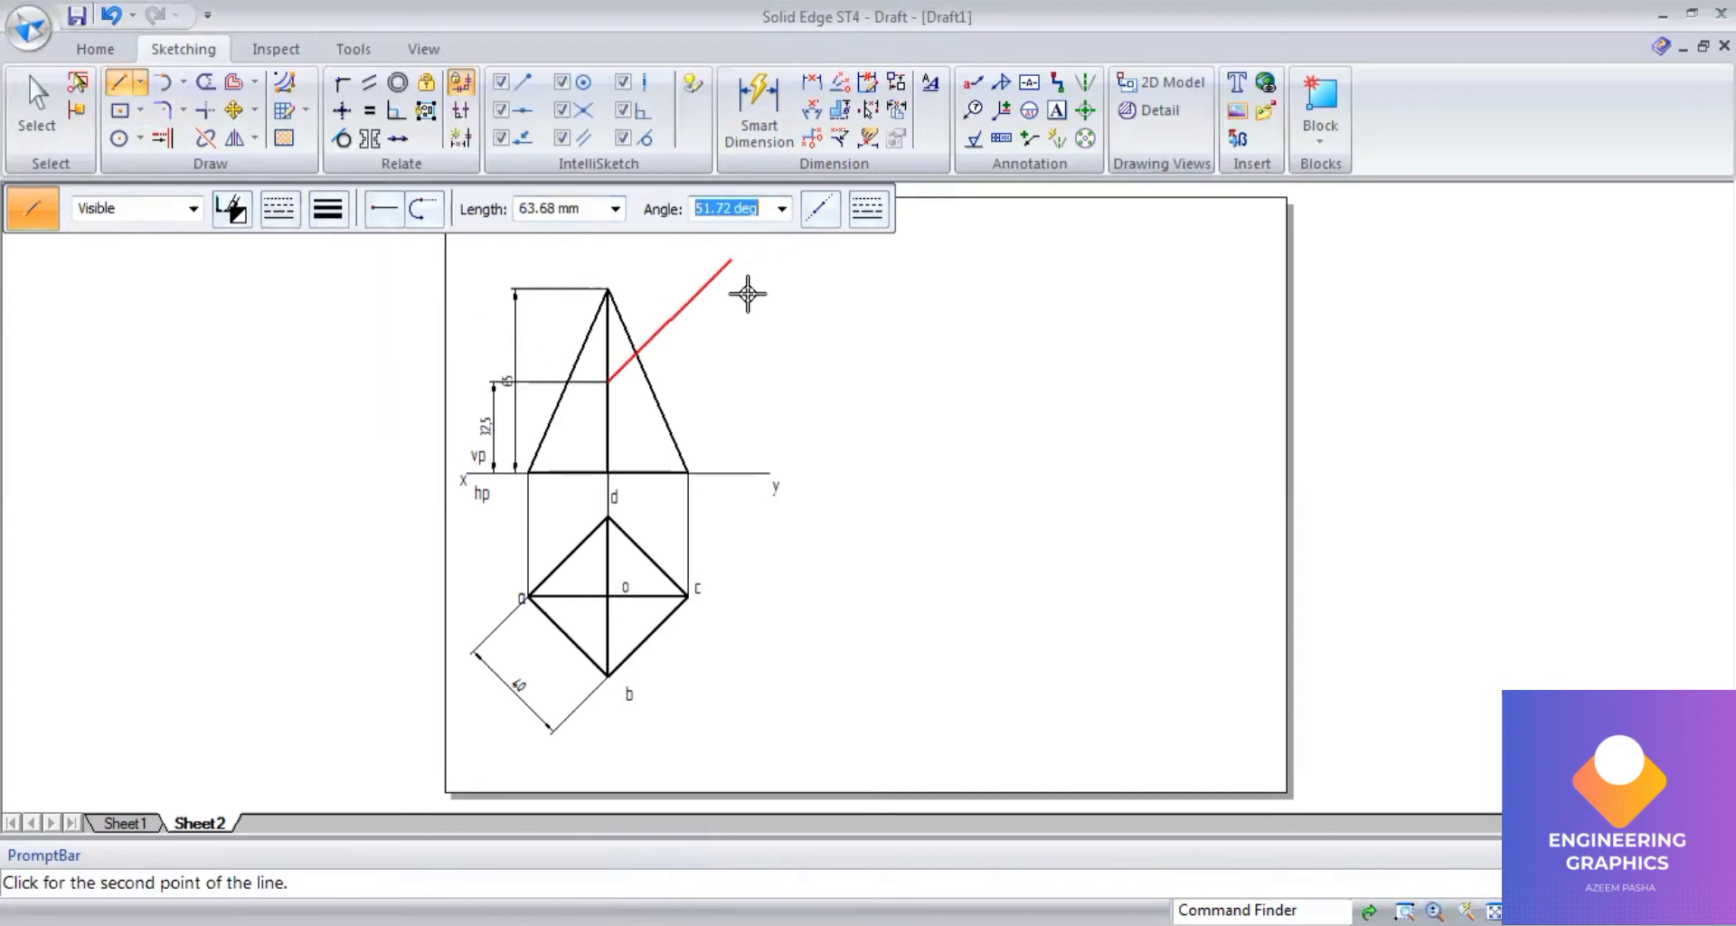
{"action": "type", "text": "45"}
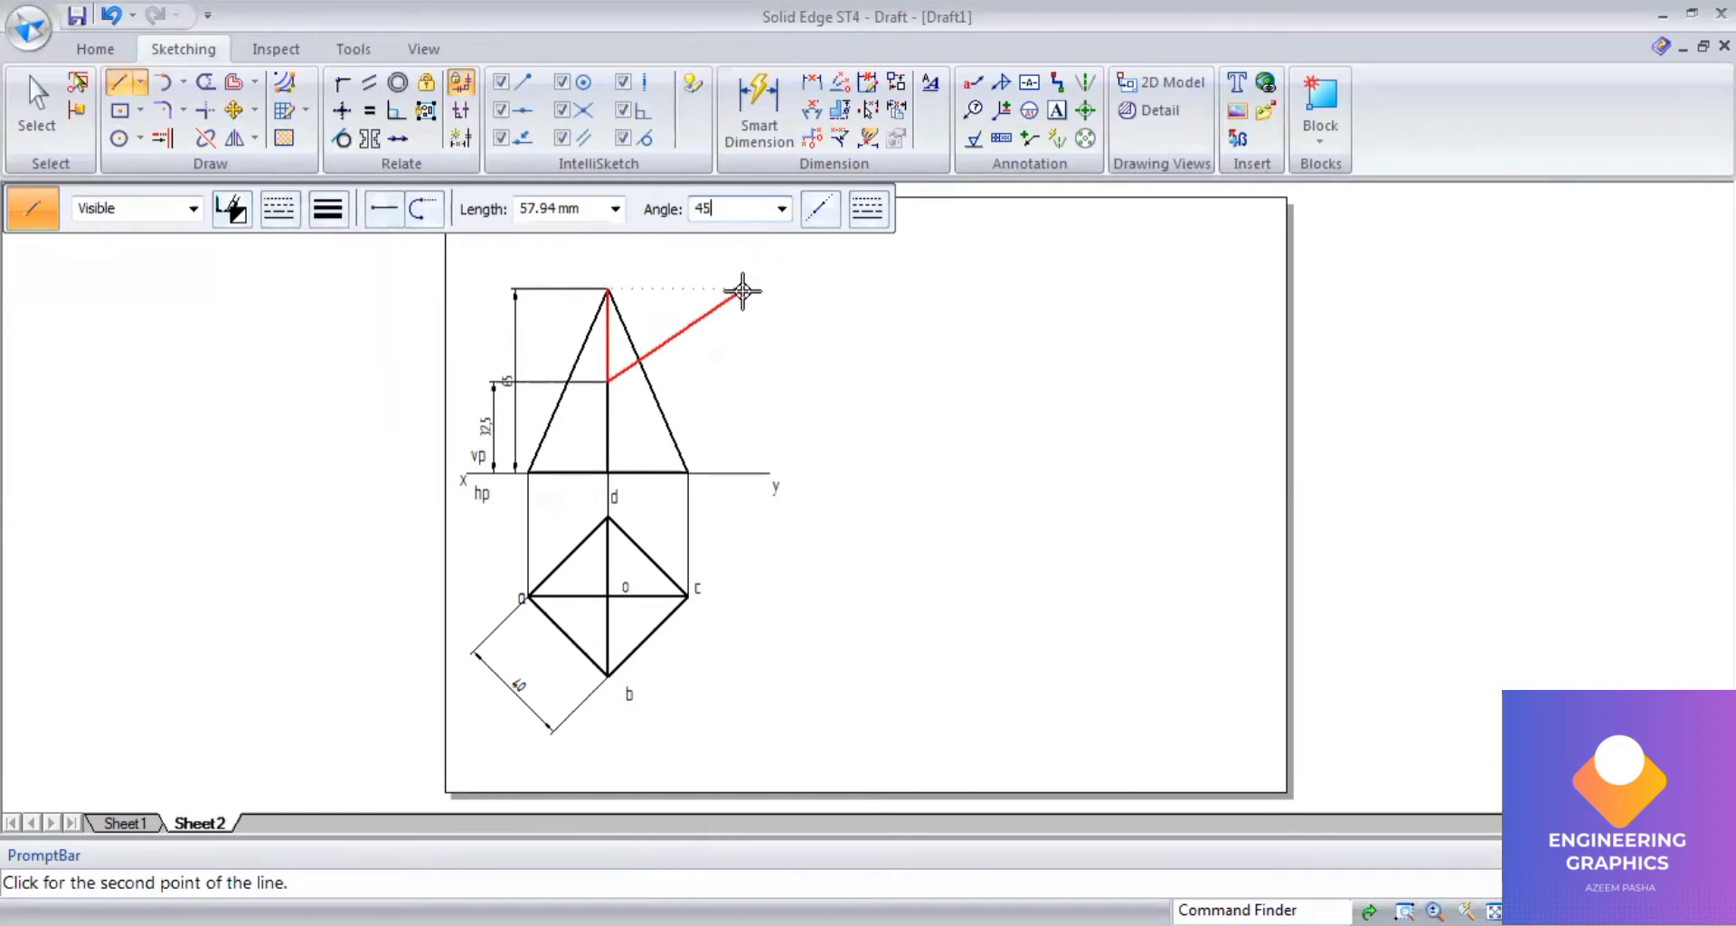
{"action": "key", "text": "Tab"}
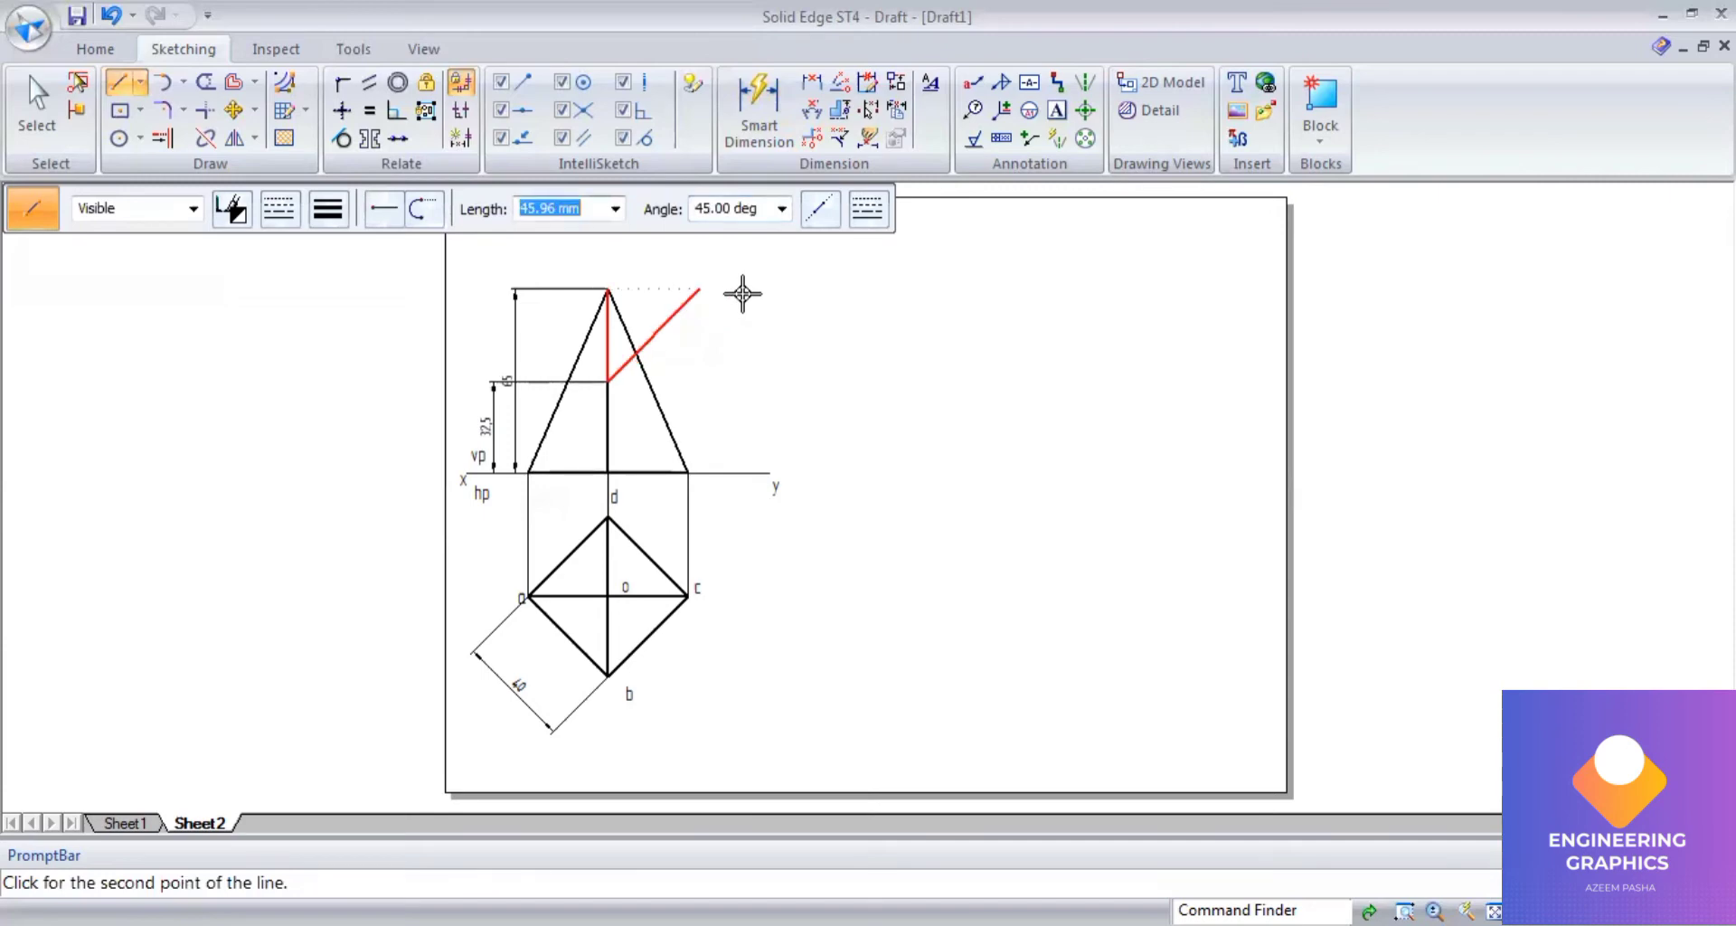
{"action": "left_click", "coordinate": [740, 296]}
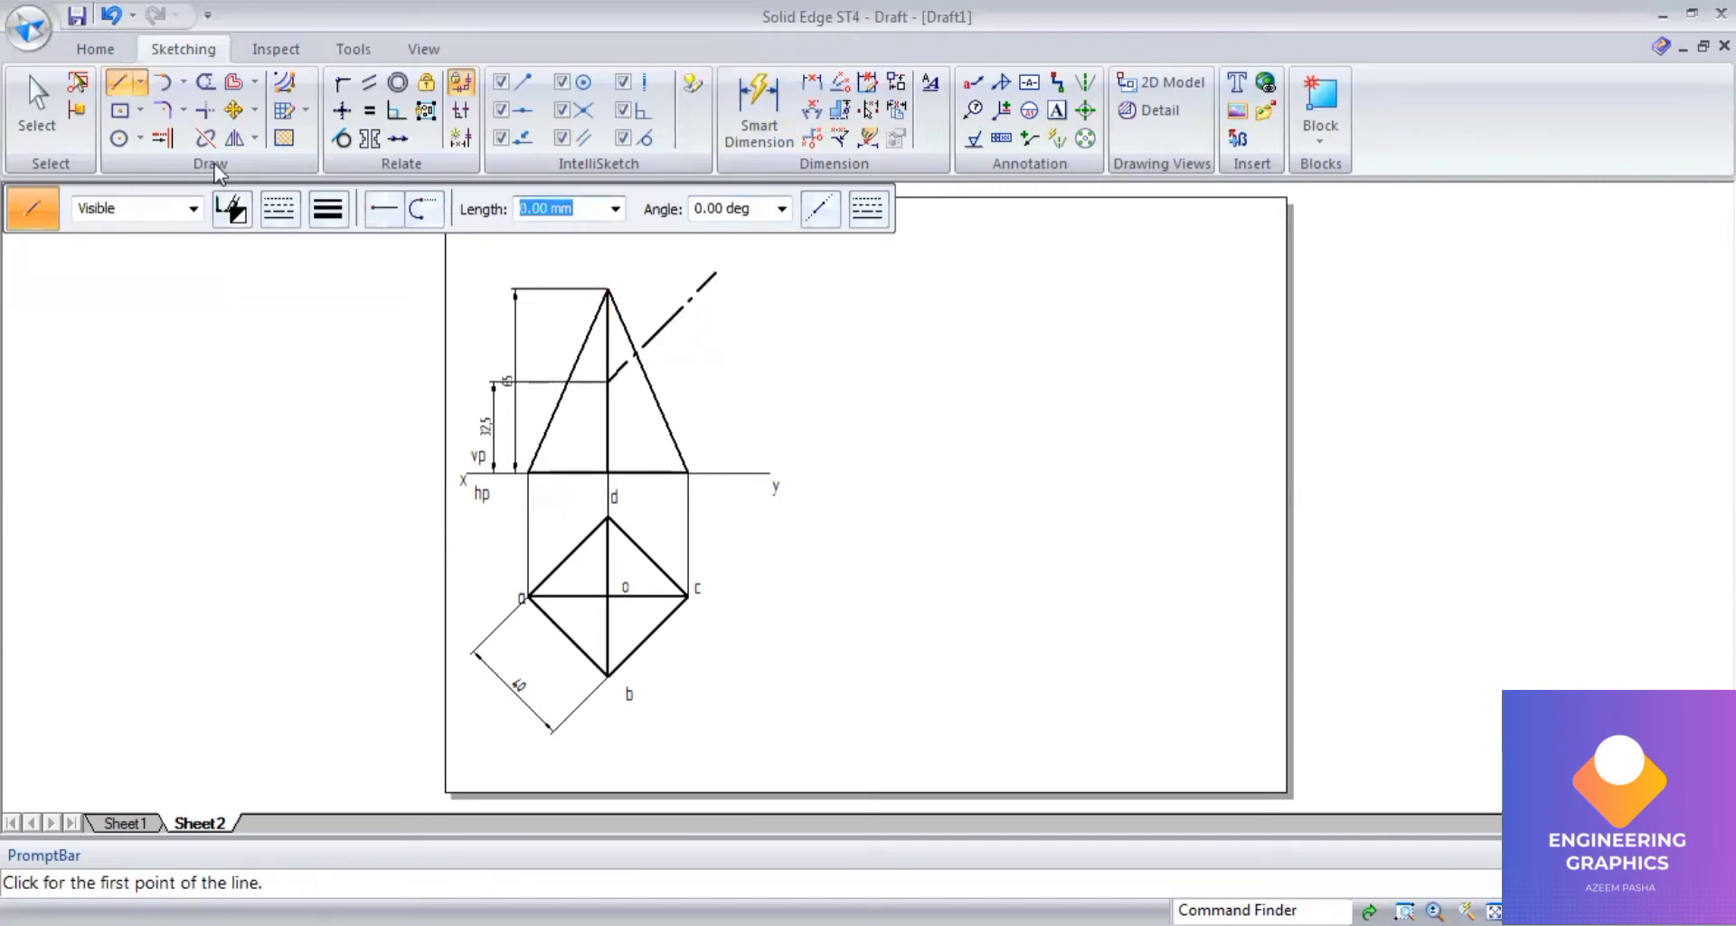
Add an angular dimension between the upper half of the axis and the chain cutting line.
{"action": "left_click", "coordinate": [813, 109]}
{"action": "left_click", "coordinate": [620, 357]}
{"action": "left_click", "coordinate": [627, 360]}
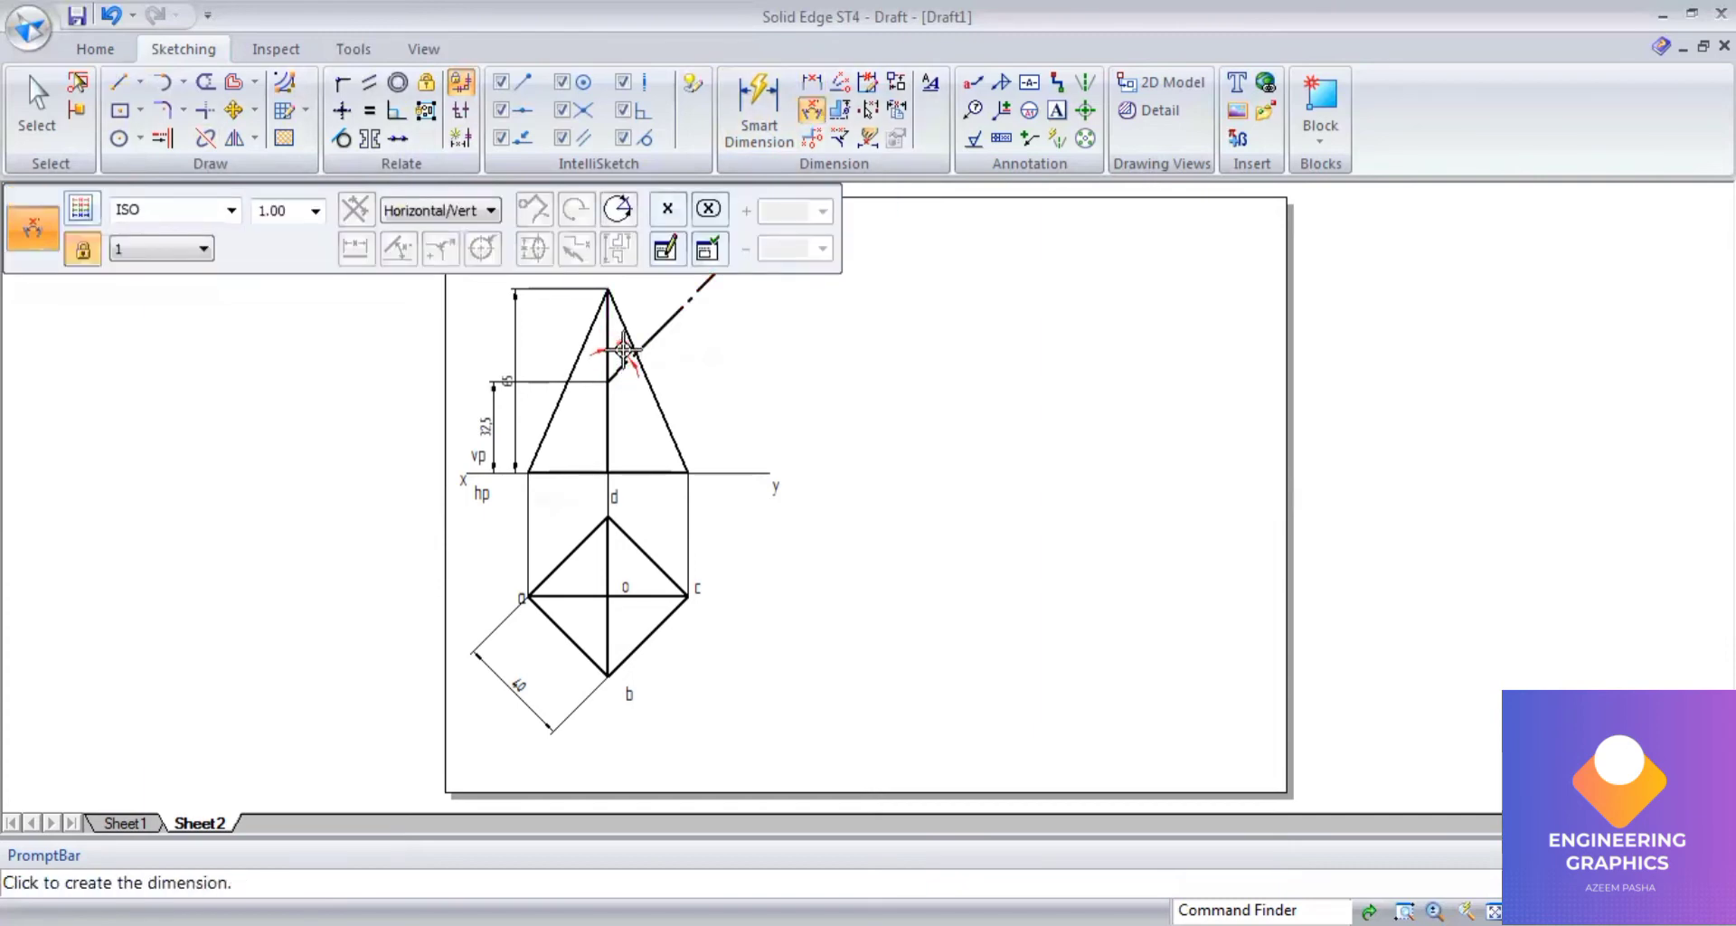
{"action": "left_click", "coordinate": [643, 318]}
Extend the chain cutting line down to meet the left slanted edge of the front-view triangle.
{"action": "scroll", "coordinate": [727, 314], "scroll_direction": "up", "scroll_amount": 3}
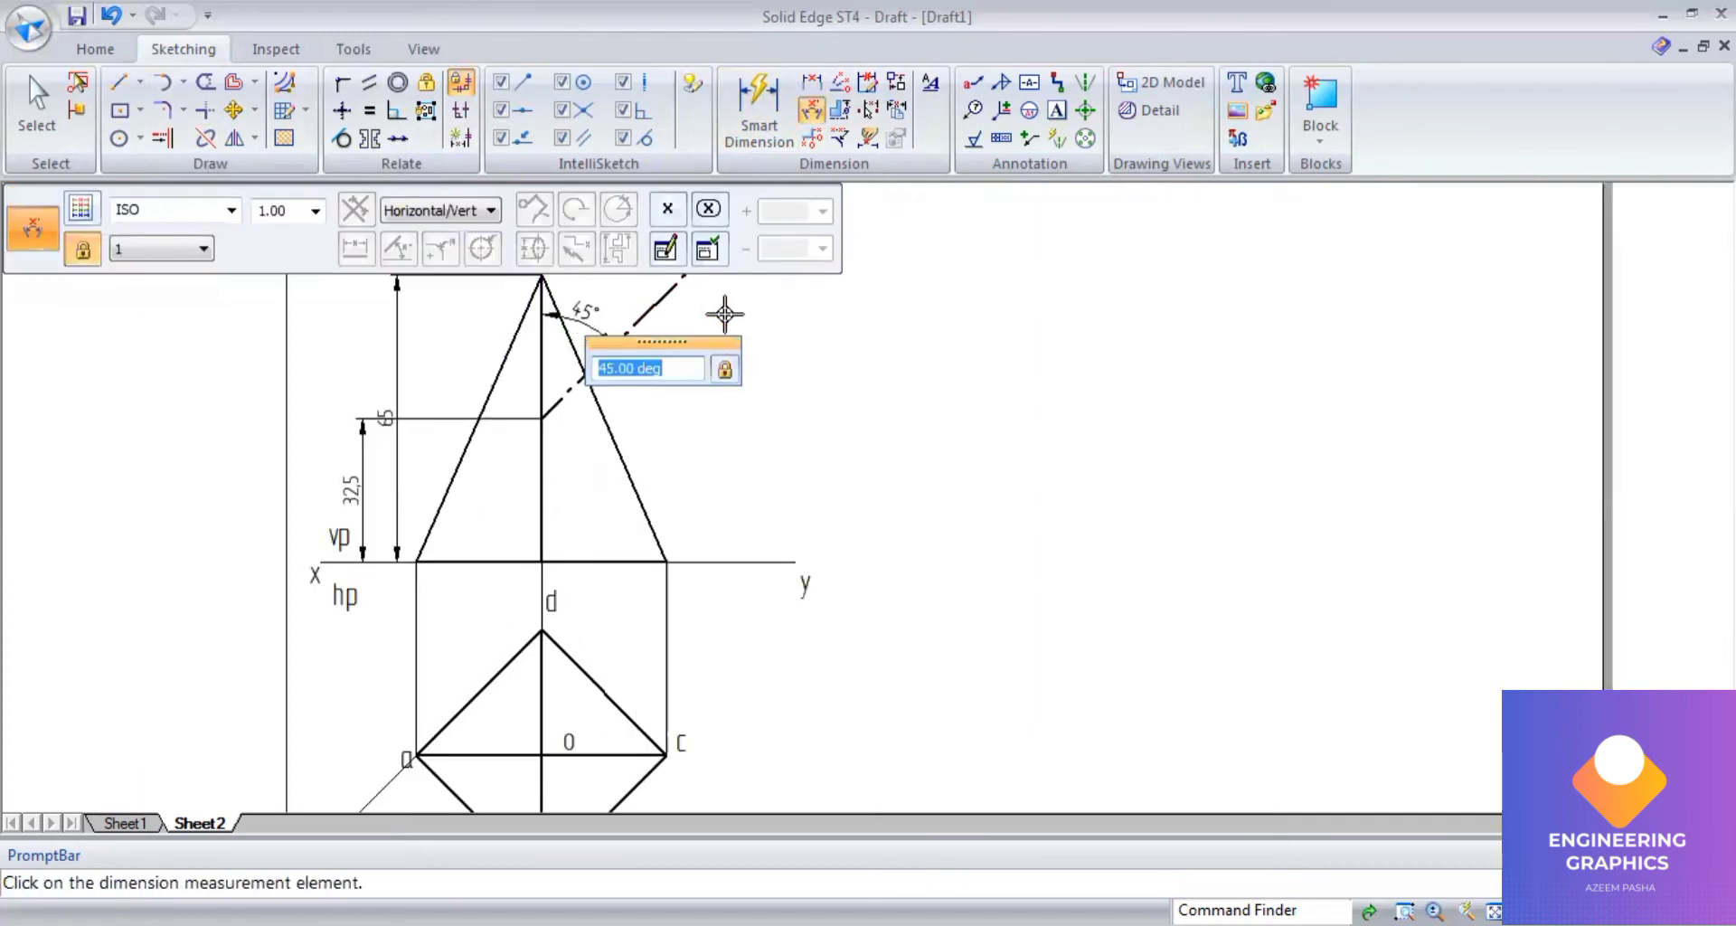
{"action": "left_click", "coordinate": [162, 137]}
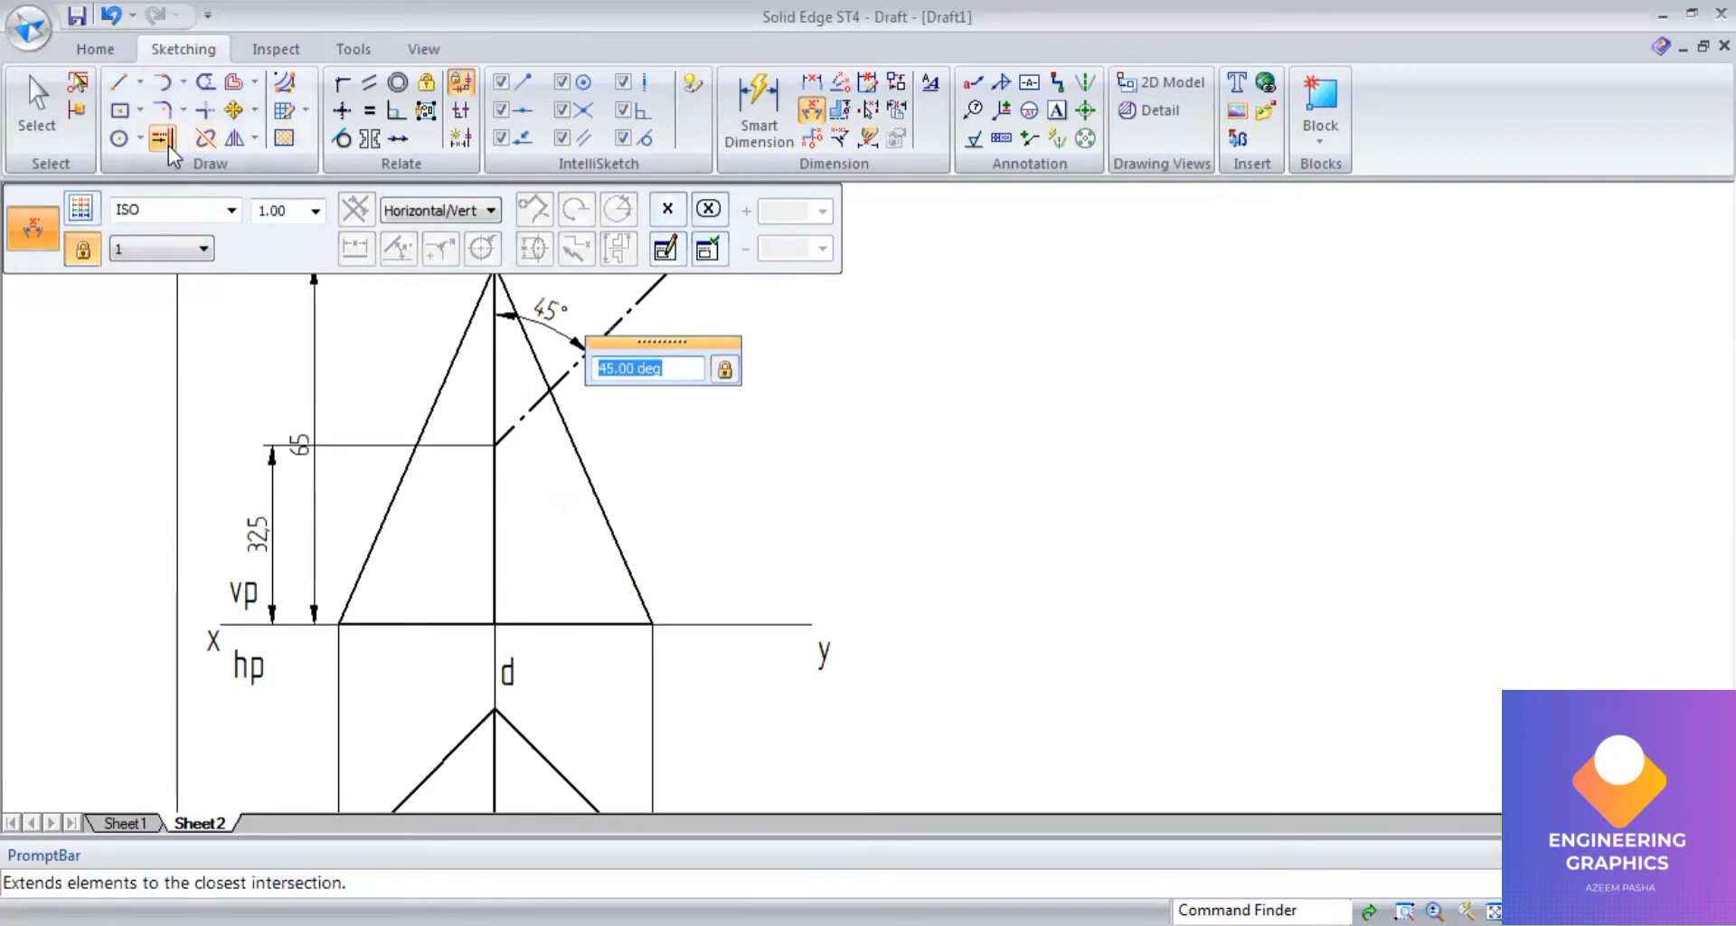
{"action": "left_click", "coordinate": [562, 378]}
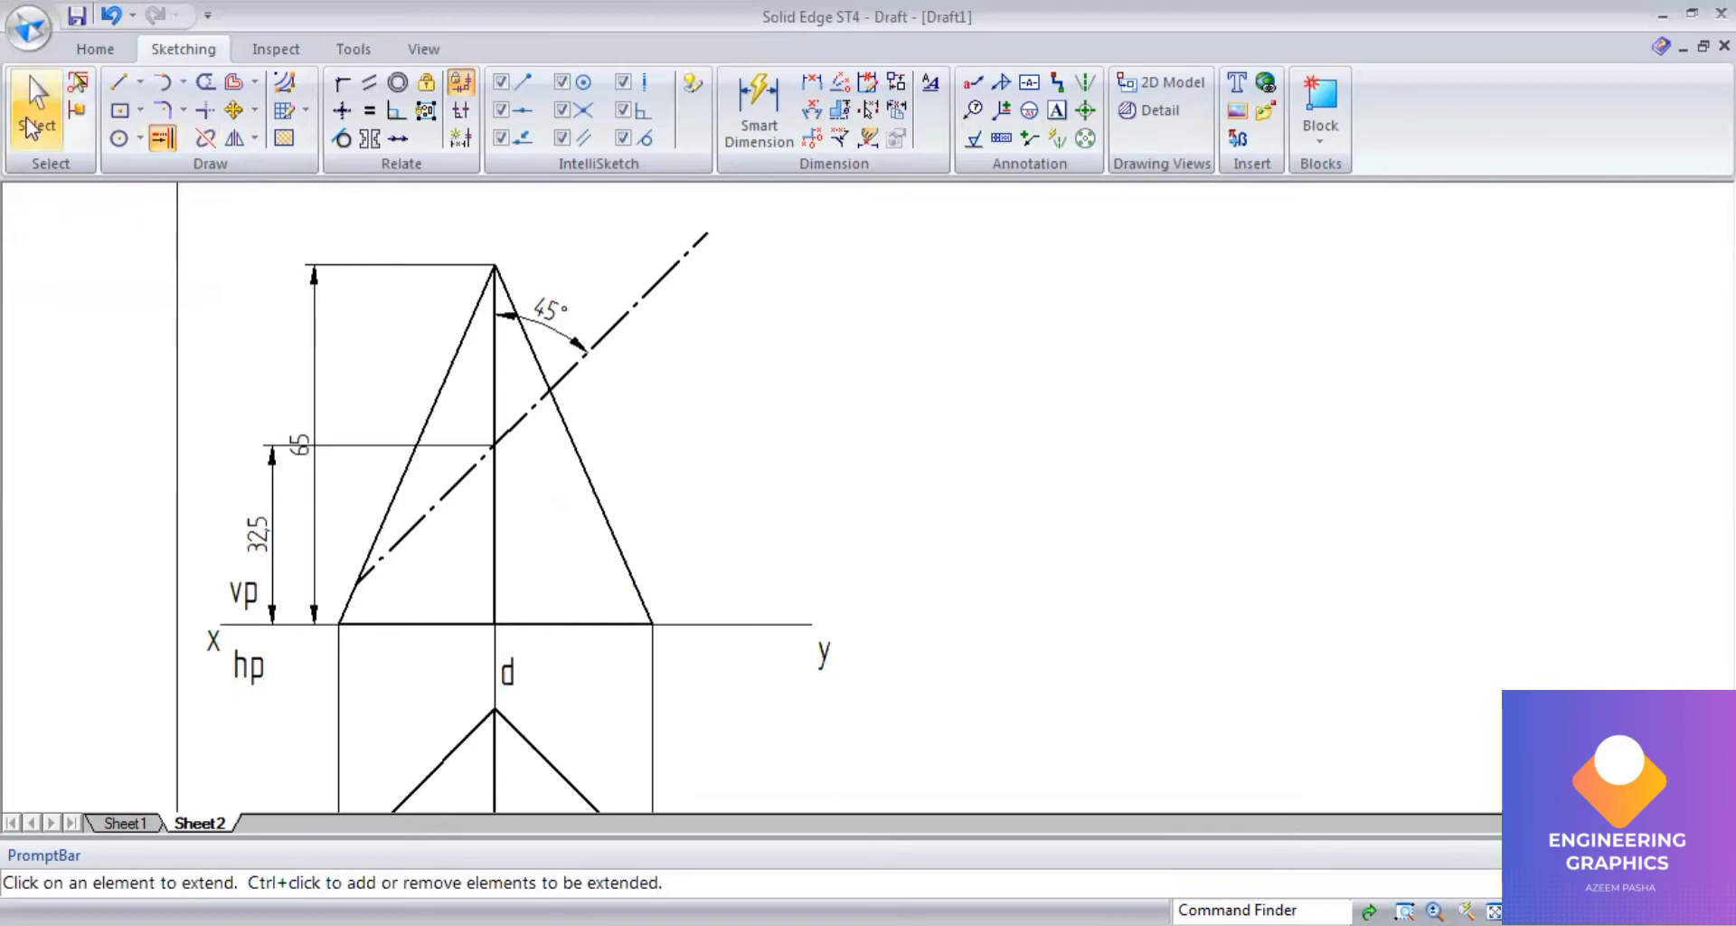
Split the left and right slanted edges of the triangle where the cutting line crosses them.
{"action": "left_click", "coordinate": [205, 137]}
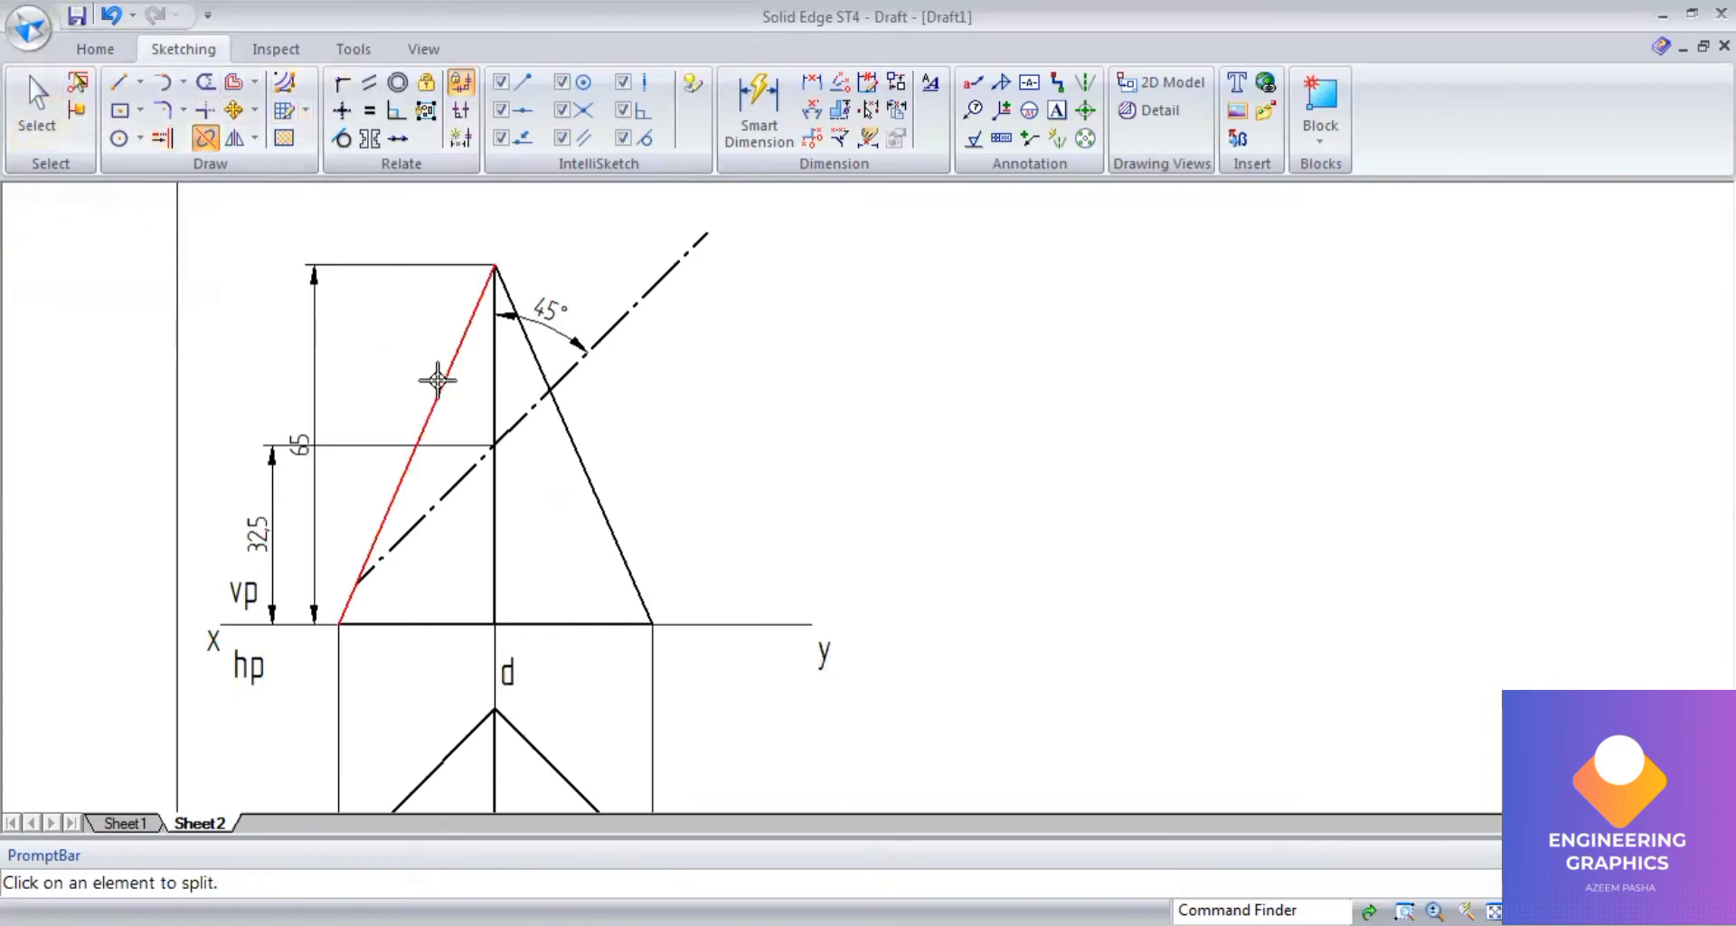
{"action": "left_click", "coordinate": [441, 378]}
{"action": "left_click", "coordinate": [359, 579]}
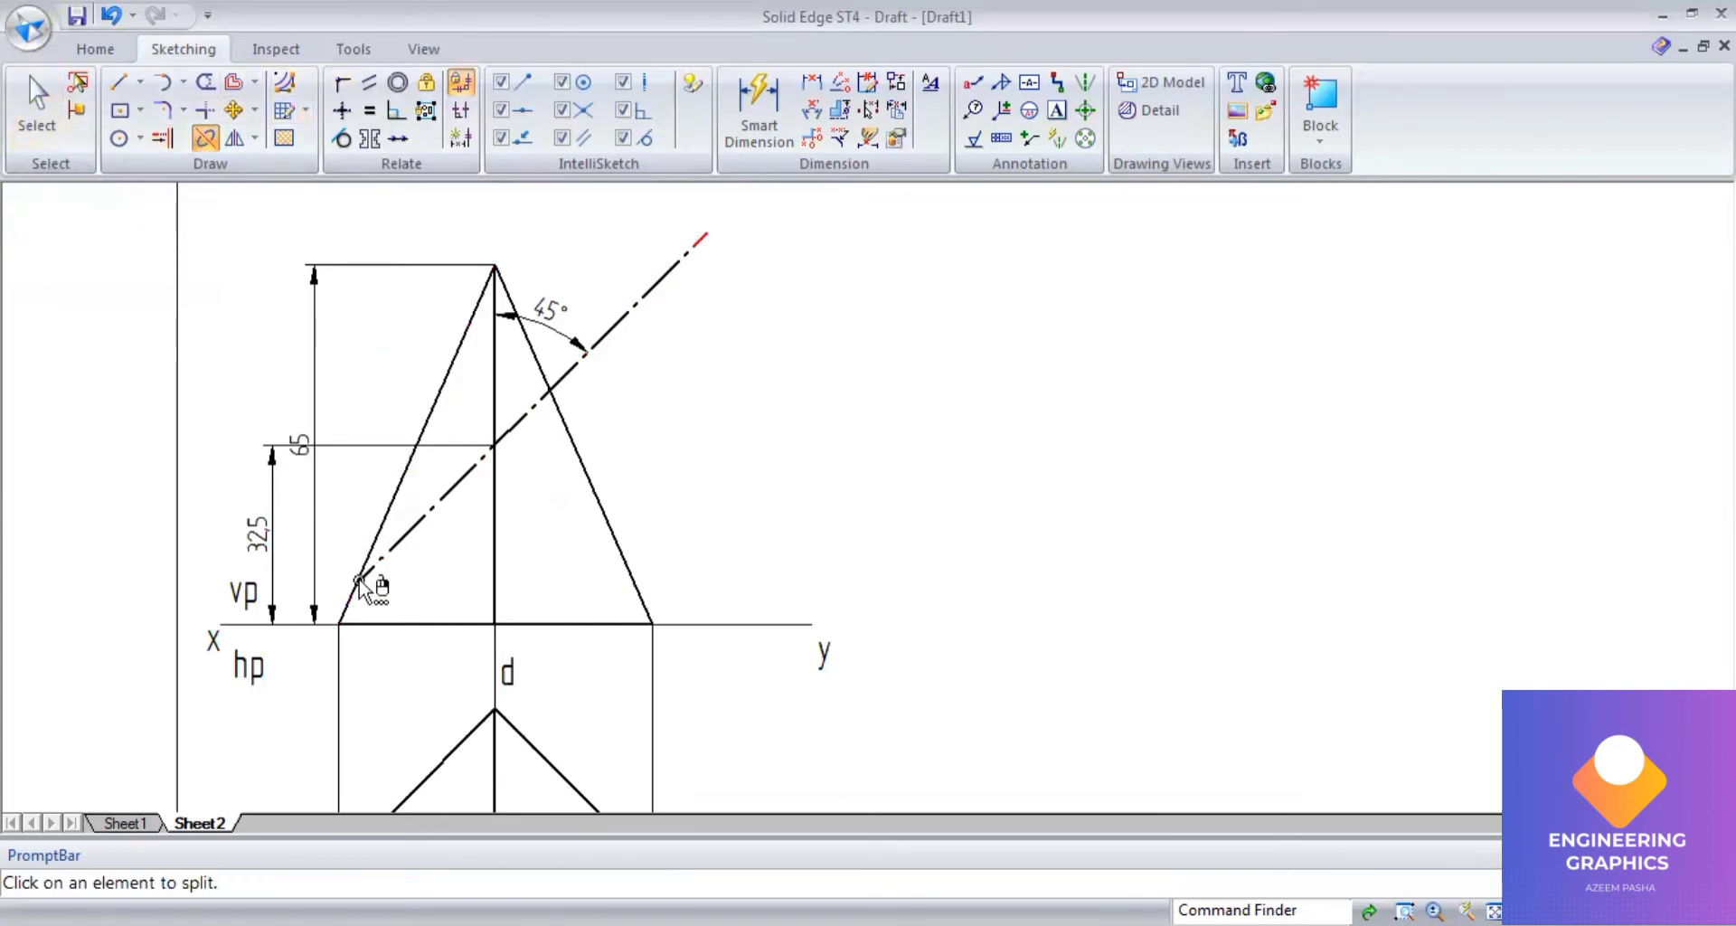
{"action": "left_click", "coordinate": [534, 350]}
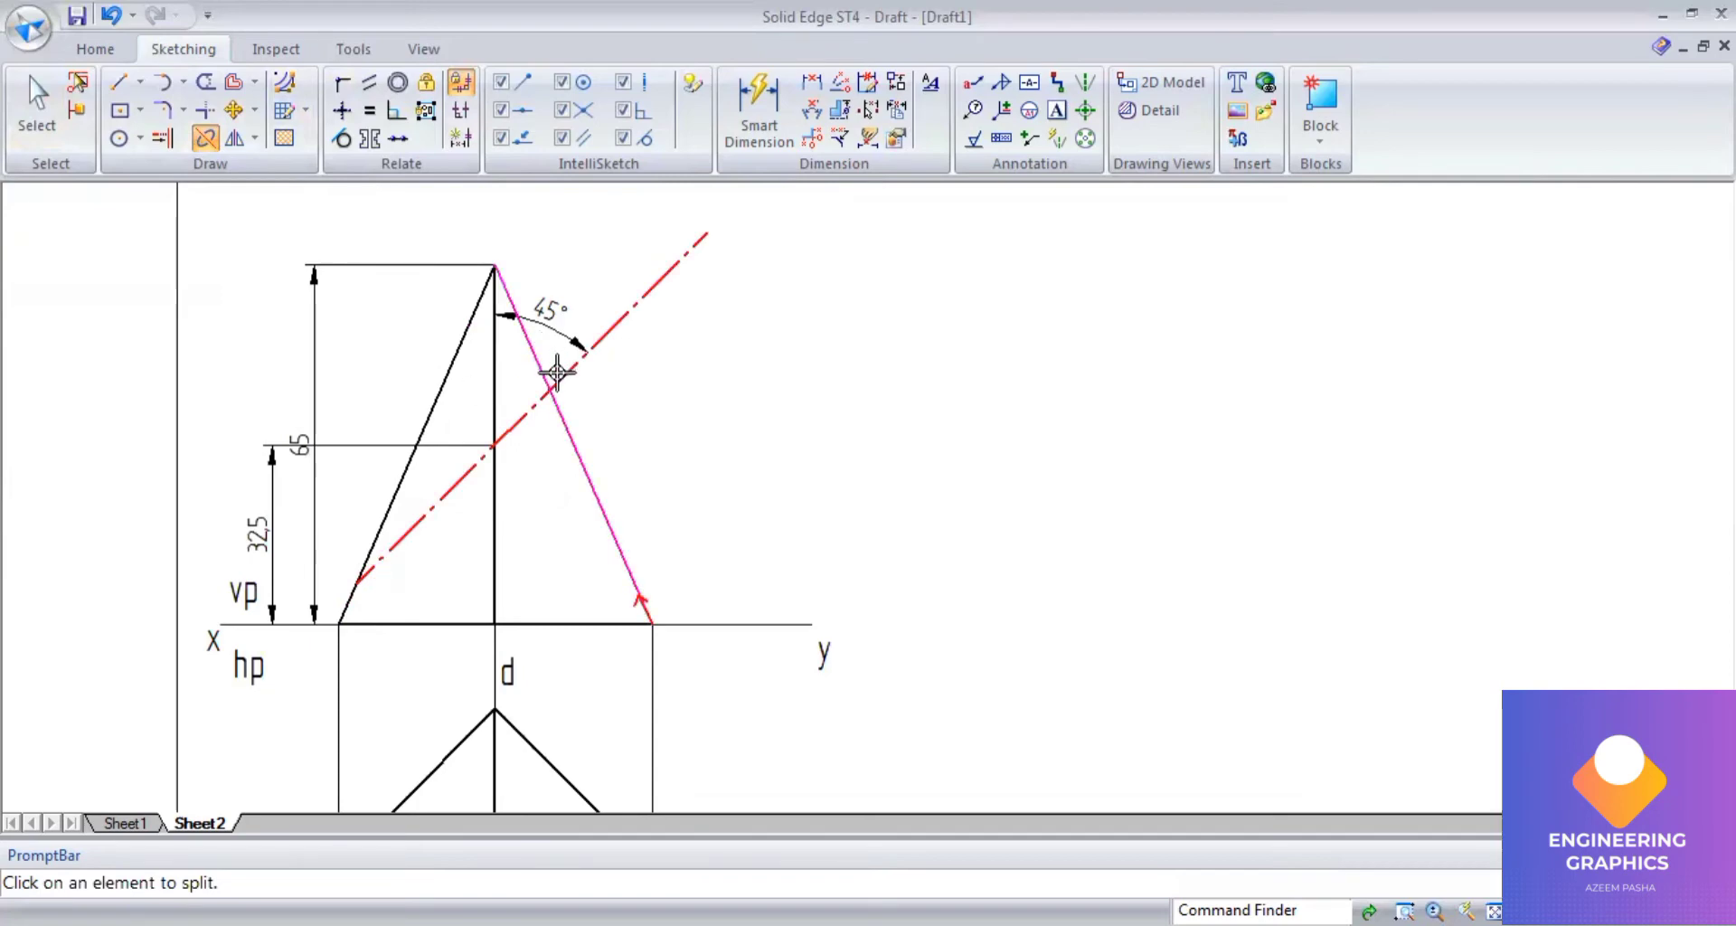
{"action": "left_click", "coordinate": [550, 390]}
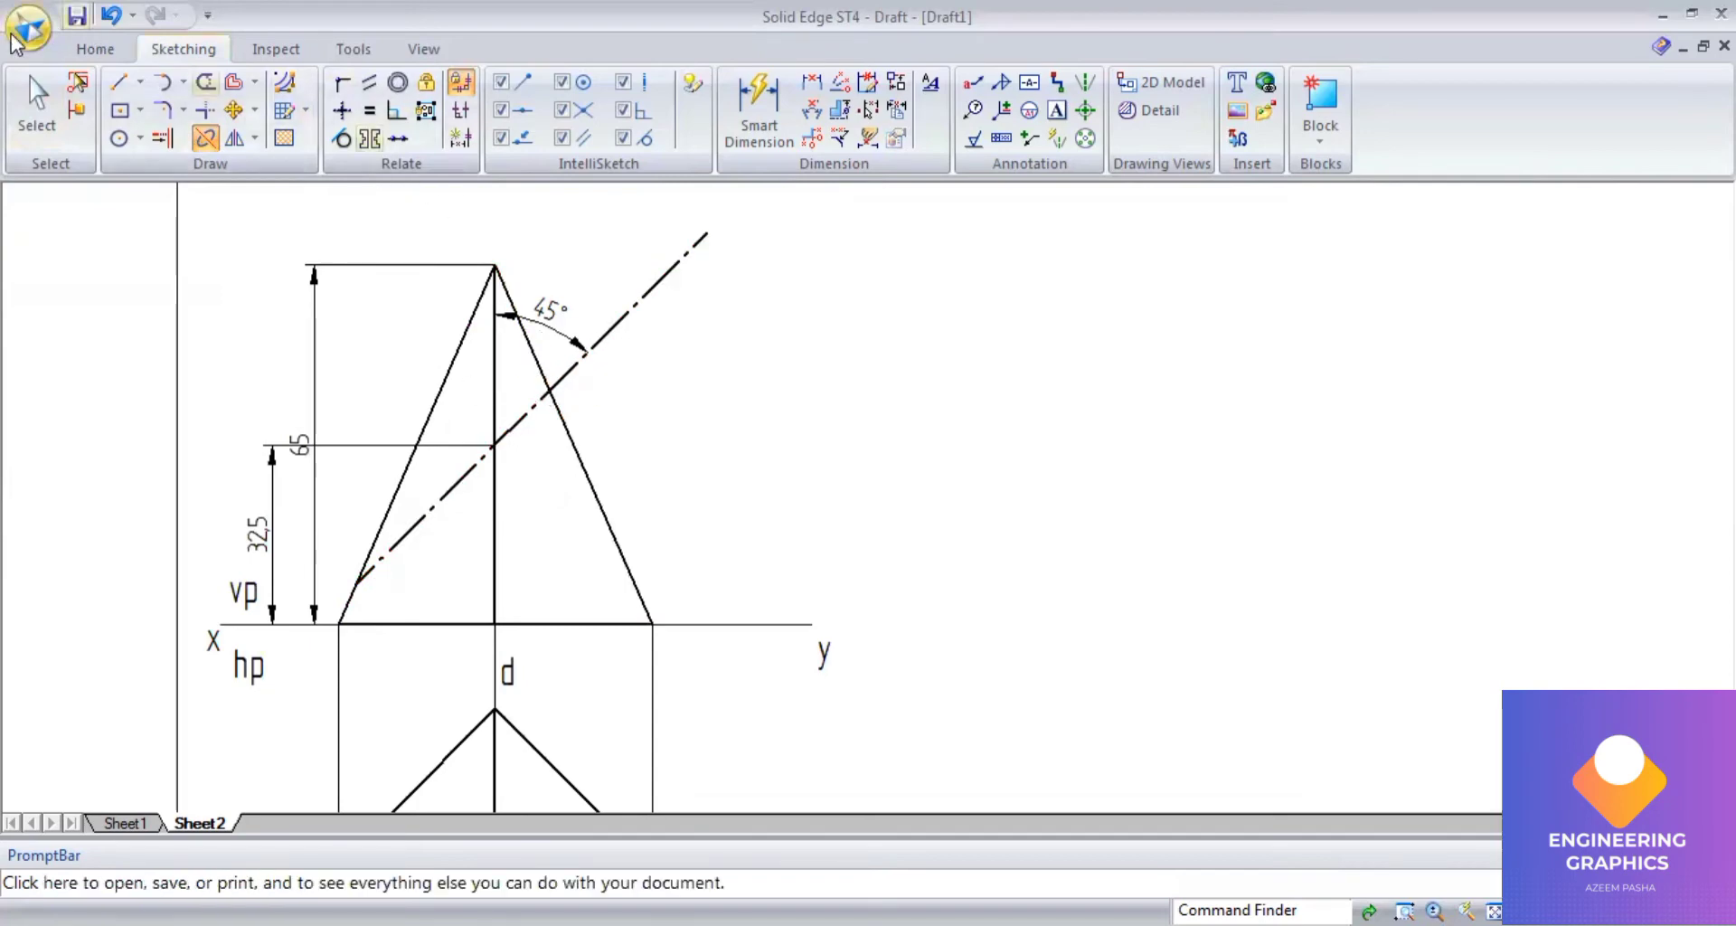
Give the two slanted edge segments and the axis segment above the cutting line a thin line width.
{"action": "left_click", "coordinate": [37, 102]}
{"action": "left_click", "coordinate": [436, 401]}
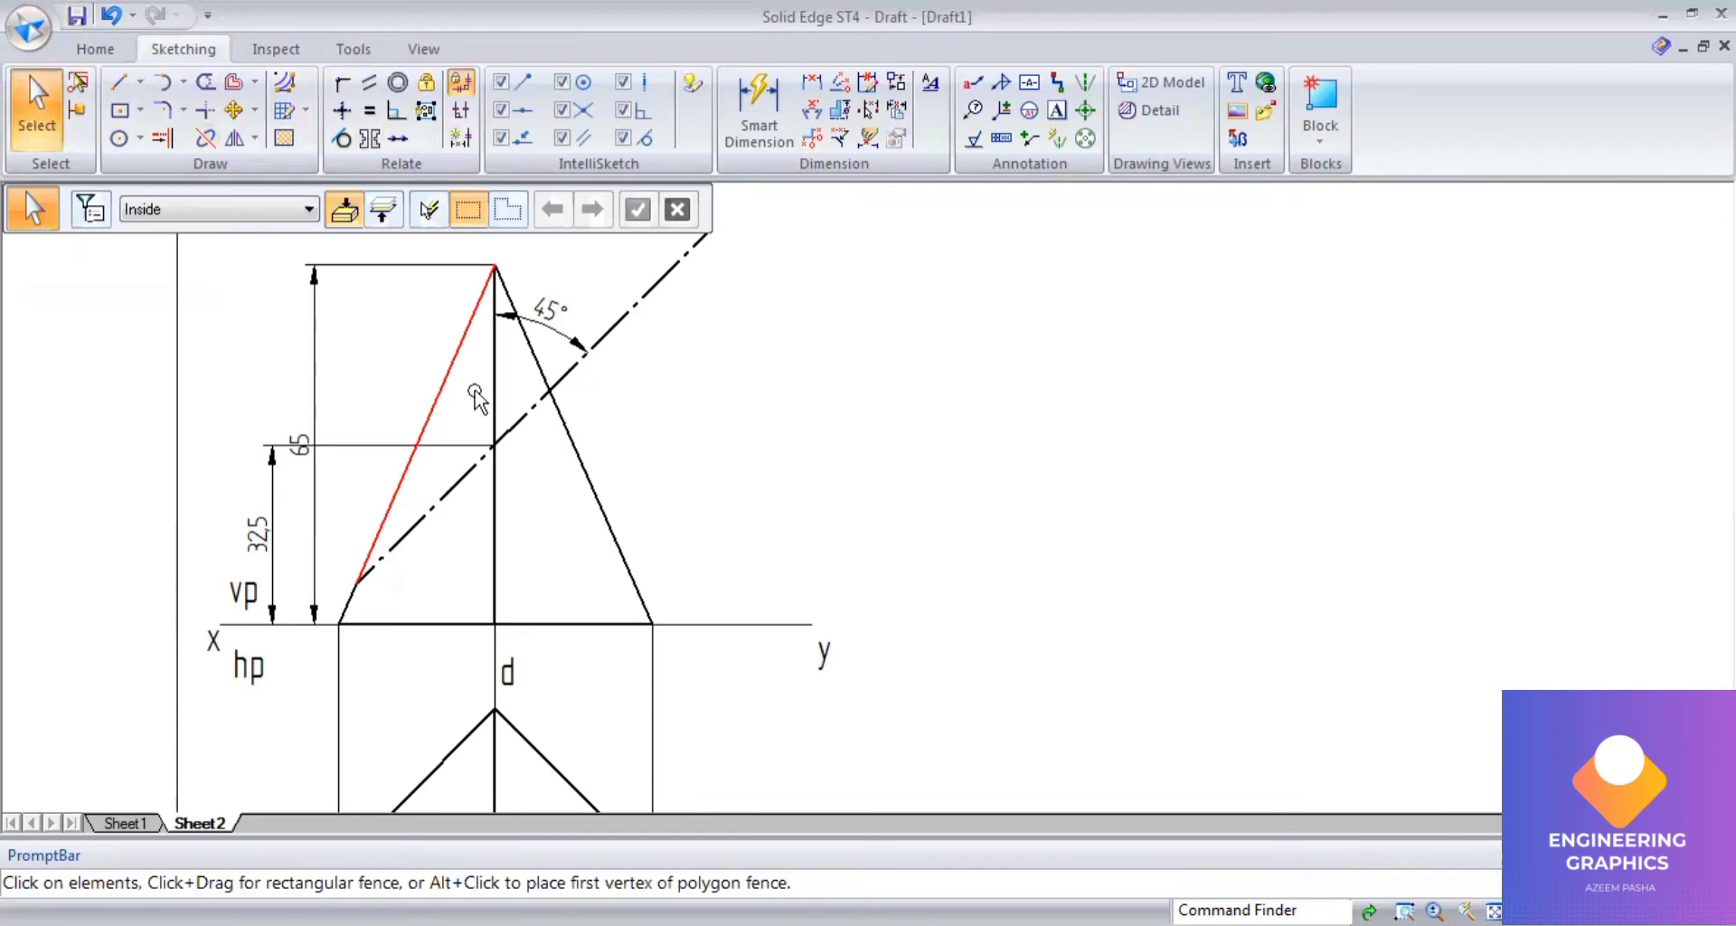
{"action": "left_click", "coordinate": [492, 389], "text": "ctrl"}
{"action": "left_click", "coordinate": [520, 349], "text": "ctrl"}
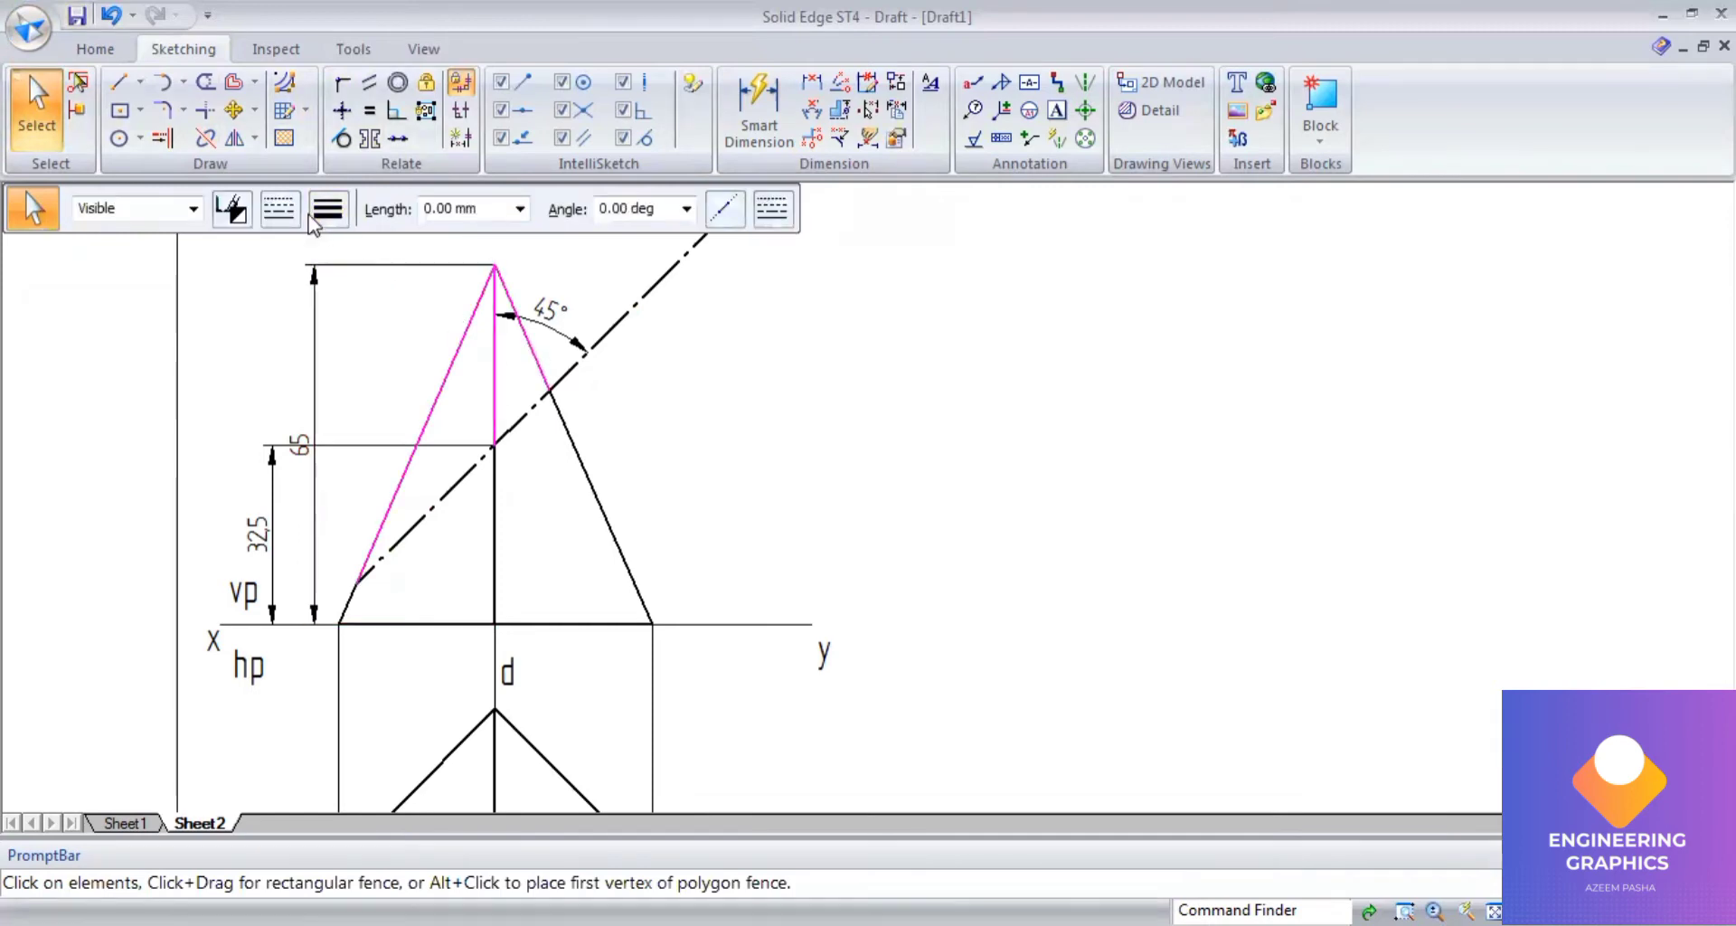
{"action": "left_click", "coordinate": [899, 434]}
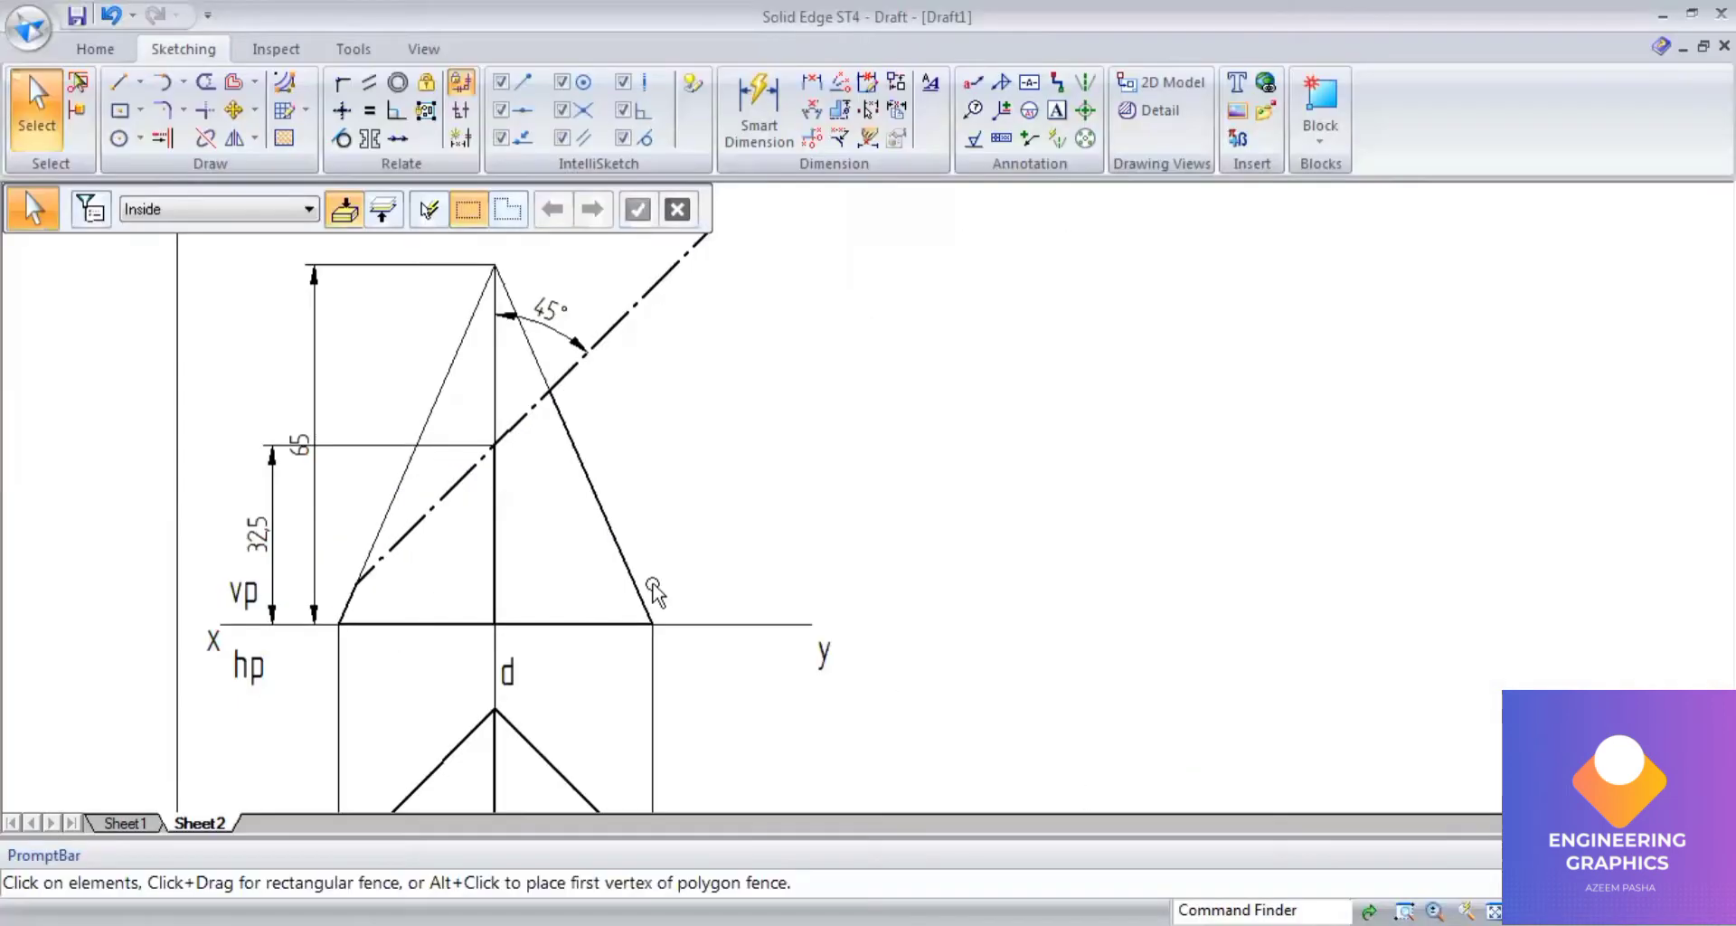
Label the left base corner of the front-view triangle a'.
{"action": "scroll", "coordinate": [1031, 473], "scroll_direction": "down", "scroll_amount": 5}
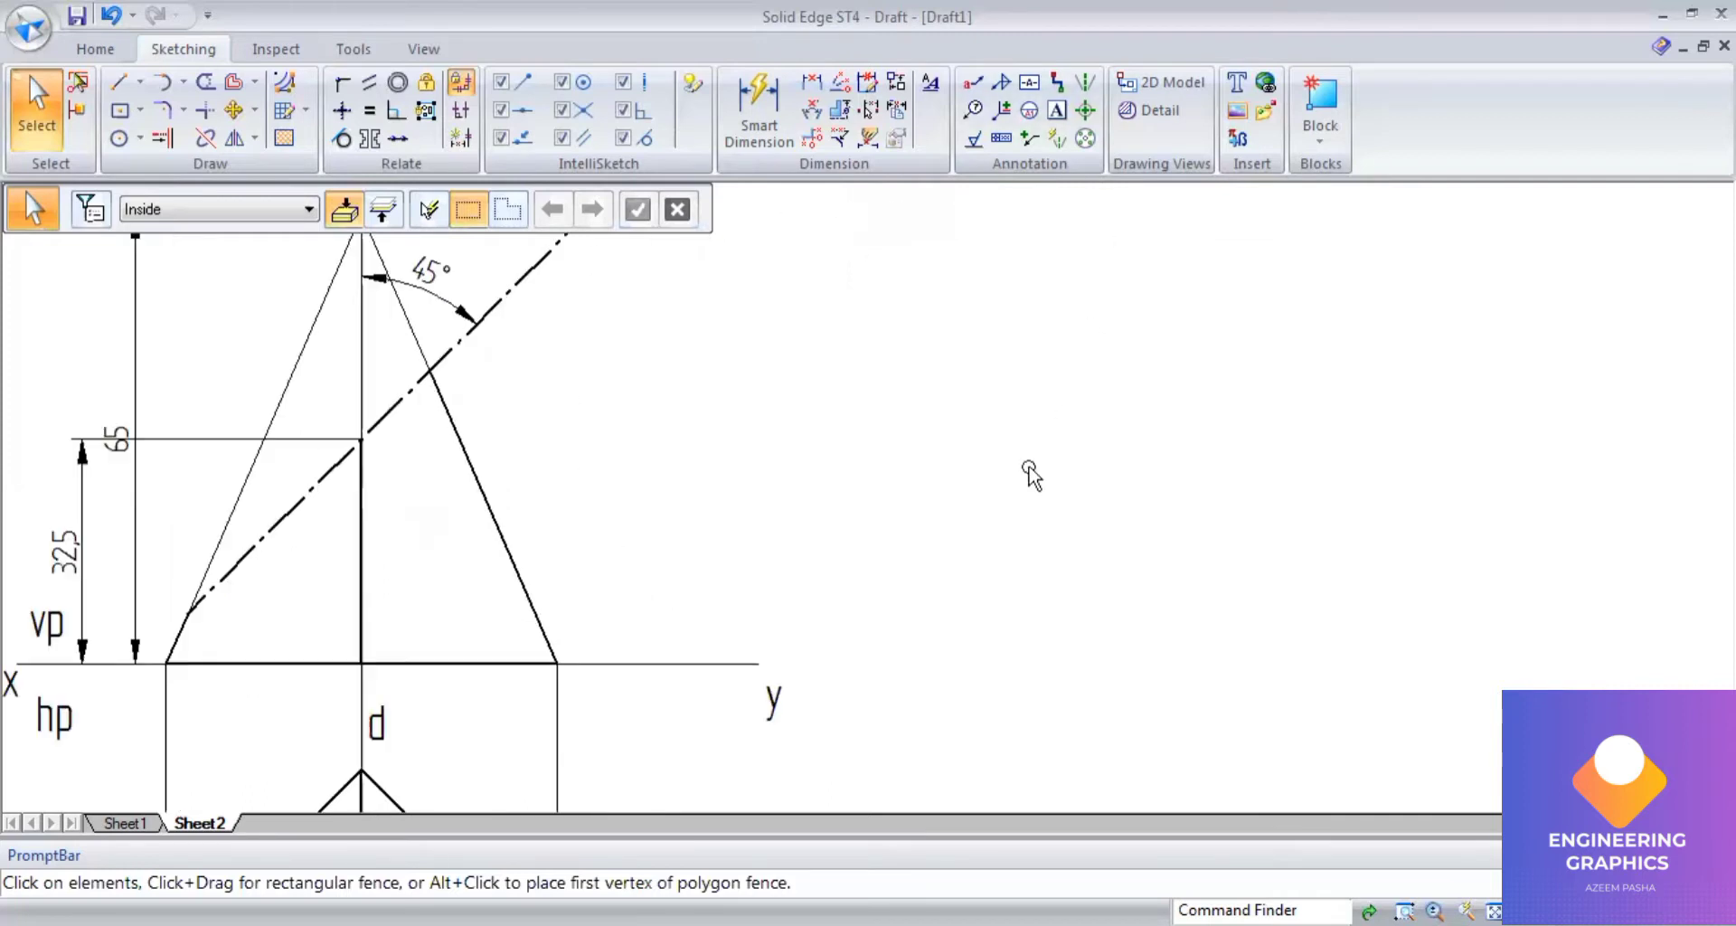
{"action": "scroll", "coordinate": [730, 761], "scroll_direction": "up", "scroll_amount": 3}
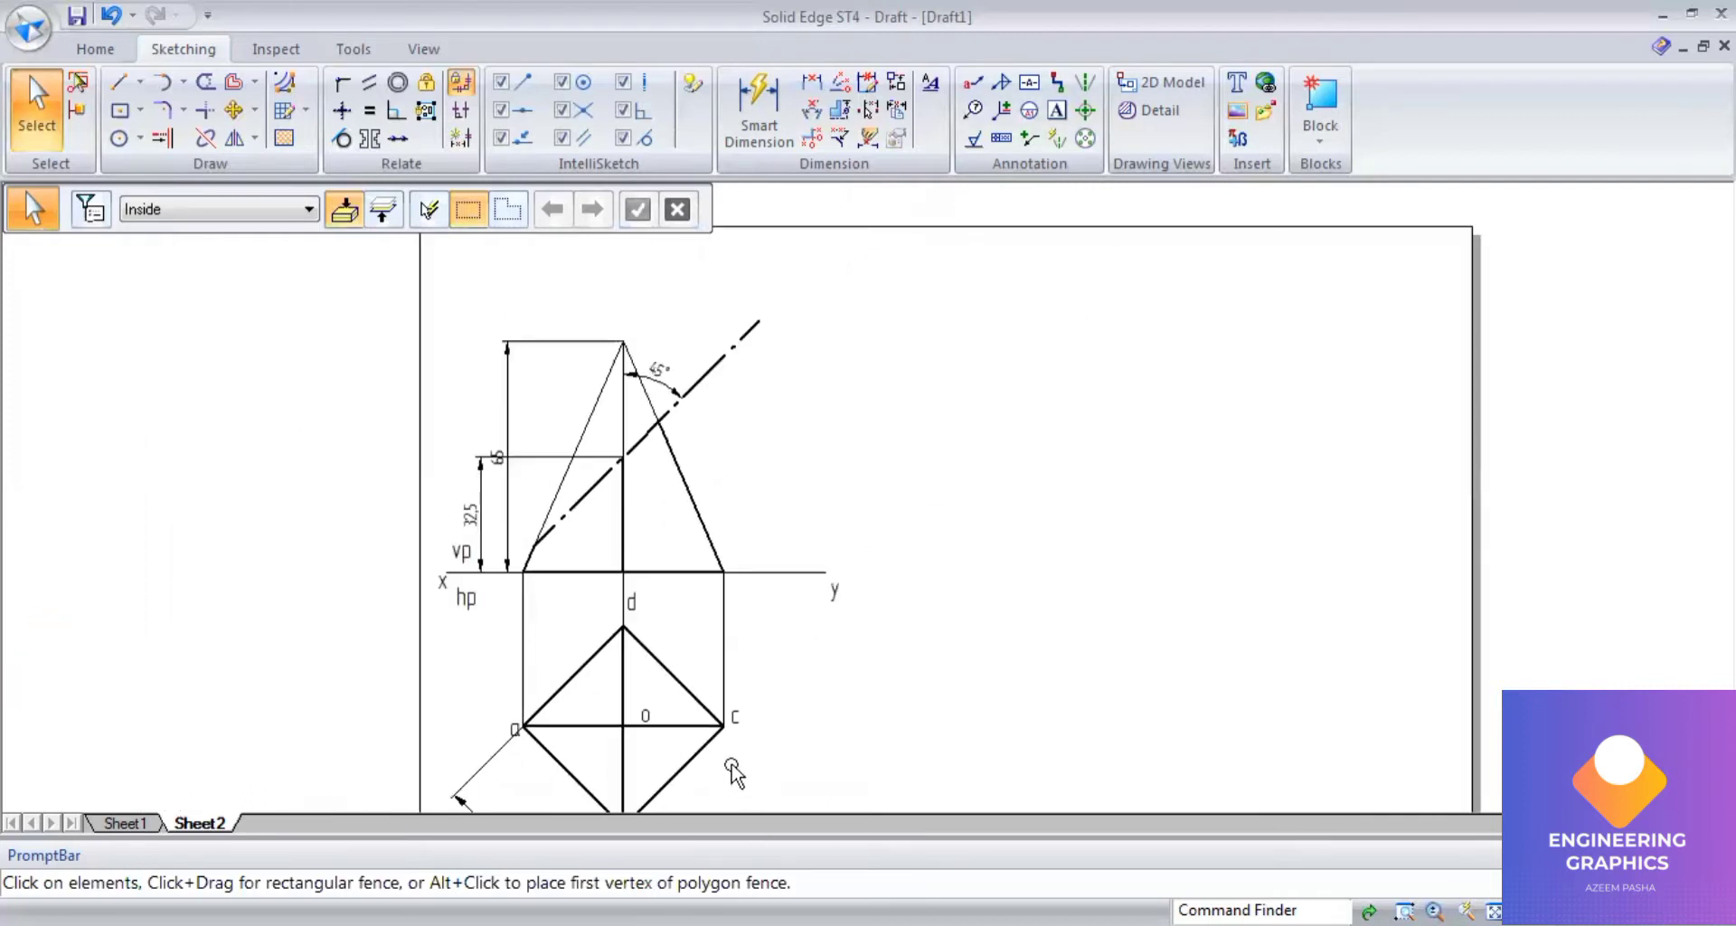
{"action": "left_click", "coordinate": [1054, 113]}
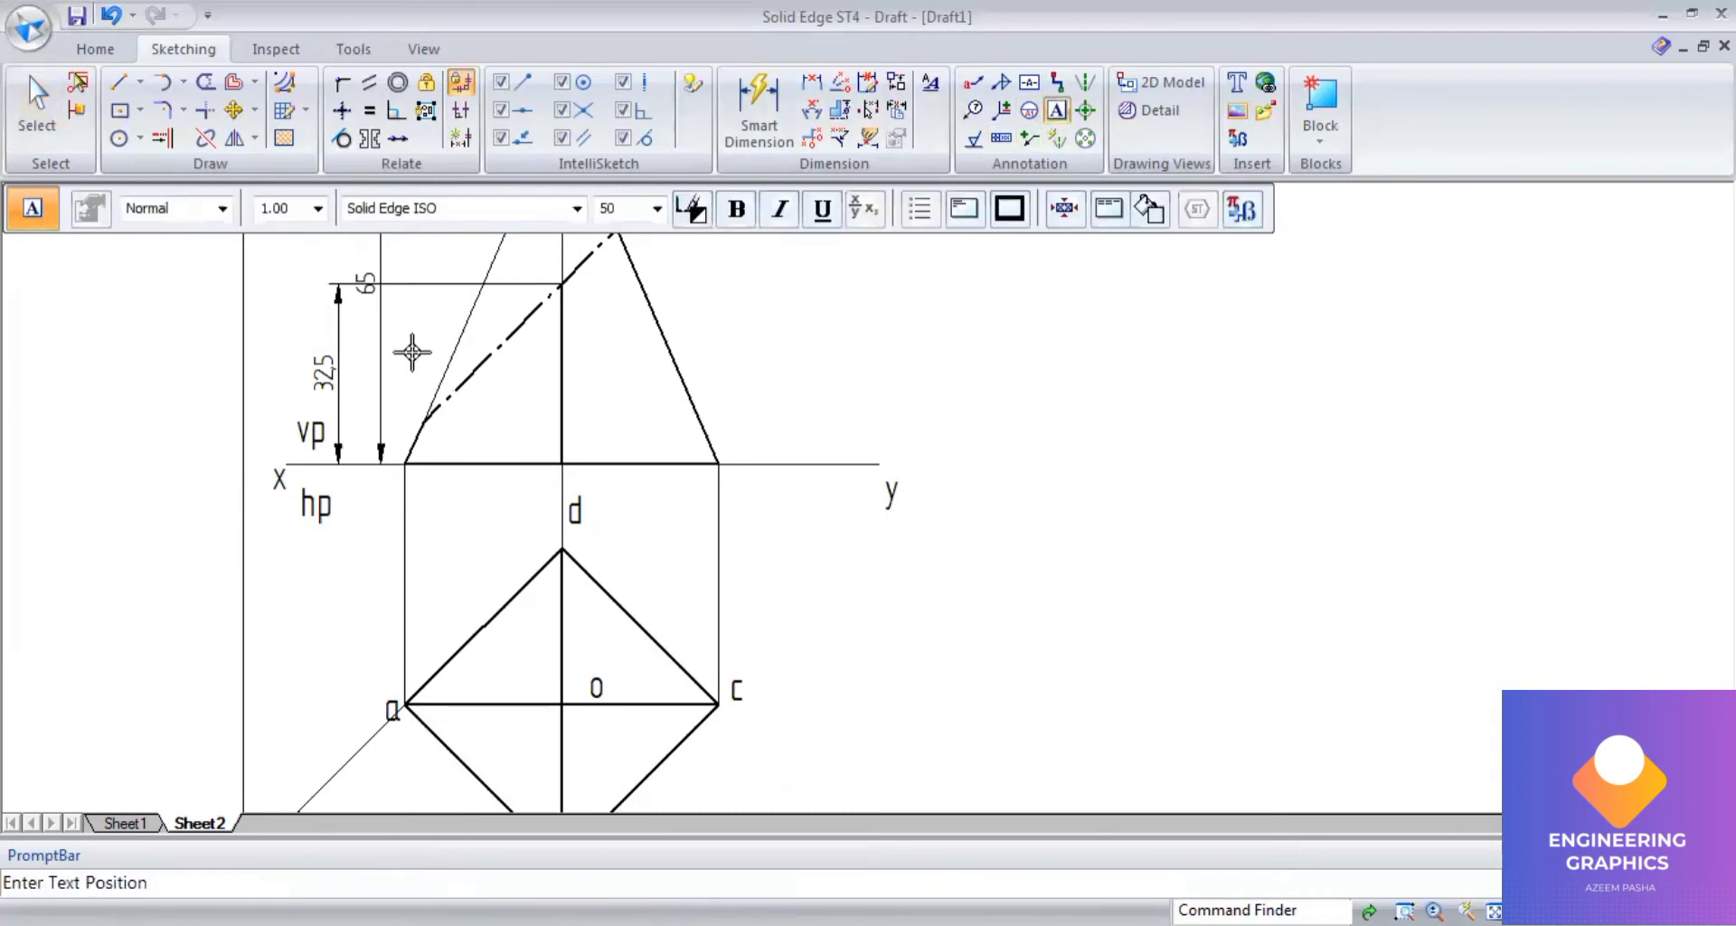
{"action": "left_click", "coordinate": [394, 463]}
{"action": "type", "text": "a"}
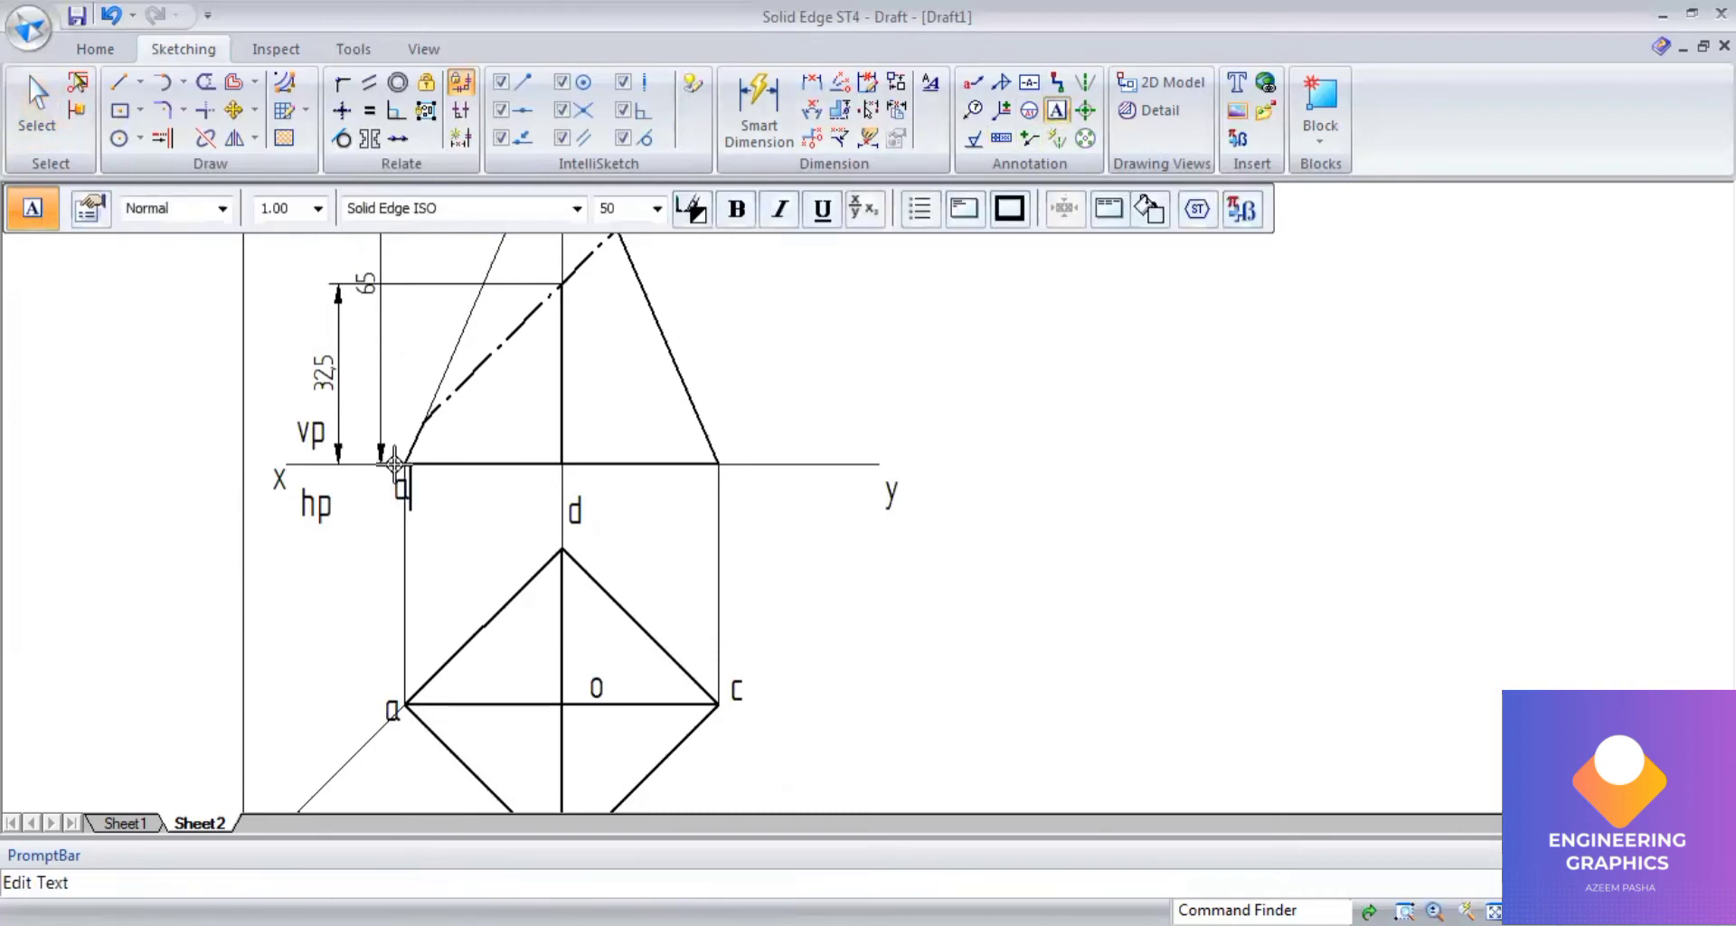
{"action": "key", "text": "BackSpace"}
{"action": "left_click", "coordinate": [394, 403]}
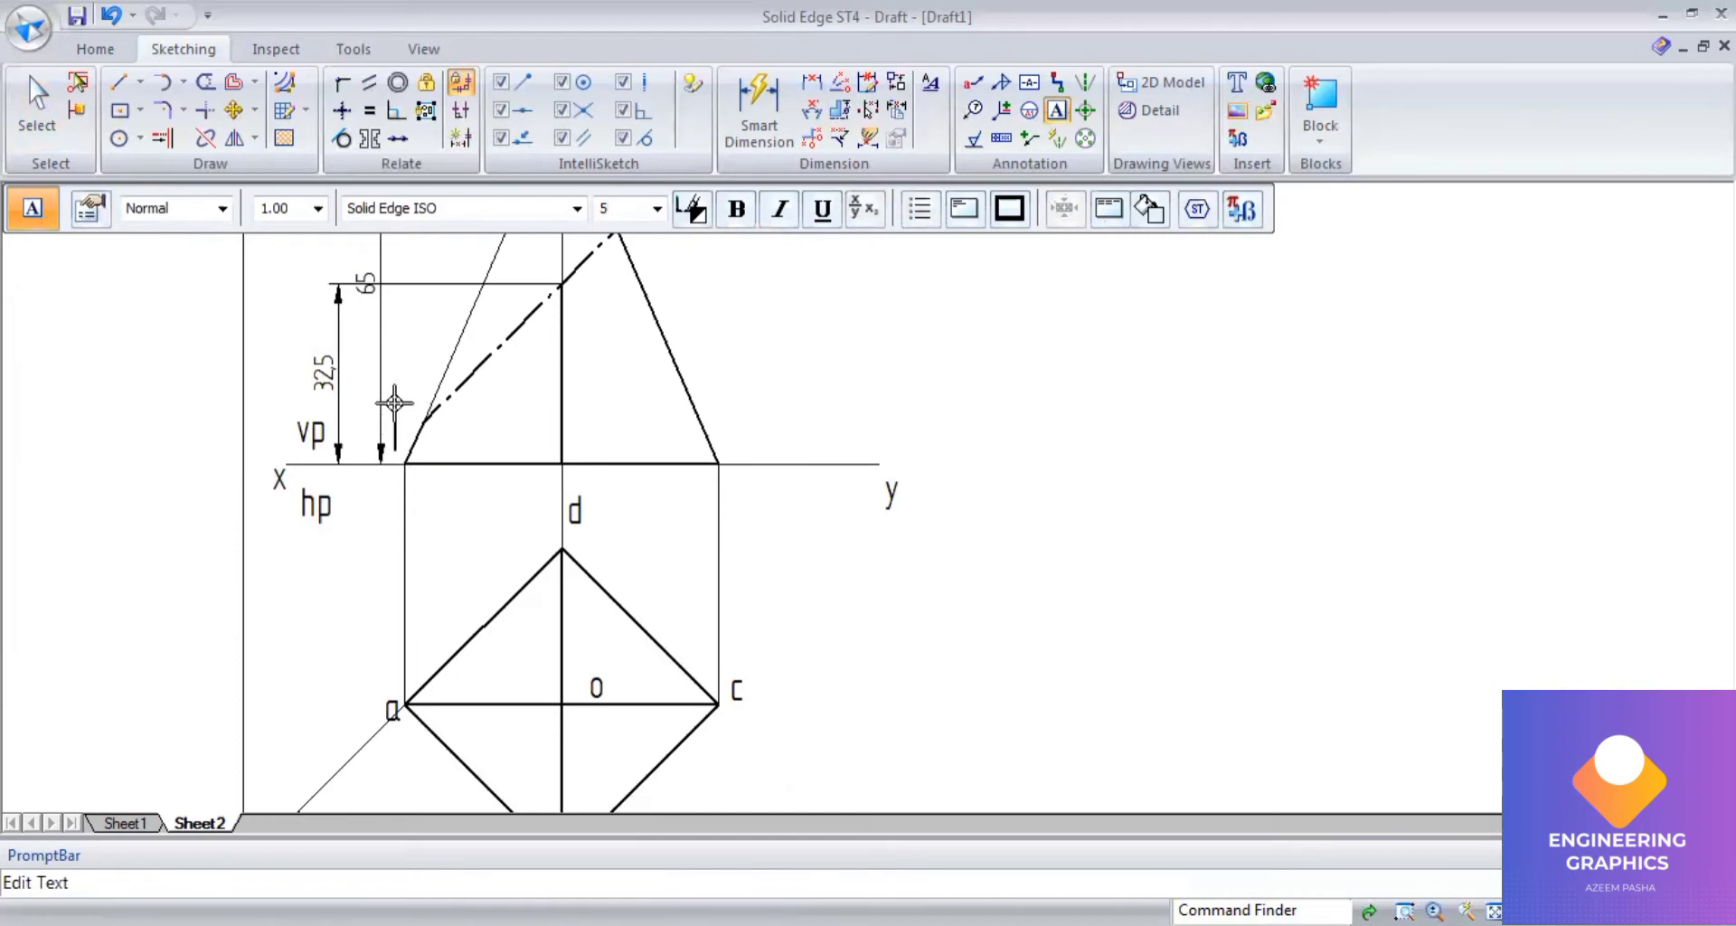
{"action": "type", "text": "a'"}
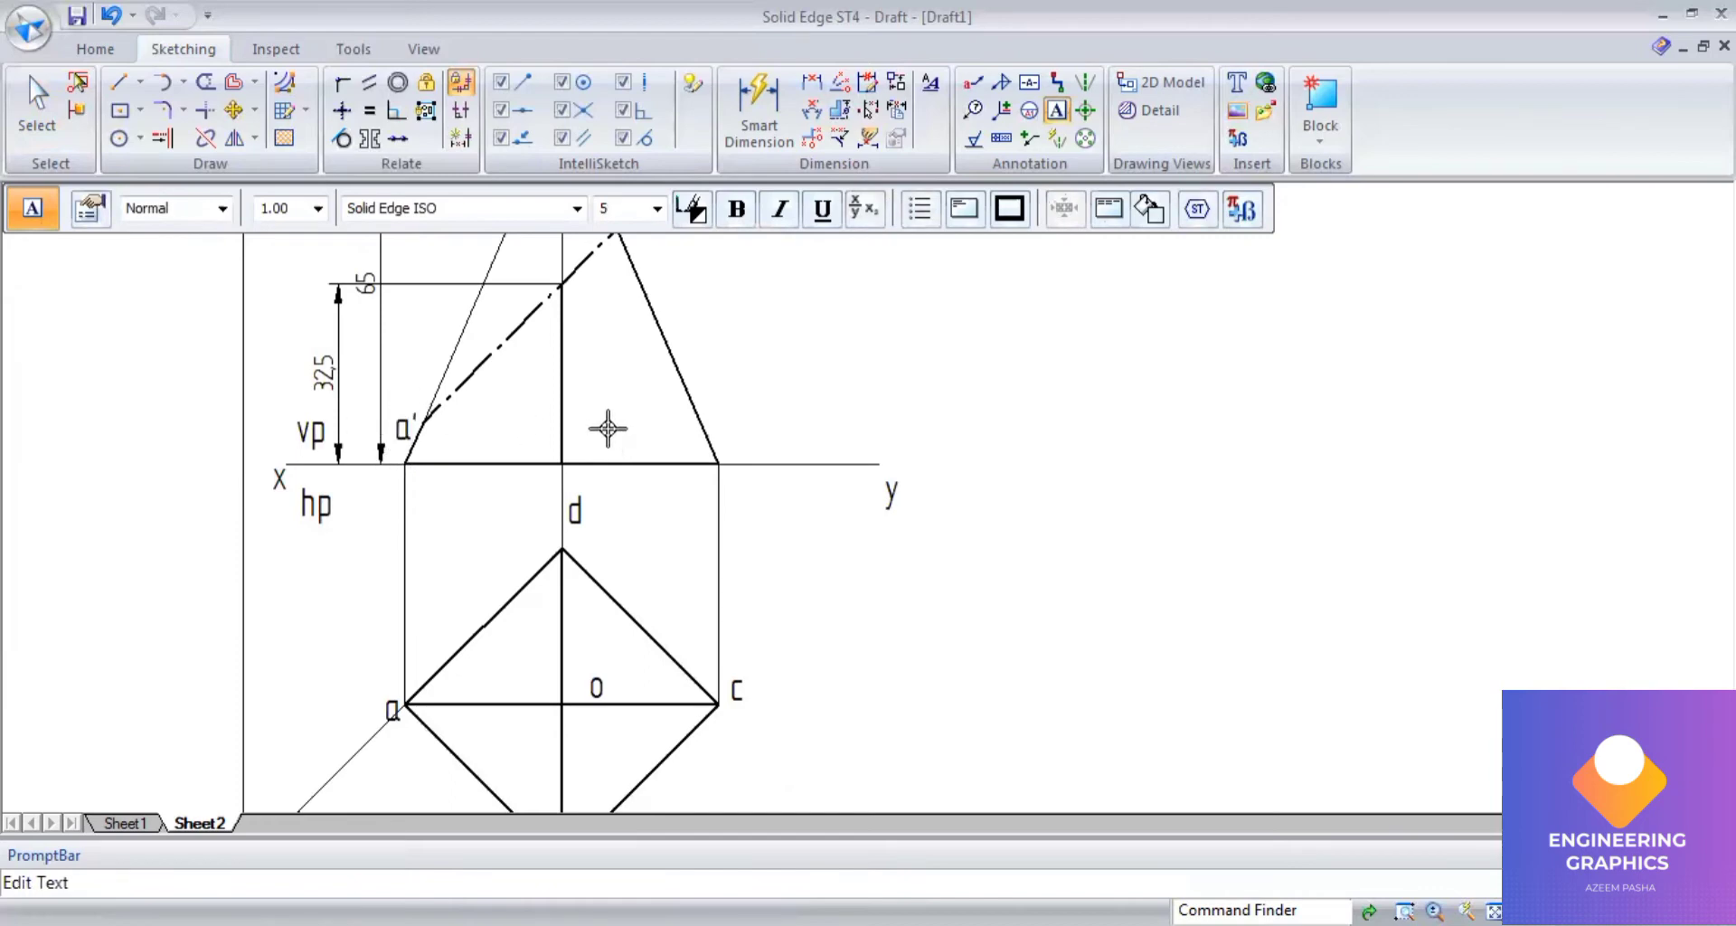
{"action": "type", "text": "b'"}
Label the front-view base points b' and (d') on either side of the axis and c' at the right corner.
{"action": "left_click", "coordinate": [724, 409]}
{"action": "type", "text": "c"}
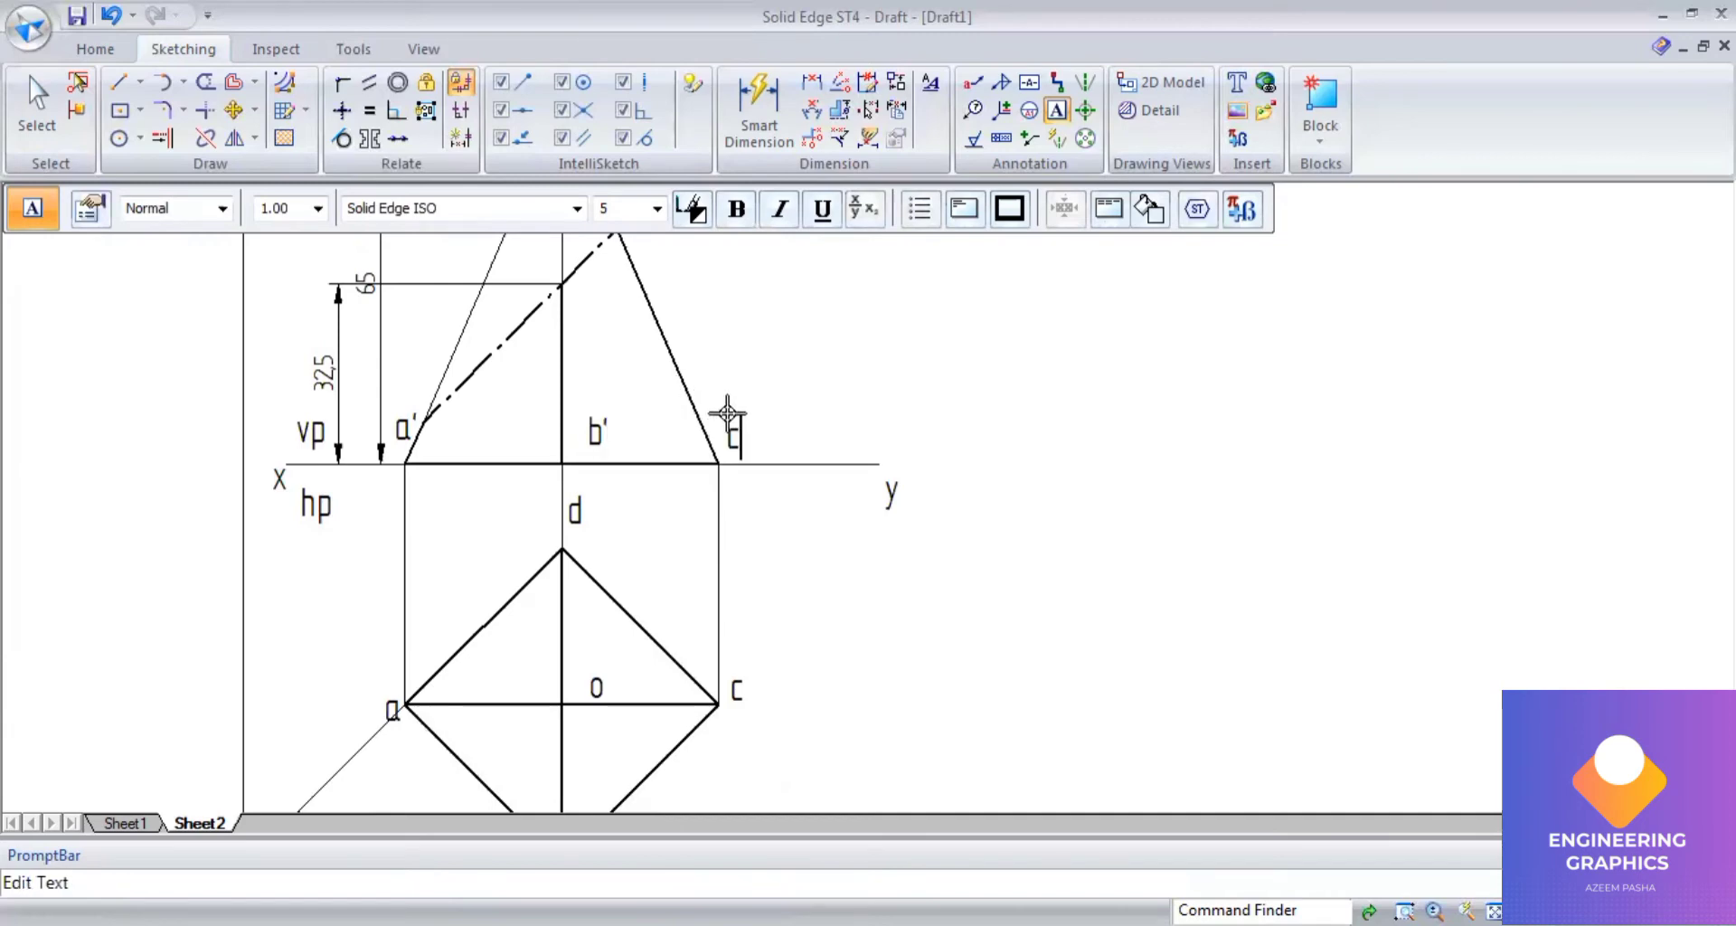
{"action": "type", "text": "'"}
{"action": "type", "text": "(d')"}
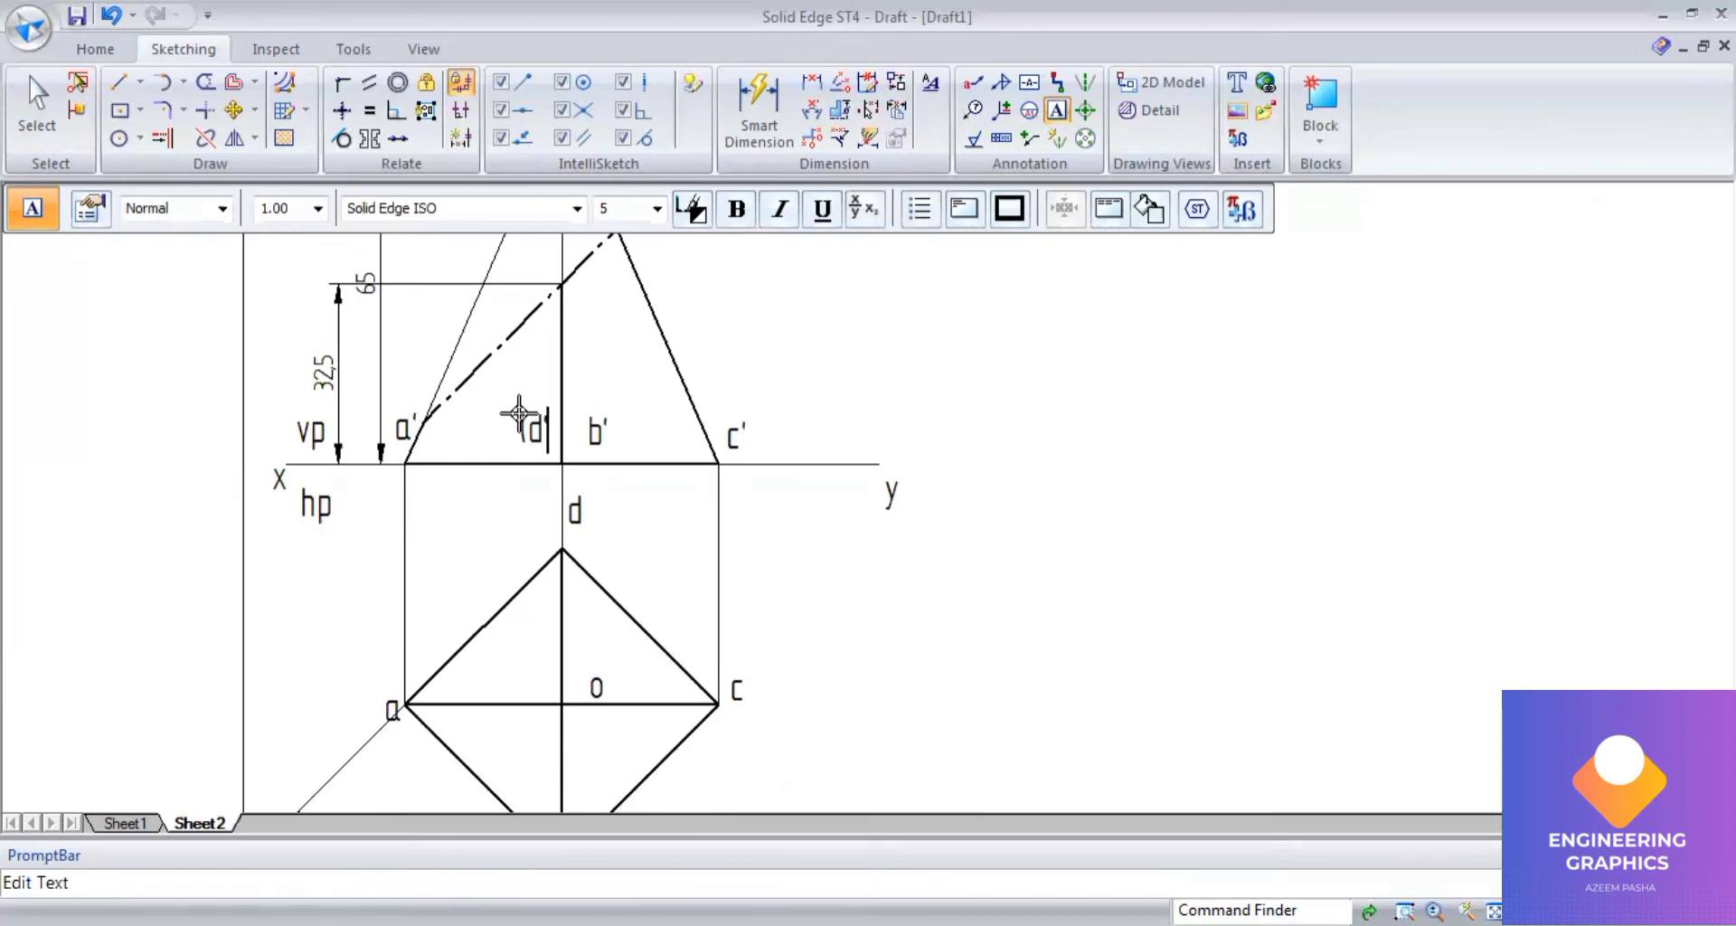
Label the foot of the axis (o1') and the apex o' in the front view.
{"action": "left_click", "coordinate": [618, 428]}
{"action": "type", "text": "(o"}
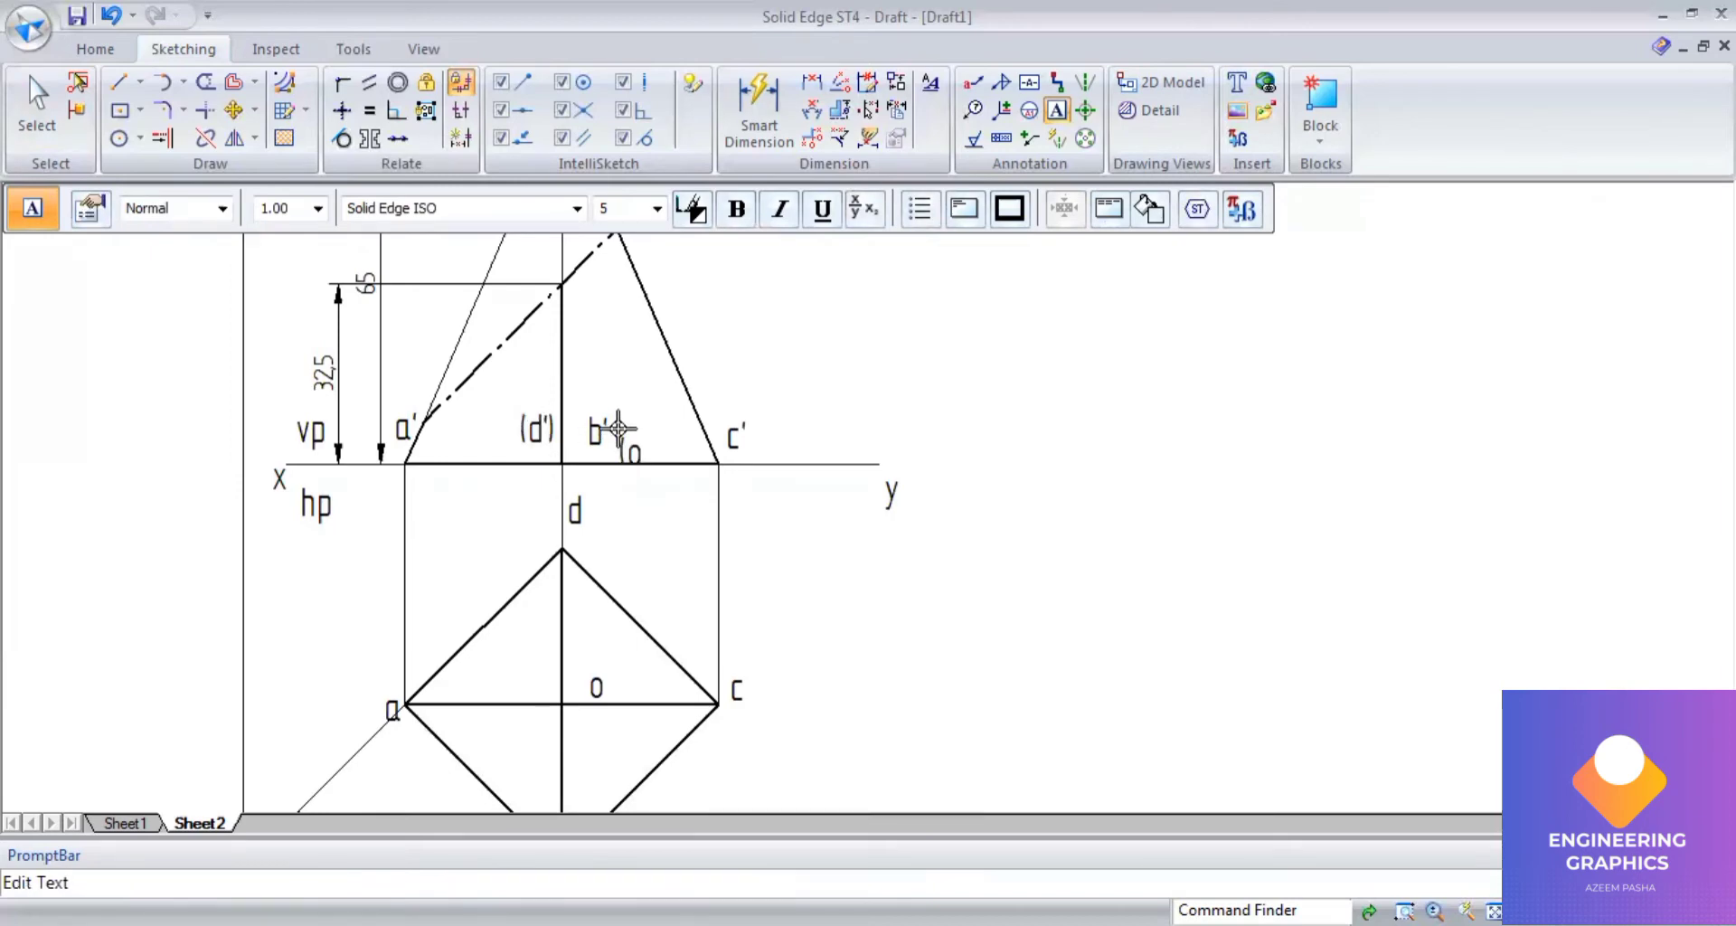
{"action": "type", "text": "1')"}
{"action": "scroll", "coordinate": [612, 419], "scroll_direction": "down", "scroll_amount": 3}
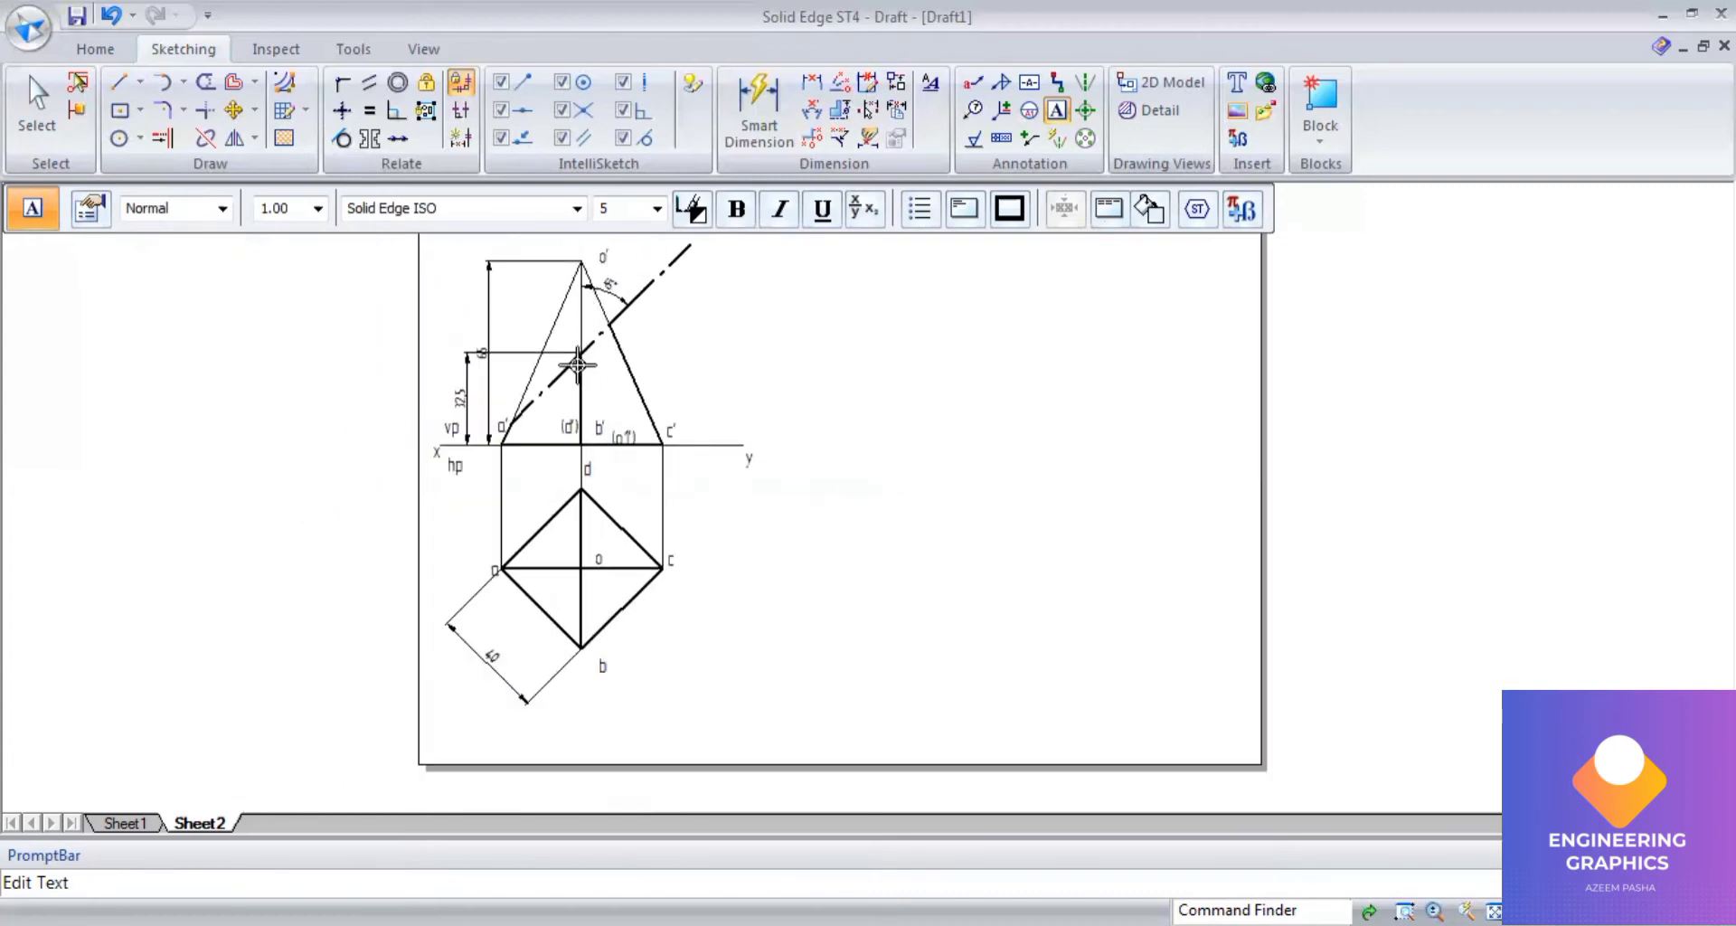
Number the cut point on the left slanted edge 1 and put a matching 1 beside top-view corner a.
{"action": "scroll", "coordinate": [578, 364], "scroll_direction": "up", "scroll_amount": 2}
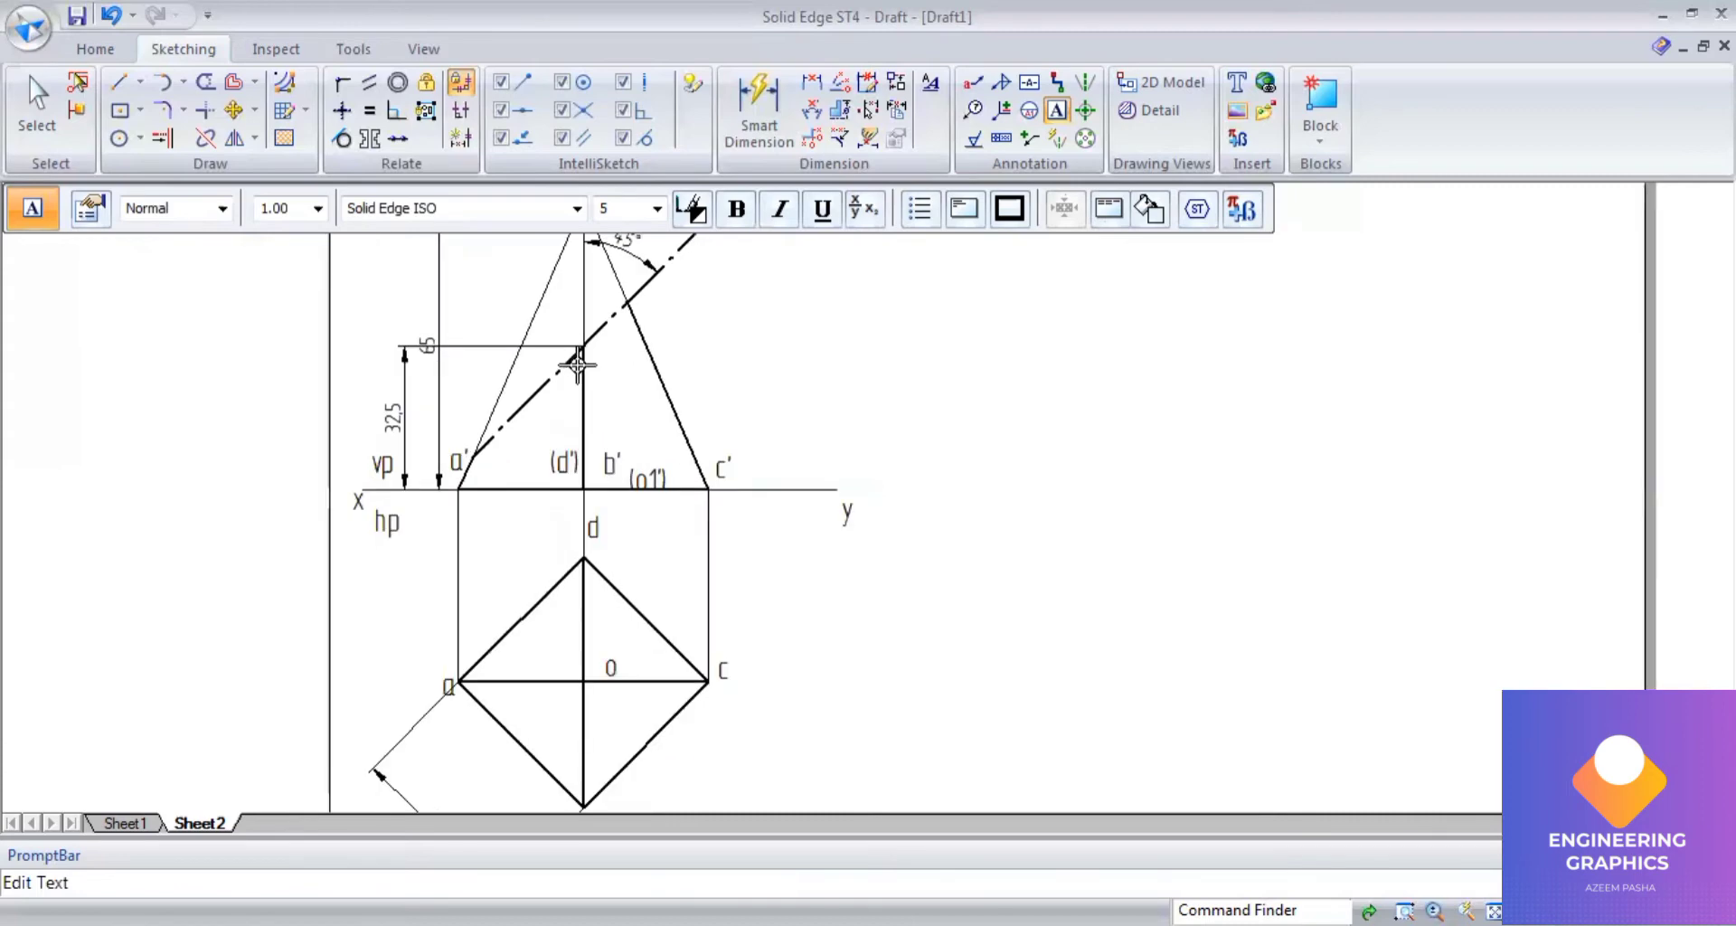
{"action": "left_click", "coordinate": [455, 412]}
{"action": "type", "text": "1"}
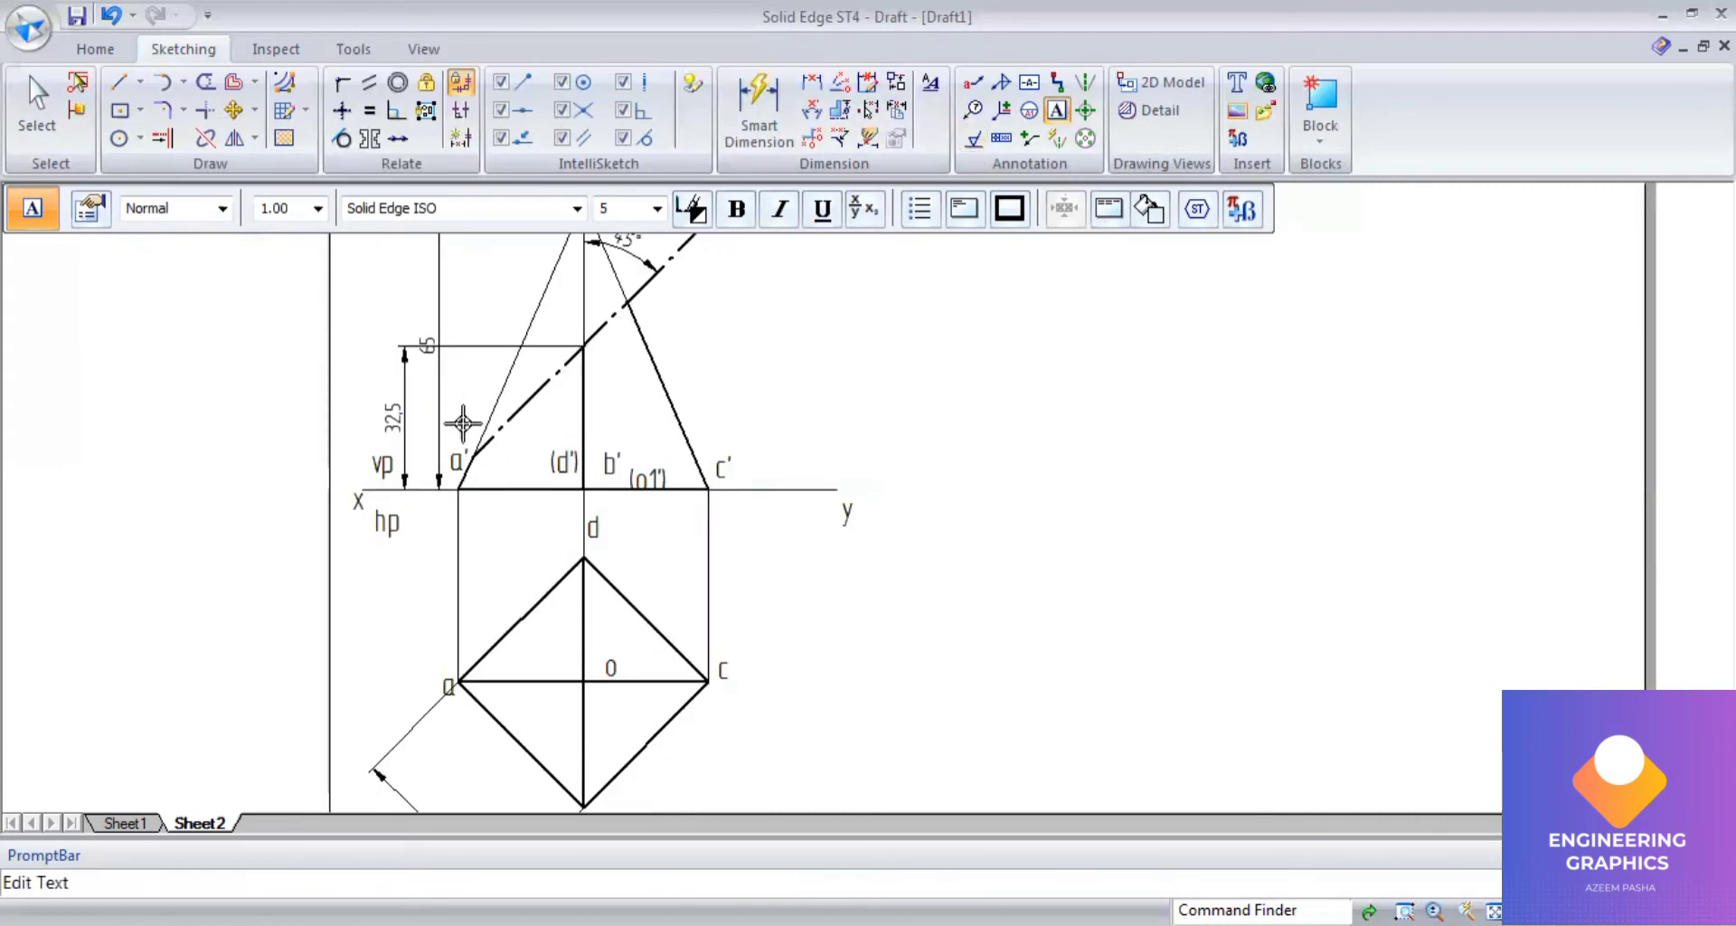
{"action": "left_click", "coordinate": [429, 642]}
{"action": "type", "text": "1"}
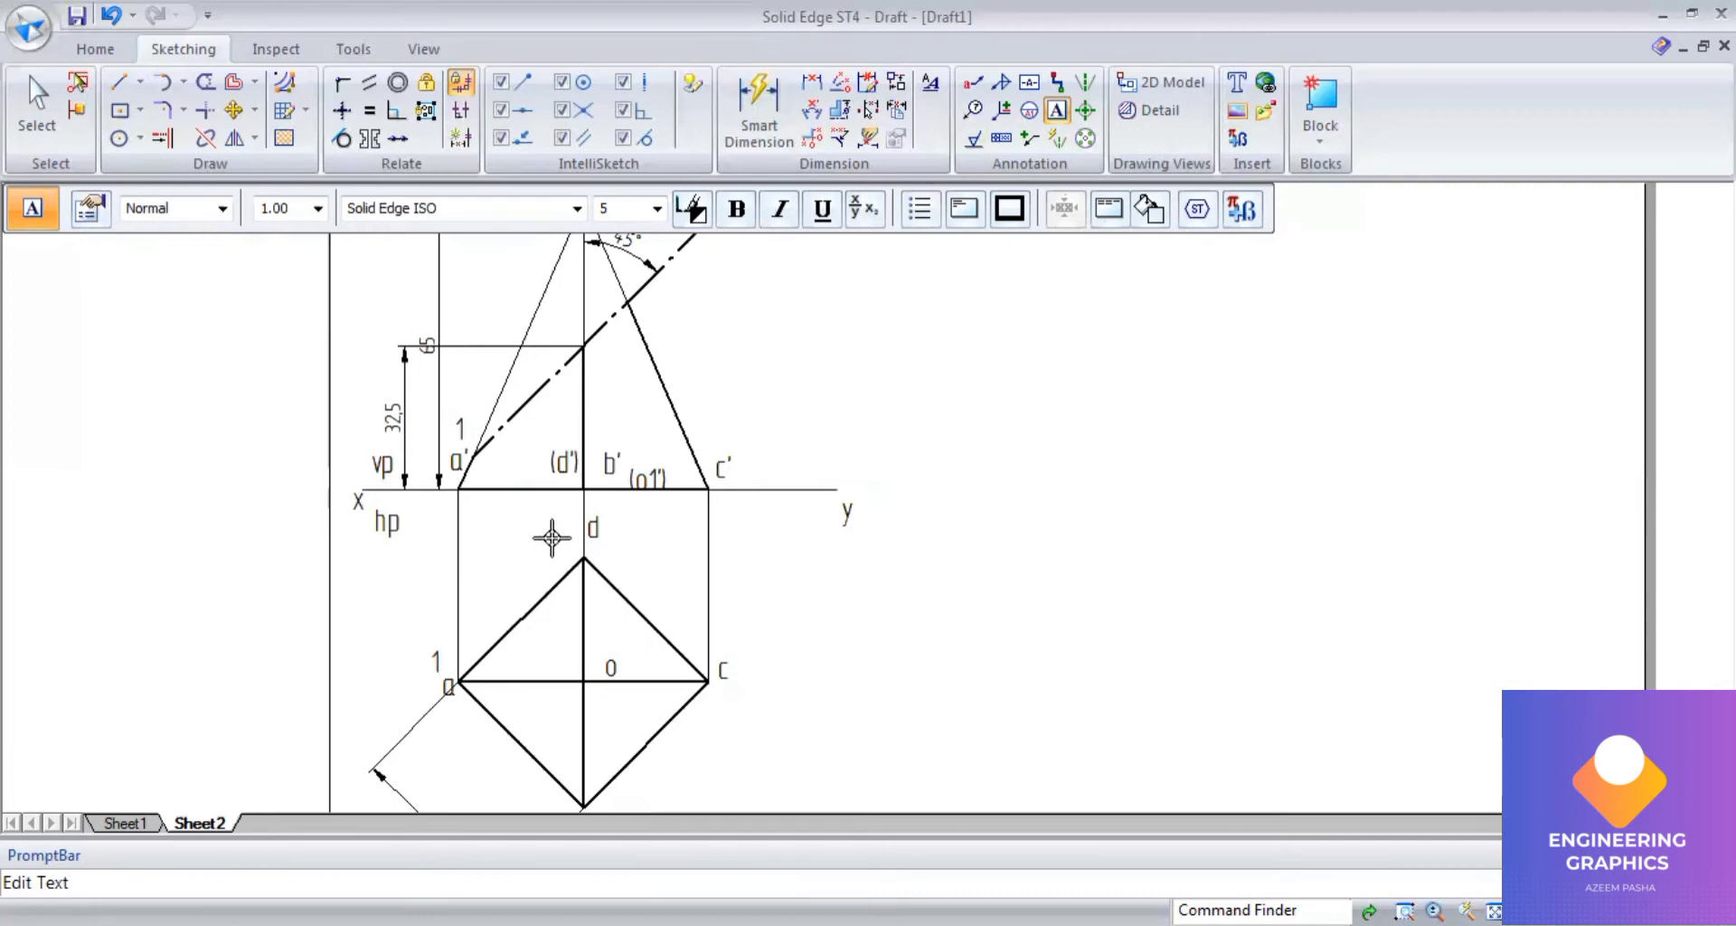
Number the cut point on the axis 2 and put a matching 2 beside top-view corner b.
{"action": "left_click", "coordinate": [600, 337]}
{"action": "type", "text": "2"}
{"action": "left_click", "coordinate": [608, 792]}
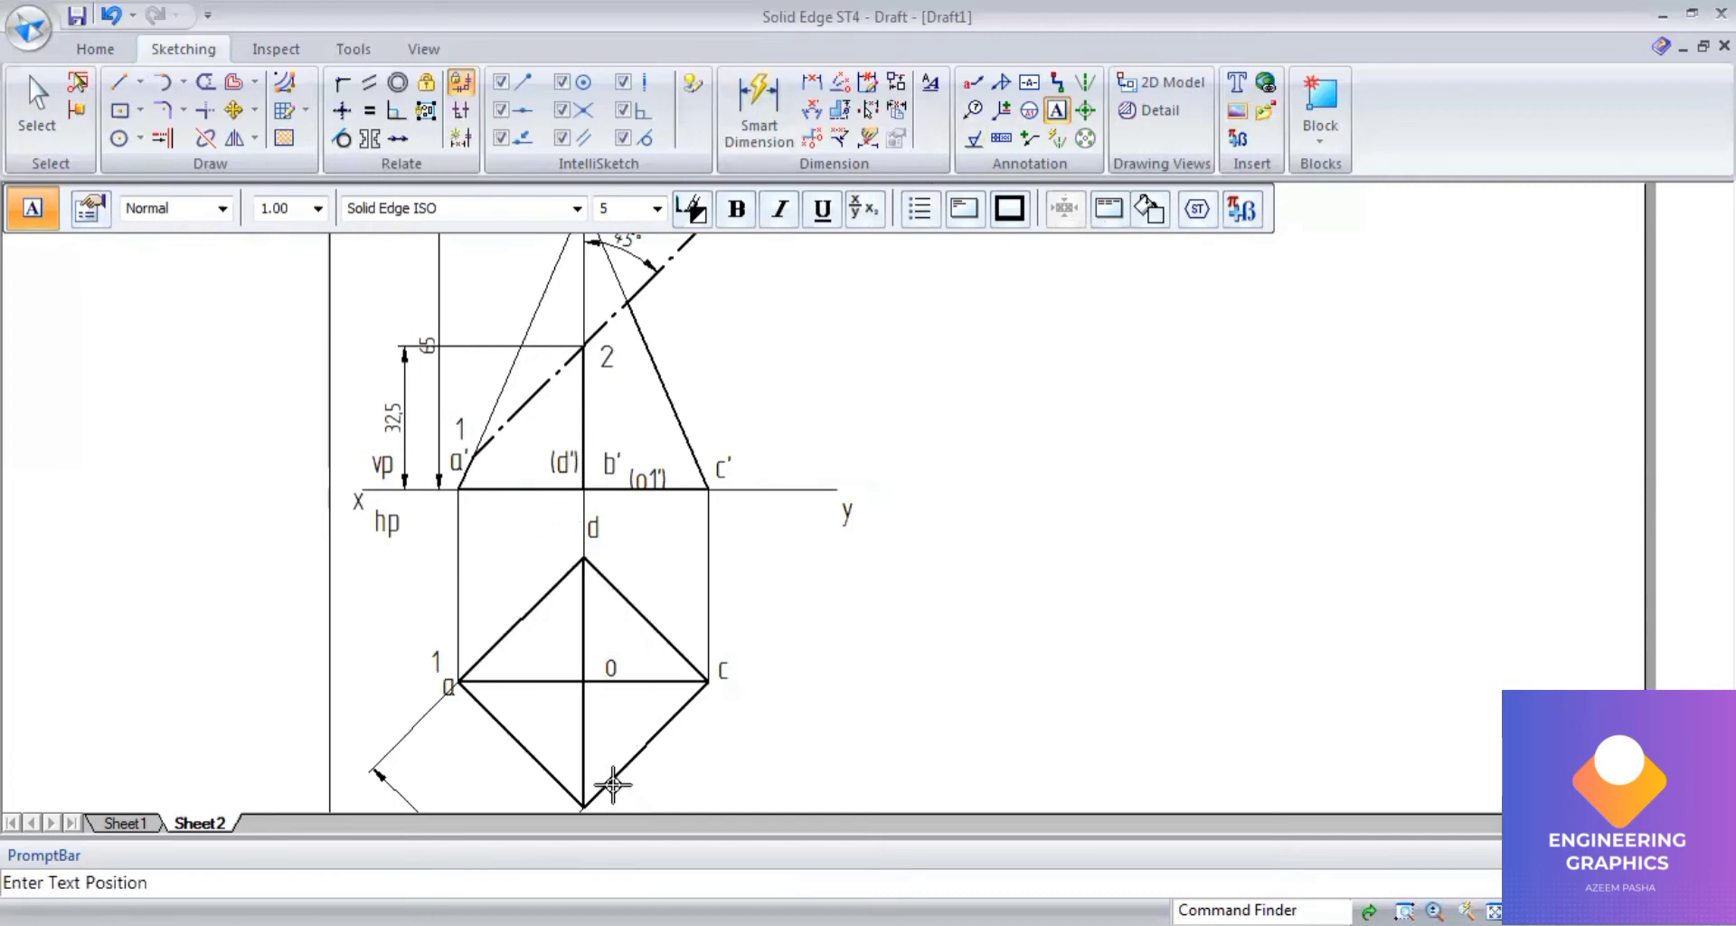
{"action": "left_click", "coordinate": [611, 787]}
{"action": "type", "text": "2"}
Number the cut point on the right slanted edge 3 and check the numbering against the reference PDF.
{"action": "left_click", "coordinate": [720, 416]}
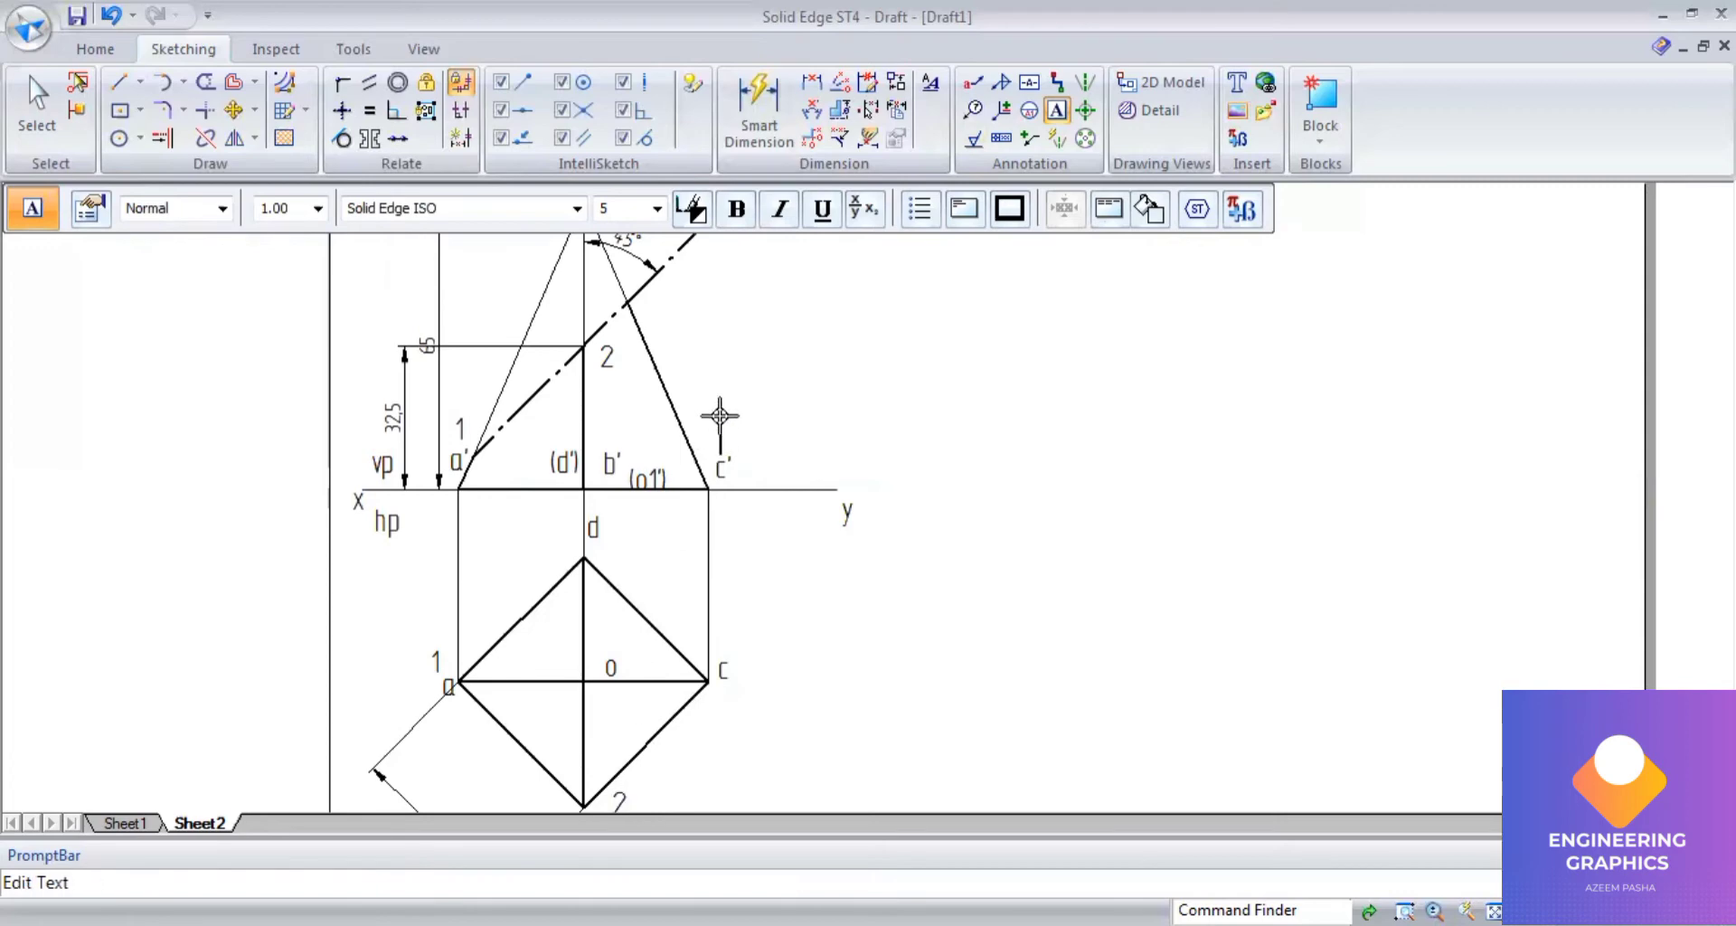
{"action": "left_click", "coordinate": [648, 287]}
{"action": "left_click", "coordinate": [647, 288]}
{"action": "type", "text": "3"}
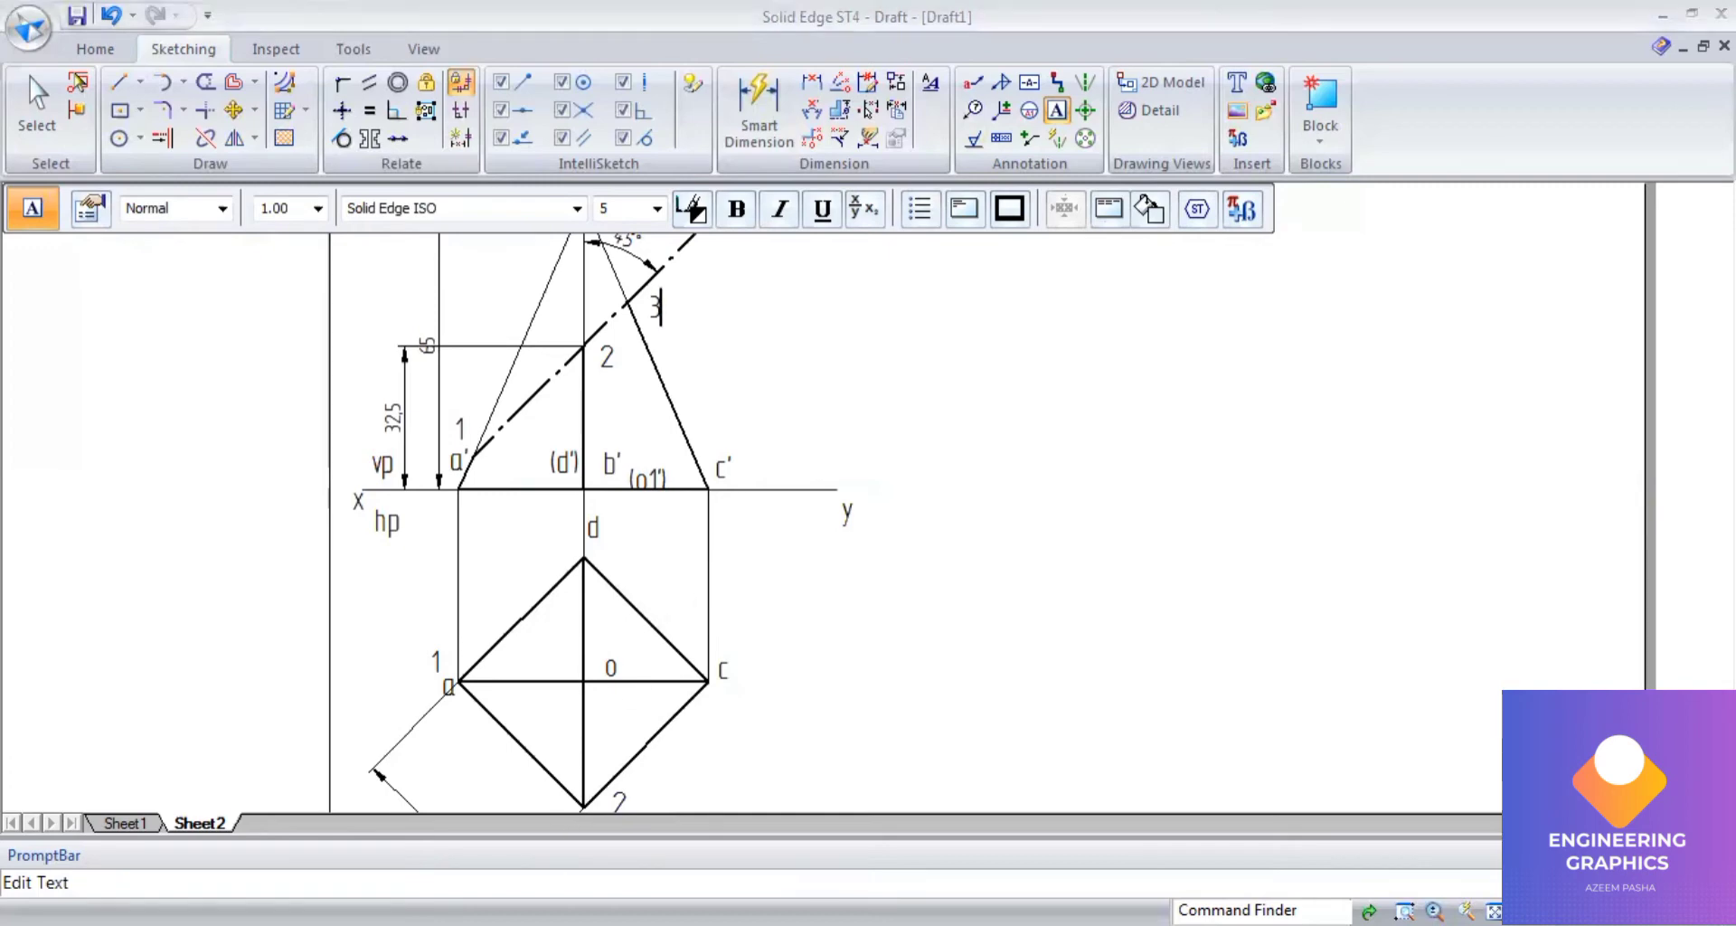
{"action": "key", "text": "alt+Tab"}
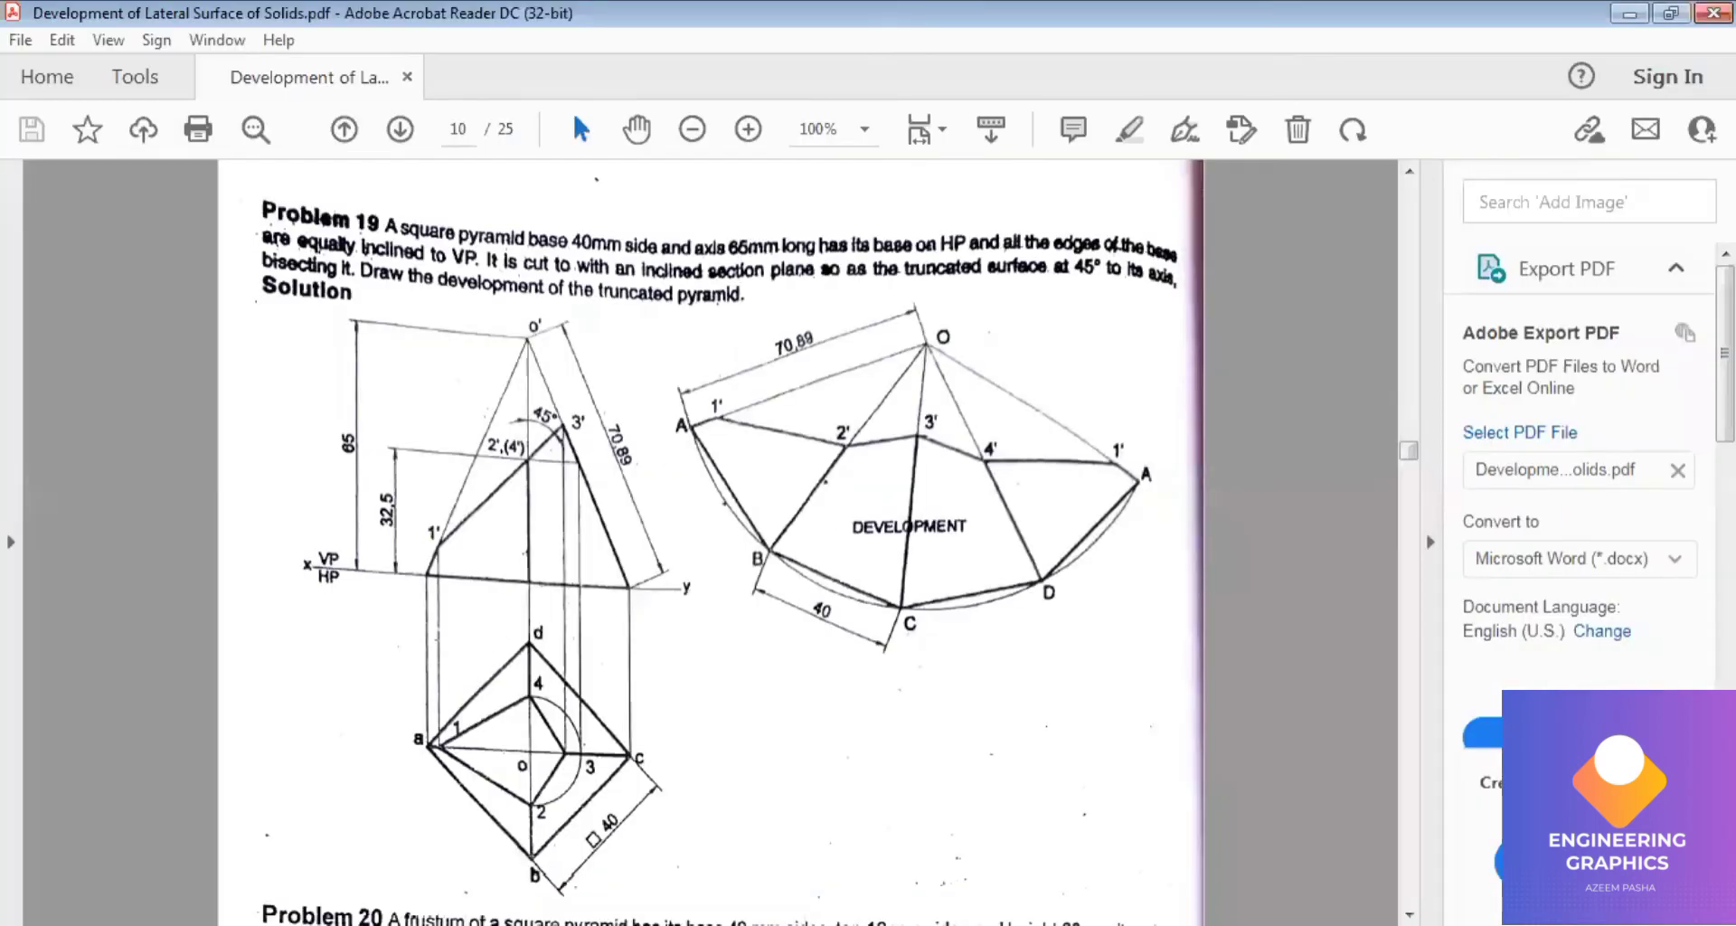
{"action": "key", "text": "alt+Tab"}
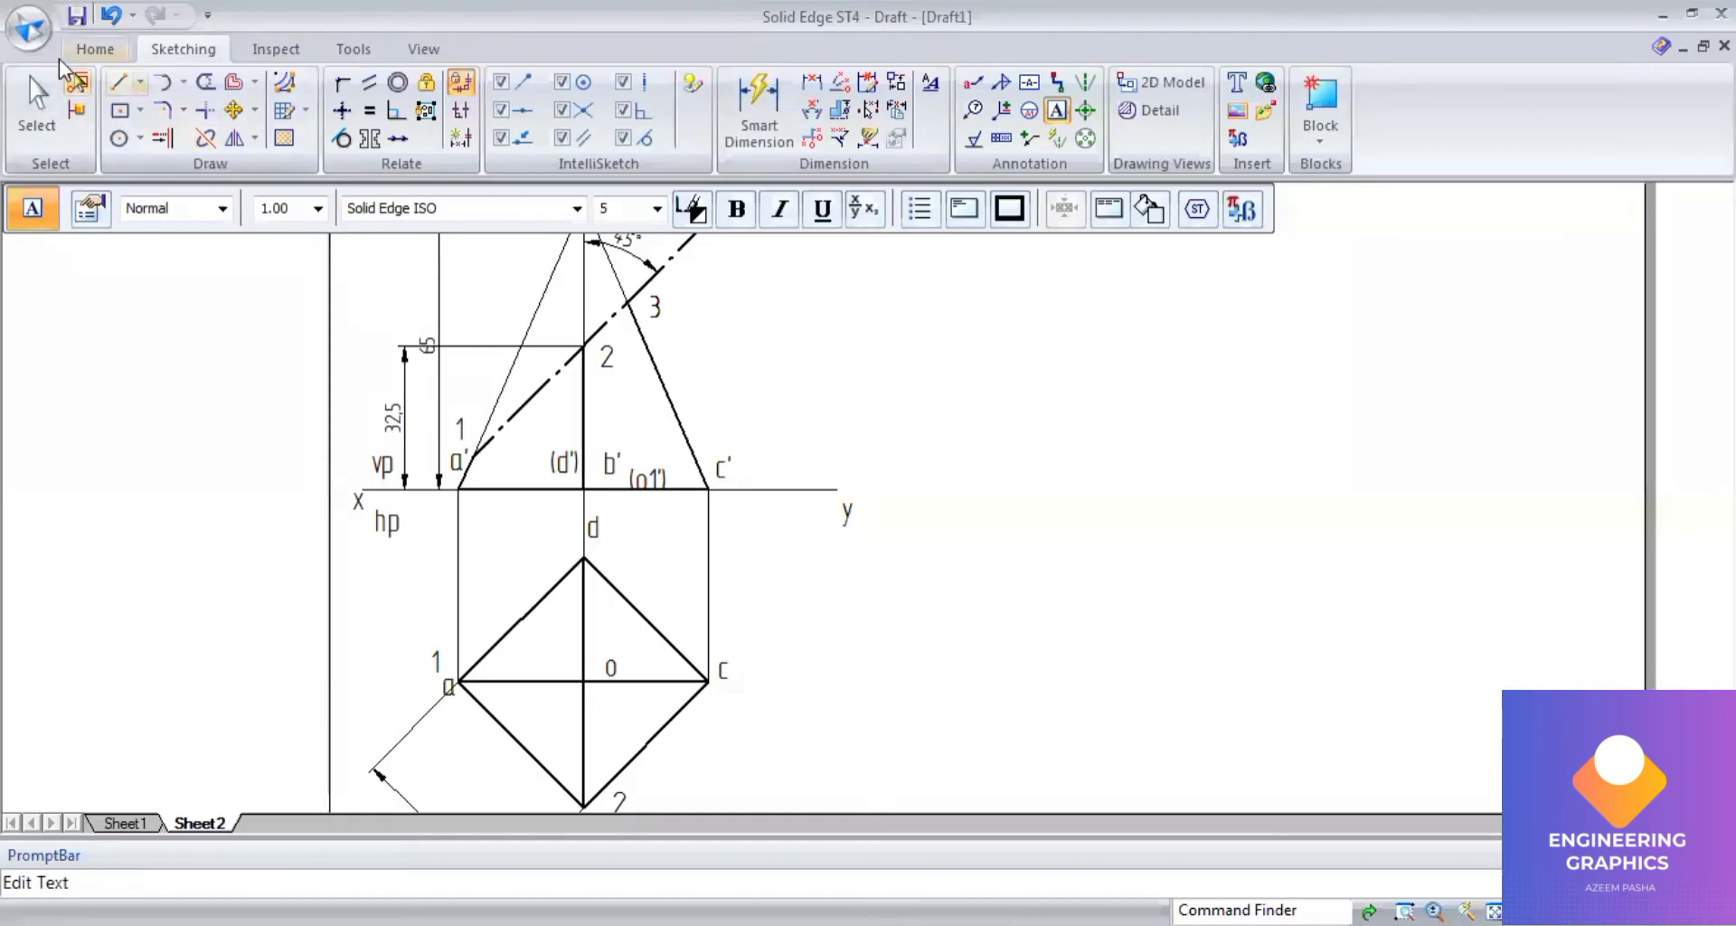
Draw a thin continuous vertical projection line from cut point 3 down through the top view.
{"action": "left_click", "coordinate": [118, 90]}
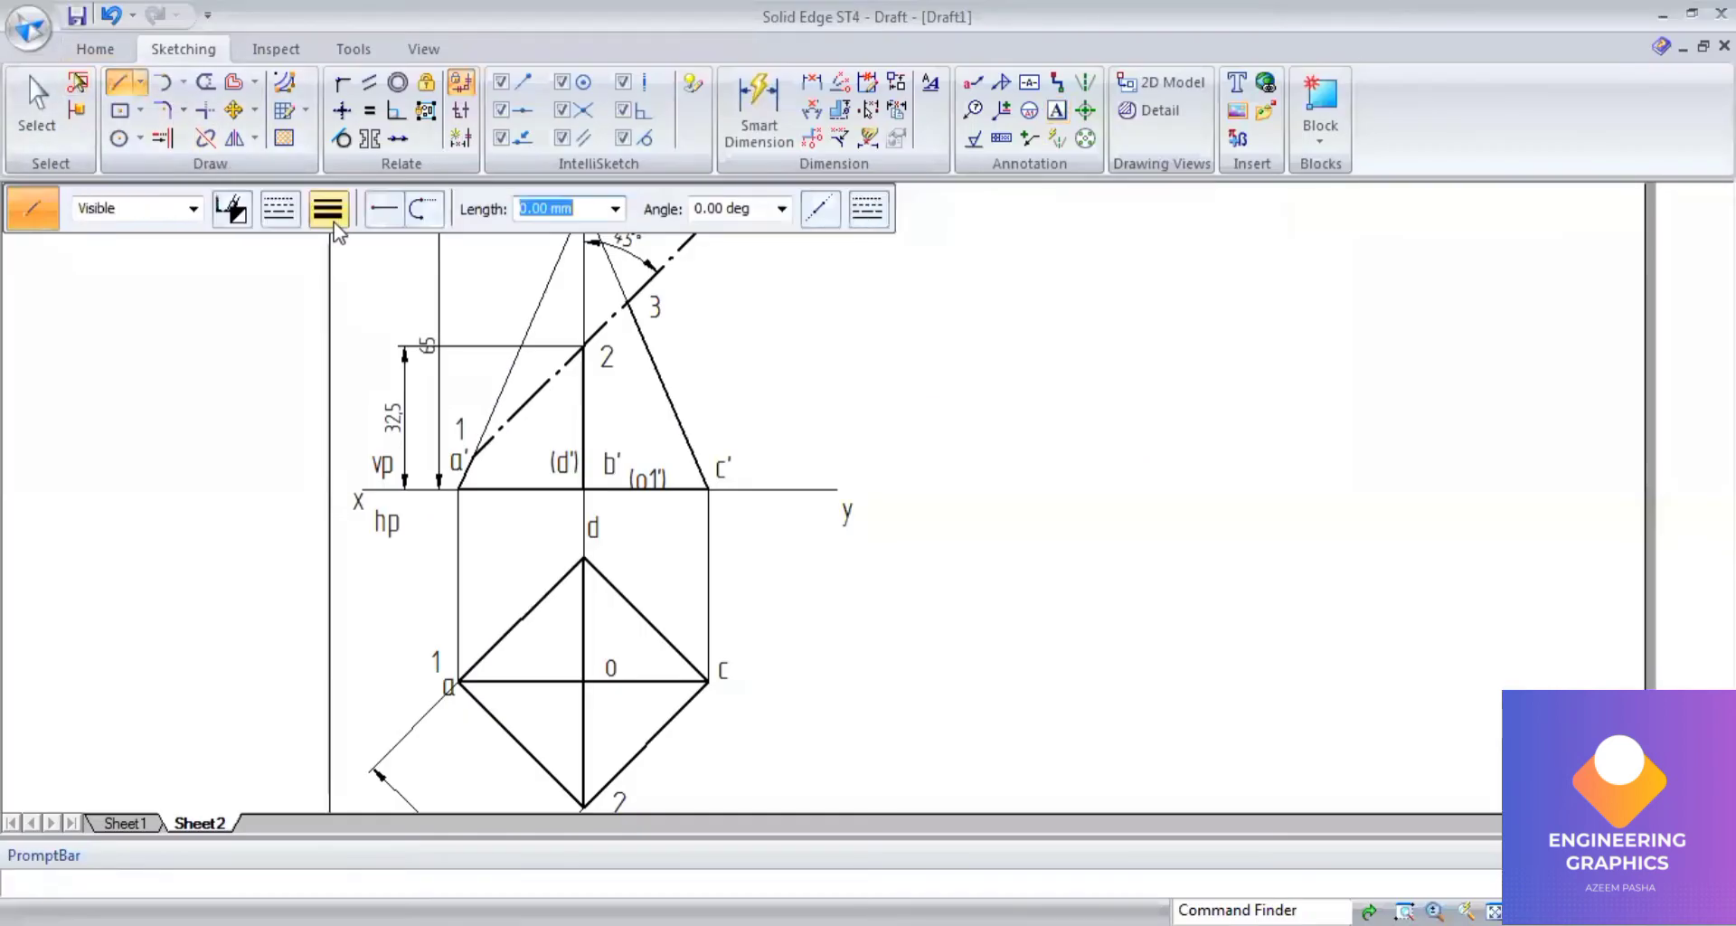
{"action": "left_click", "coordinate": [327, 213]}
{"action": "left_click", "coordinate": [279, 208]}
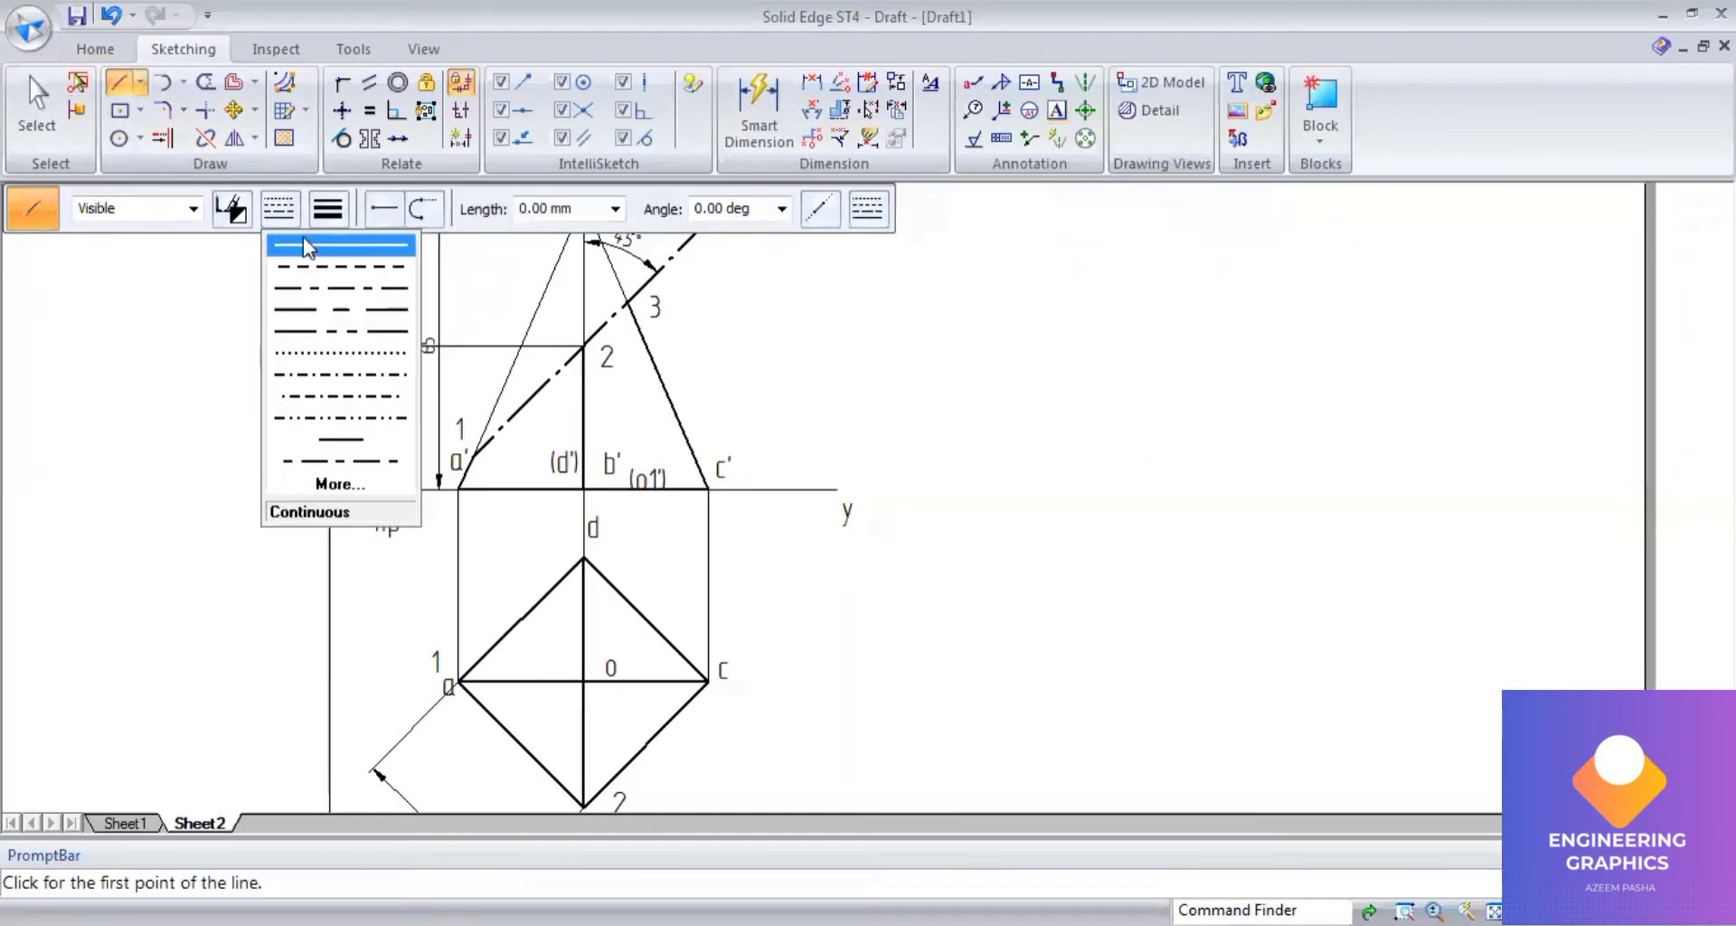
{"action": "left_click", "coordinate": [303, 237]}
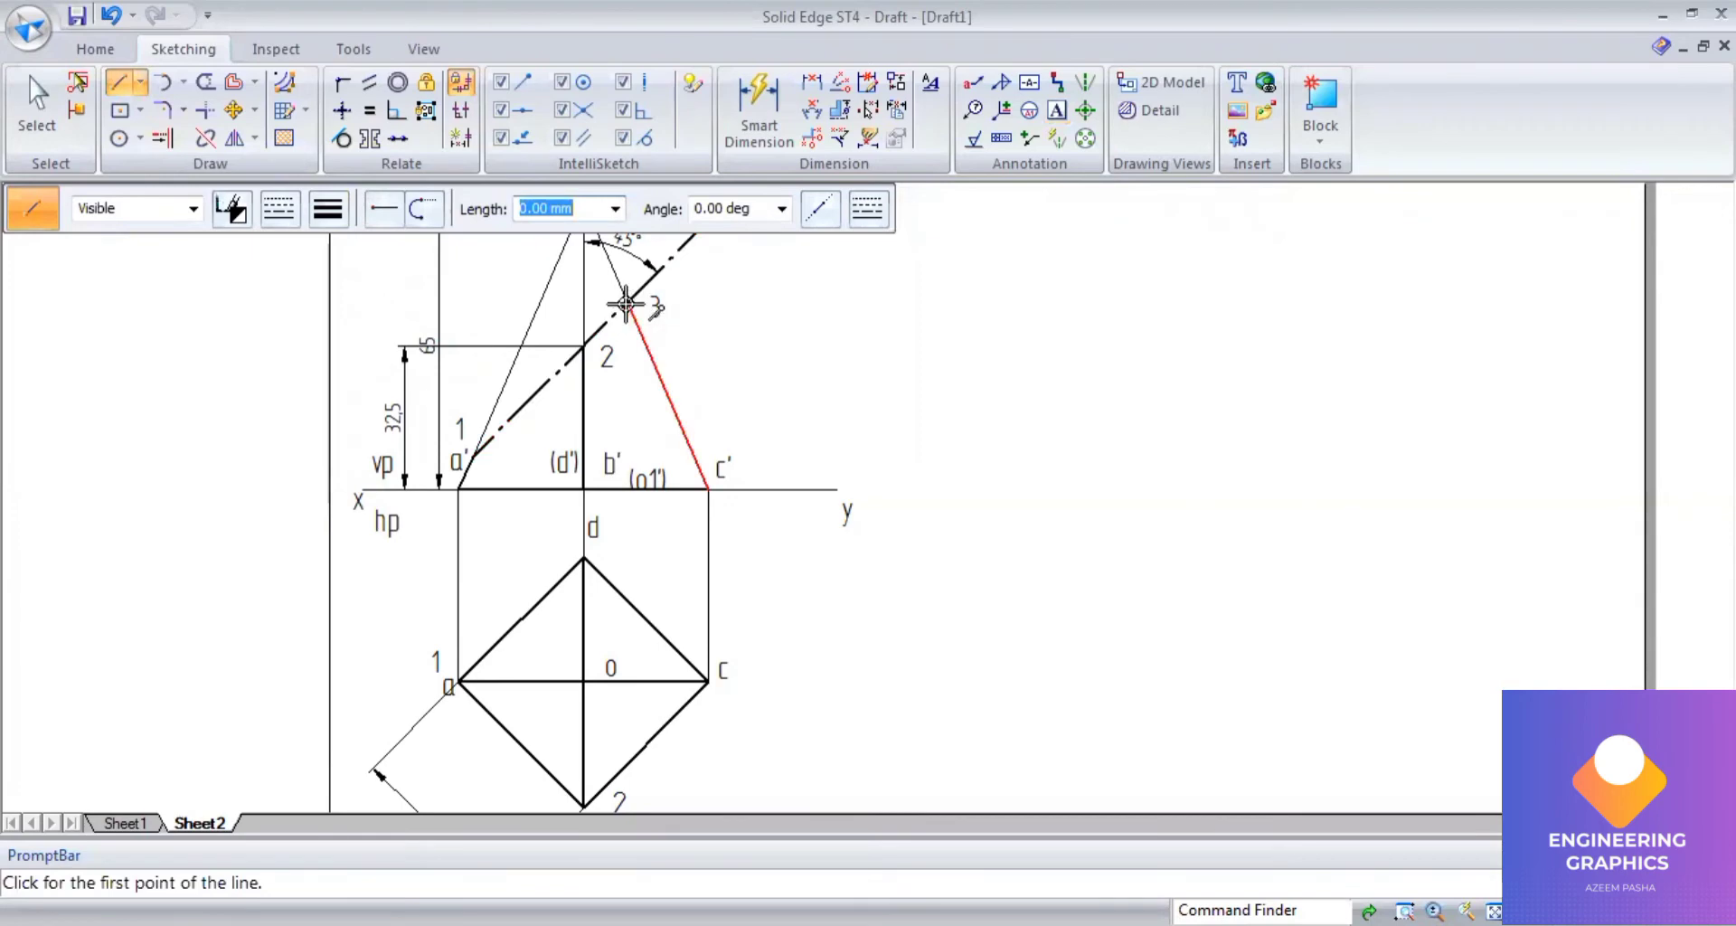
{"action": "left_click", "coordinate": [626, 304]}
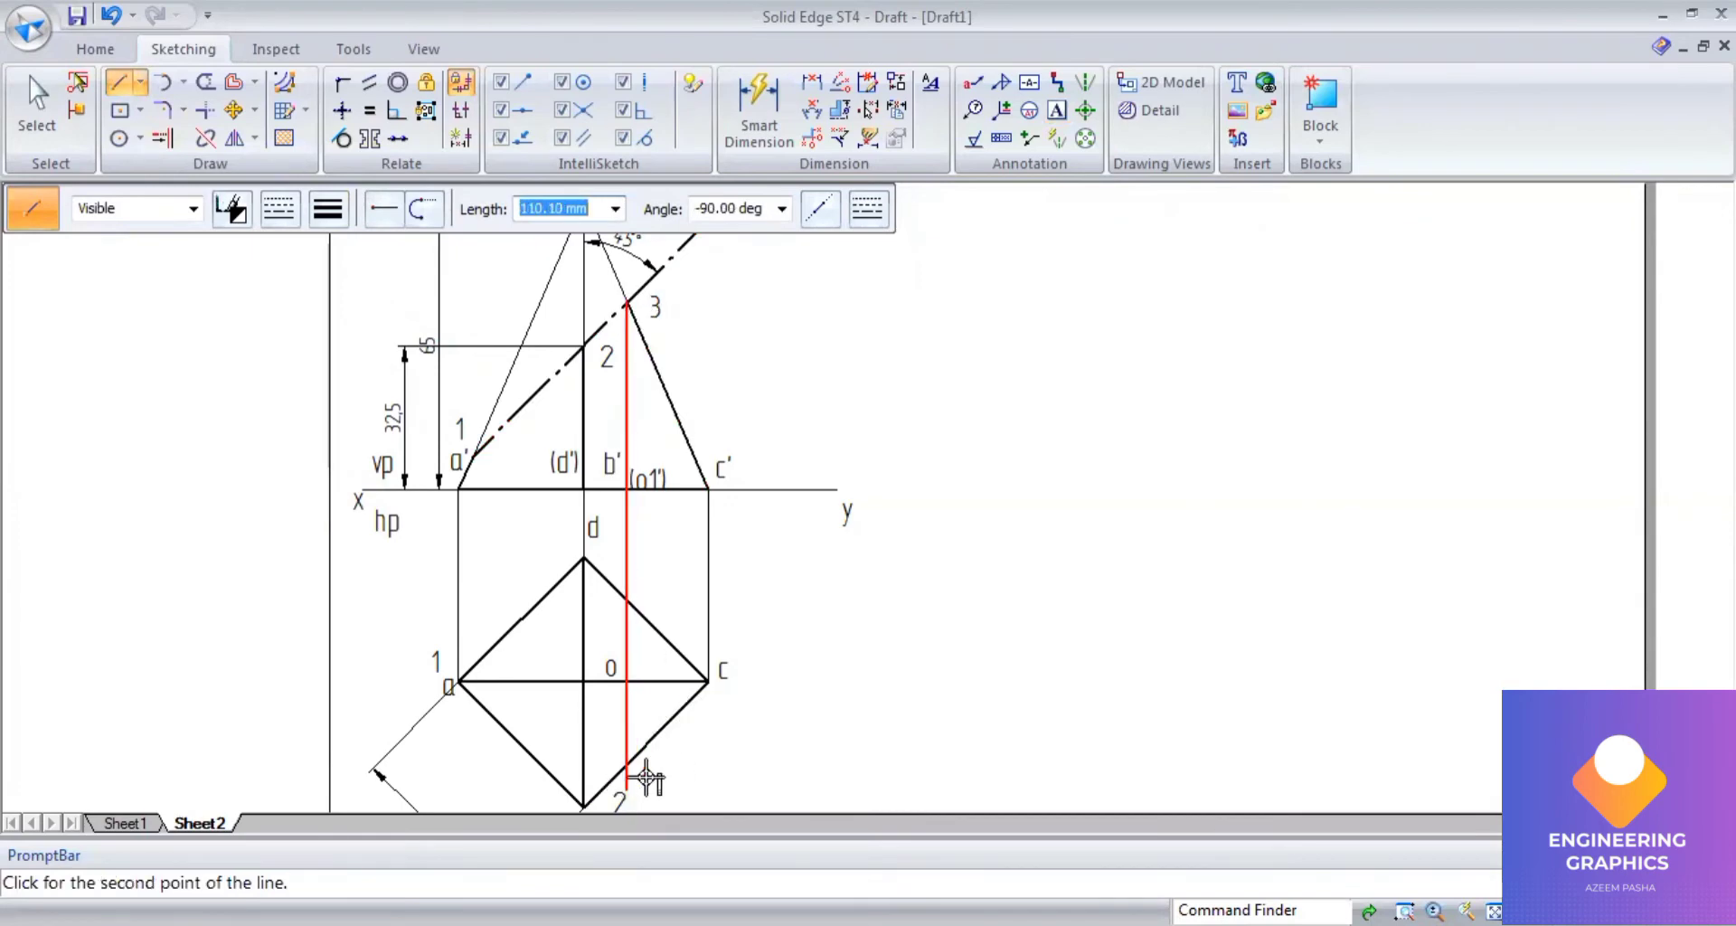
{"action": "left_click", "coordinate": [627, 789]}
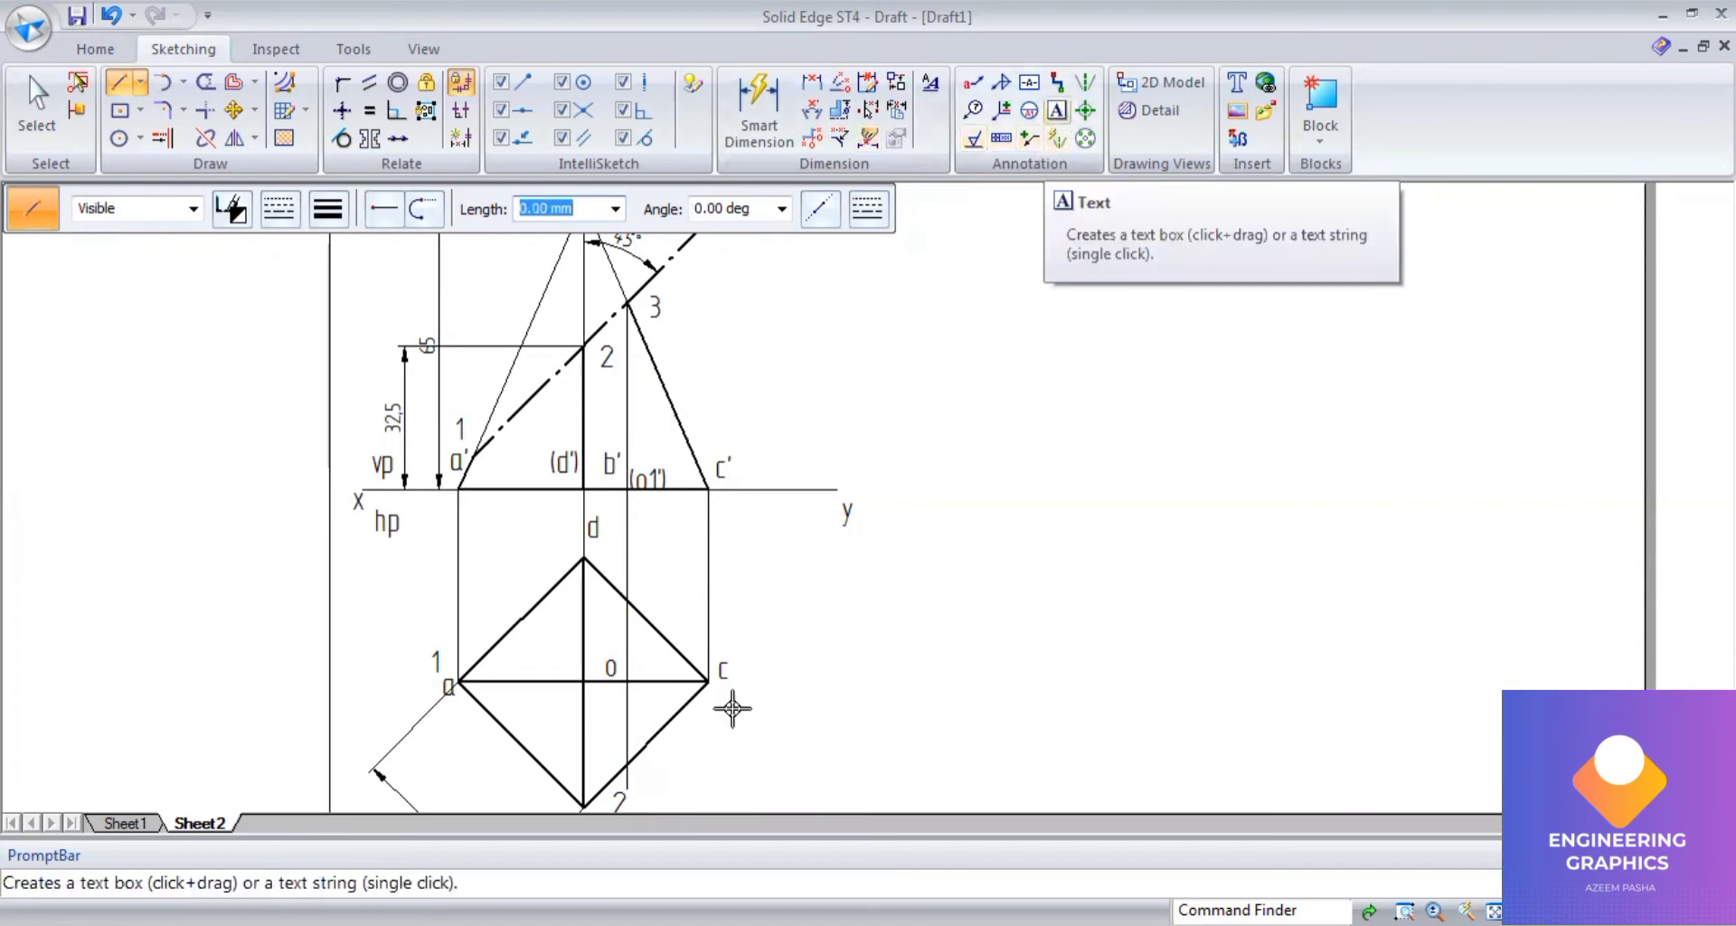
Label the projection line's lower and upper crossings with the top-view square 3 and 4, and add a 4 beside front-view point 3.
{"action": "left_click", "coordinate": [653, 758]}
{"action": "type", "text": "3"}
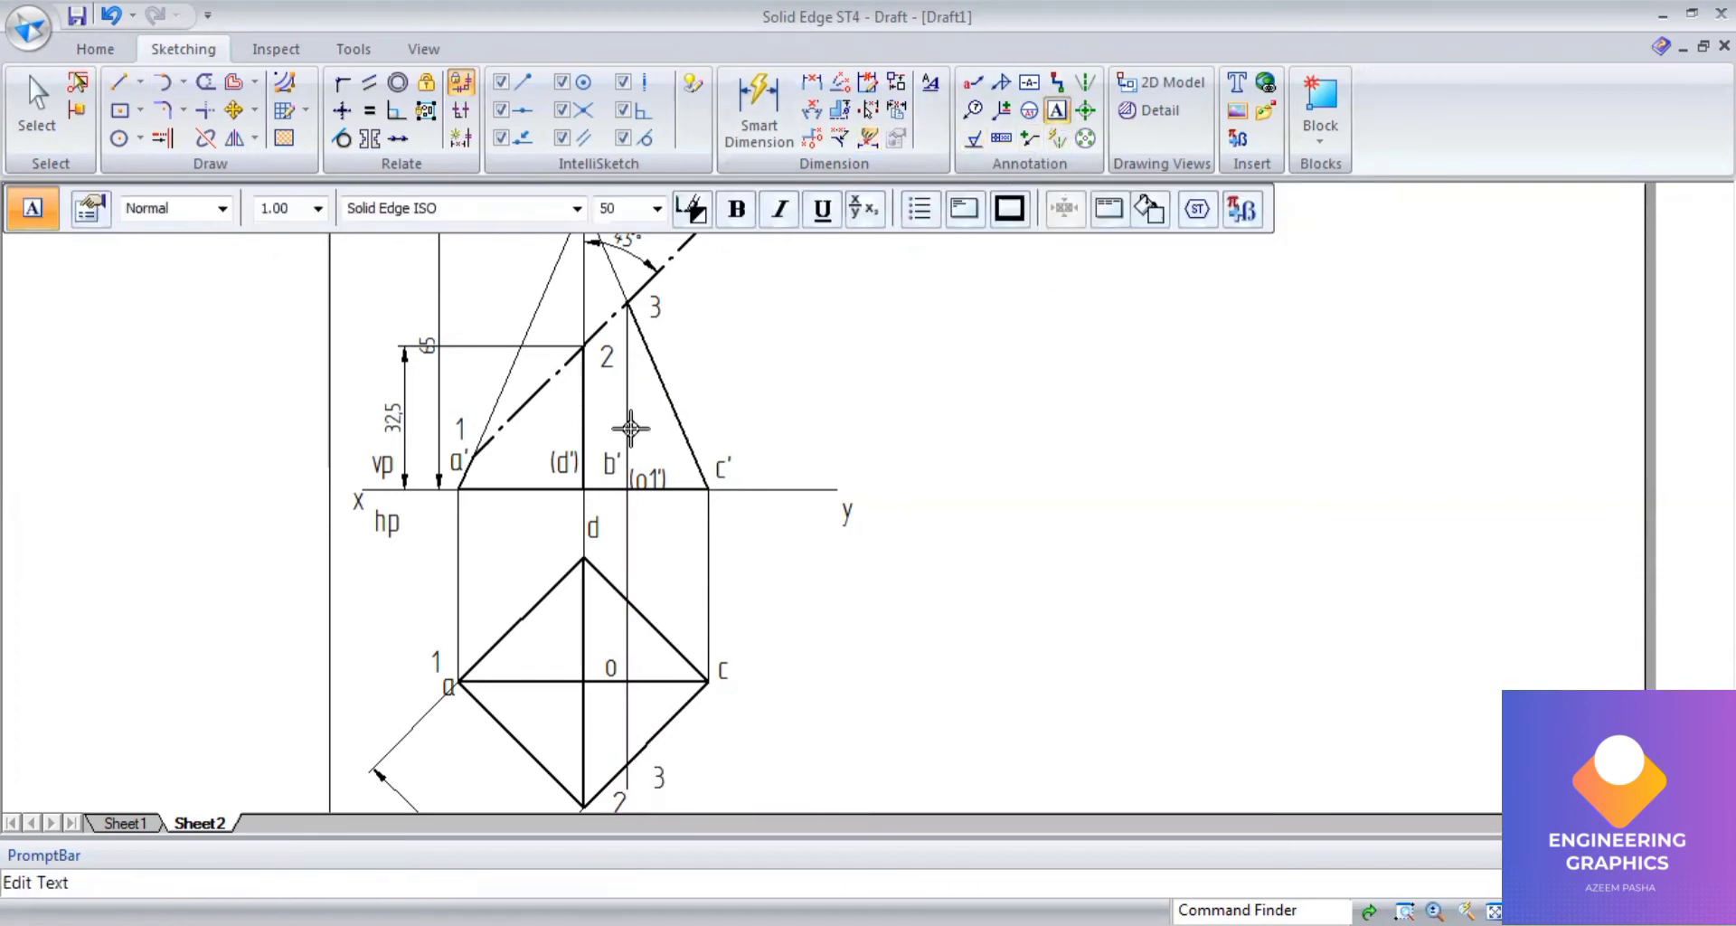
{"action": "left_click", "coordinate": [638, 256]}
{"action": "type", "text": "4"}
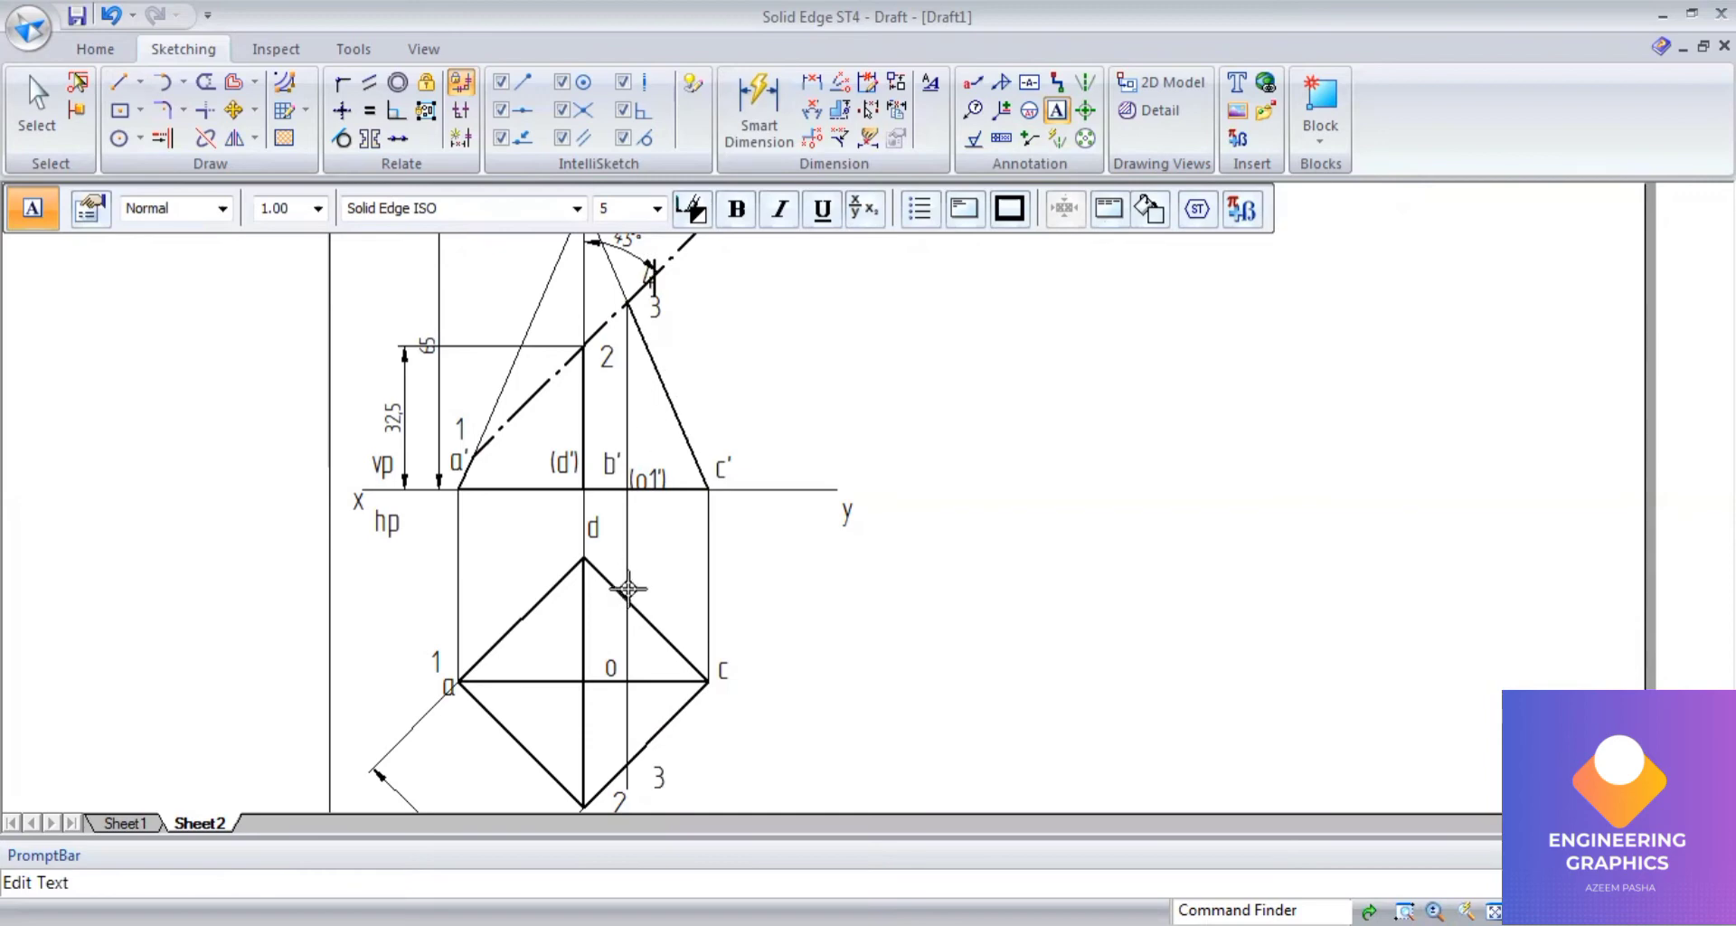
{"action": "left_click", "coordinate": [639, 575]}
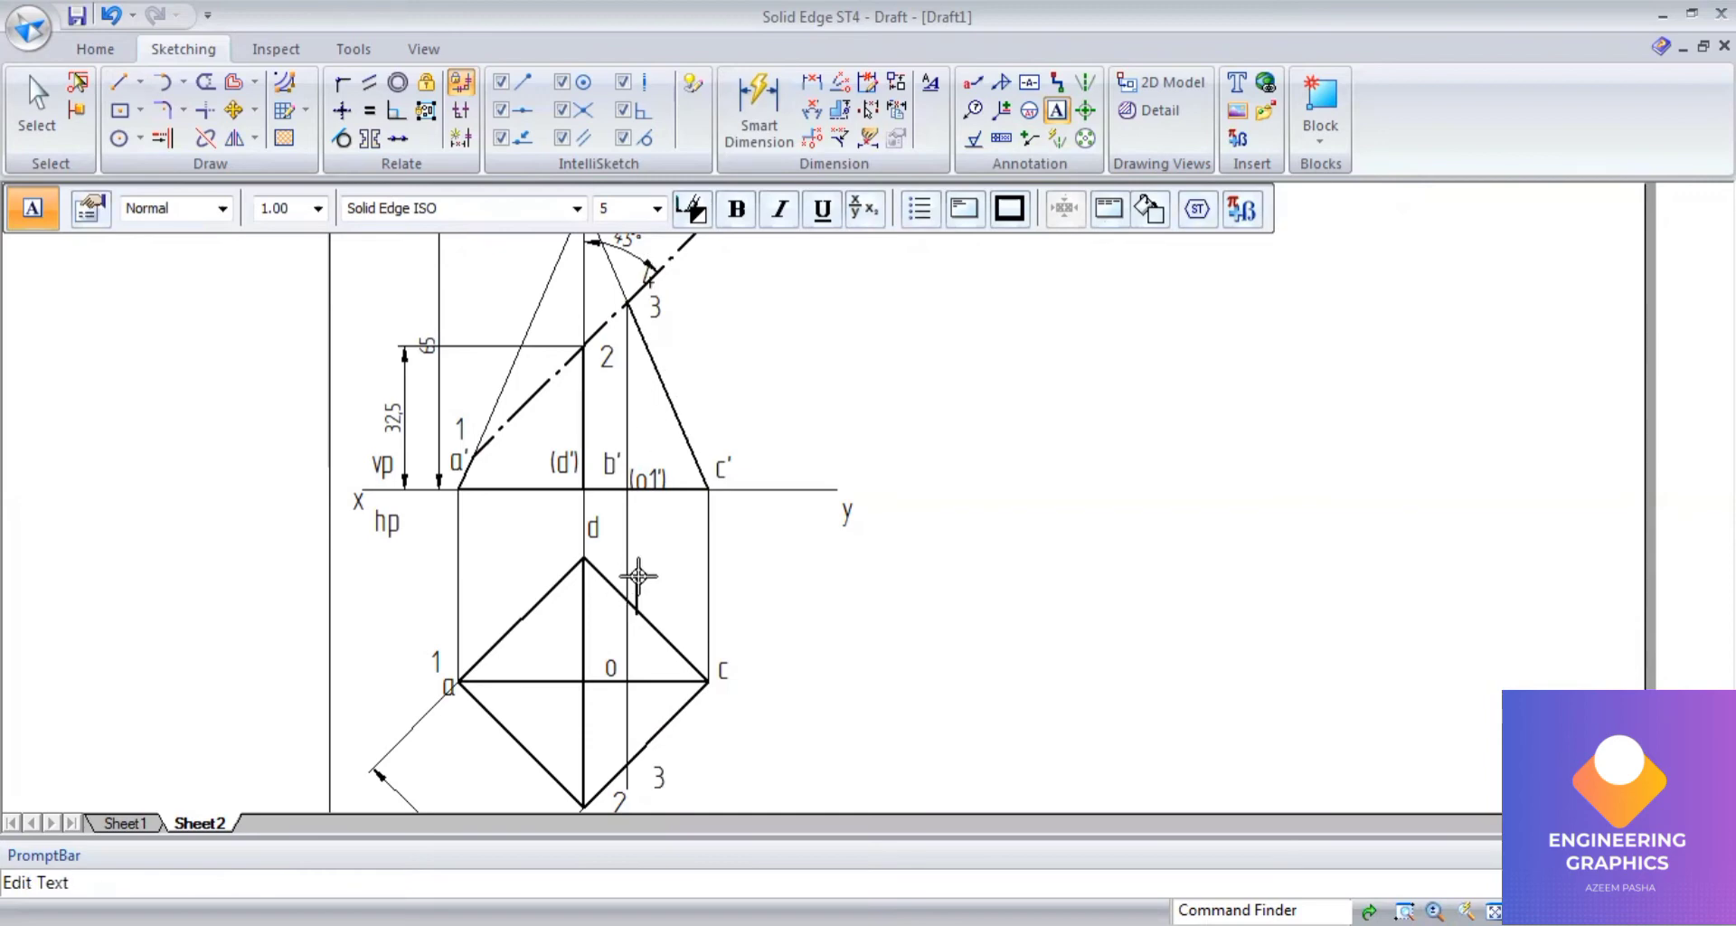
{"action": "type", "text": "4"}
Add a label 5 beside the axis cut point in the front view and beside corner d in the top view.
{"action": "left_click", "coordinate": [564, 291]}
{"action": "type", "text": "5"}
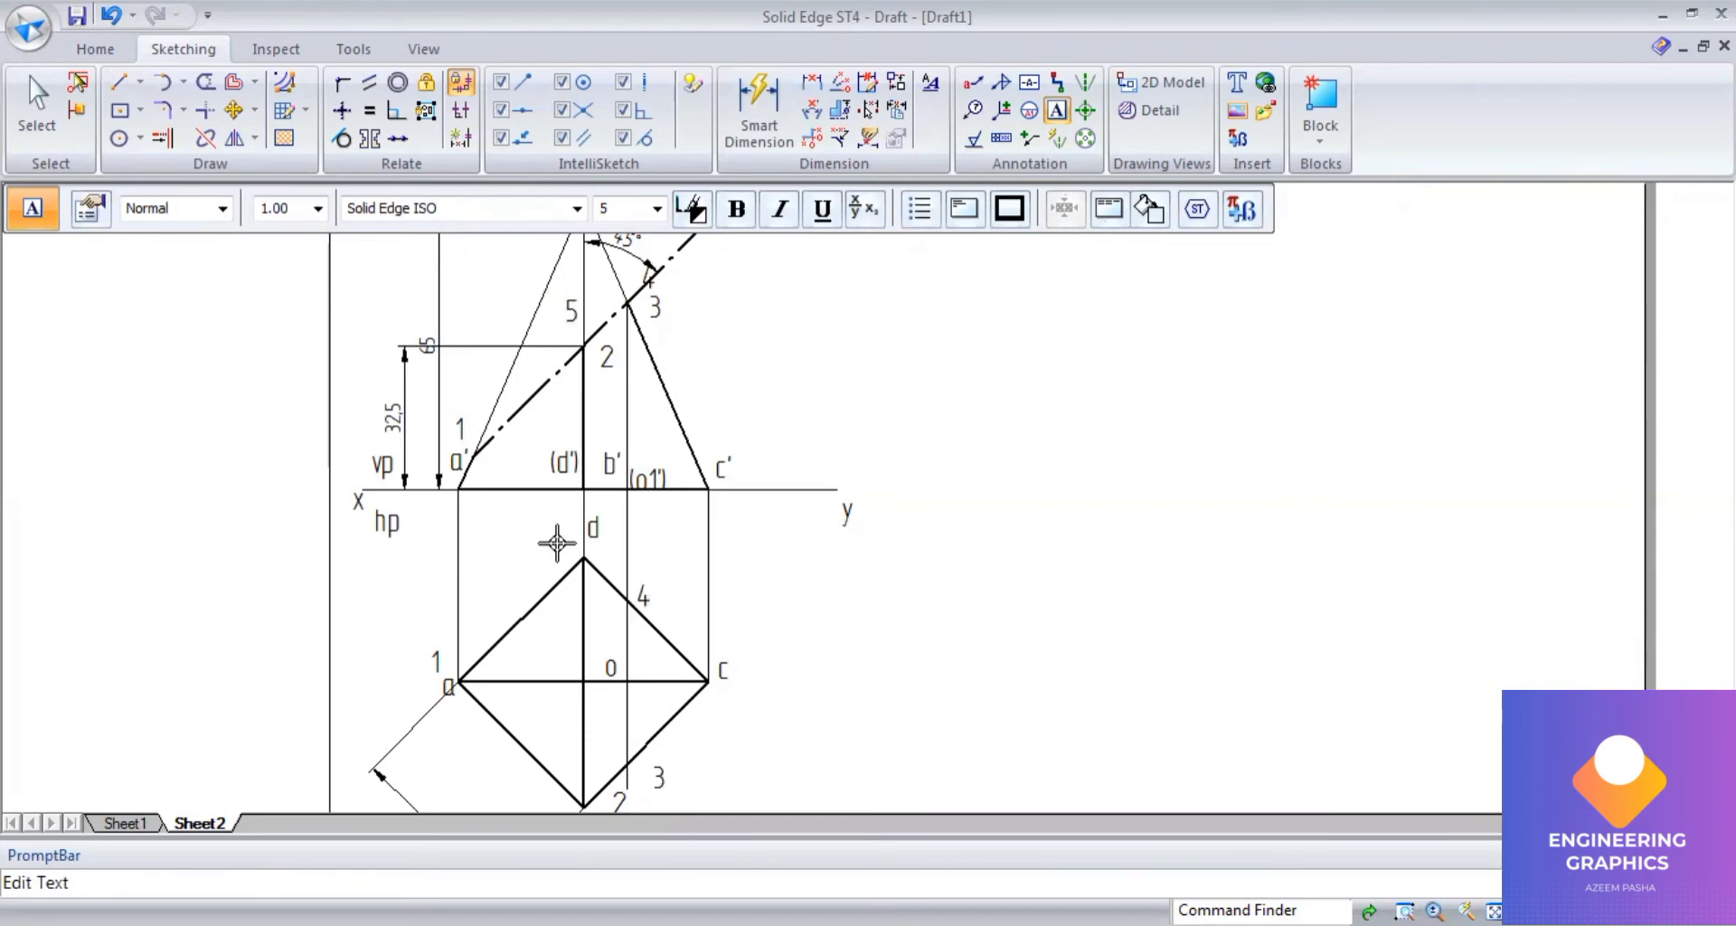
{"action": "left_click", "coordinate": [552, 516]}
{"action": "type", "text": "5"}
Compare the numbering with the Problem 19 figure in the reference PDF and undo the projection line with its labels.
{"action": "key", "text": "alt+Tab"}
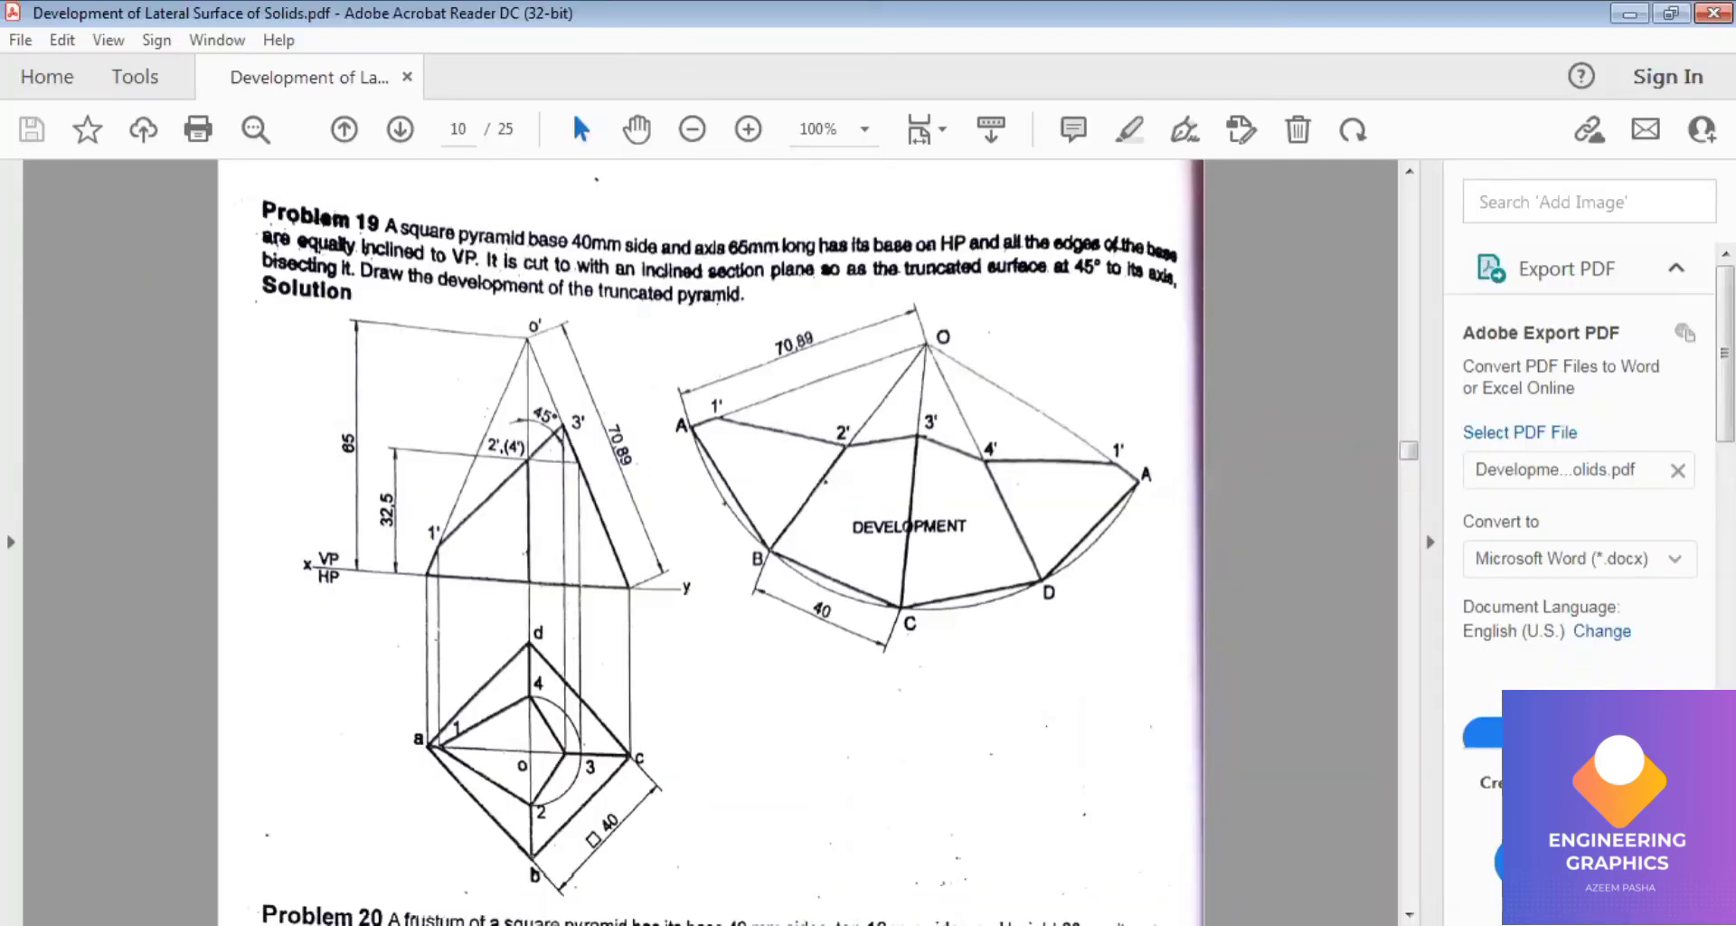
{"action": "key", "text": "alt+Tab"}
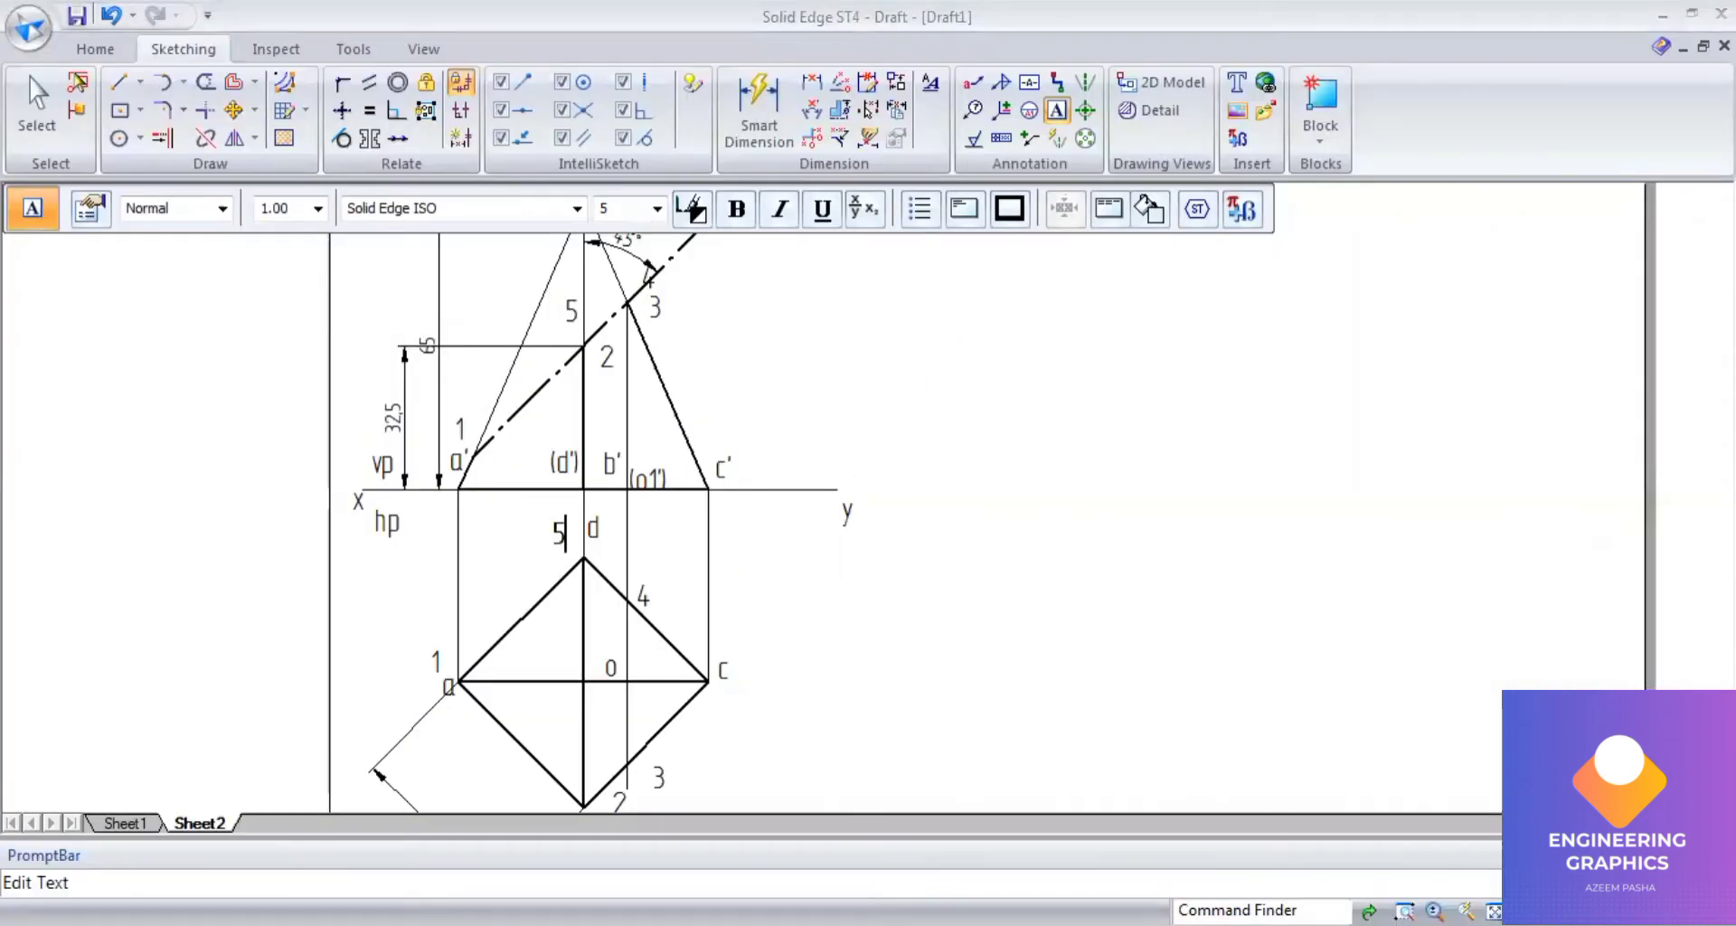
{"action": "key", "text": "alt+Tab"}
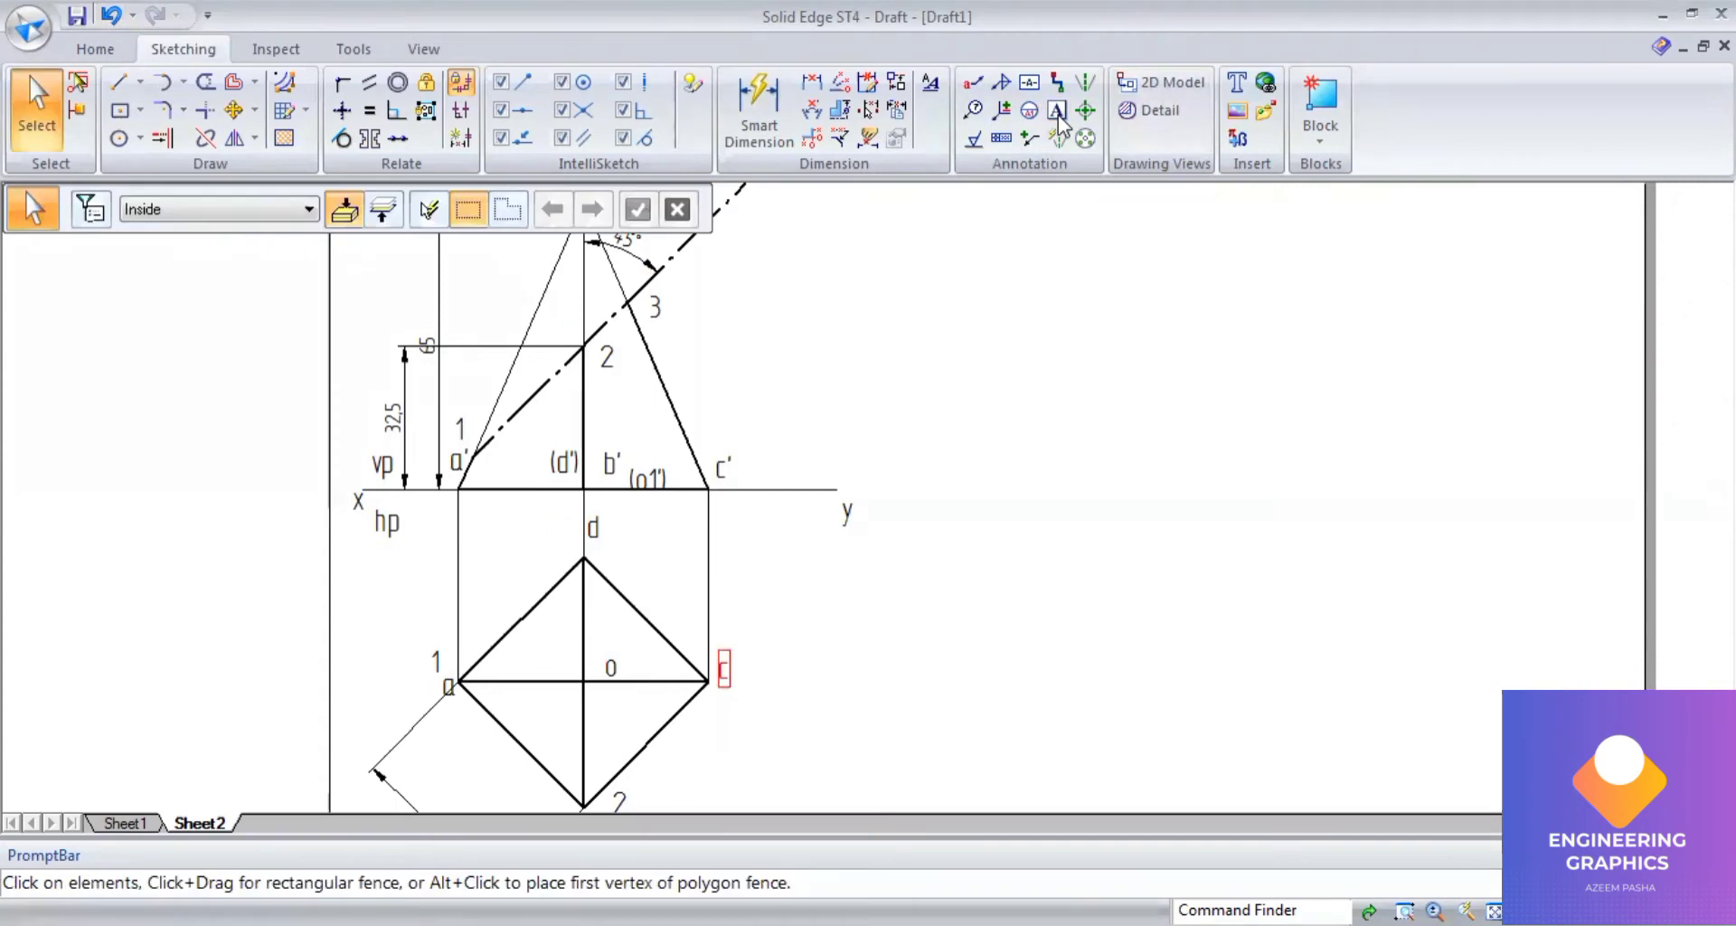
Label top-view corner c as 3 and corner d as 4, and add a 4 beside the axis cut point in the front view.
{"action": "left_click", "coordinate": [1056, 115]}
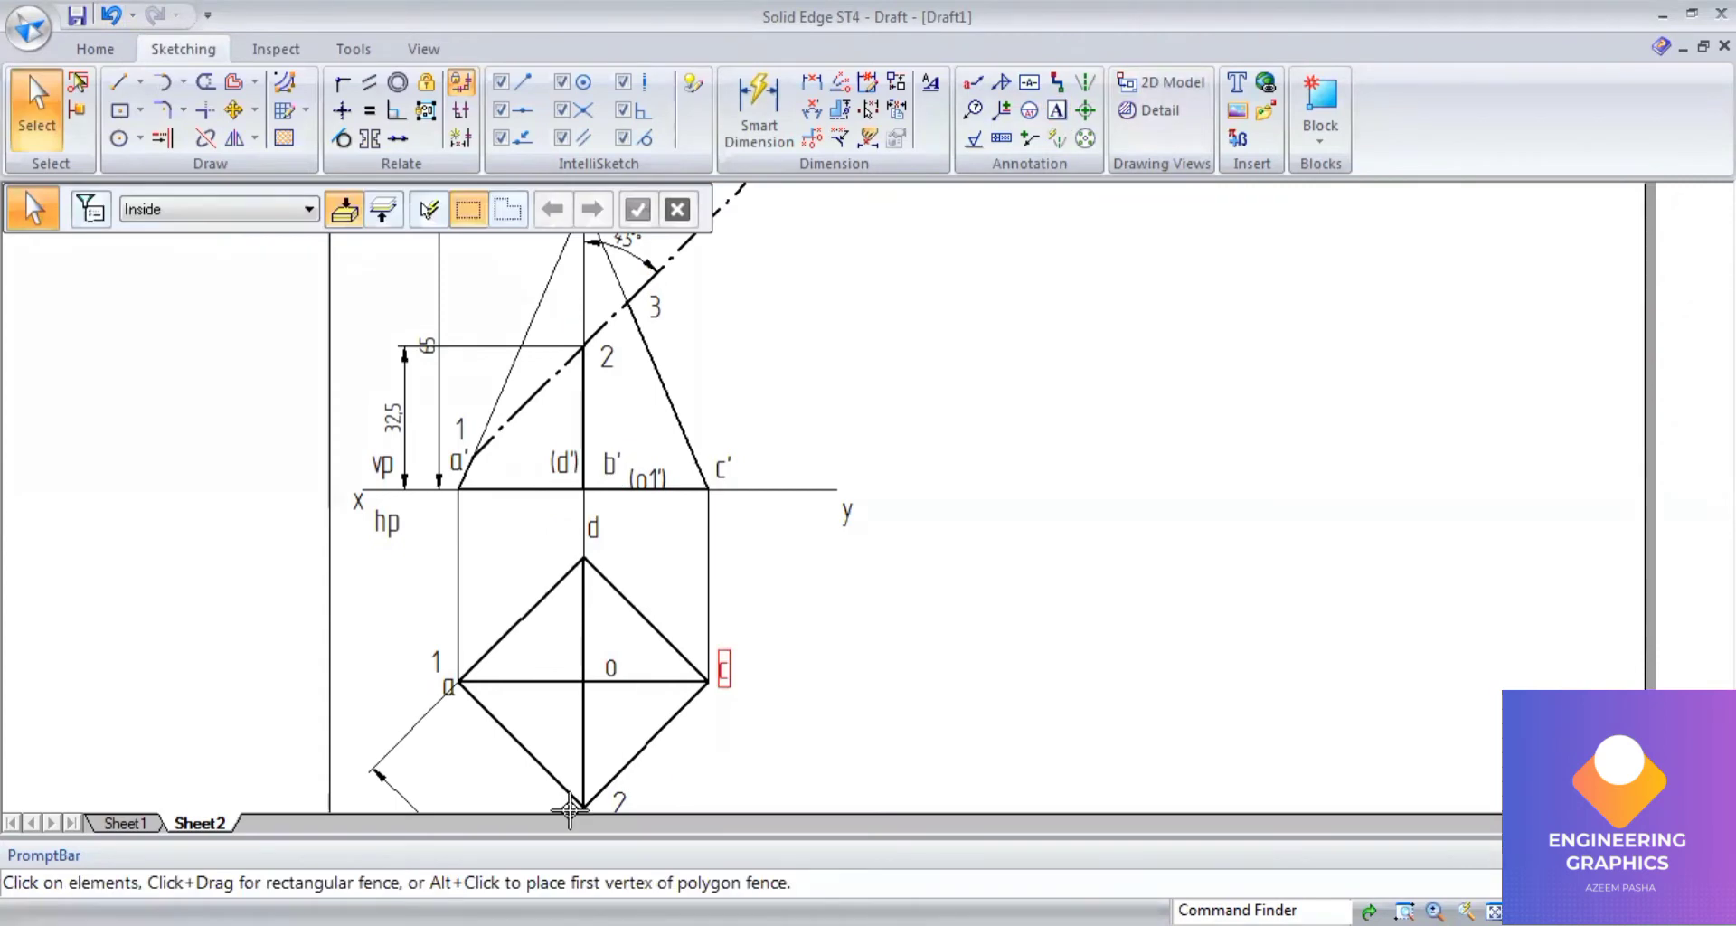
{"action": "left_click", "coordinate": [726, 658]}
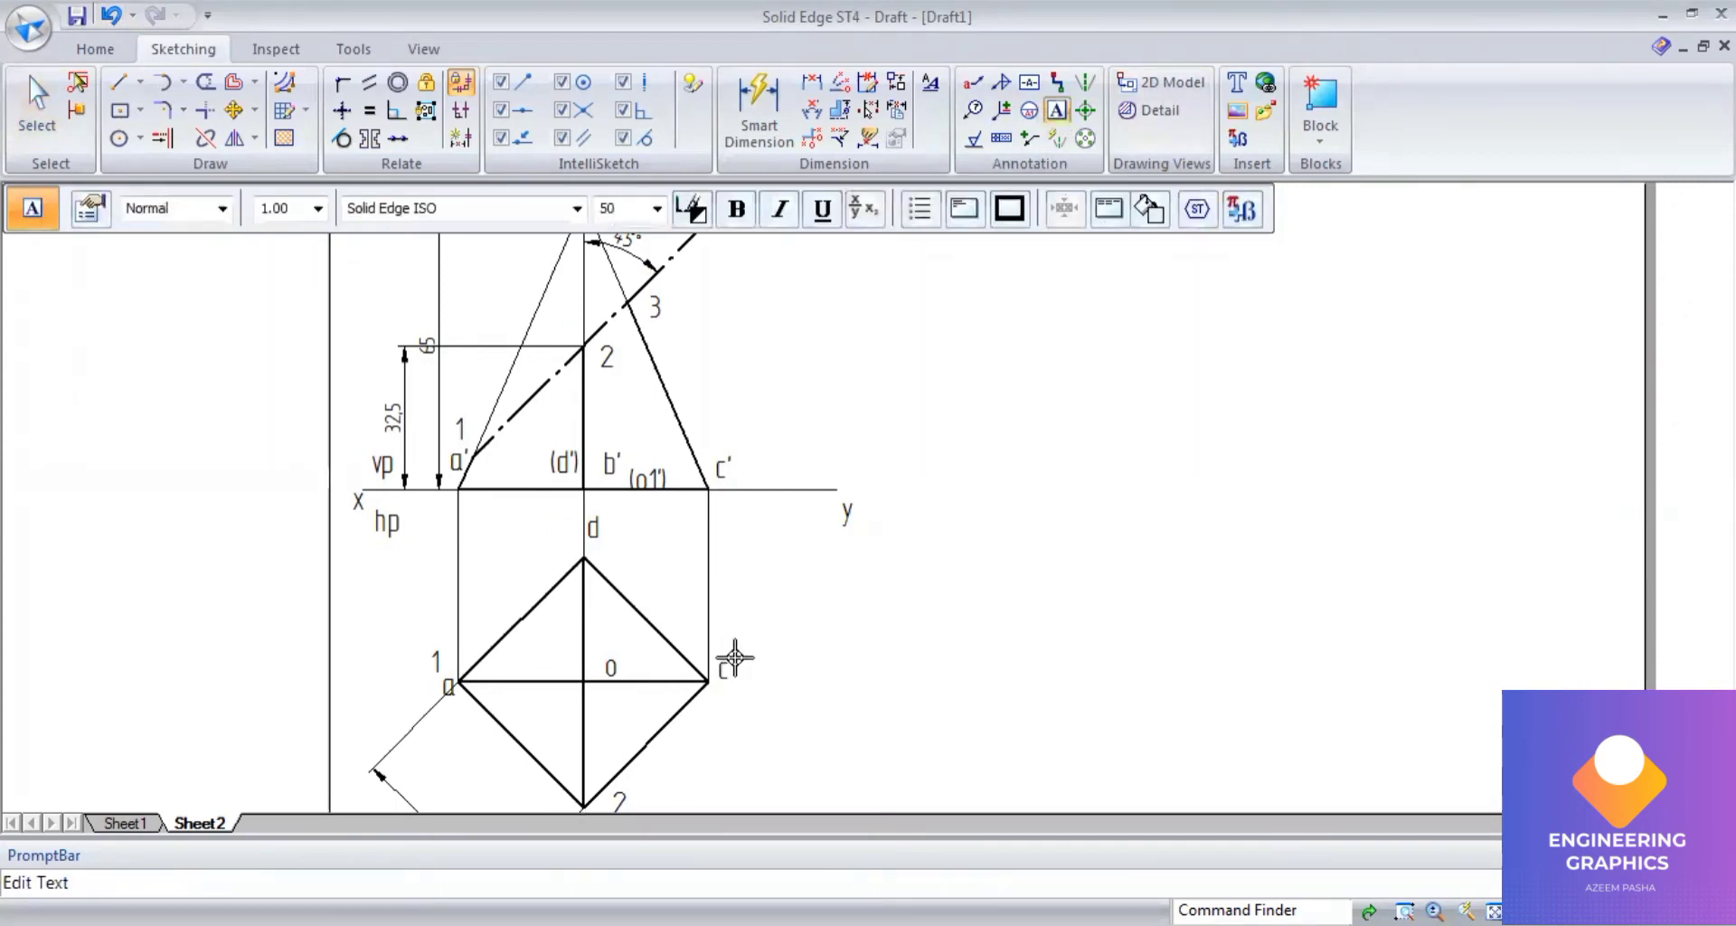
{"action": "type", "text": "3"}
{"action": "left_click", "coordinate": [610, 533]}
{"action": "type", "text": "4"}
{"action": "left_click", "coordinate": [562, 294]}
{"action": "type", "text": "4"}
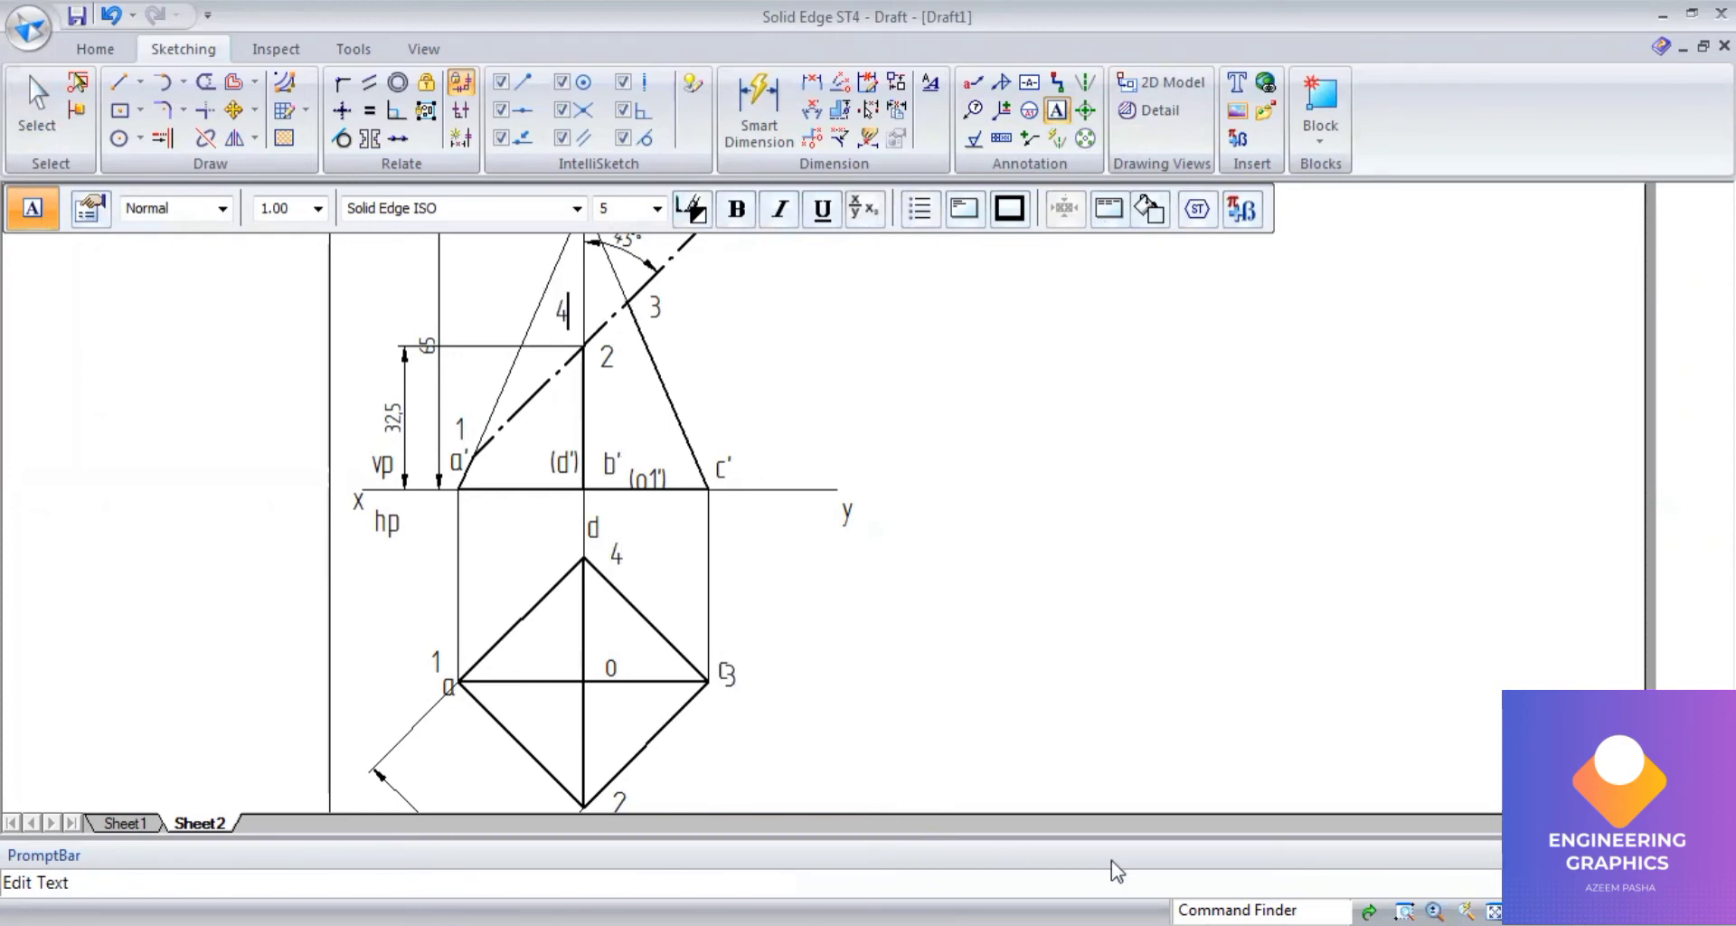
{"action": "left_click", "coordinate": [1494, 911]}
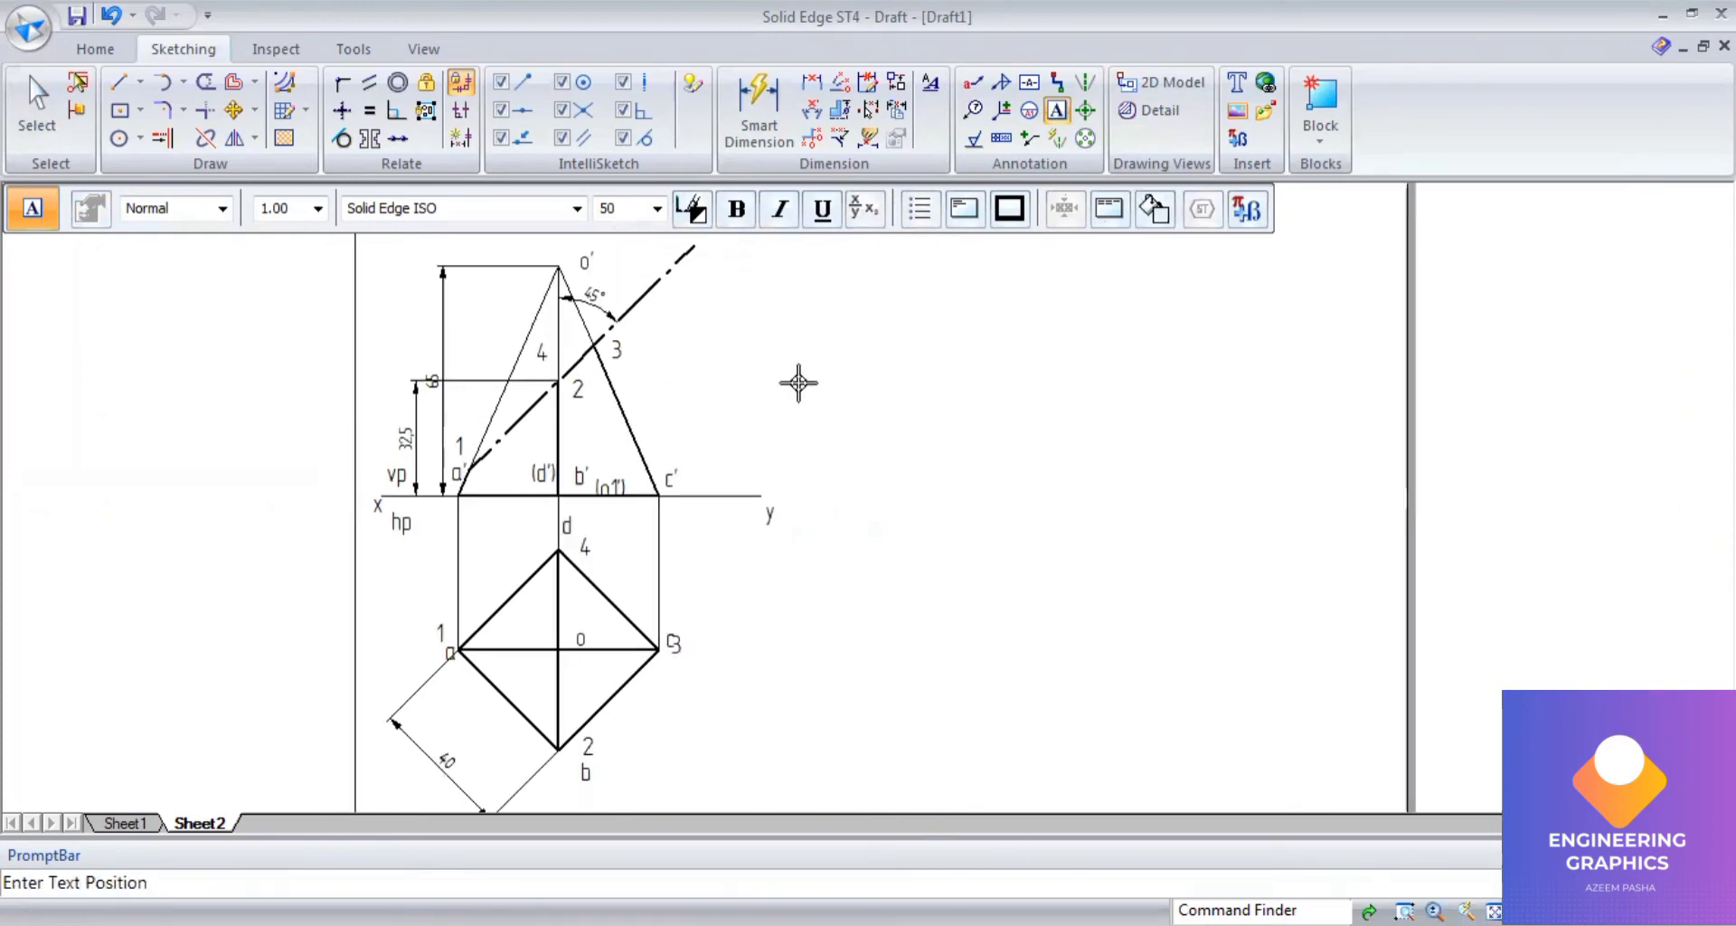
{"action": "left_click", "coordinate": [764, 135]}
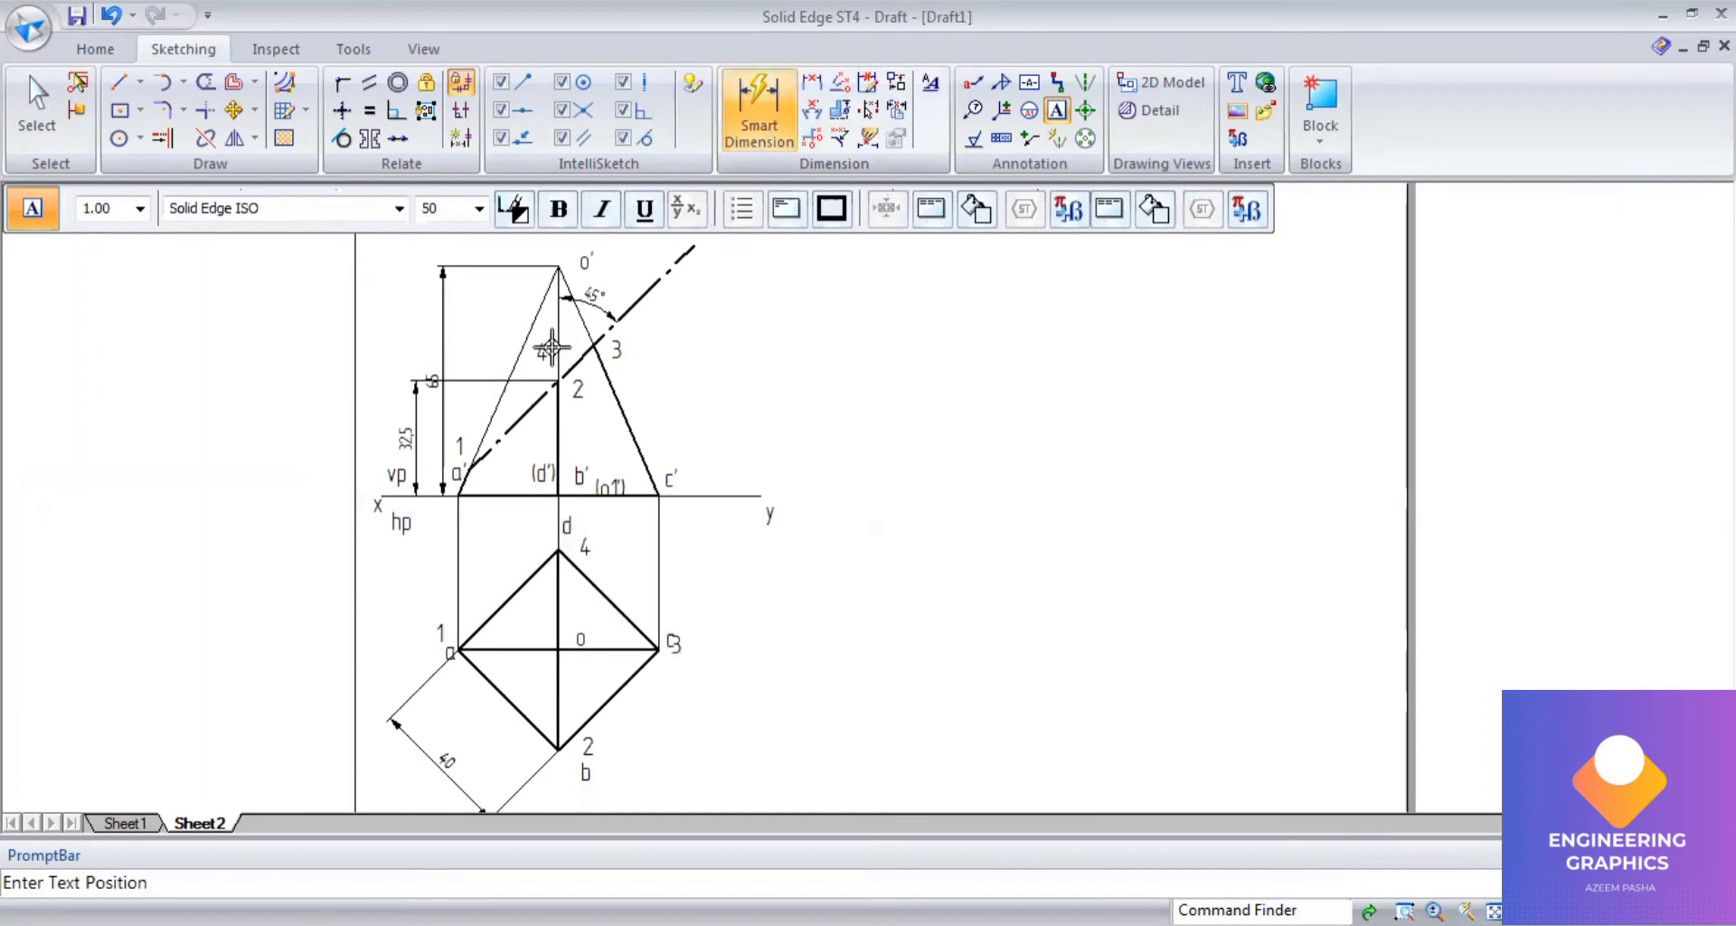
{"action": "scroll", "coordinate": [577, 315], "scroll_direction": "up", "scroll_amount": 1}
{"action": "scroll", "coordinate": [577, 315], "scroll_direction": "down", "scroll_amount": 1}
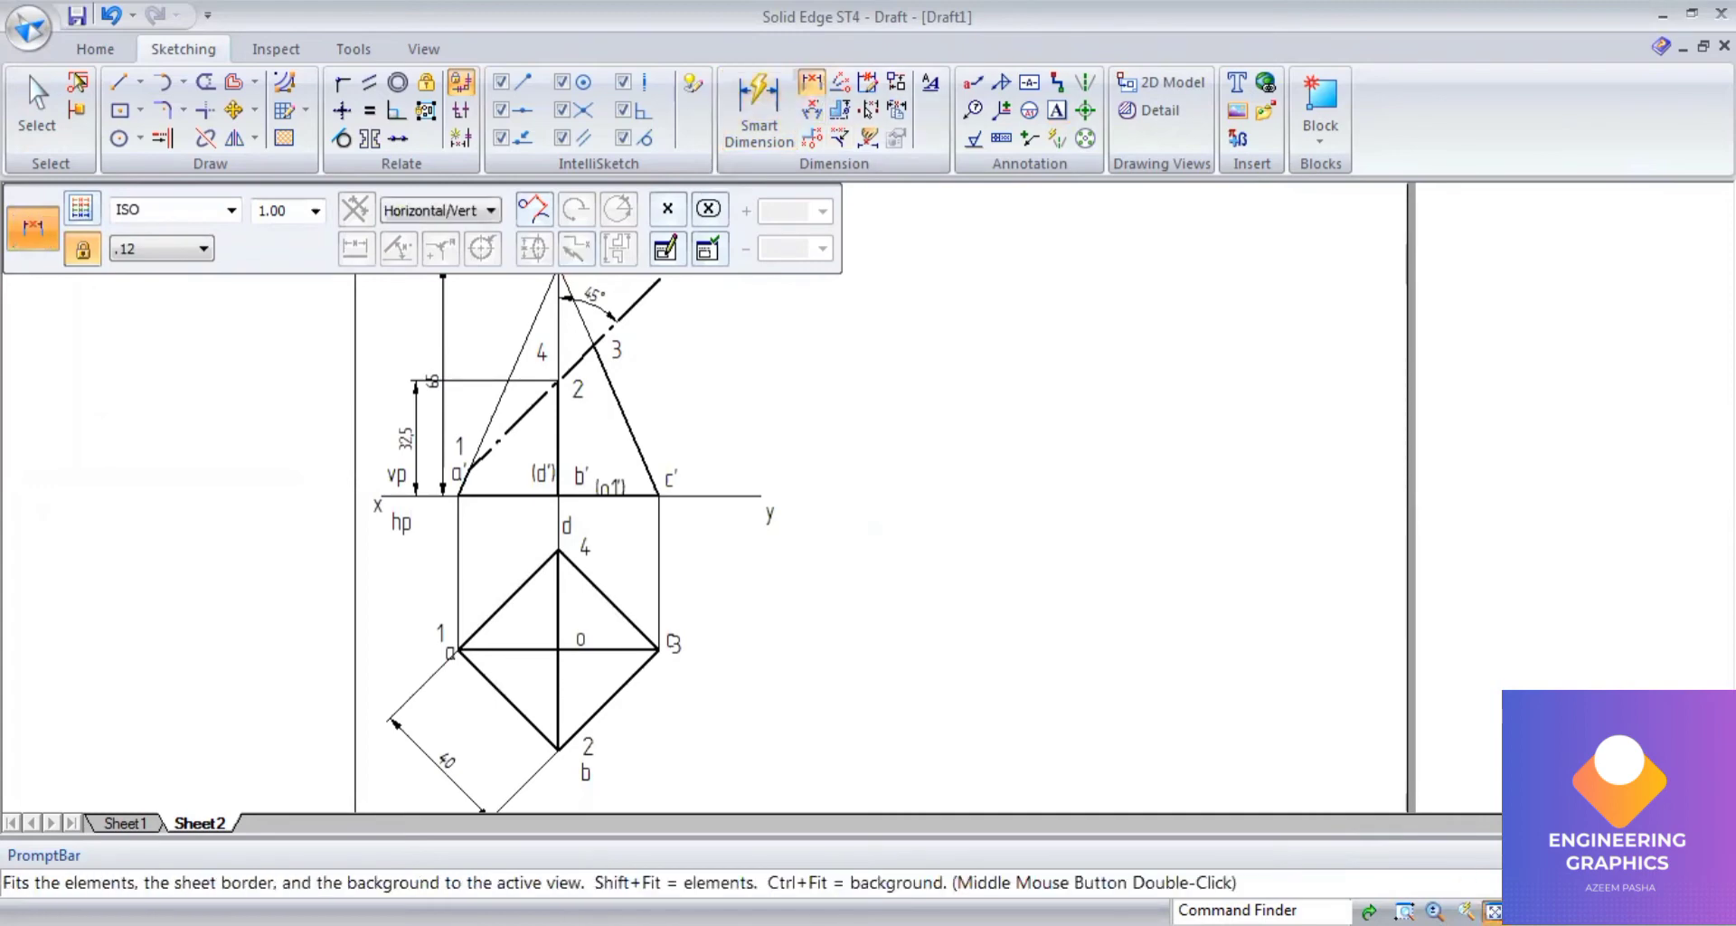
{"action": "left_click_drag", "start_coordinate": [457, 188], "coordinate": [486, 112]}
{"action": "scroll", "coordinate": [585, 245], "scroll_direction": "up", "scroll_amount": 2}
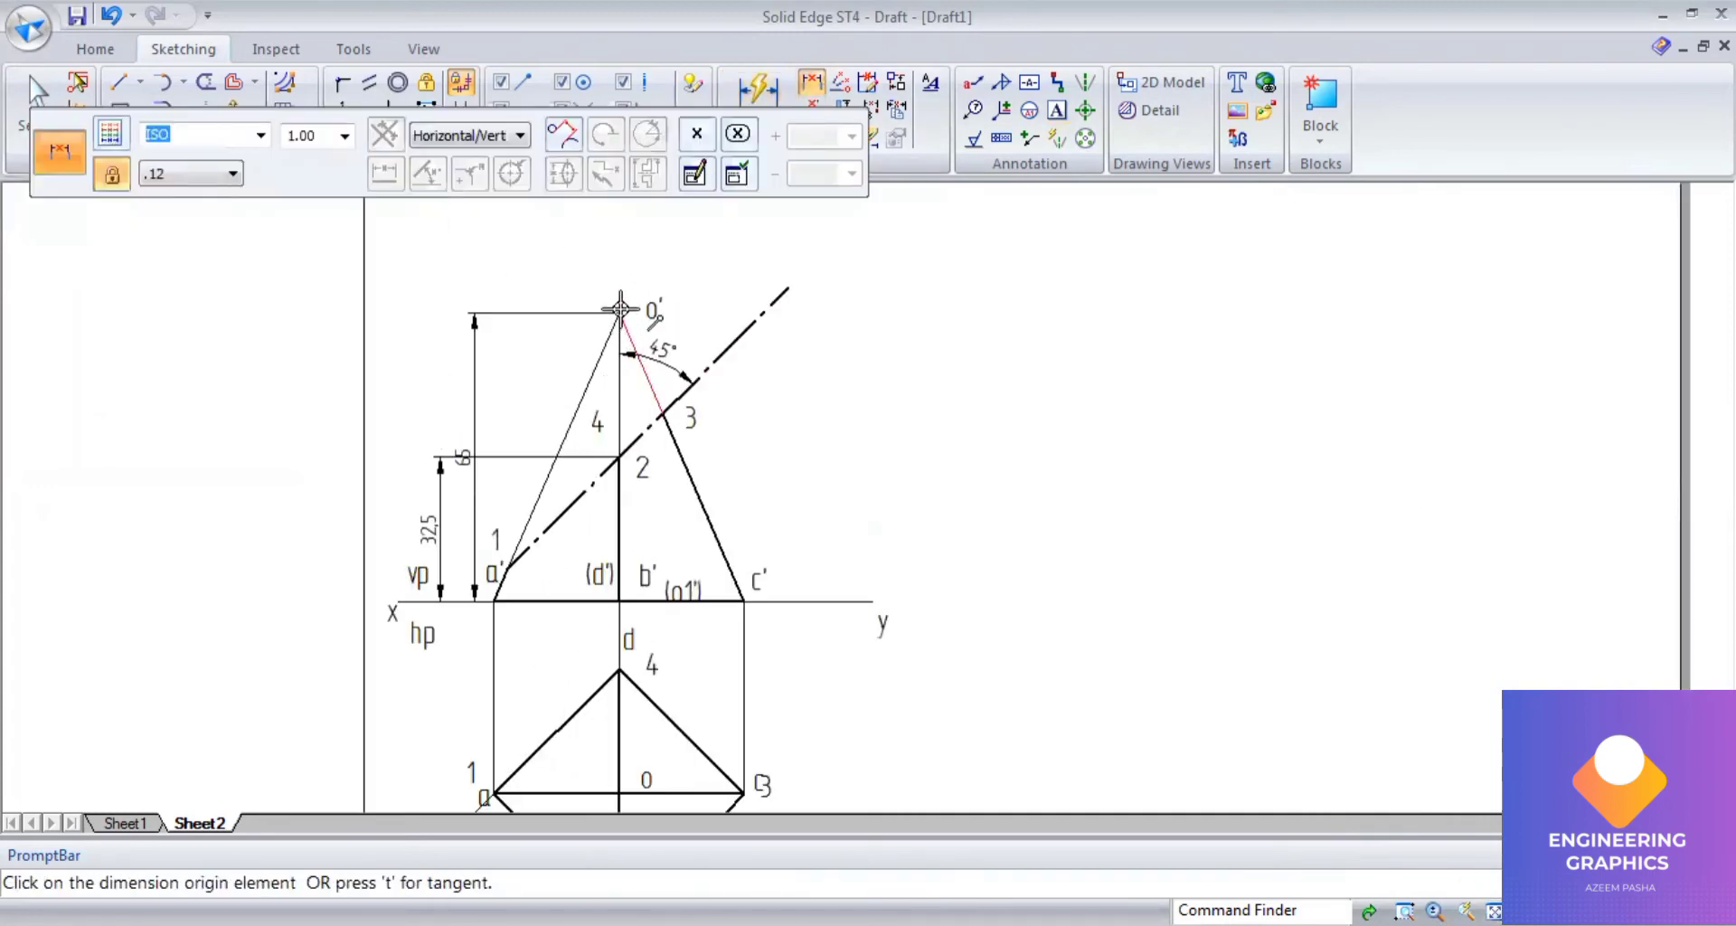
{"action": "left_click", "coordinate": [620, 309]}
{"action": "left_click", "coordinate": [746, 597]}
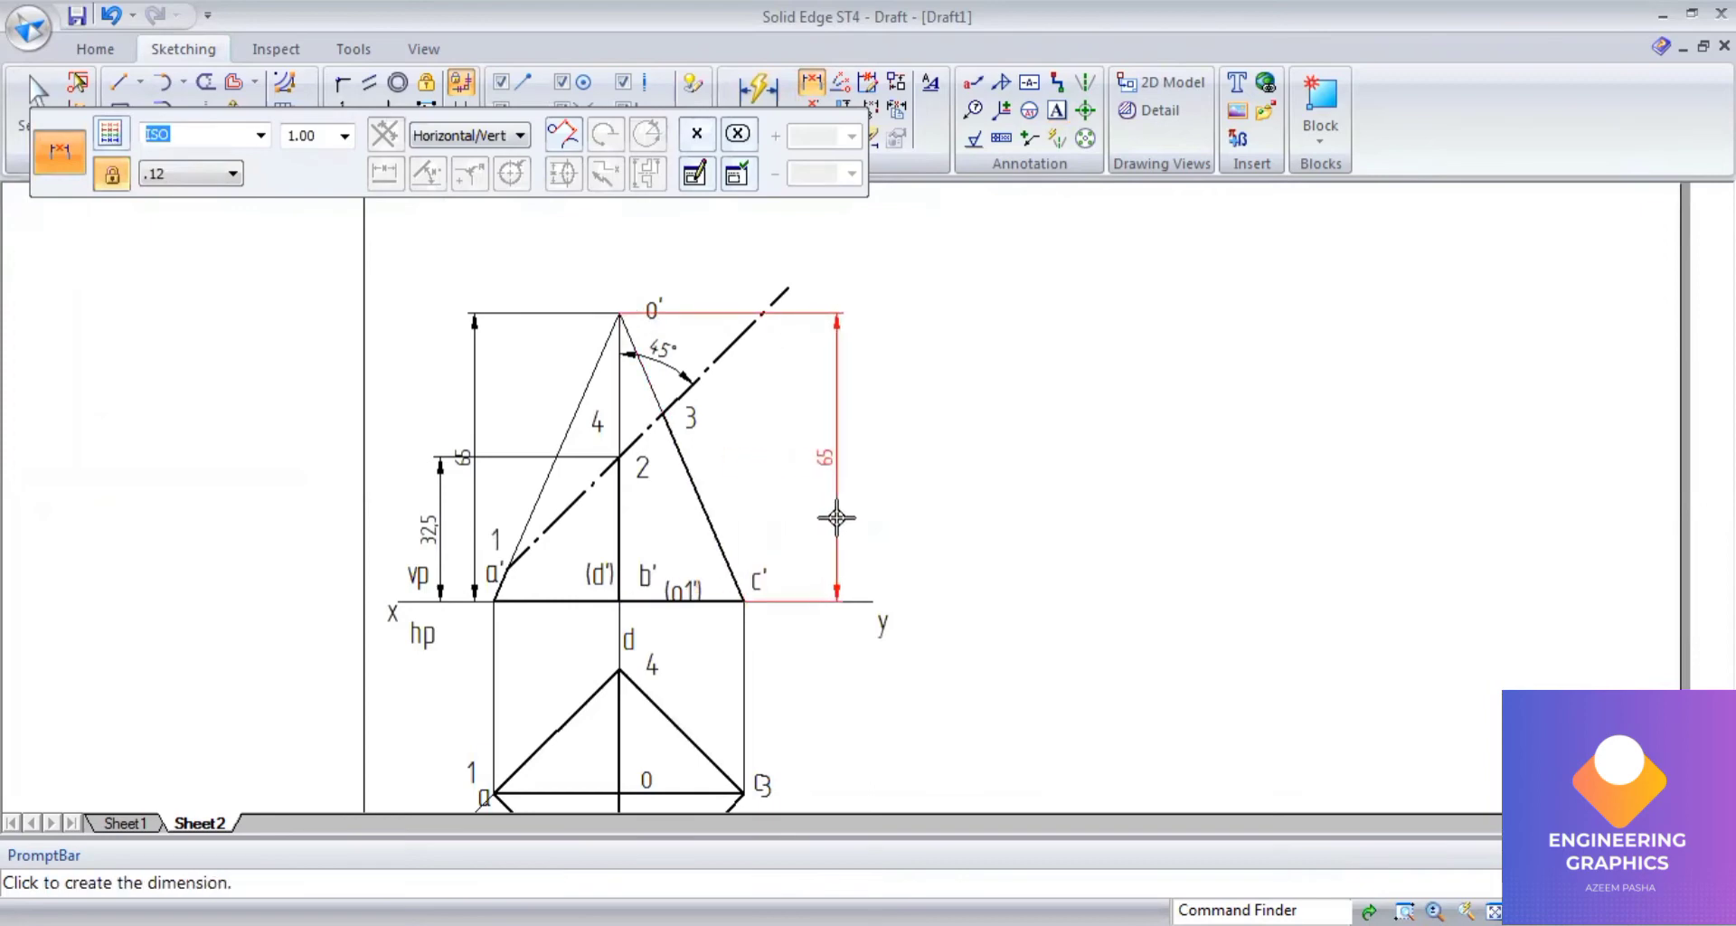
{"action": "right_click", "coordinate": [720, 368]}
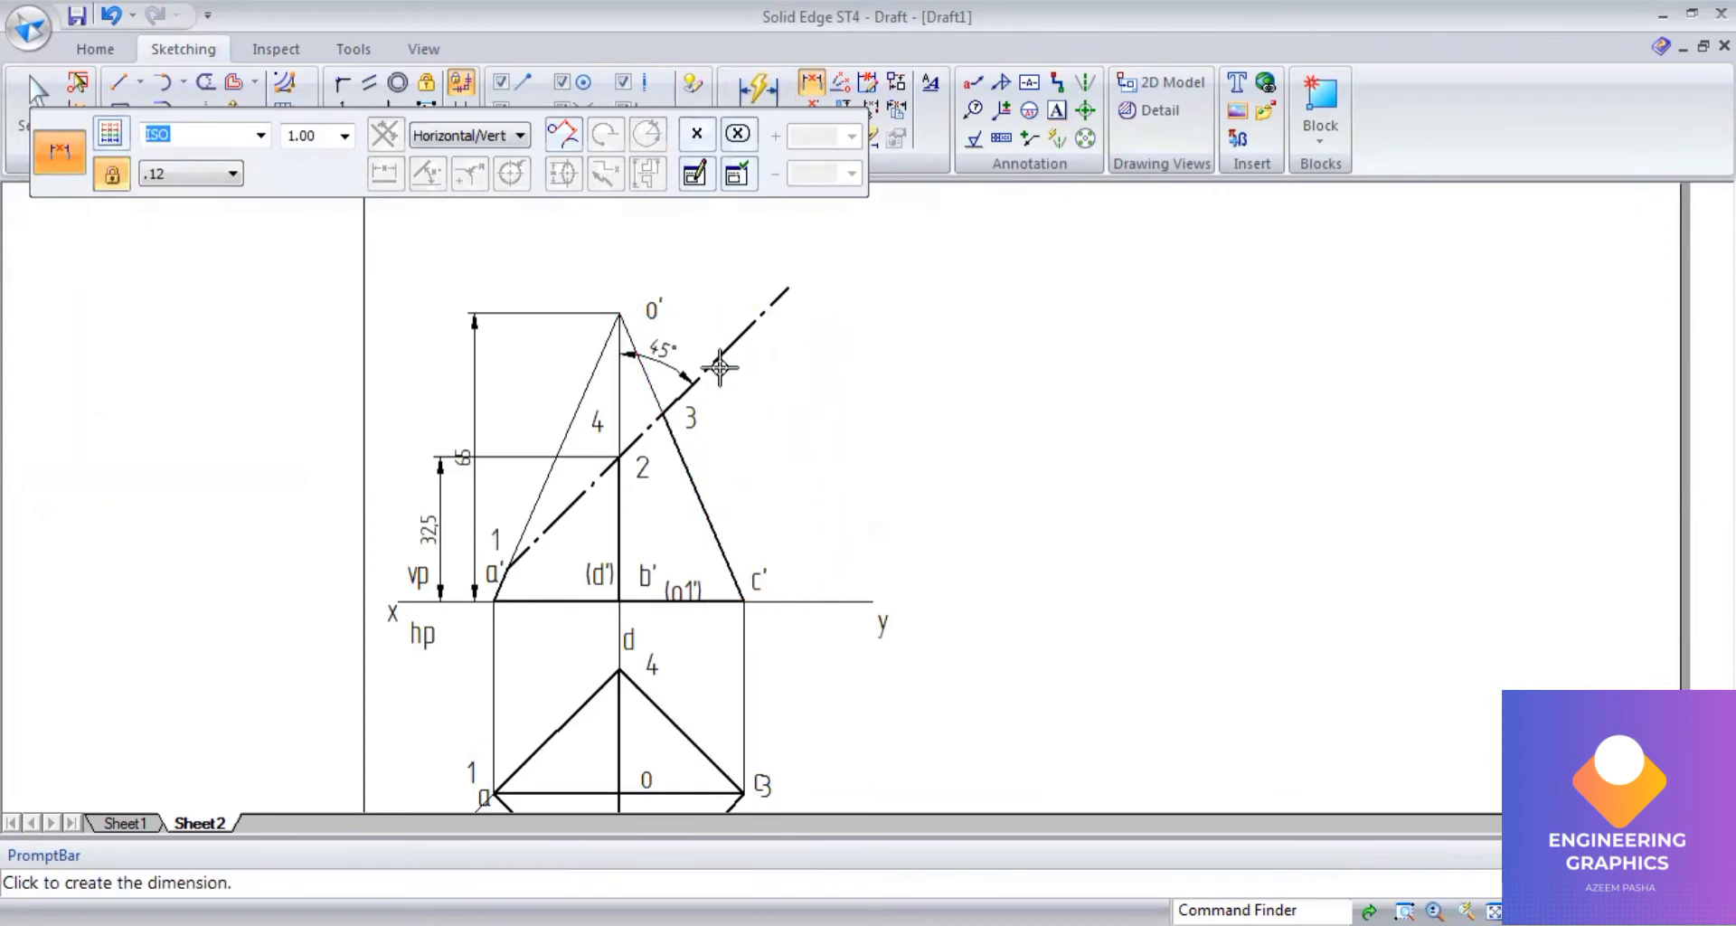
{"action": "left_click", "coordinate": [621, 310]}
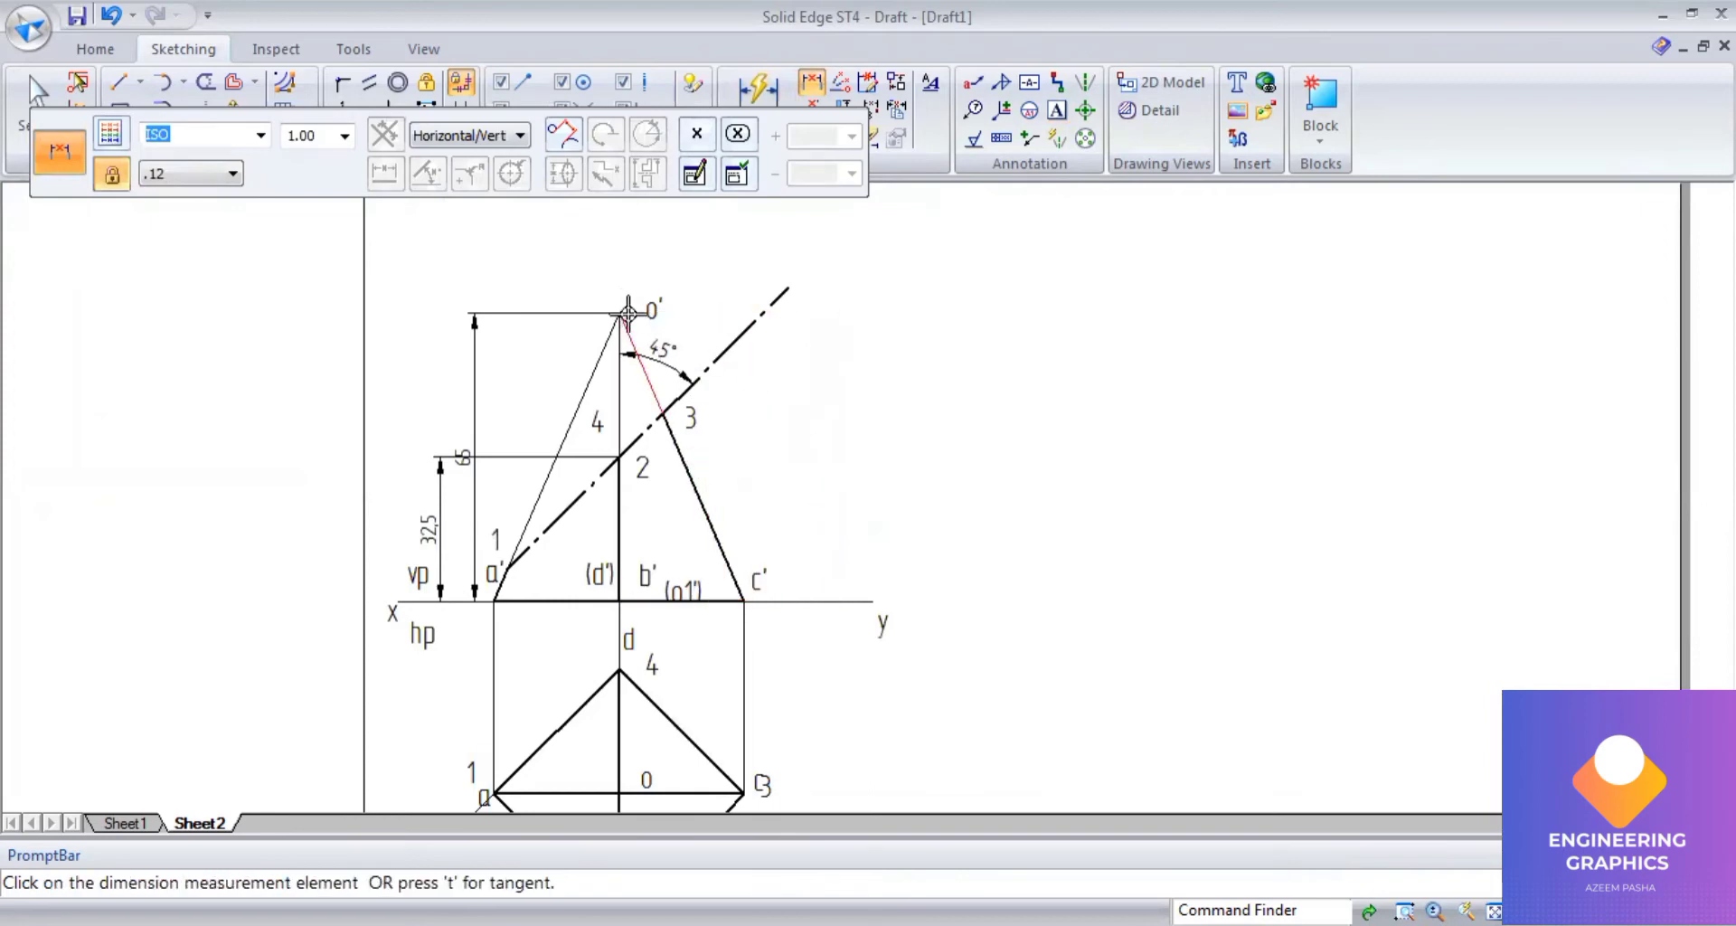
{"action": "left_click", "coordinate": [747, 595]}
{"action": "right_click", "coordinate": [790, 496]}
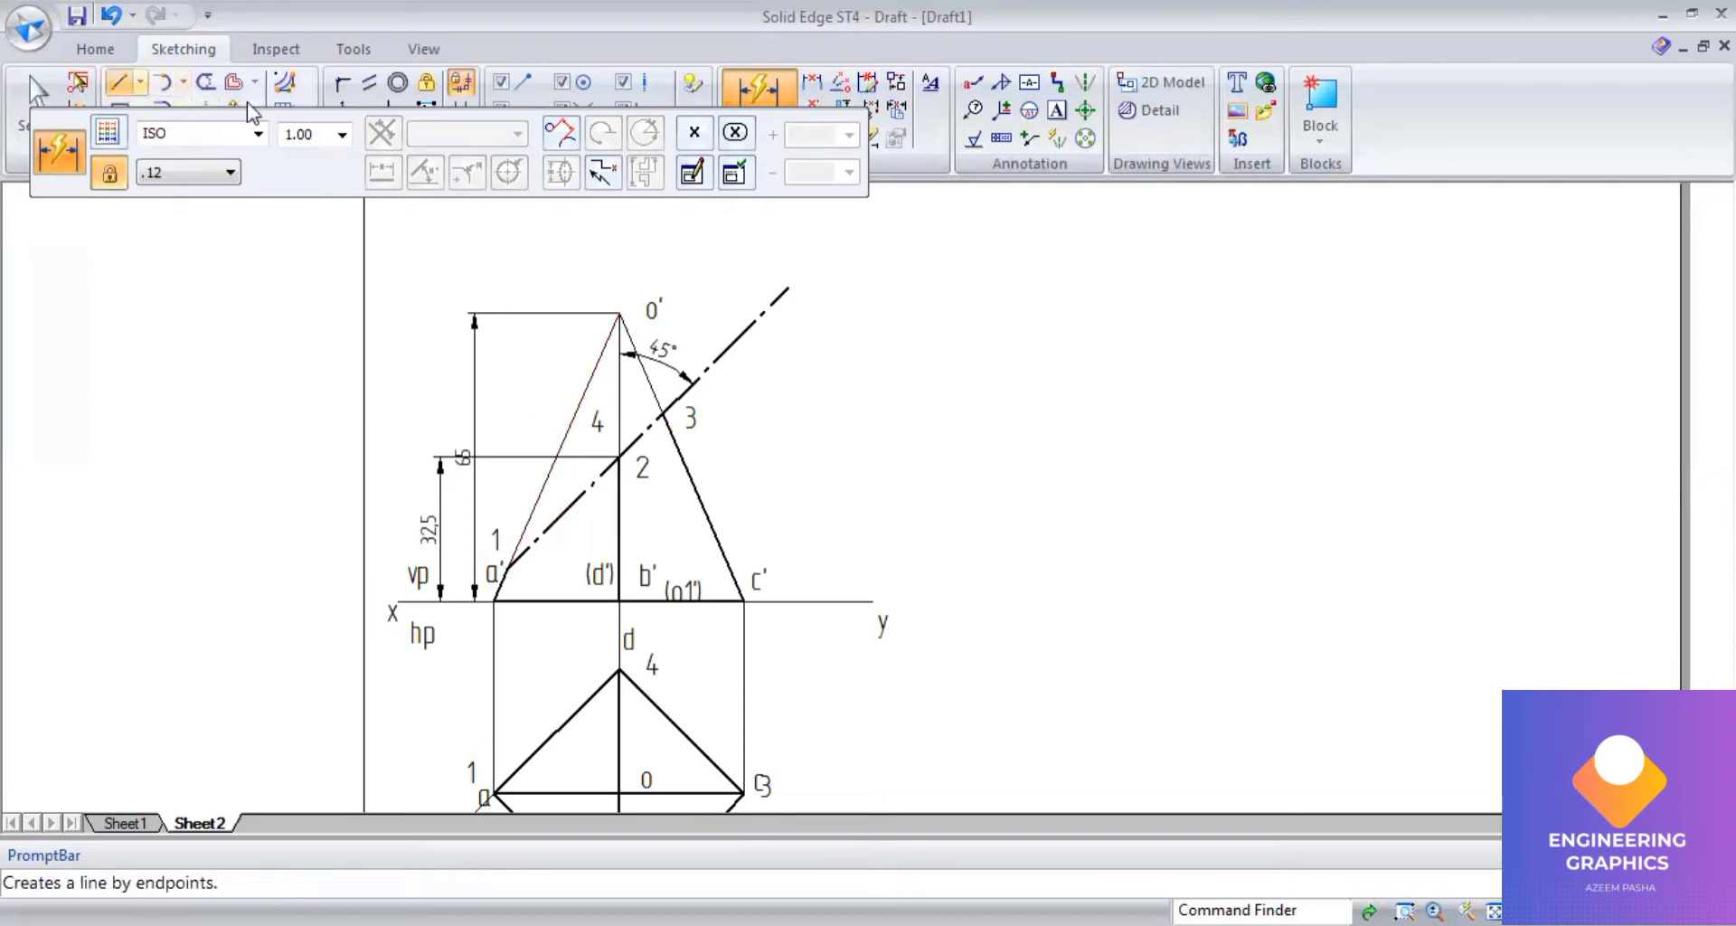
Draw a line along the front view's slant edge from apex o' to base corner c' and dimension its true length.
{"action": "left_click", "coordinate": [358, 136]}
{"action": "left_click", "coordinate": [372, 168]}
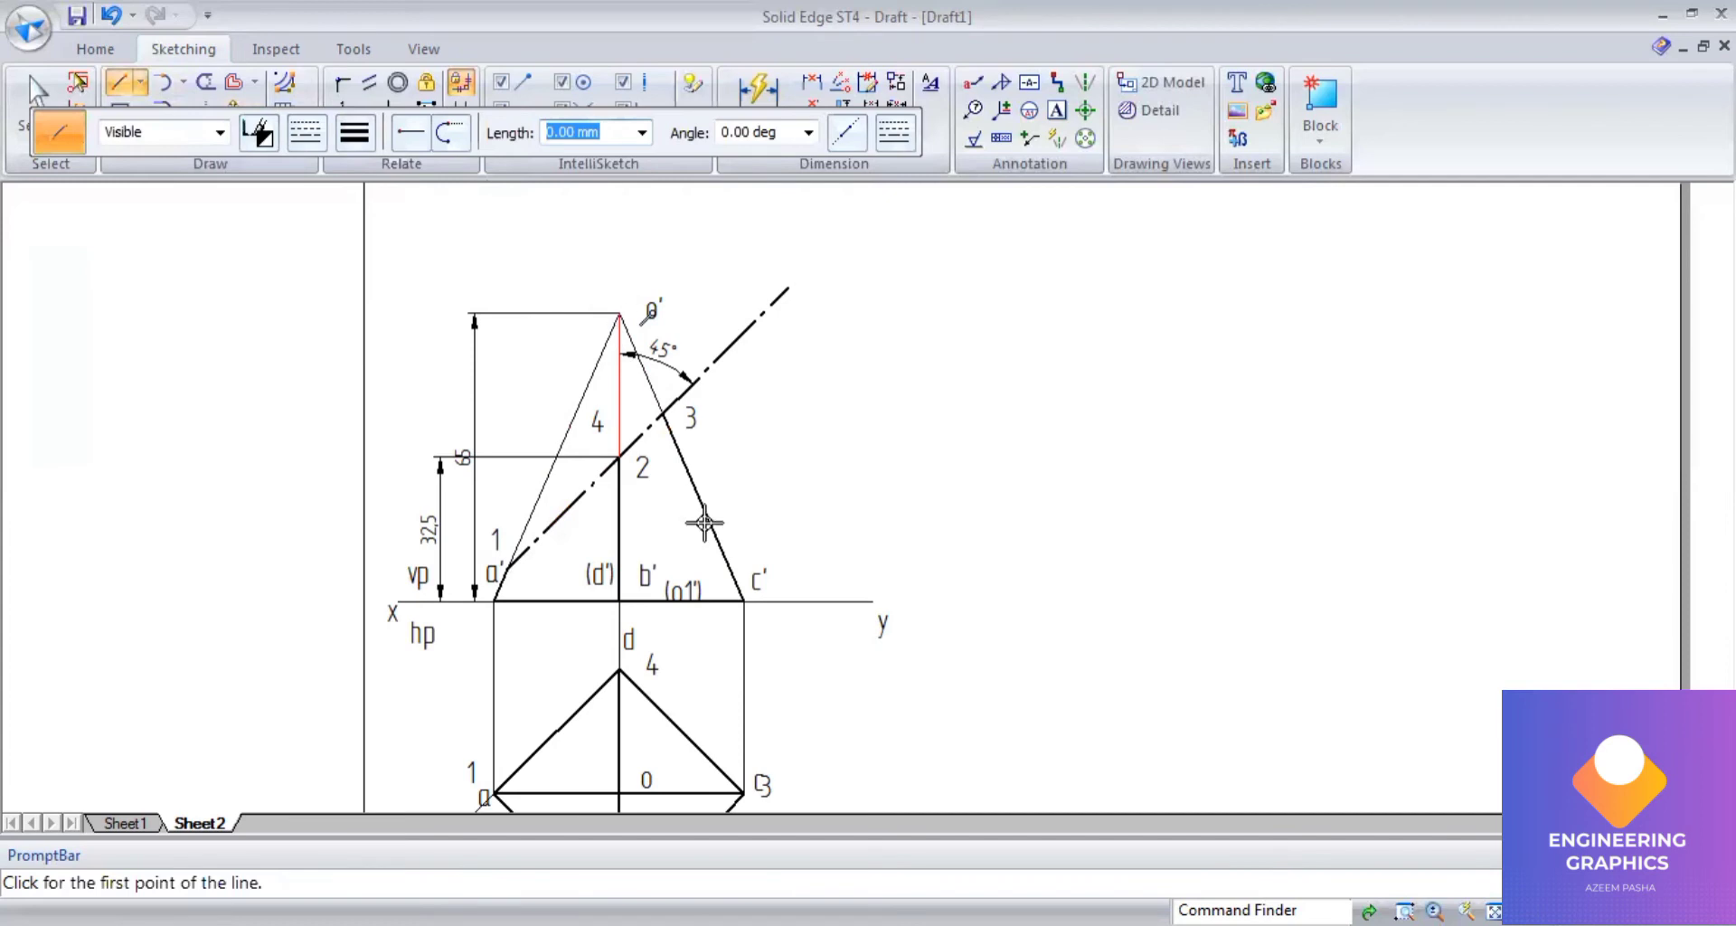
{"action": "left_click", "coordinate": [616, 310]}
{"action": "left_click", "coordinate": [746, 601]}
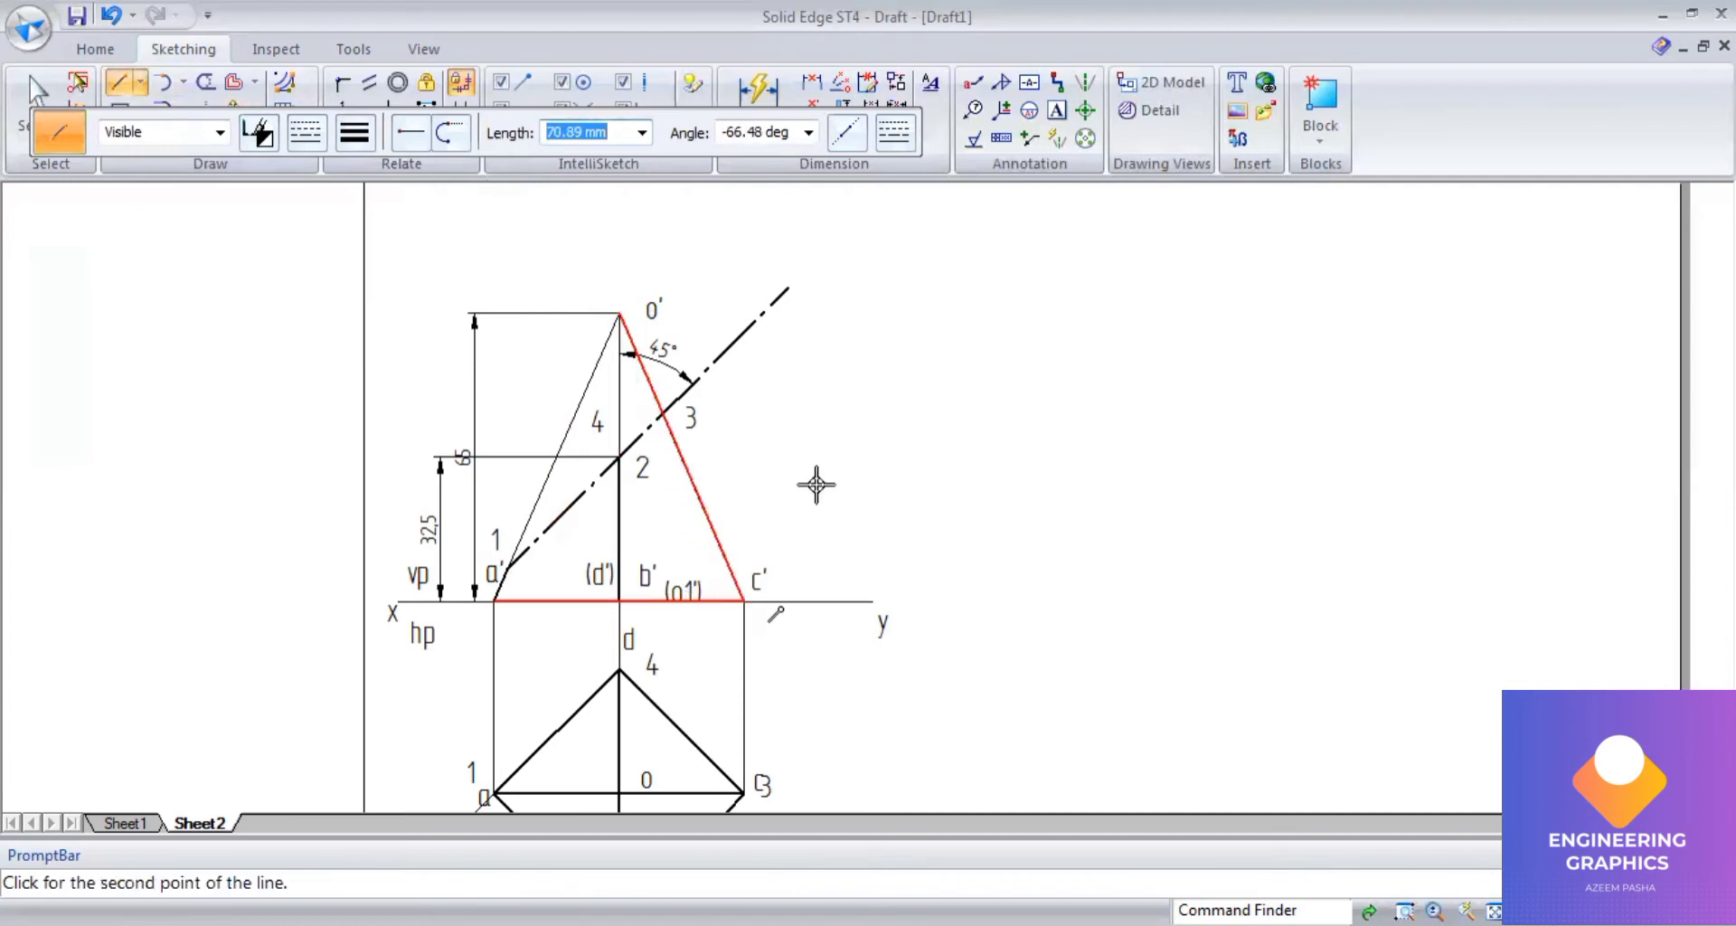
{"action": "left_click", "coordinate": [759, 88]}
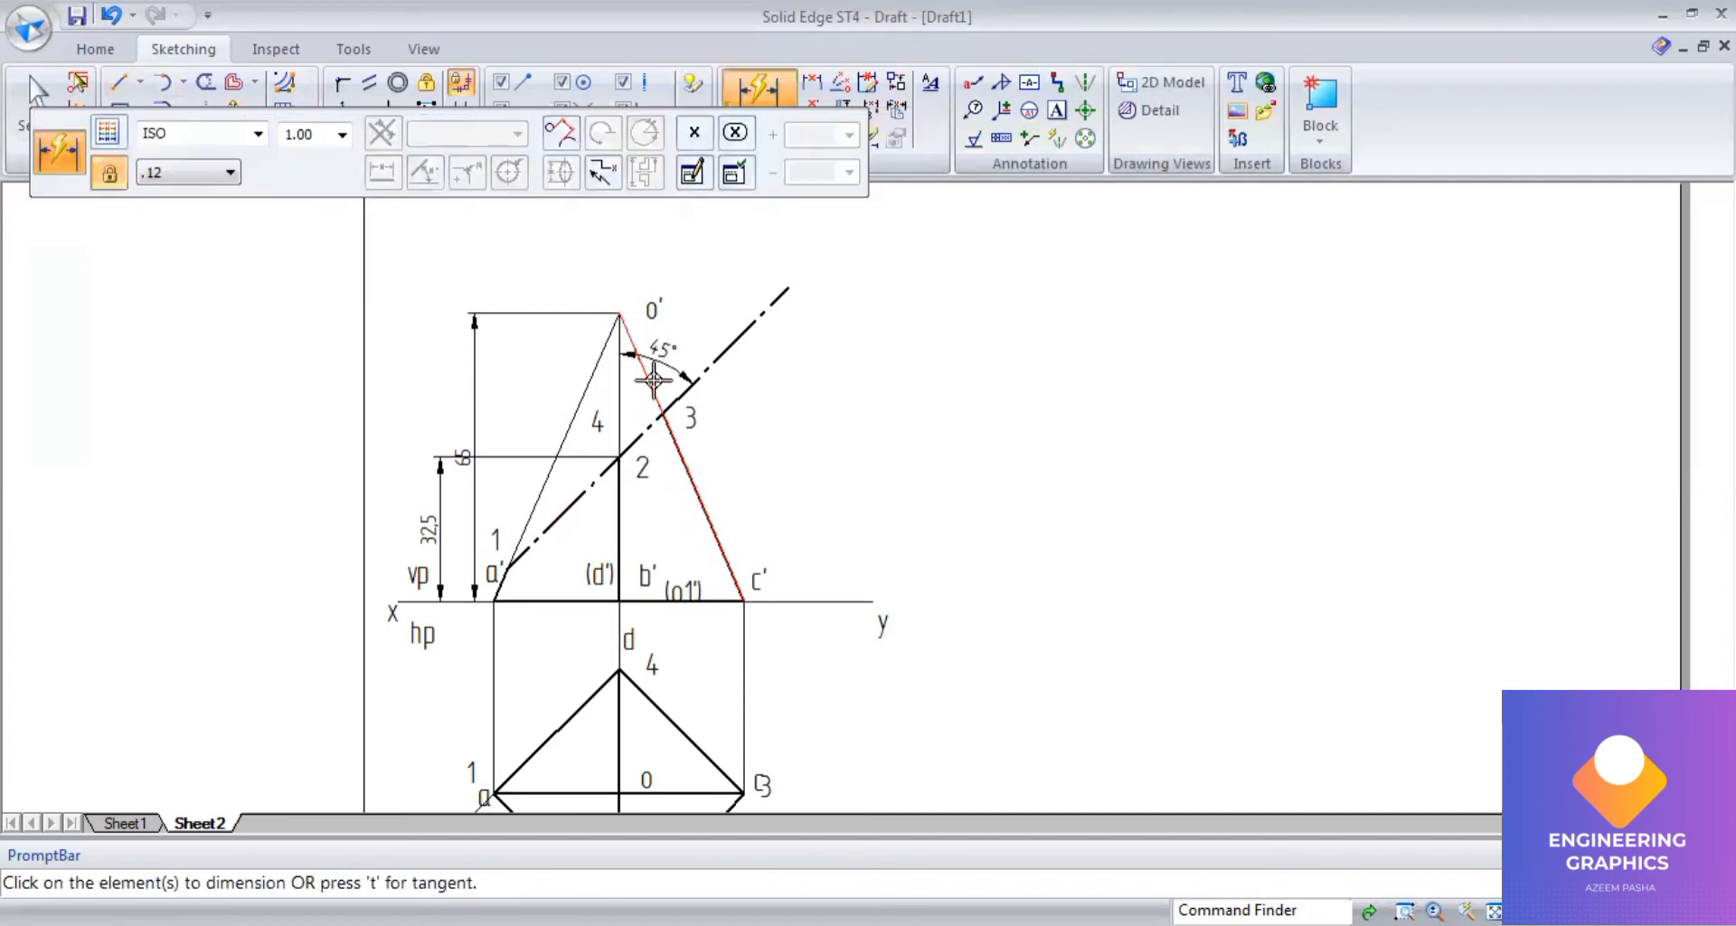
{"action": "left_click", "coordinate": [655, 382]}
{"action": "left_click", "coordinate": [770, 383]}
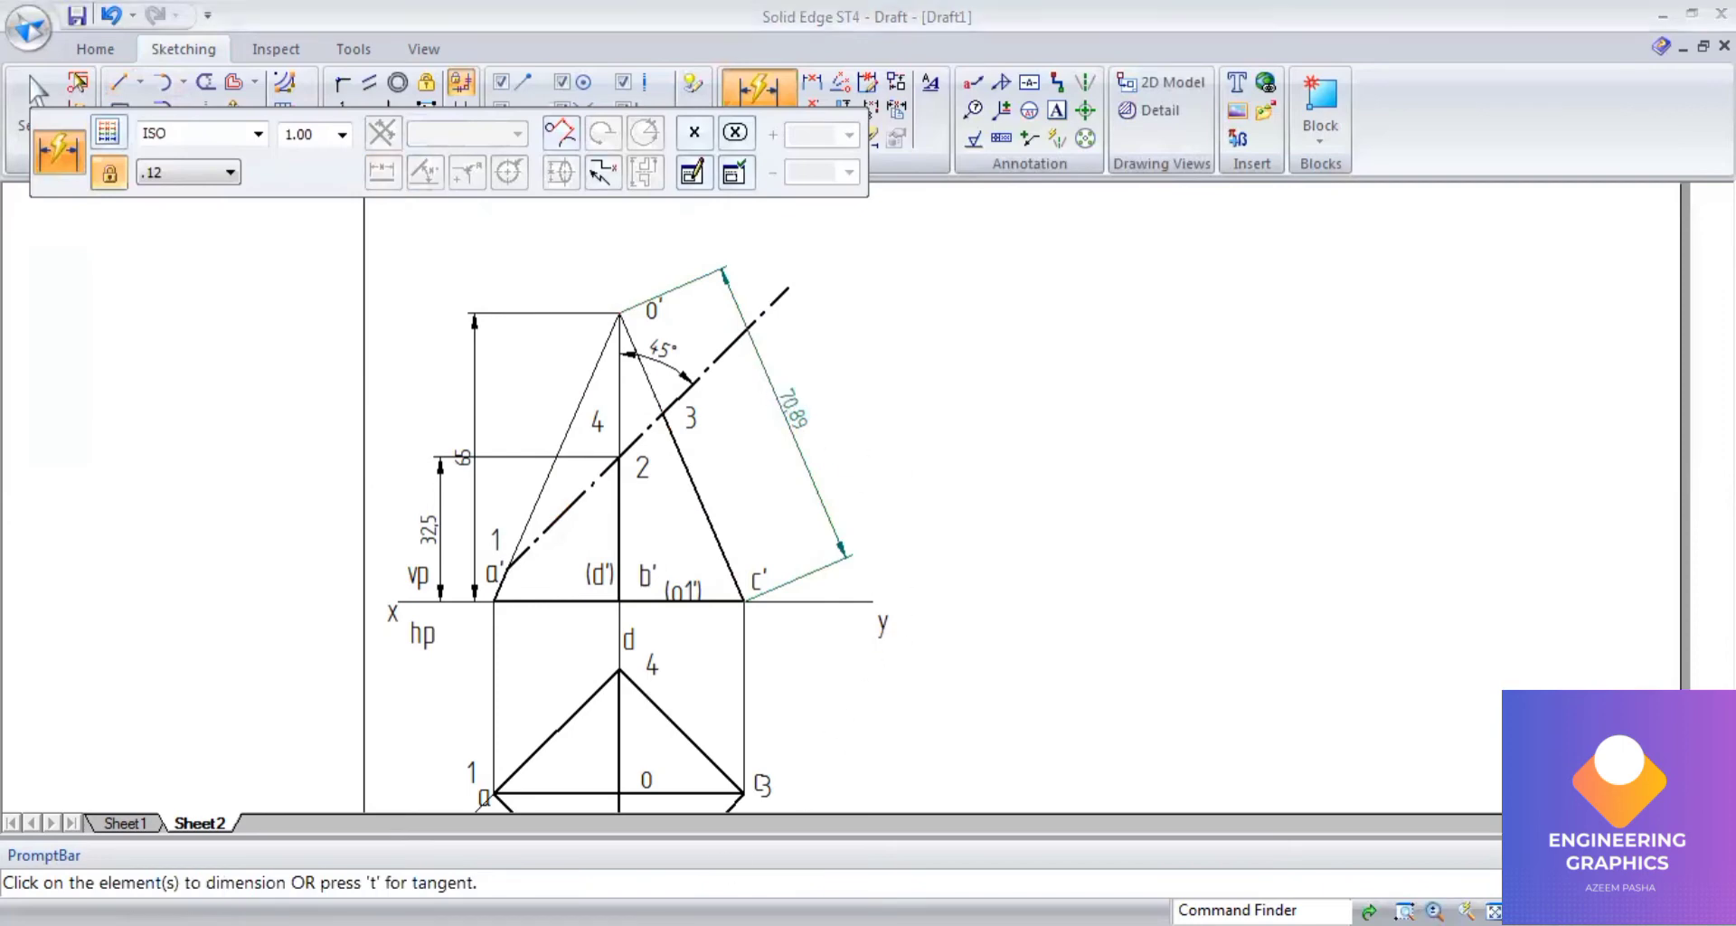
Check the Problem 19 figure in the reference PDF and draw thin horizontal lines from cut points 2 and 1 to slant edge o'c'.
{"action": "key", "text": "alt+Tab"}
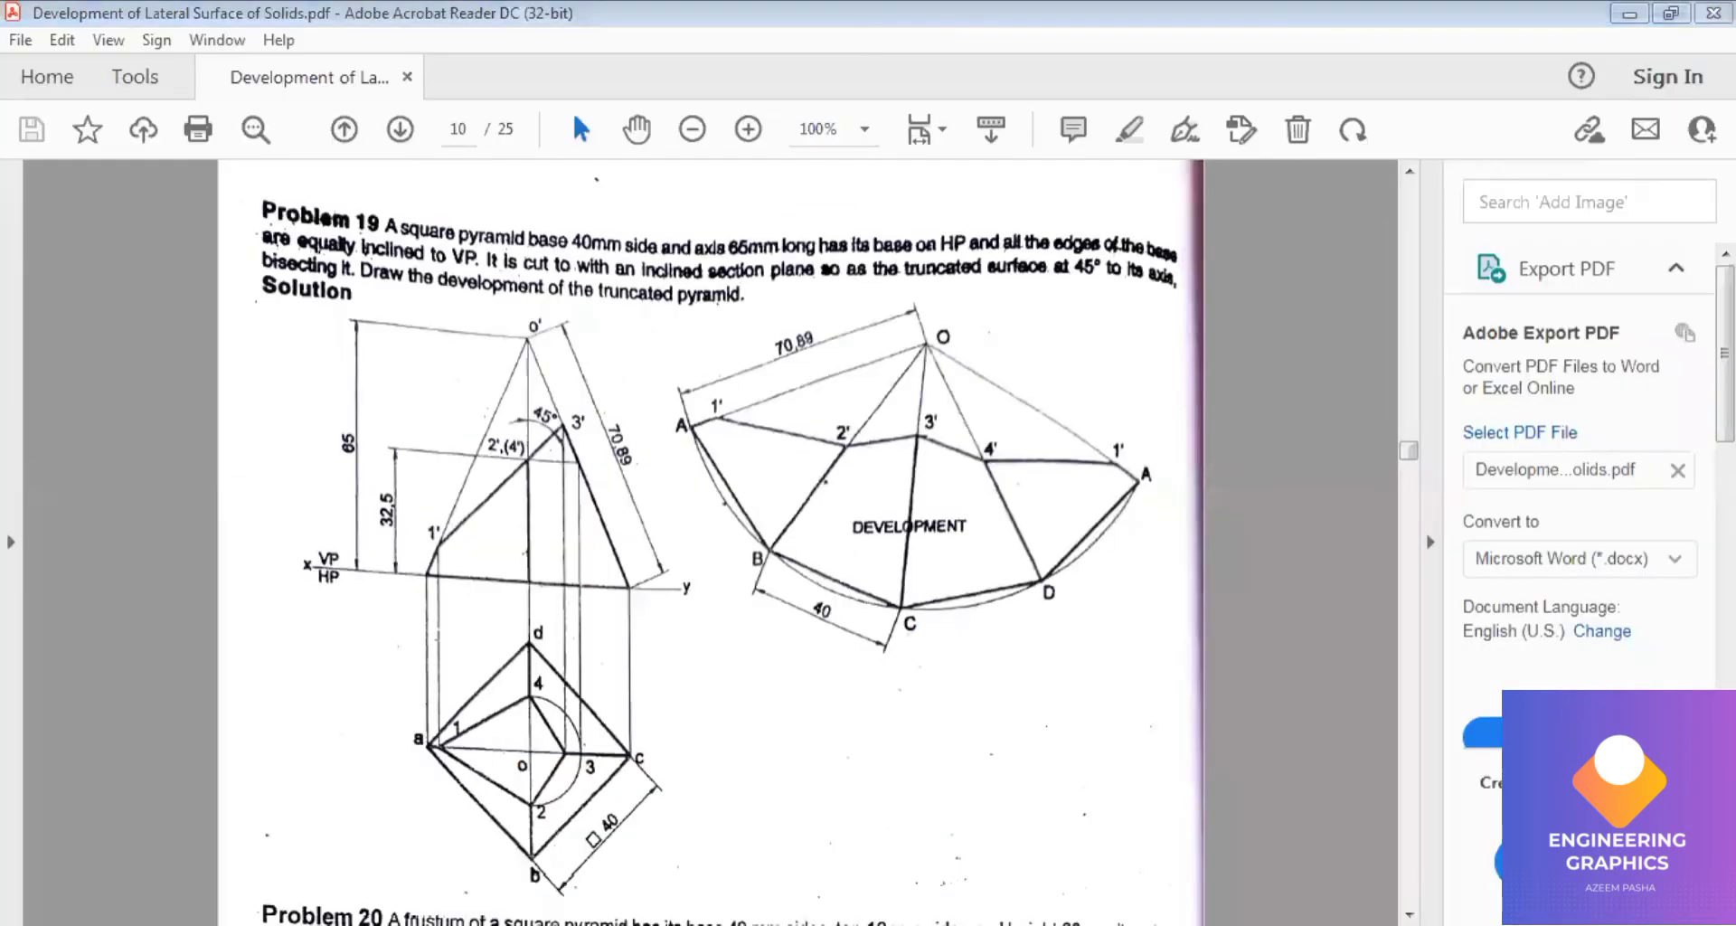
{"action": "key", "text": "alt+Tab"}
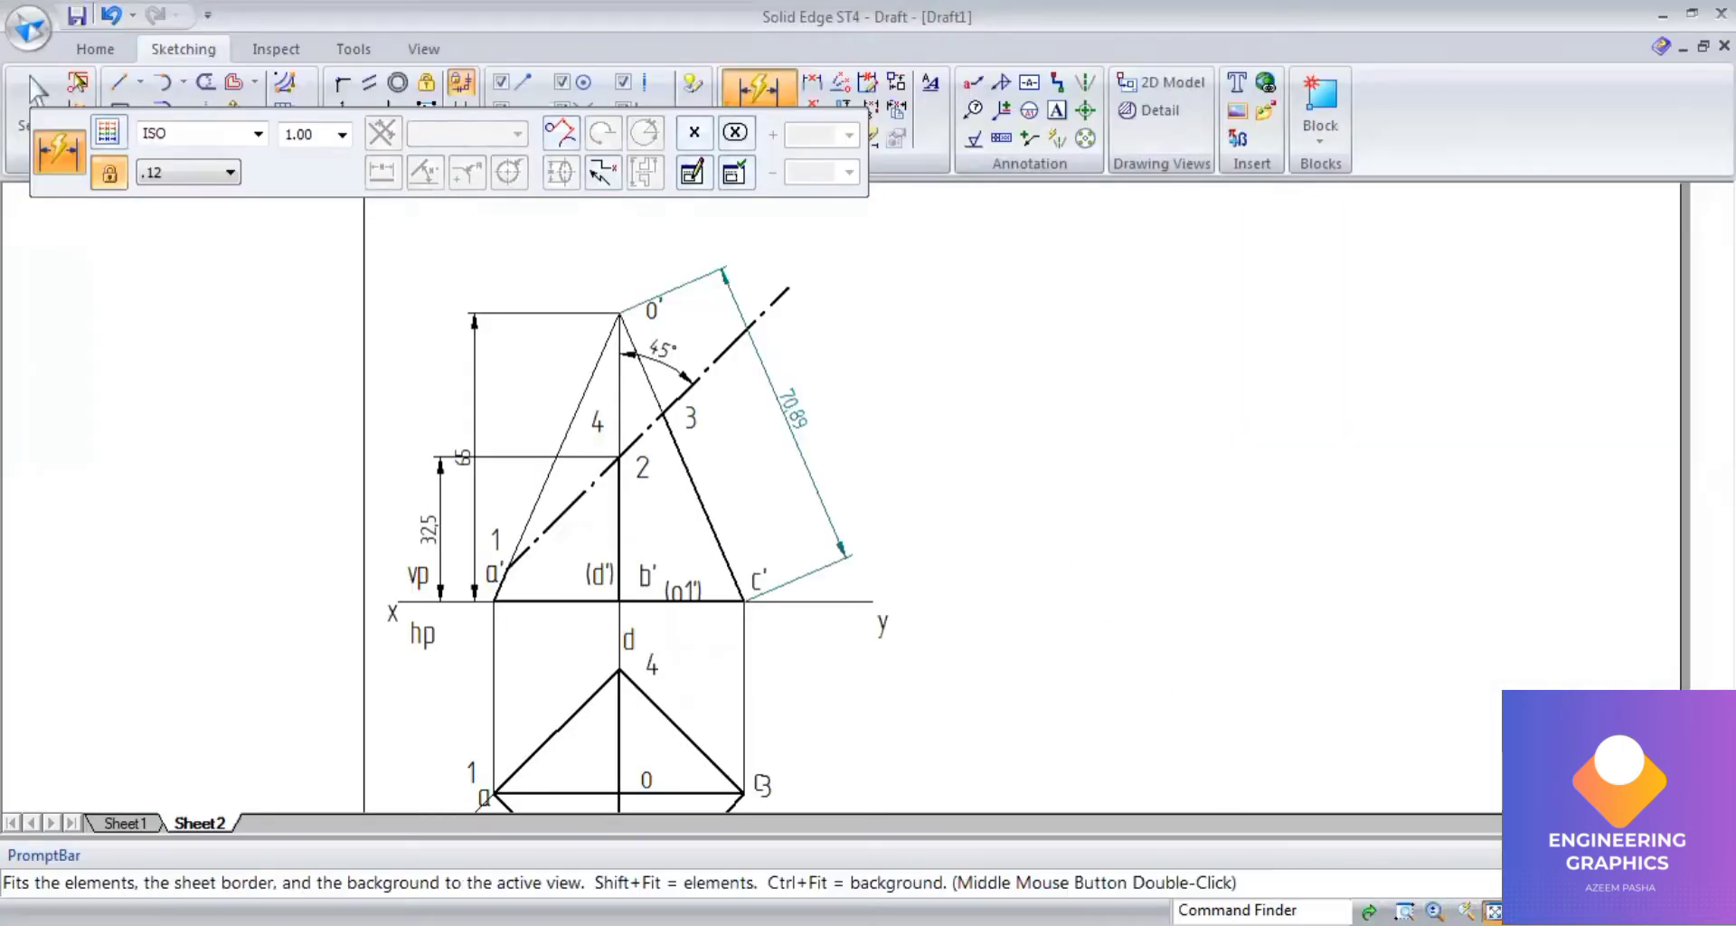
{"action": "left_click", "coordinate": [1495, 912]}
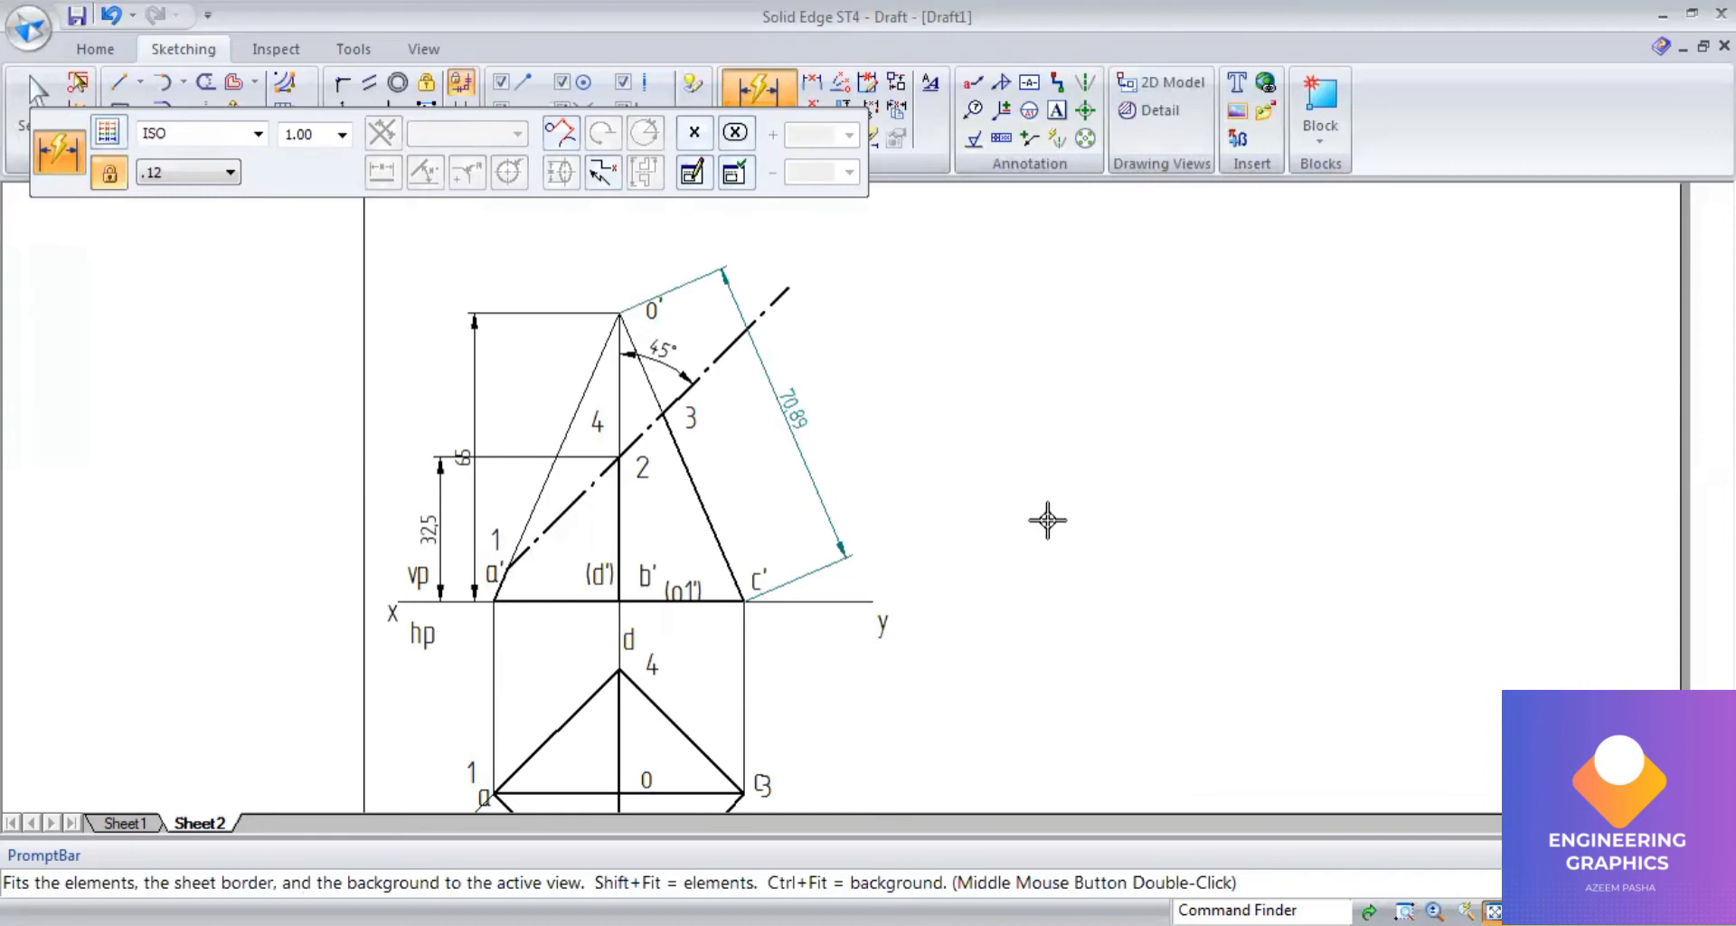
{"action": "left_click", "coordinate": [130, 85]}
{"action": "scroll", "coordinate": [799, 302], "scroll_direction": "up", "scroll_amount": 1}
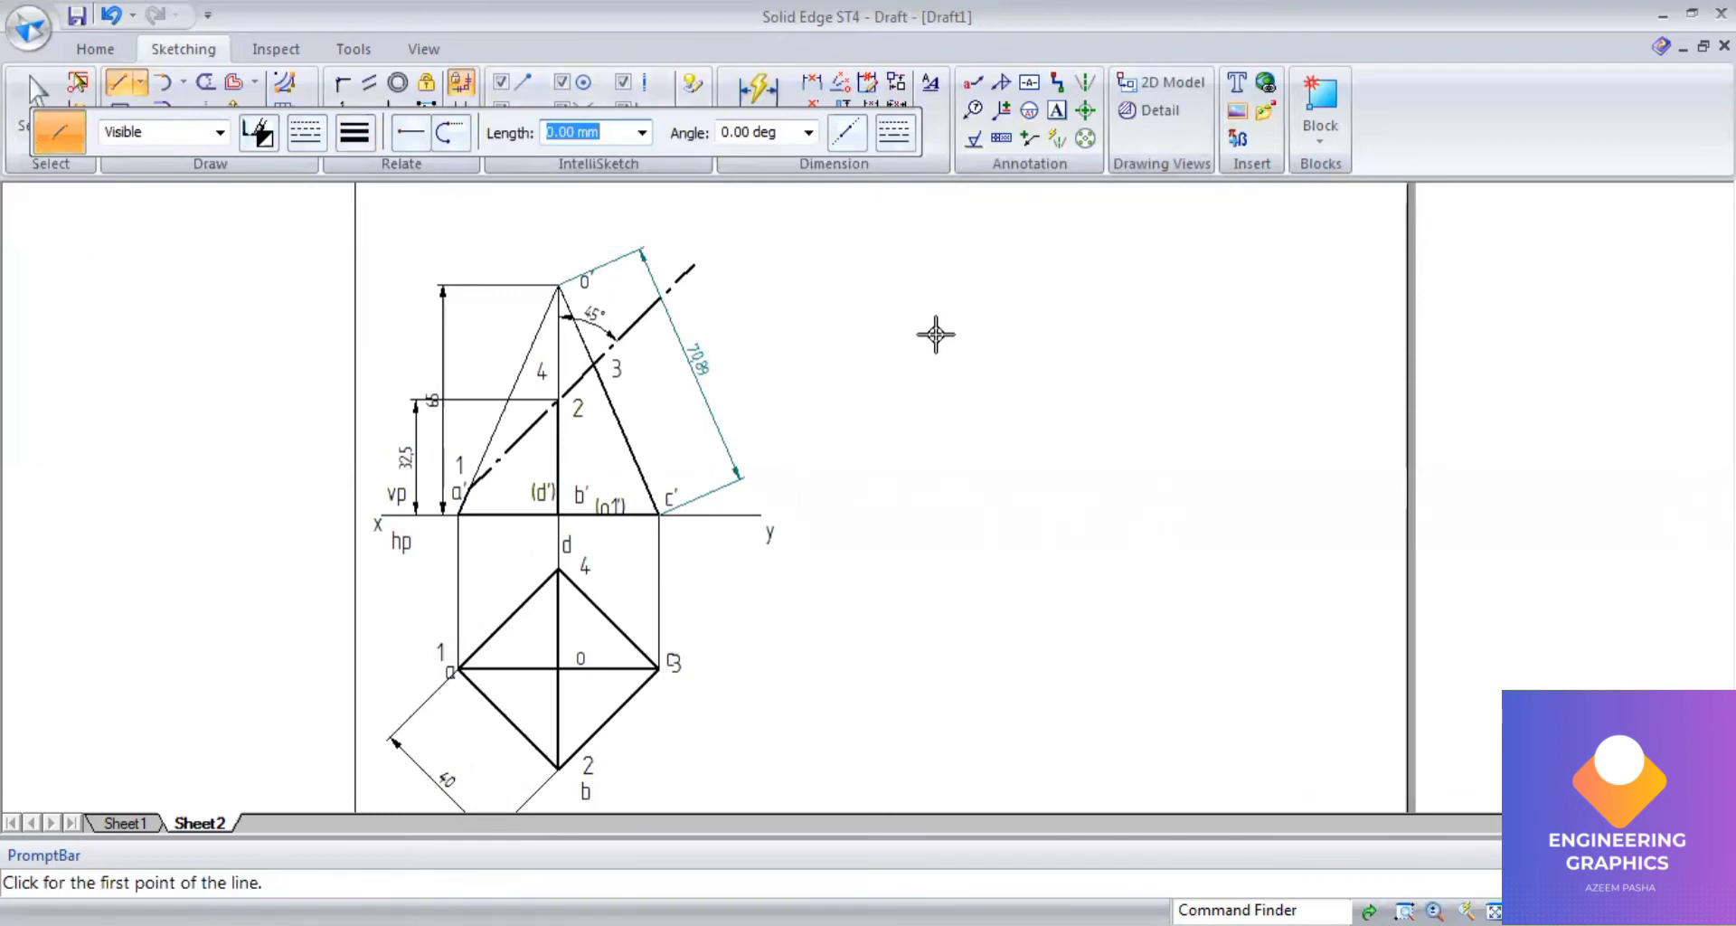
{"action": "left_click", "coordinate": [321, 140]}
{"action": "left_click", "coordinate": [350, 170]}
{"action": "scroll", "coordinate": [678, 380], "scroll_direction": "up", "scroll_amount": 1}
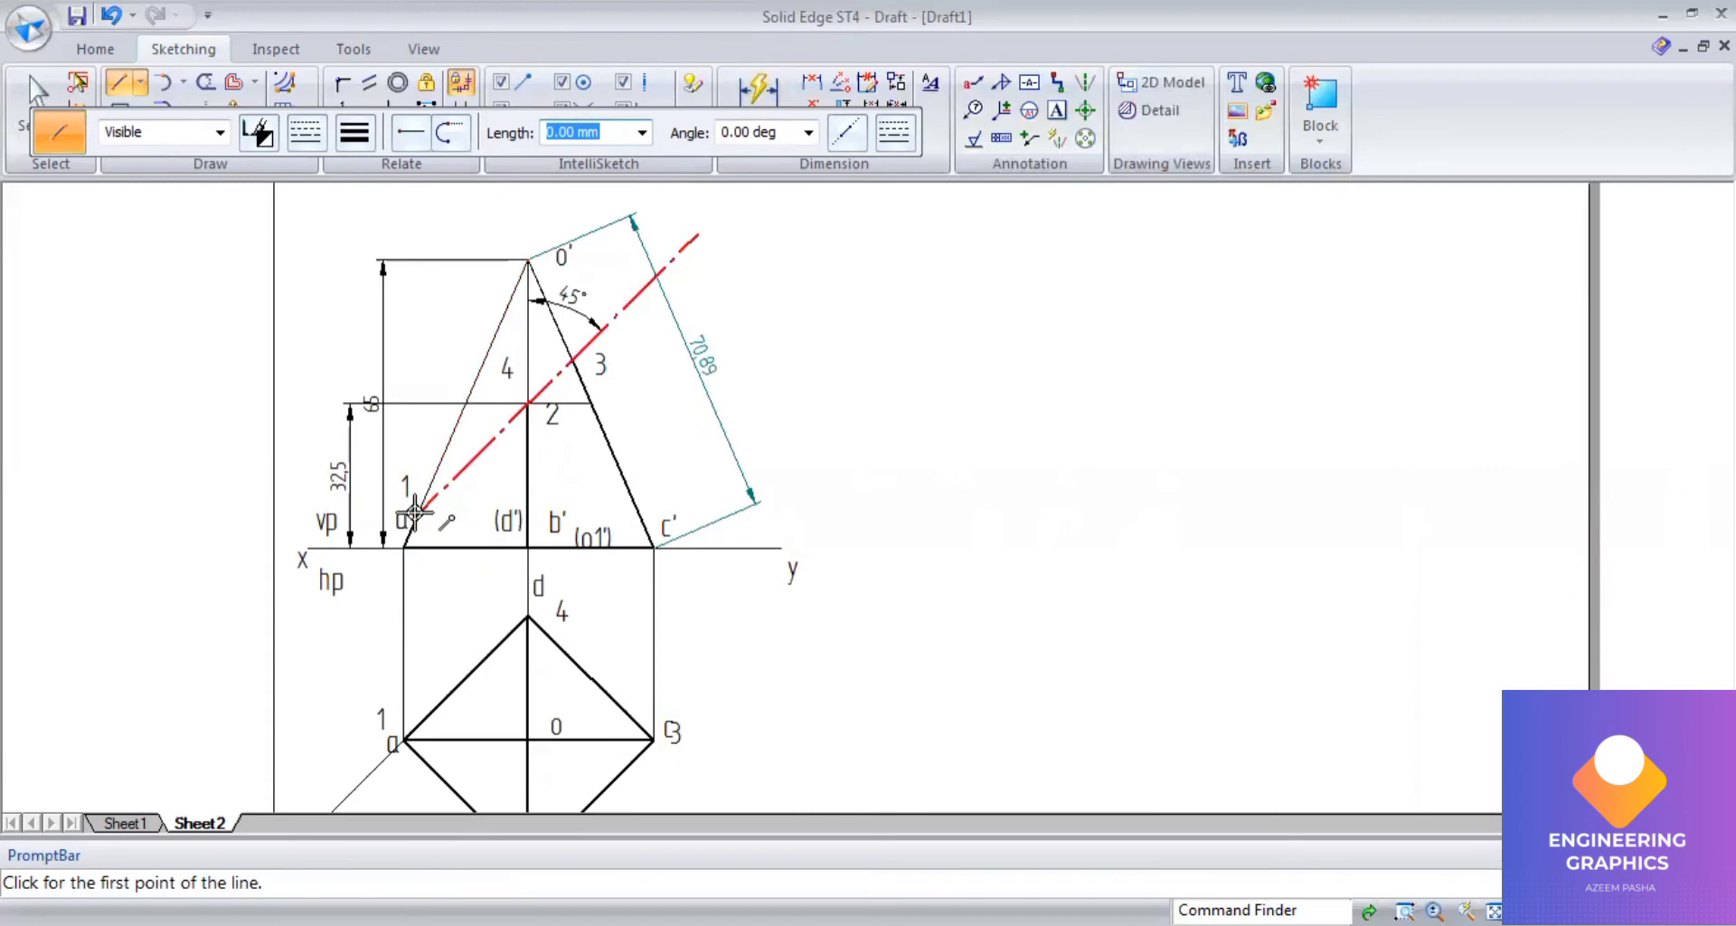
{"action": "left_click", "coordinate": [653, 515]}
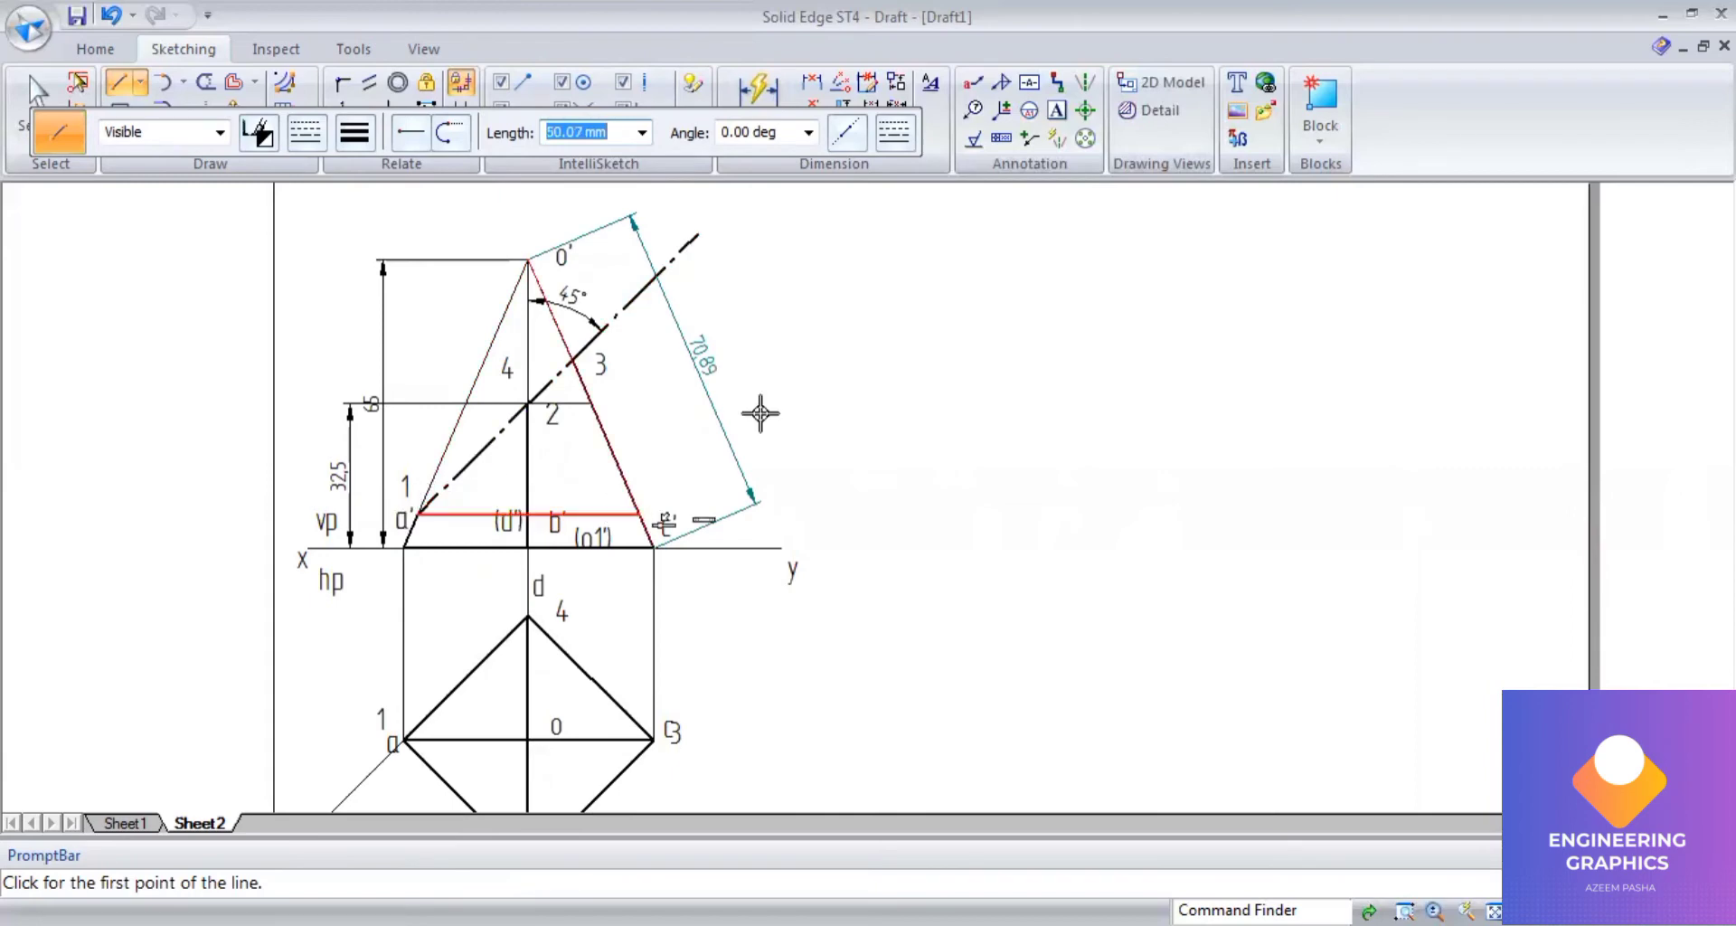
Label the projected points on slant edge o'c' with 2 and 4 at the upper horizontal line and 1 at the lower one.
{"action": "left_click", "coordinate": [1056, 112]}
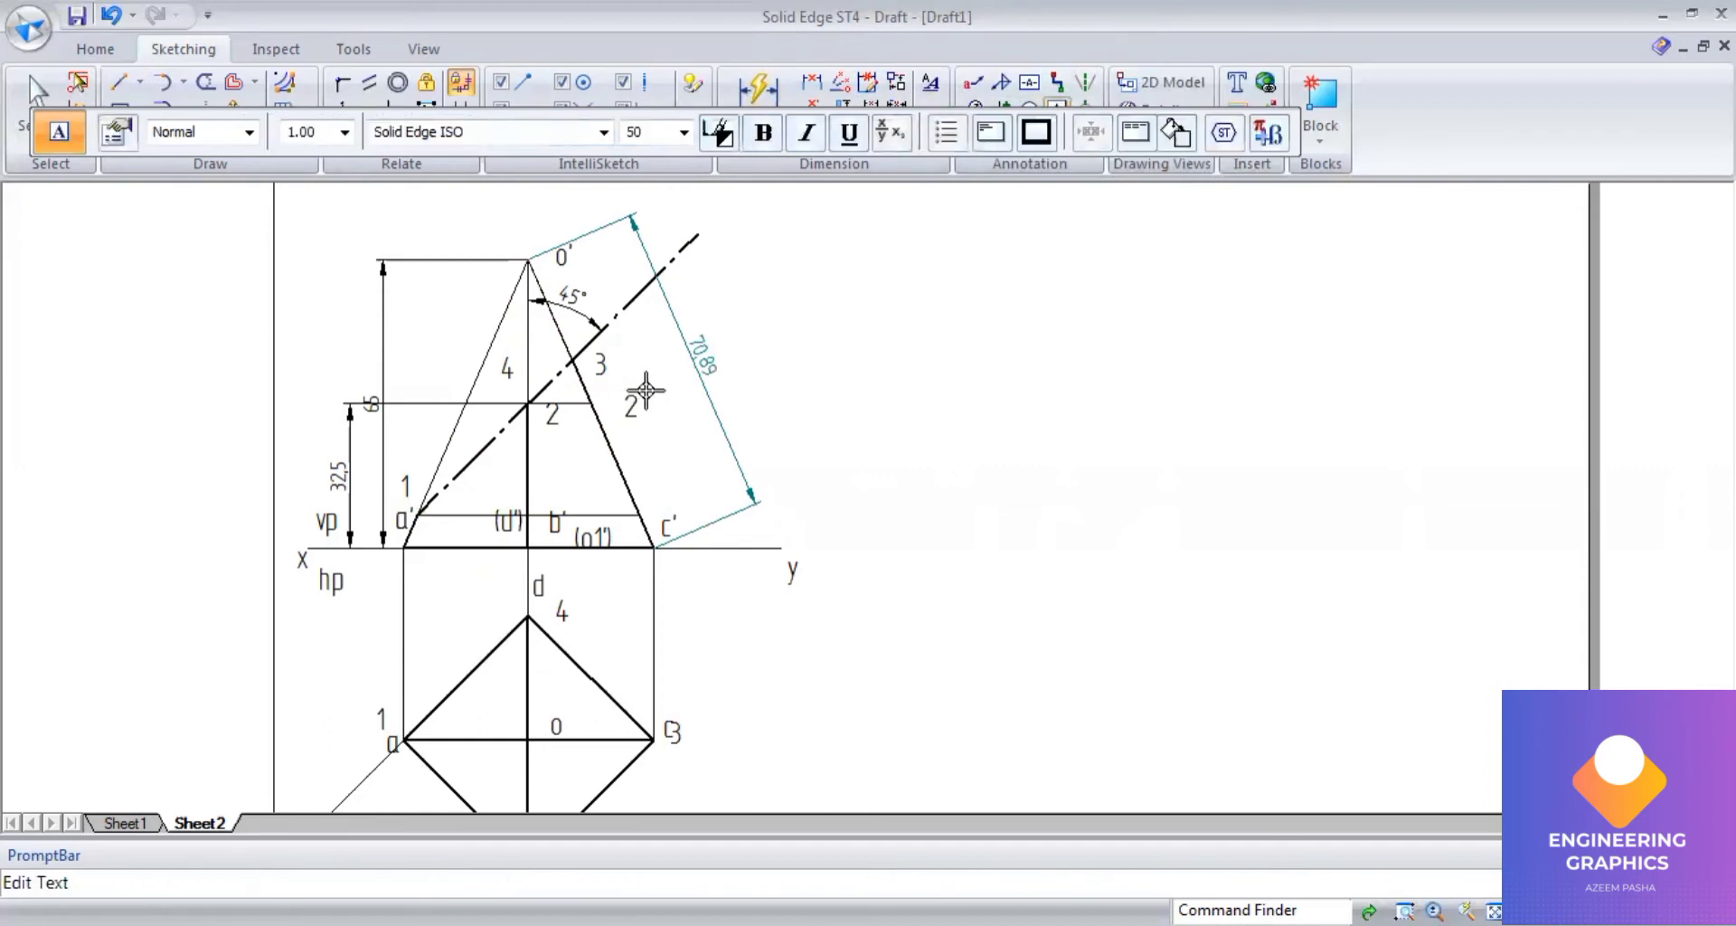
{"action": "type", "text": "24"}
{"action": "key", "text": "BackSpace"}
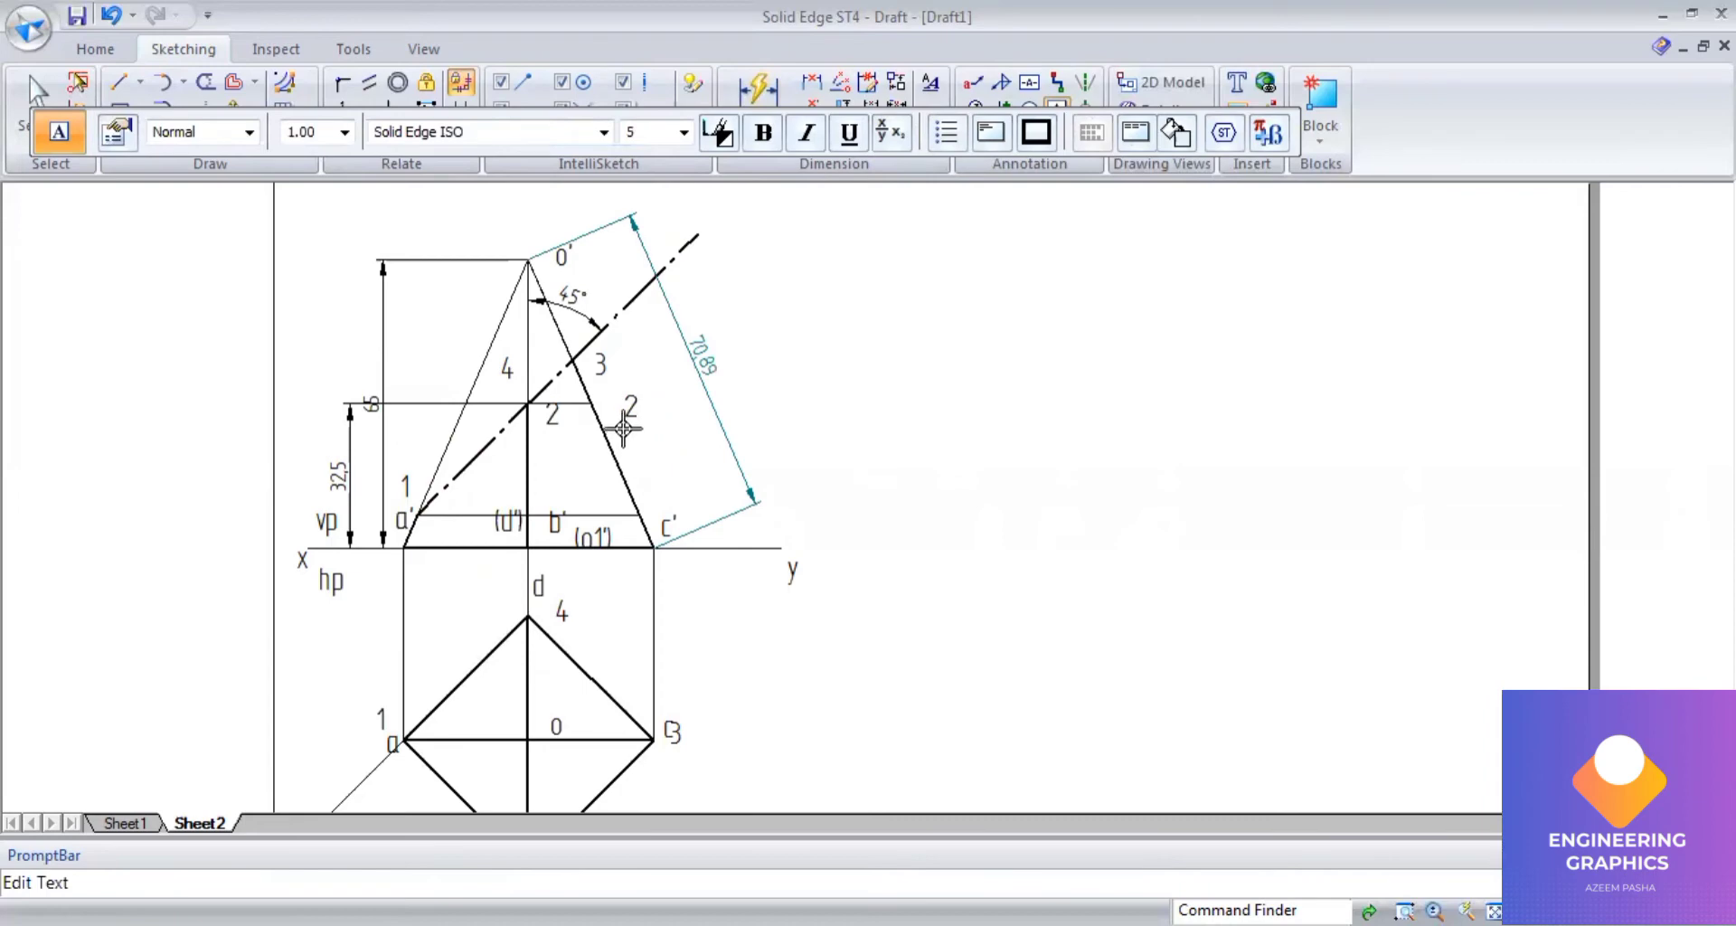
{"action": "left_click", "coordinate": [614, 414]}
{"action": "type", "text": "4"}
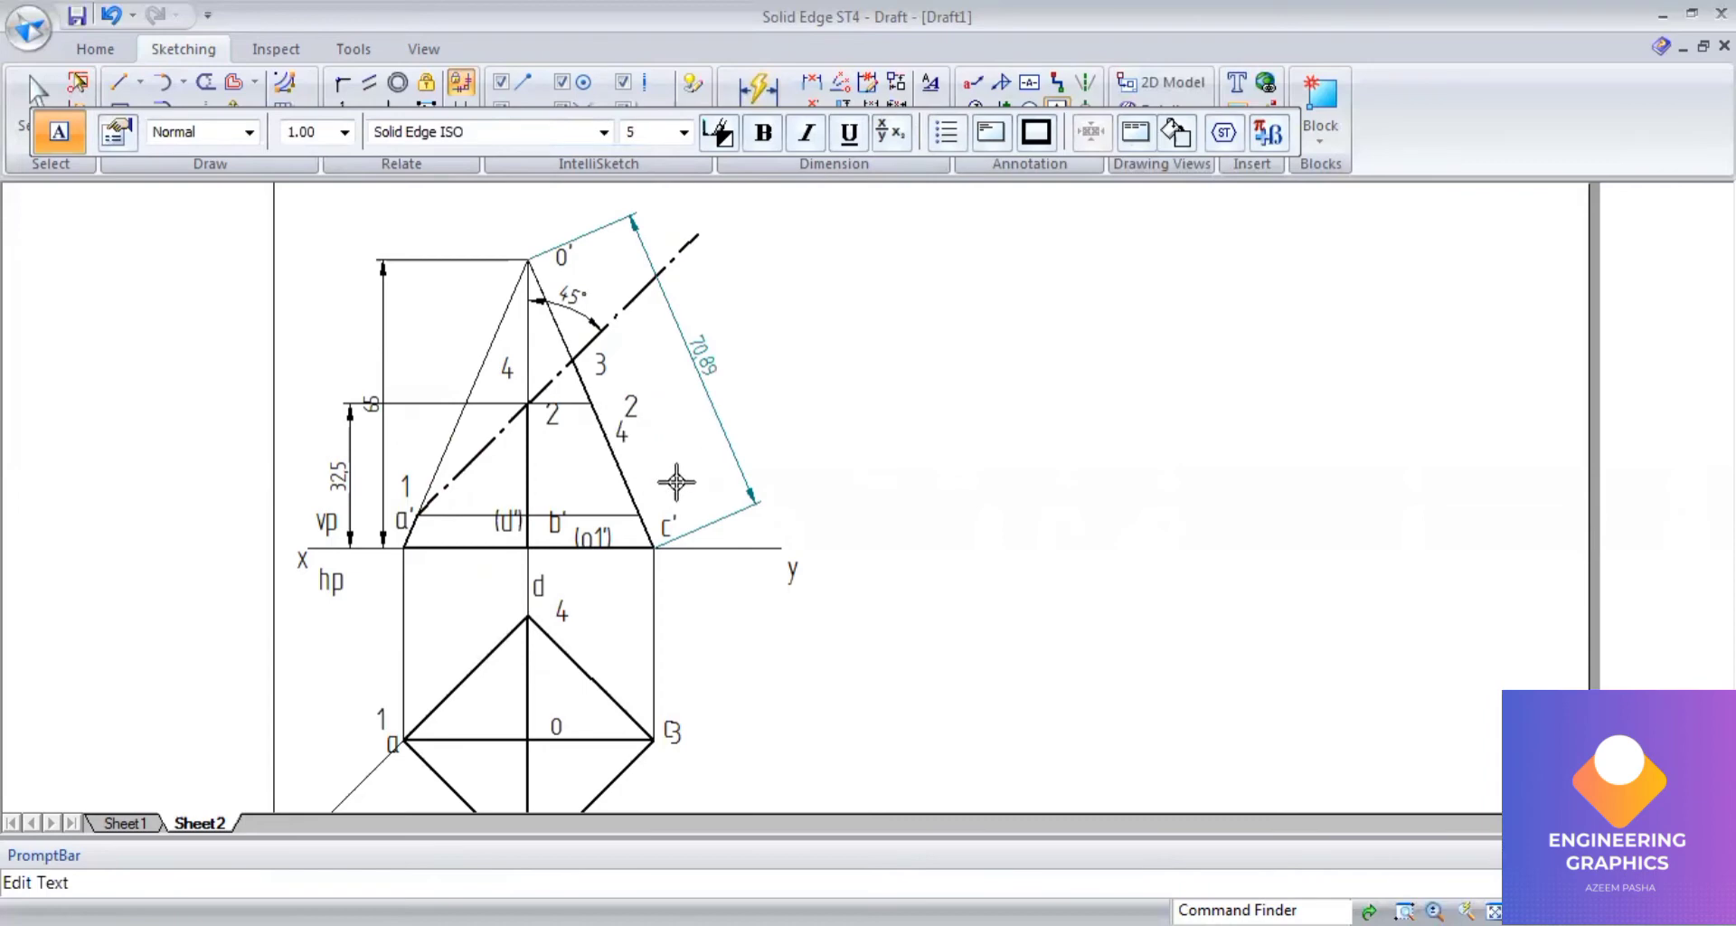
{"action": "left_click", "coordinate": [648, 482]}
{"action": "type", "text": "1"}
{"action": "left_click", "coordinate": [813, 84]}
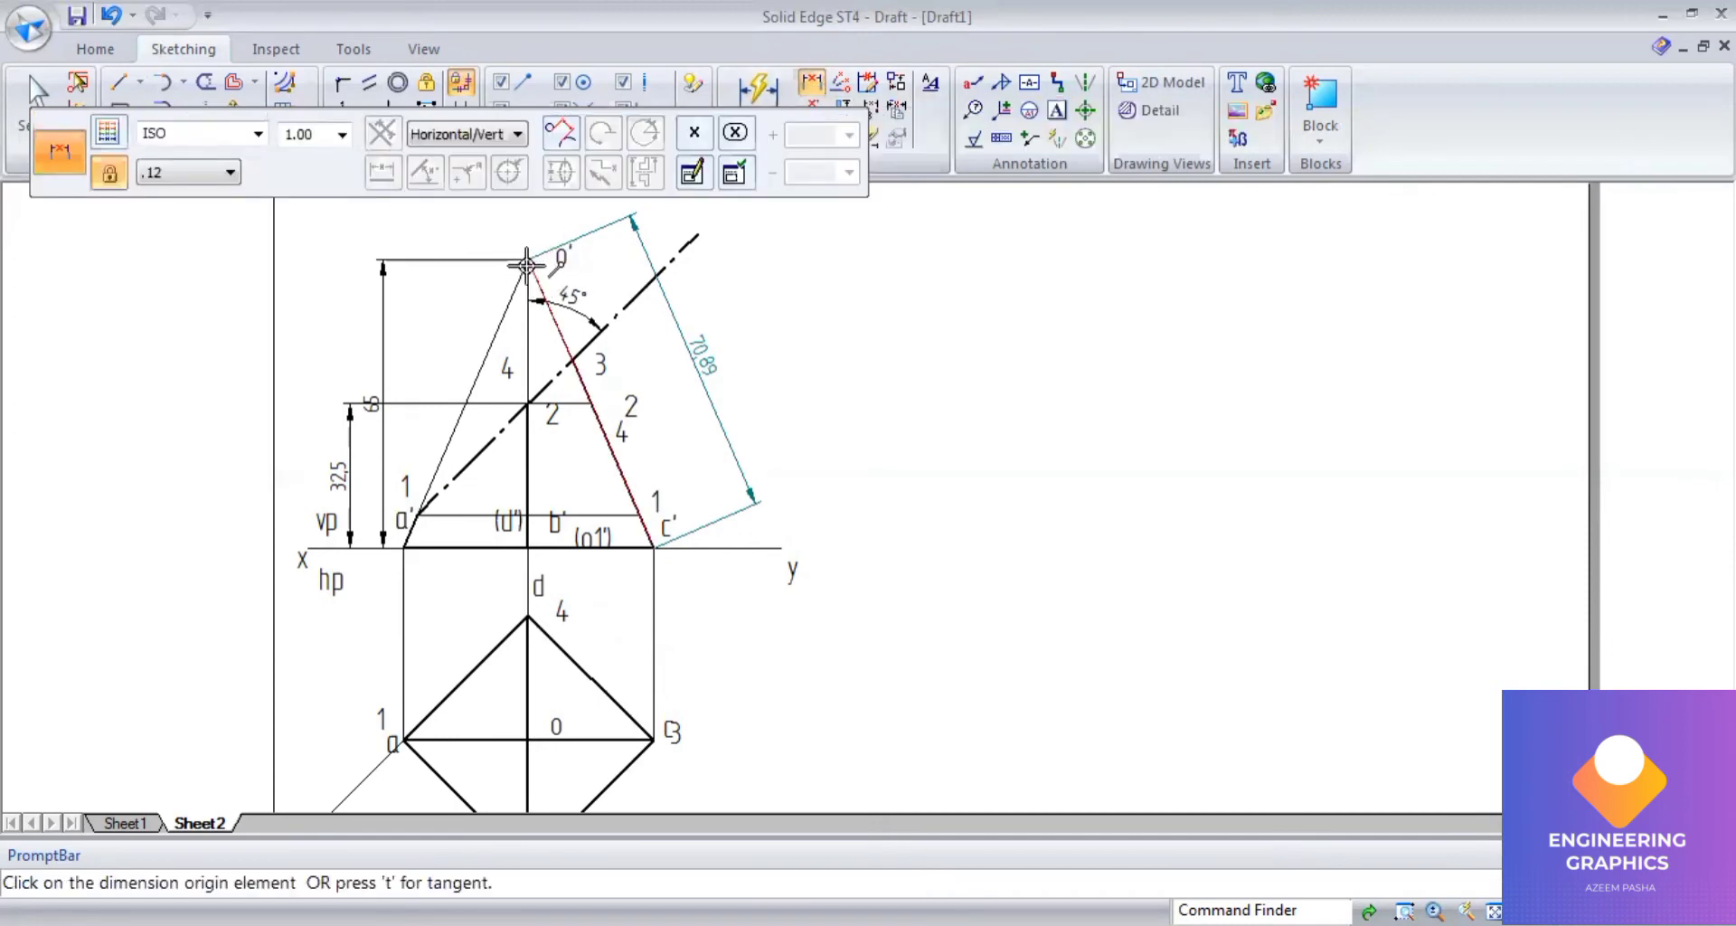
{"action": "left_click", "coordinate": [527, 262]}
{"action": "left_click", "coordinate": [561, 403]}
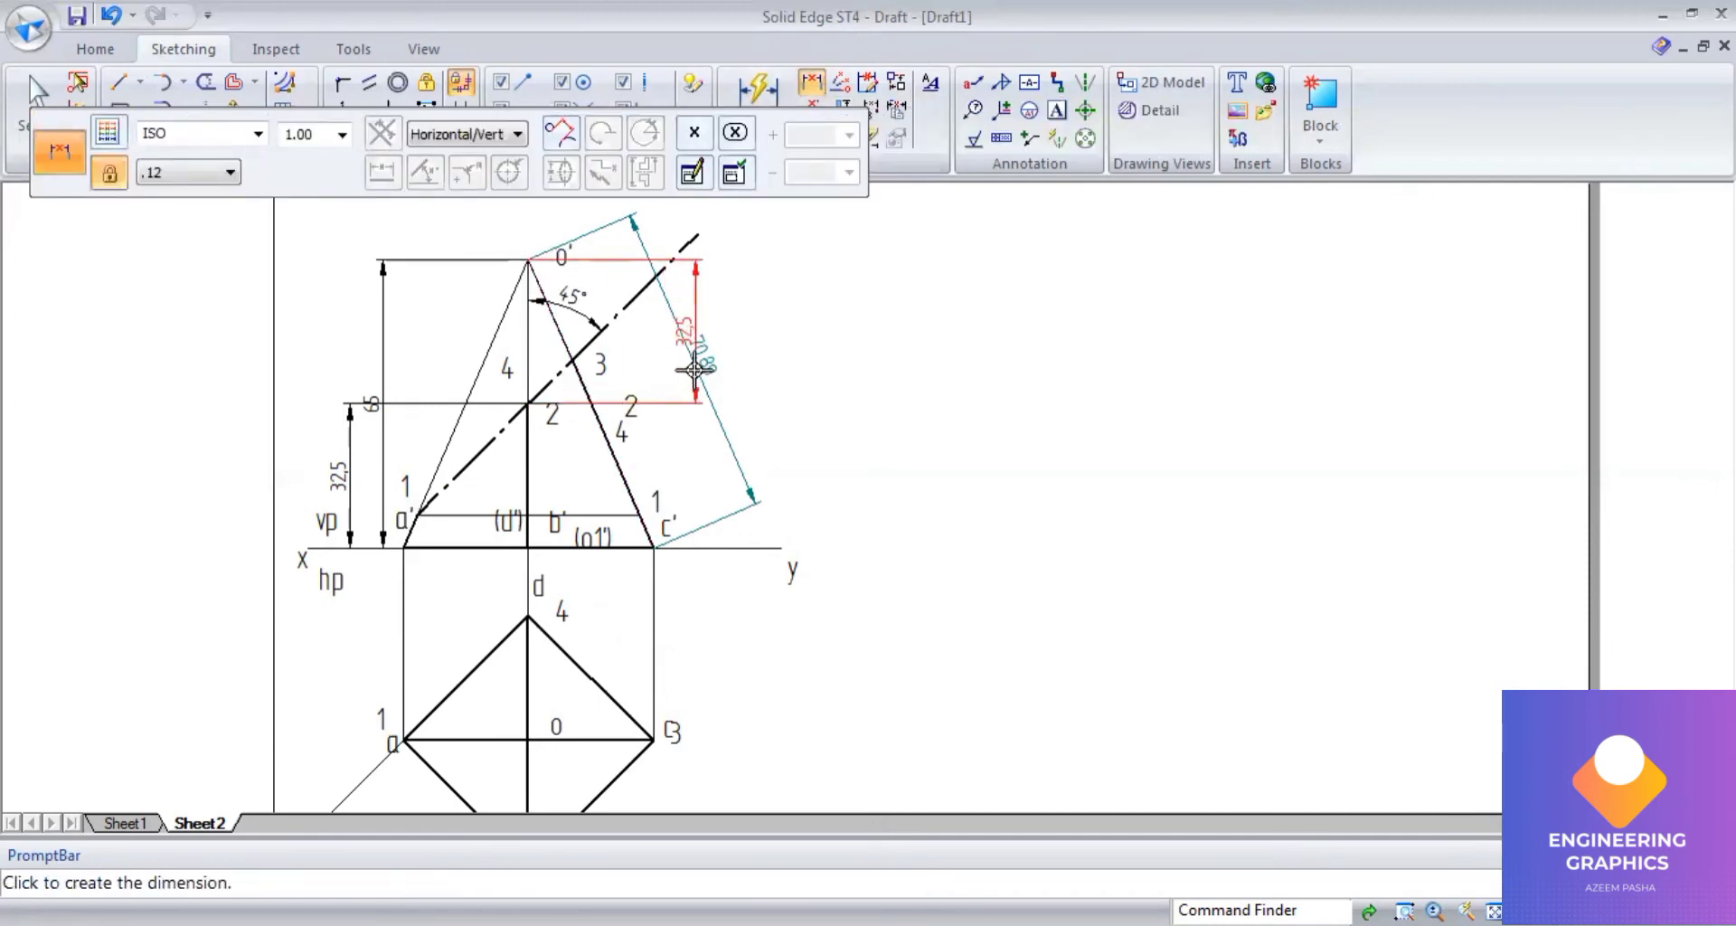
{"action": "right_click", "coordinate": [666, 372]}
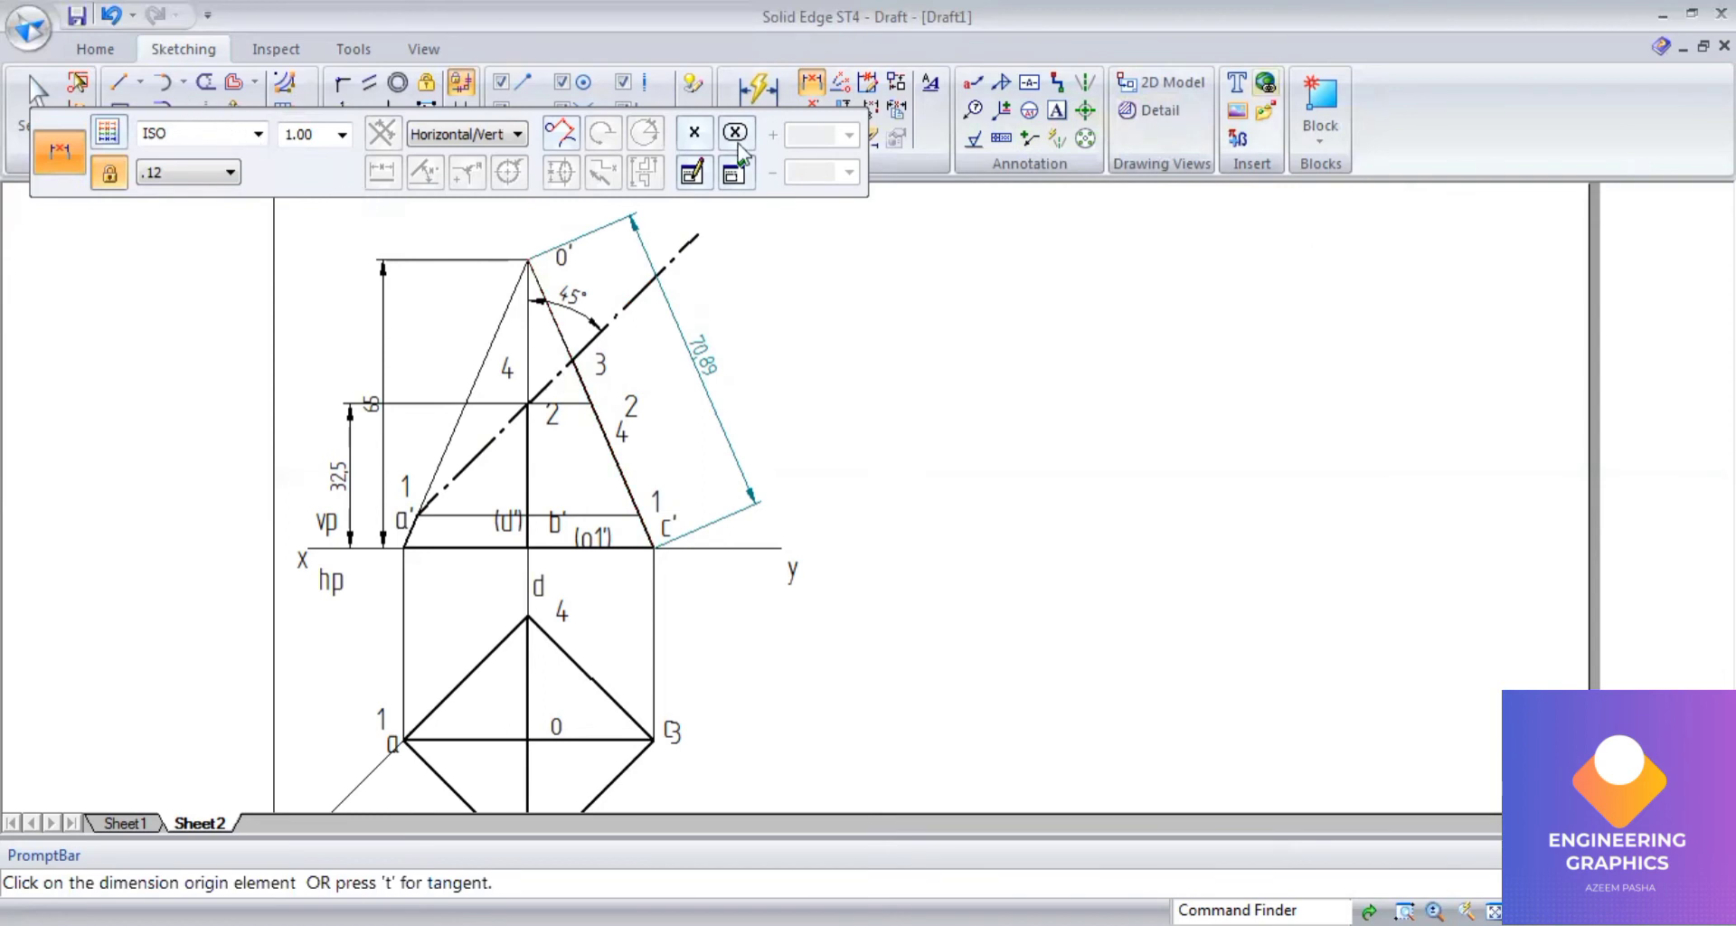
{"action": "key", "text": "Escape"}
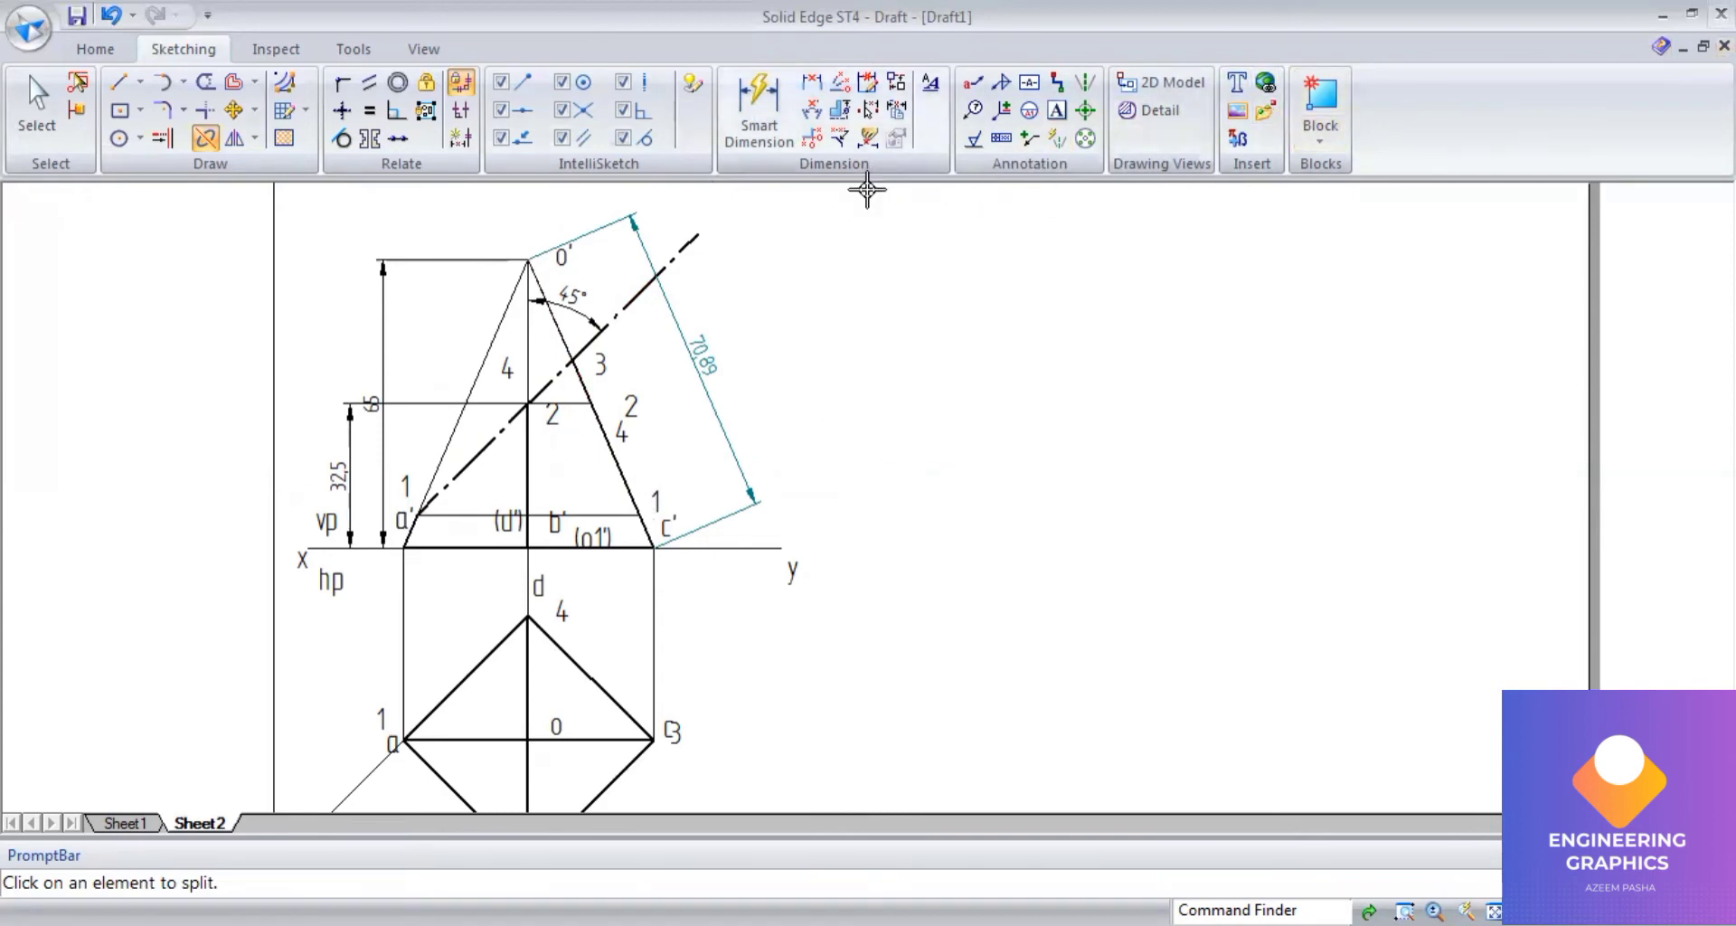
Set the distance dimension orientation to By 2 Points and dimension the slant distance from apex o' to cut point 3.
{"action": "left_click", "coordinate": [812, 83]}
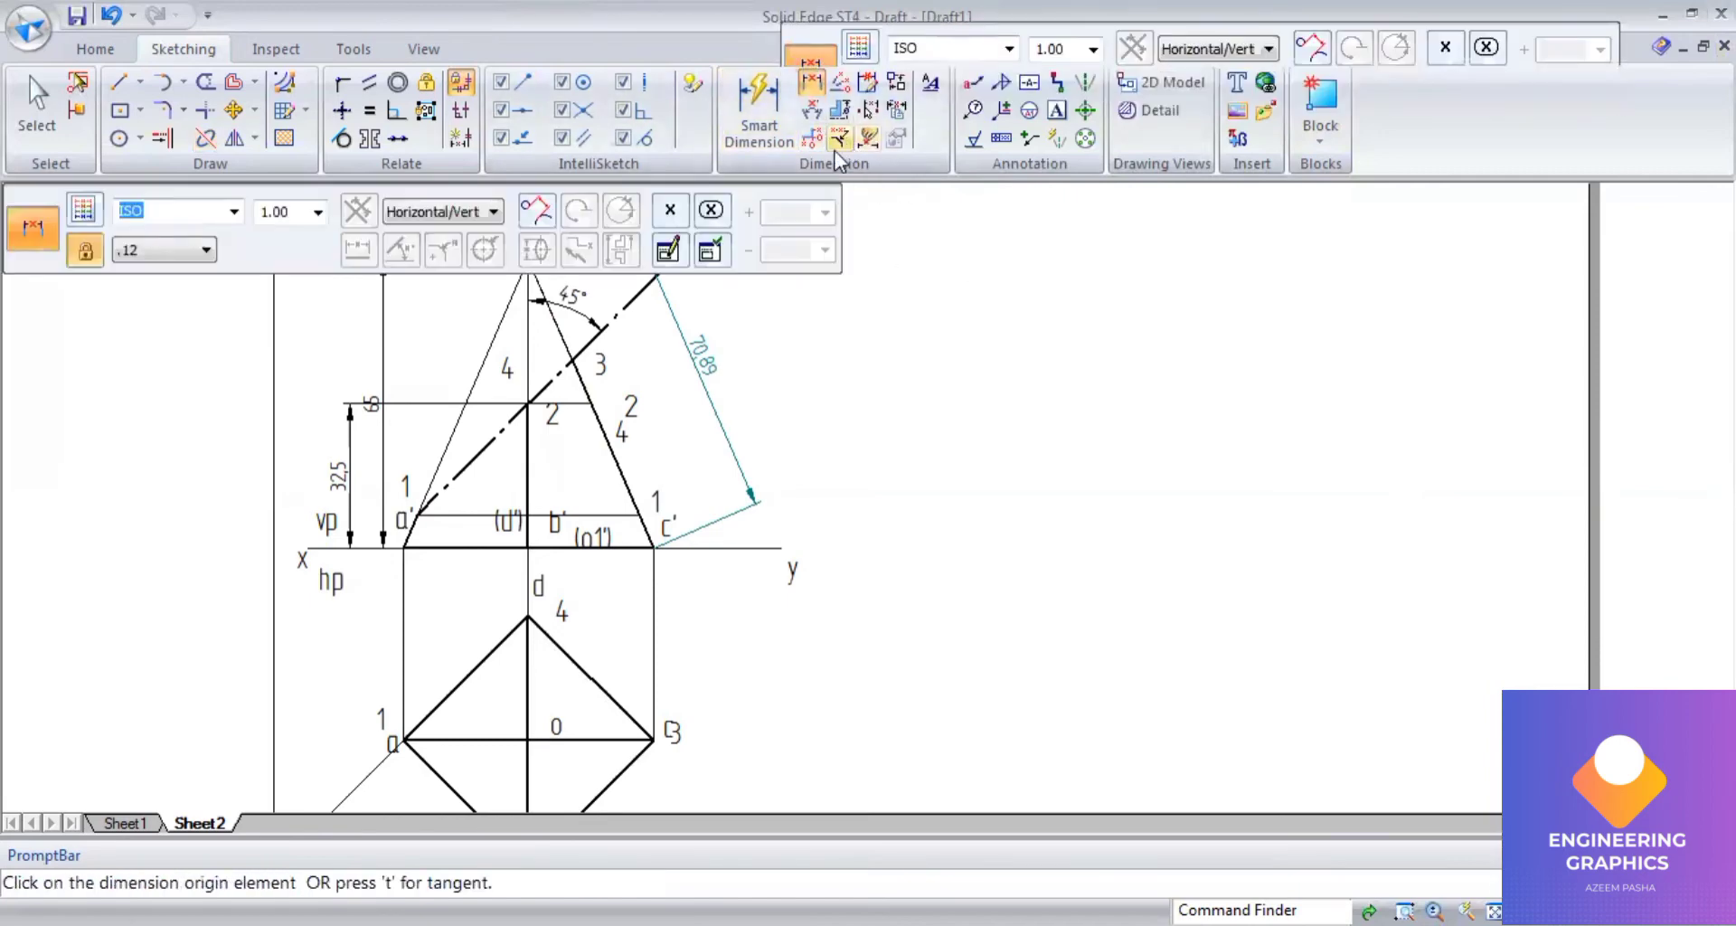
{"action": "left_click", "coordinate": [492, 212]}
{"action": "left_click", "coordinate": [468, 244]}
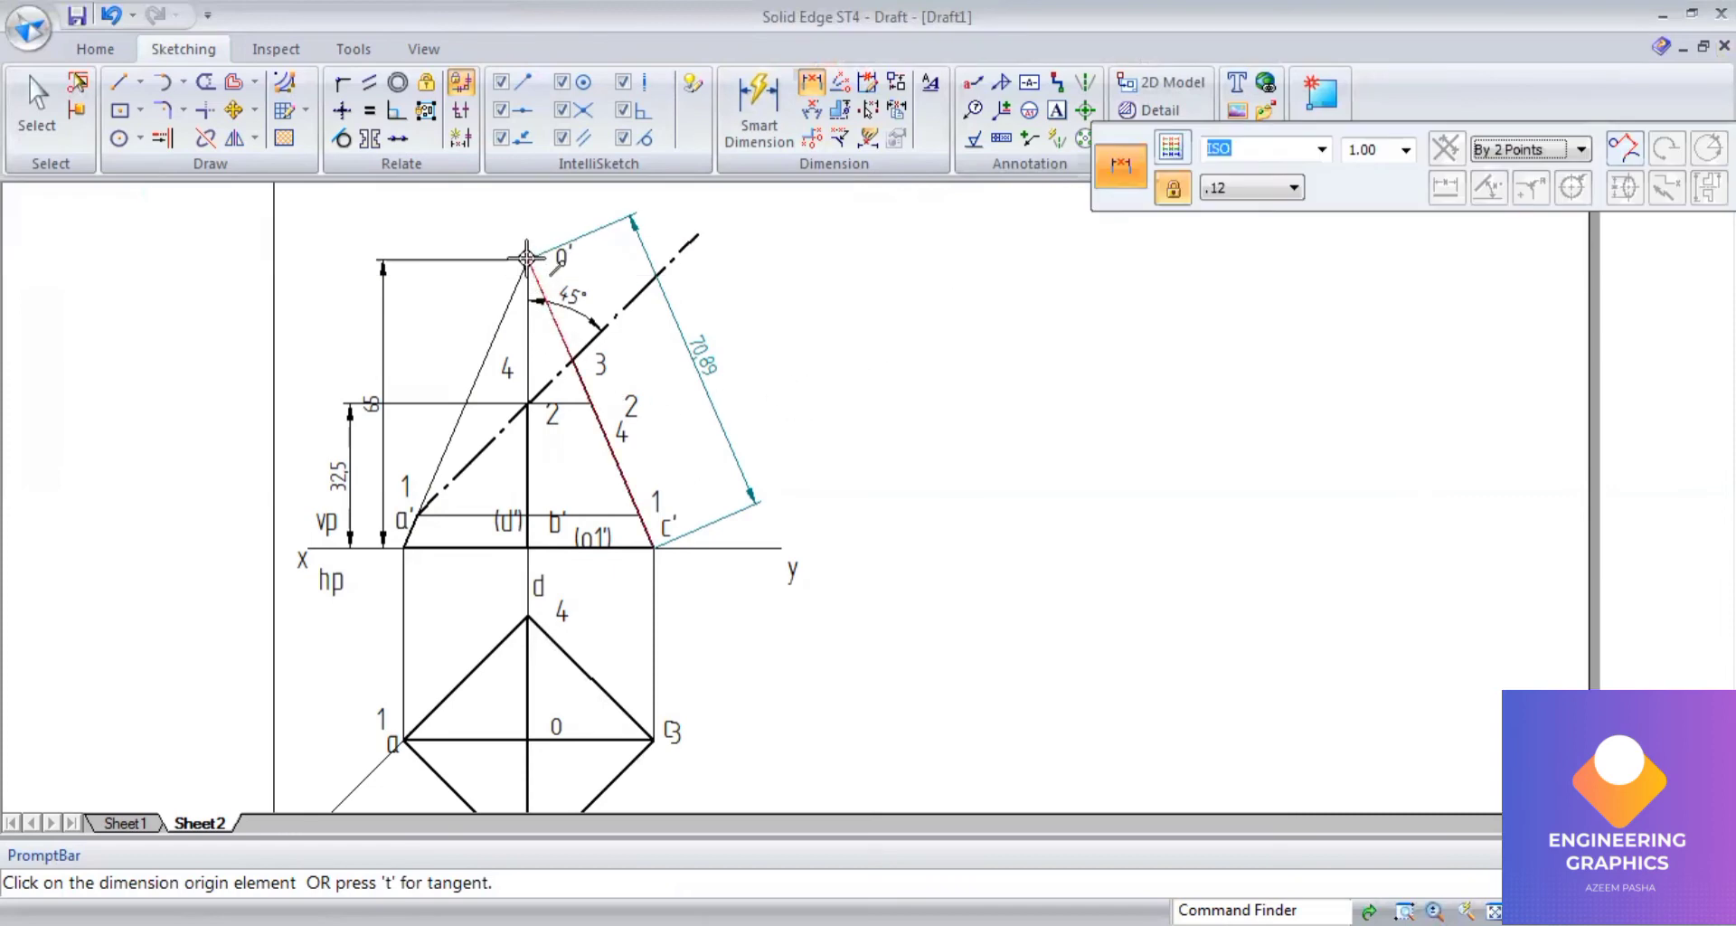
{"action": "left_click", "coordinate": [526, 259]}
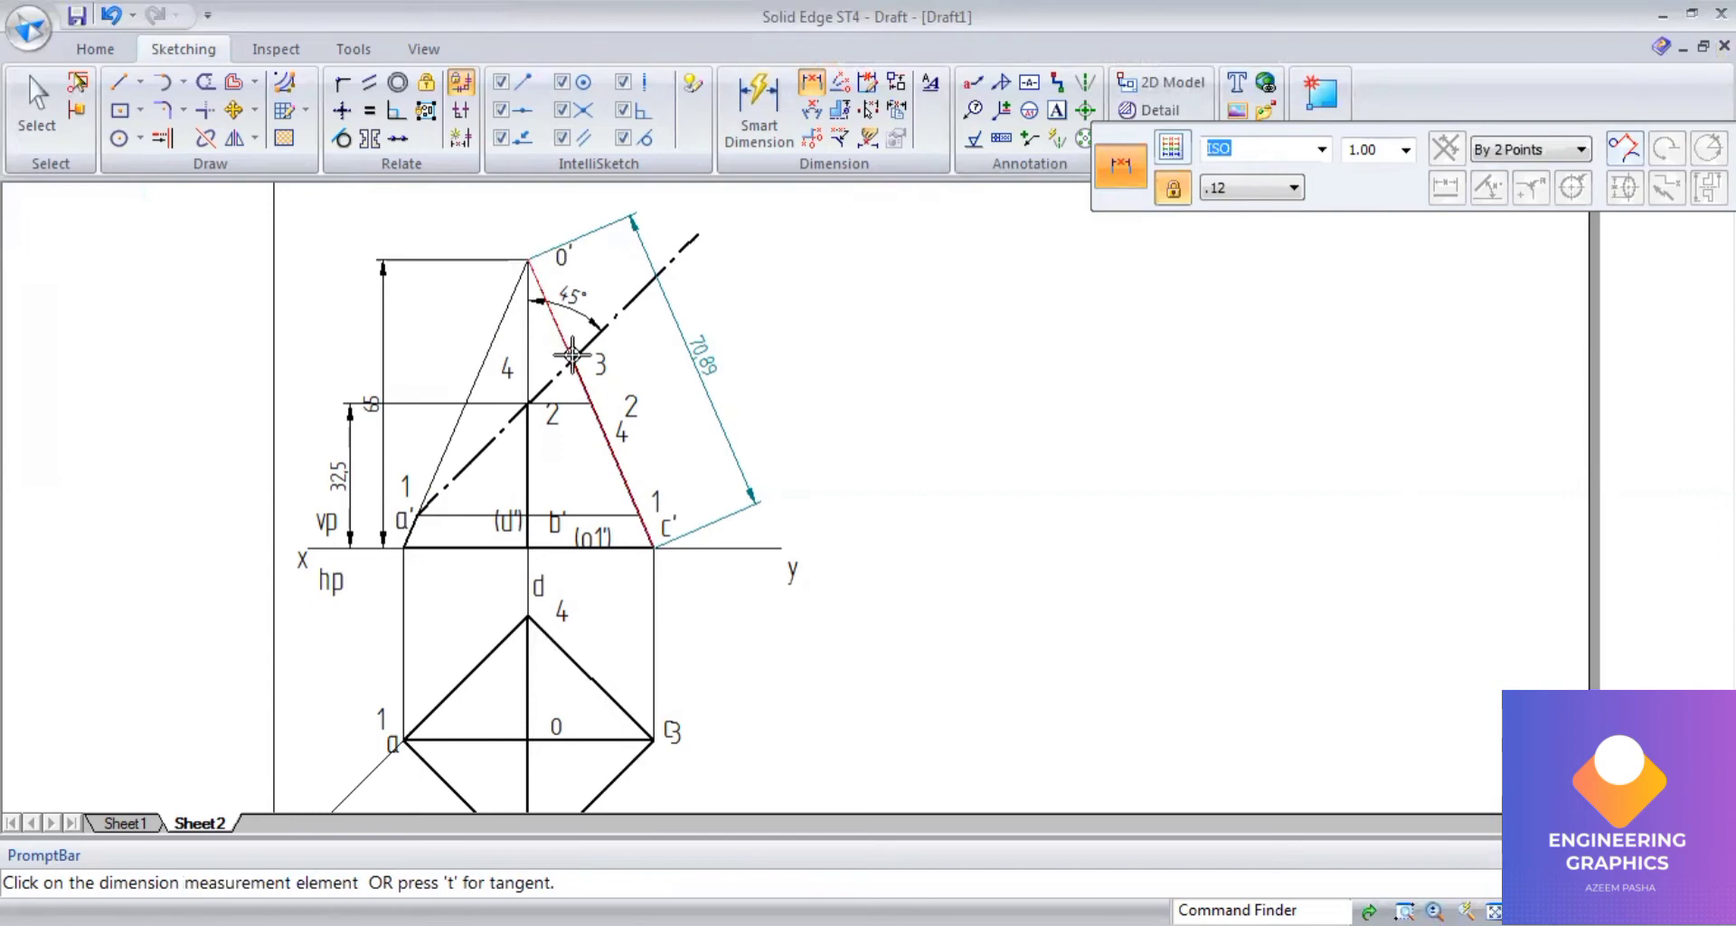
{"action": "left_click", "coordinate": [572, 358]}
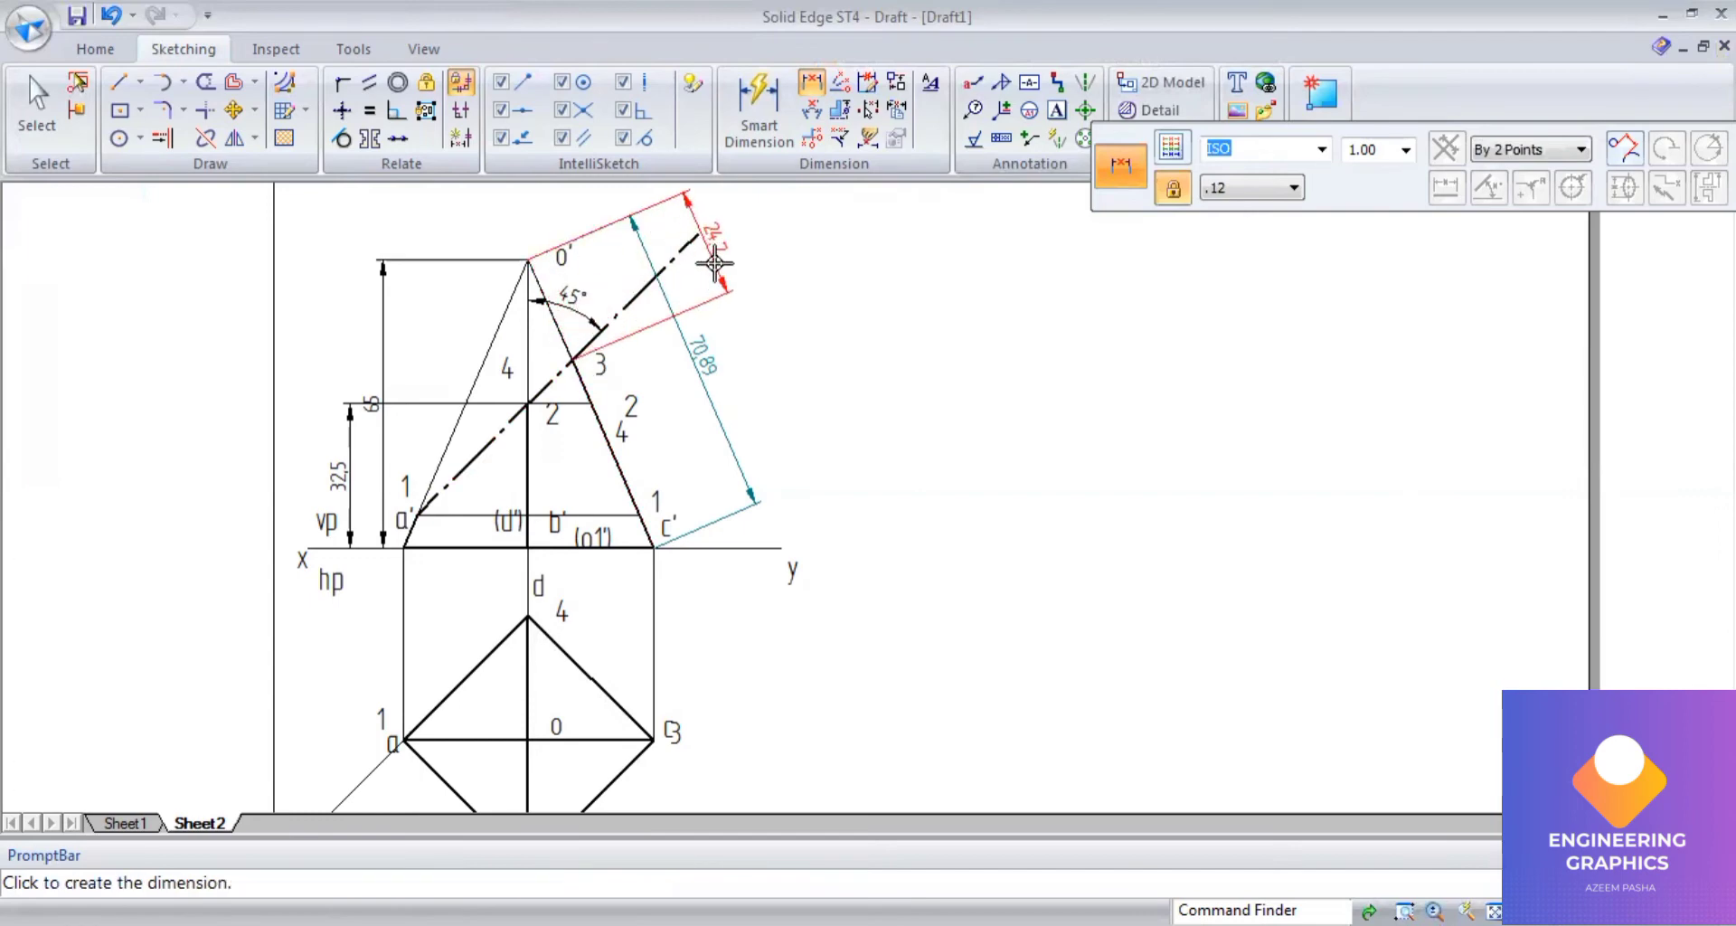
{"action": "left_click", "coordinate": [705, 275]}
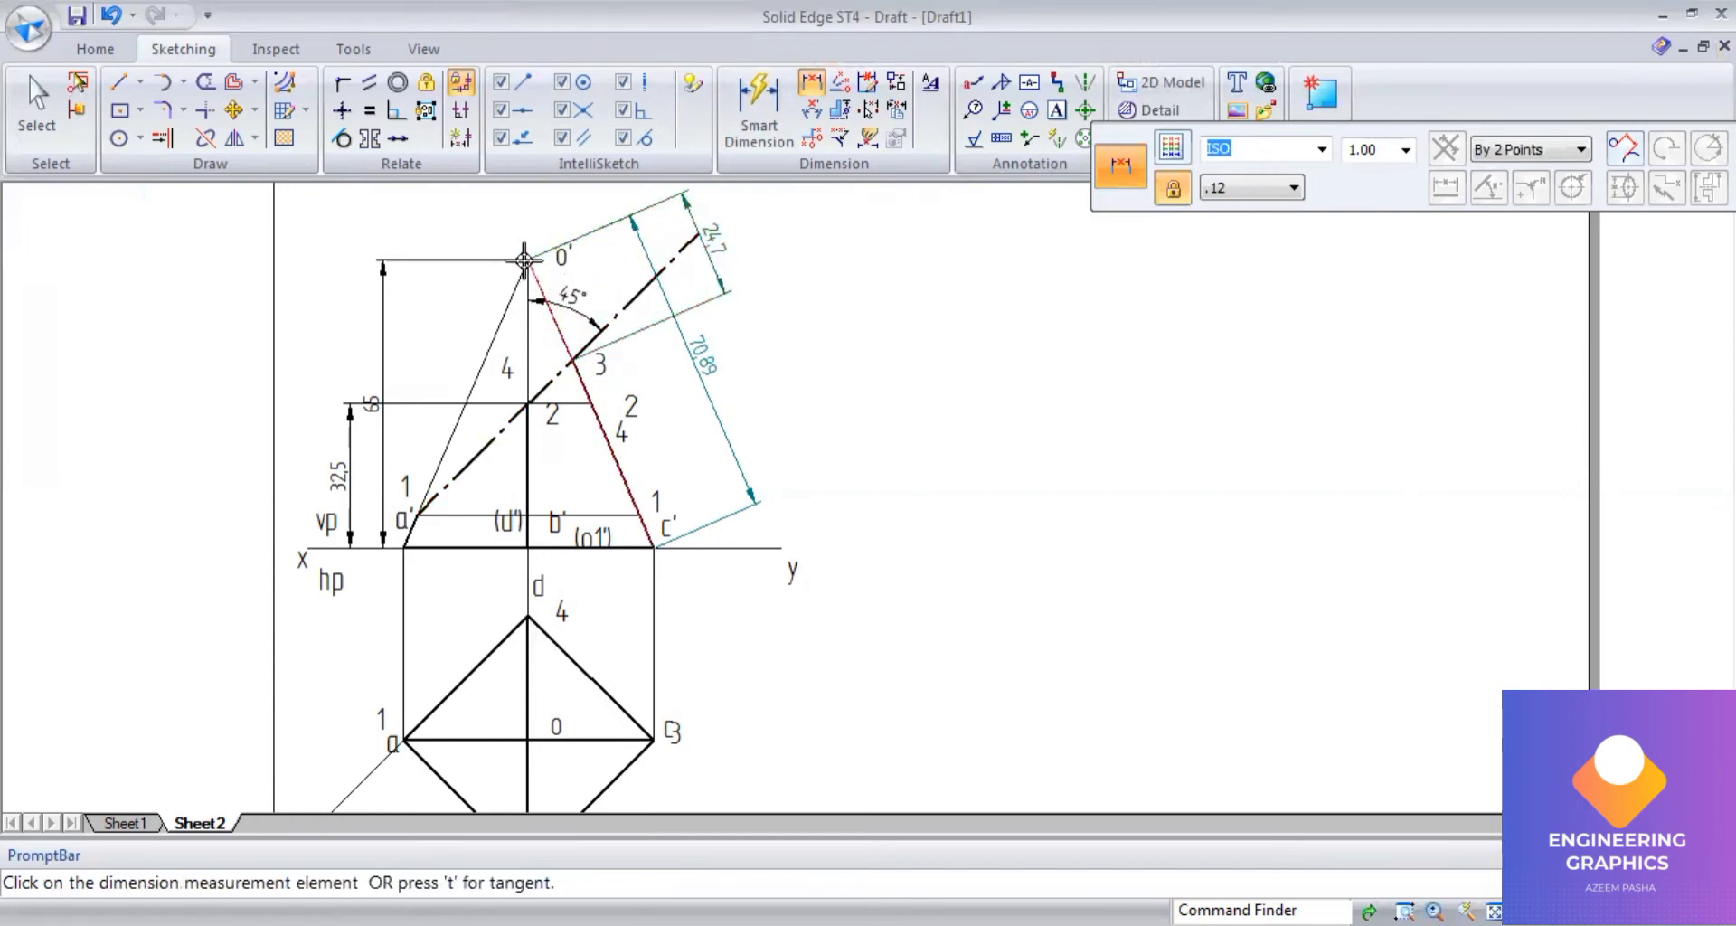
Try to add another two-point dimension from apex o' along slant edge o'c'.
{"action": "left_click", "coordinate": [528, 260]}
{"action": "left_click", "coordinate": [575, 359]}
{"action": "left_click", "coordinate": [576, 366]}
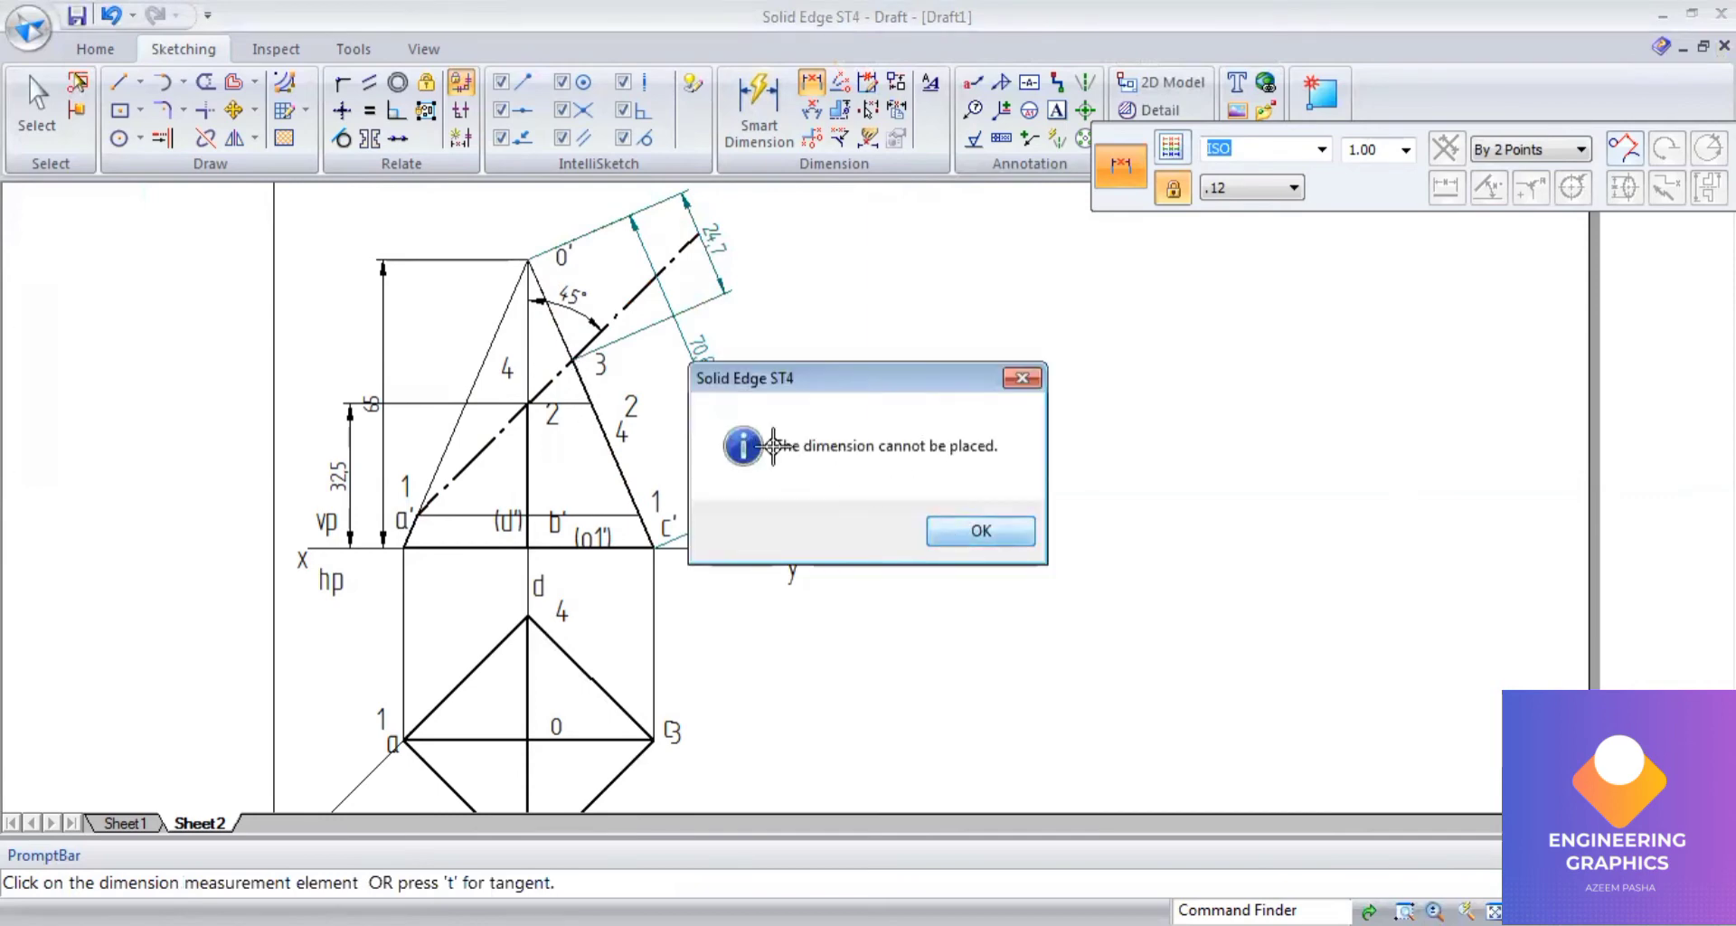
{"action": "left_click", "coordinate": [960, 538]}
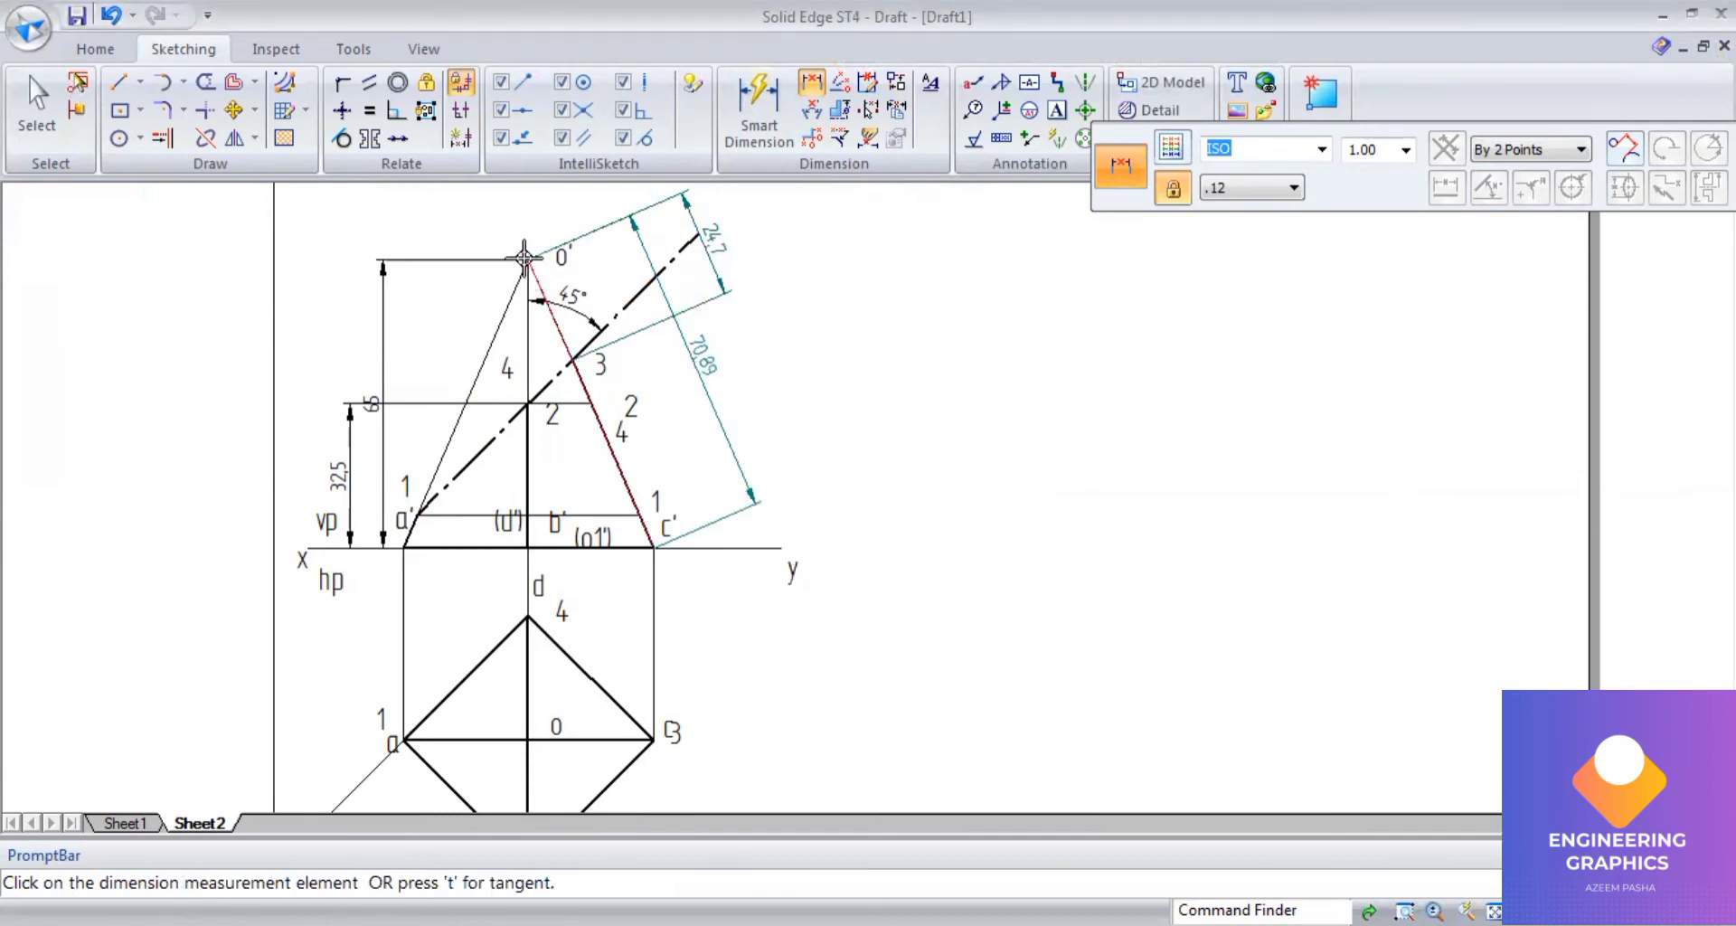
{"action": "left_click", "coordinate": [586, 395]}
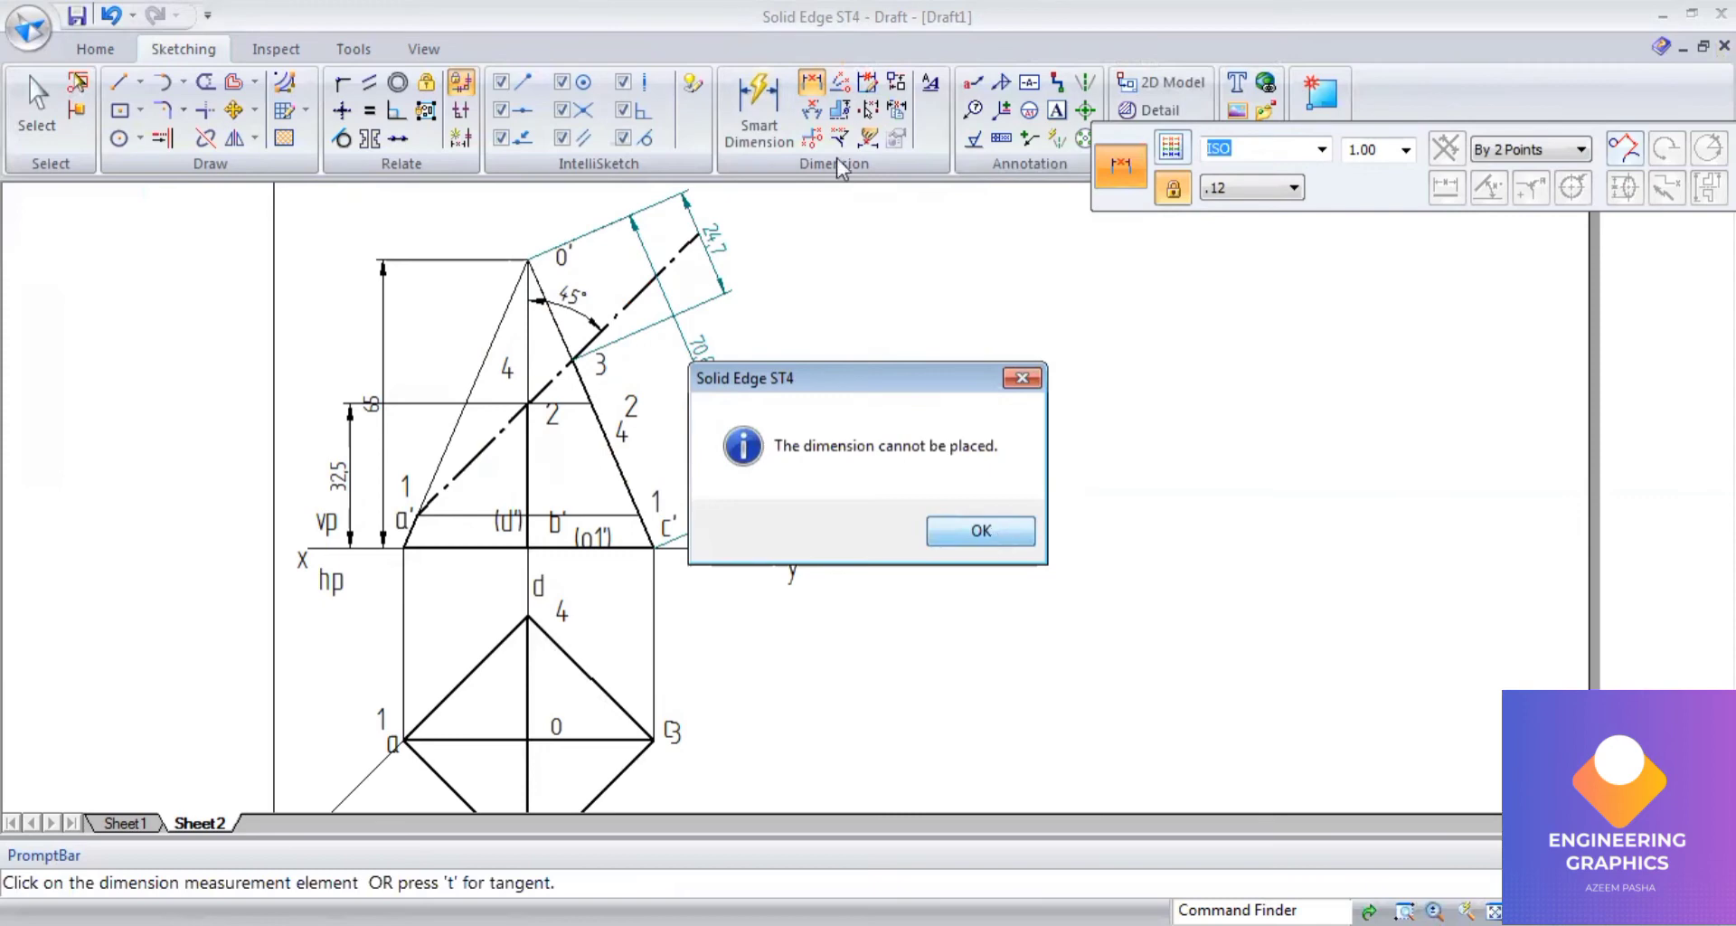
{"action": "key", "text": "Return"}
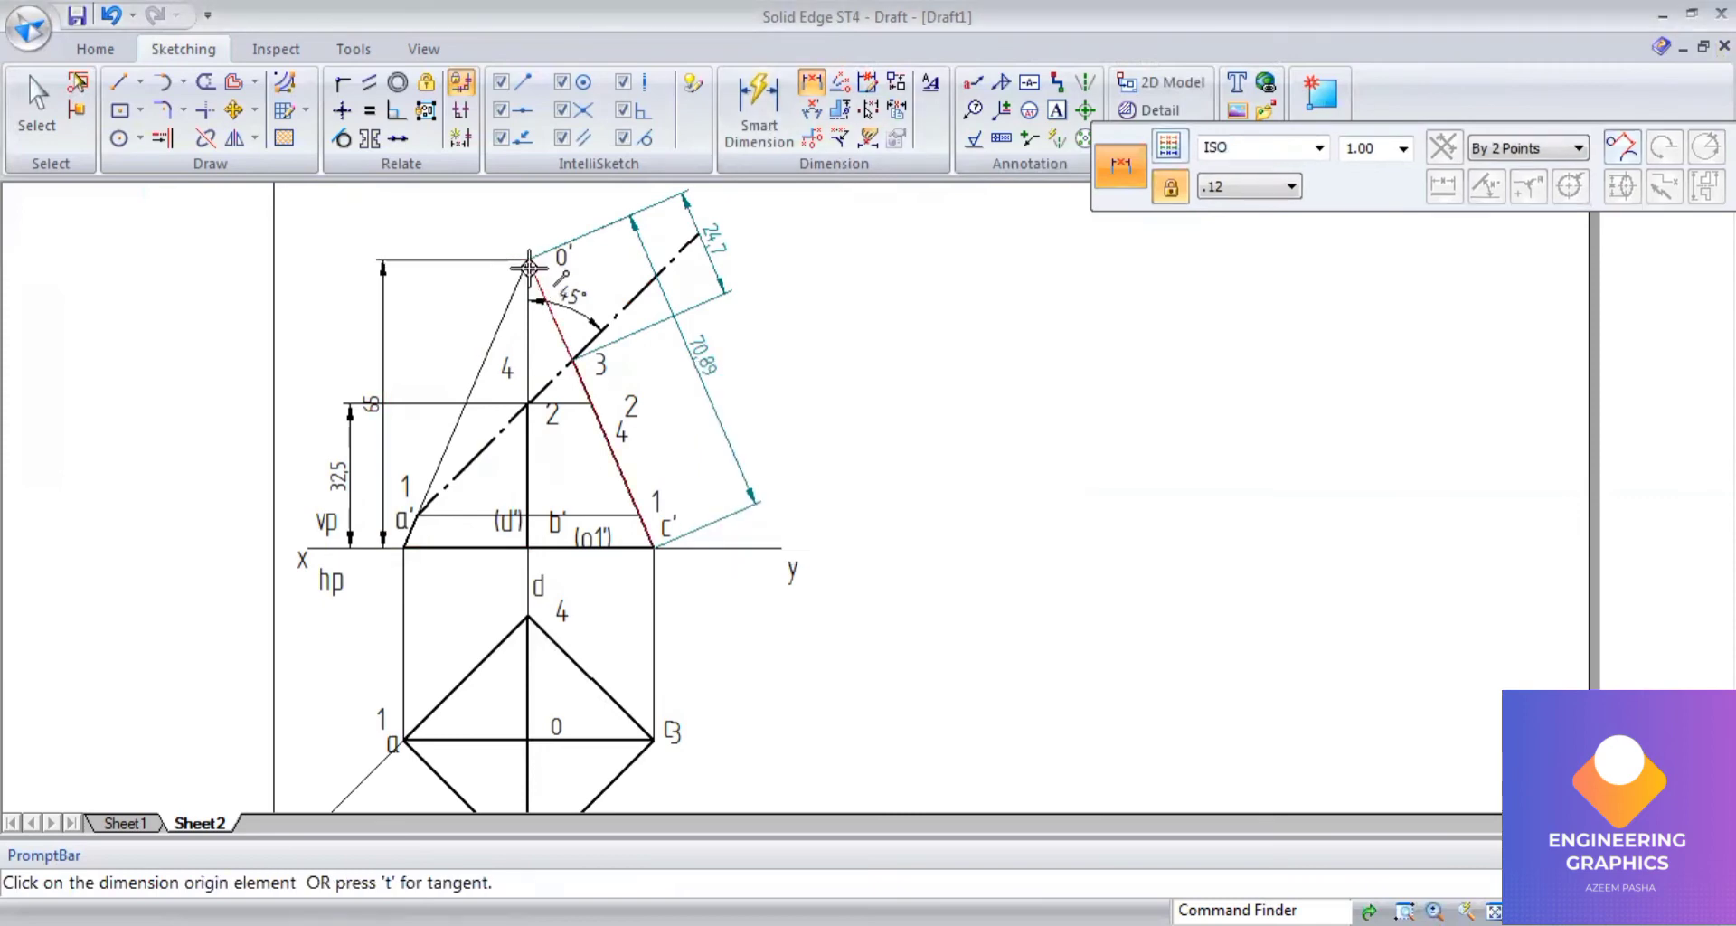
Dimension the slant distance from apex o' to the projected point 2, 4 on edge o'c'.
{"action": "left_click", "coordinate": [532, 263]}
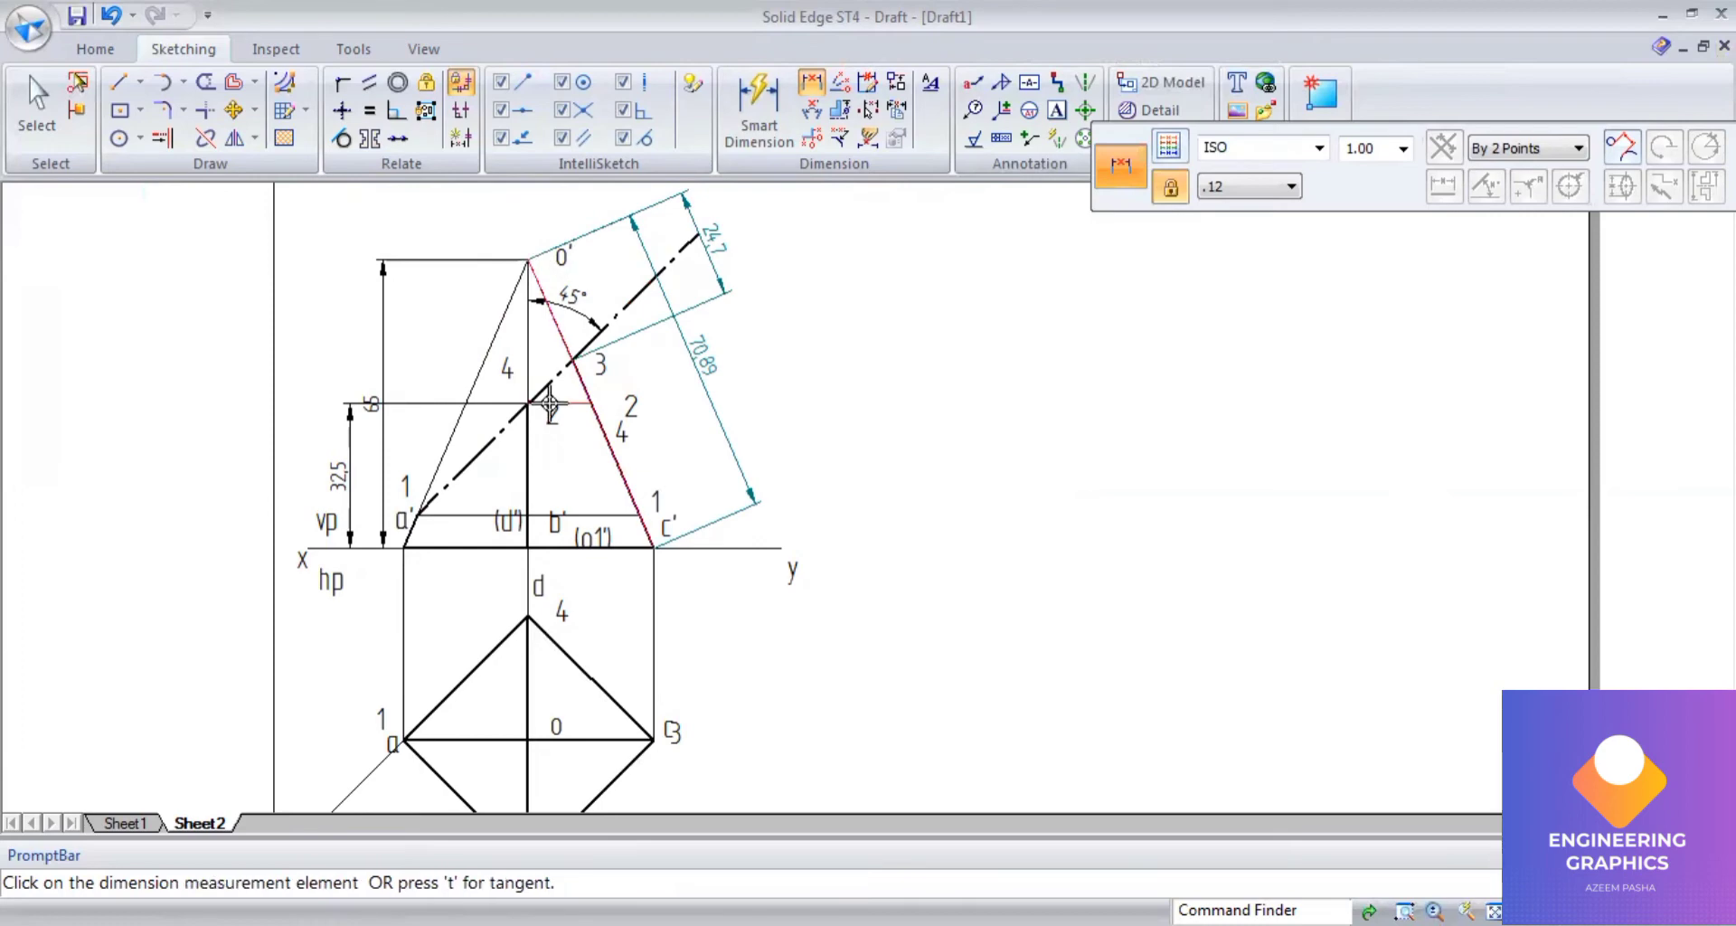
{"action": "left_click", "coordinate": [595, 398]}
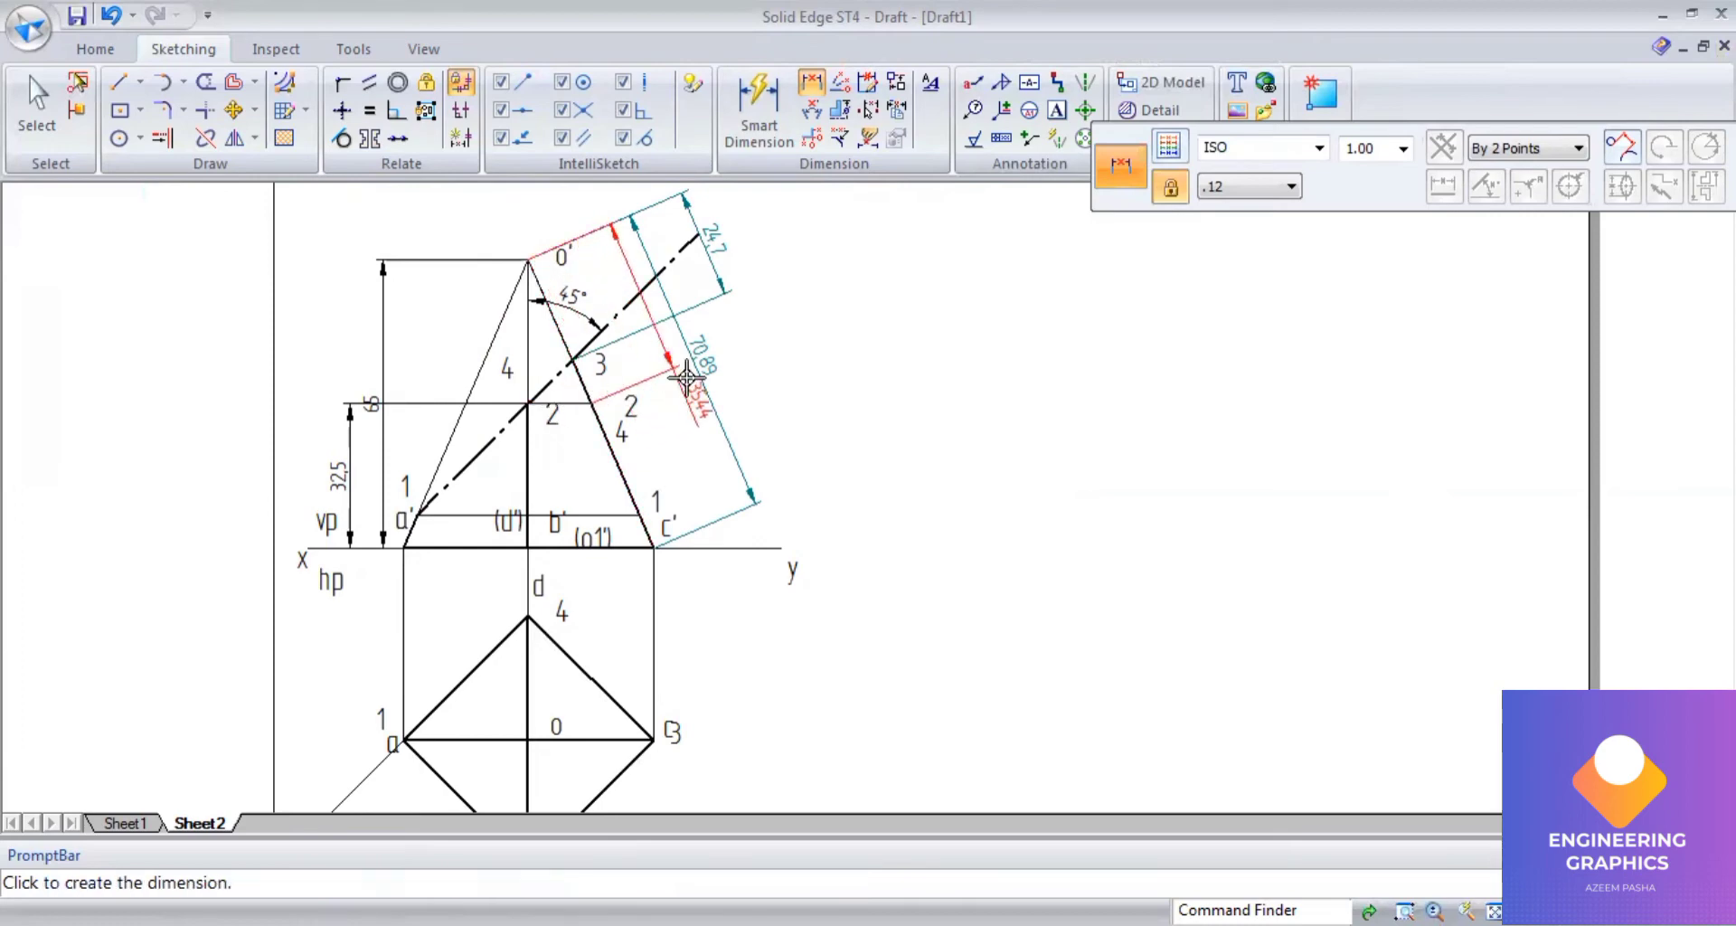
{"action": "left_click", "coordinate": [775, 319]}
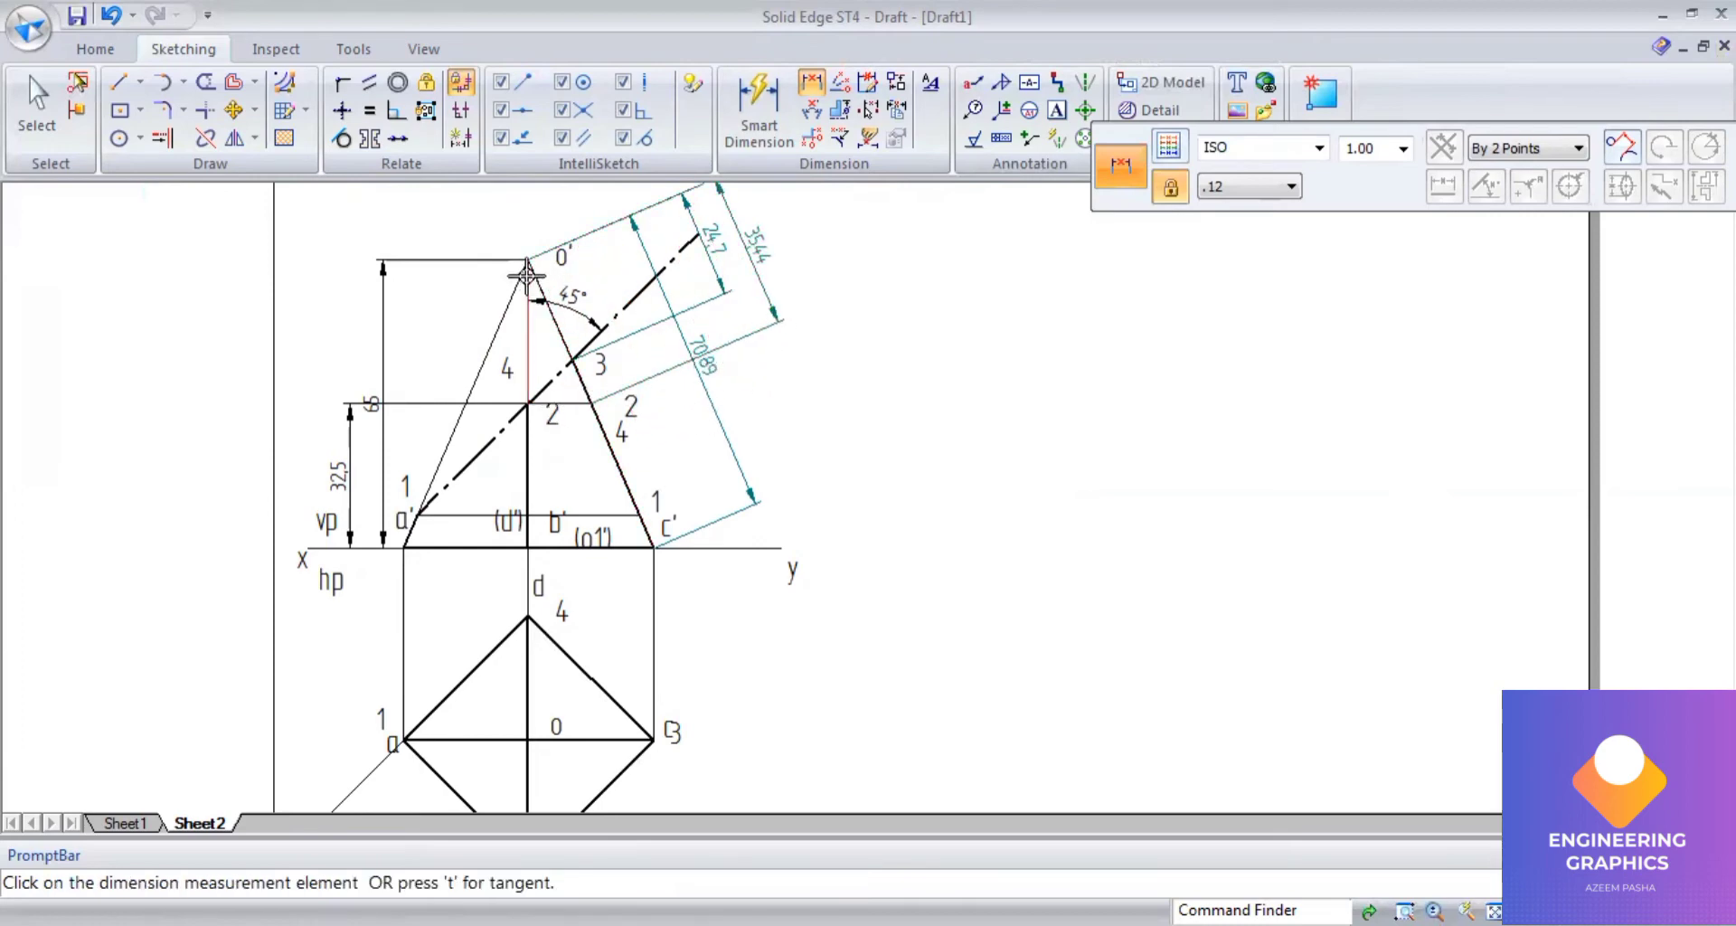
{"action": "left_click", "coordinate": [576, 366]}
{"action": "key", "text": "Return"}
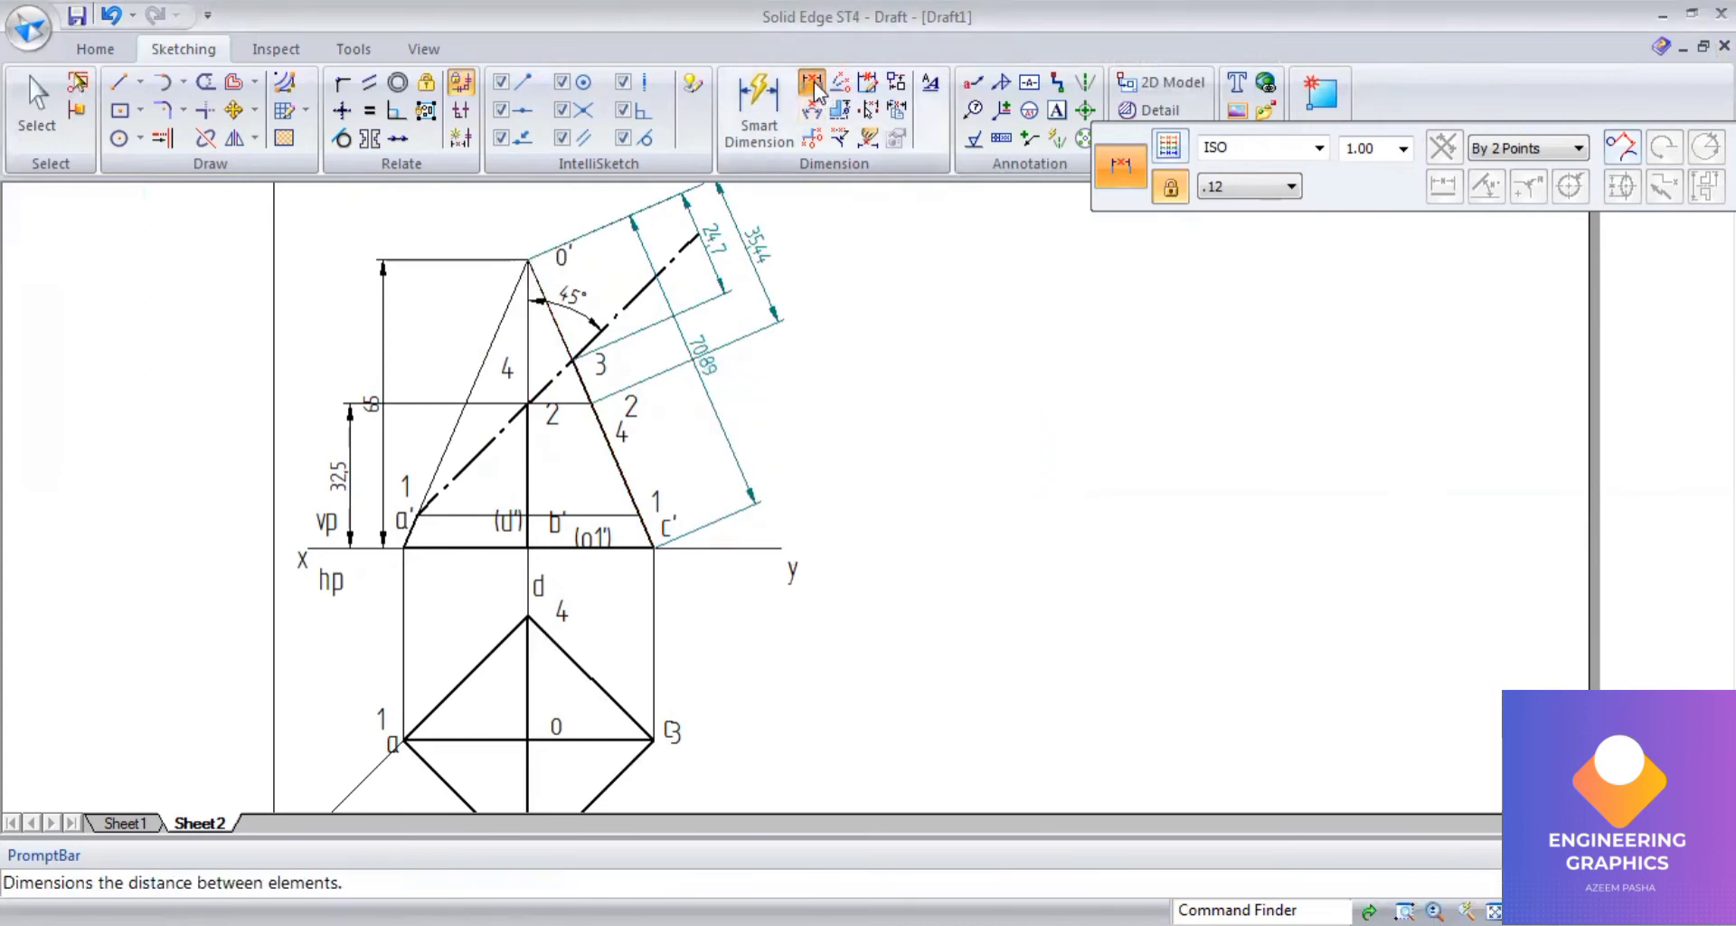
Dimension the slant distance from apex o' to the projected point 1 on edge o'c', placed outside the other slant dimensions.
{"action": "left_click", "coordinate": [525, 252]}
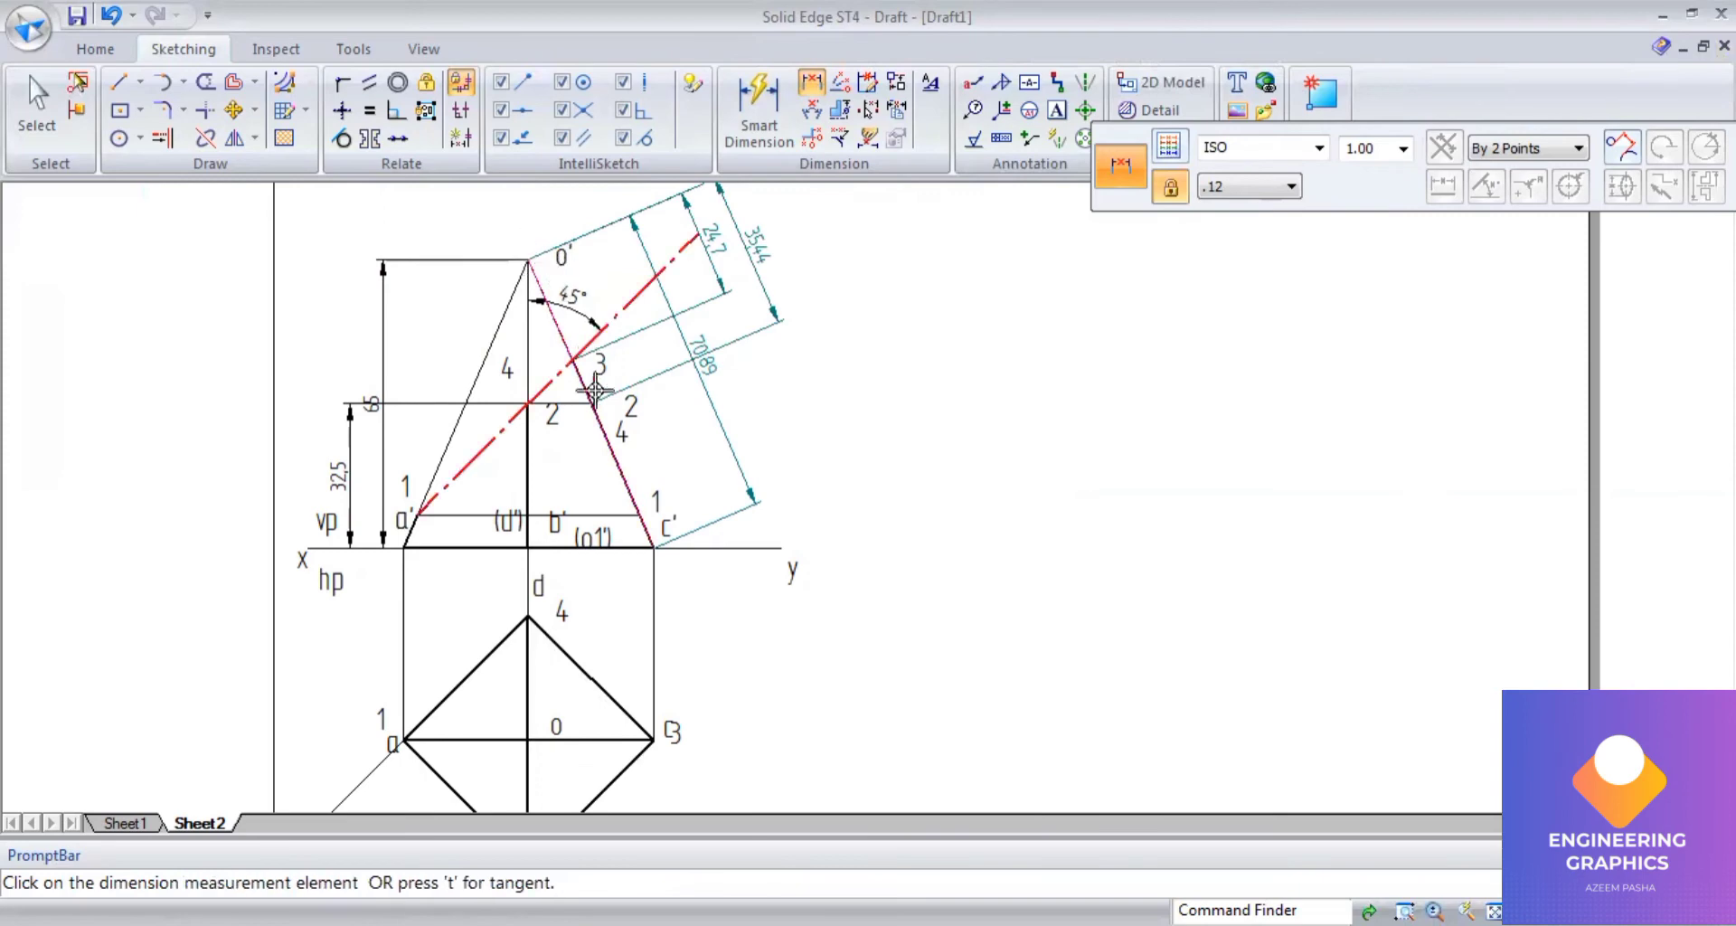
{"action": "left_click", "coordinate": [606, 504]}
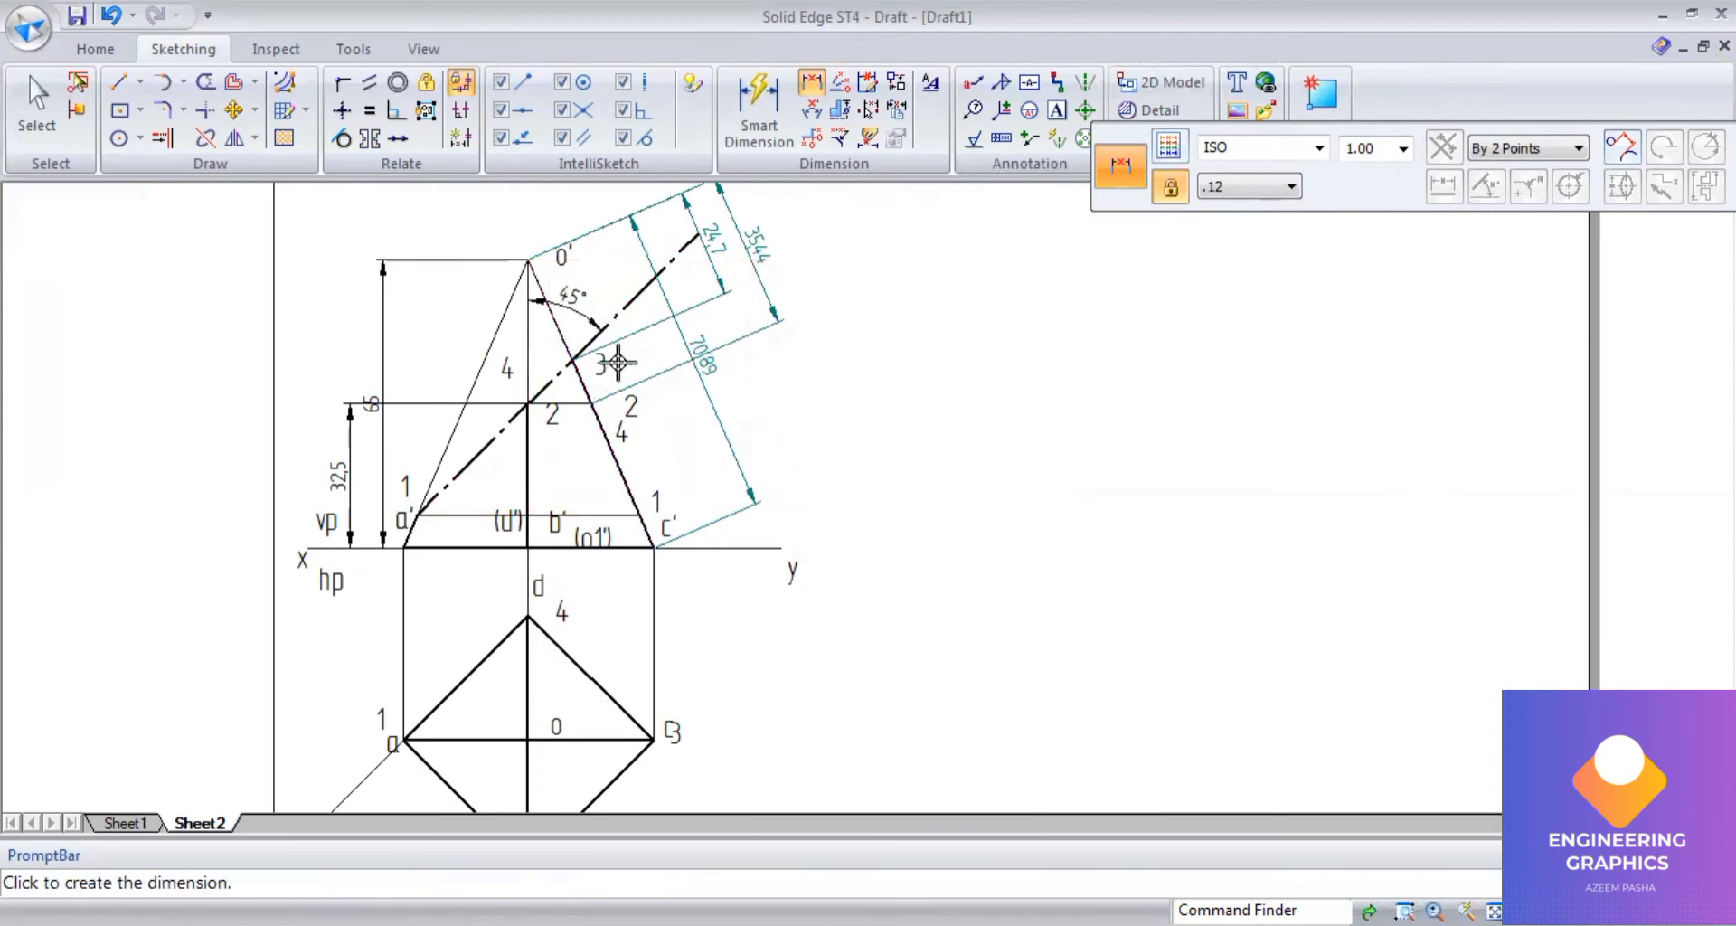
{"action": "left_click", "coordinate": [544, 283]}
{"action": "left_click", "coordinate": [524, 253]}
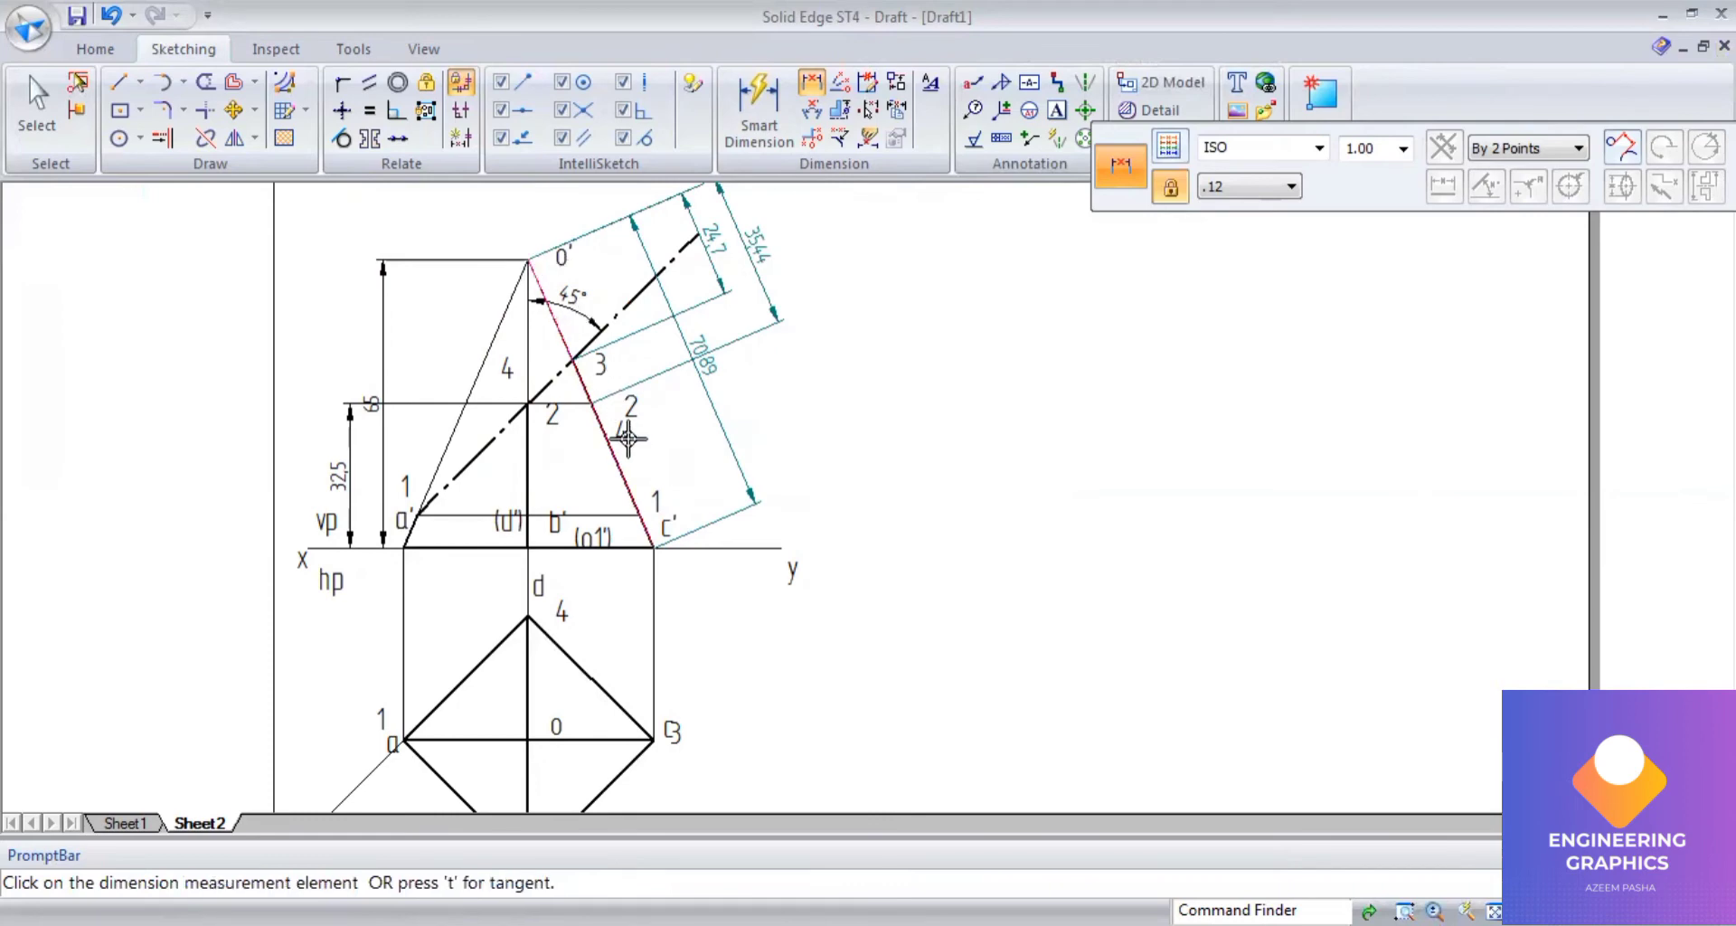
{"action": "left_click", "coordinate": [614, 507]}
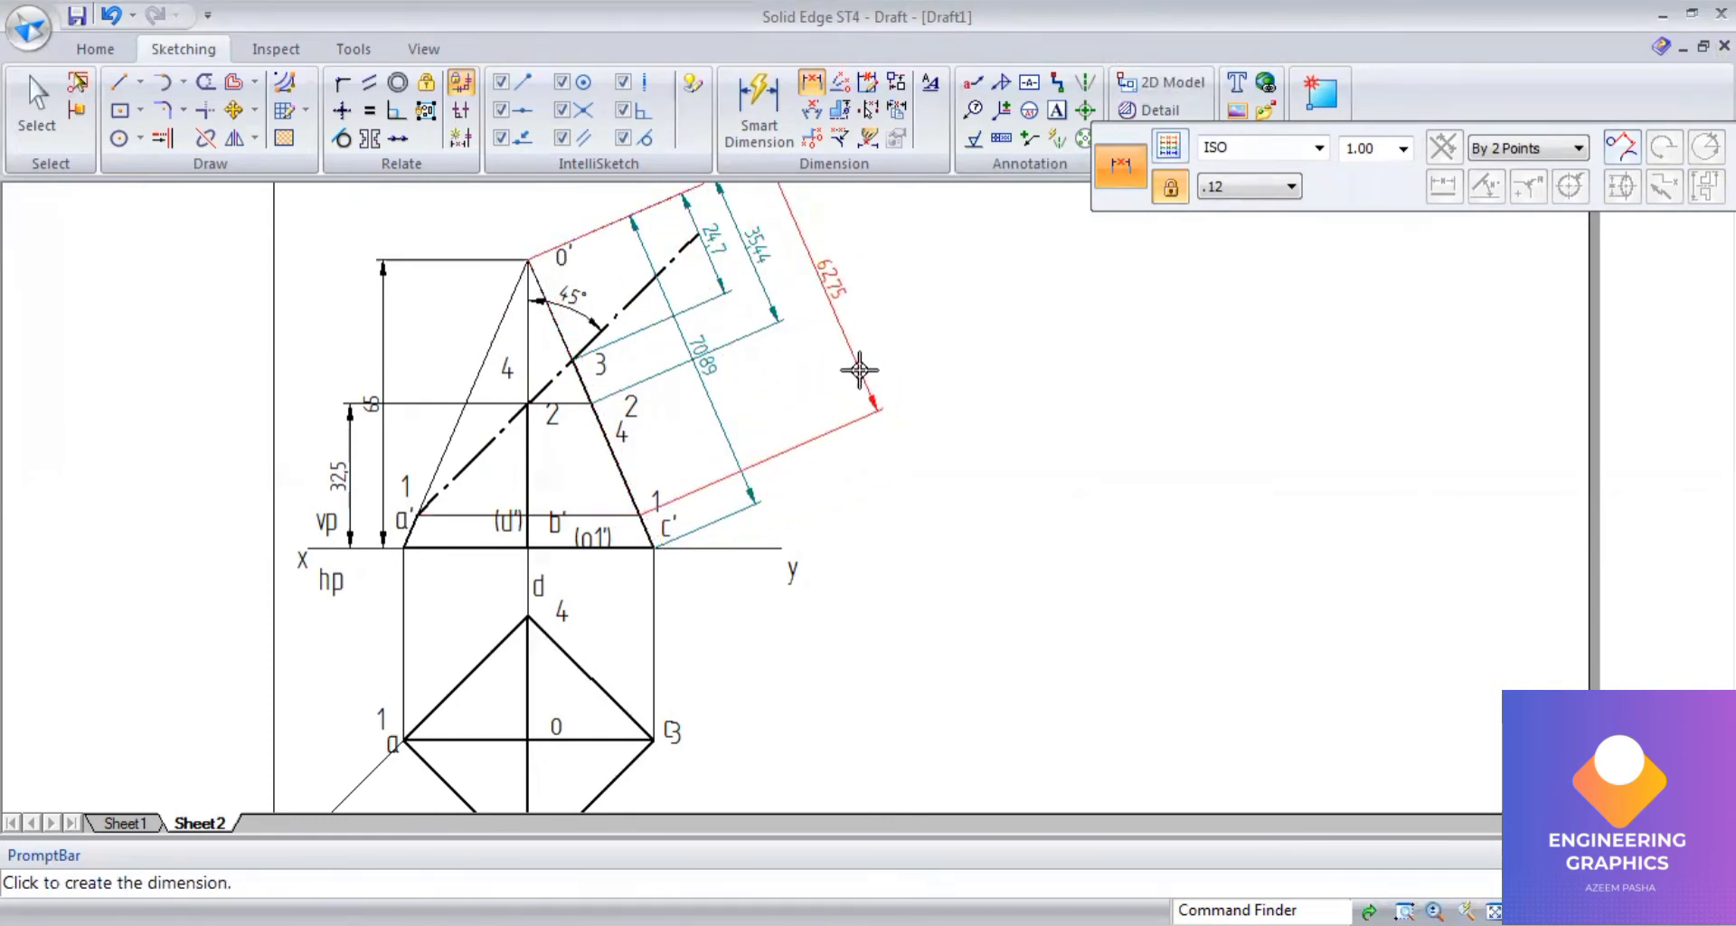
{"action": "left_click", "coordinate": [859, 370]}
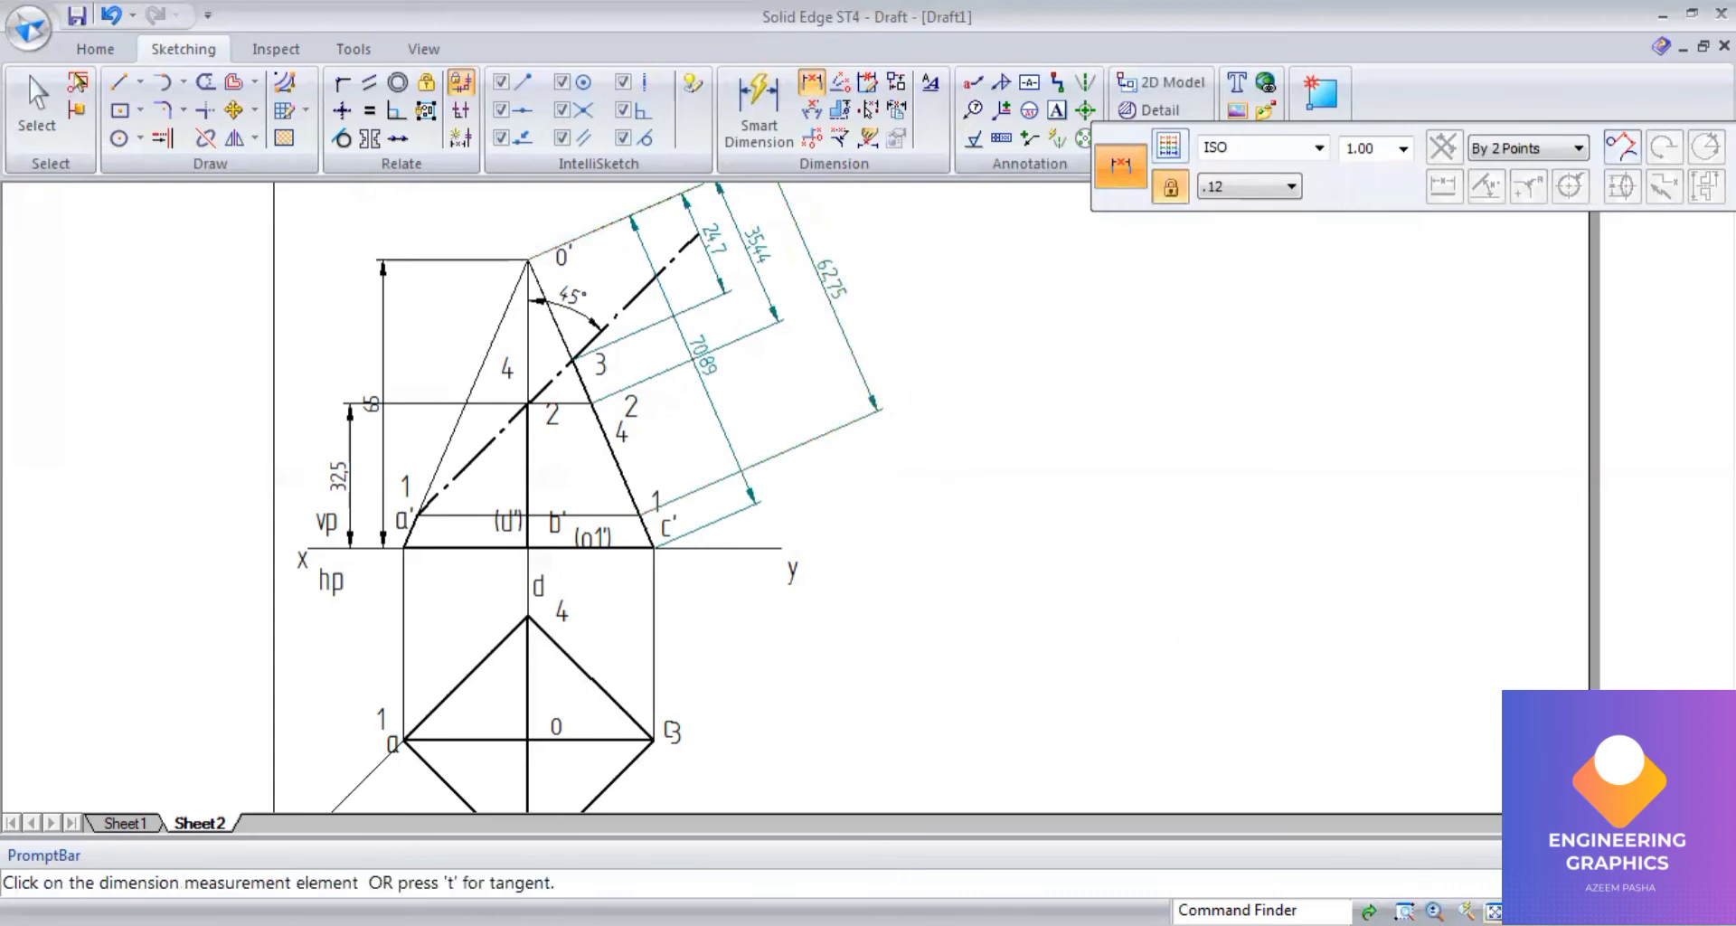
Draw a continuous 0.50 mm thick vertical line 70.89 mm long in the empty area beside the projections to start the development.
{"action": "scroll", "coordinate": [1038, 505], "scroll_direction": "up", "scroll_amount": 1}
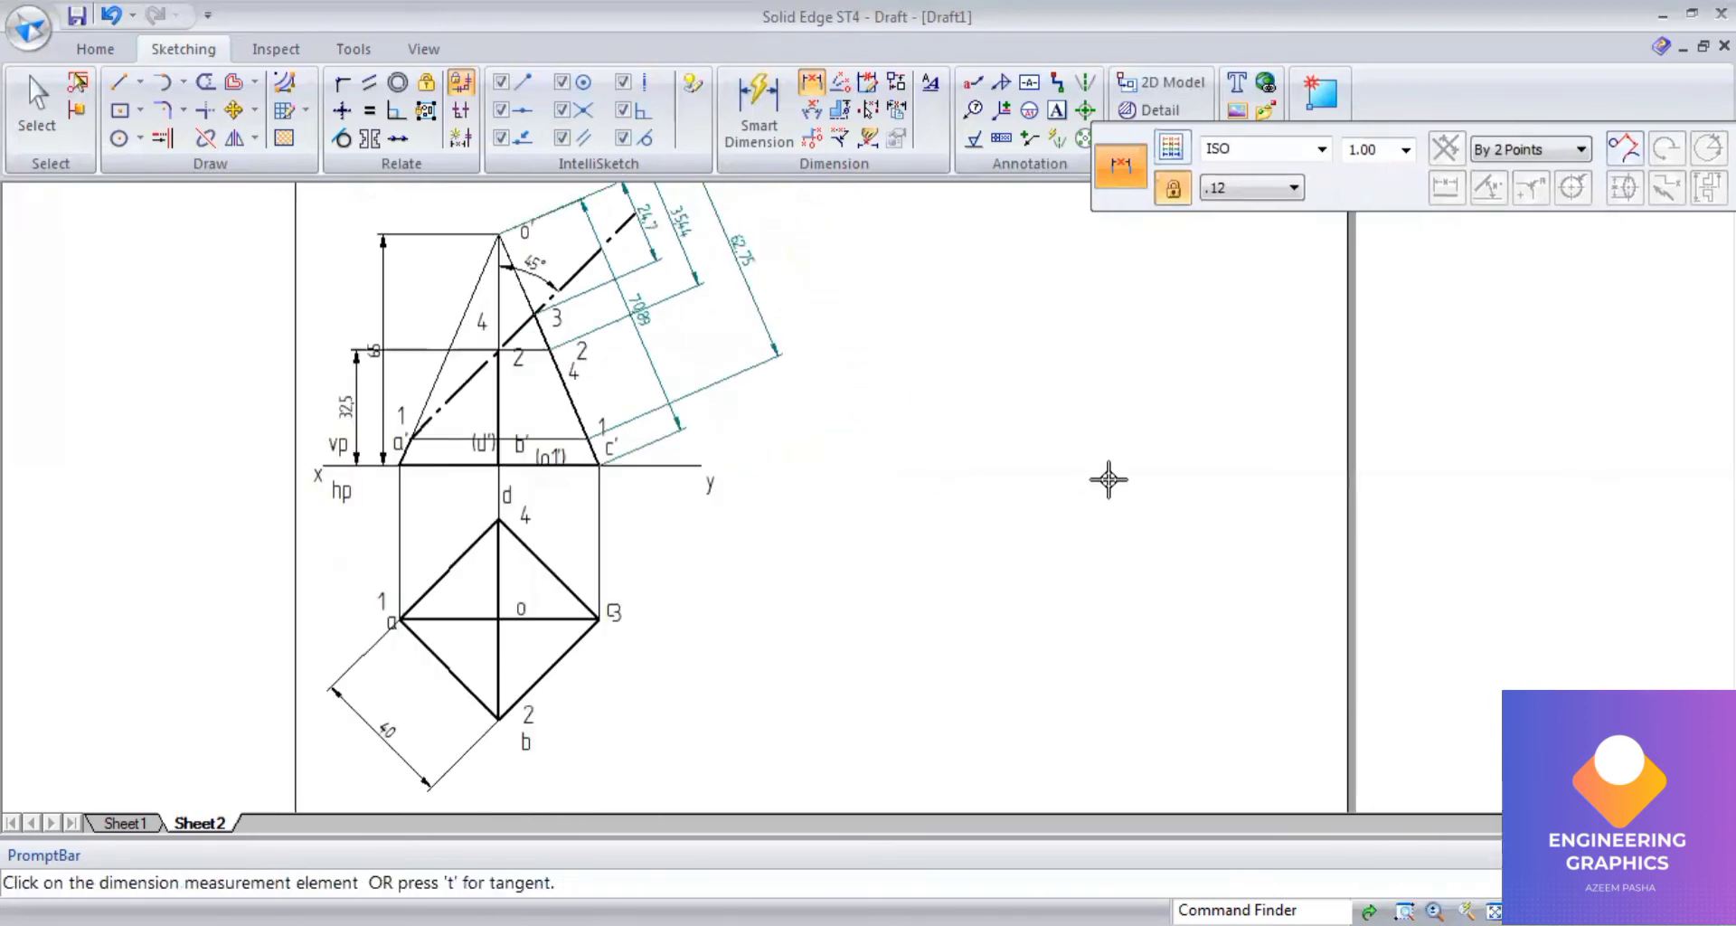
{"action": "left_click", "coordinate": [117, 82]}
{"action": "left_click", "coordinate": [1416, 146]}
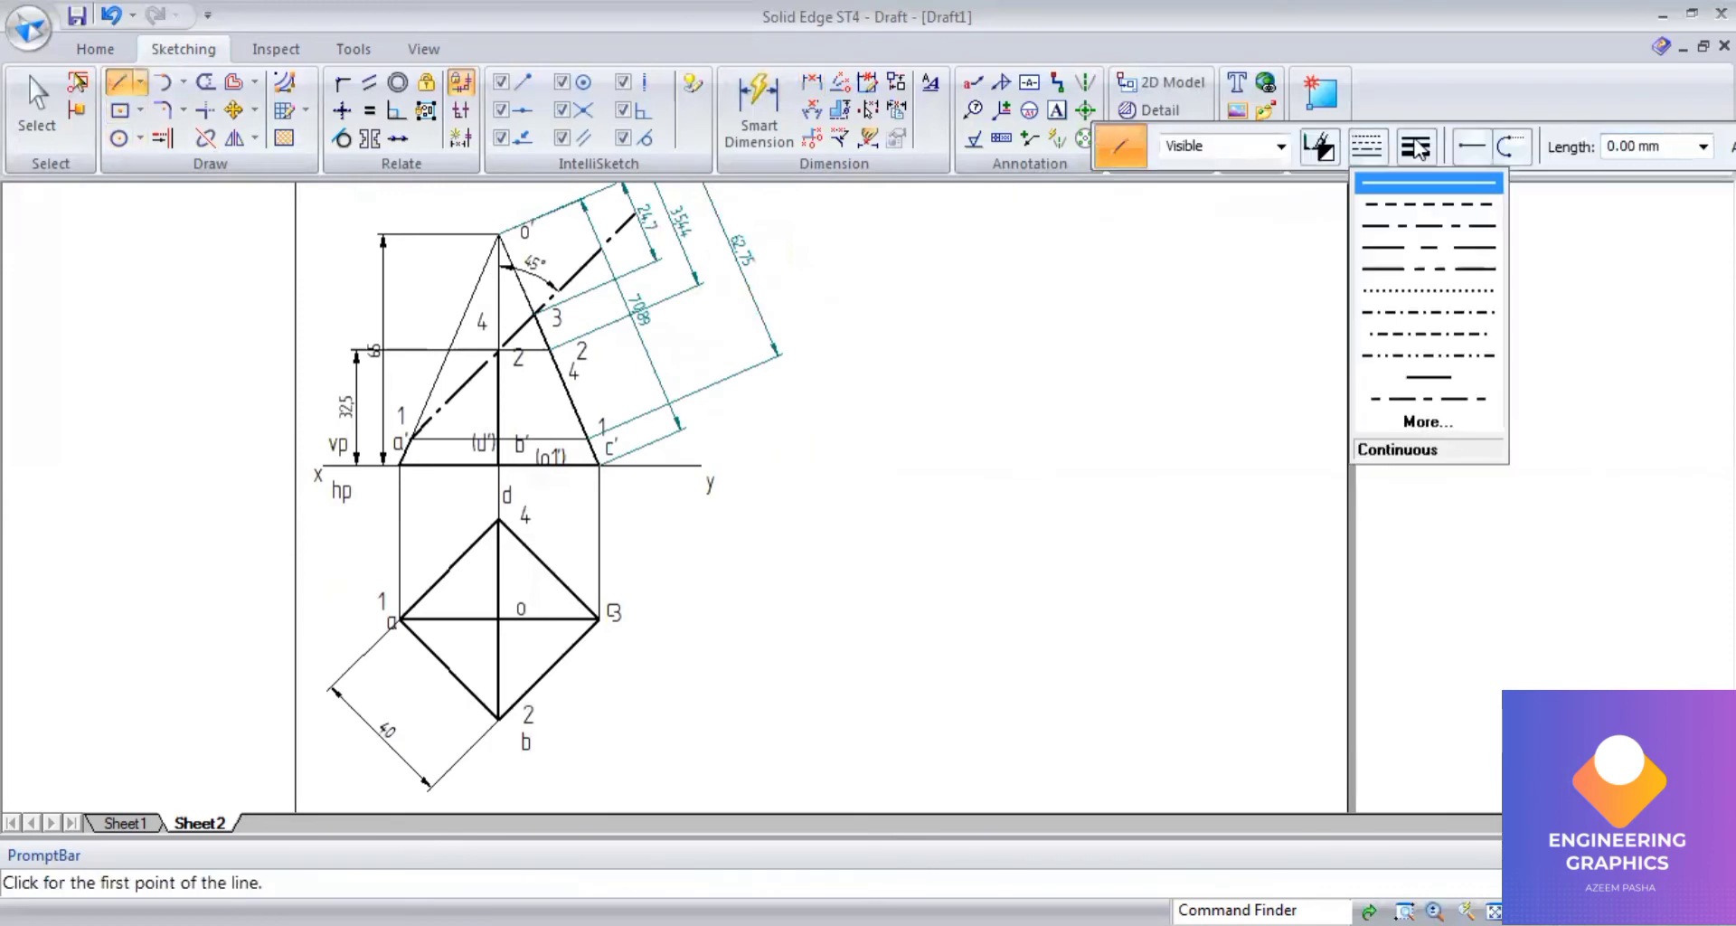
{"action": "left_click", "coordinate": [1425, 260]}
{"action": "left_click", "coordinate": [1416, 147]}
{"action": "left_click", "coordinate": [1426, 248]}
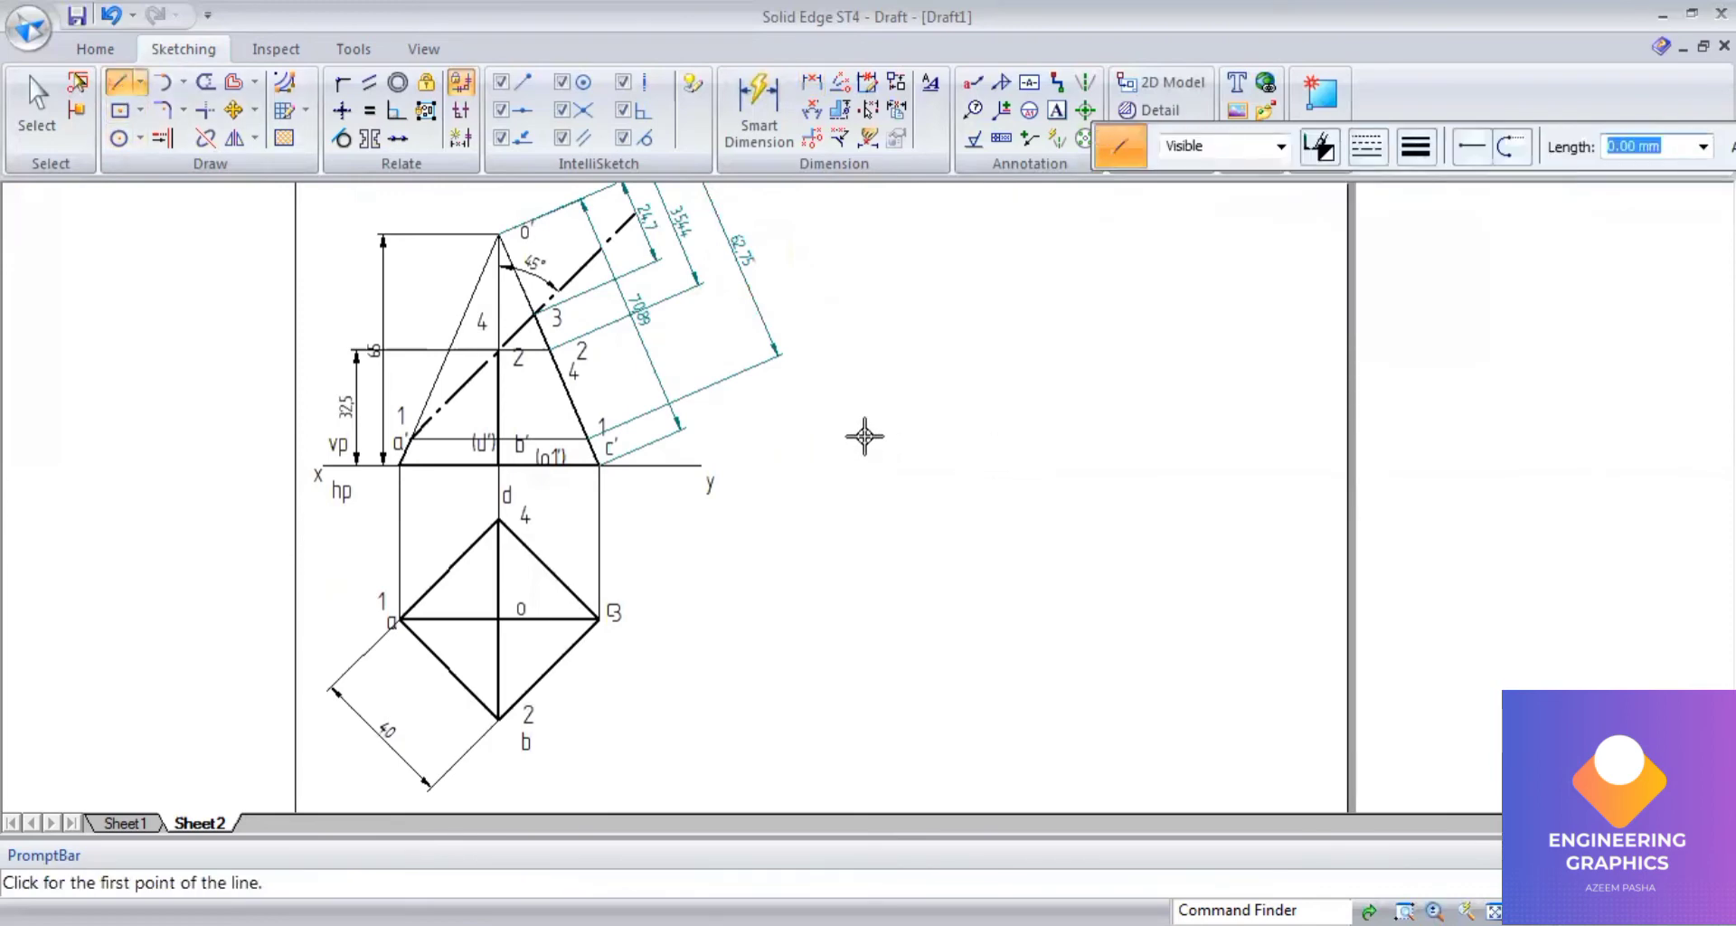
{"action": "left_click", "coordinate": [850, 389]}
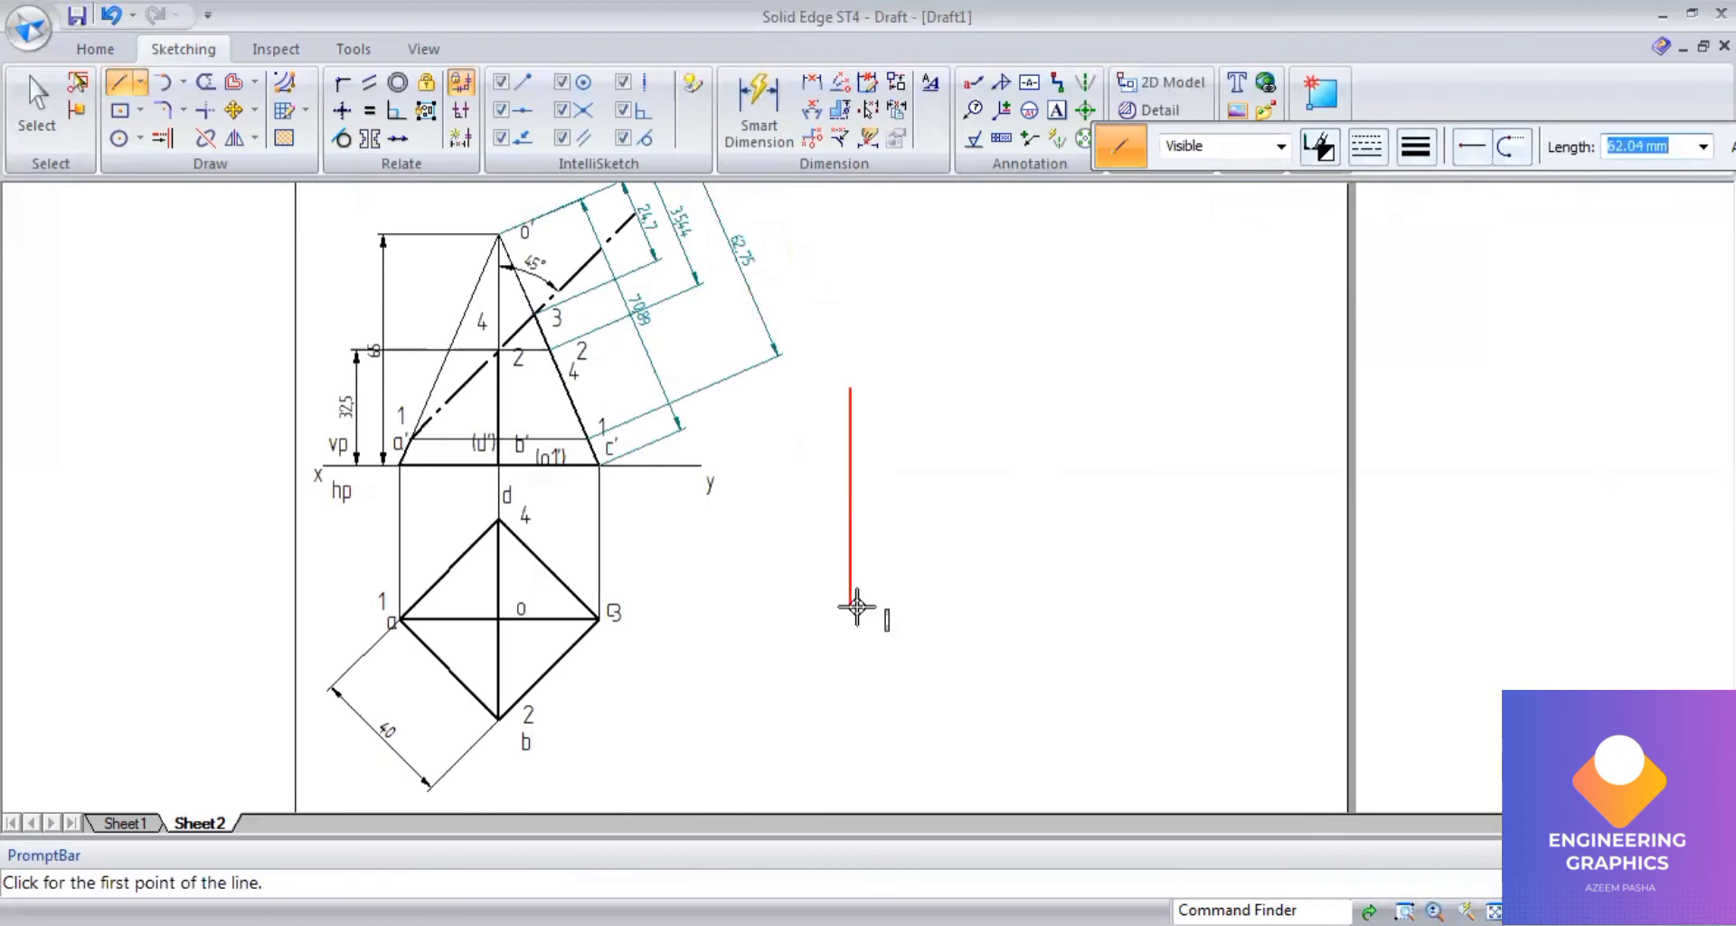
{"action": "type", "text": "70"}
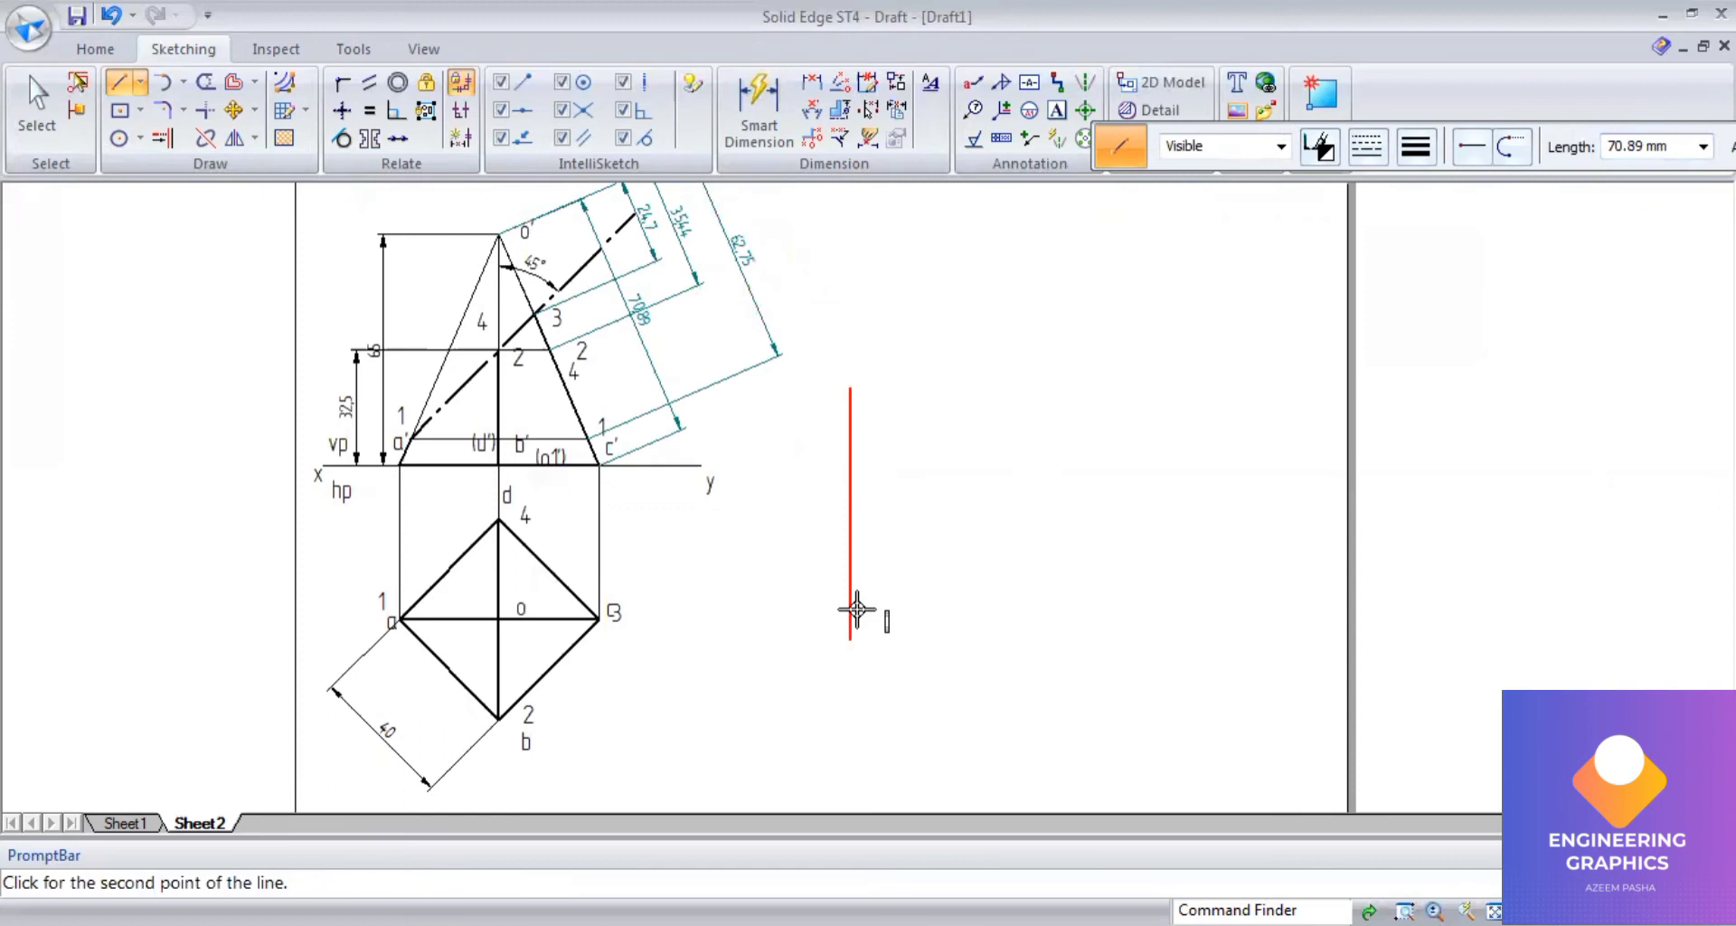
Label the upper end of the development line O and its lower end A.
{"action": "left_click", "coordinate": [1056, 110]}
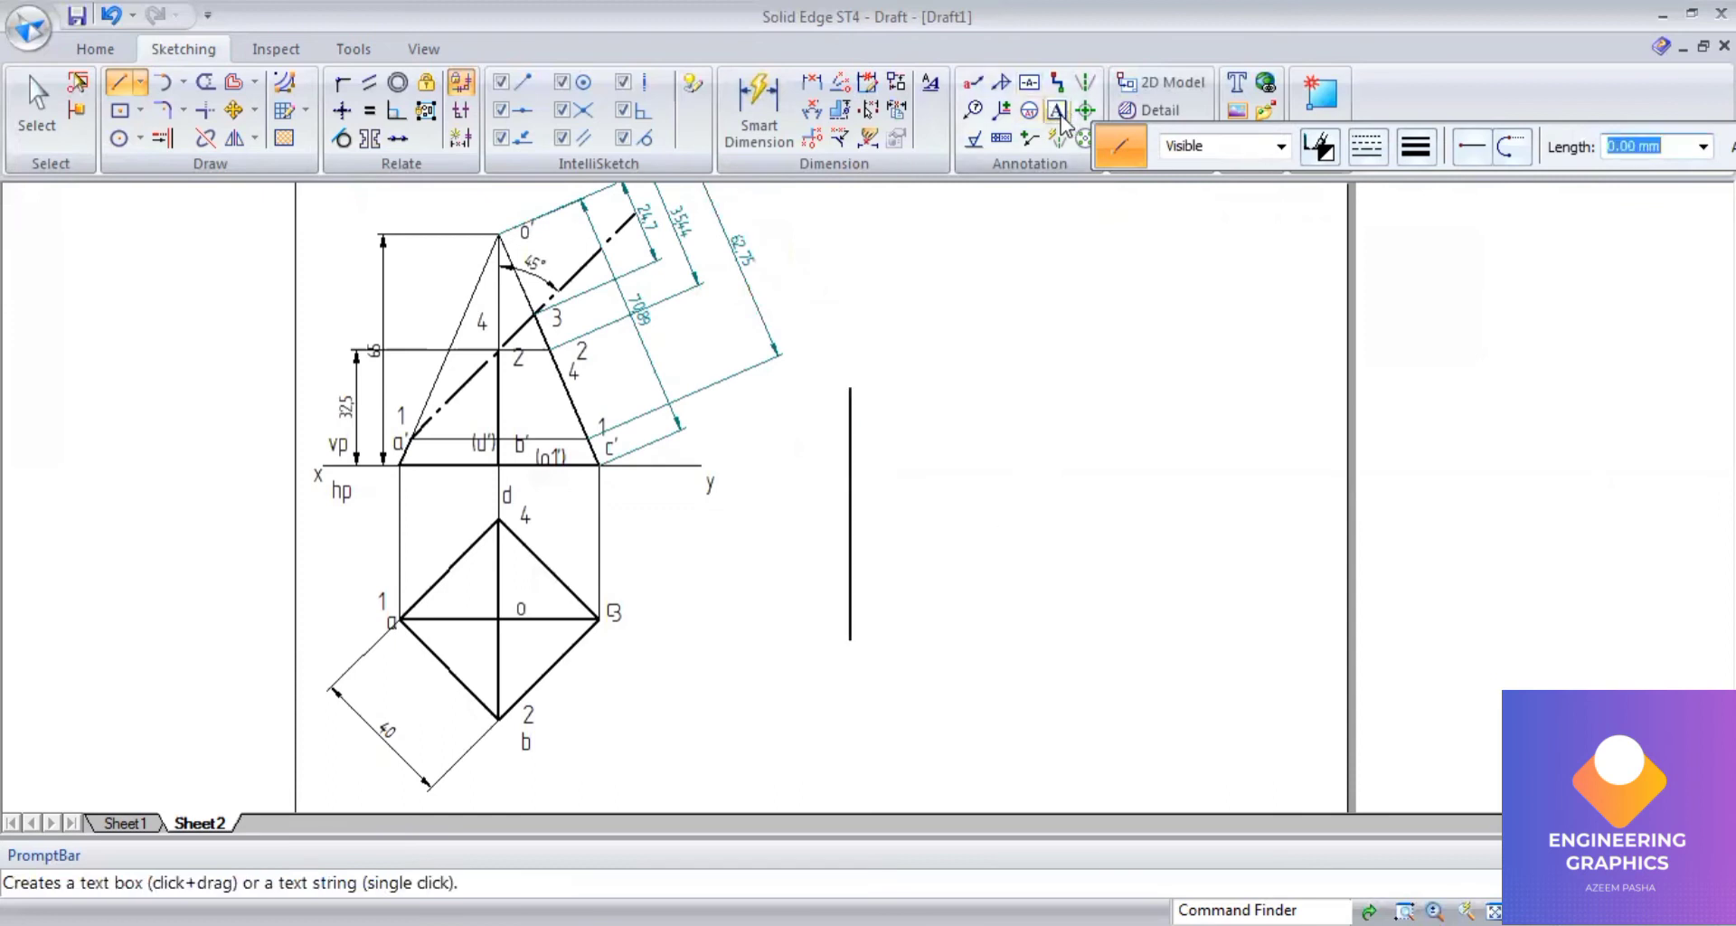
{"action": "left_click", "coordinate": [839, 367]}
{"action": "type", "text": "0"}
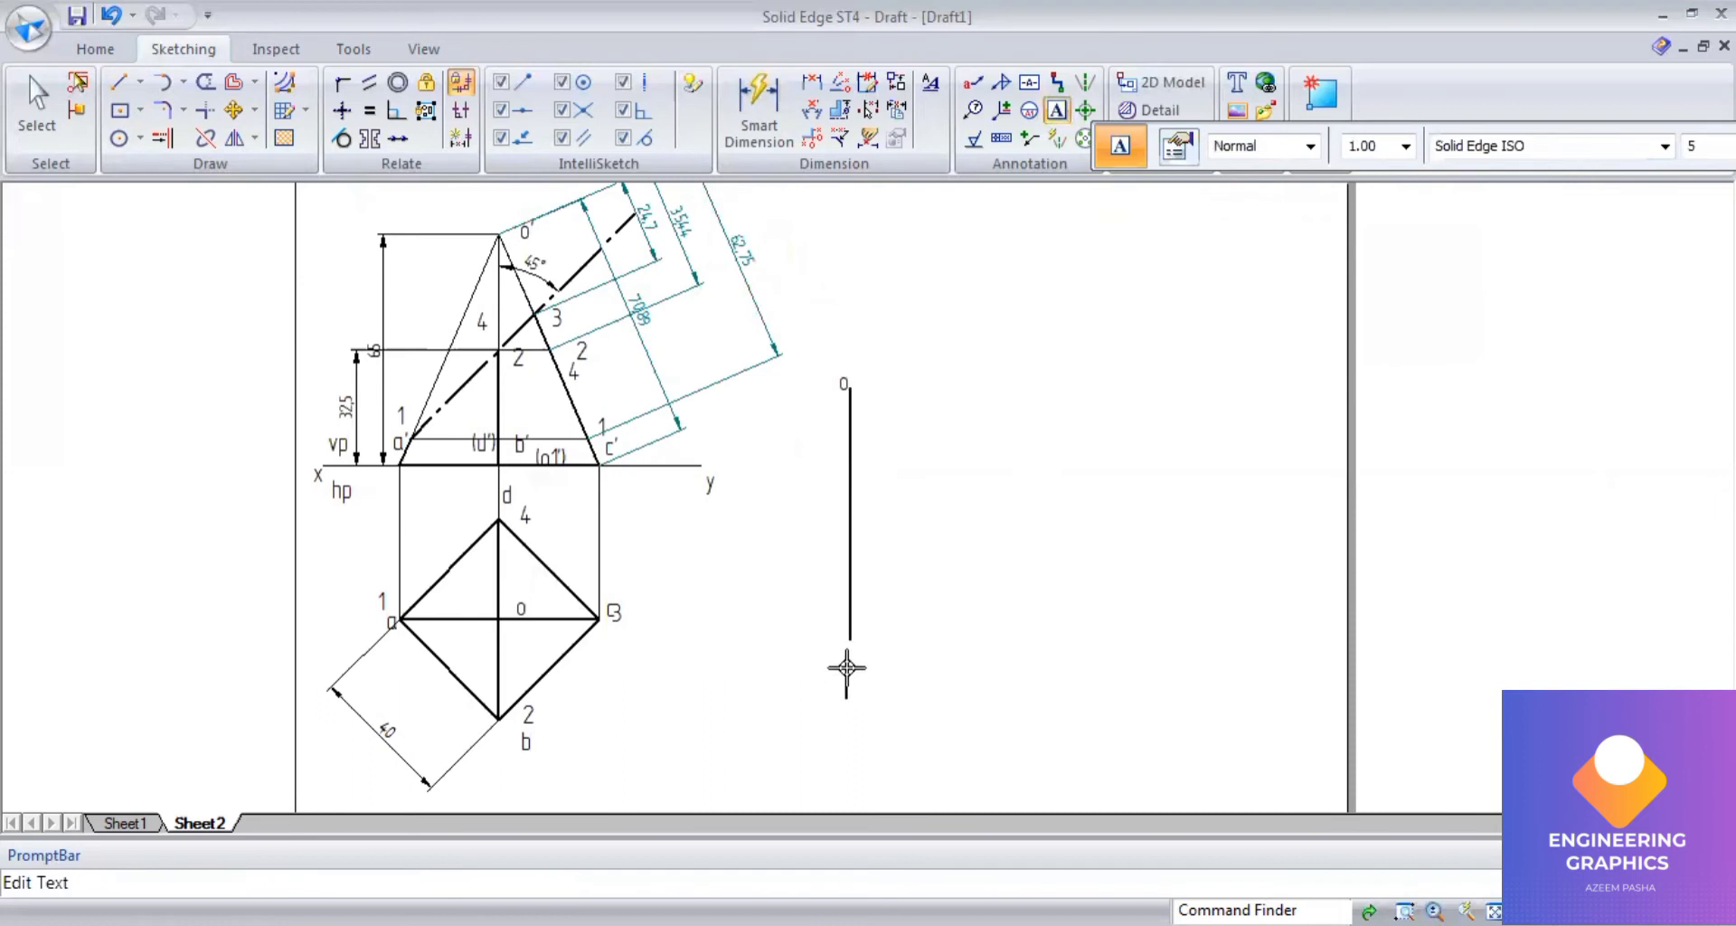
{"action": "left_click", "coordinate": [847, 668]}
{"action": "type", "text": "A"}
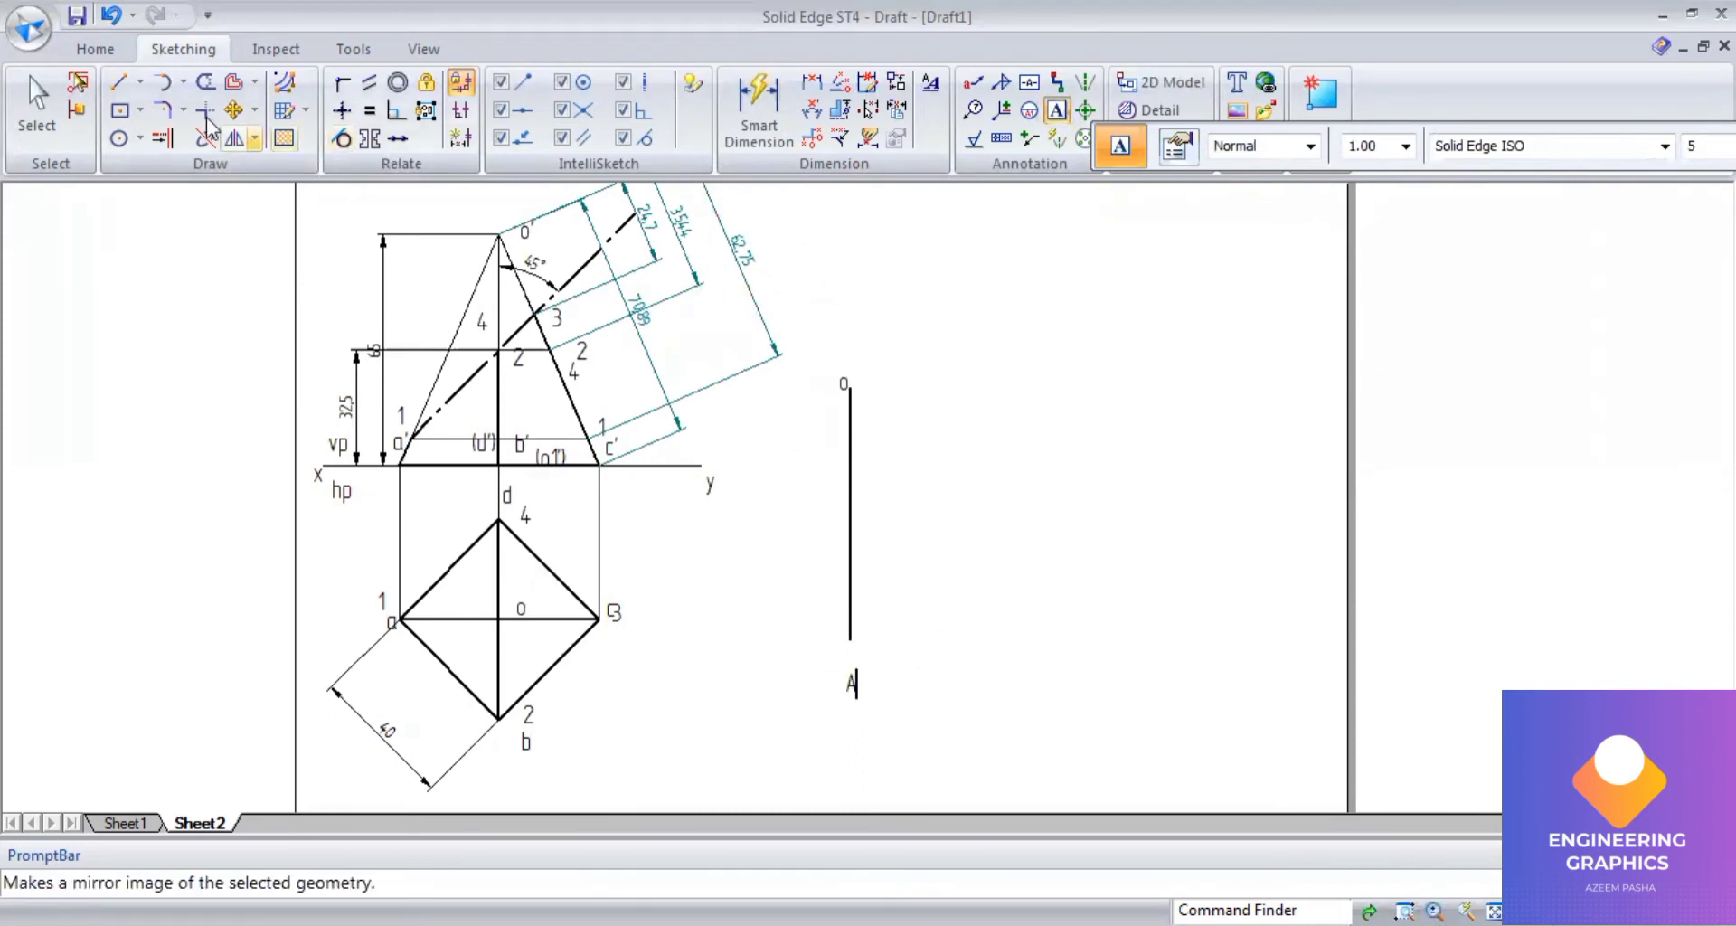
Draw a thin continuous 0.13 mm arc by center point about O, starting at A with 70.89 mm radius and about 146° sweep.
{"action": "left_click", "coordinate": [191, 86]}
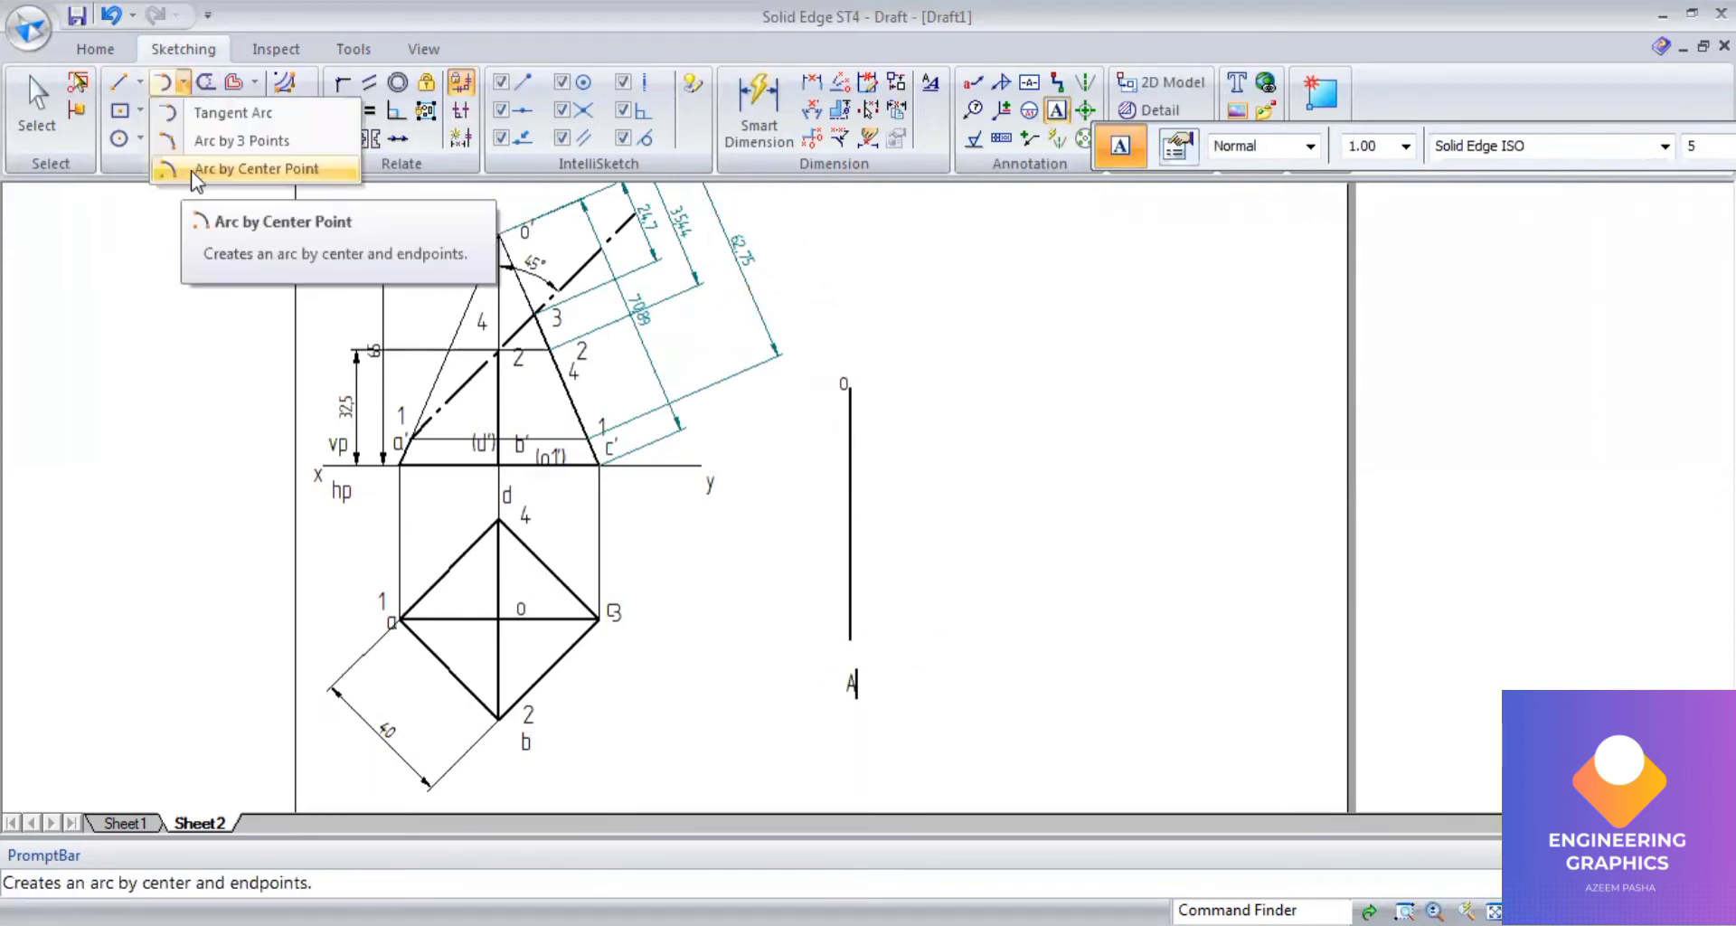
{"action": "left_click", "coordinate": [191, 170]}
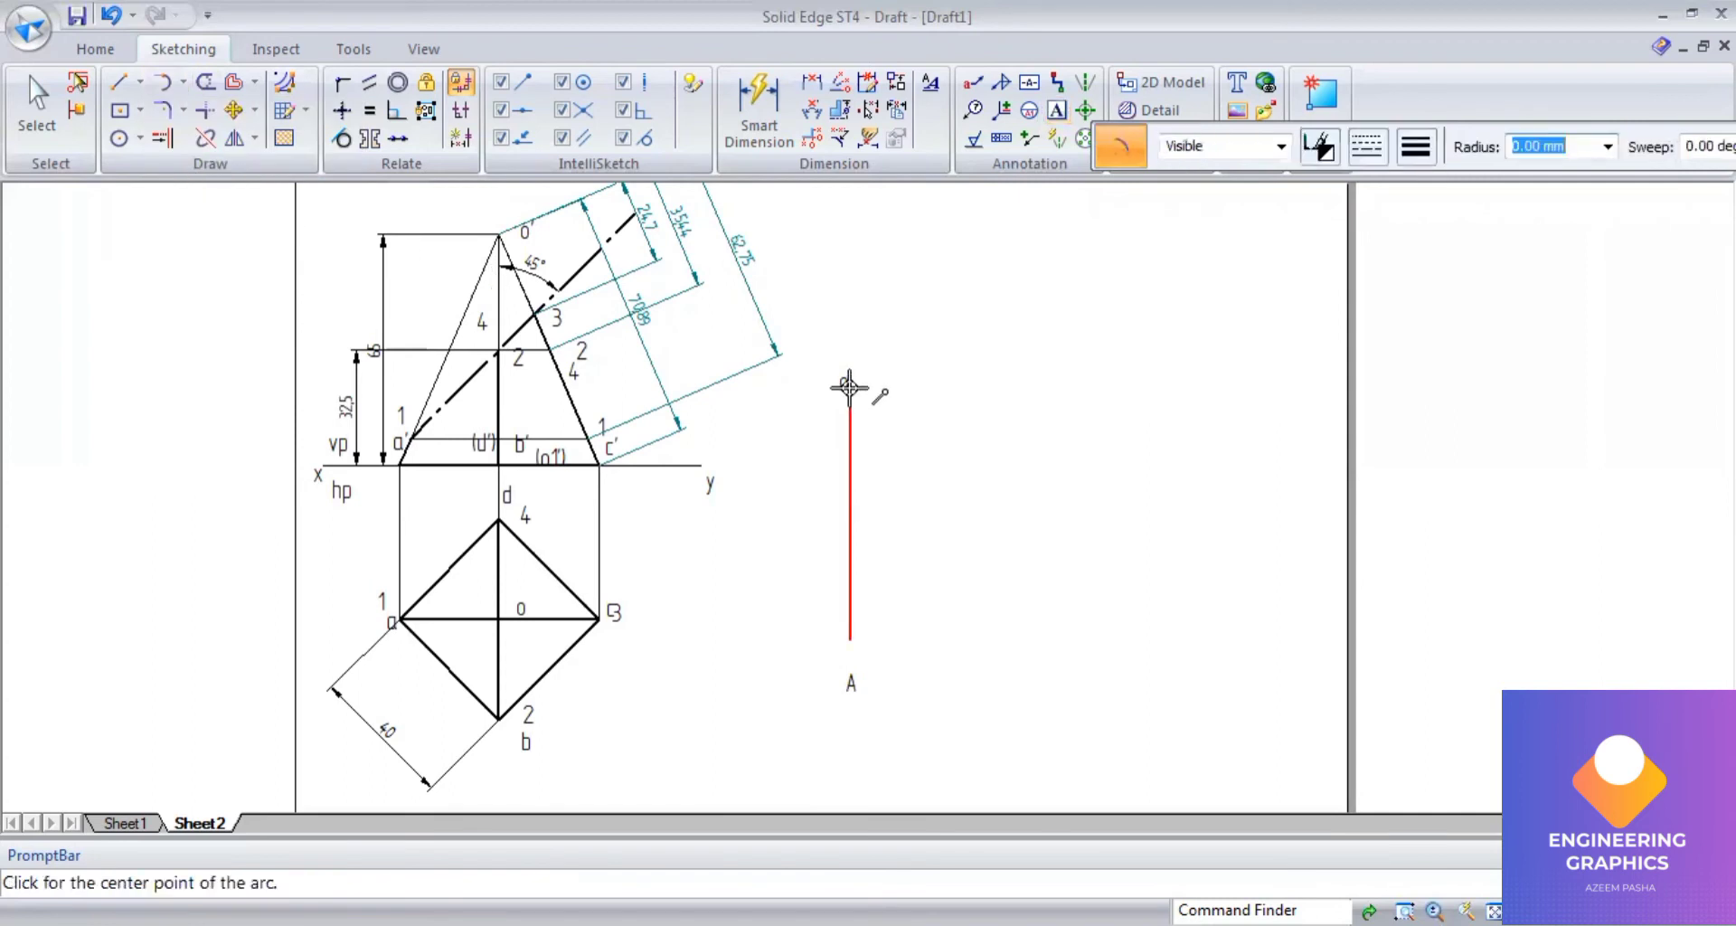
{"action": "left_click", "coordinate": [1415, 147]}
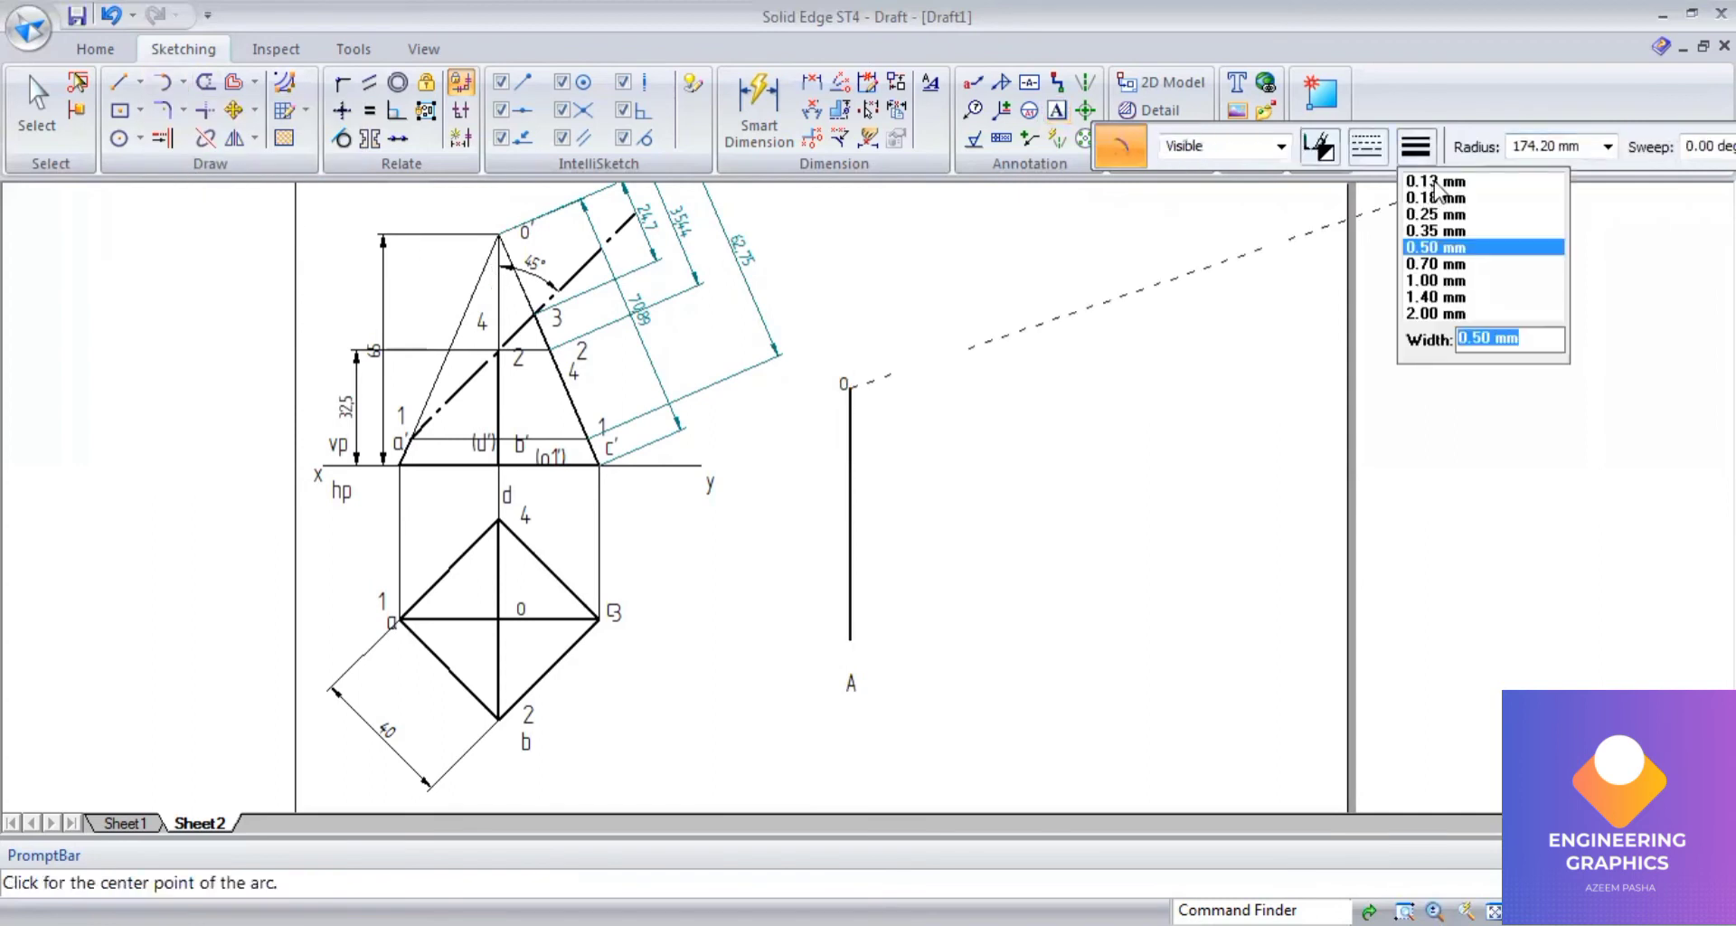
{"action": "left_click", "coordinate": [1437, 182]}
{"action": "left_click", "coordinate": [1368, 146]}
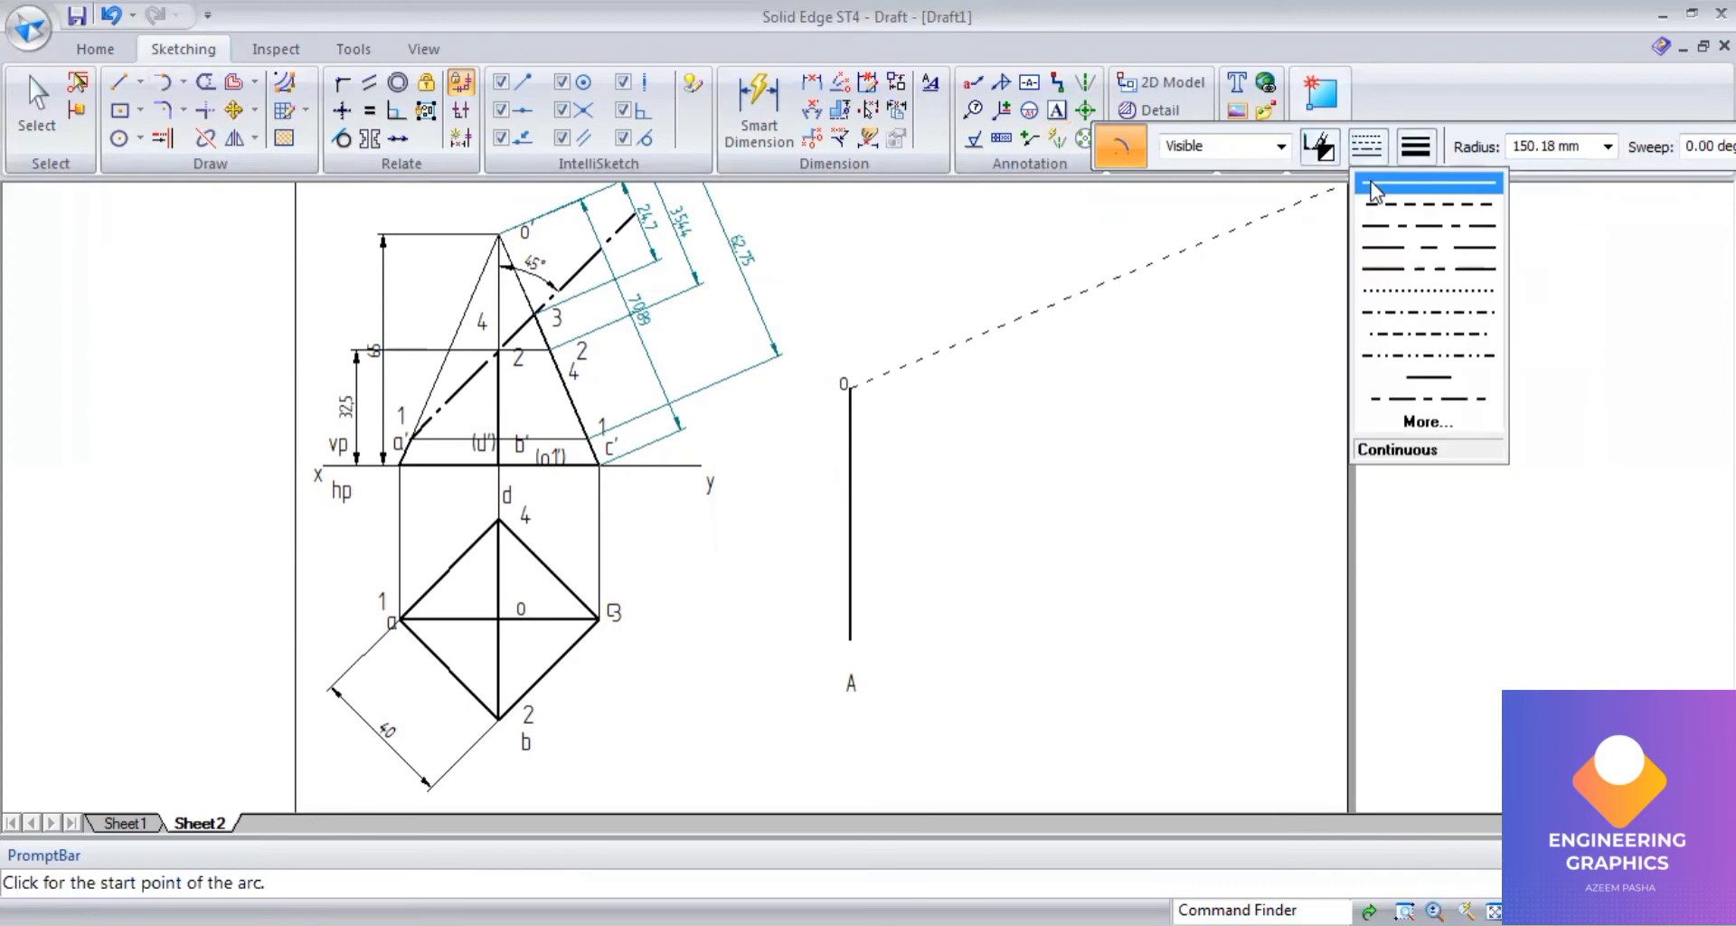
{"action": "left_click", "coordinate": [1376, 188]}
{"action": "left_click", "coordinate": [847, 642]}
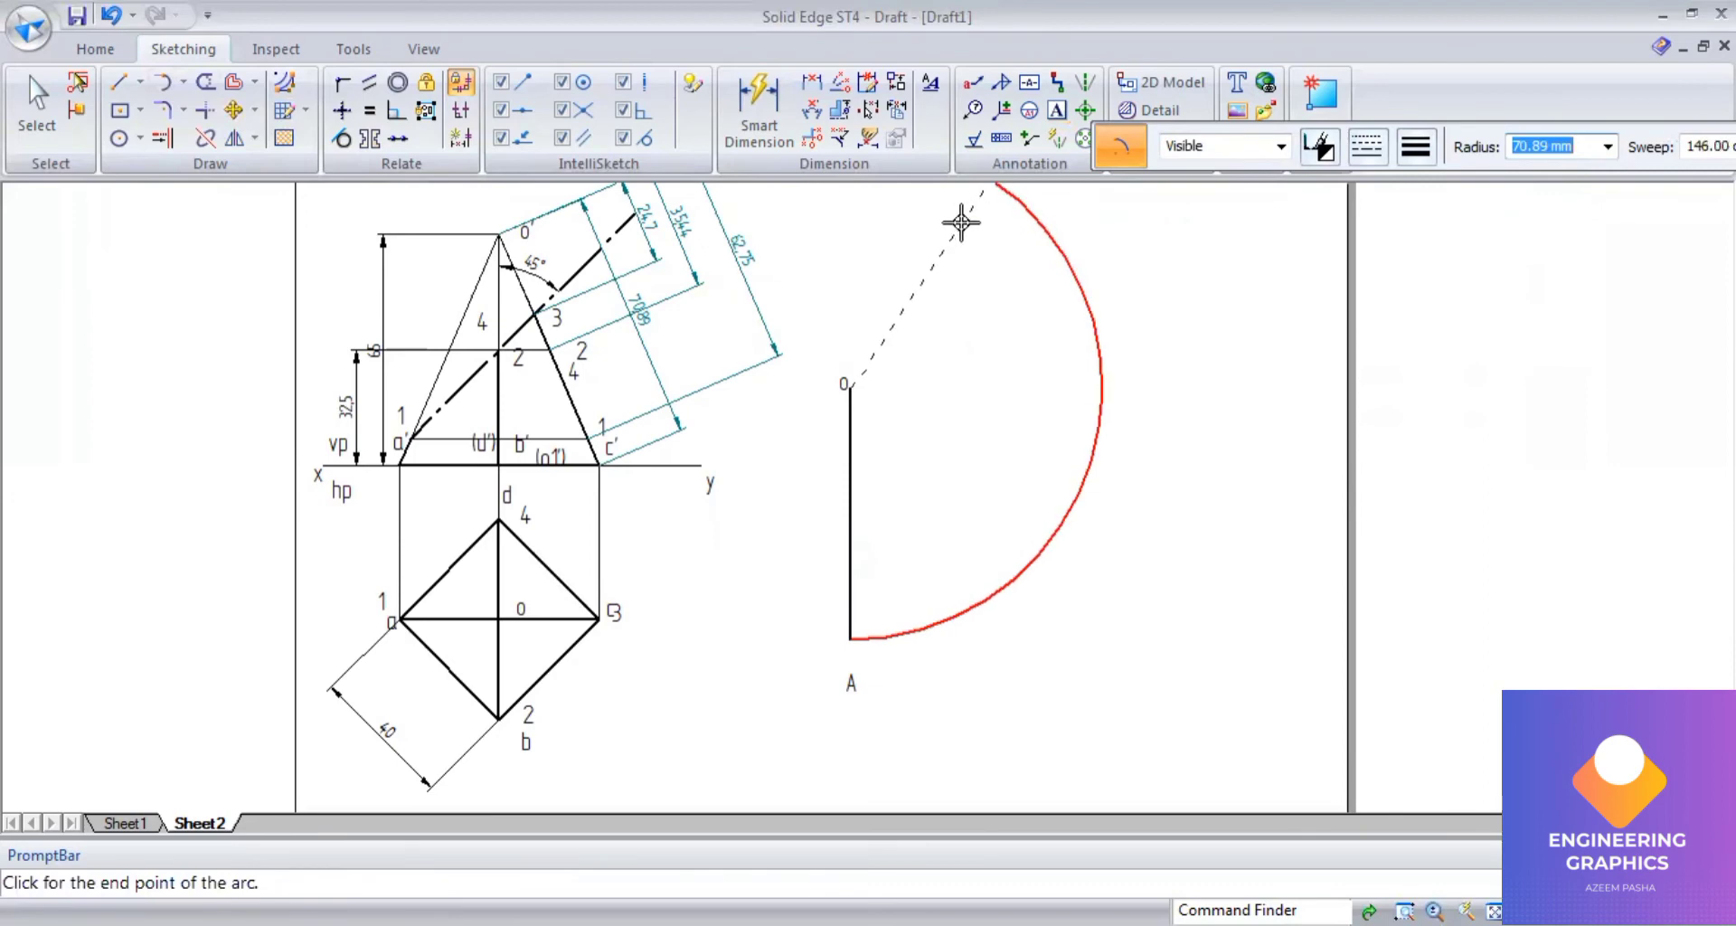
{"action": "left_click", "coordinate": [961, 222]}
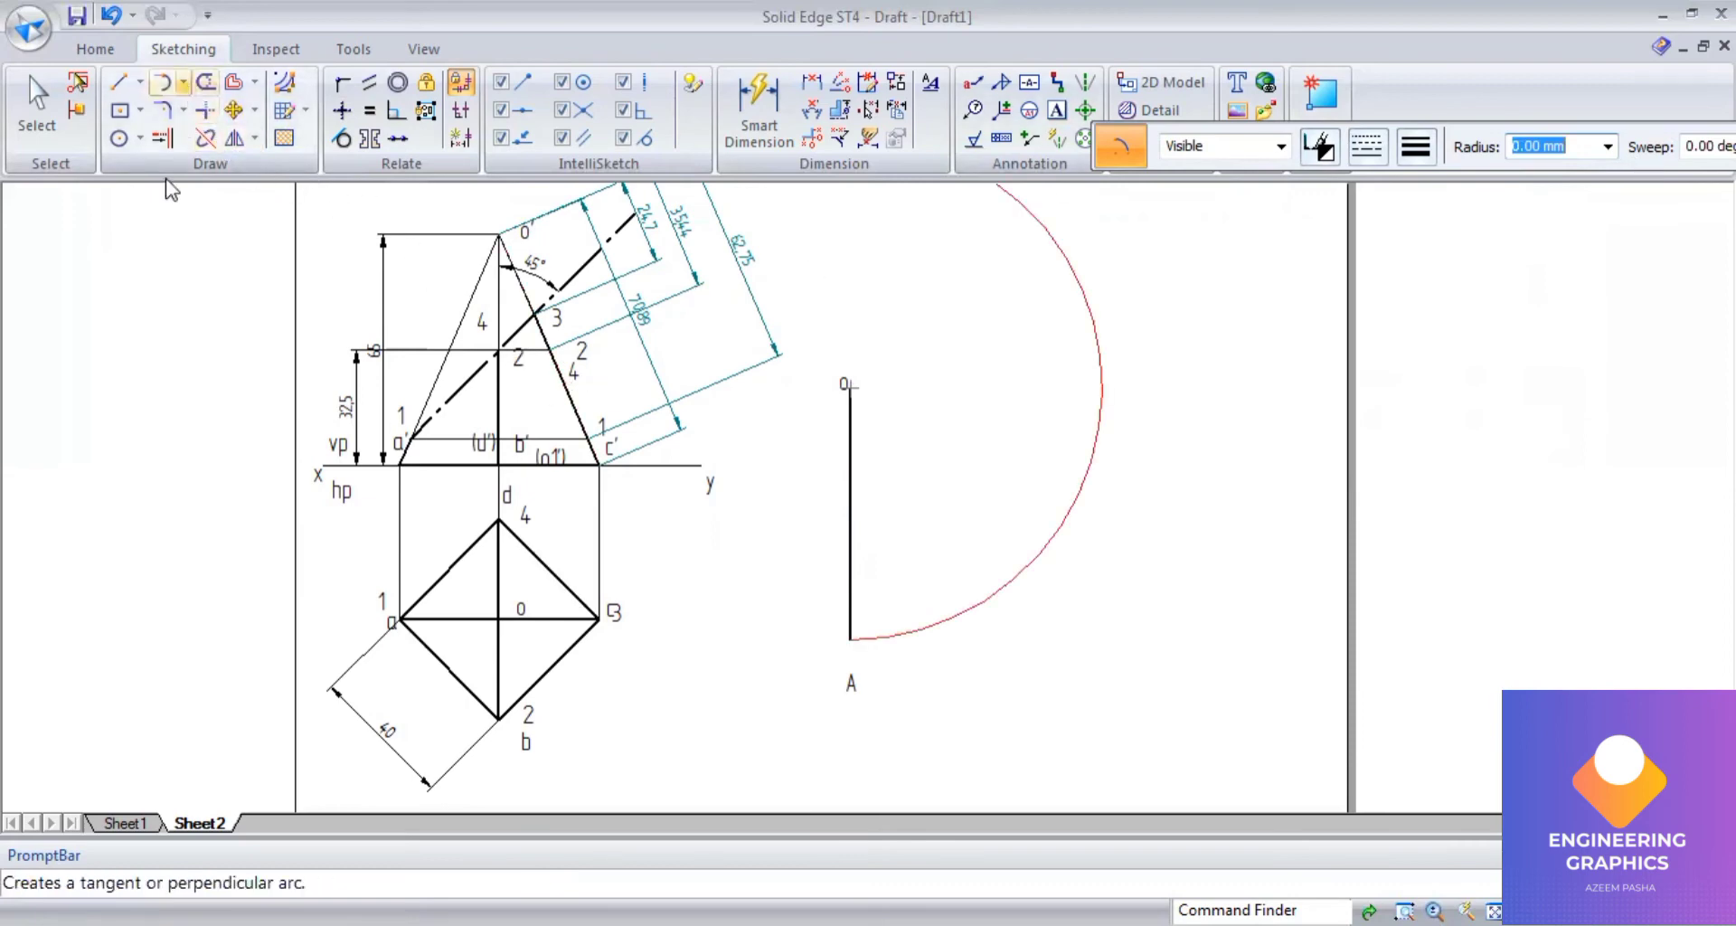
Strike a short 40 mm radius arc centred on A across the large development arc.
{"action": "left_click", "coordinate": [849, 637]}
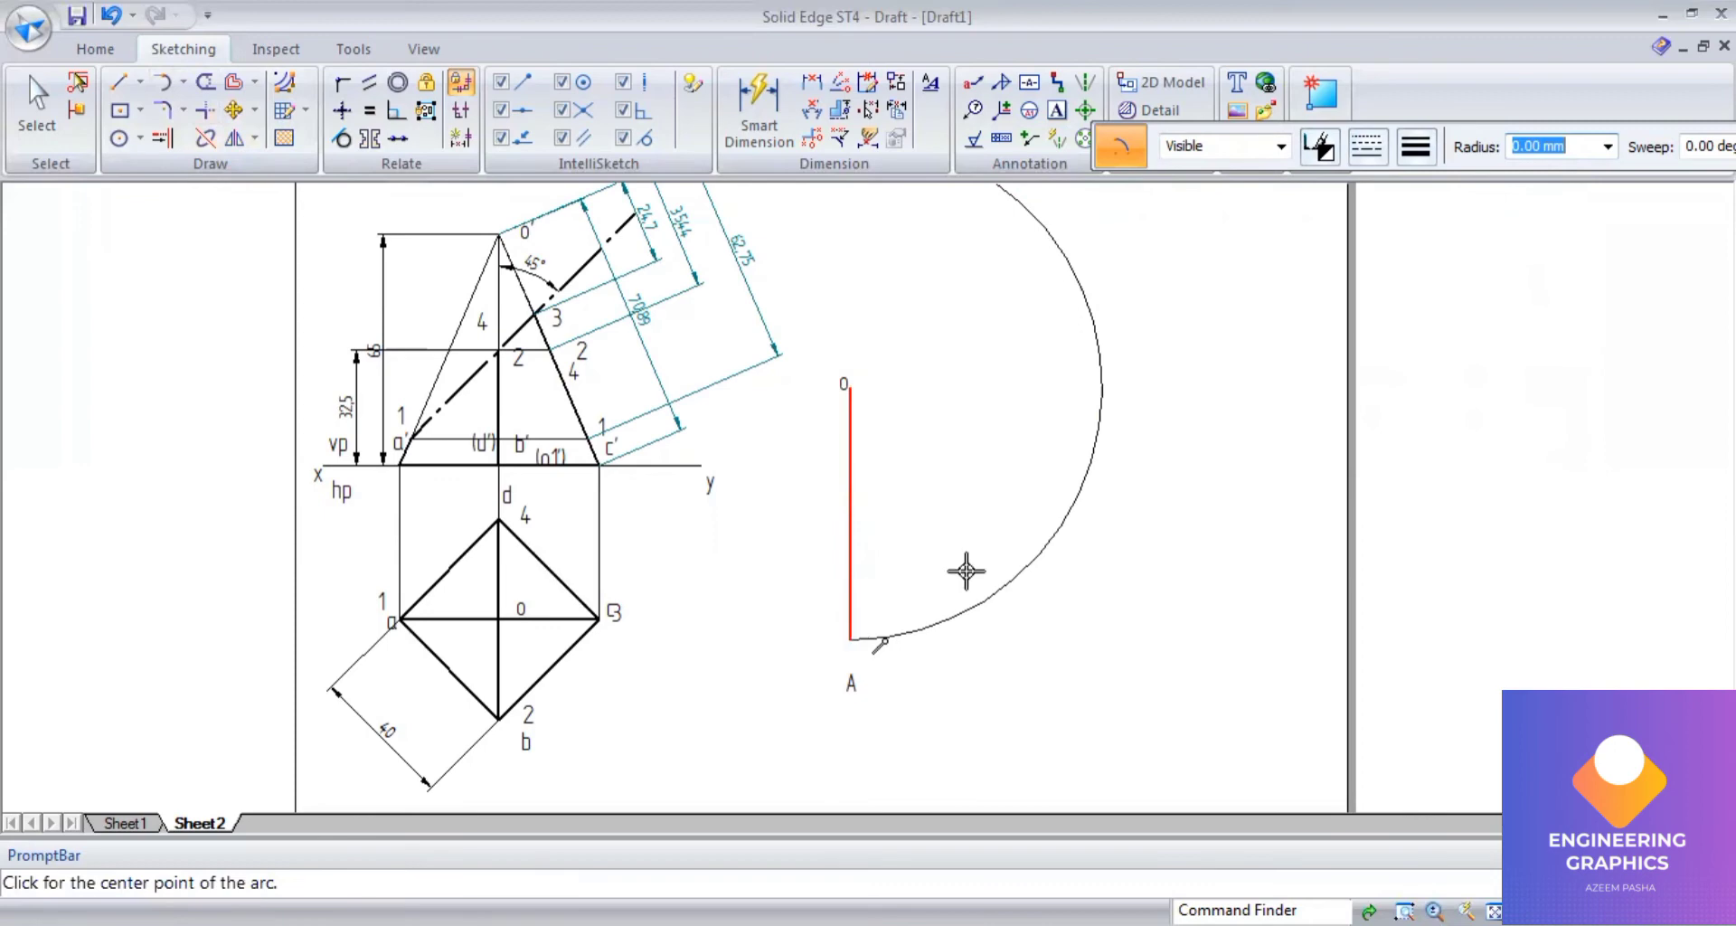
{"action": "type", "text": "40"}
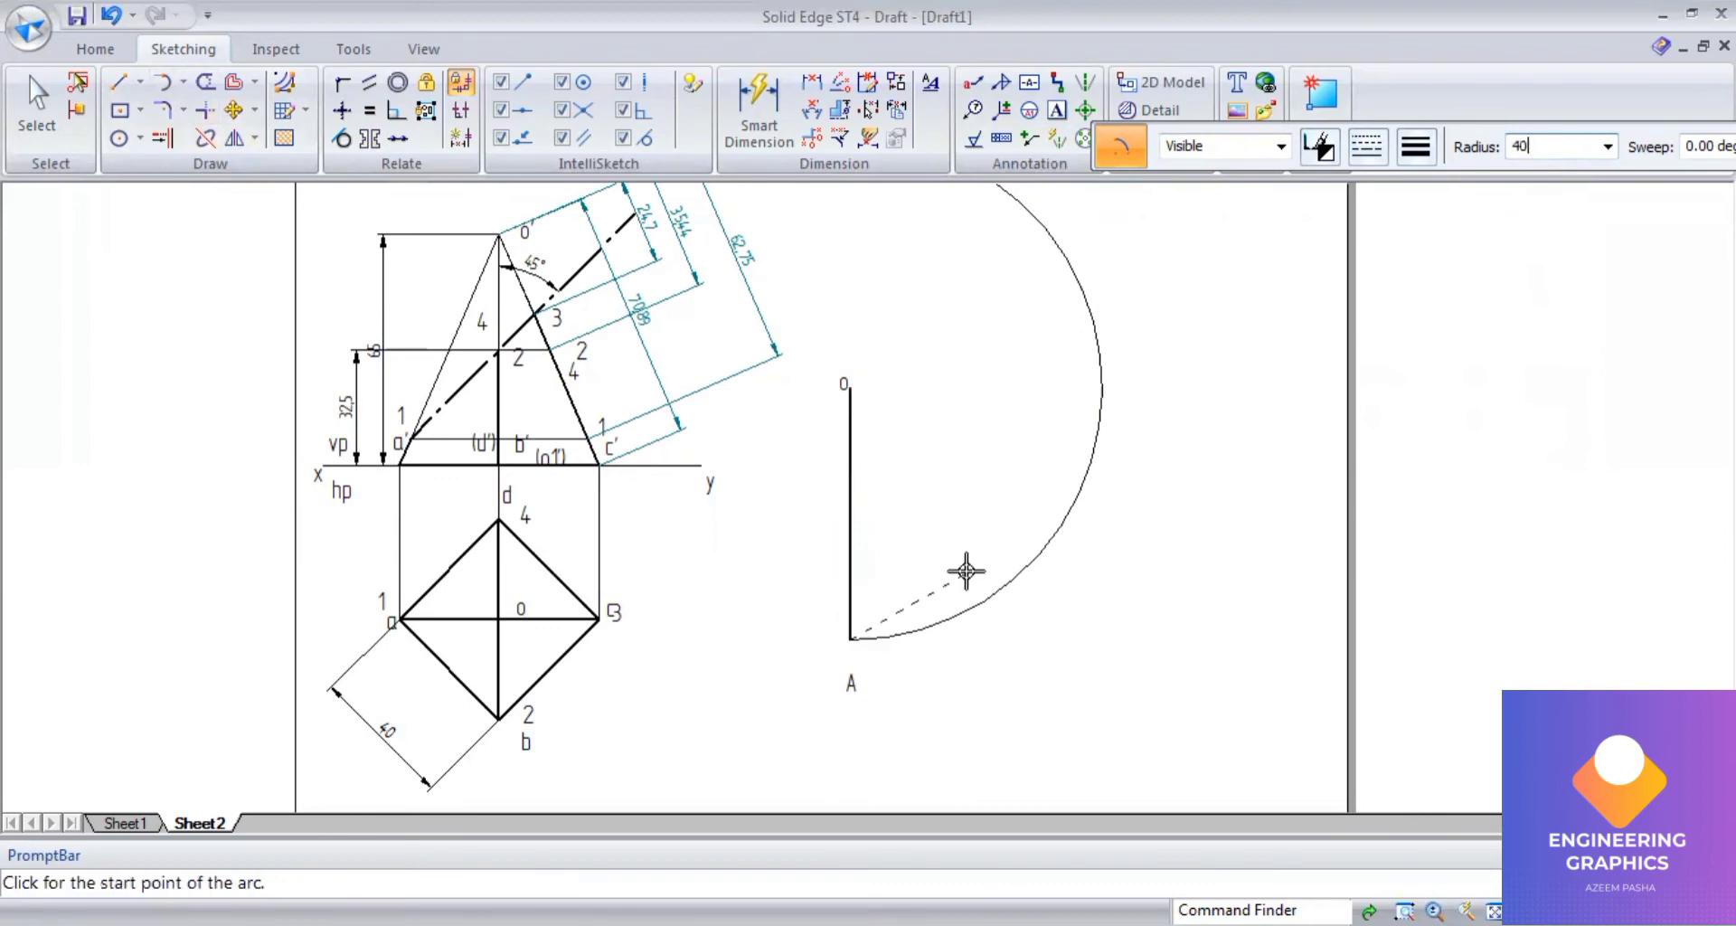
{"action": "key", "text": "Tab"}
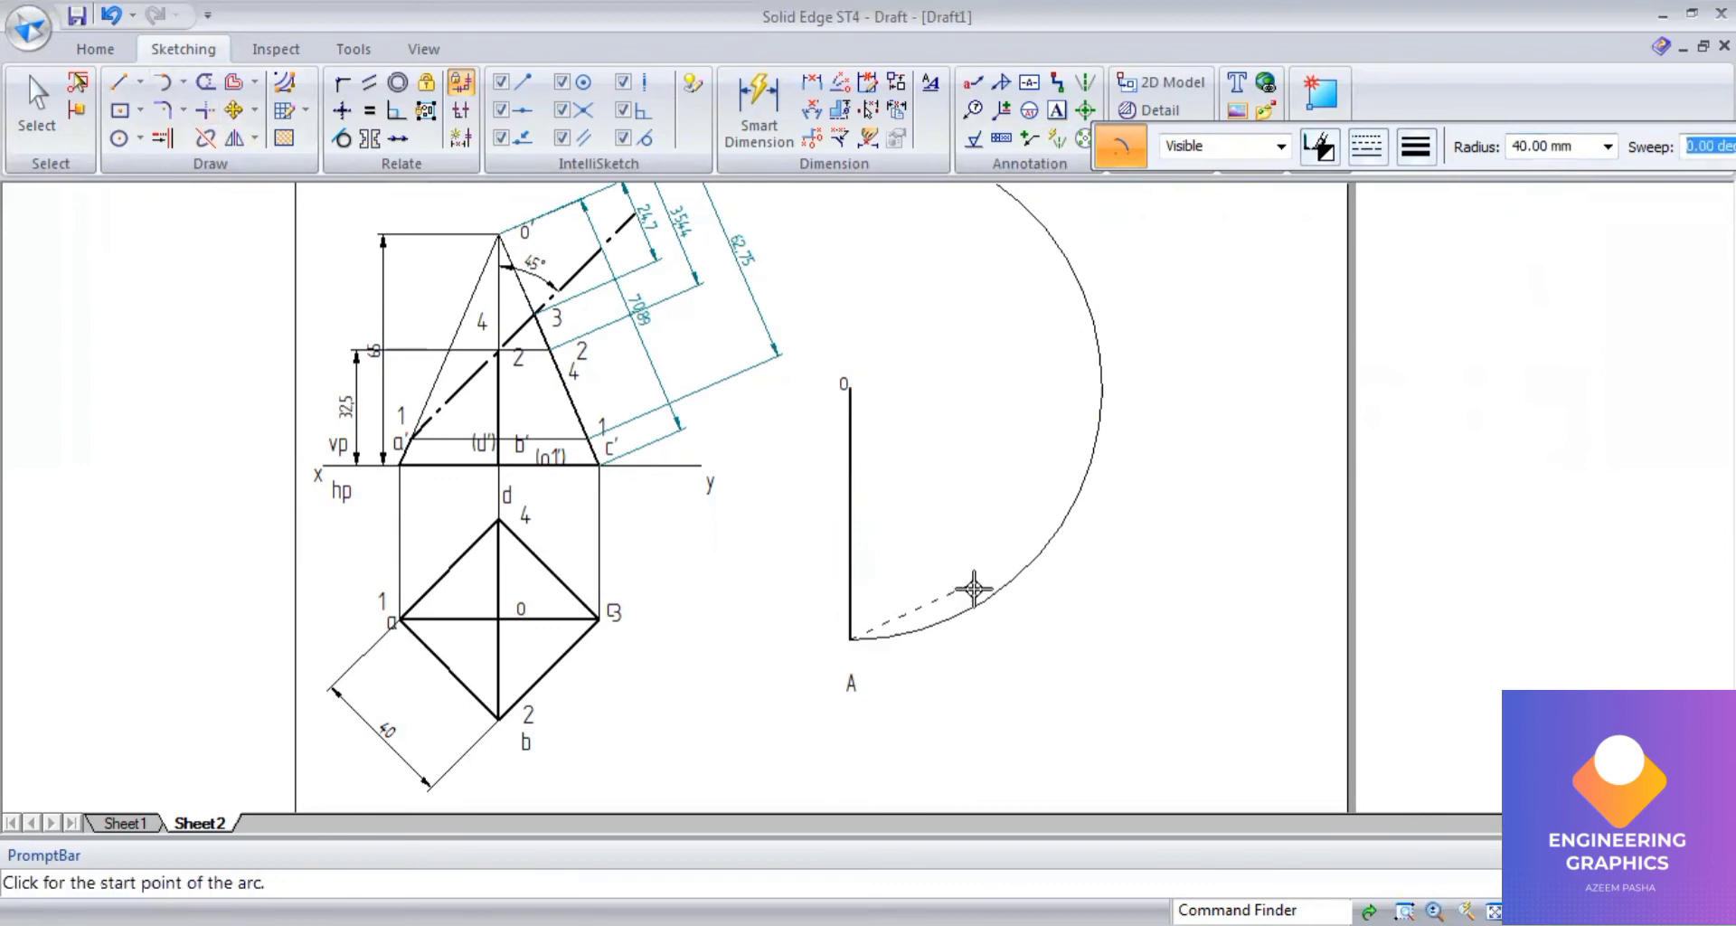
{"action": "left_click", "coordinate": [1007, 621]}
Strike a second 40 mm radius arc across the development arc, centred on the first intersection after A.
{"action": "scroll", "coordinate": [1019, 613], "scroll_direction": "up", "scroll_amount": 1}
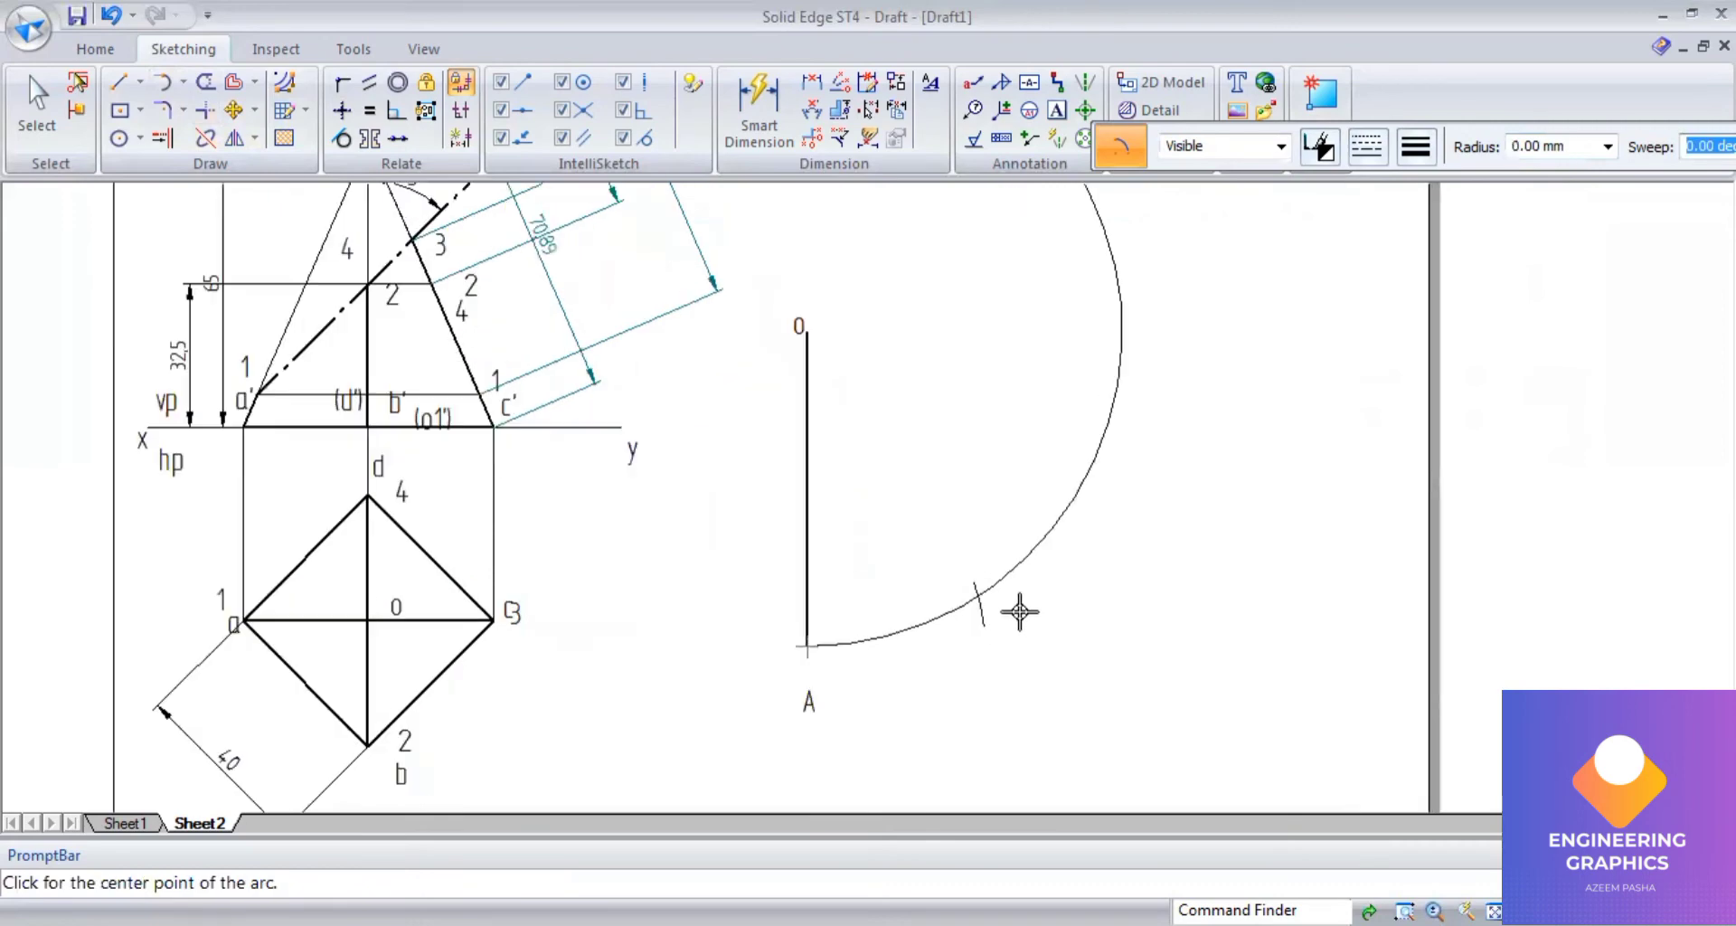
{"action": "scroll", "coordinate": [979, 593], "scroll_direction": "up", "scroll_amount": 2}
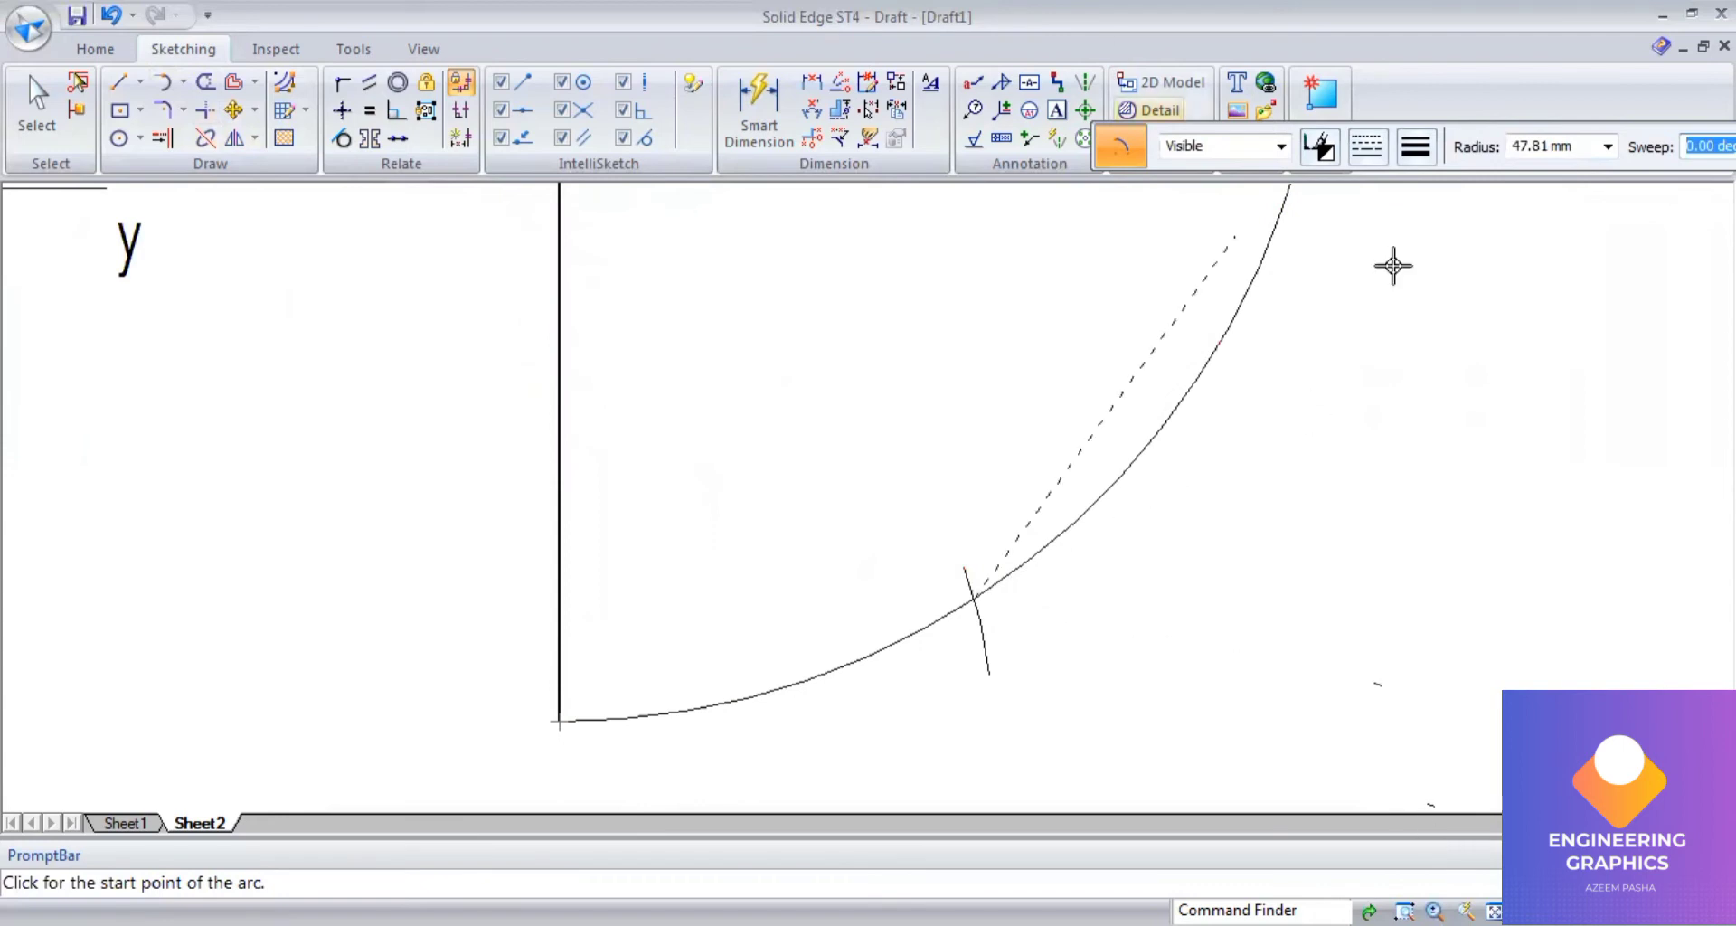
{"action": "left_click", "coordinate": [1567, 155]}
{"action": "type", "text": "4"}
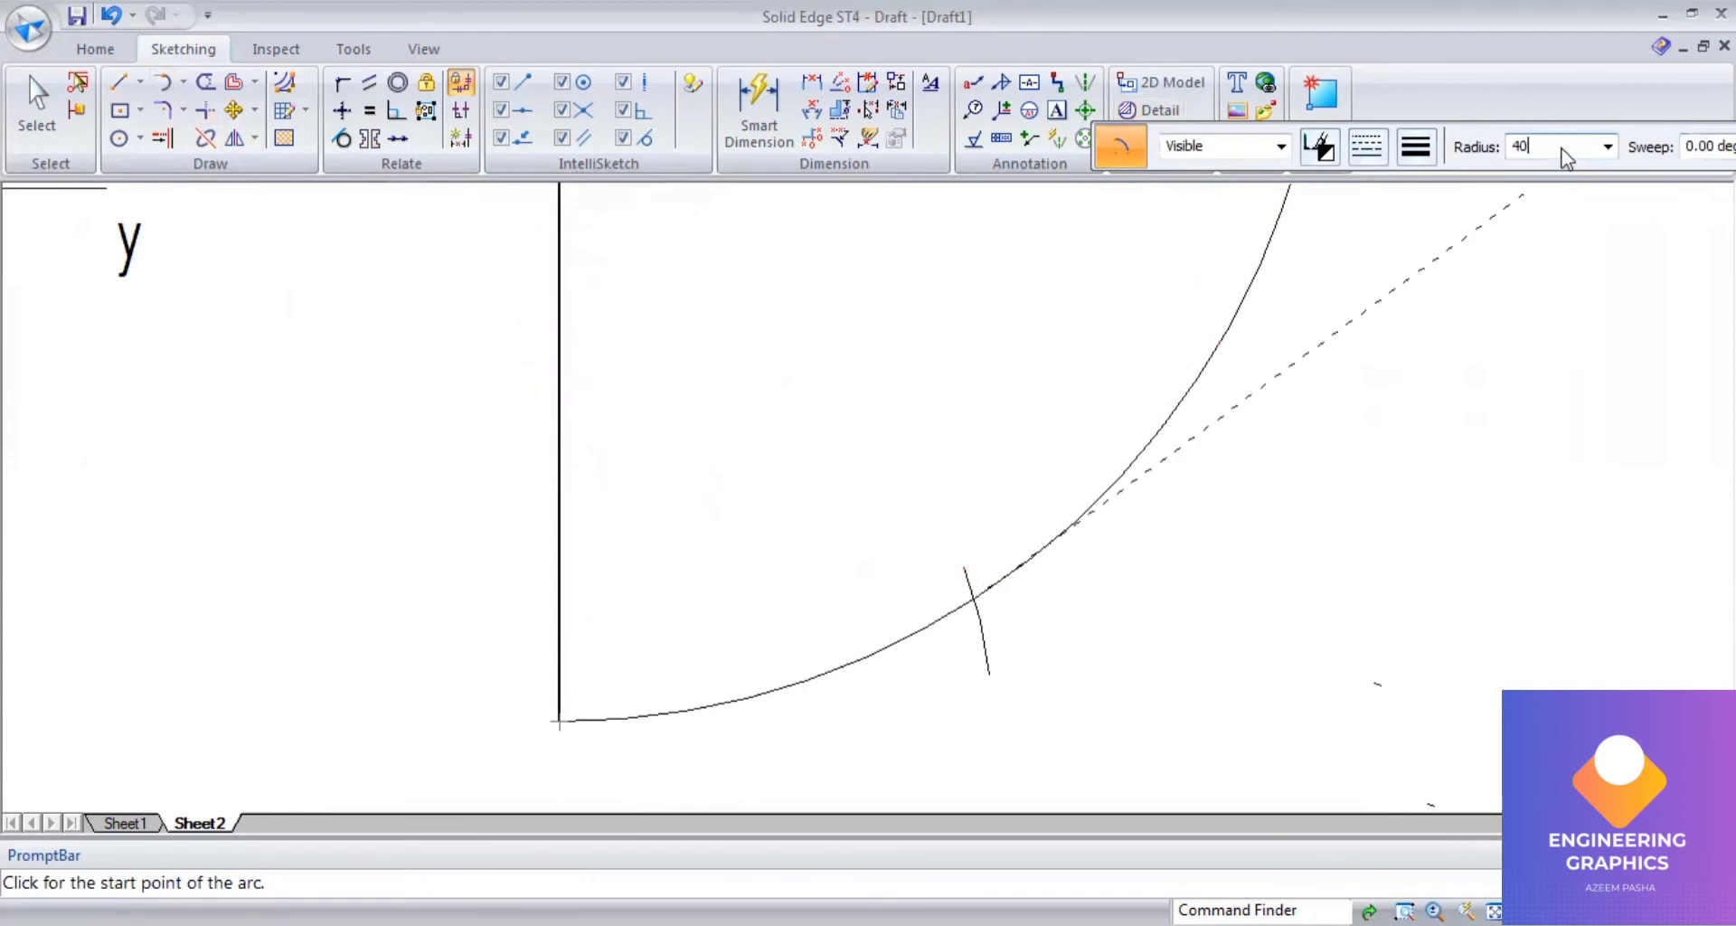
{"action": "type", "text": "0"}
{"action": "key", "text": "Tab"}
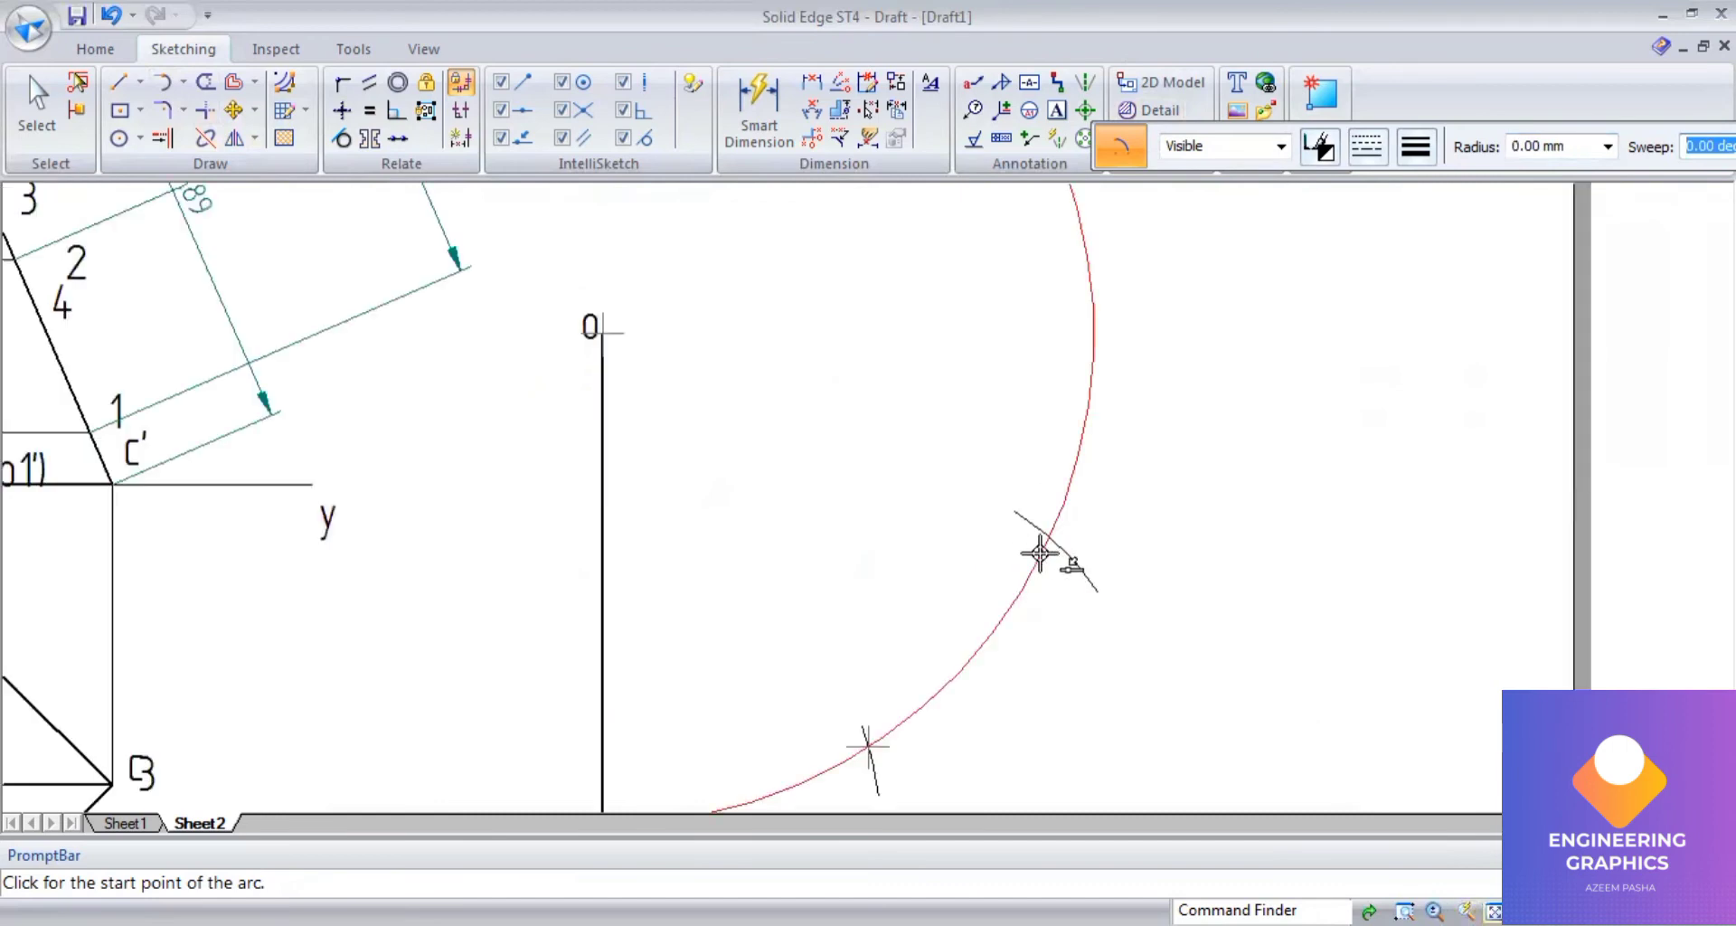
{"action": "left_click", "coordinate": [1047, 534]}
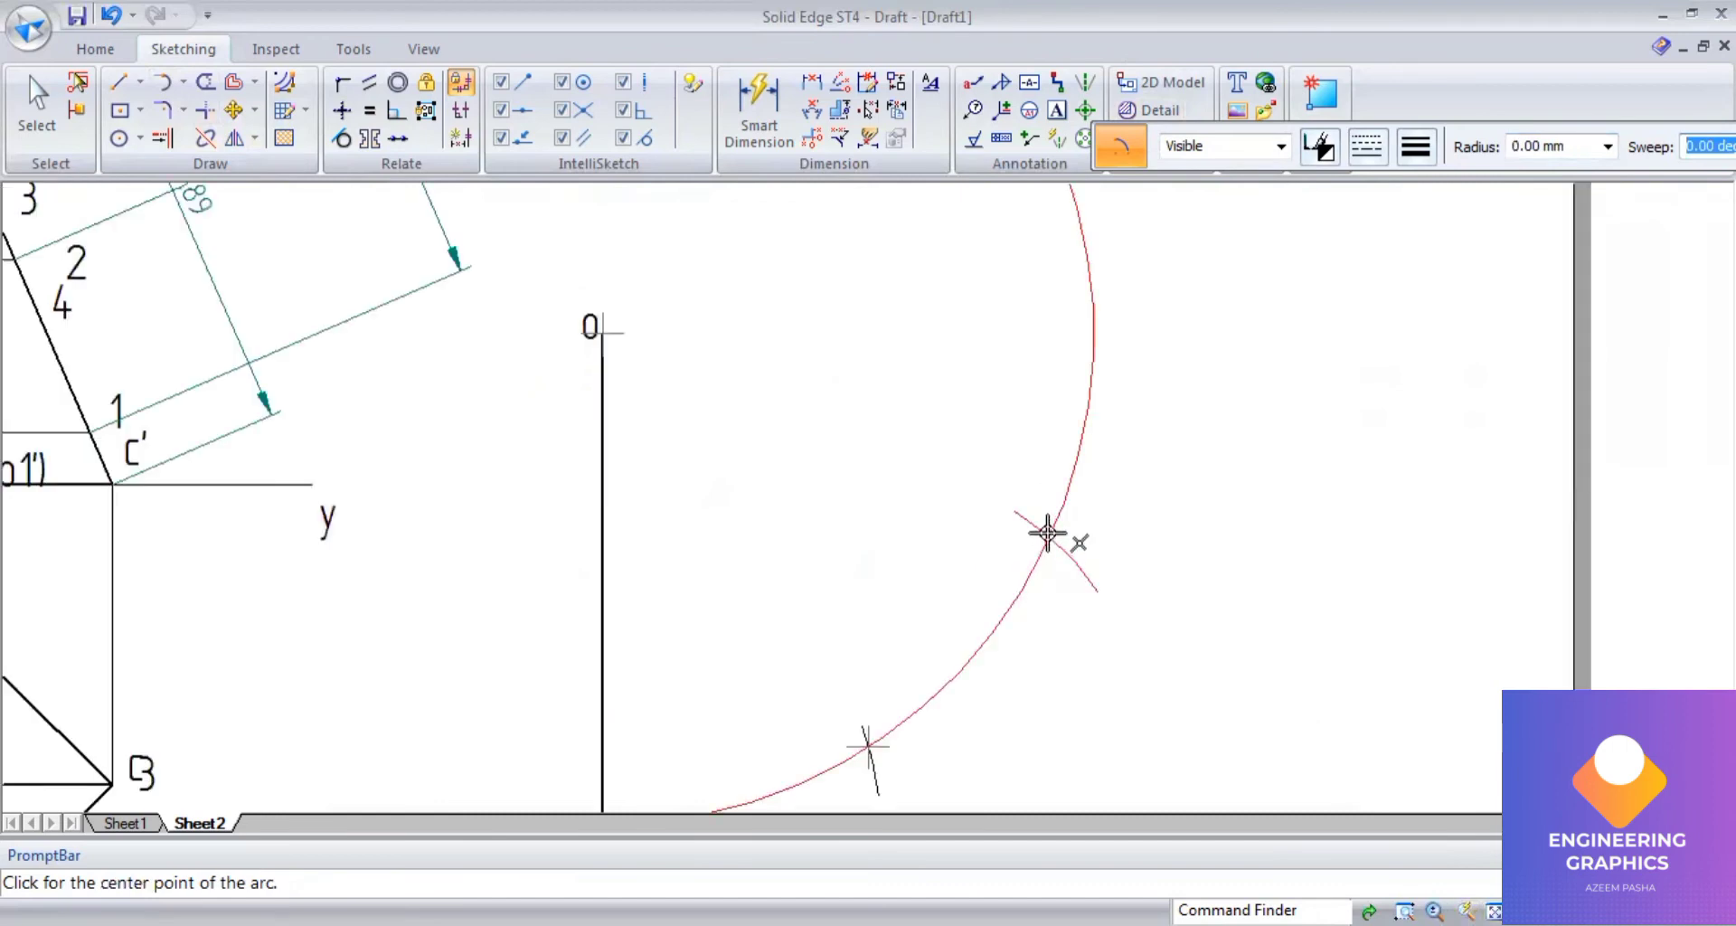
Strike a third 40 mm radius arc across the development arc, centred on the second intersection.
{"action": "left_click", "coordinate": [1048, 535]}
{"action": "left_click", "coordinate": [1542, 147]}
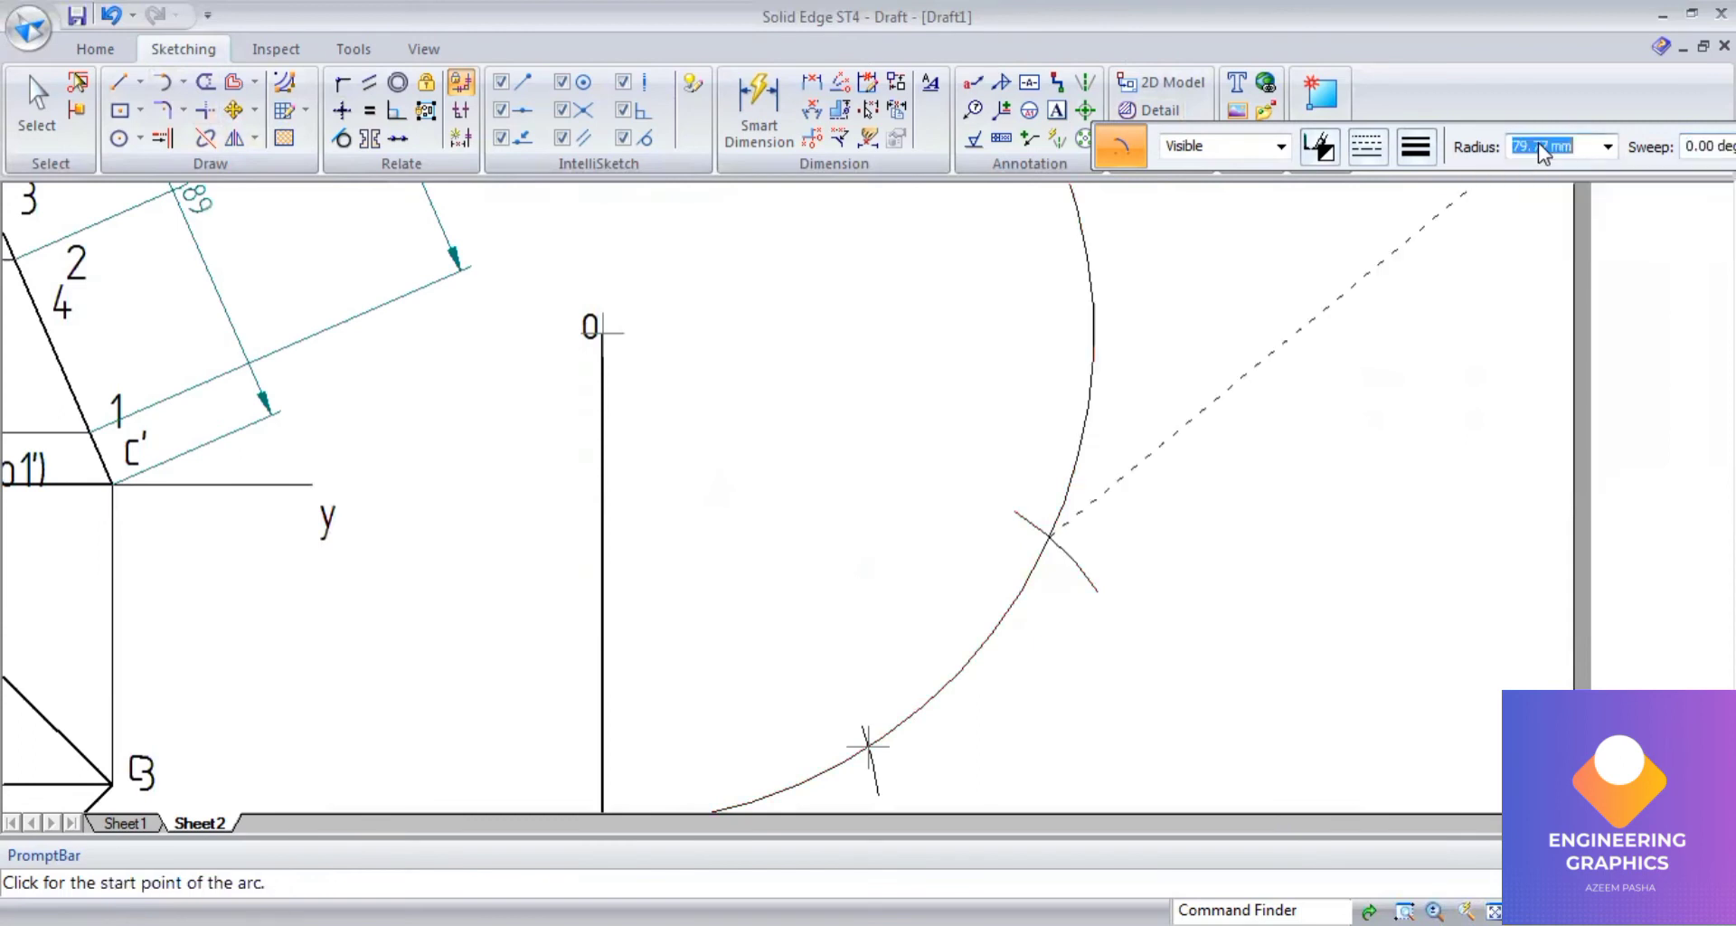
{"action": "type", "text": "40"}
{"action": "key", "text": "Tab"}
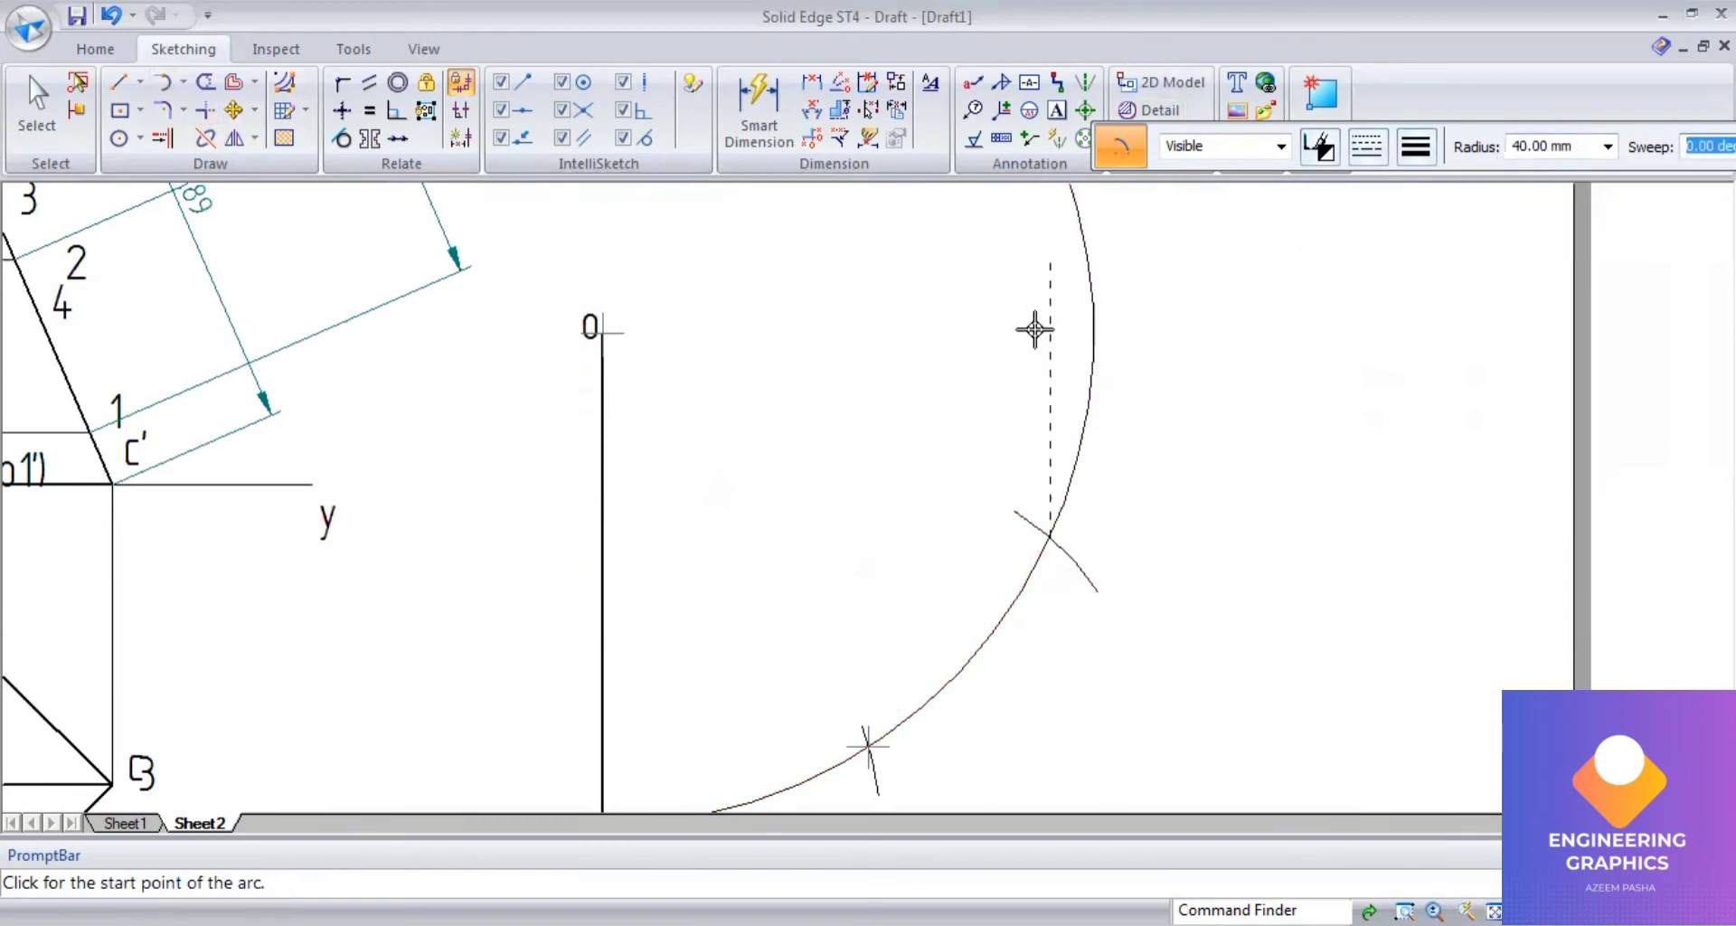
{"action": "left_click", "coordinate": [1085, 264]}
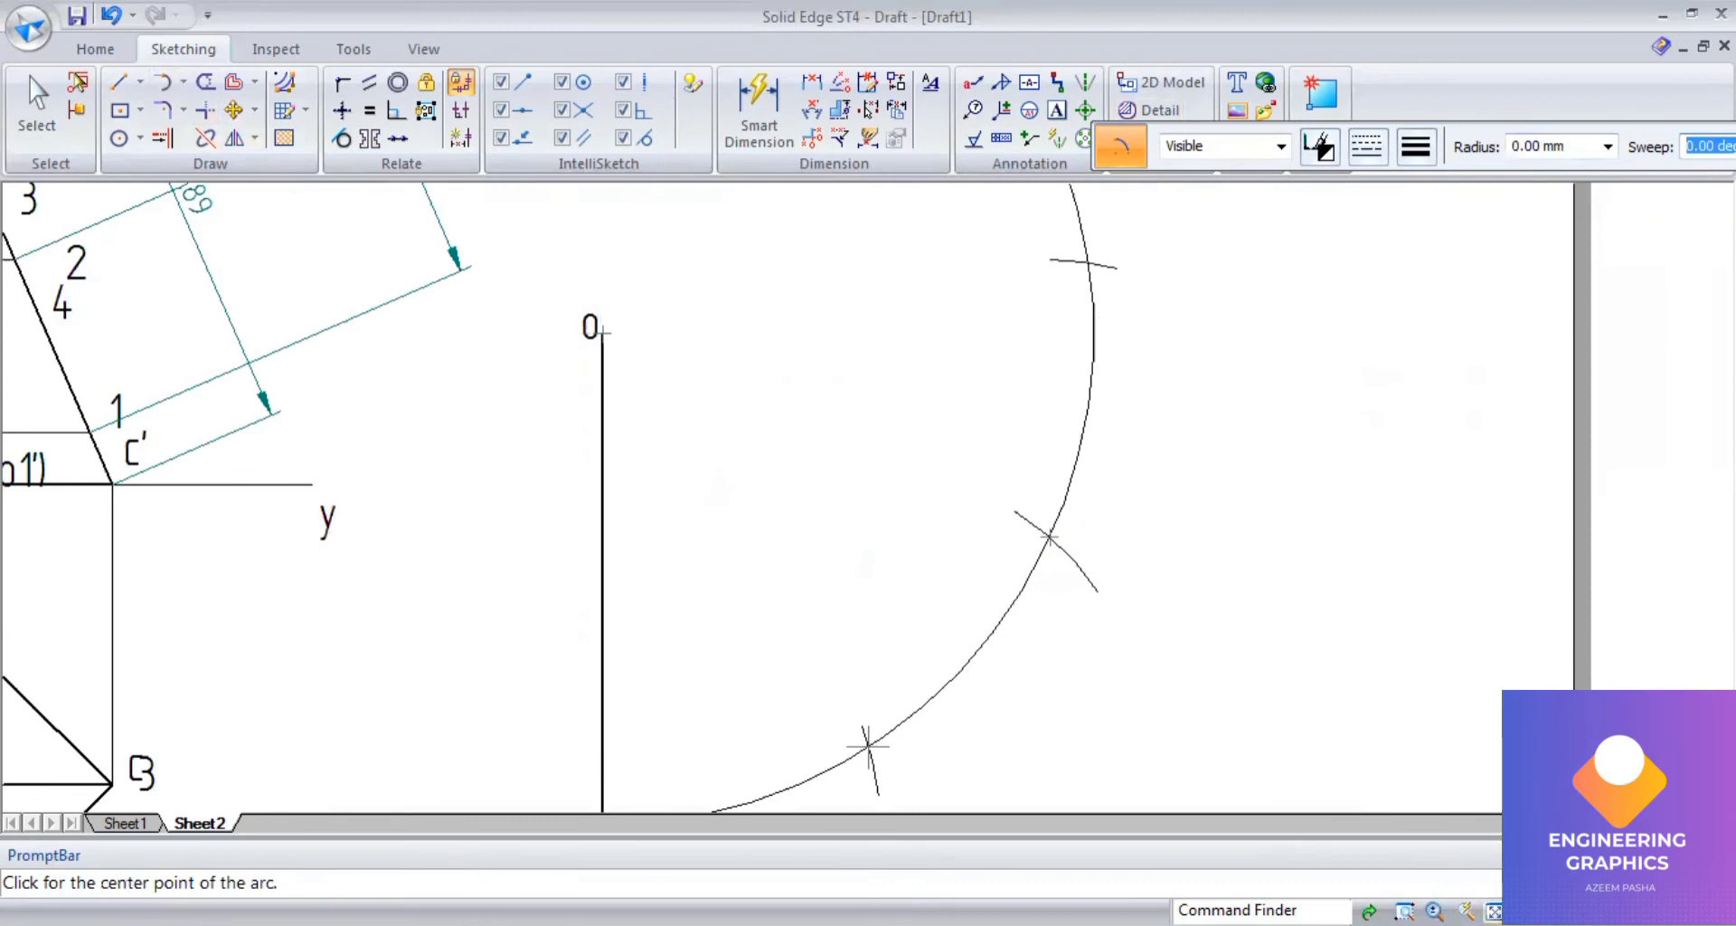
Start another center-point arc at the third intersection on the development arc.
{"action": "middle_click_drag", "start_coordinate": [1155, 525], "coordinate": [1126, 620]}
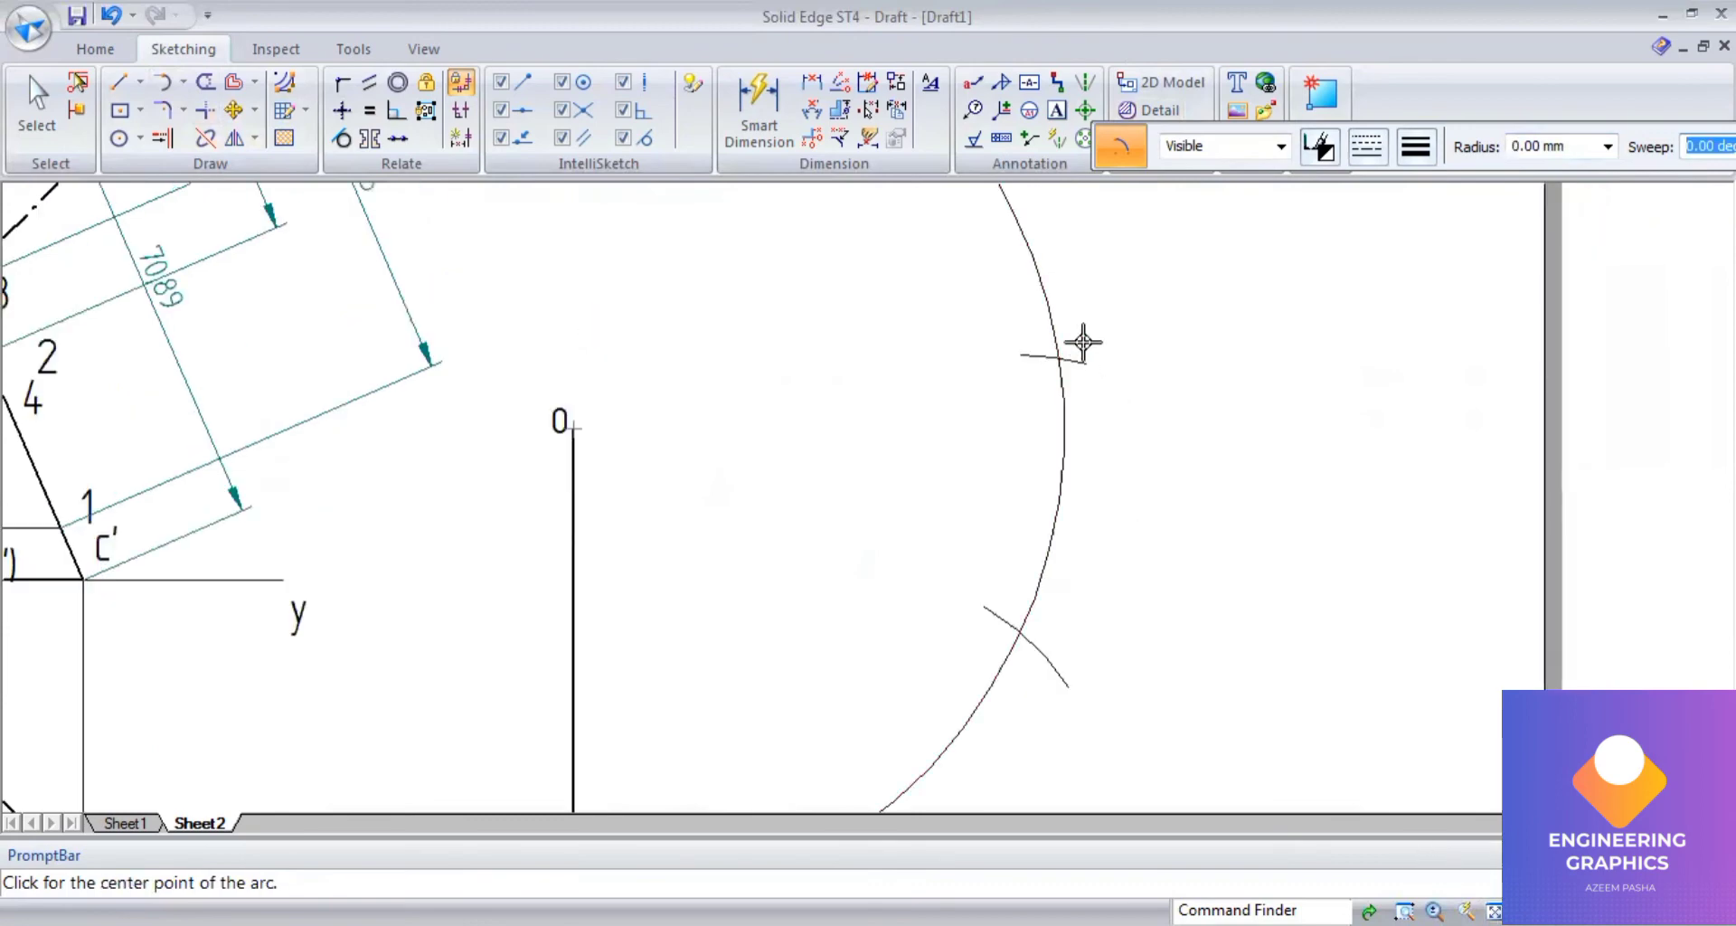
{"action": "scroll", "coordinate": [1064, 350], "scroll_direction": "up", "scroll_amount": 3}
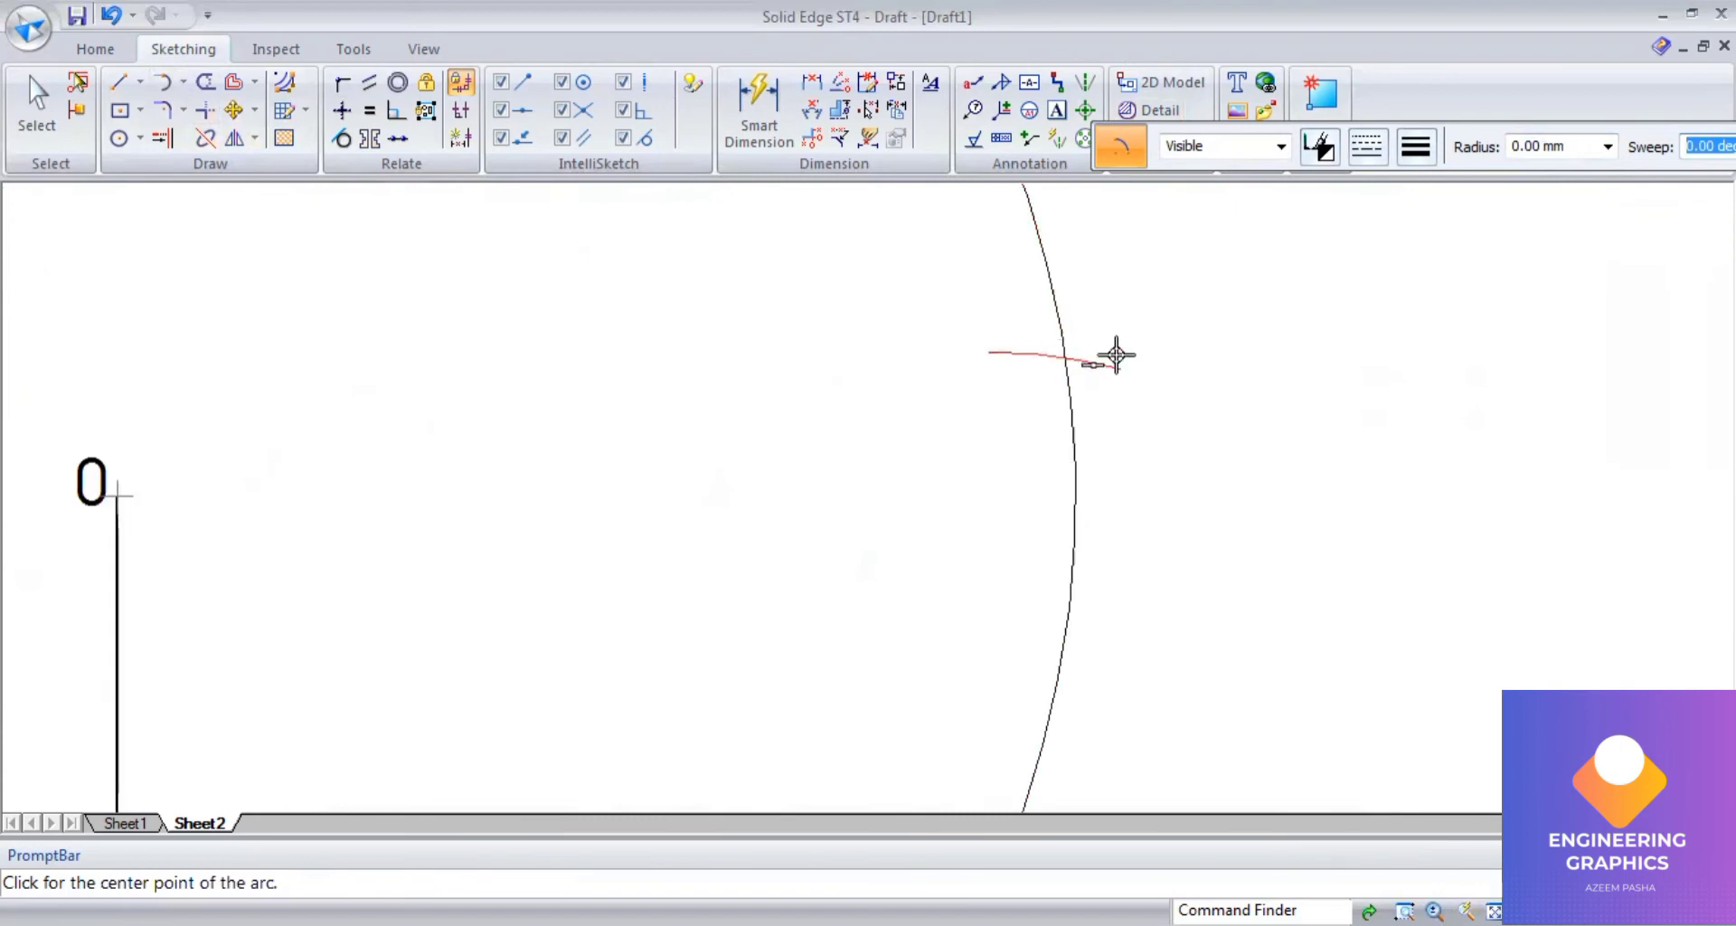
{"action": "scroll", "coordinate": [1070, 356], "scroll_direction": "up", "scroll_amount": 2}
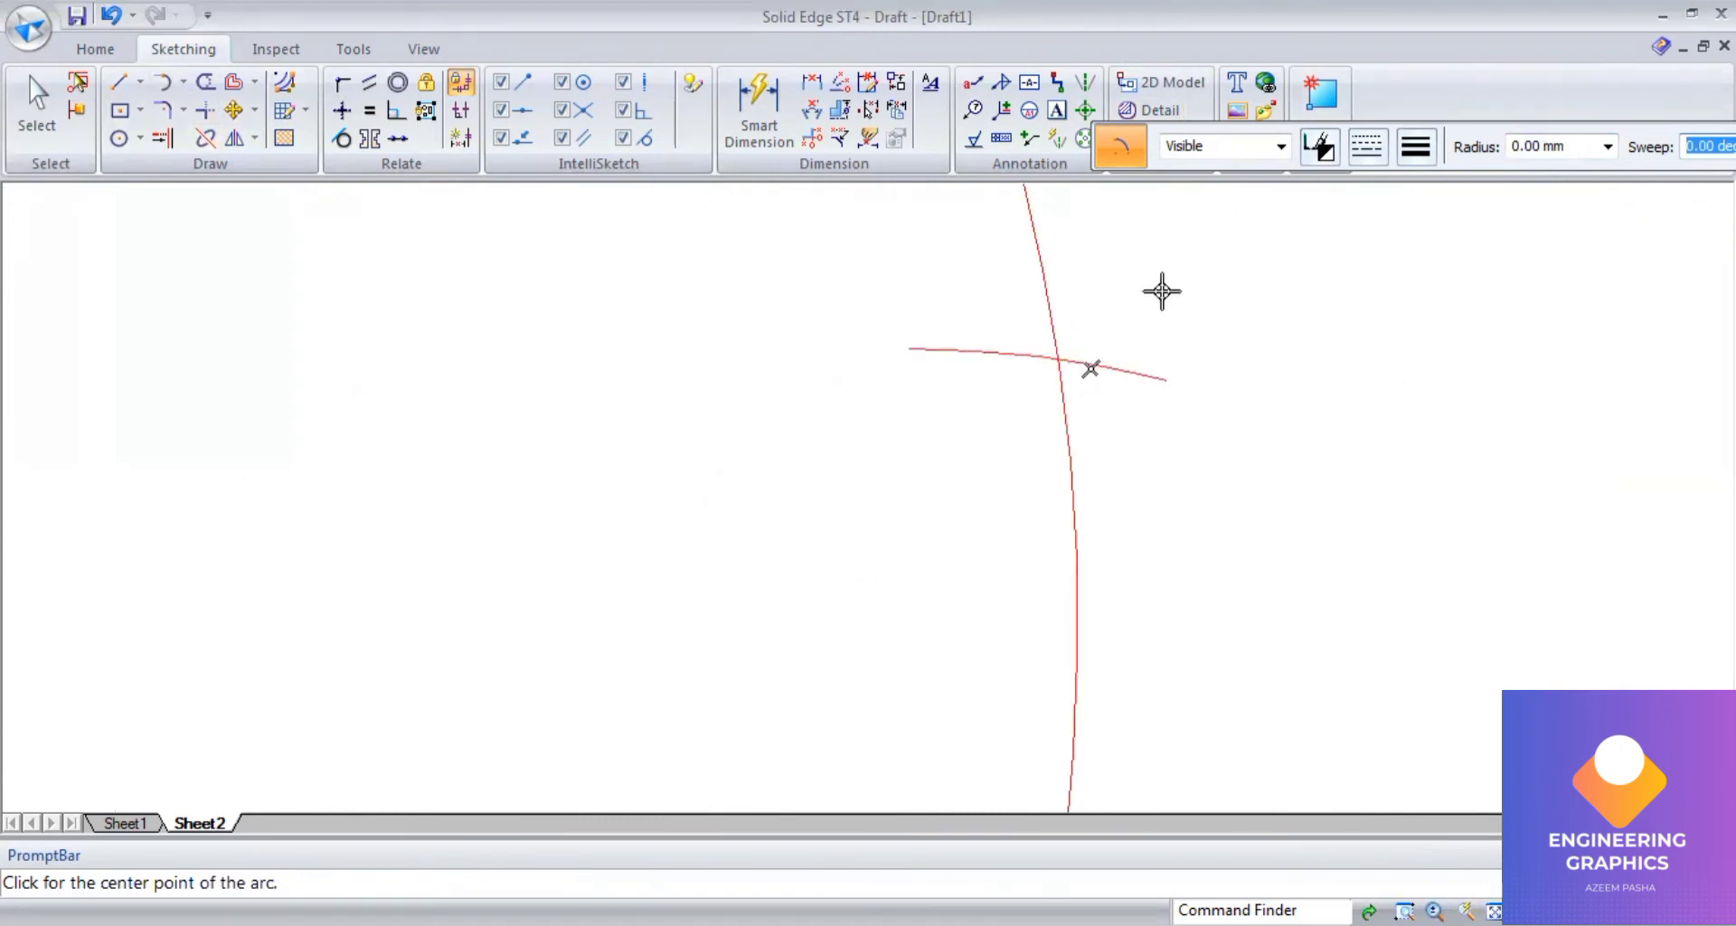
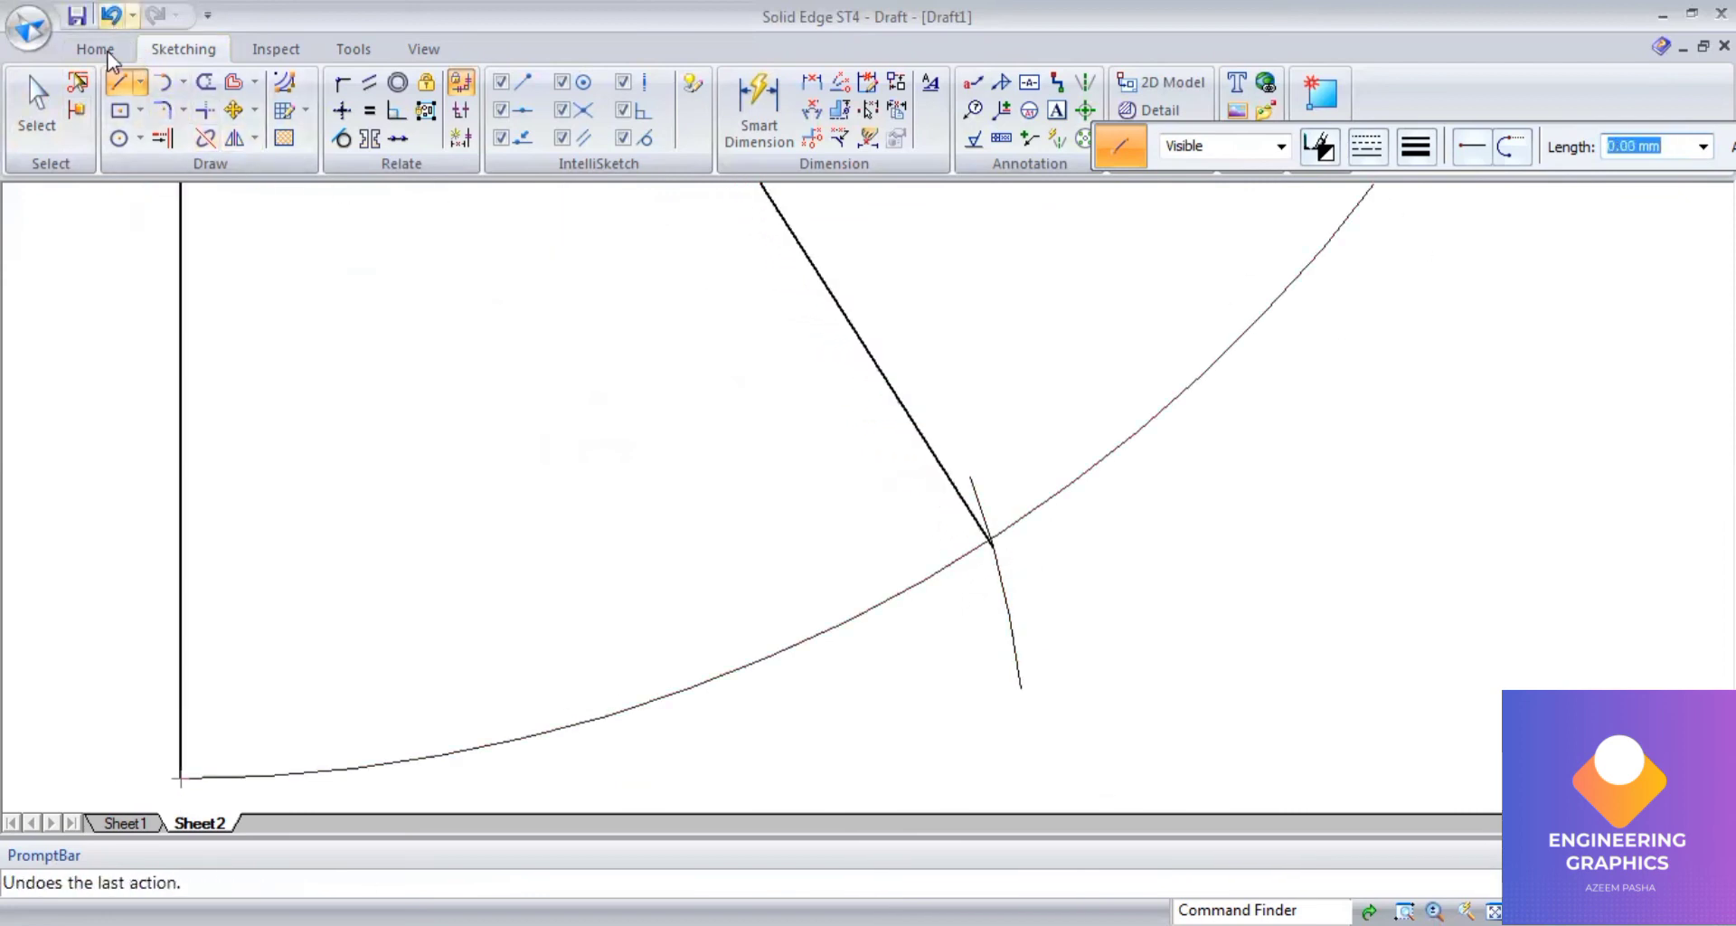
Undo the last line and redraw it from O to the first arc intersection after A with a 0.50 mm line width.
{"action": "key", "text": "ctrl+z"}
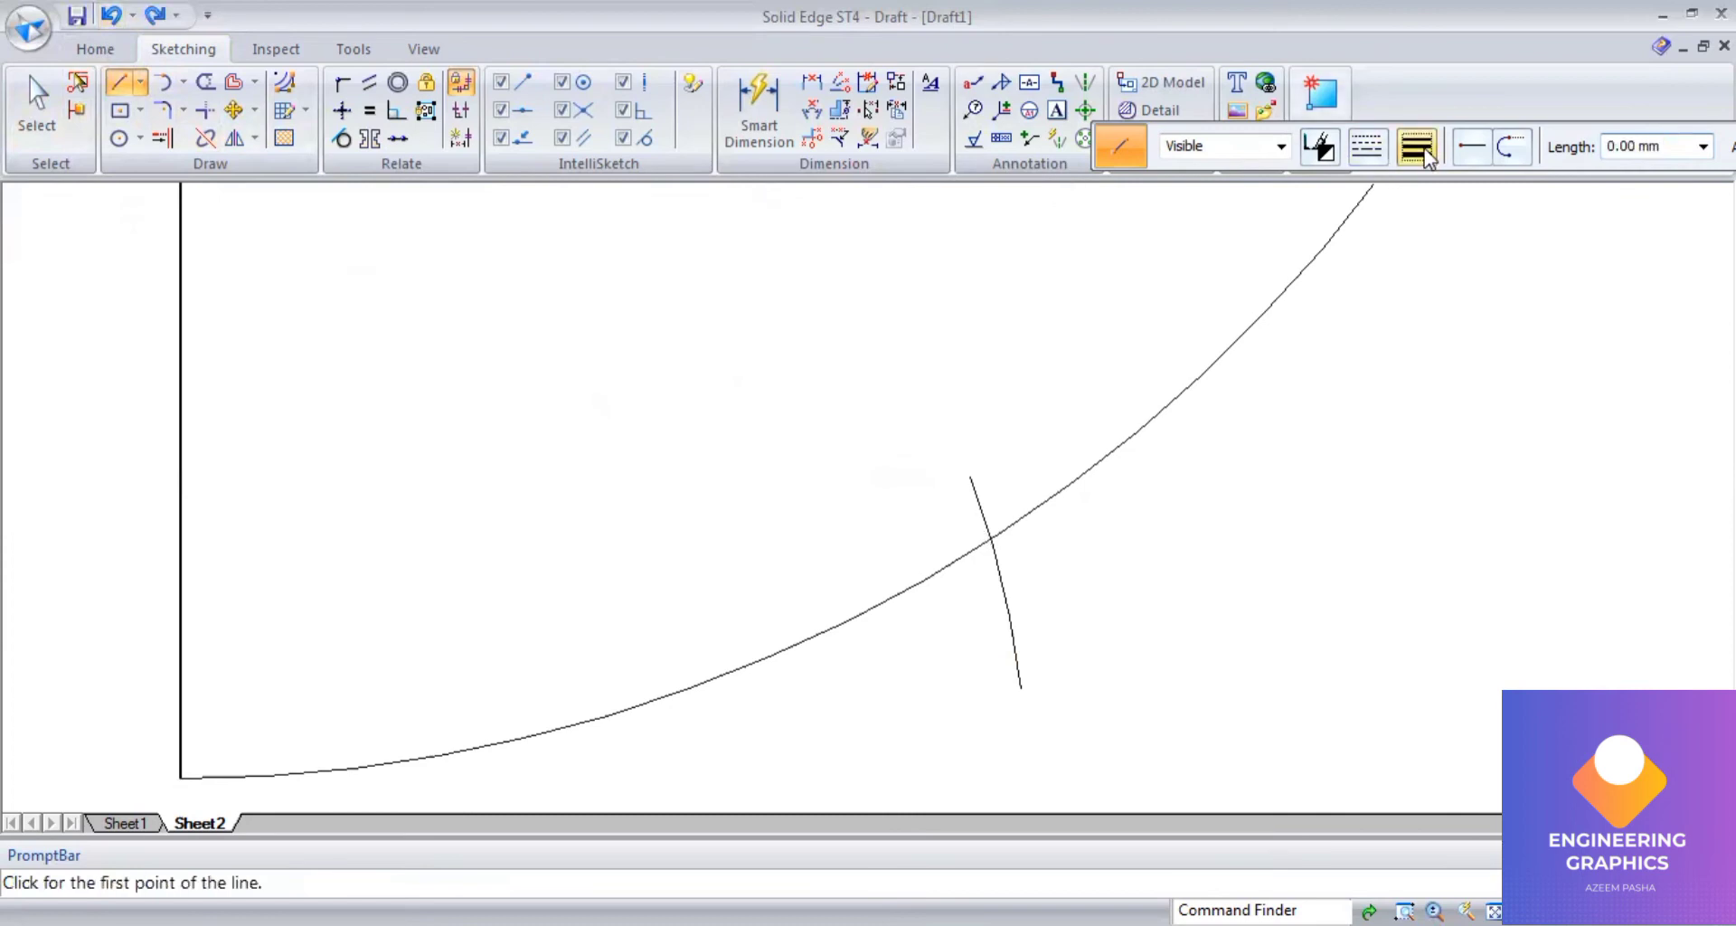
{"action": "left_click", "coordinate": [1417, 146]}
{"action": "left_click", "coordinate": [1445, 247]}
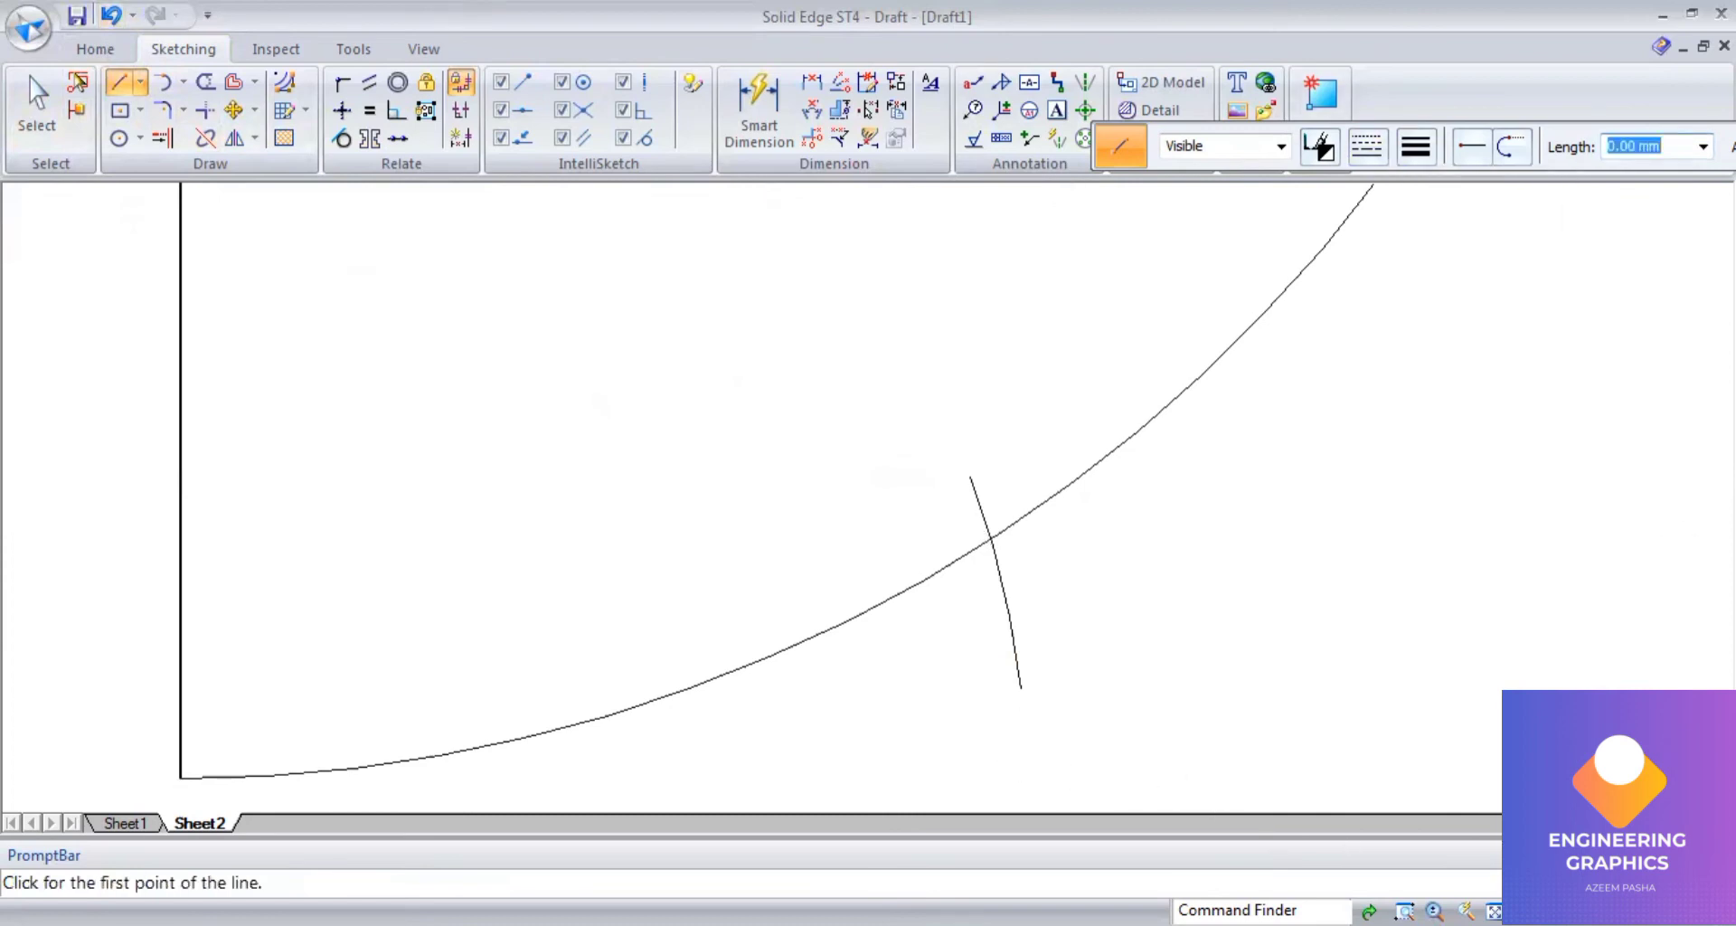
{"action": "middle_click", "coordinate": [891, 446]}
{"action": "middle_click", "coordinate": [892, 445]}
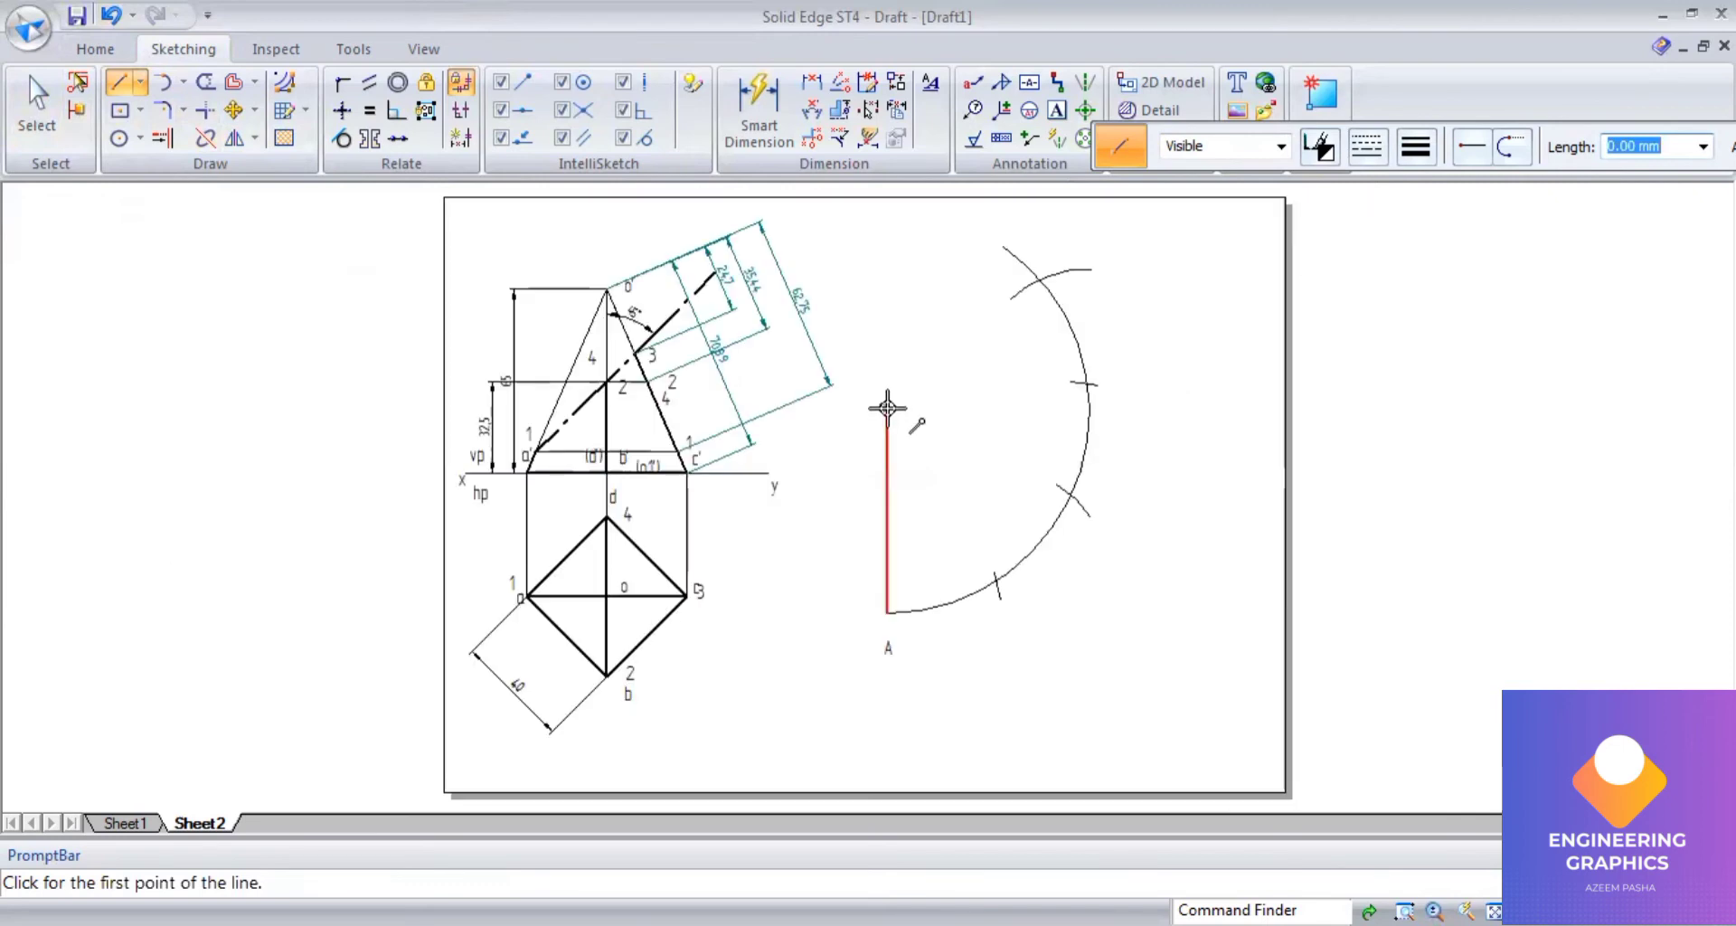
{"action": "left_click", "coordinate": [887, 409]}
{"action": "scroll", "coordinate": [996, 584], "scroll_direction": "up", "scroll_amount": 10}
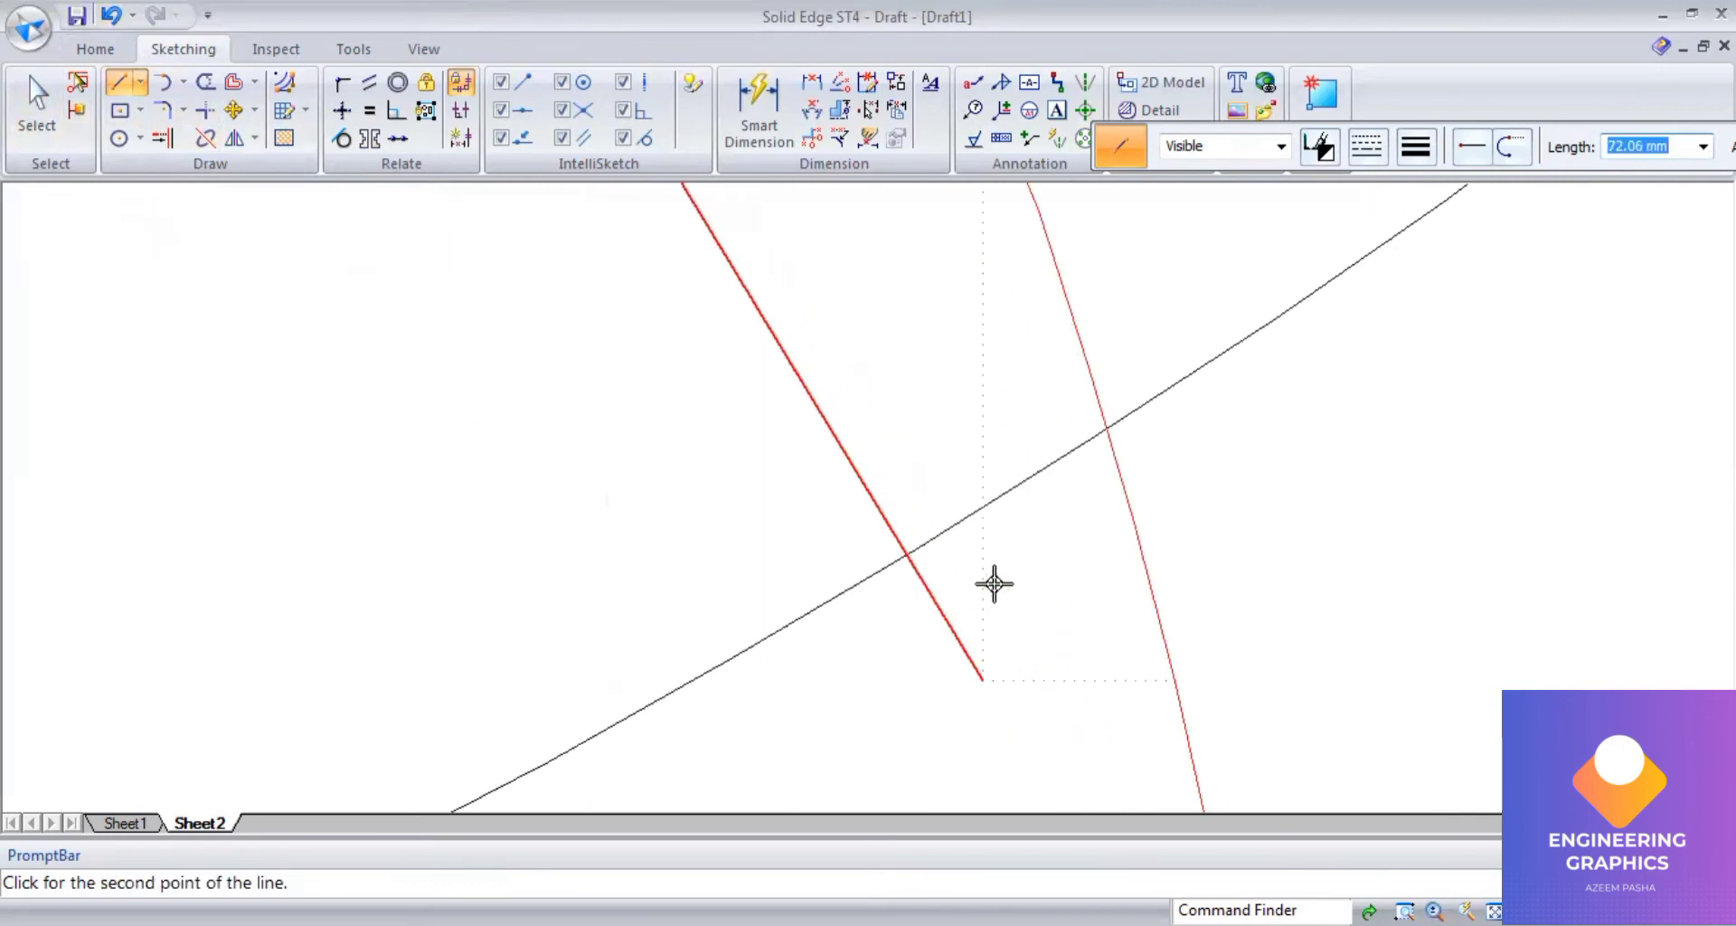
{"action": "left_click", "coordinate": [1114, 423]}
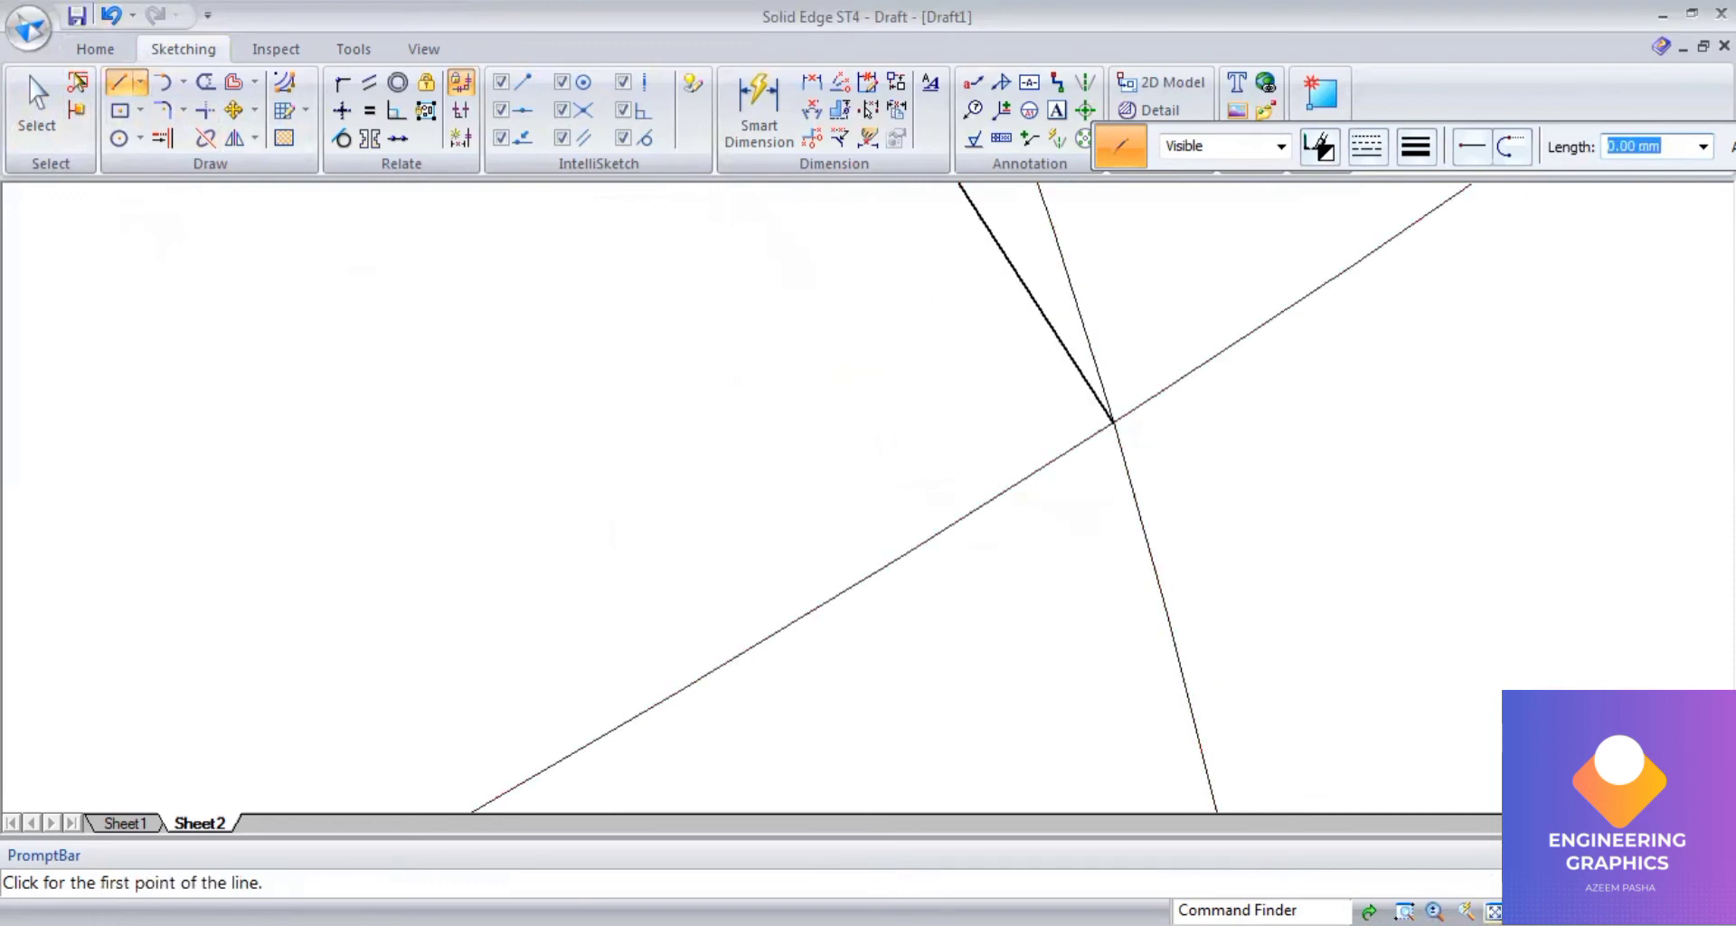
Draw lines from O to the second and third intersections on the development arc.
{"action": "scroll", "coordinate": [1002, 520], "scroll_direction": "down", "scroll_amount": 5}
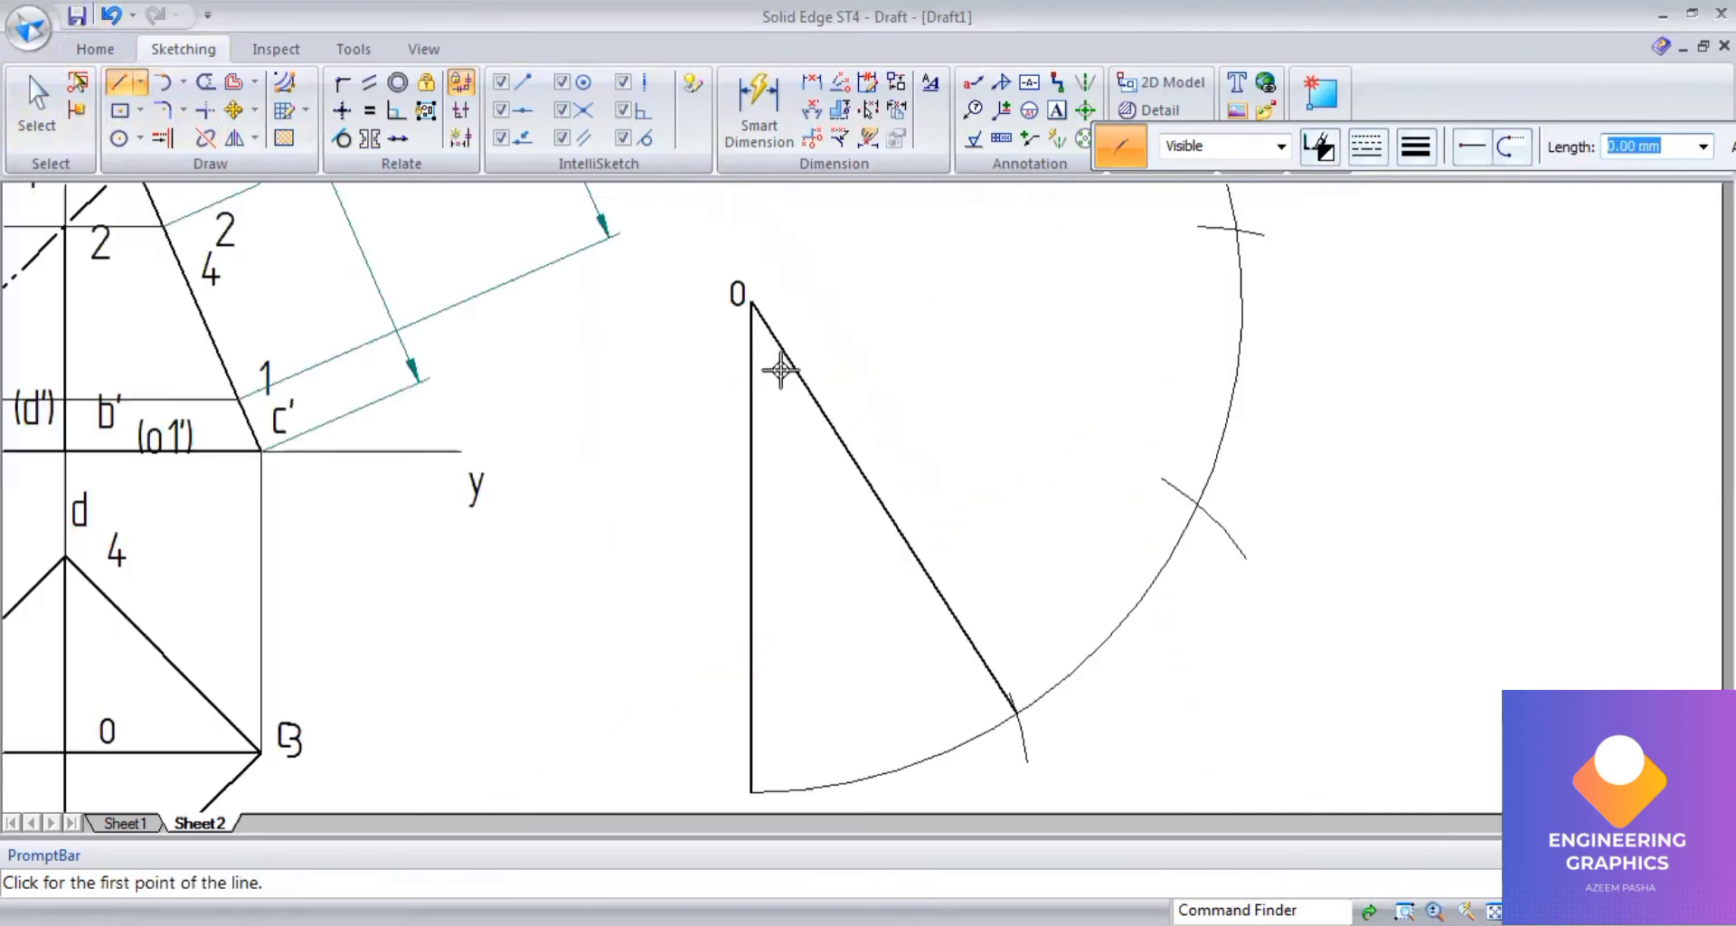
{"action": "left_click", "coordinate": [752, 301]}
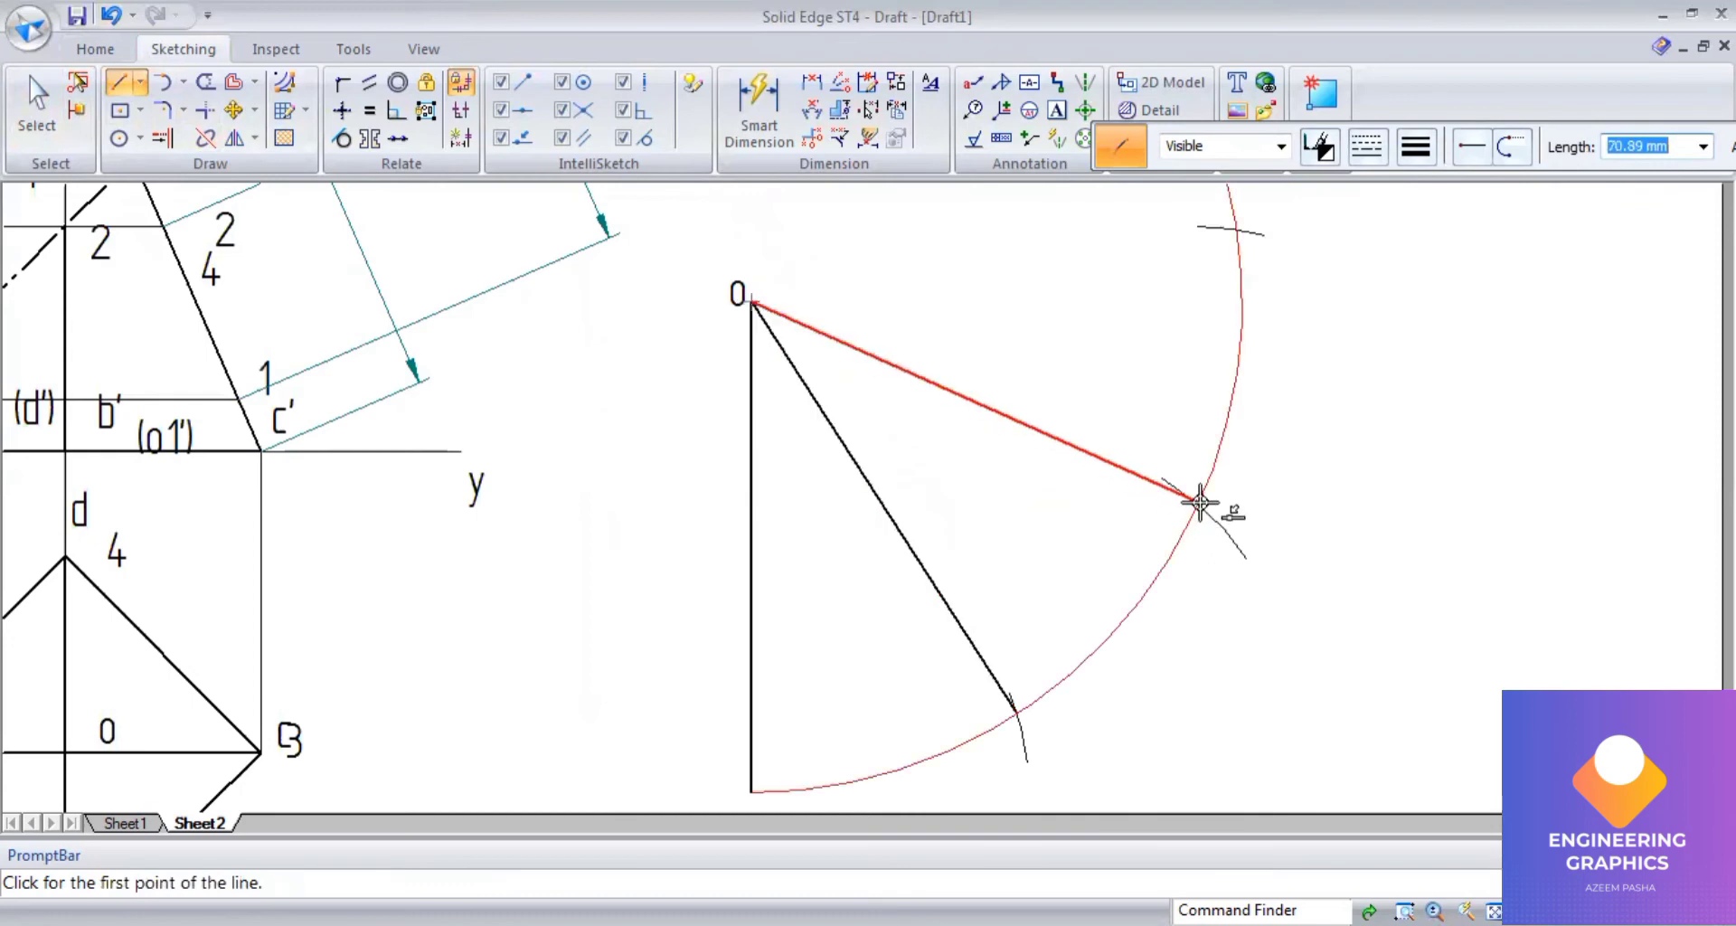
{"action": "scroll", "coordinate": [1200, 503], "scroll_direction": "up", "scroll_amount": 5}
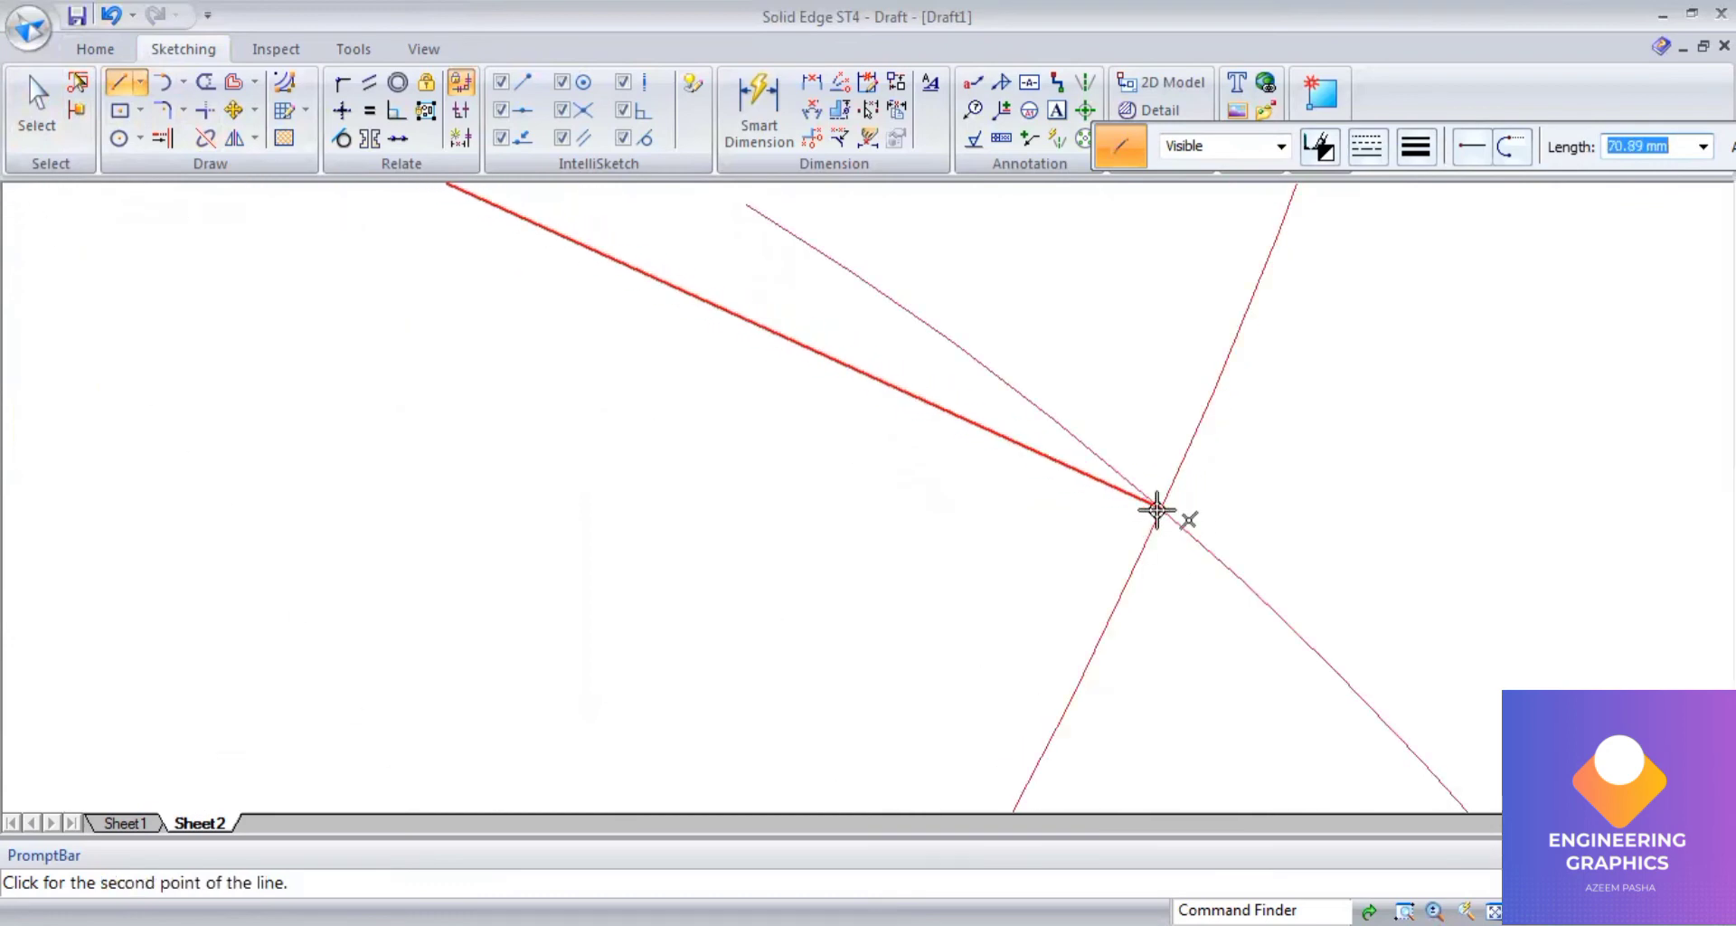
{"action": "left_click", "coordinate": [1177, 525]}
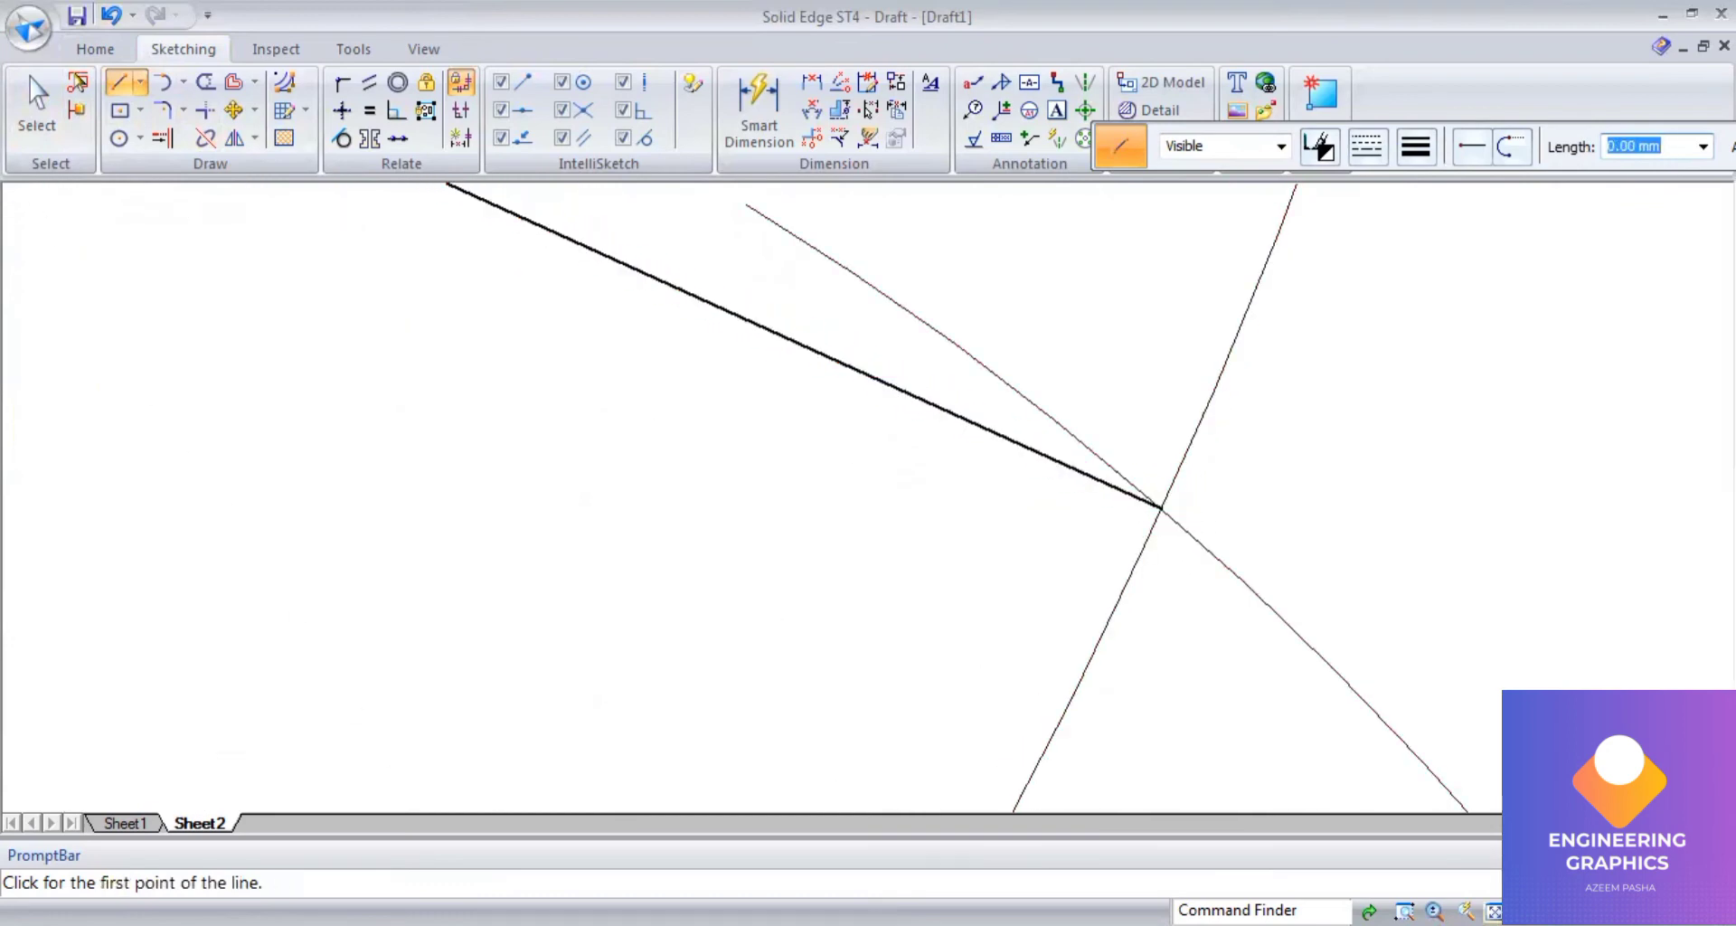
{"action": "scroll", "coordinate": [1008, 535], "scroll_direction": "down", "scroll_amount": 5}
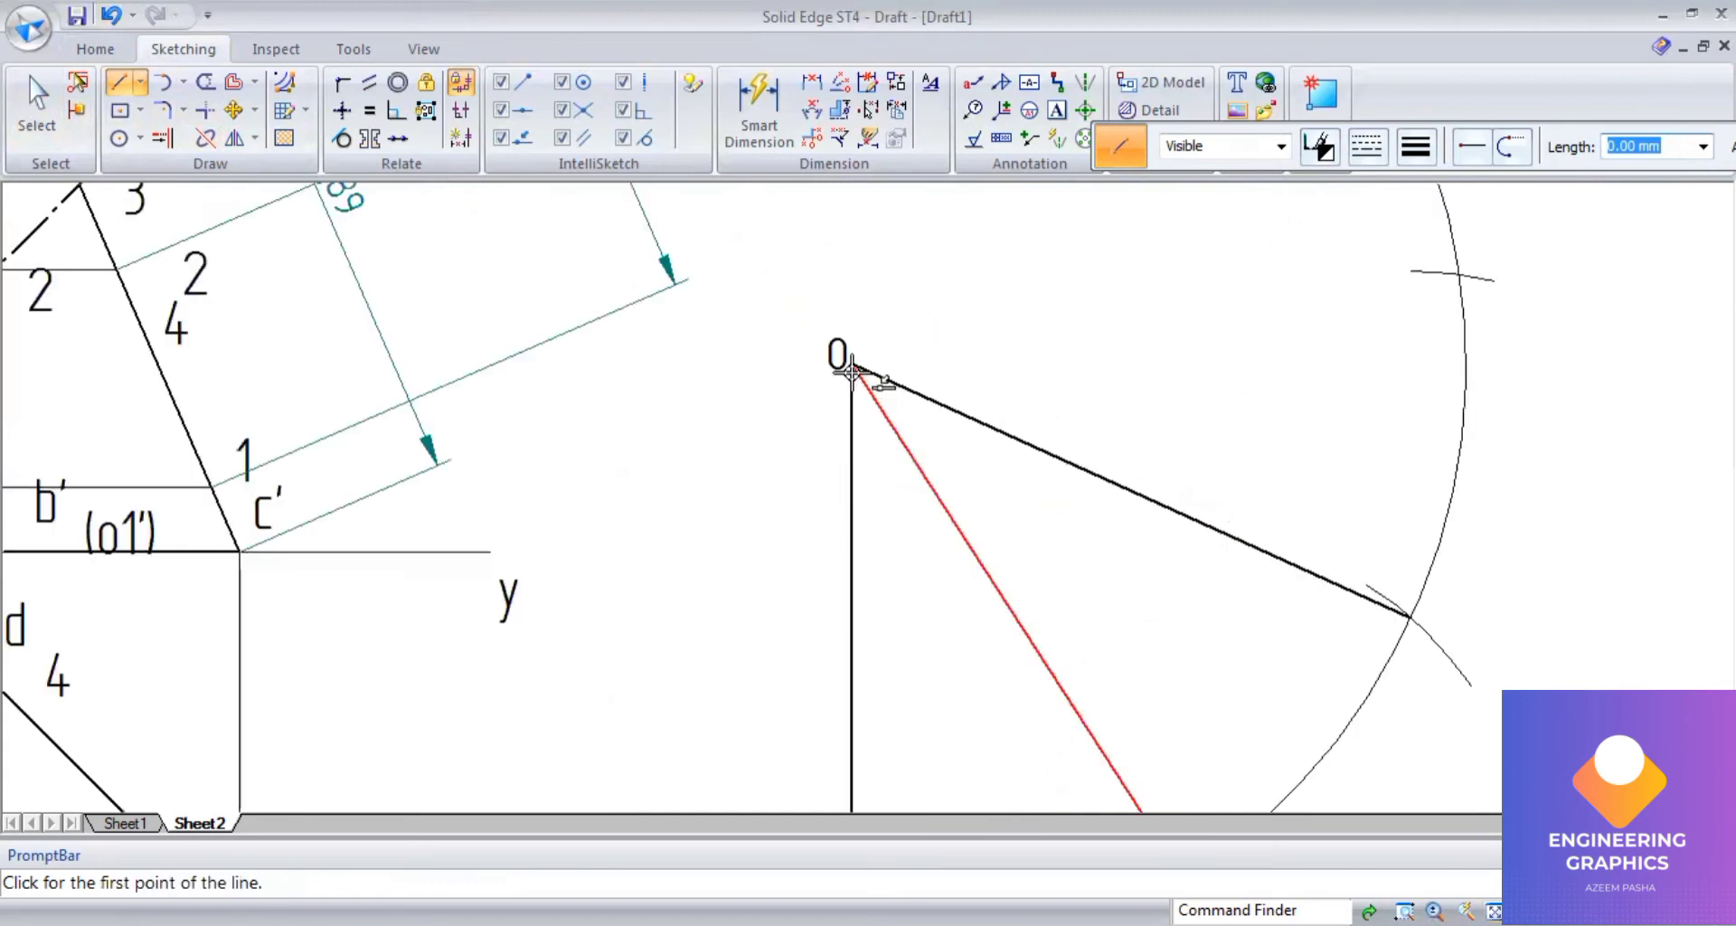
{"action": "left_click", "coordinate": [854, 366]}
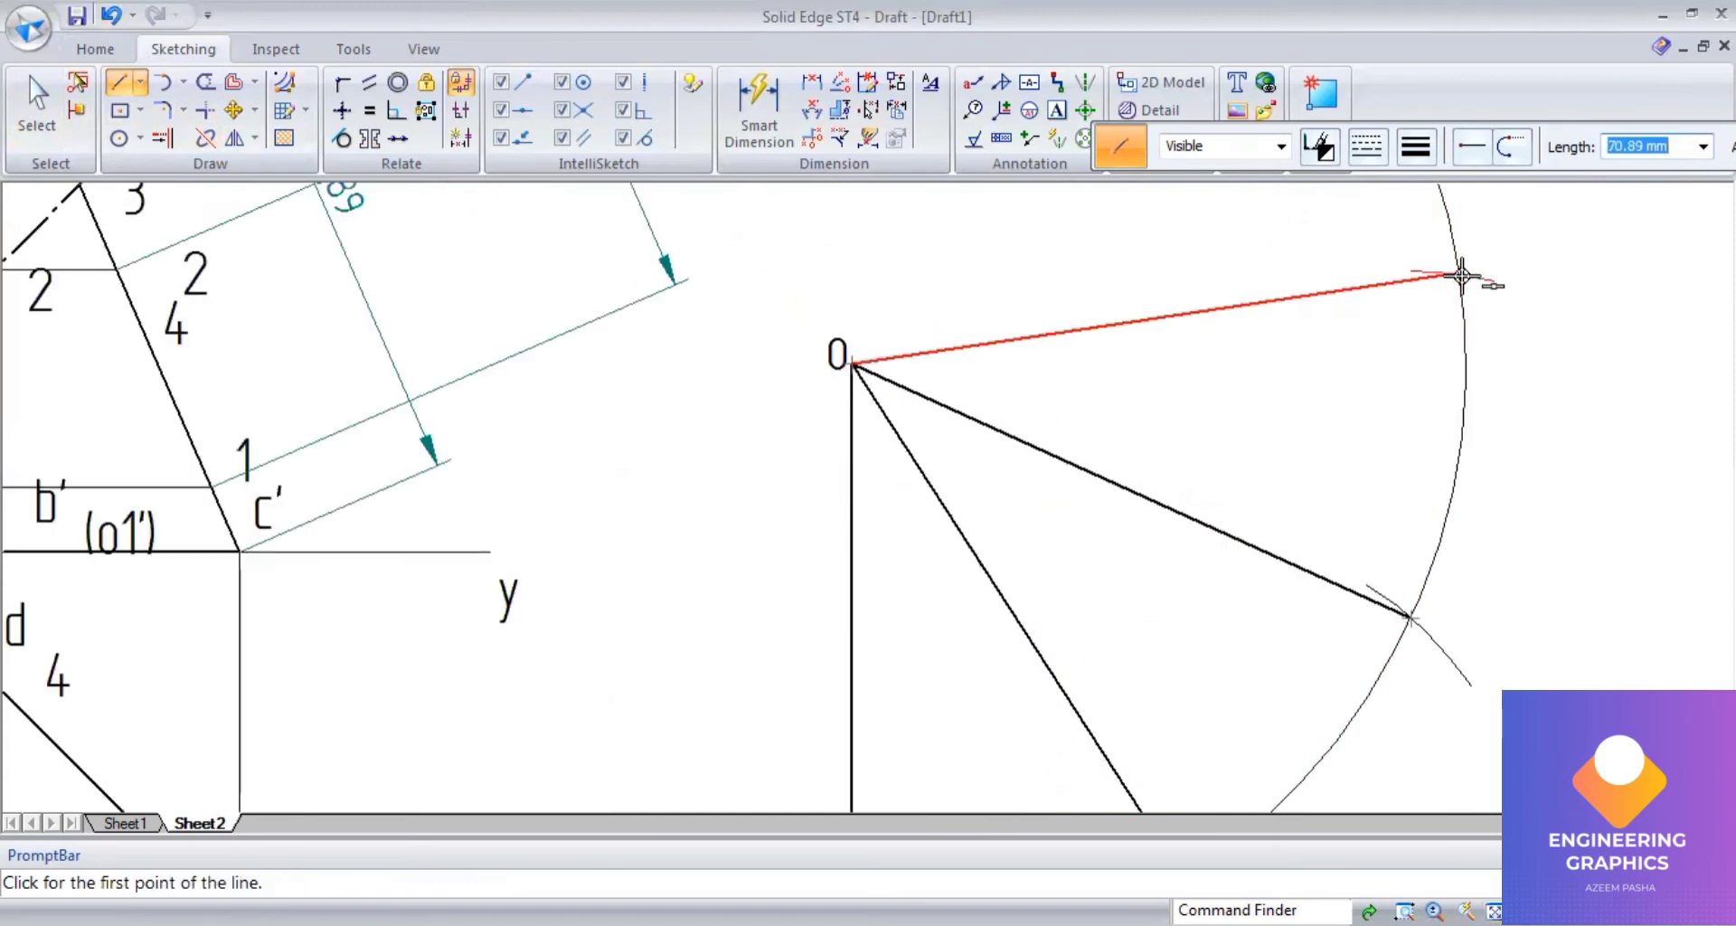
{"action": "scroll", "coordinate": [1462, 278], "scroll_direction": "up", "scroll_amount": 4}
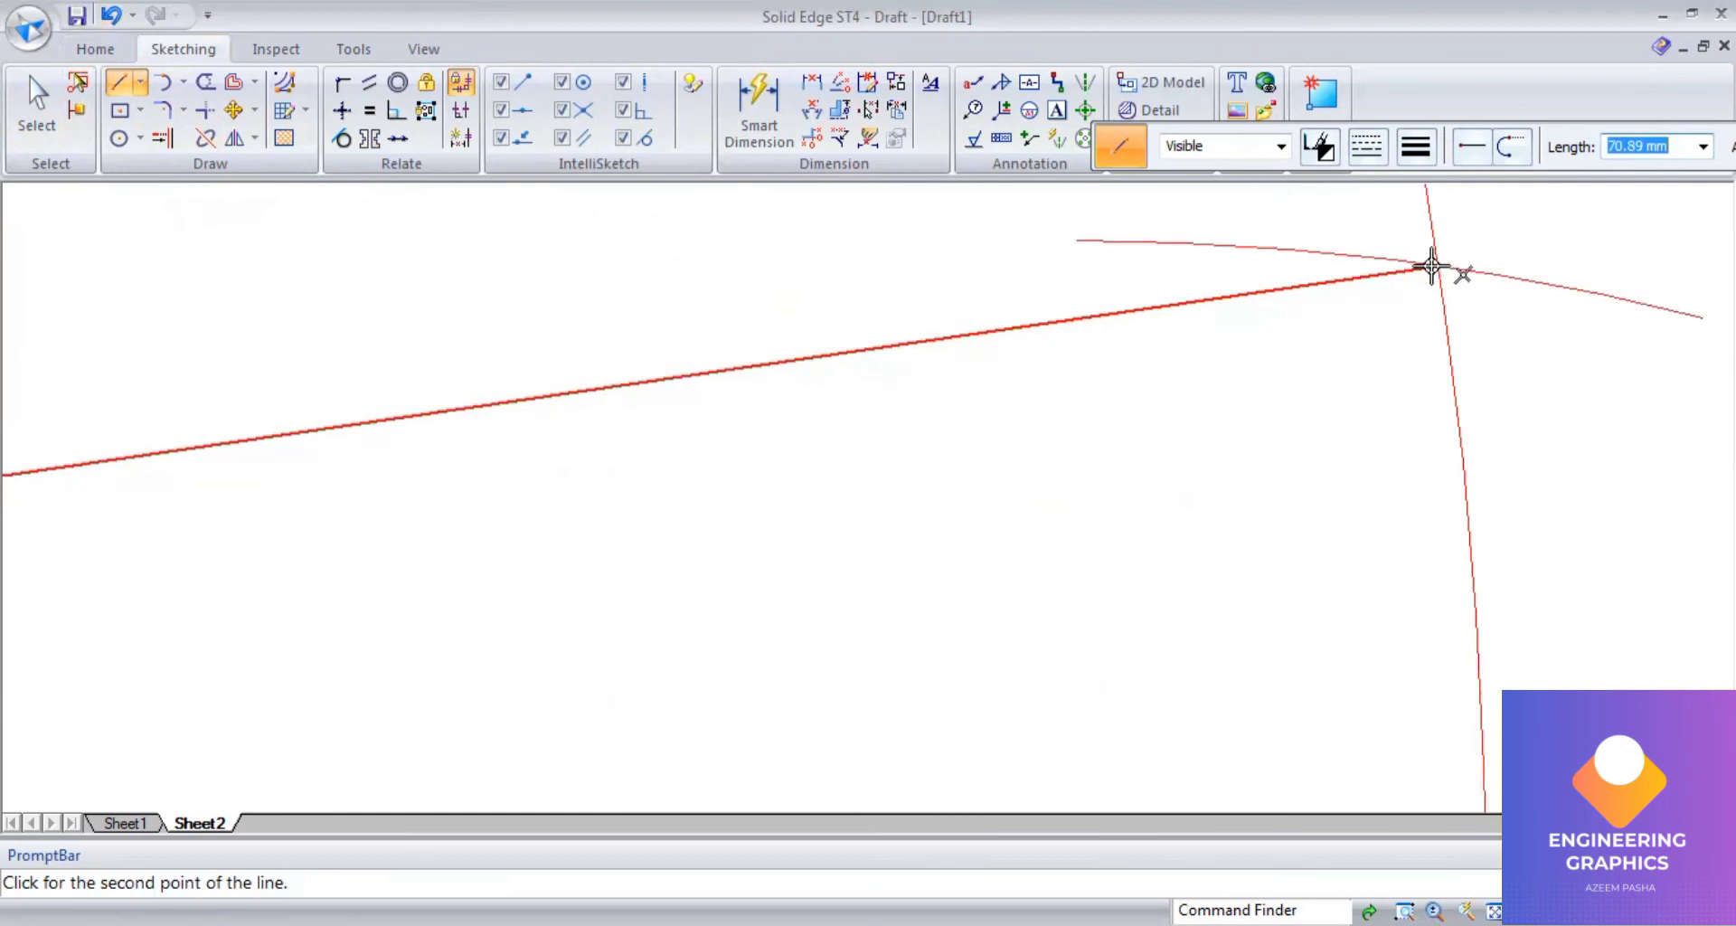
{"action": "left_click", "coordinate": [1433, 266]}
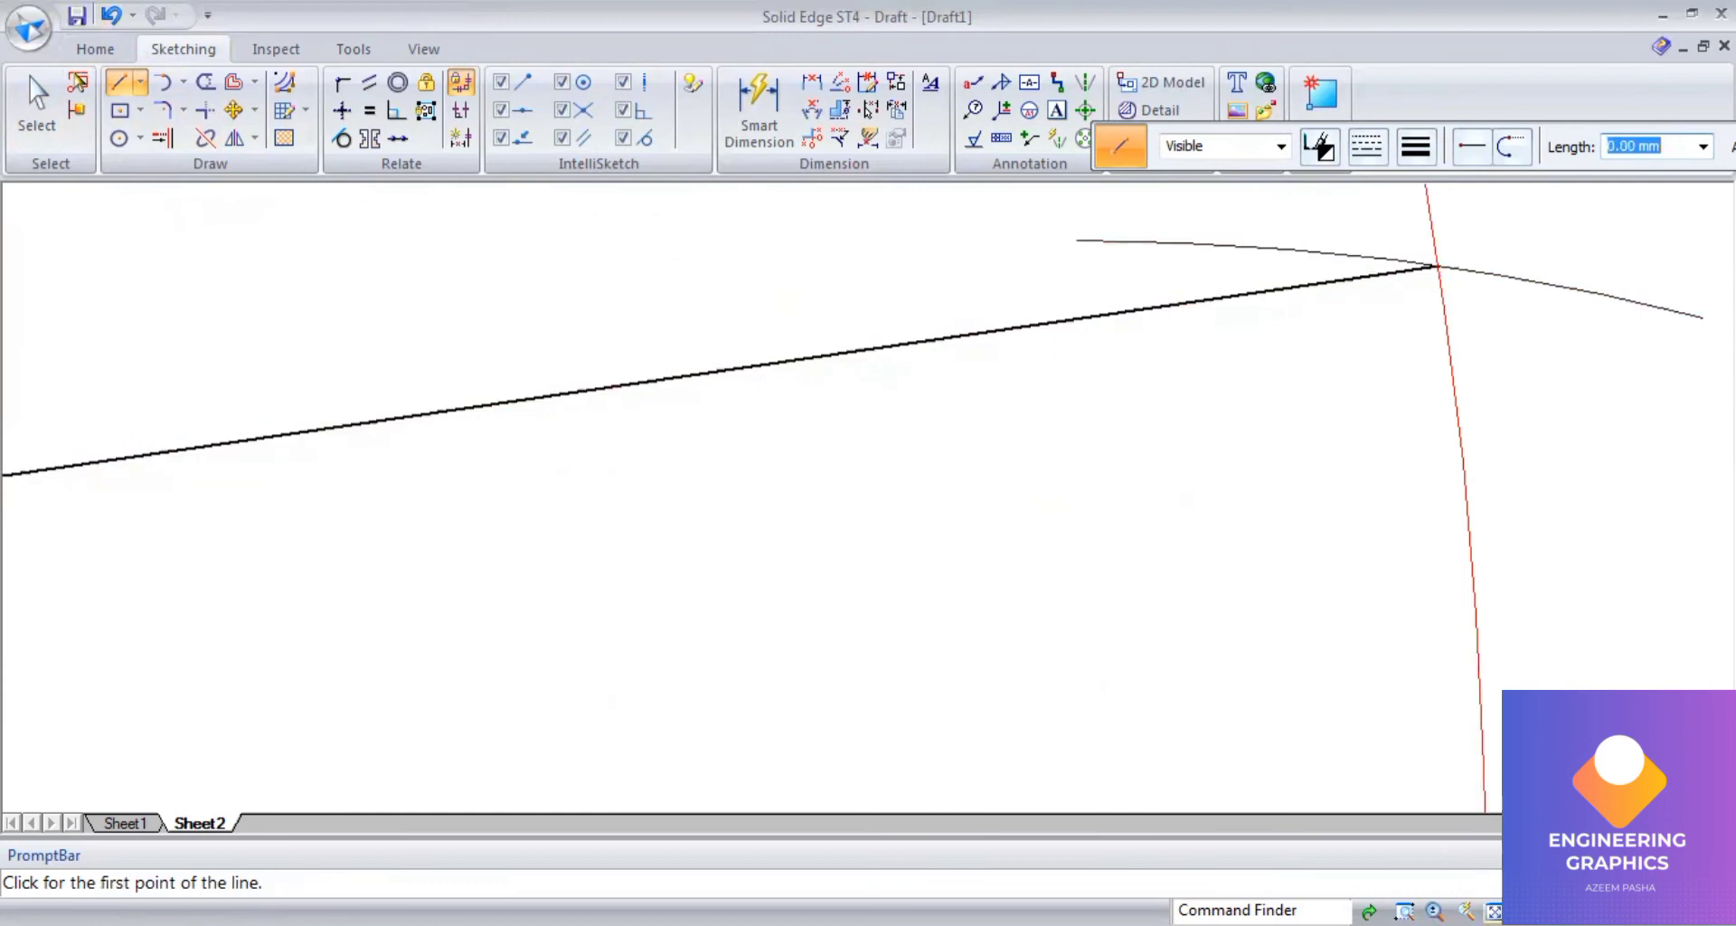
Draw a line from O to the fourth intersection at the upper end of the development arc.
{"action": "scroll", "coordinate": [974, 434], "scroll_direction": "down", "scroll_amount": 4}
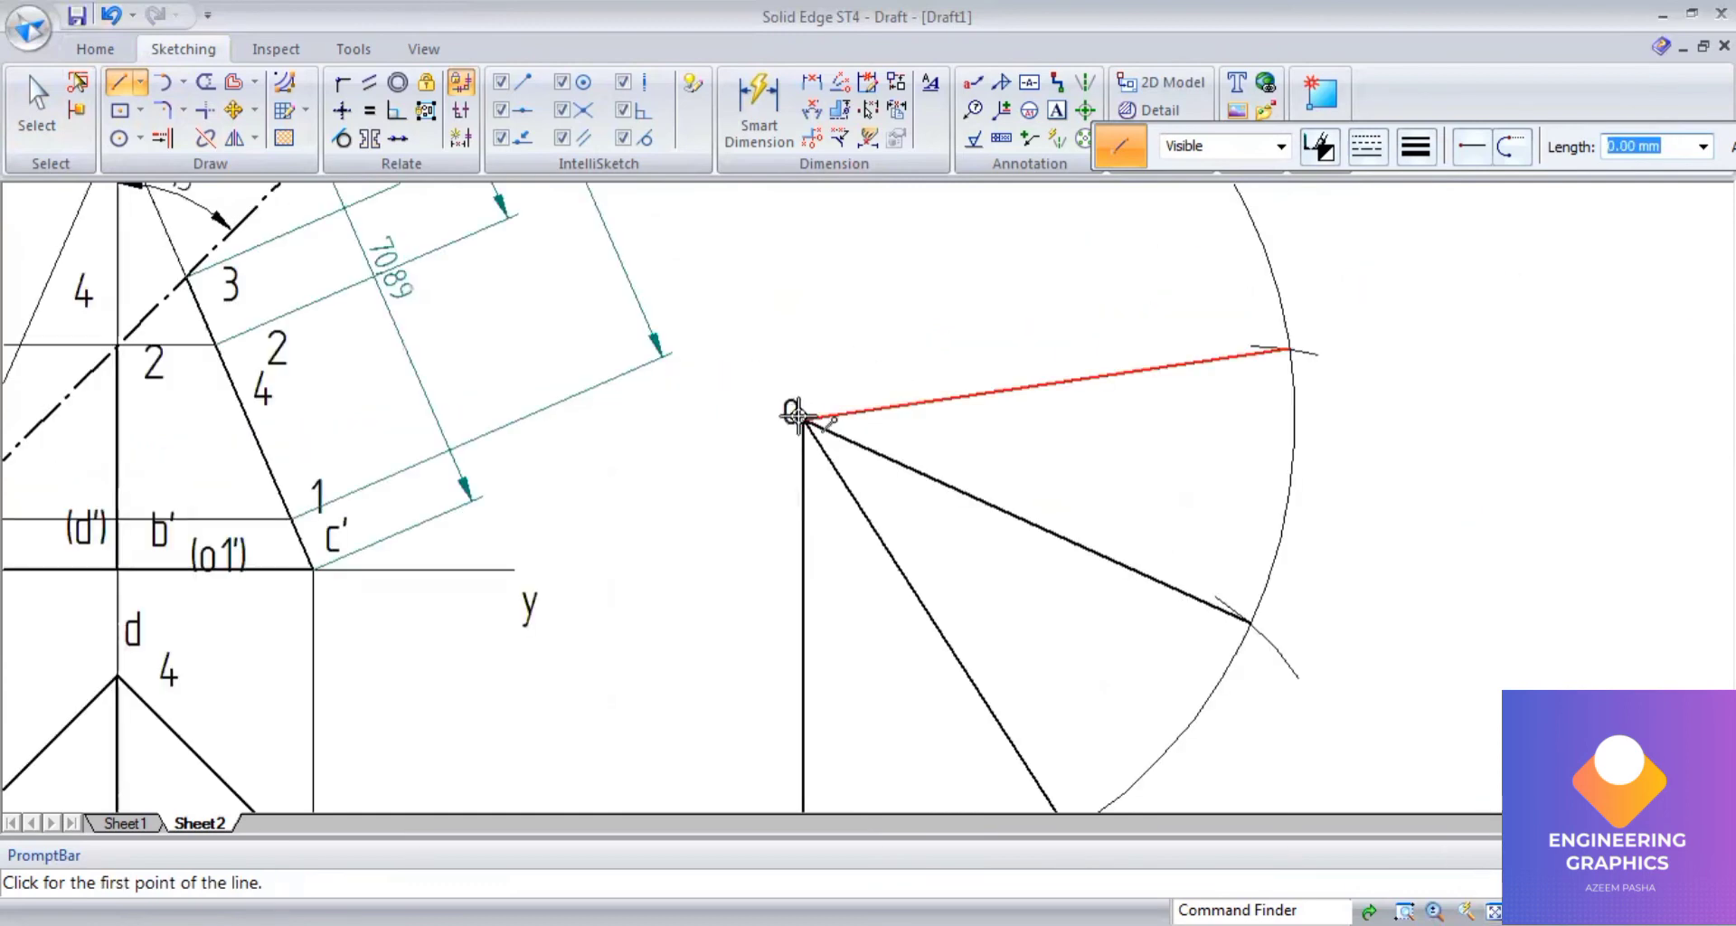
{"action": "left_click", "coordinate": [799, 418]}
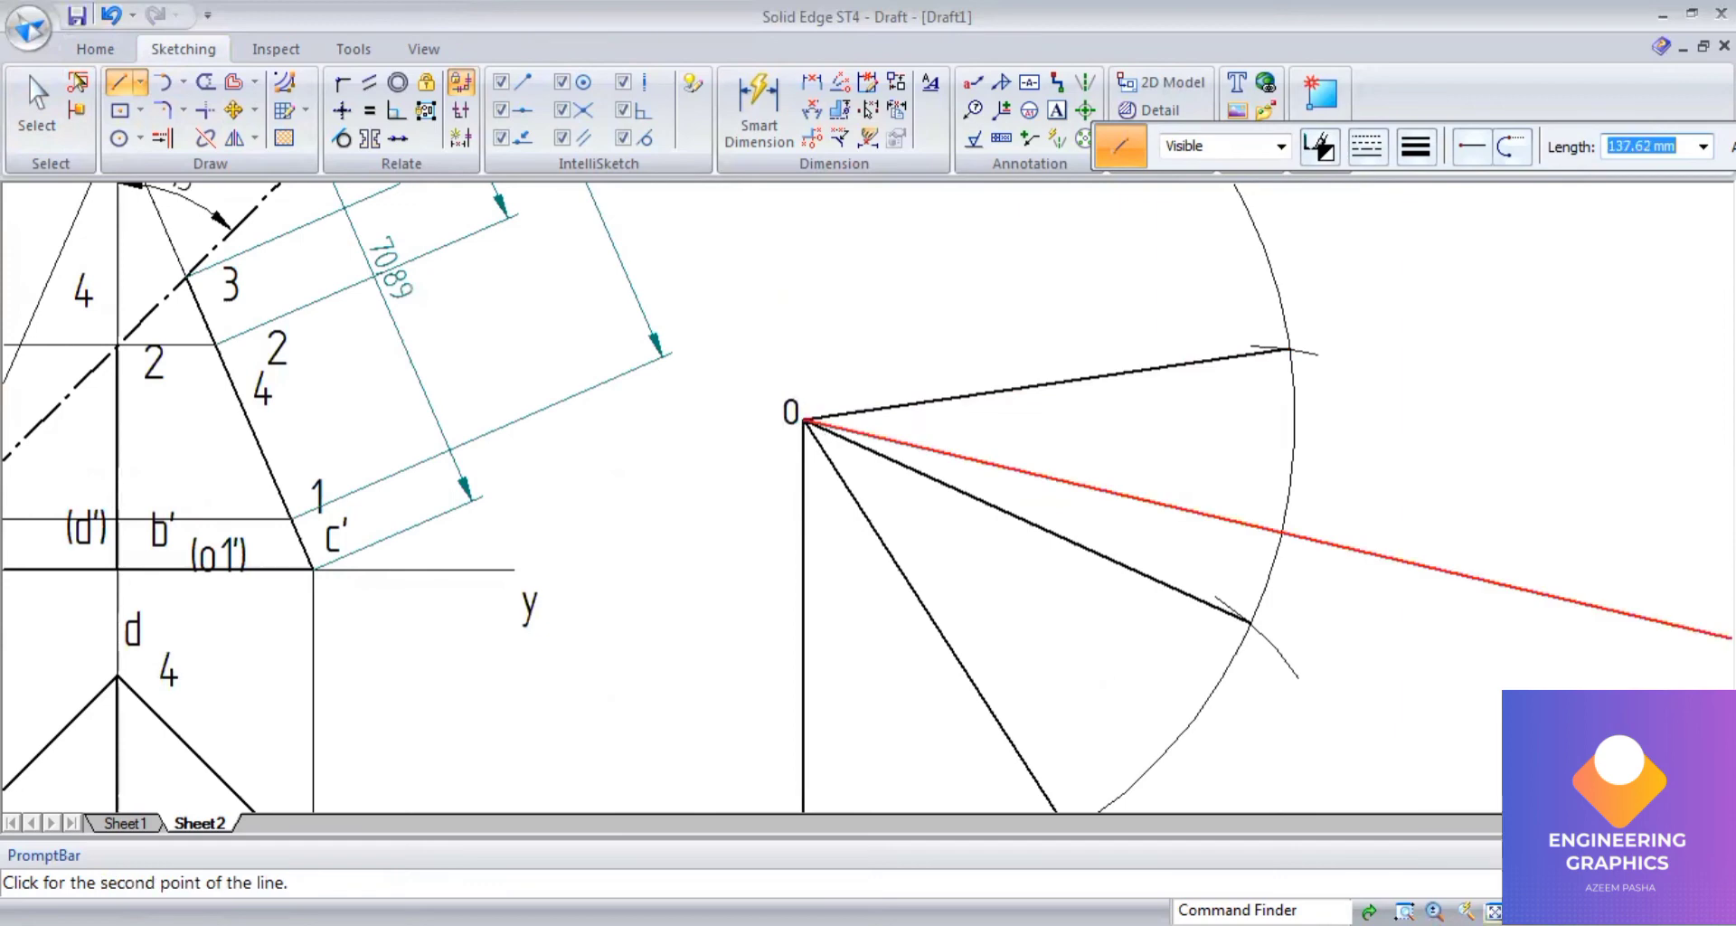
{"action": "scroll", "coordinate": [1031, 299], "scroll_direction": "up", "scroll_amount": 4}
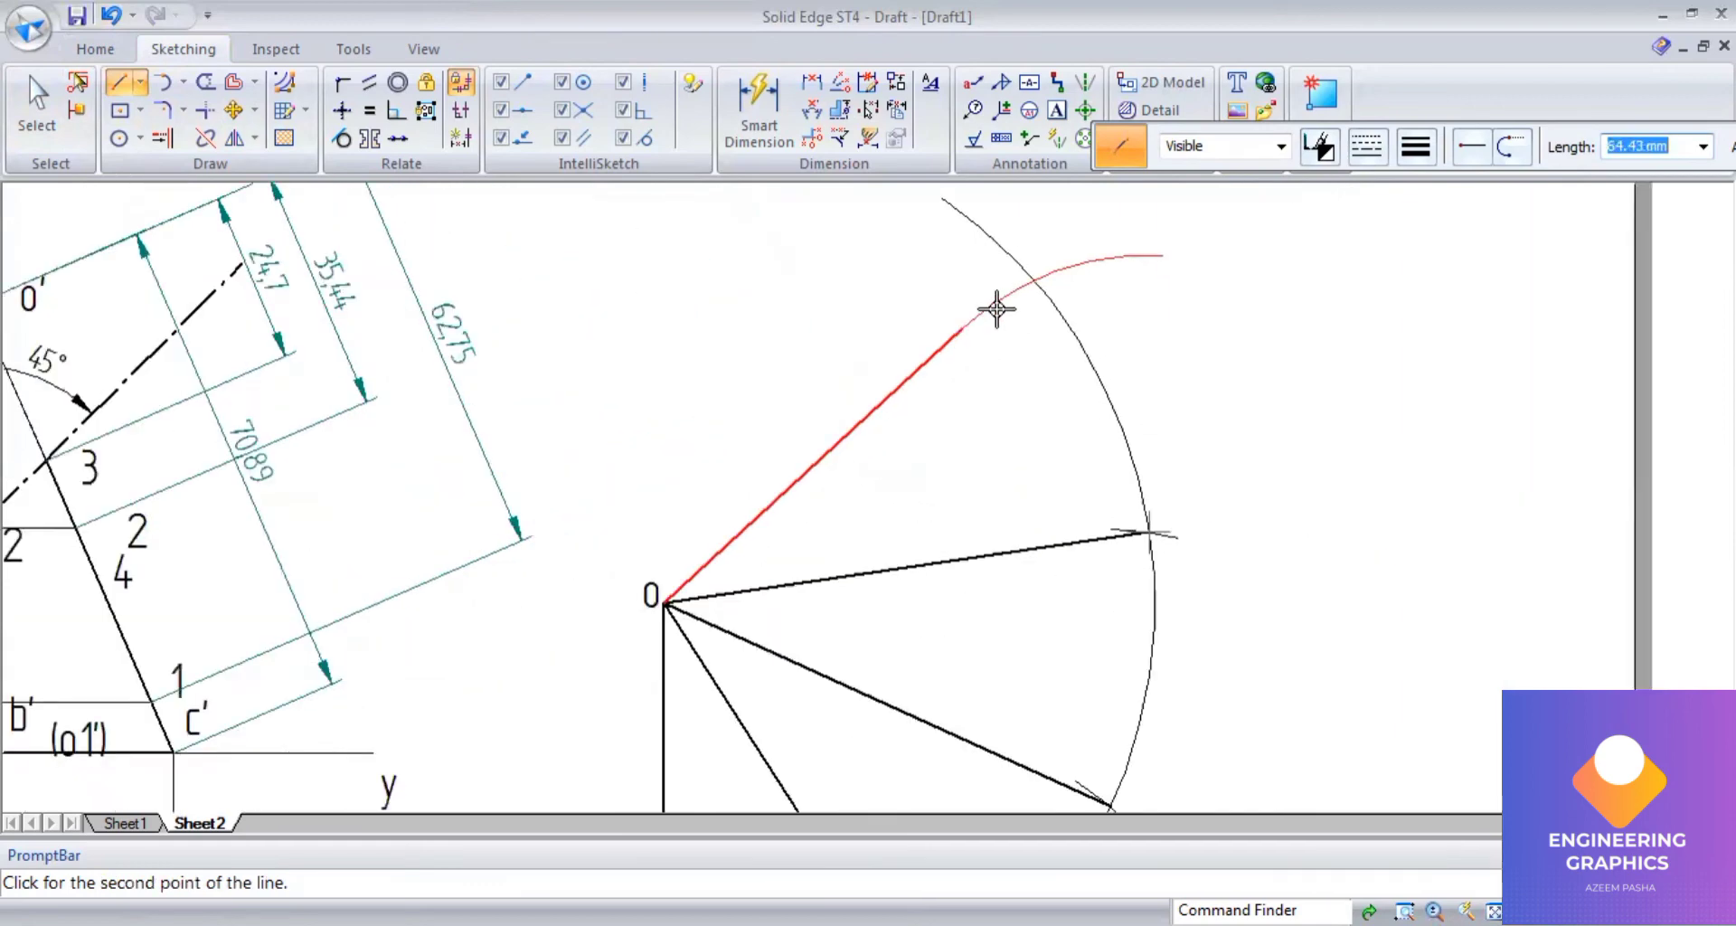
{"action": "scroll", "coordinate": [1046, 267], "scroll_direction": "up", "scroll_amount": 3}
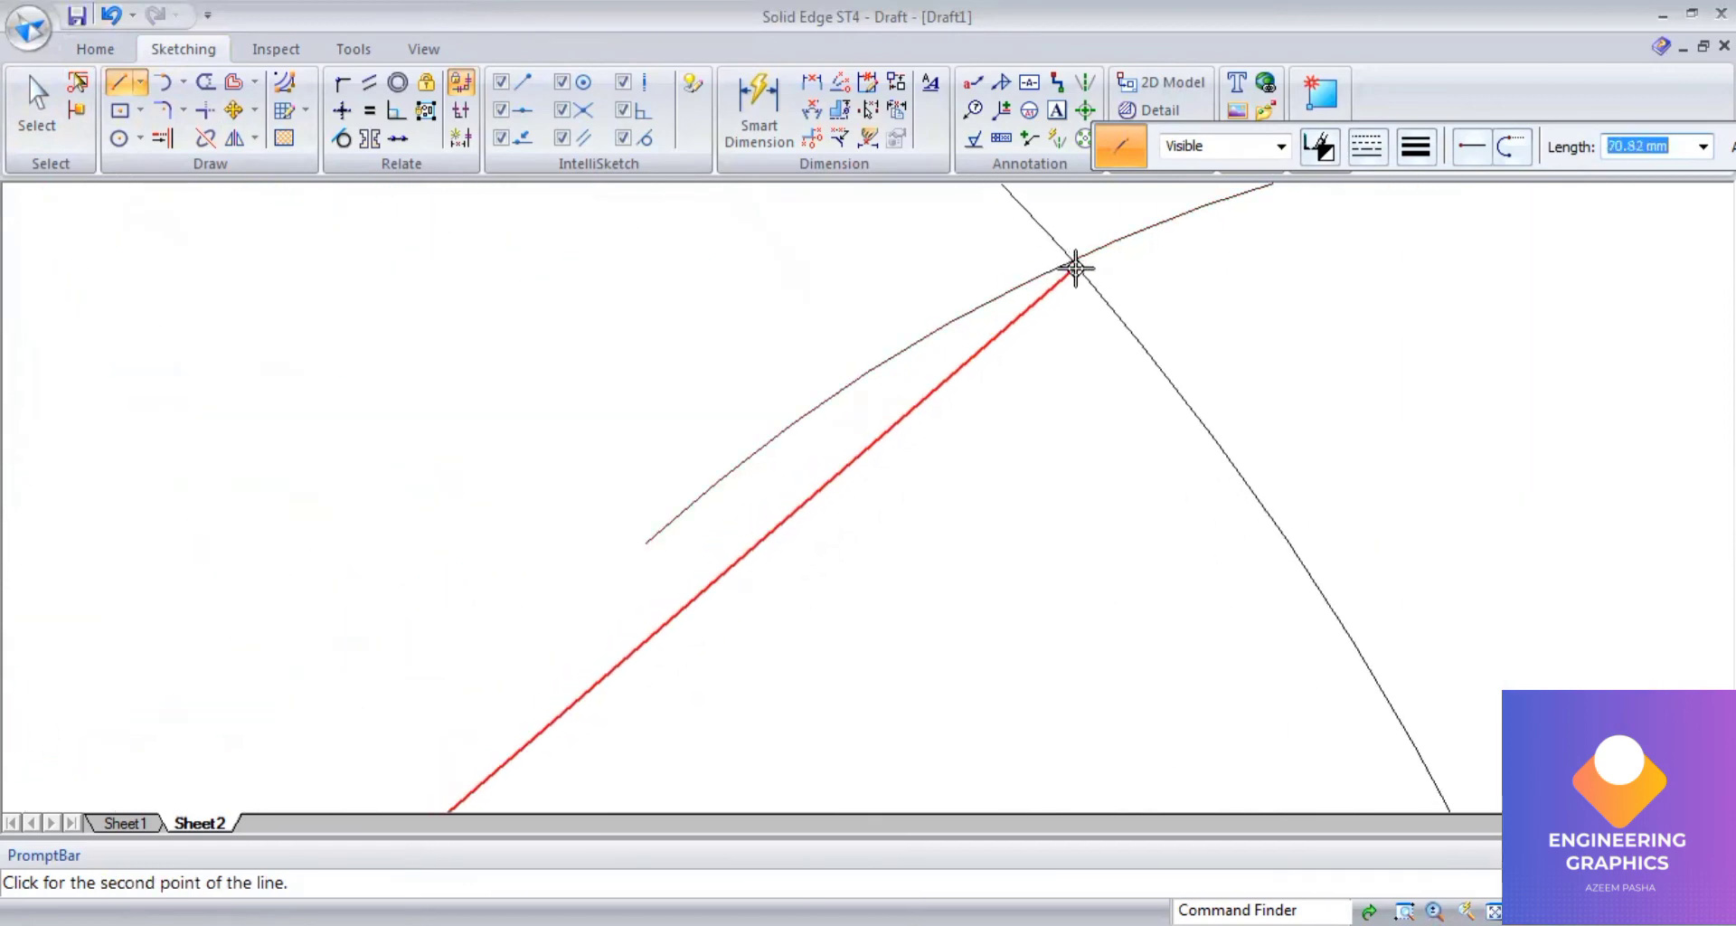
{"action": "scroll", "coordinate": [1080, 262], "scroll_direction": "up", "scroll_amount": 4}
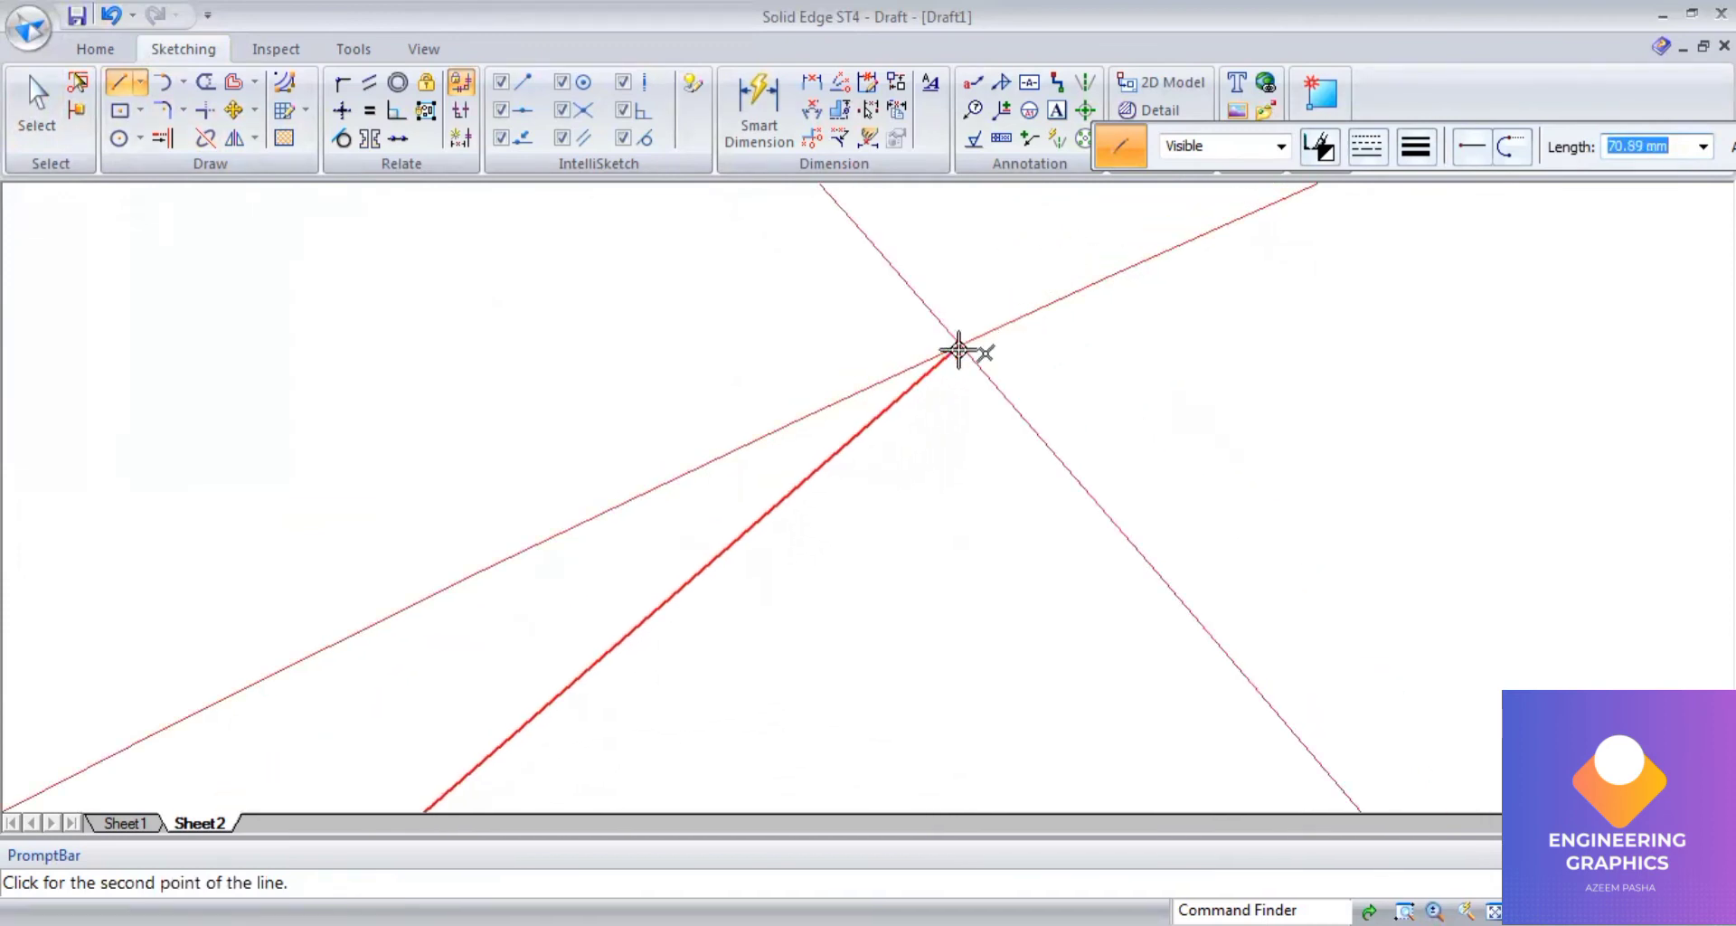
{"action": "left_click", "coordinate": [959, 349]}
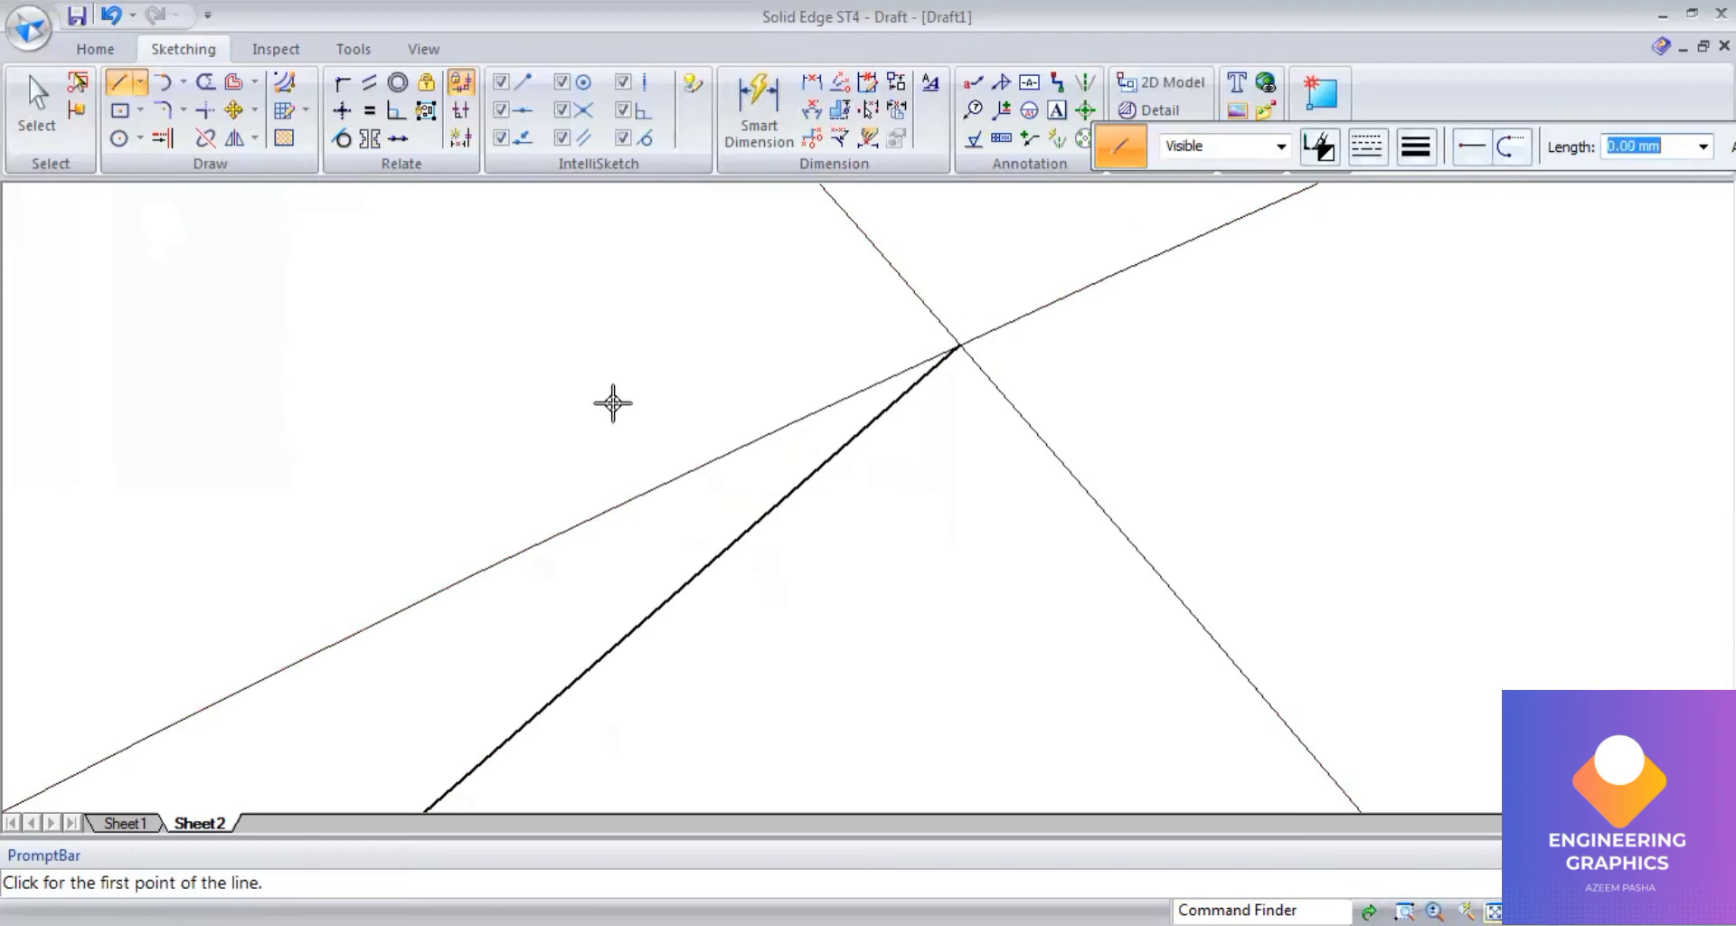
Draw the four base edges as connected chords from A through each successive intersection on the development arc.
{"action": "middle_click", "coordinate": [734, 363]}
{"action": "middle_click", "coordinate": [734, 362]}
{"action": "scroll", "coordinate": [923, 581], "scroll_direction": "up", "scroll_amount": 3}
{"action": "scroll", "coordinate": [924, 580], "scroll_direction": "up", "scroll_amount": 1}
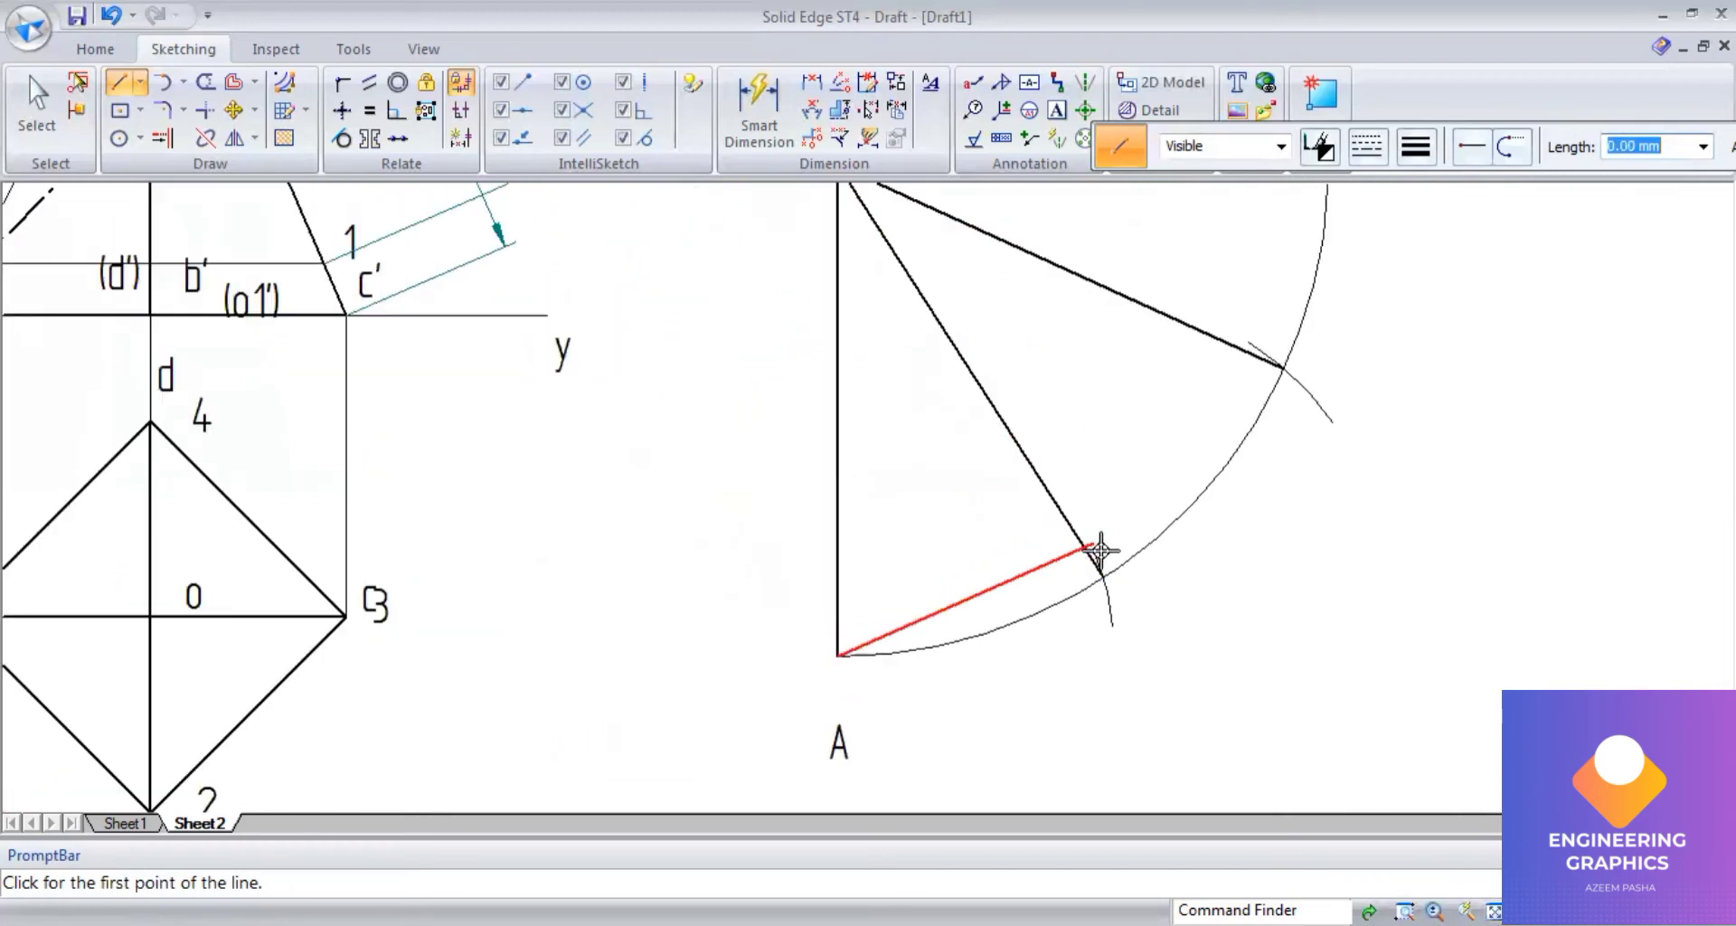
{"action": "left_click", "coordinate": [1099, 578]}
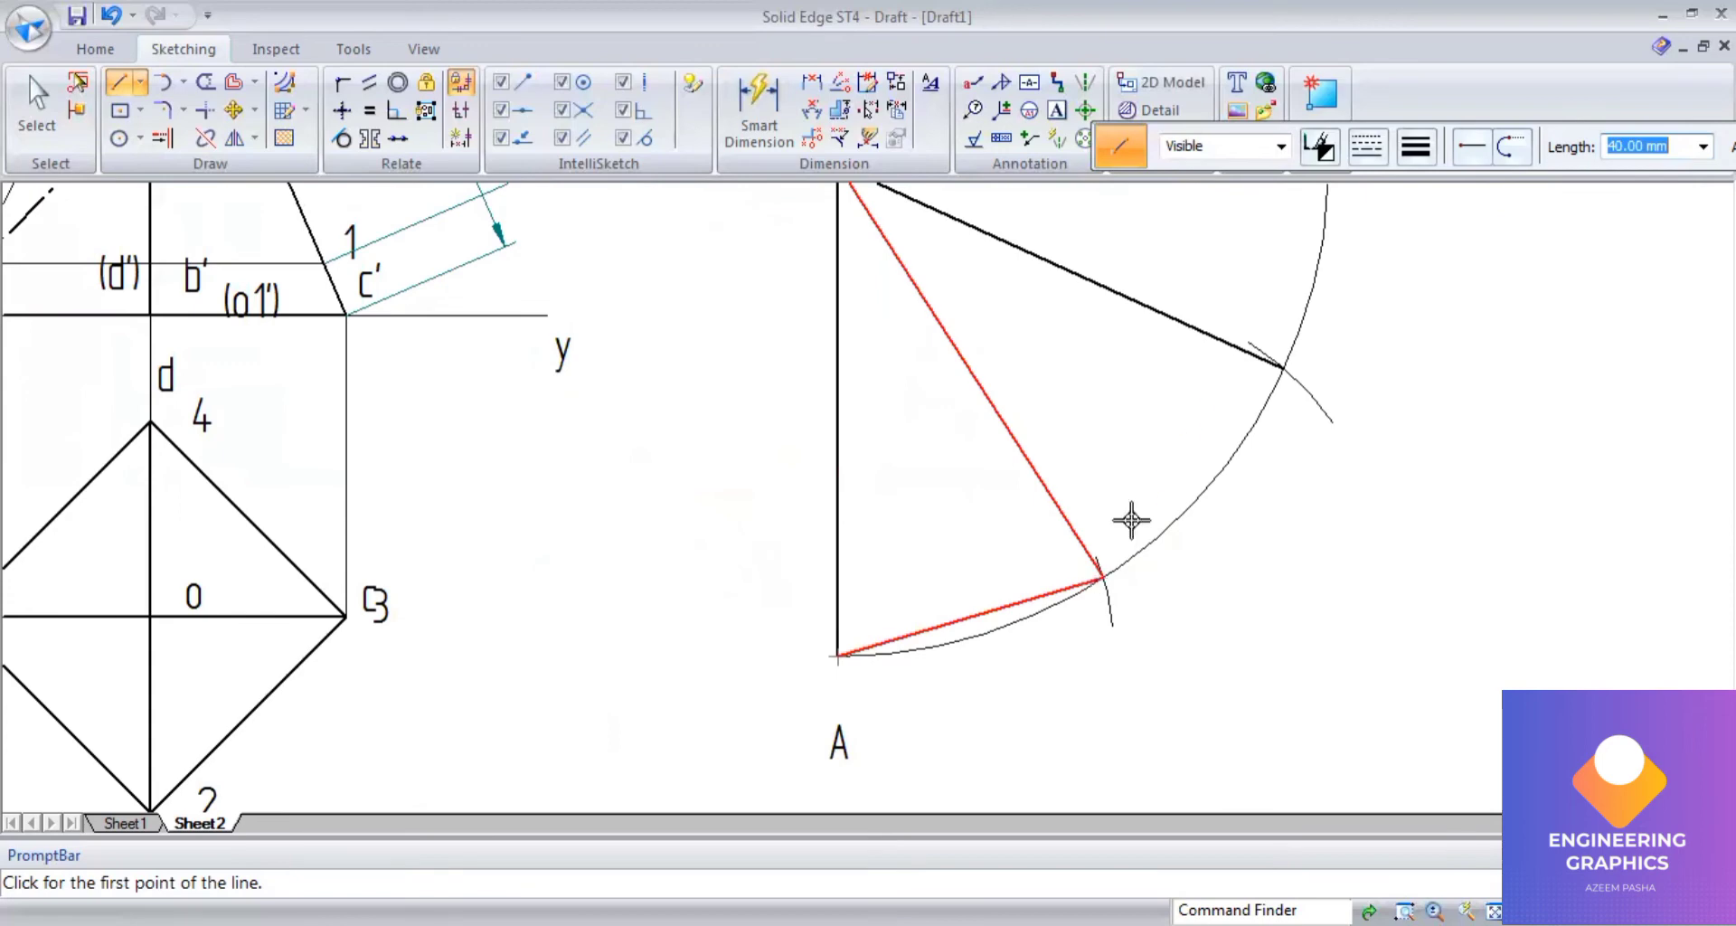
{"action": "left_click", "coordinate": [1284, 363]}
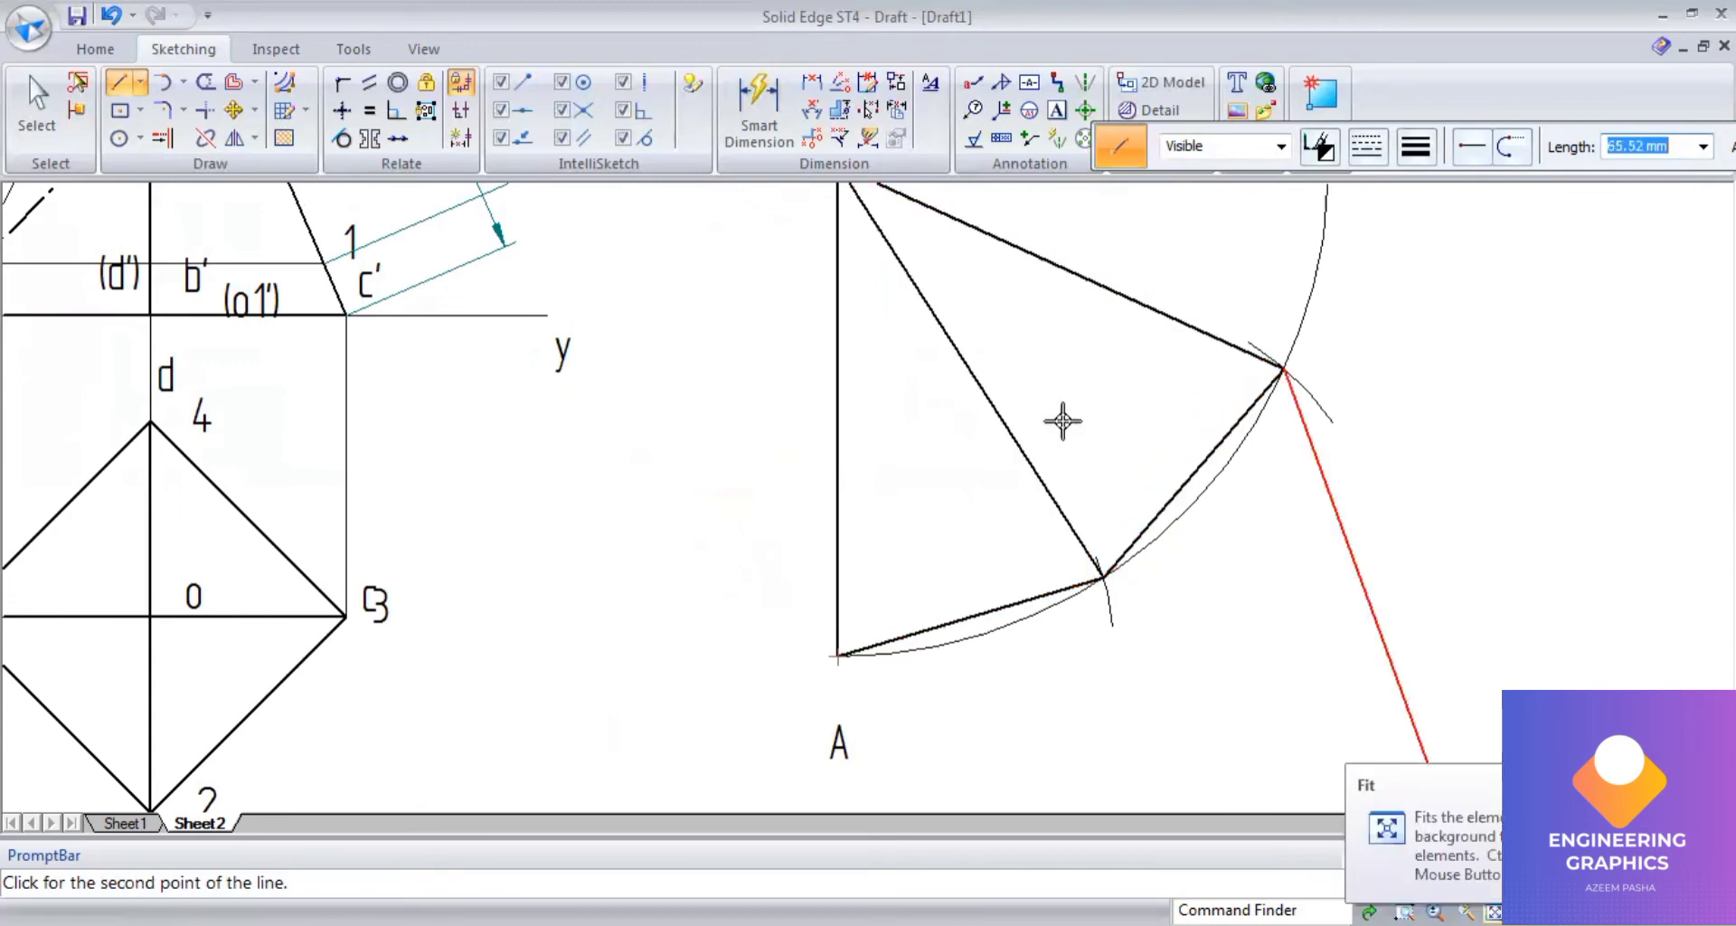
{"action": "middle_click_drag", "start_coordinate": [1106, 462], "coordinate": [902, 686]}
{"action": "left_click", "coordinate": [1123, 315]}
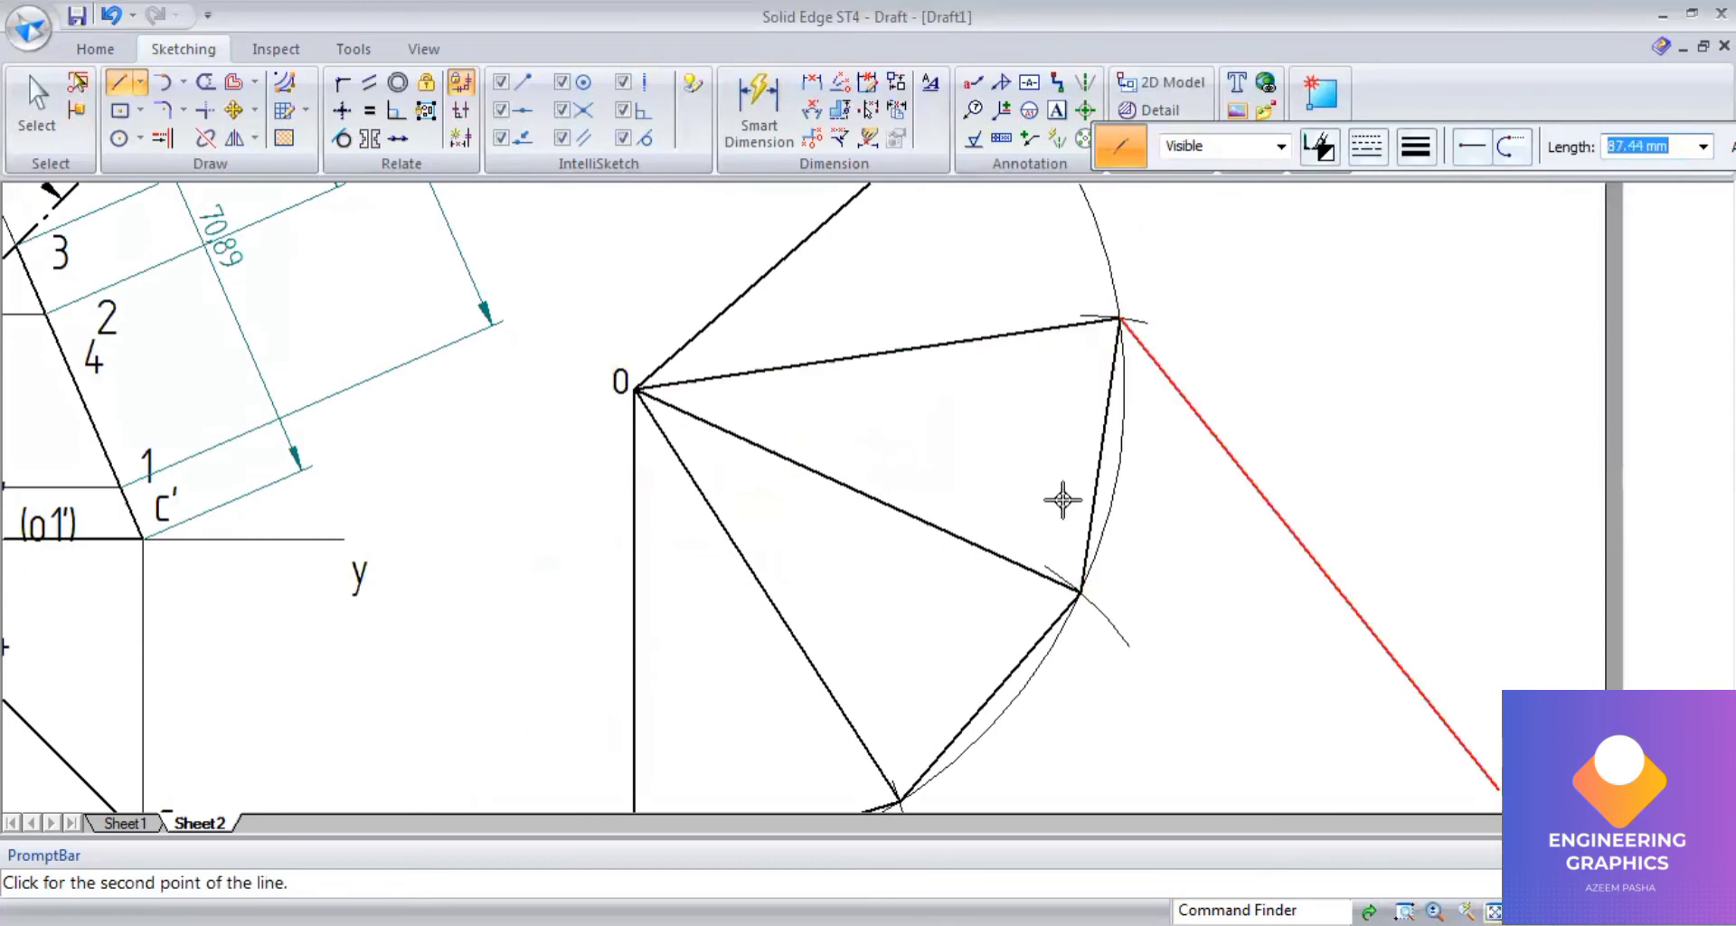
{"action": "scroll", "coordinate": [1062, 500], "scroll_direction": "down", "scroll_amount": 1}
{"action": "left_click", "coordinate": [1025, 213]}
{"action": "key", "text": "Escape"}
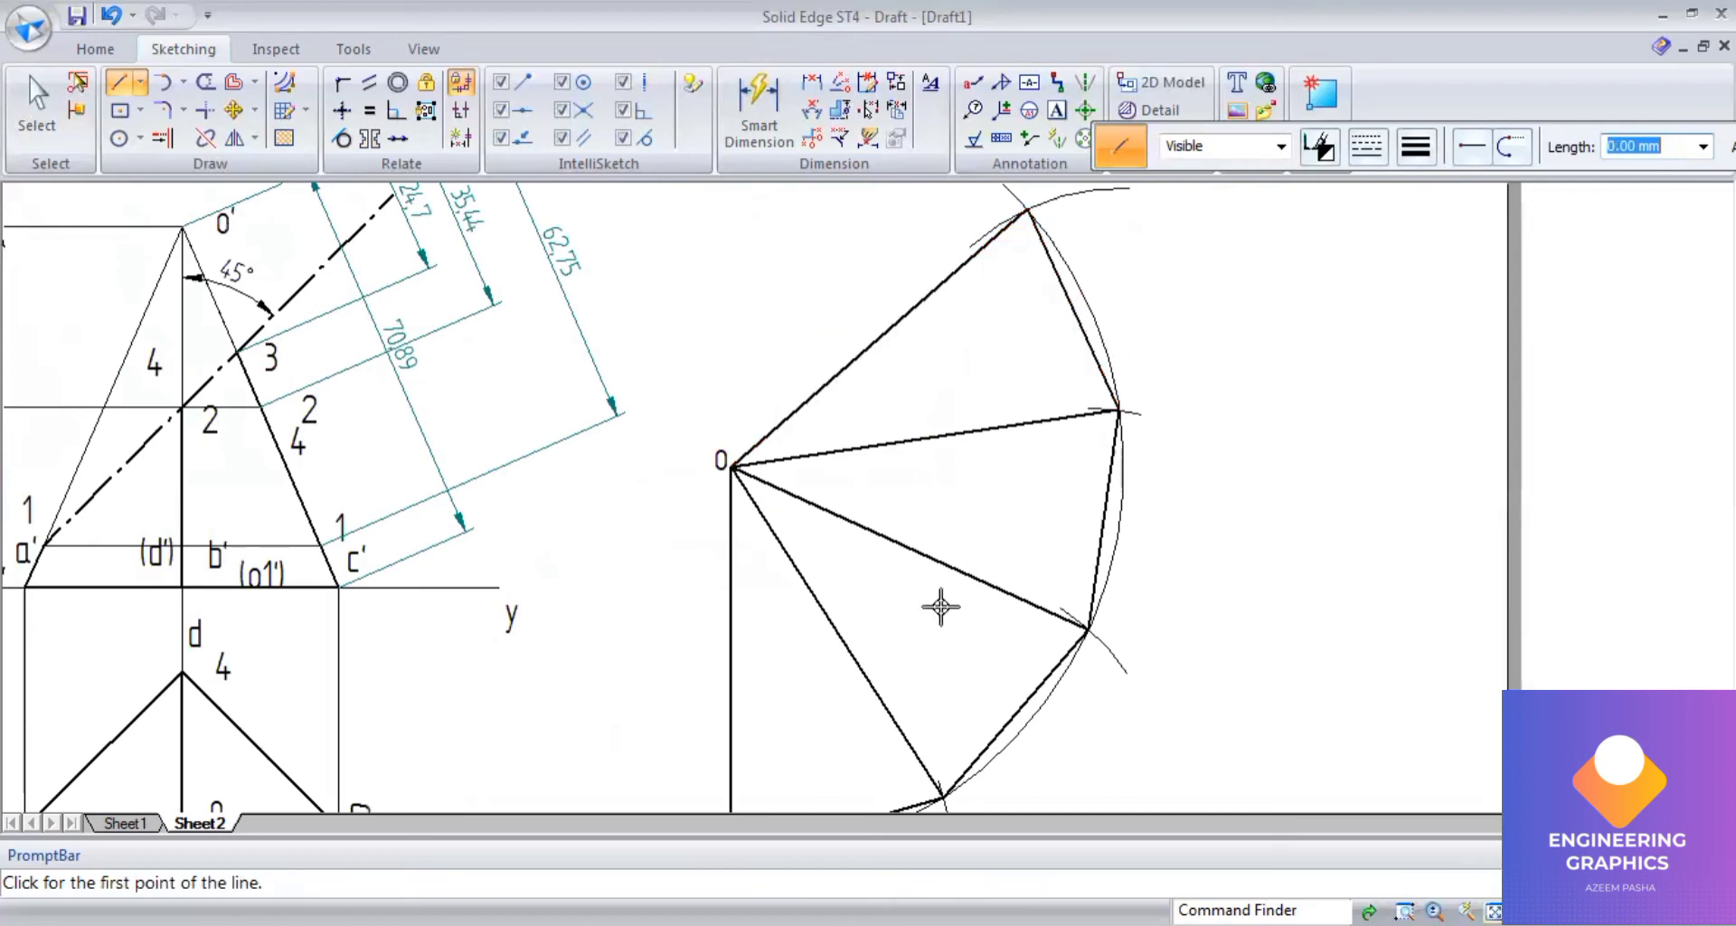
Dimension the first base edge, from A to the first intersection, placing the dimension below the development.
{"action": "scroll", "coordinate": [1030, 287], "scroll_direction": "down", "scroll_amount": 2}
{"action": "left_click", "coordinate": [765, 116]}
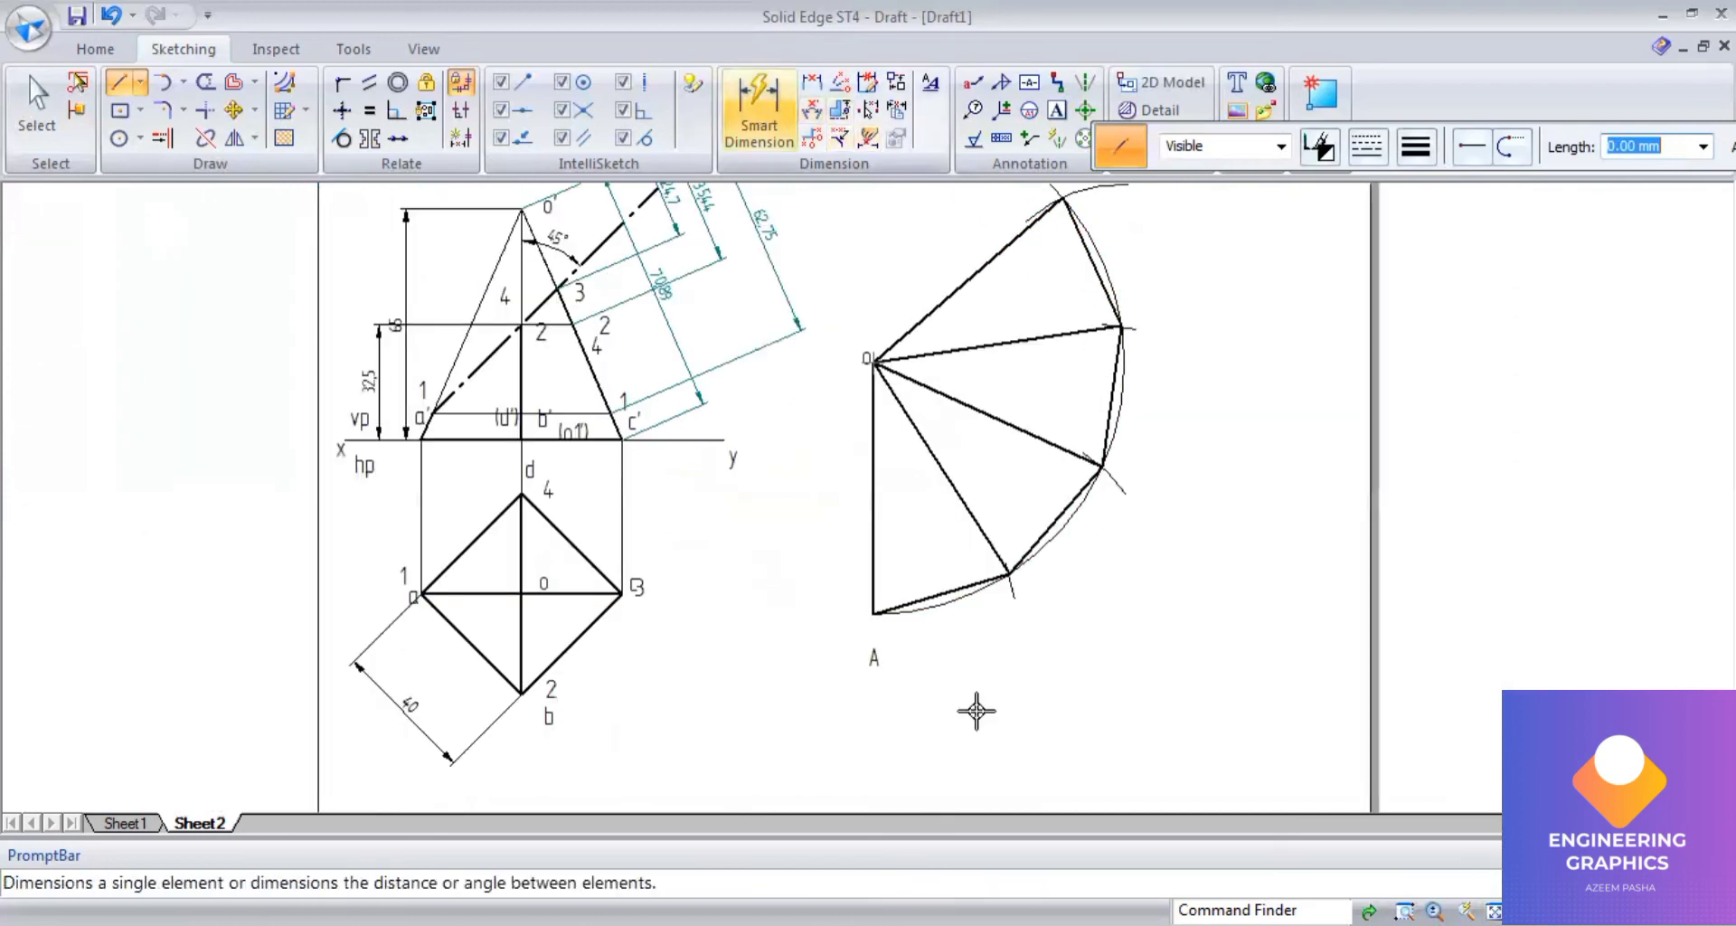
{"action": "left_click", "coordinate": [932, 586]}
{"action": "left_click", "coordinate": [967, 695]}
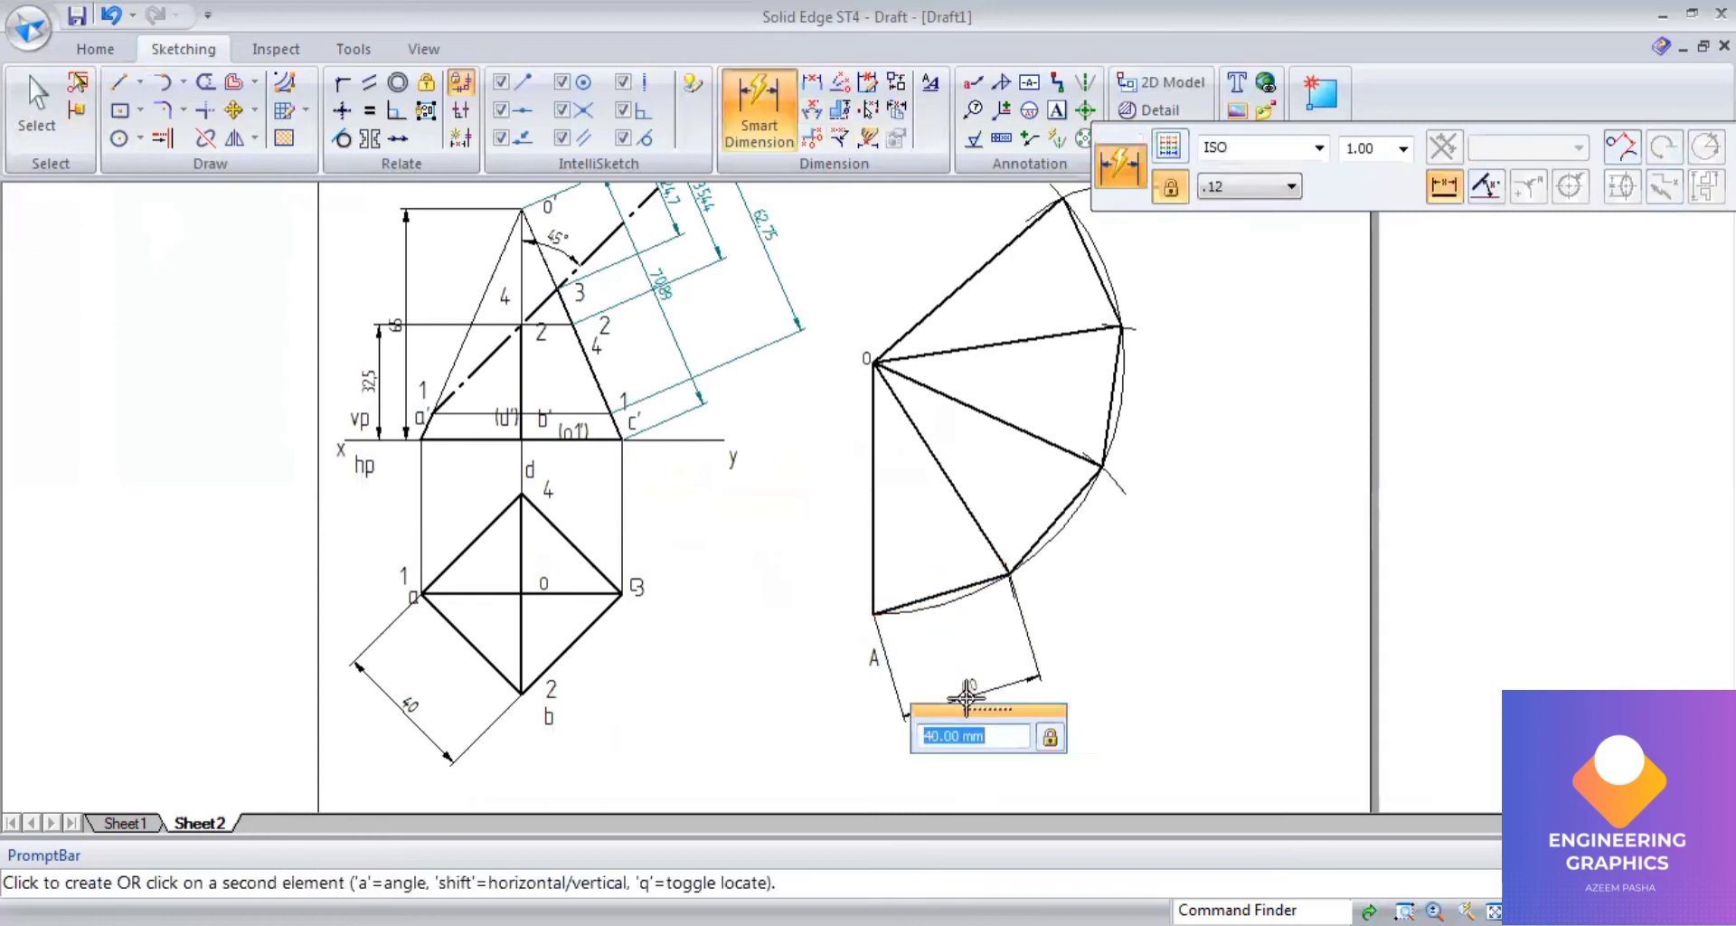
Label the remaining corners of the development B, C, D and A in order along the arc.
{"action": "left_click", "coordinate": [1058, 122]}
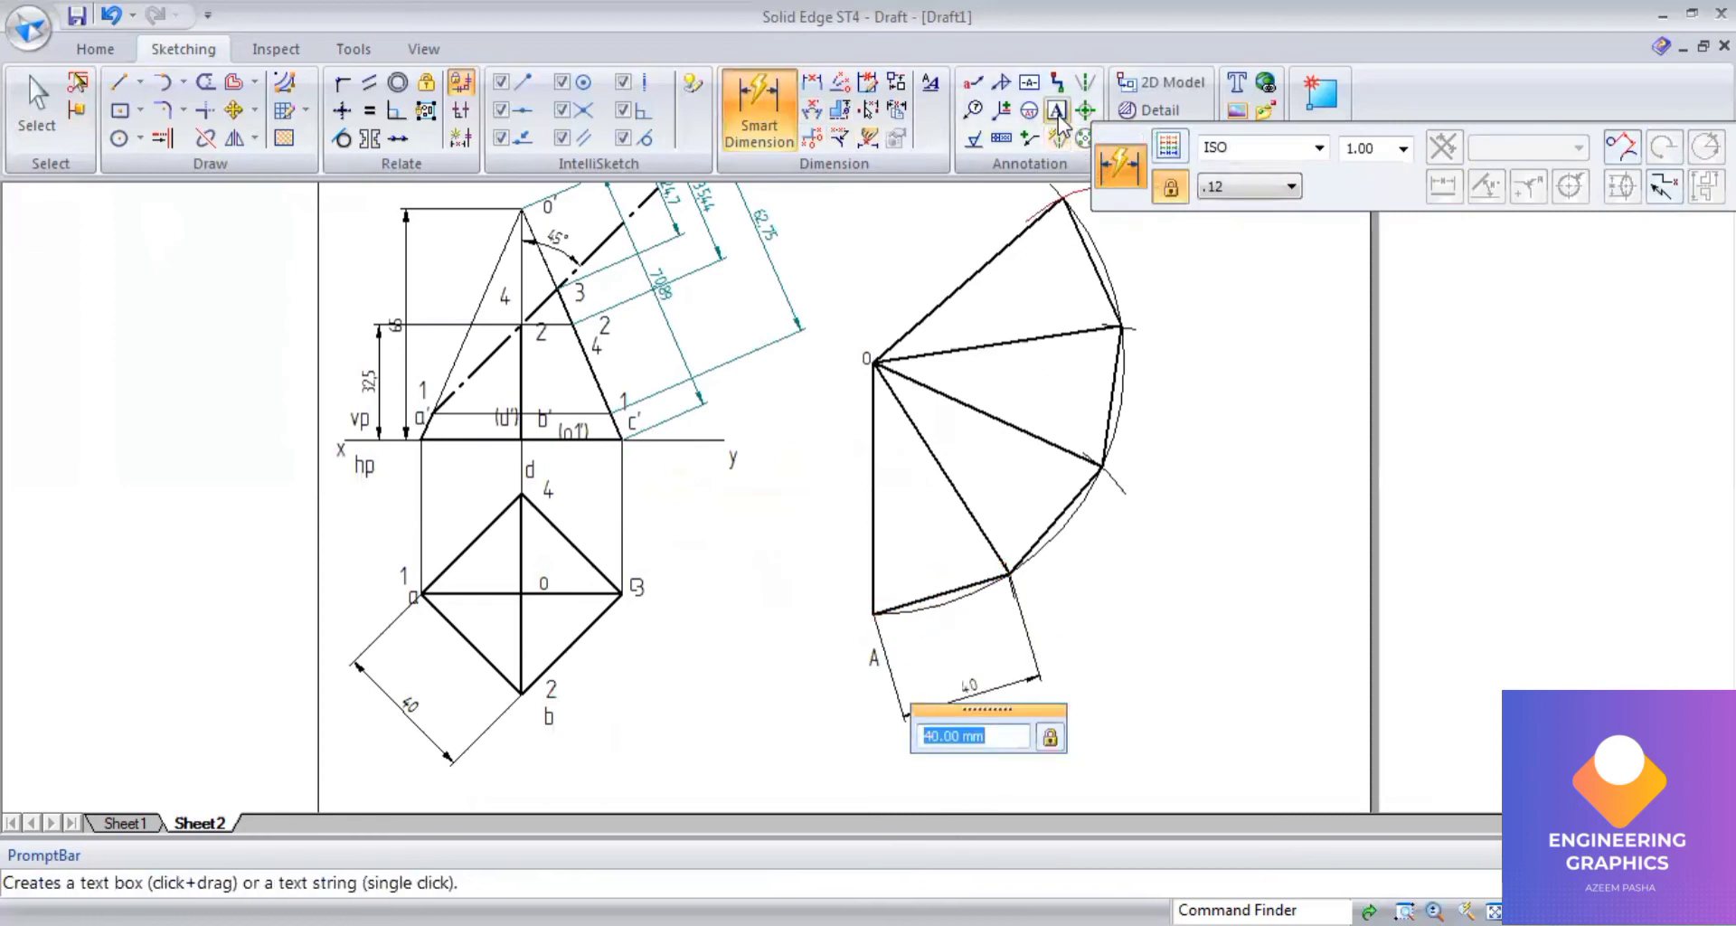
{"action": "type", "text": "B"}
{"action": "left_click", "coordinate": [1120, 459]}
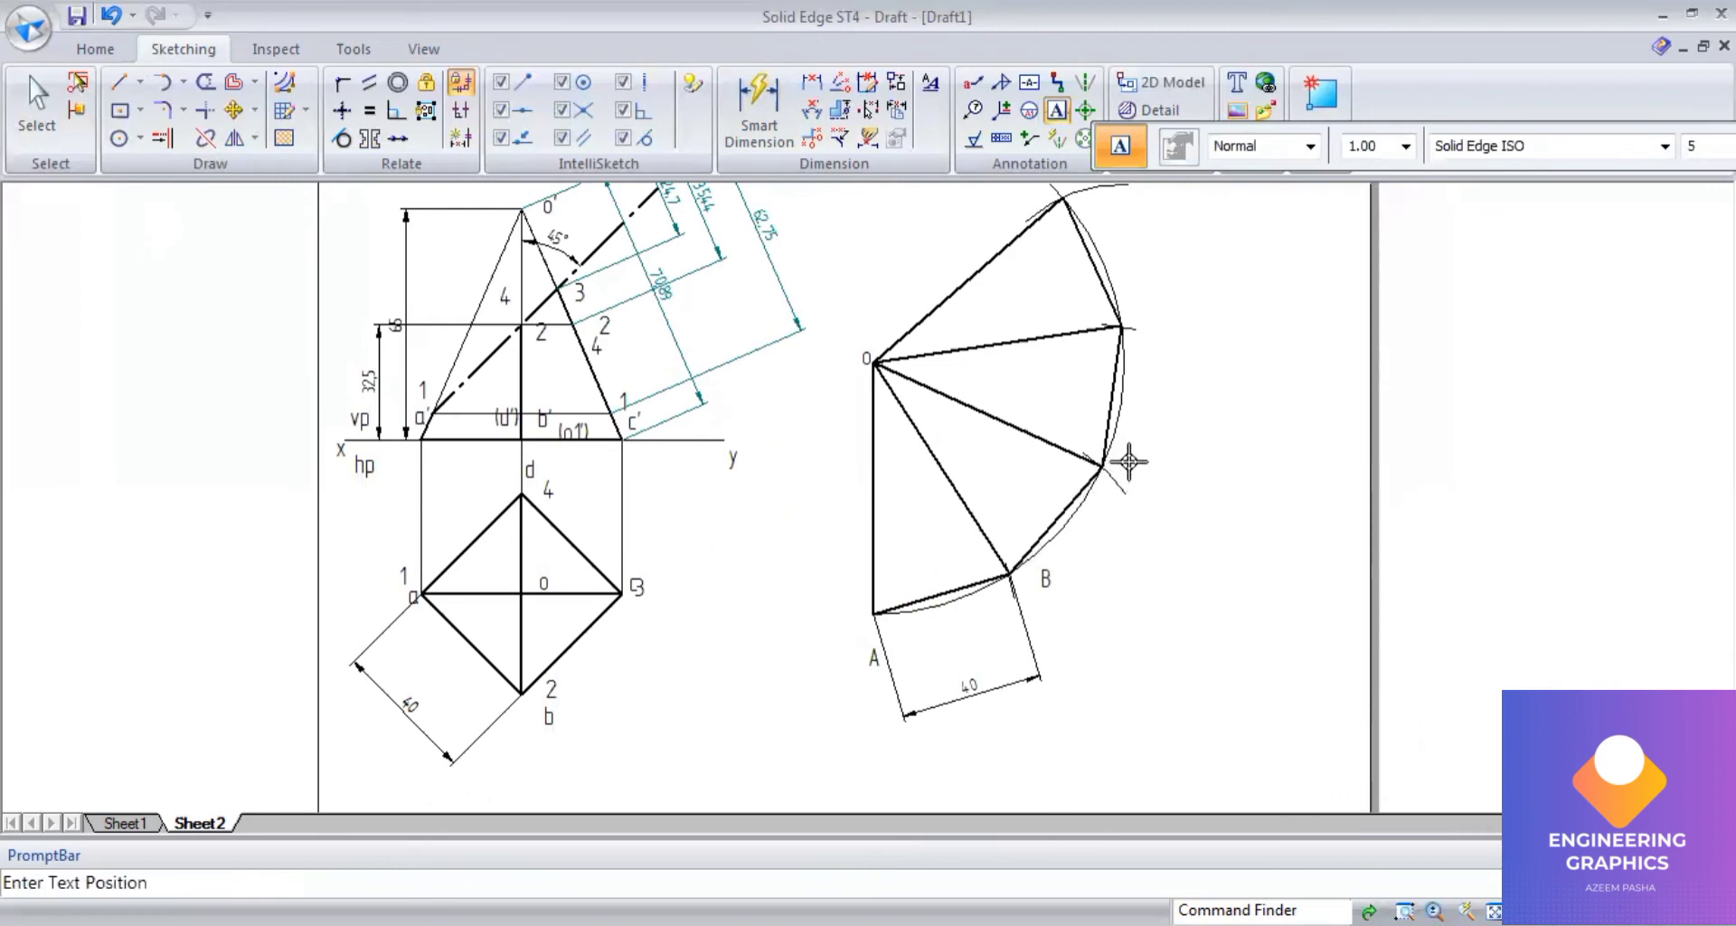
{"action": "left_click", "coordinate": [1129, 462]}
{"action": "type", "text": "C"}
{"action": "left_click", "coordinate": [1141, 311]}
{"action": "type", "text": "D"}
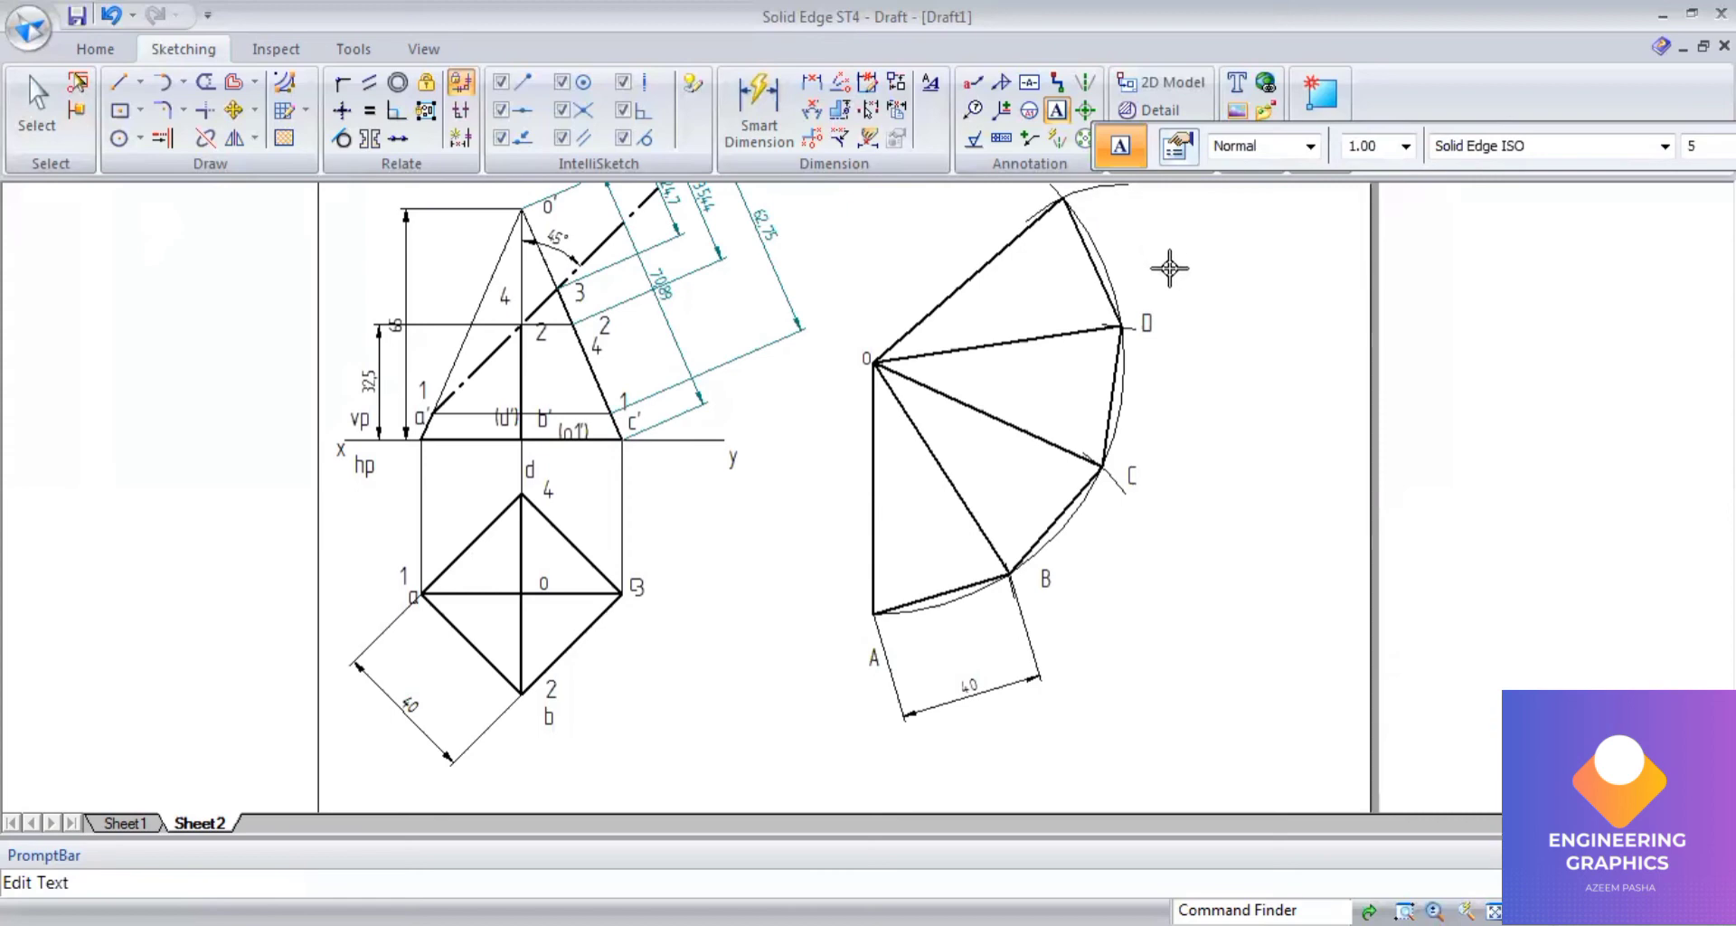
{"action": "type", "text": "A"}
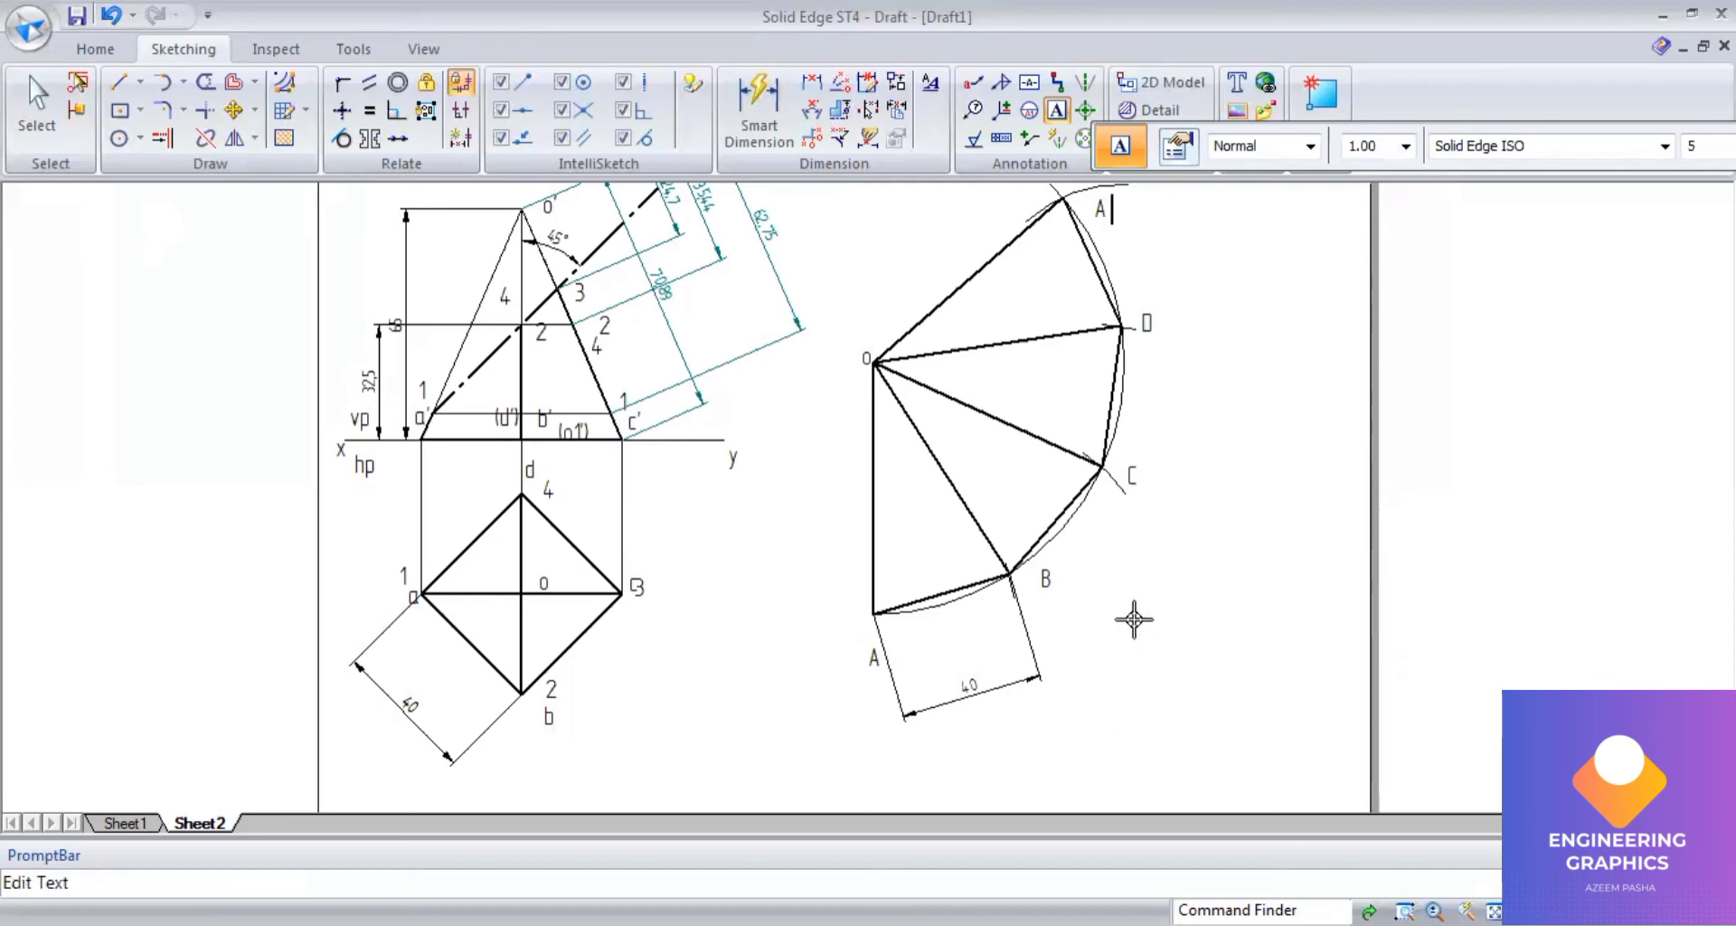
Draw a 0.13 mm thick arc of radius 62.75 mm centred at O, cutting the lower edge OA of the development.
{"action": "left_click", "coordinate": [182, 83]}
{"action": "left_click", "coordinate": [199, 170]}
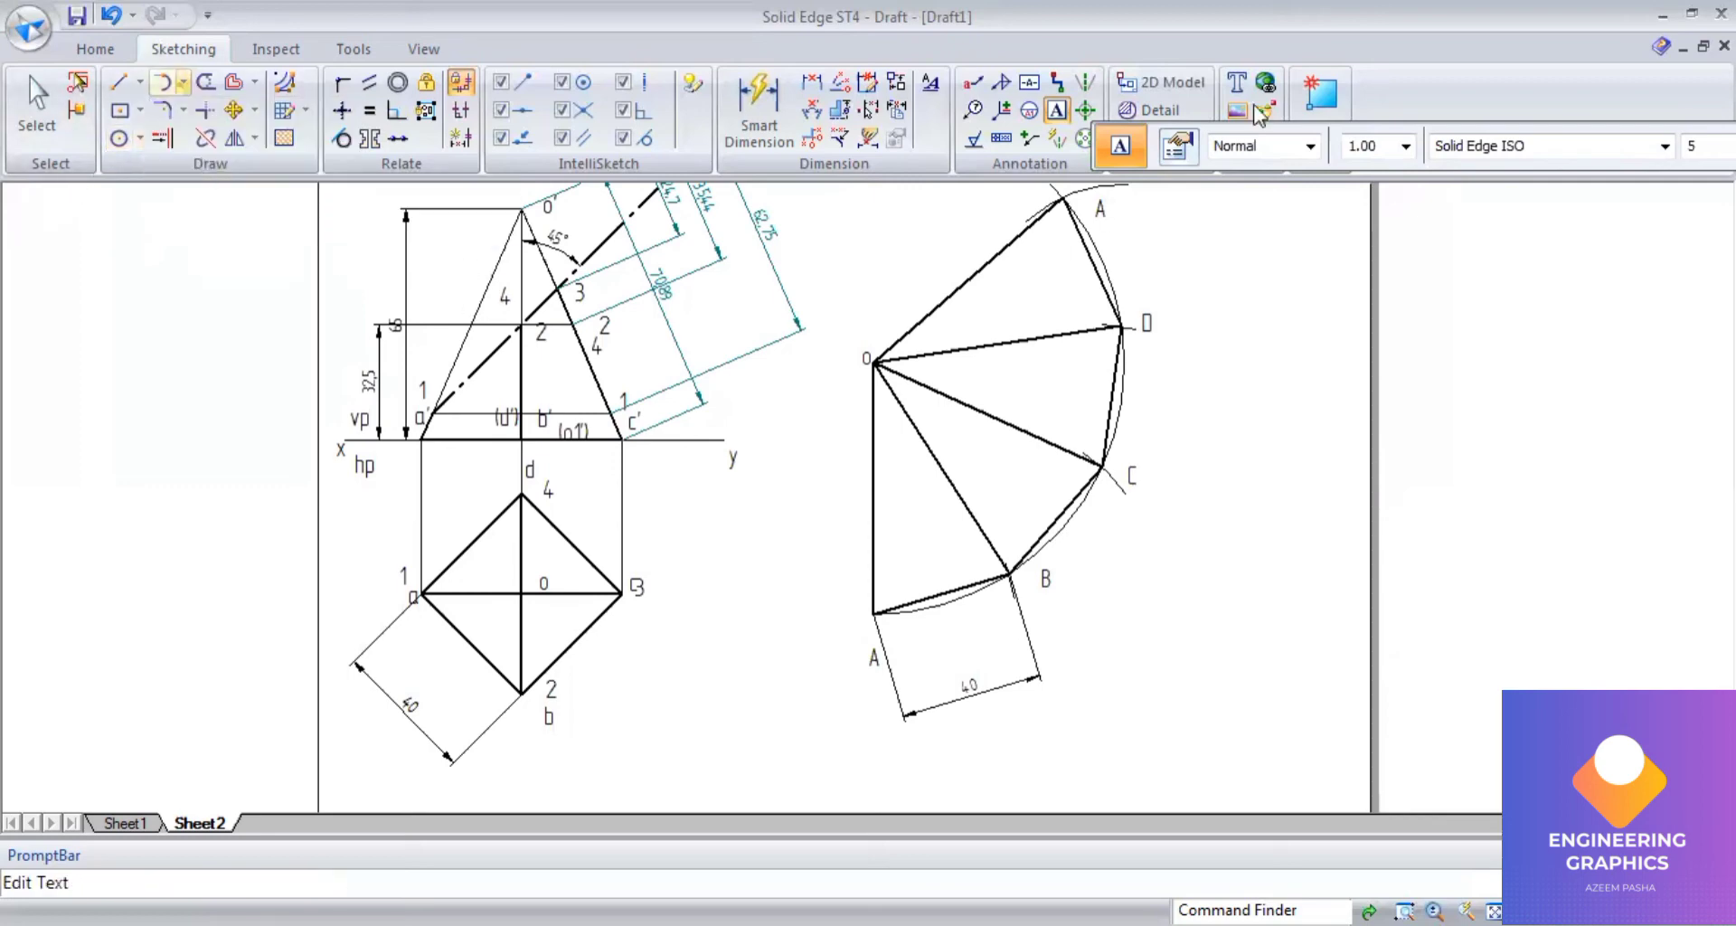
{"action": "left_click", "coordinate": [1416, 147]}
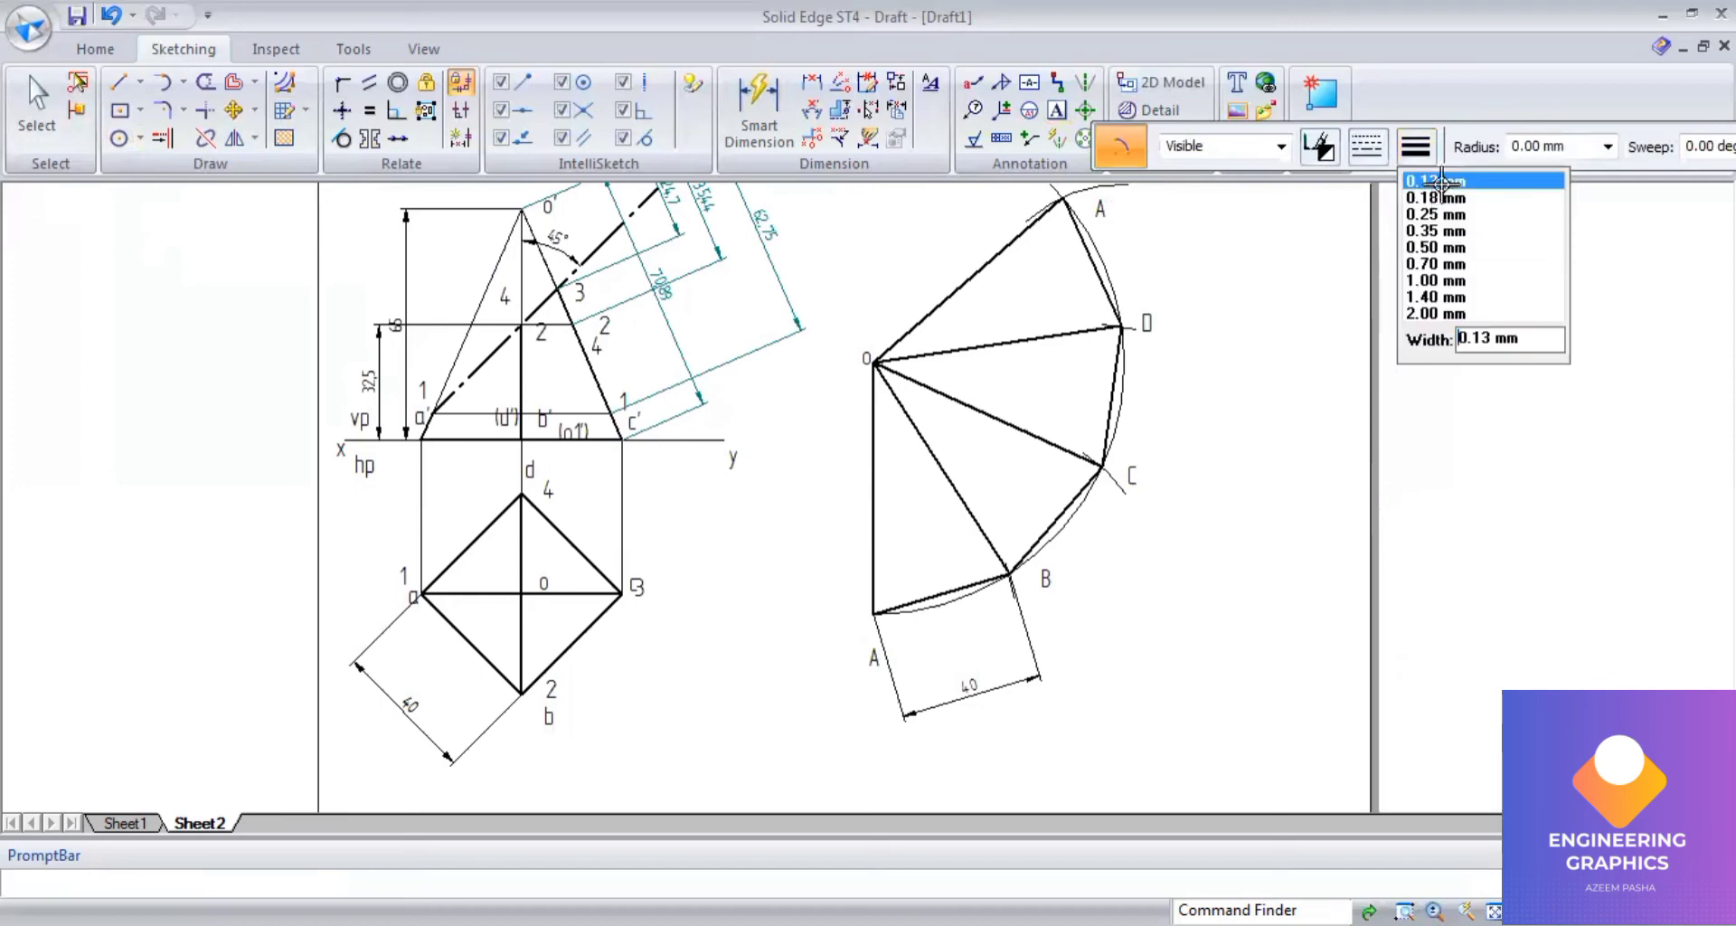
{"action": "left_click", "coordinate": [1441, 181]}
{"action": "type", "text": "62.75"}
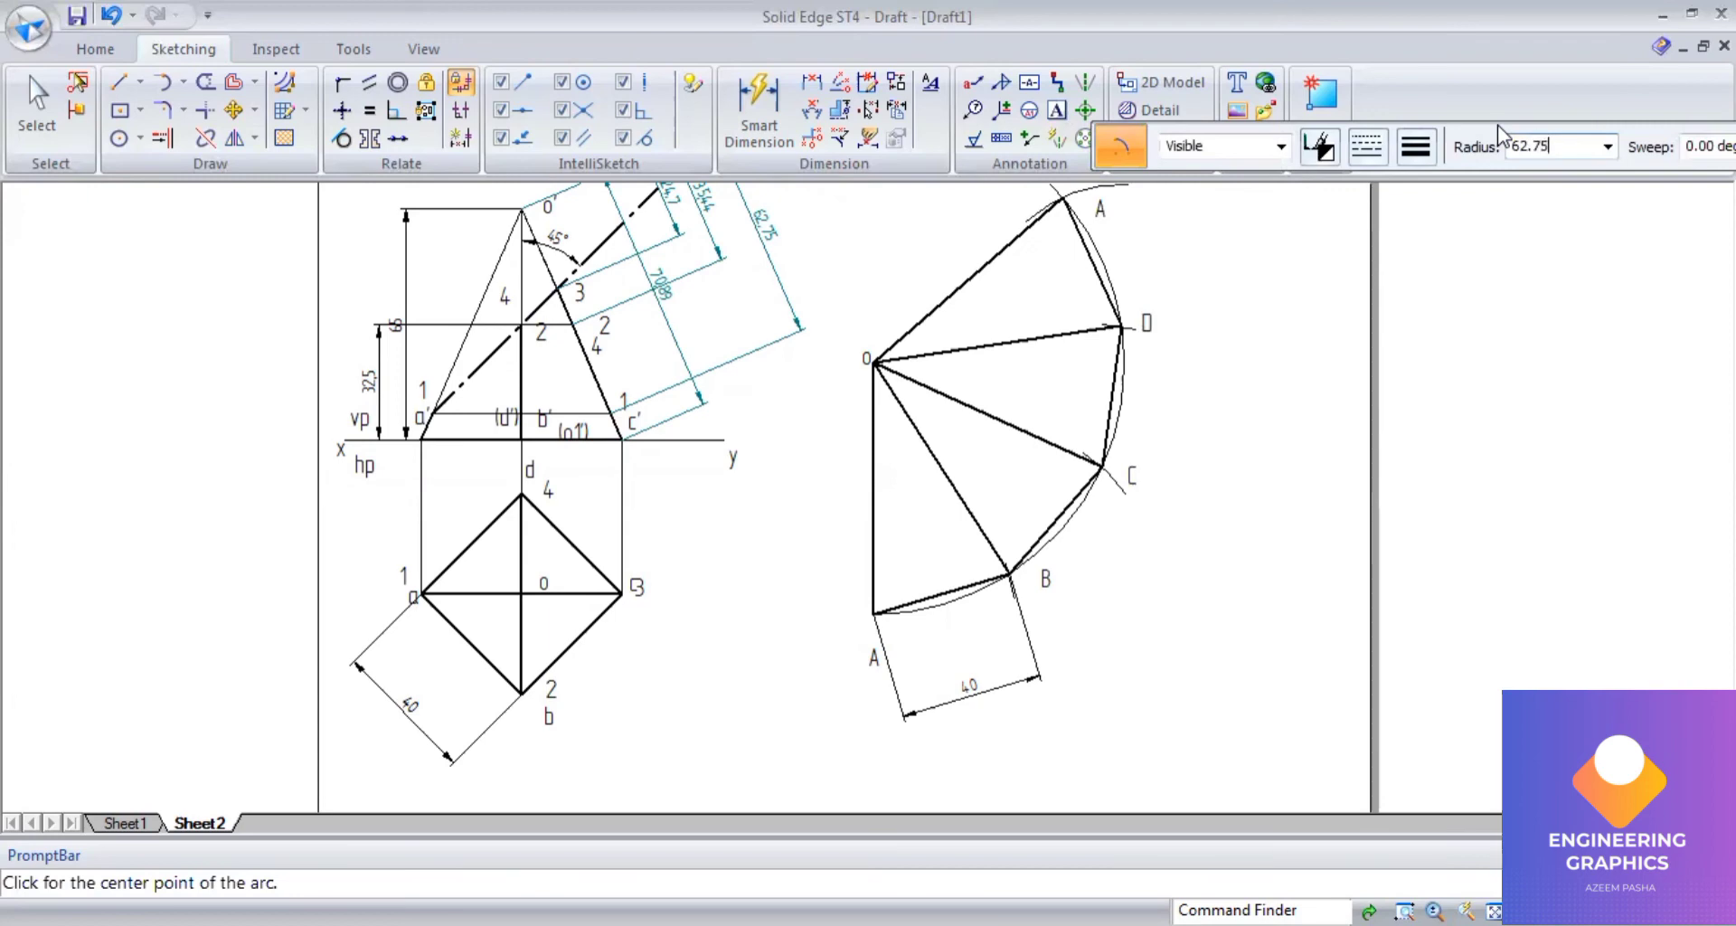
{"action": "key", "text": "Tab"}
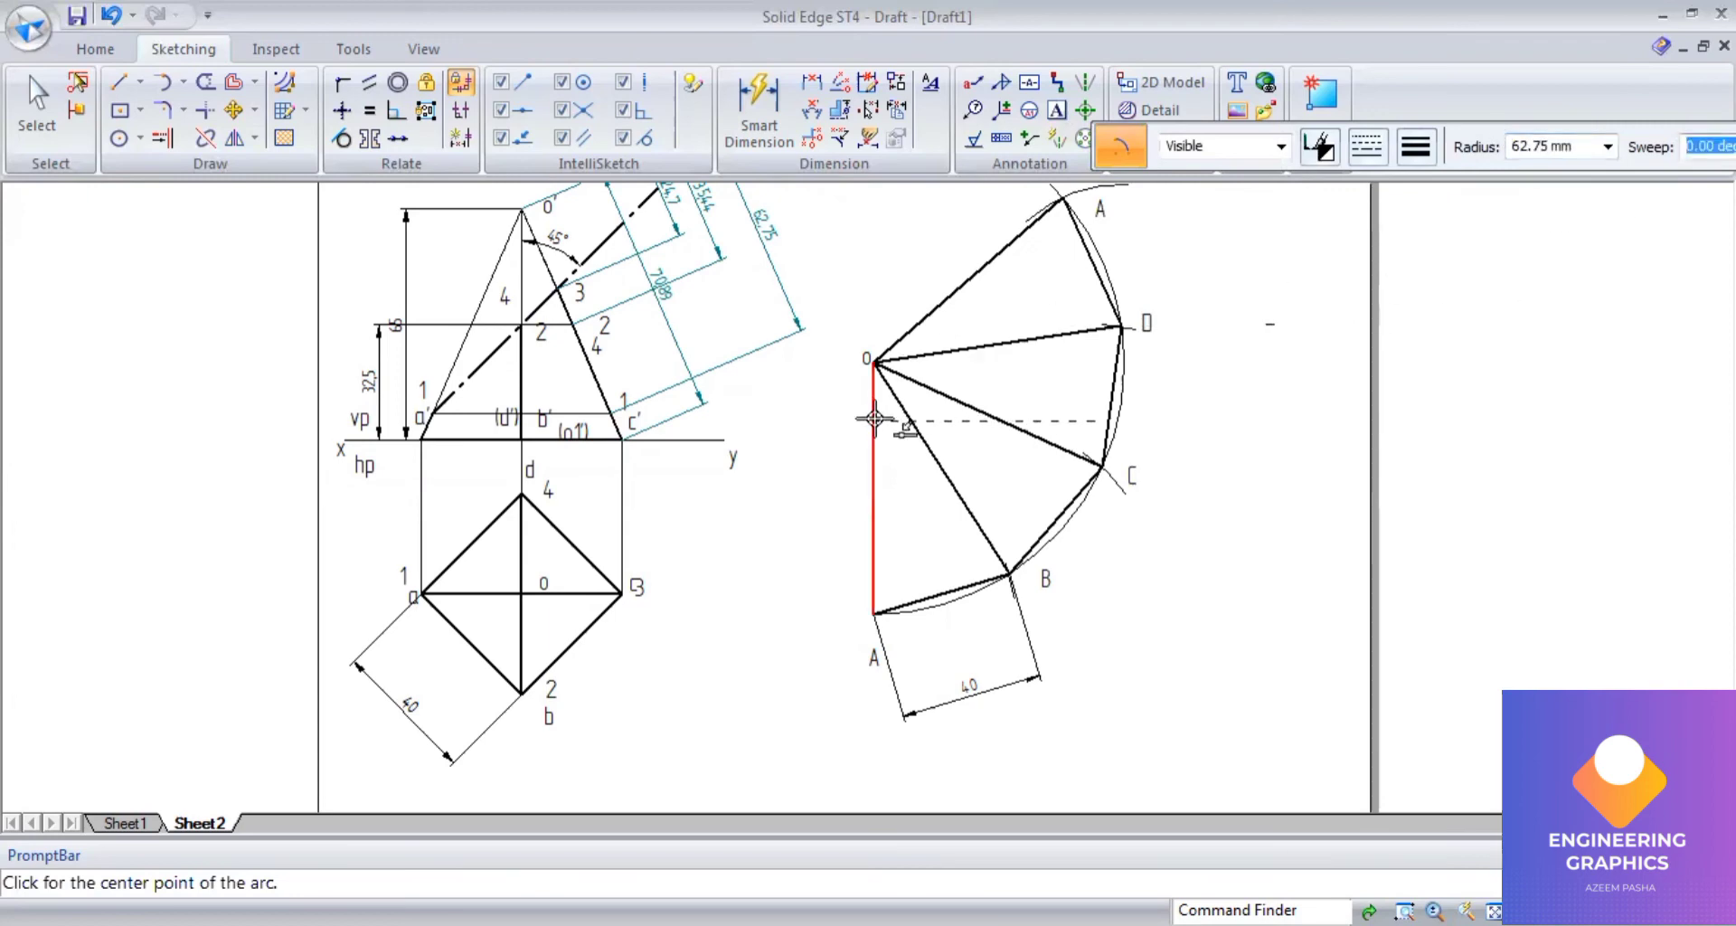
{"action": "left_click", "coordinate": [872, 360]}
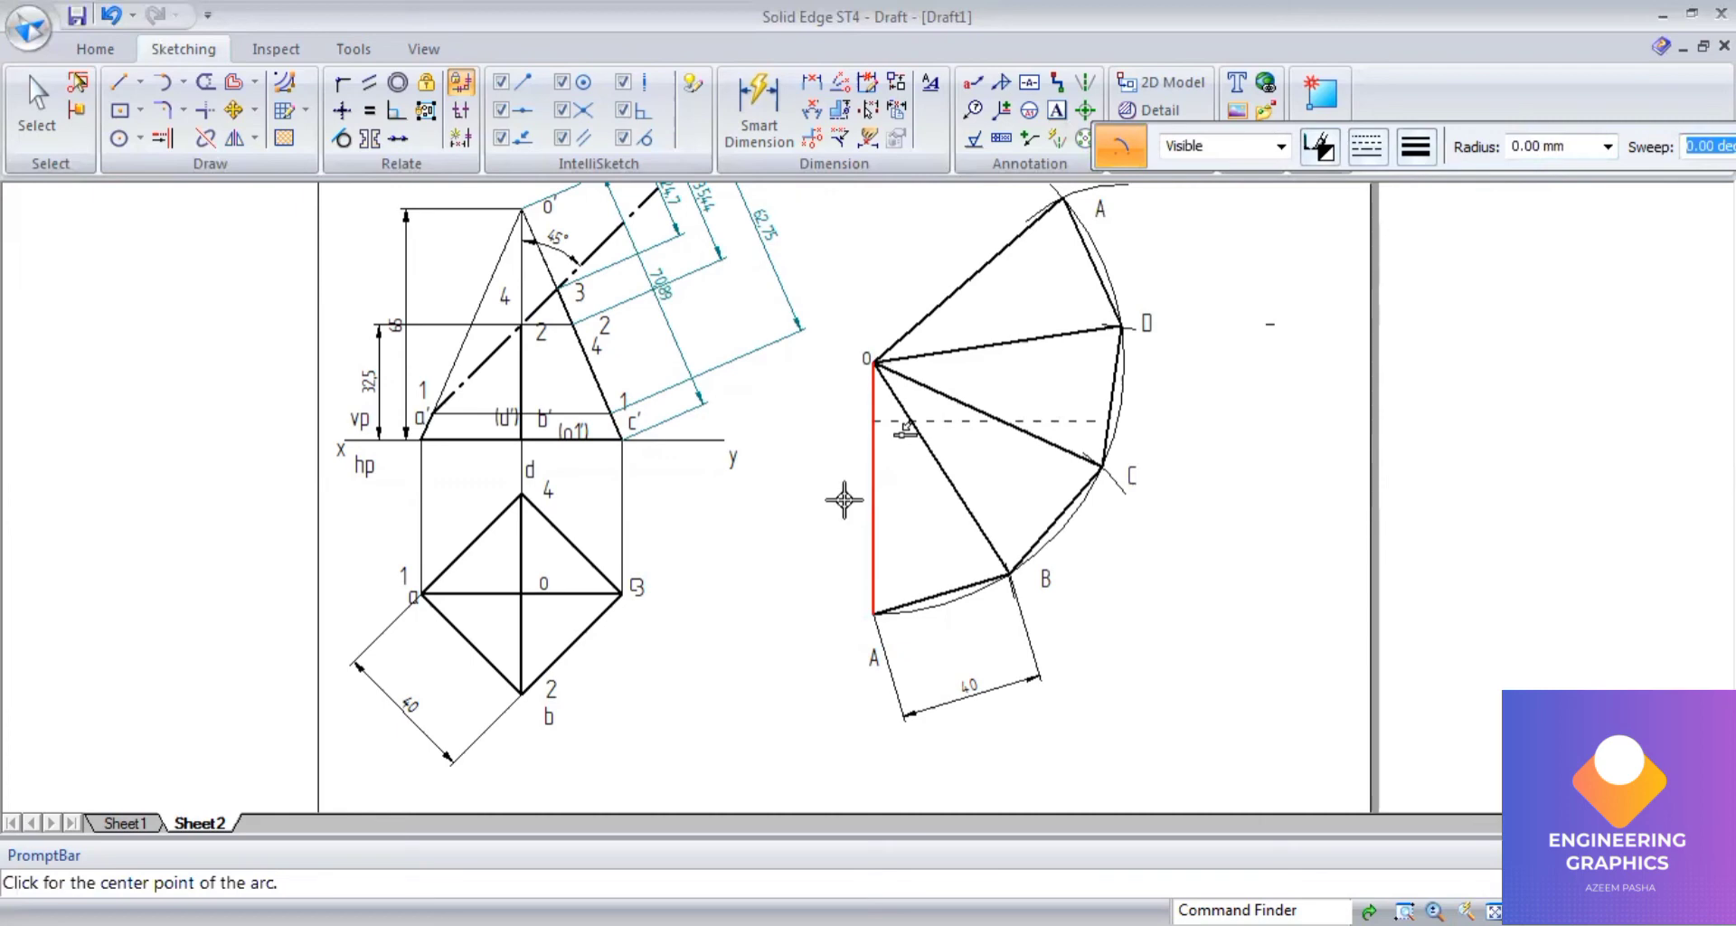
{"action": "left_click", "coordinate": [1542, 150]}
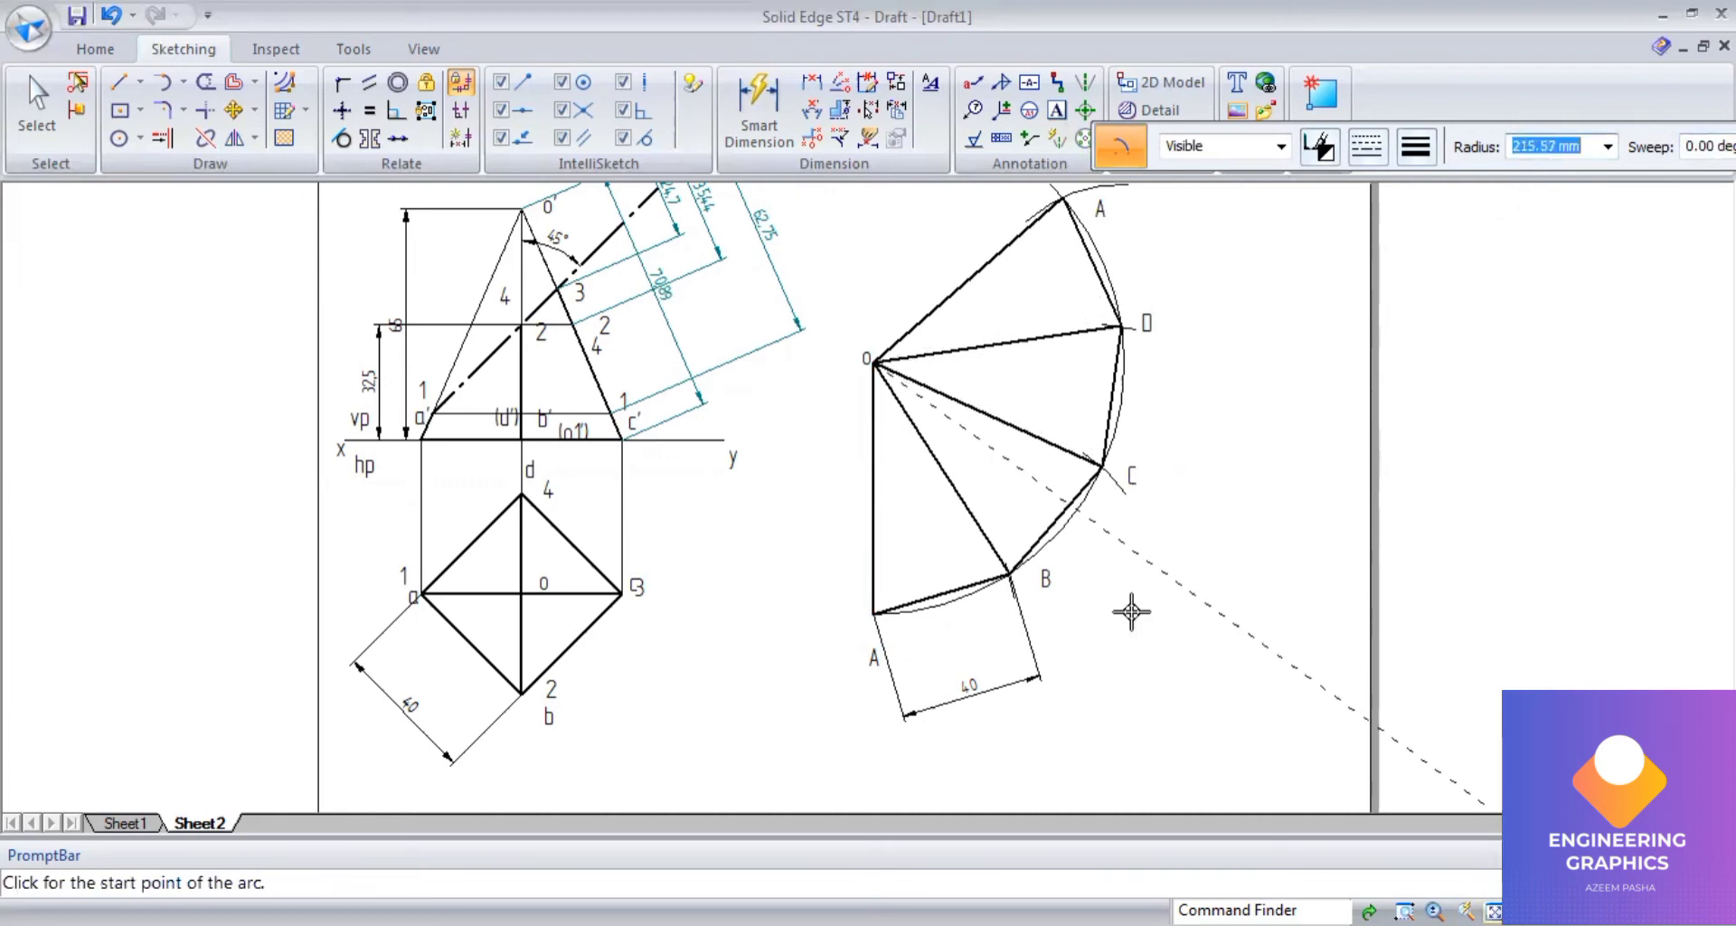
{"action": "scroll", "coordinate": [994, 587], "scroll_direction": "down", "scroll_amount": 1}
{"action": "scroll", "coordinate": [778, 535], "scroll_direction": "up", "scroll_amount": 2}
{"action": "scroll", "coordinate": [778, 535], "scroll_direction": "down", "scroll_amount": 1}
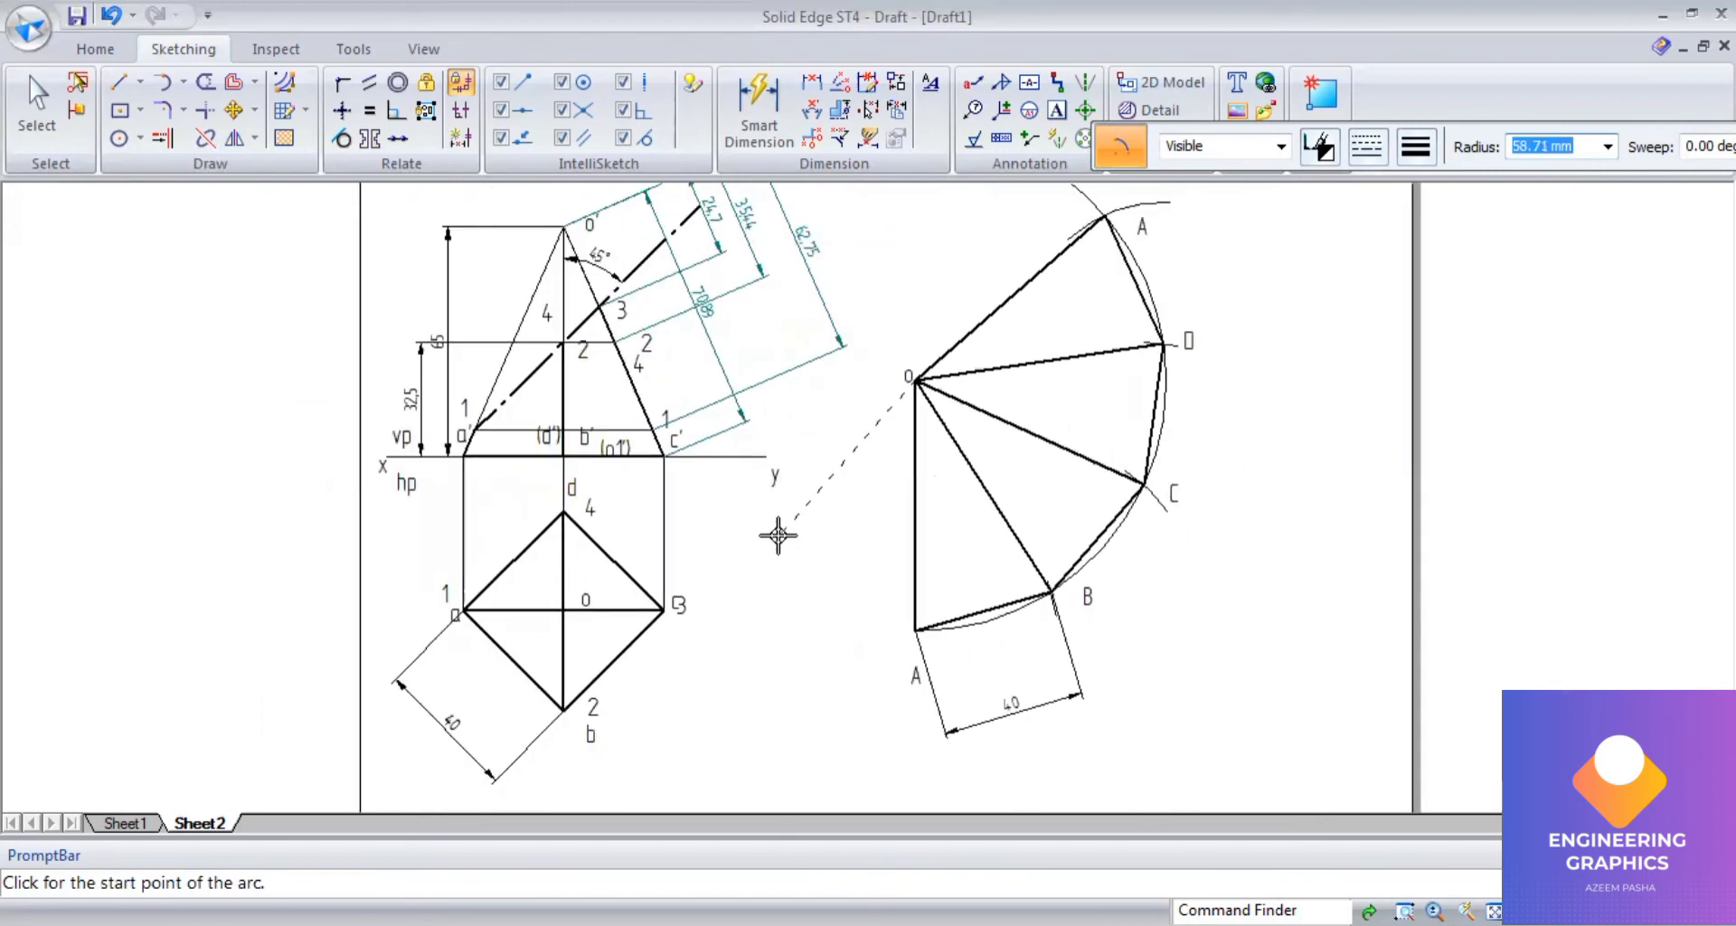
{"action": "type", "text": "62"}
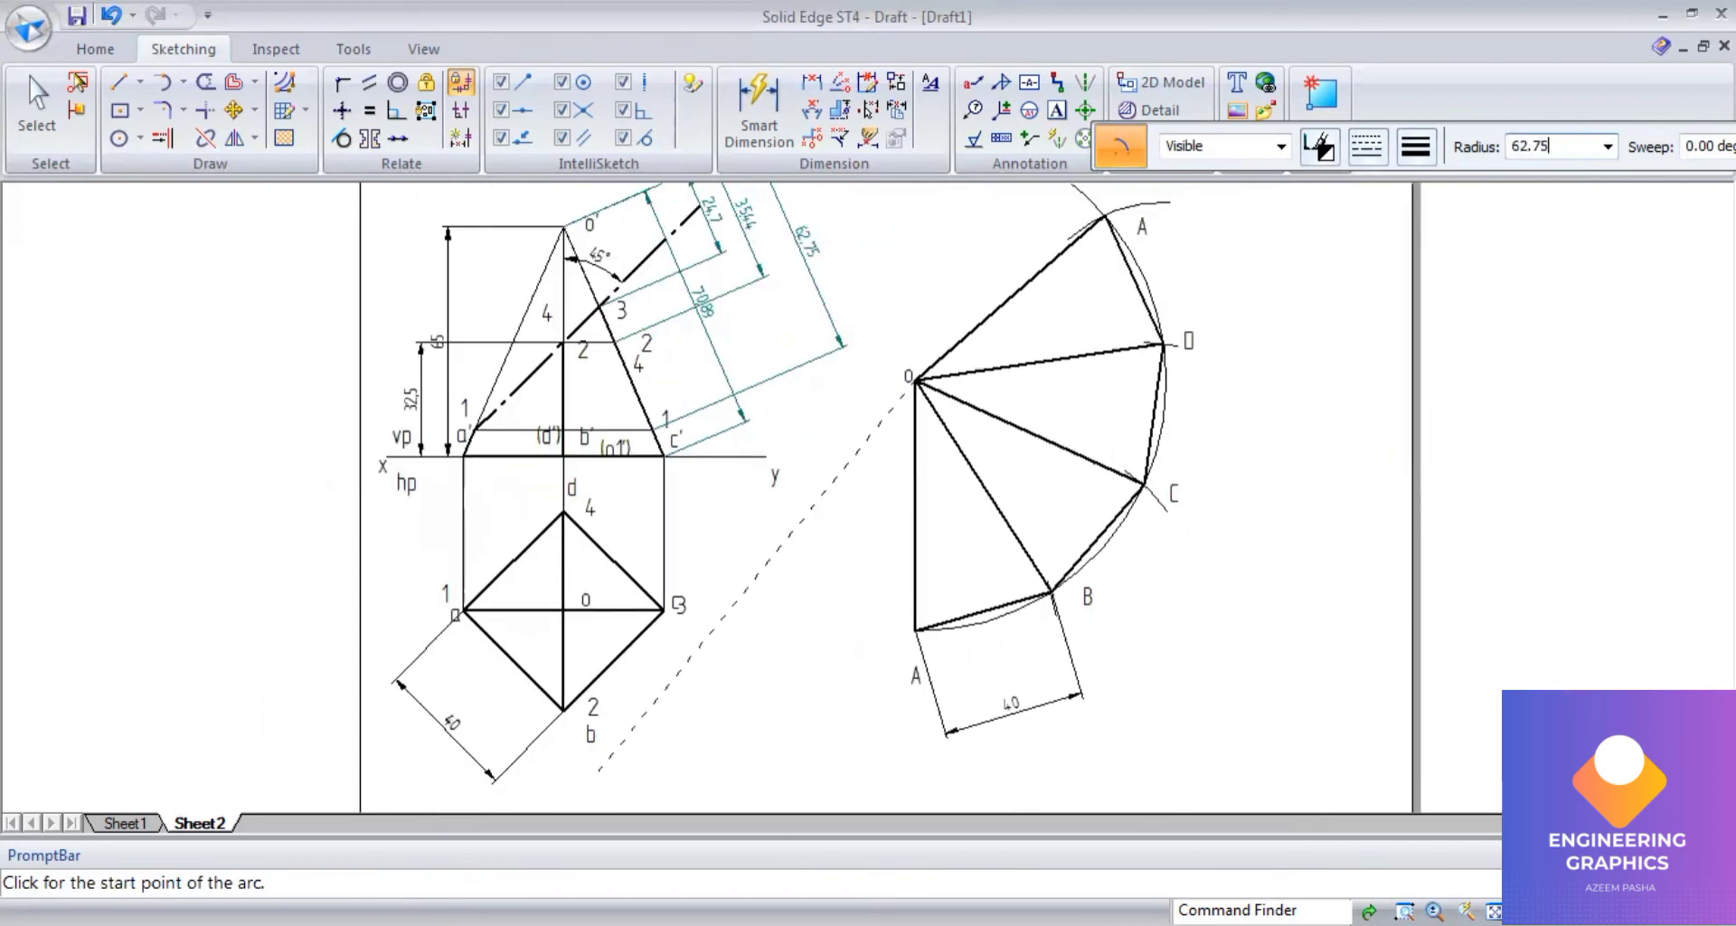
{"action": "type", "text": ".75"}
{"action": "key", "text": "Tab"}
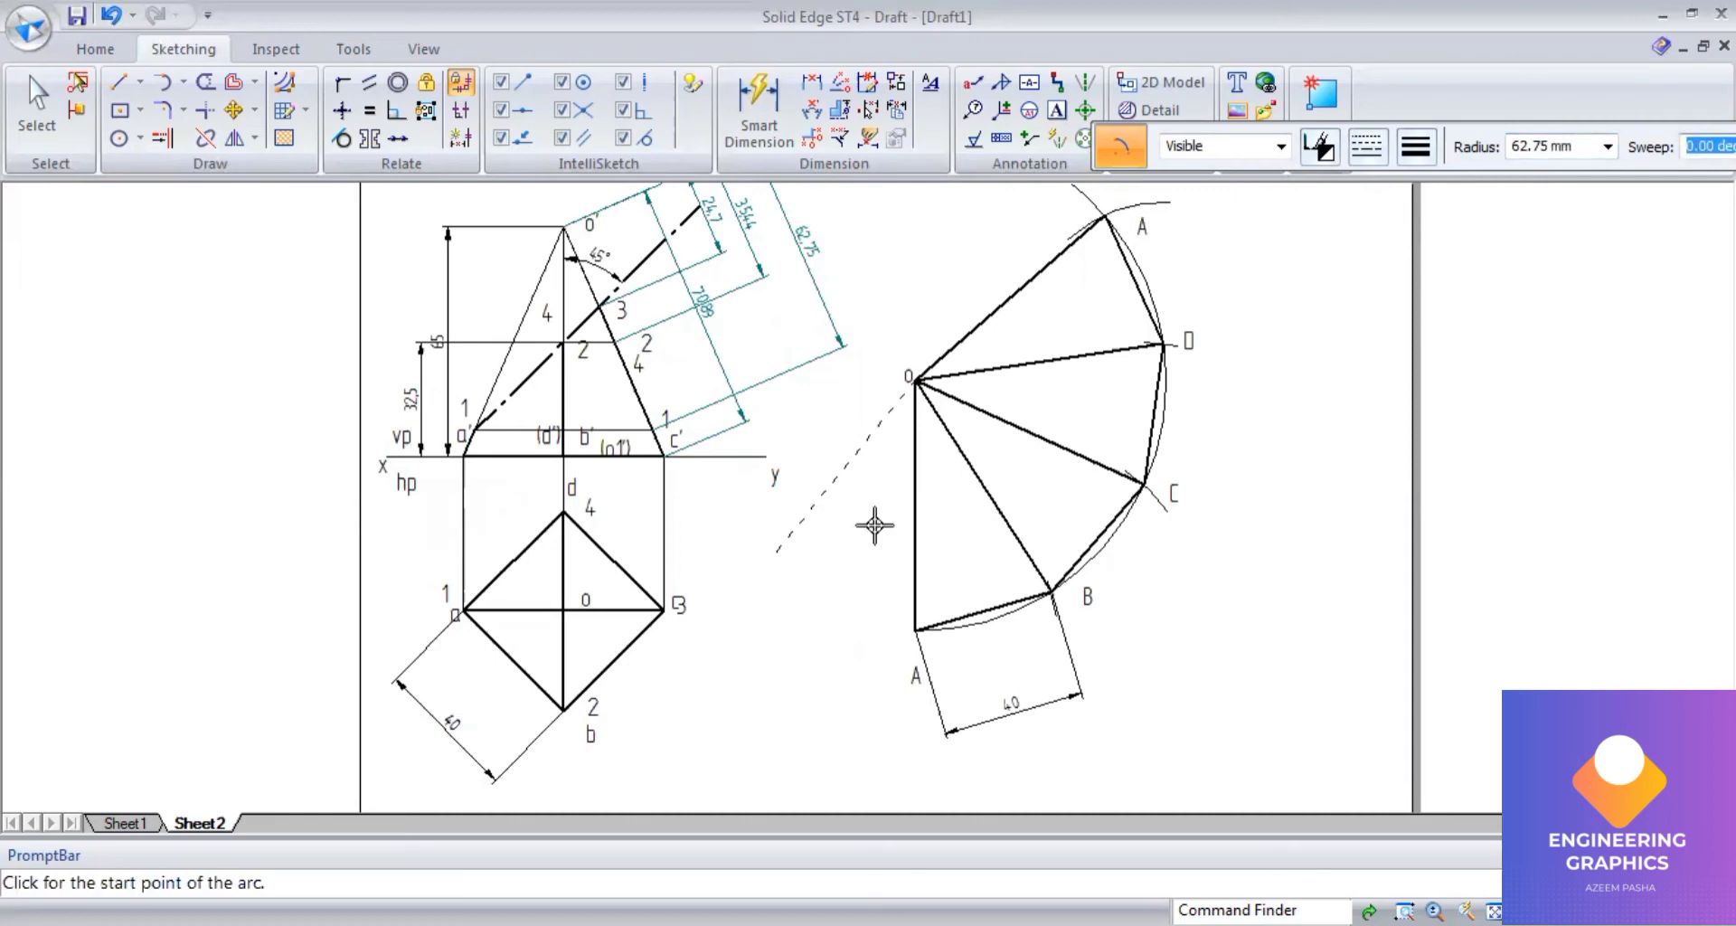
{"action": "left_click", "coordinate": [940, 539]}
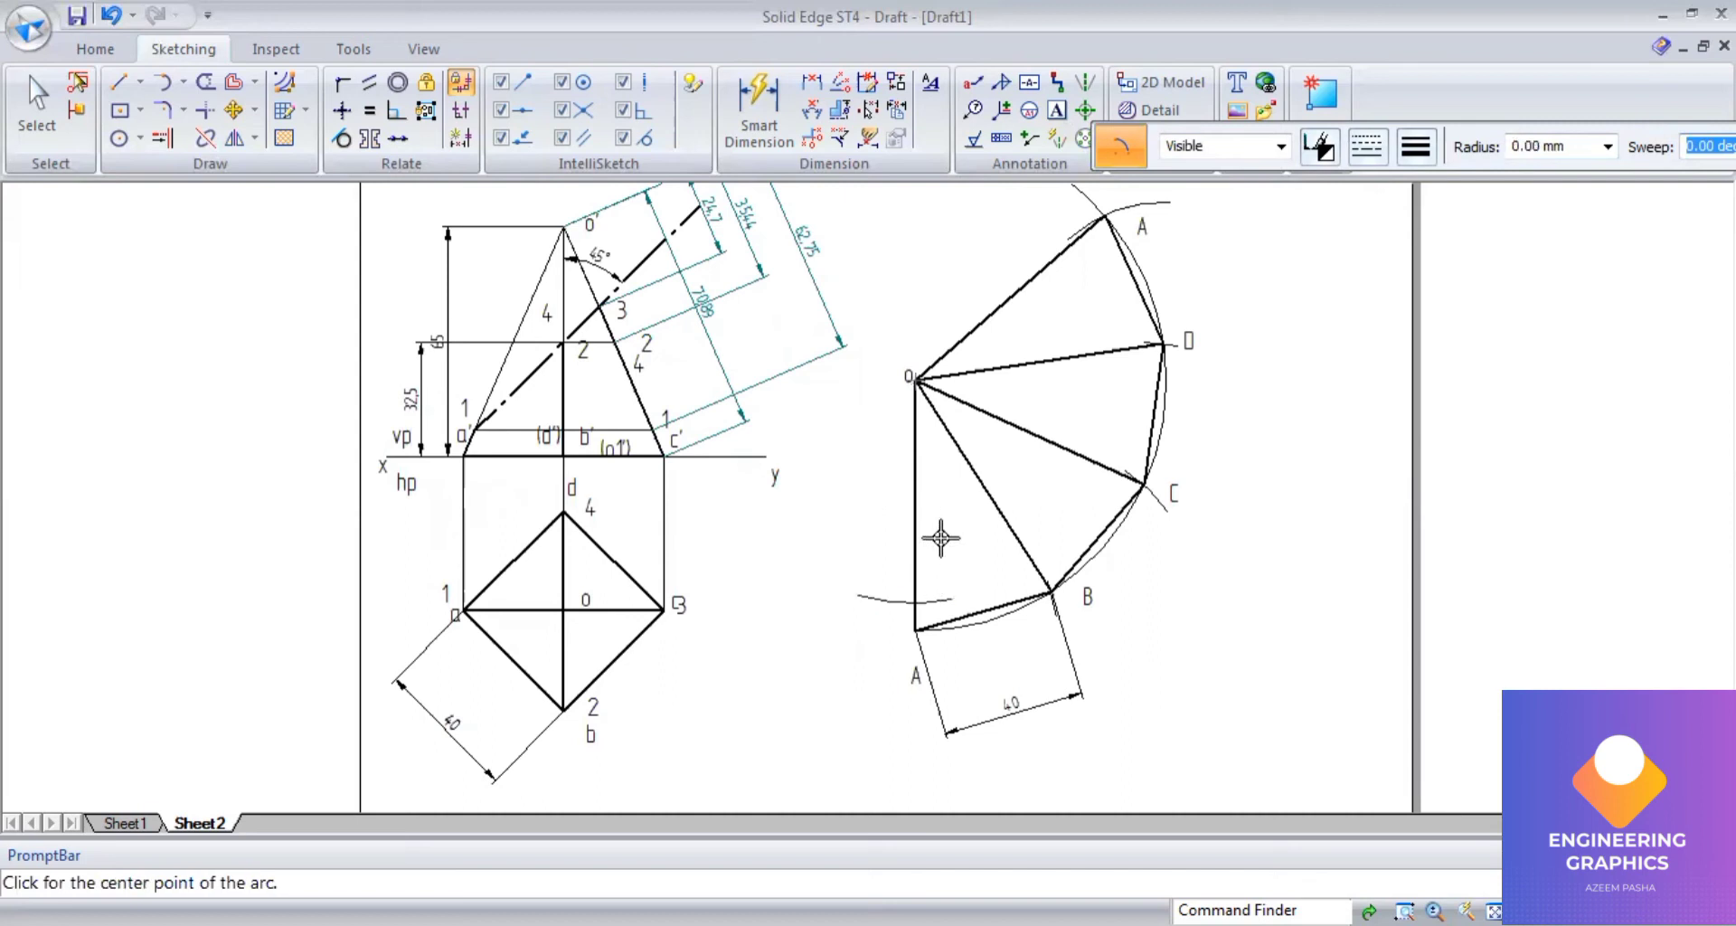
Draw an arc of radius 35.44 mm centred at O, cutting edge OB of the development.
{"action": "scroll", "coordinate": [726, 193], "scroll_direction": "up", "scroll_amount": 3}
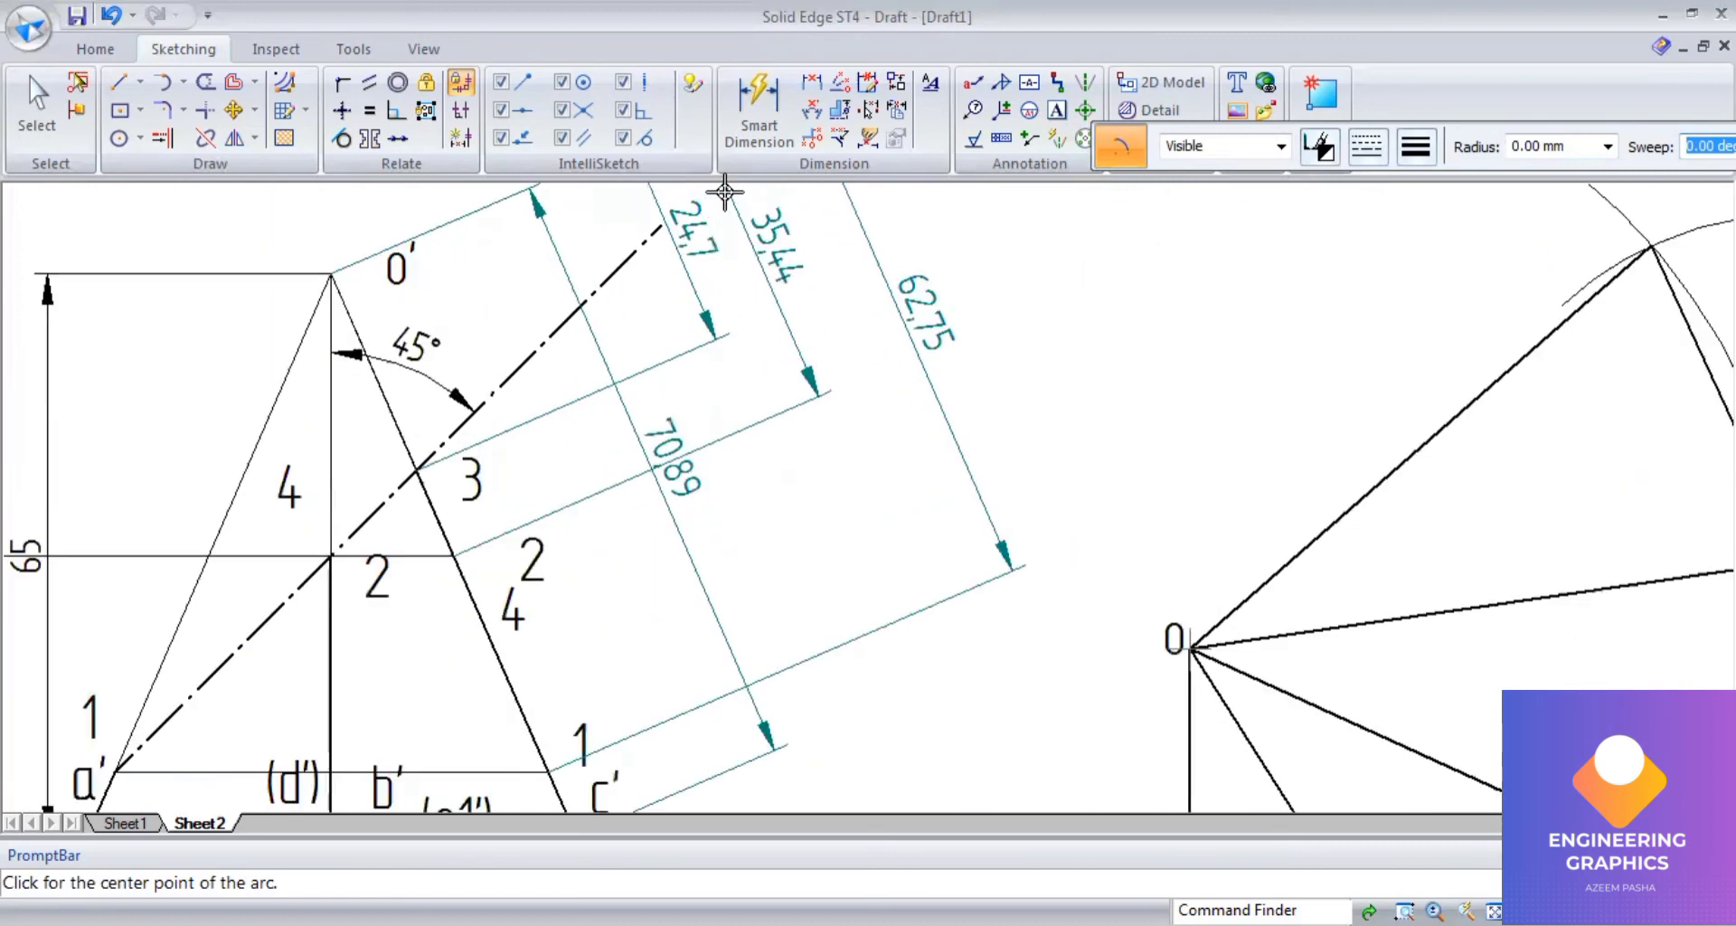
{"action": "scroll", "coordinate": [725, 193], "scroll_direction": "down", "scroll_amount": 3}
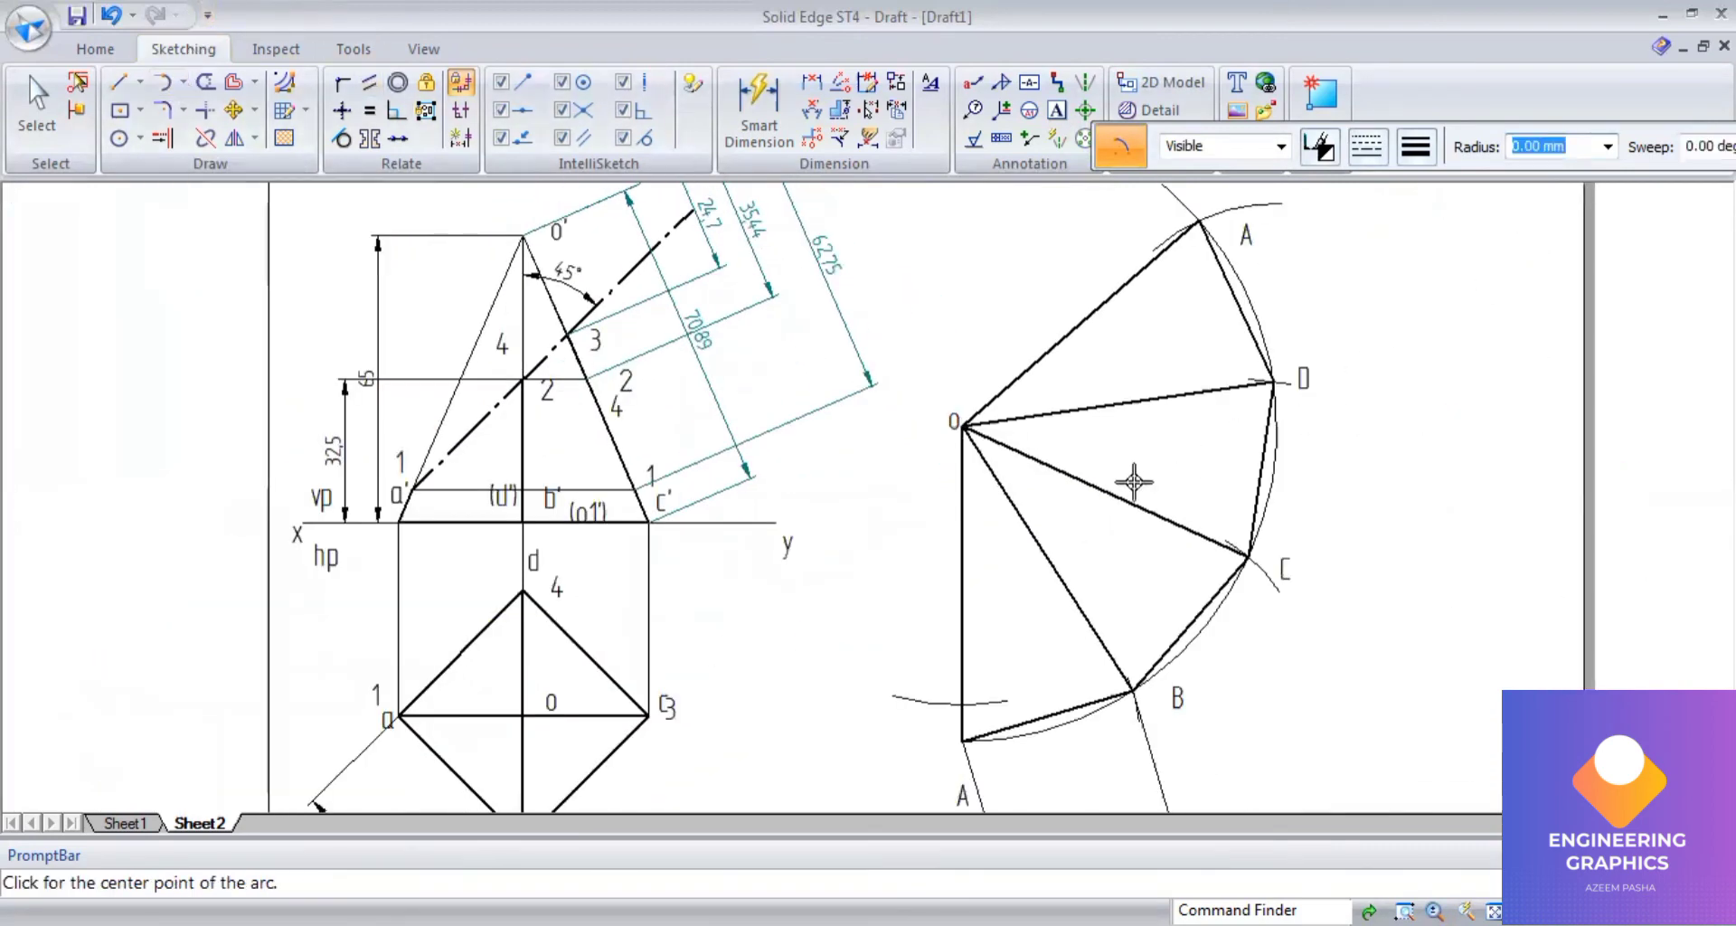
{"action": "left_click", "coordinate": [961, 423]}
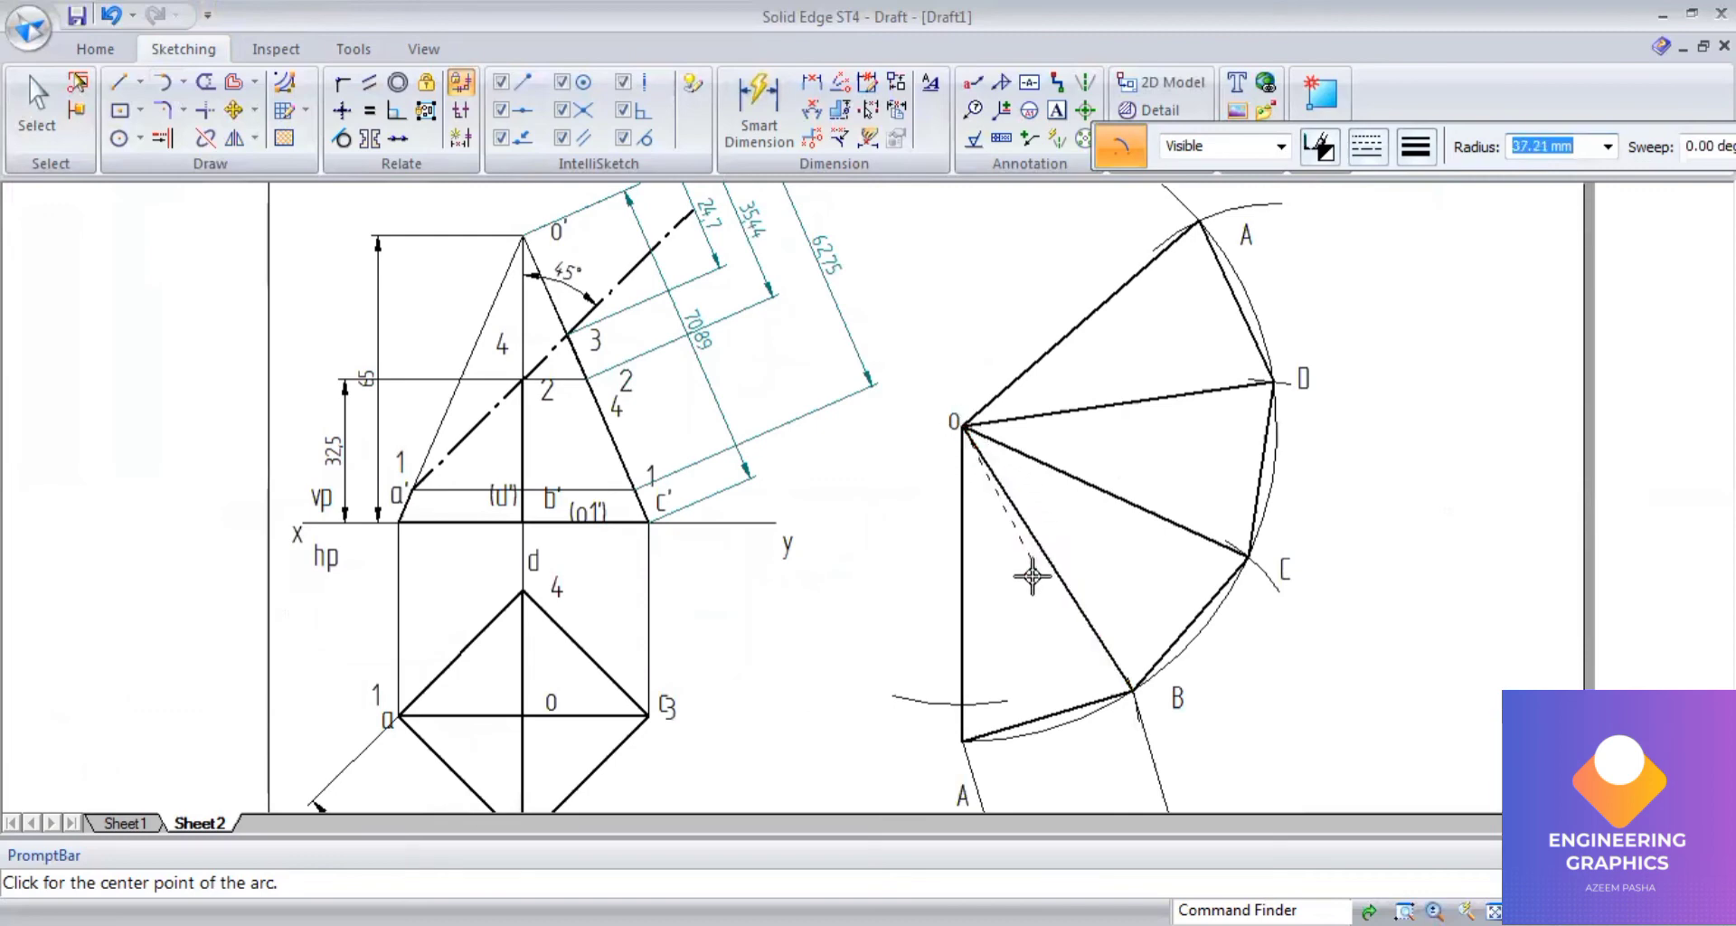
{"action": "type", "text": "35."}
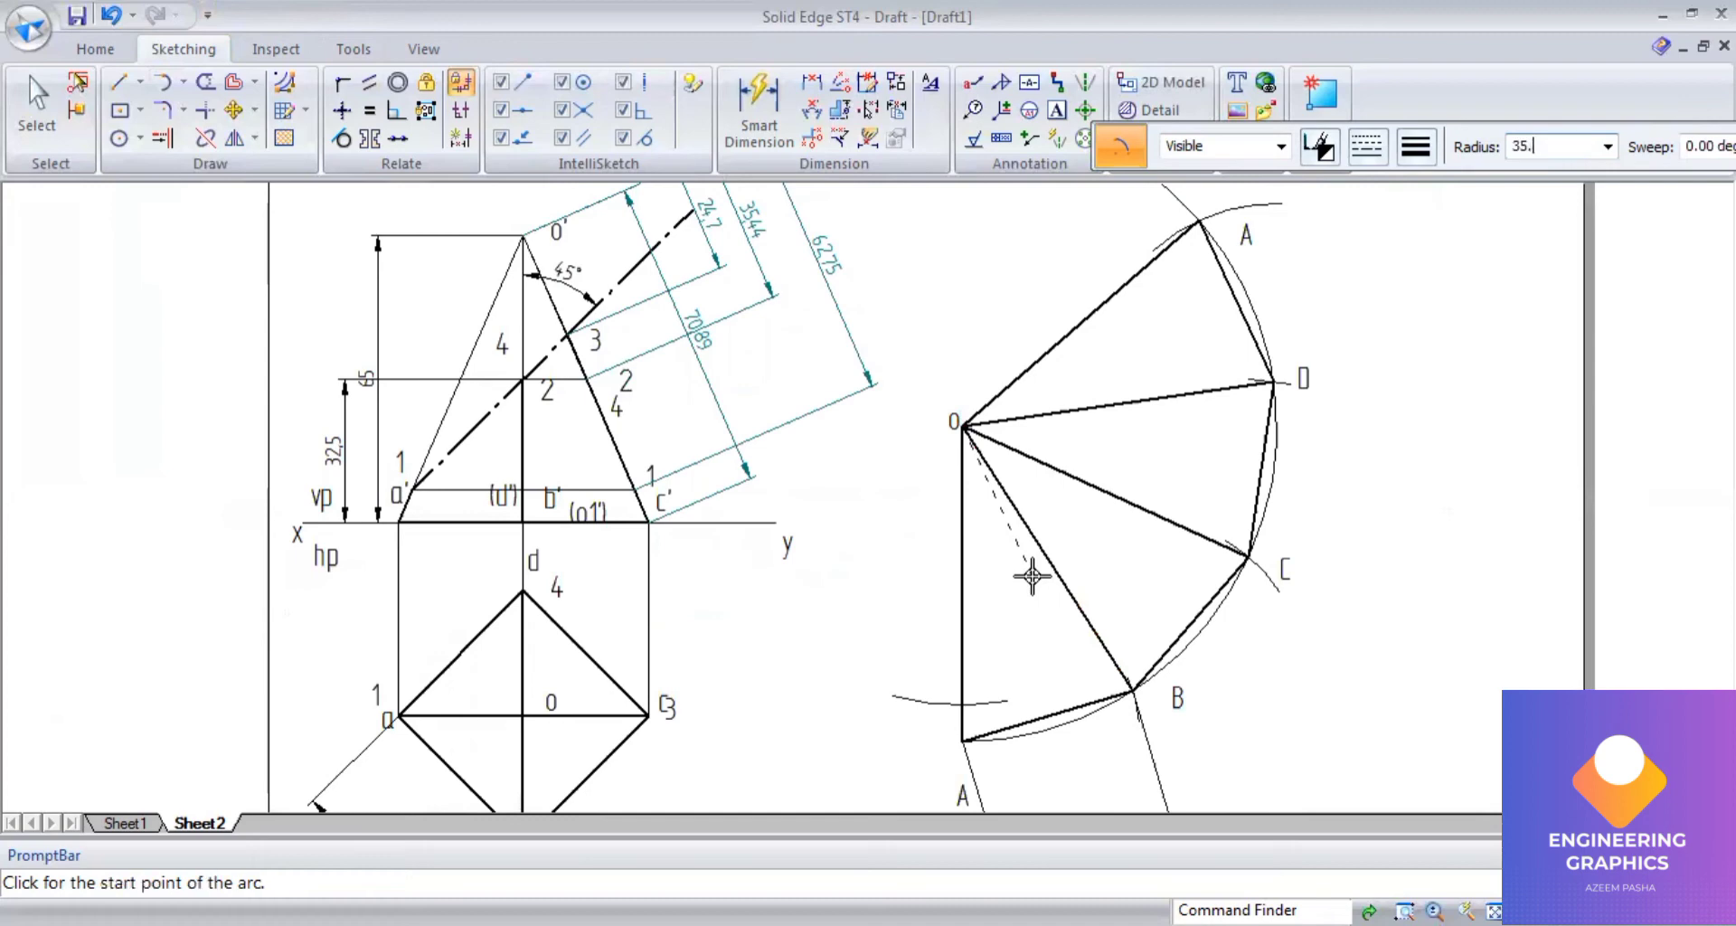
{"action": "type", "text": "44"}
{"action": "key", "text": "Tab"}
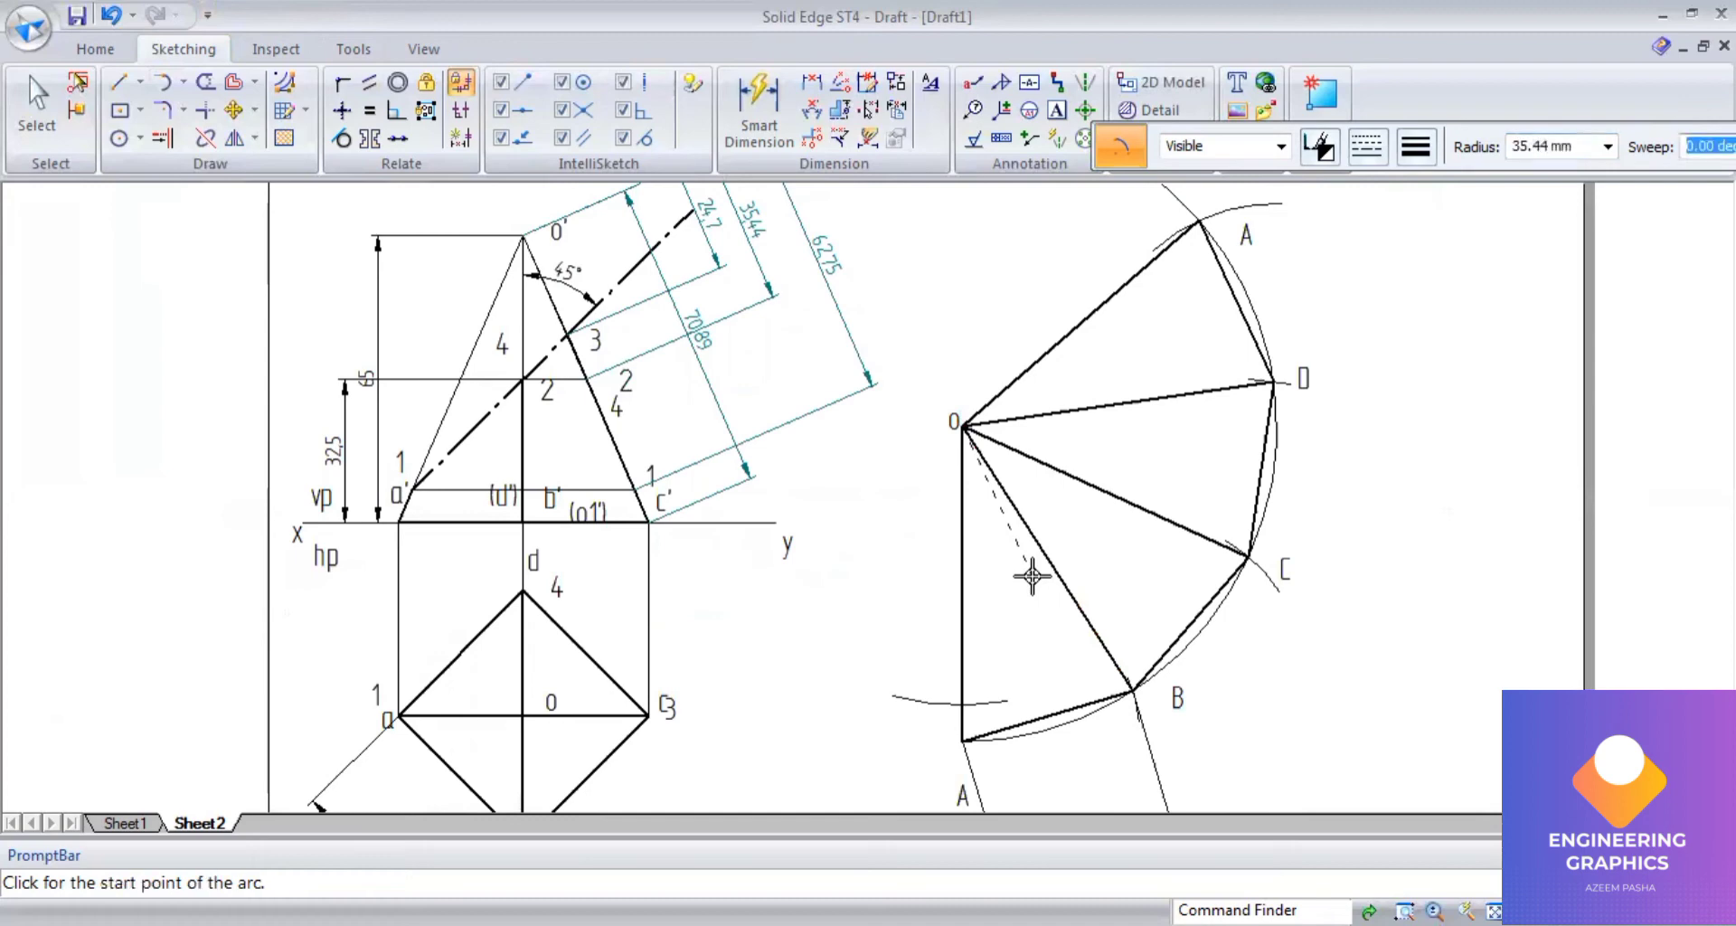
{"action": "left_click", "coordinate": [1019, 349]}
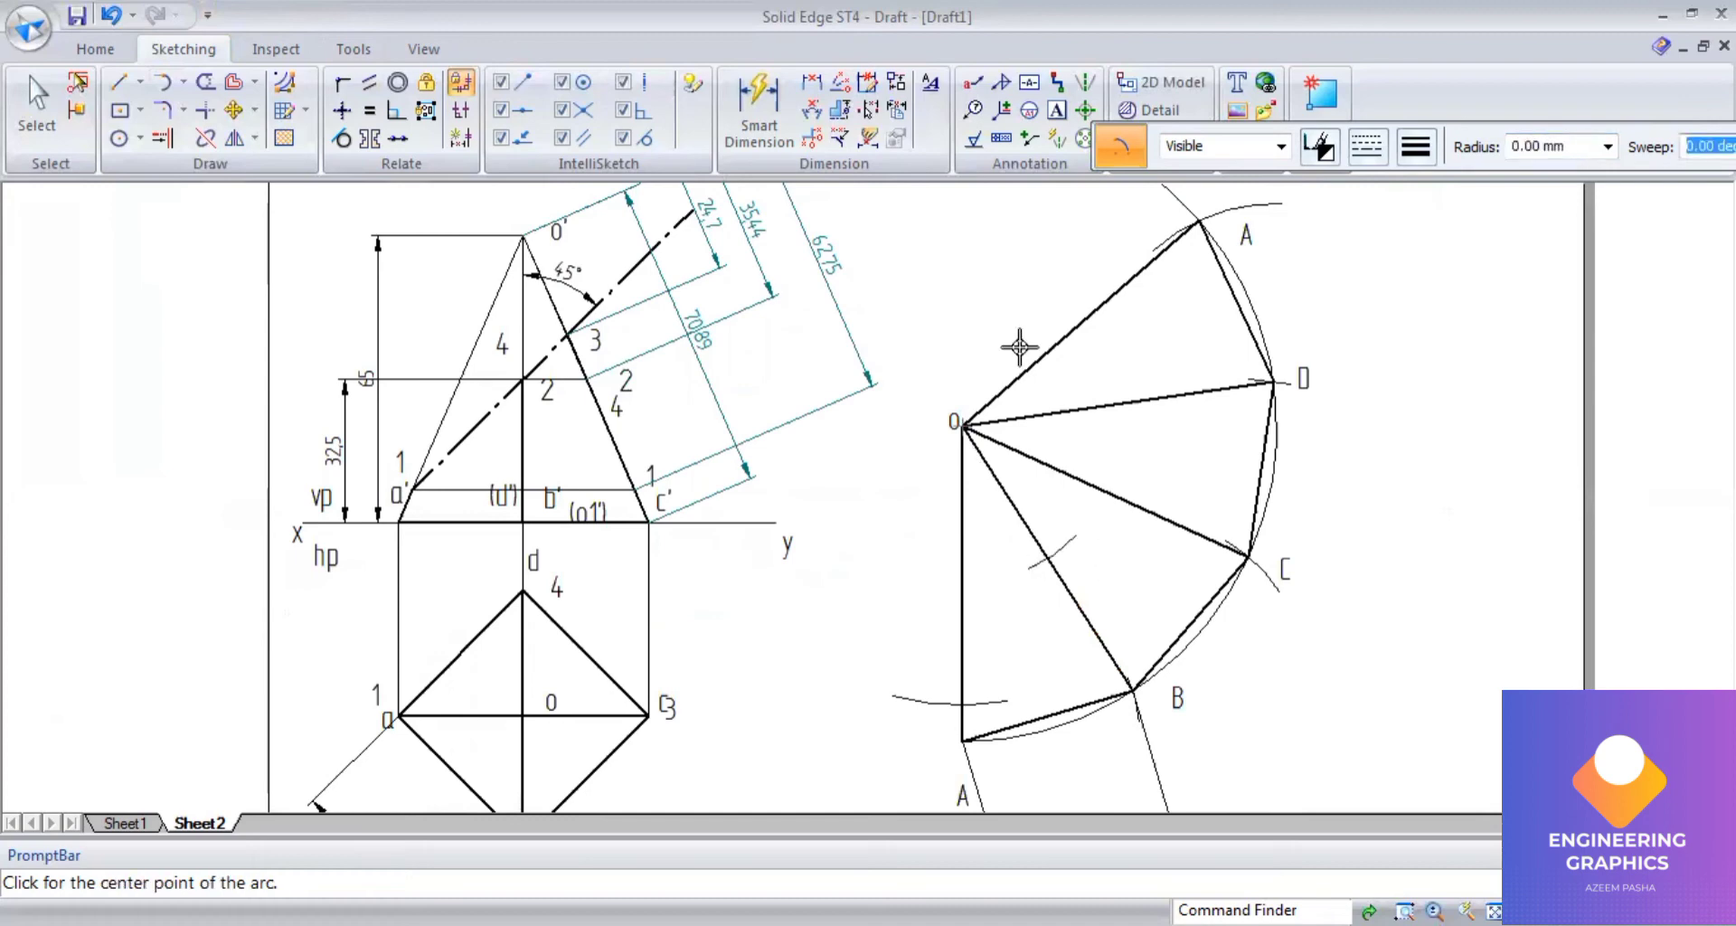
Draw an arc of radius 35.44 mm centred at O, cutting edge OD of the development.
{"action": "left_click", "coordinate": [966, 425]}
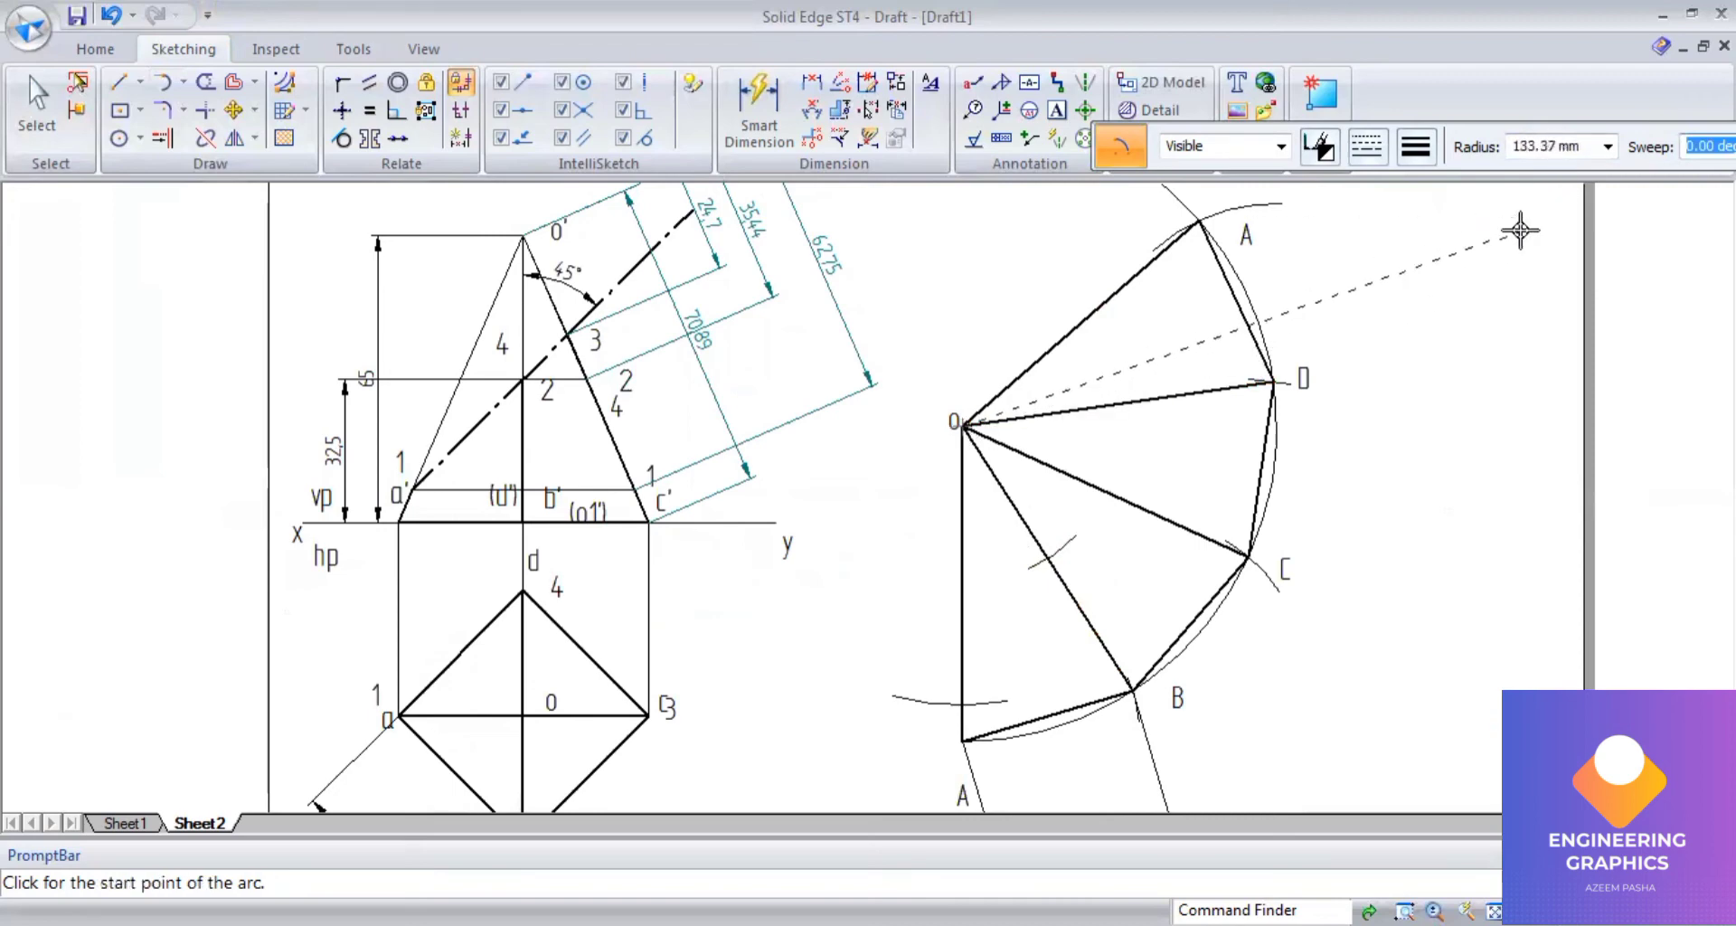
{"action": "left_click", "coordinate": [1551, 154]}
{"action": "type", "text": "3"}
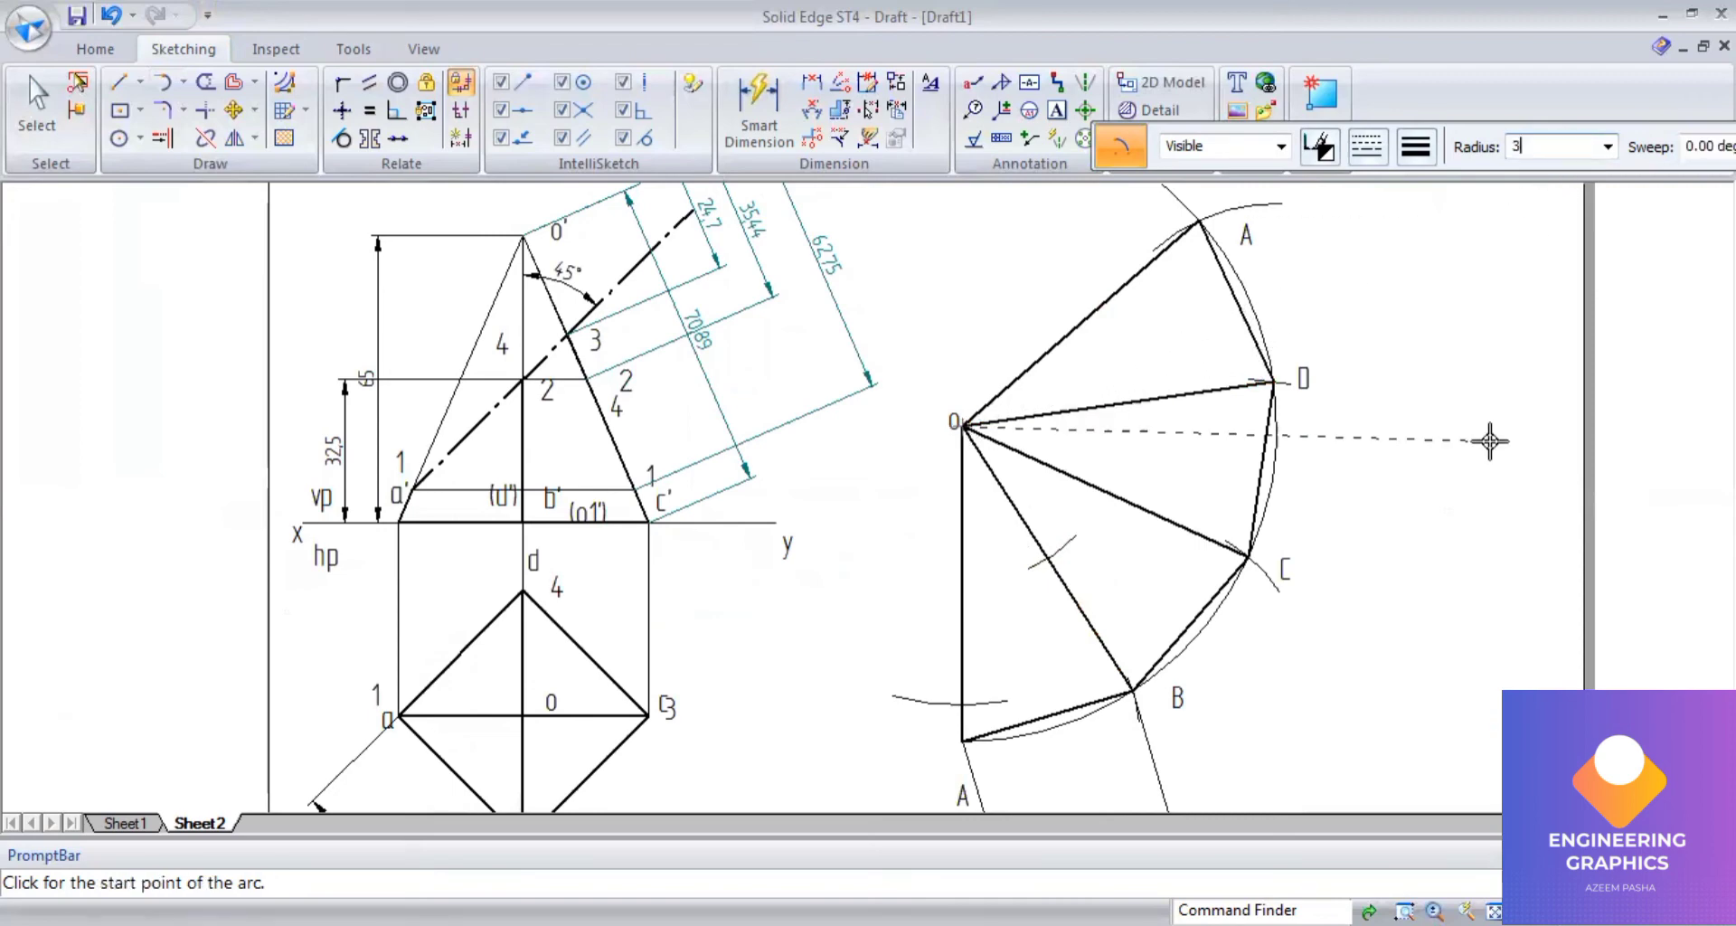
{"action": "type", "text": "5.44"}
{"action": "key", "text": "Tab"}
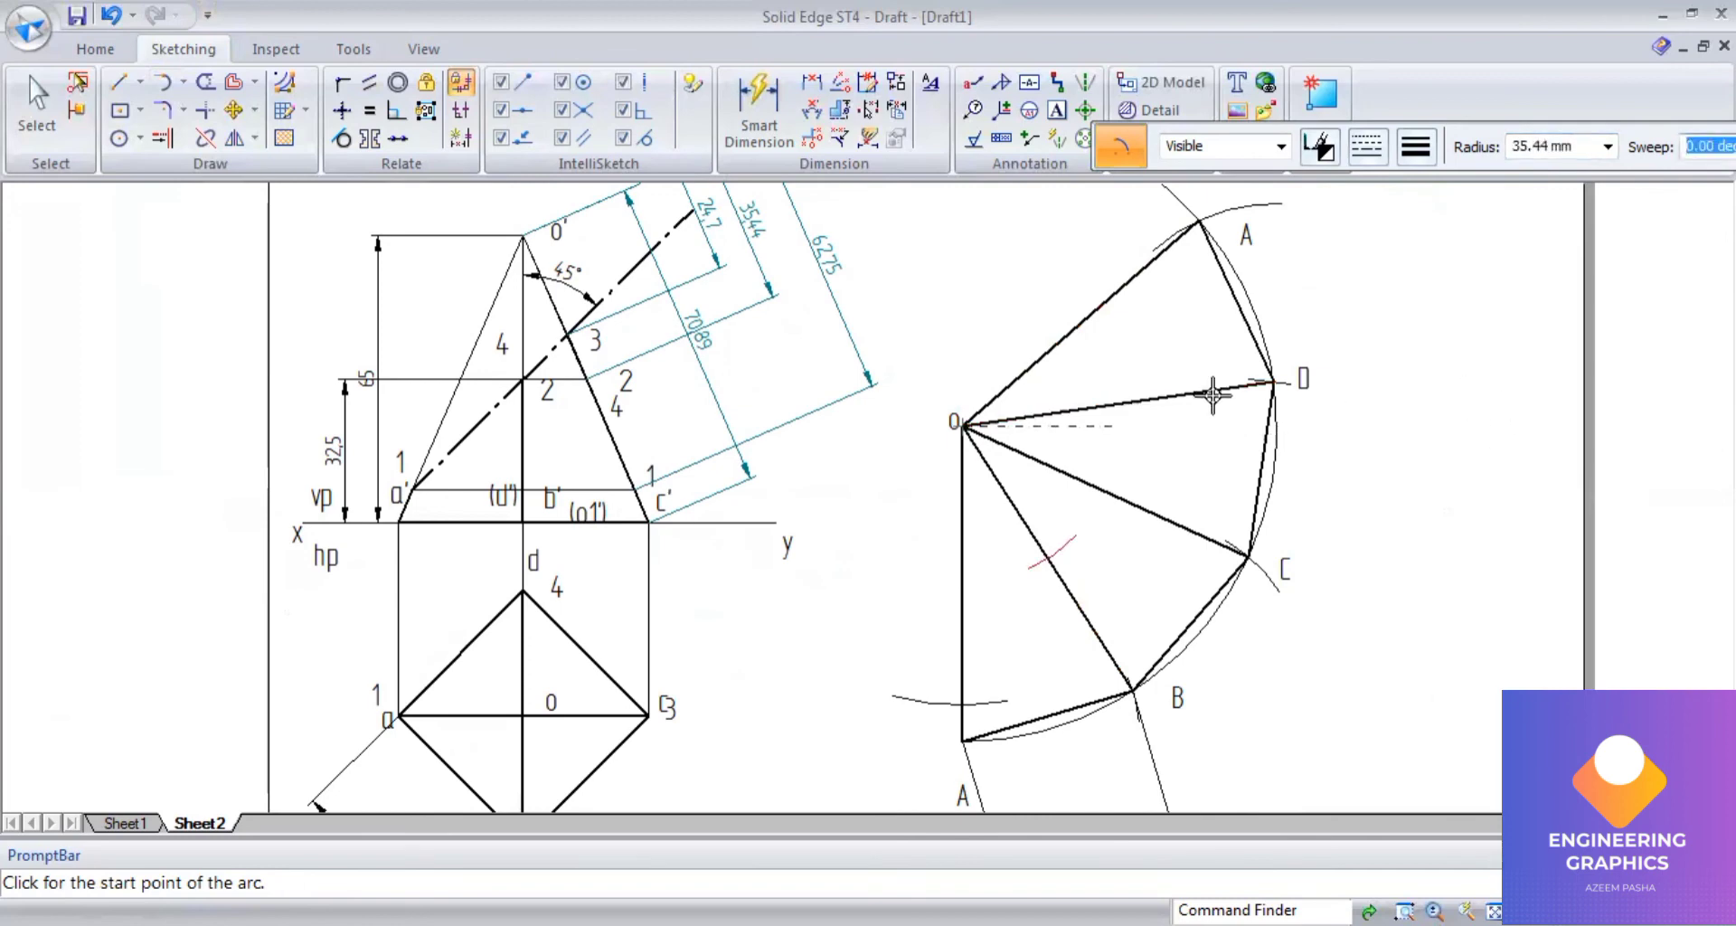
{"action": "left_click", "coordinate": [1180, 449]}
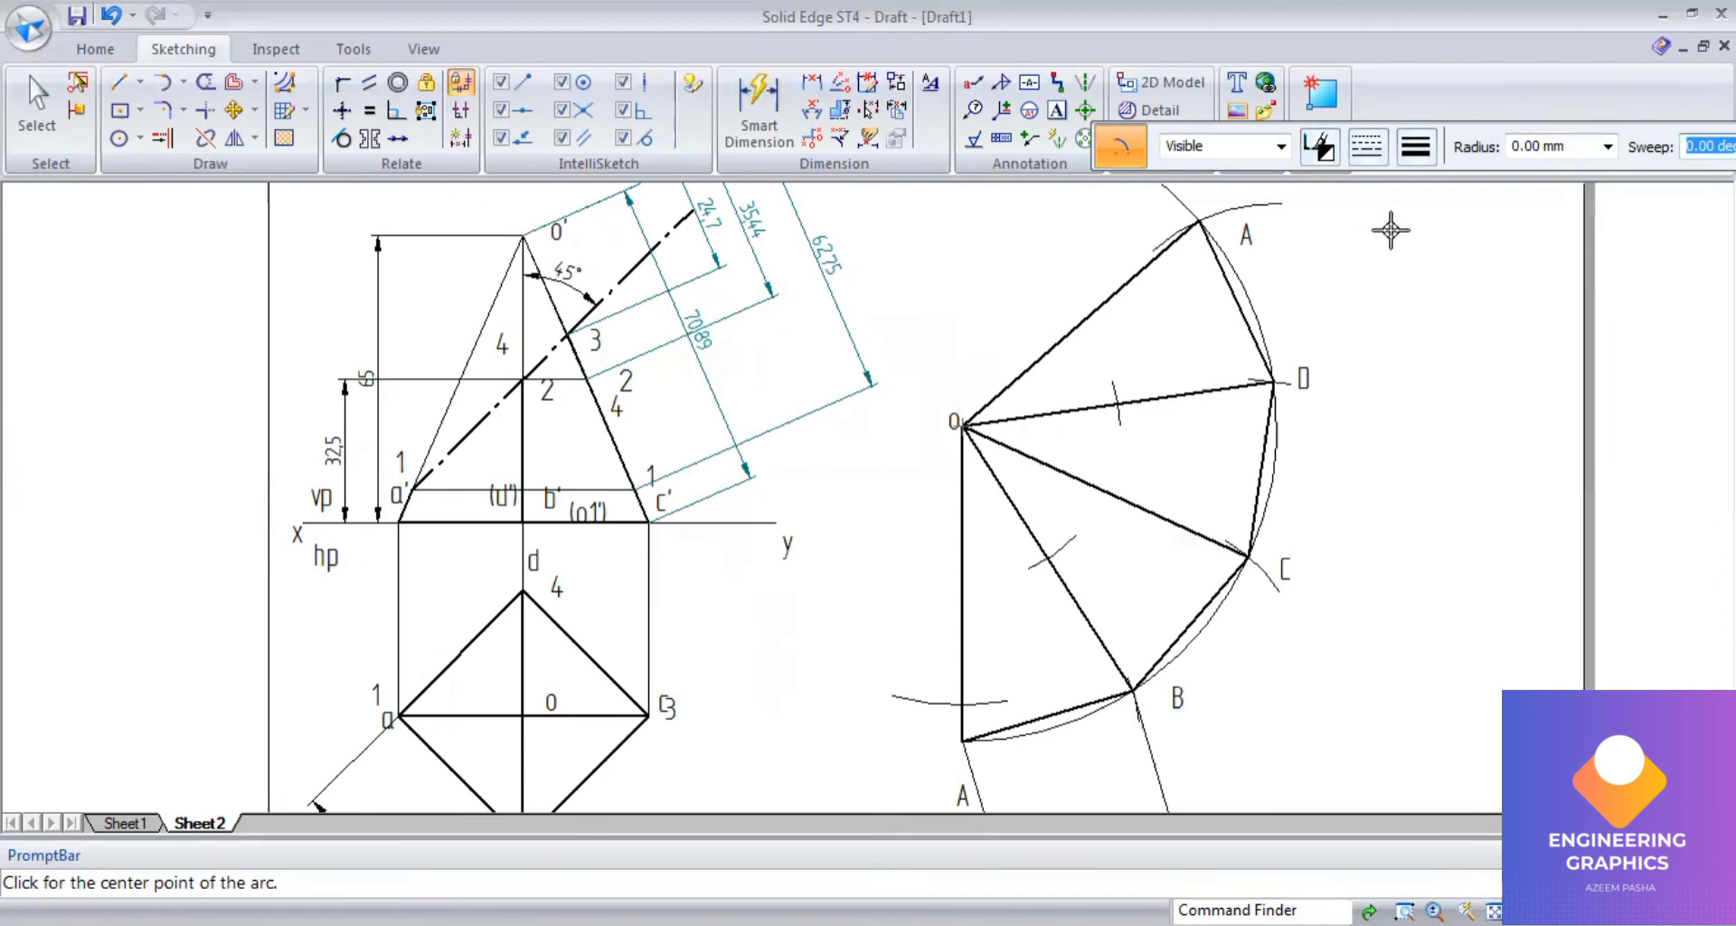
Draw an arc of radius 62.75 mm centred at O, cutting the upper edge OA of the development.
{"action": "left_click", "coordinate": [962, 425]}
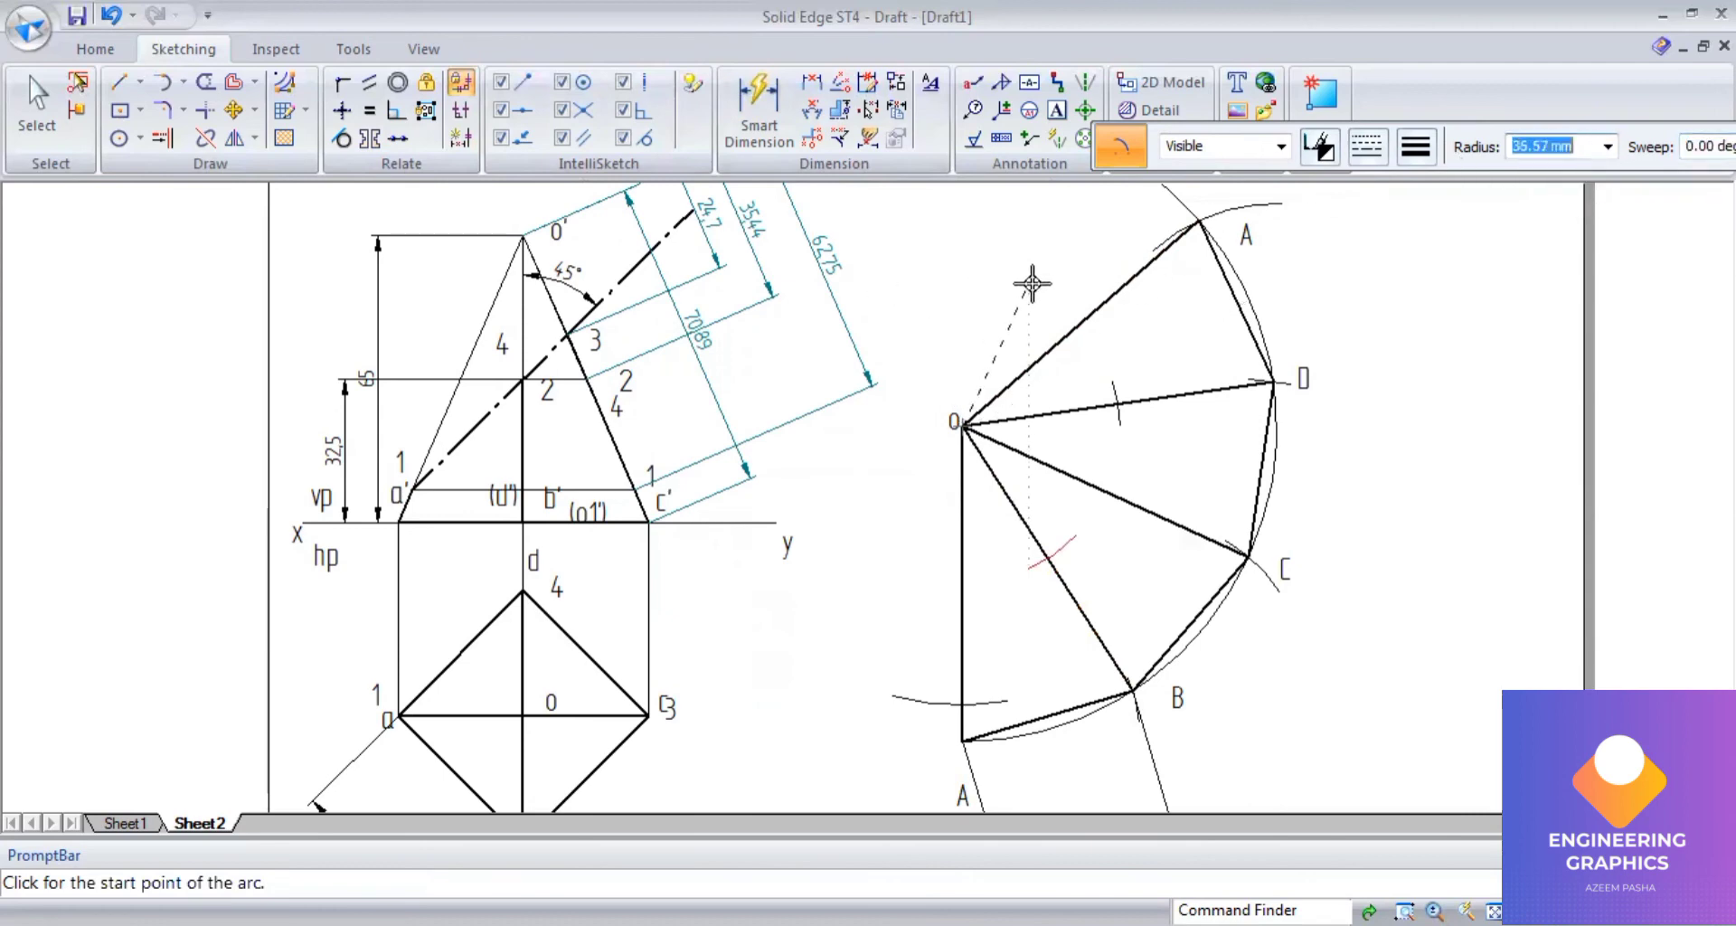
{"action": "type", "text": "62.75"}
{"action": "key", "text": "Tab"}
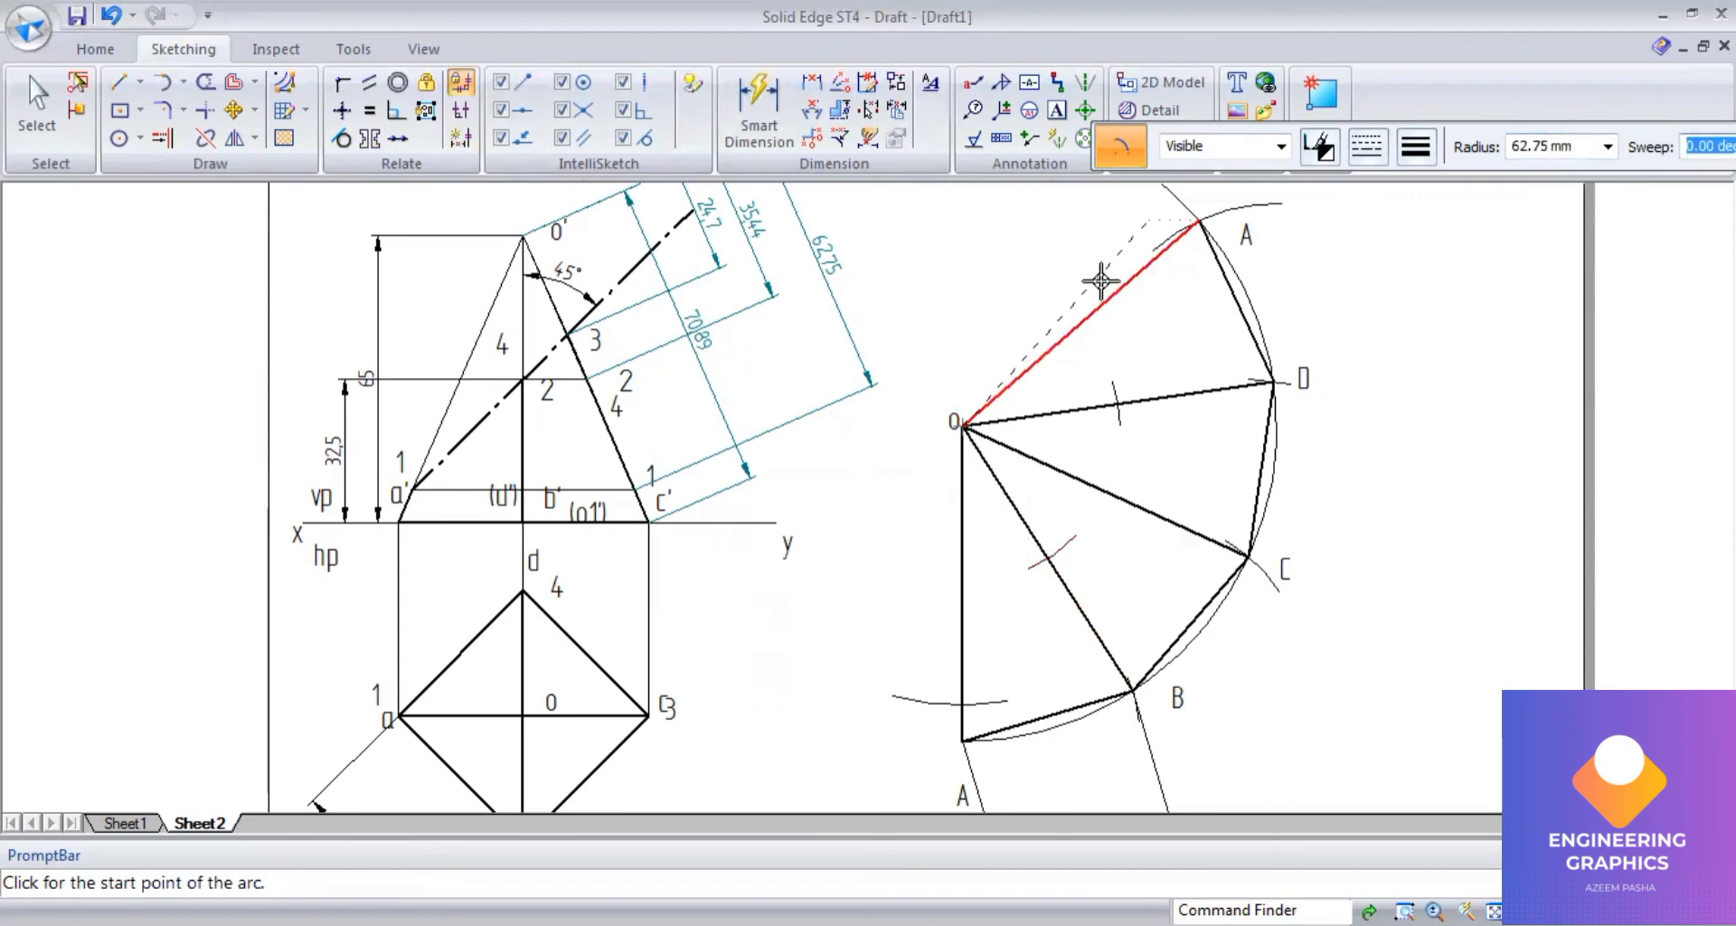
{"action": "left_click", "coordinate": [1155, 329]}
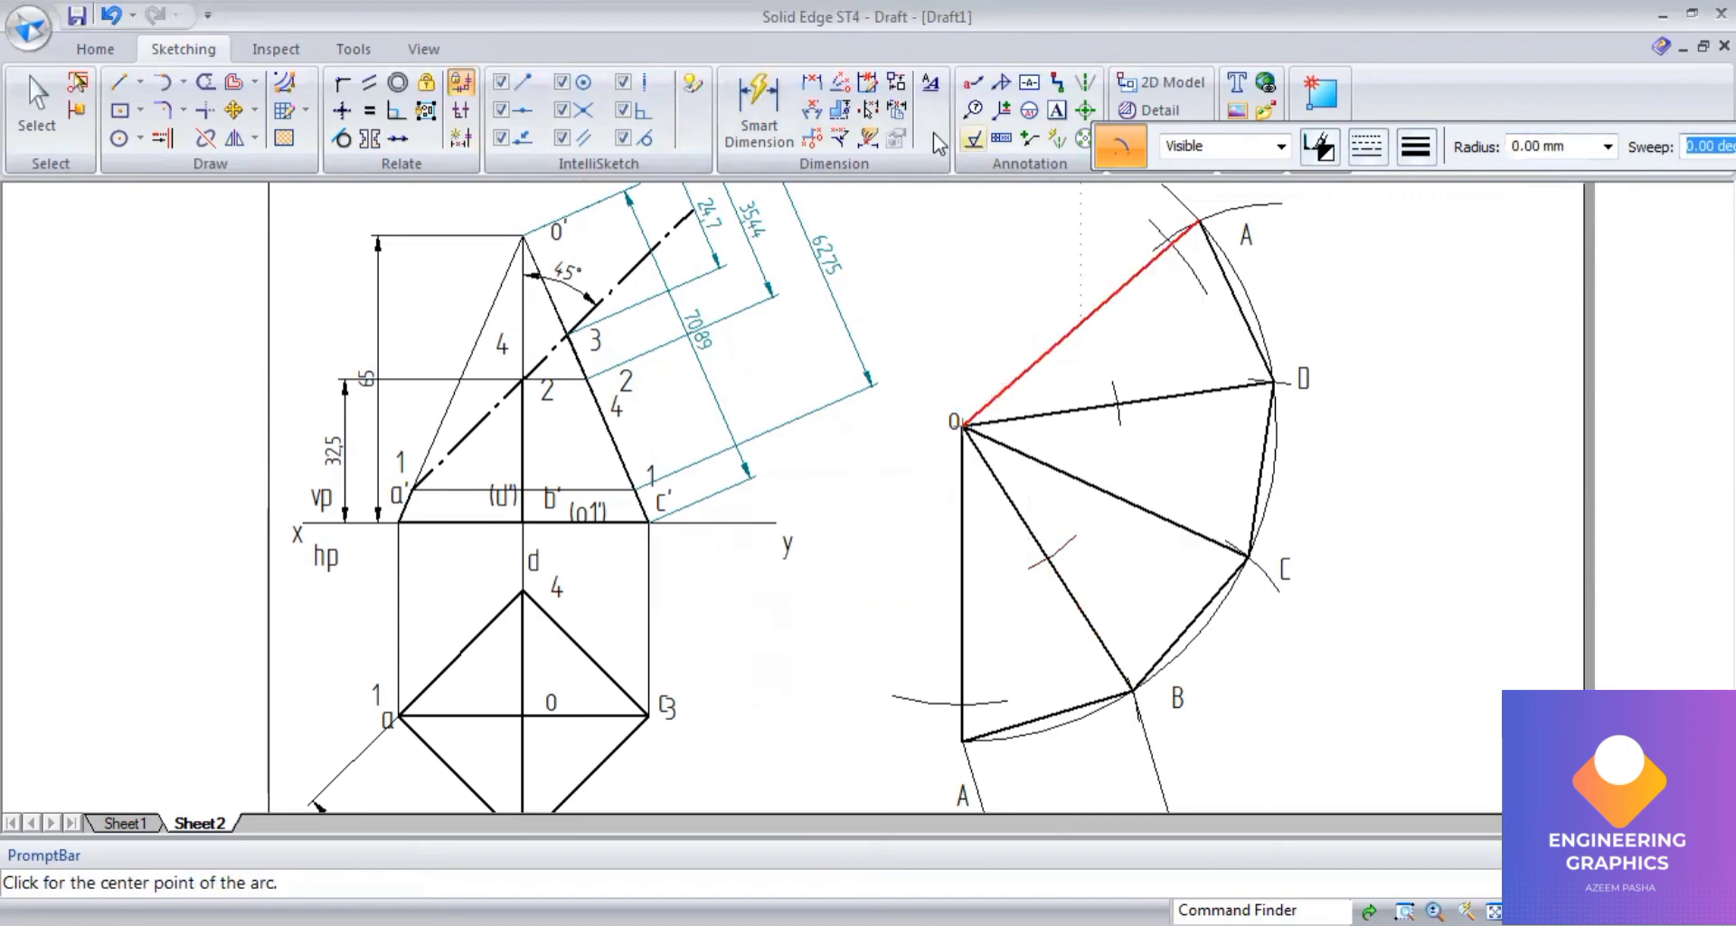
Label the arc intersections on the lower edge OA and on edge OB as 1 and 2.
{"action": "left_click", "coordinate": [1058, 117]}
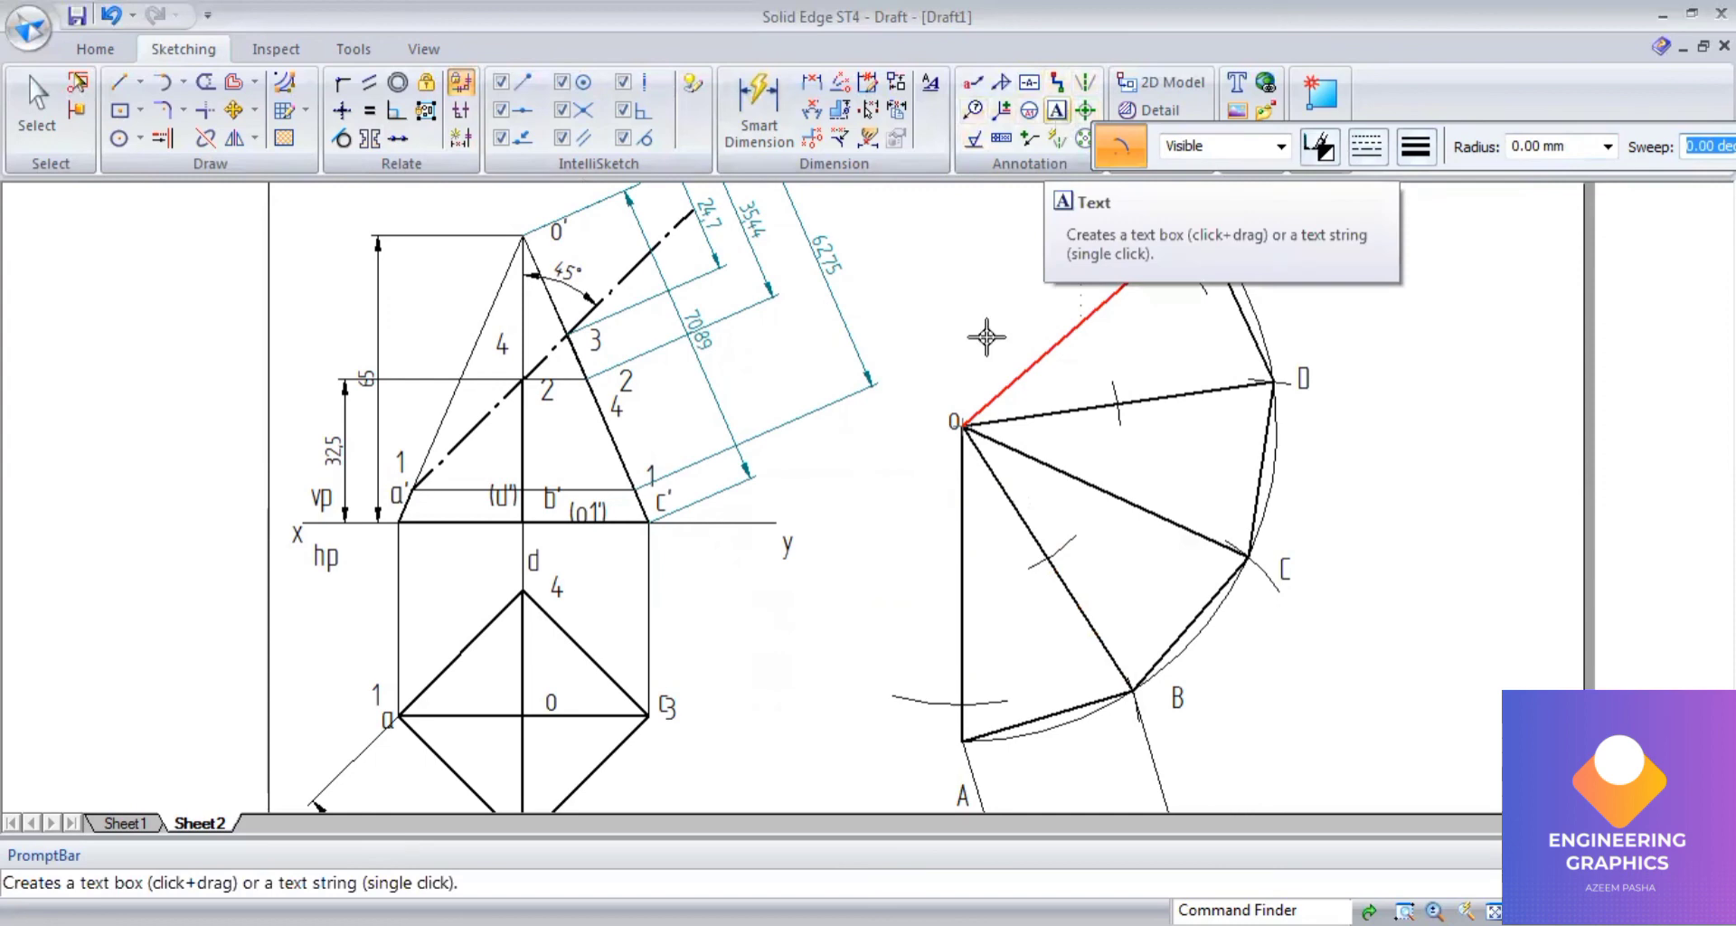
{"action": "left_click", "coordinate": [943, 666]}
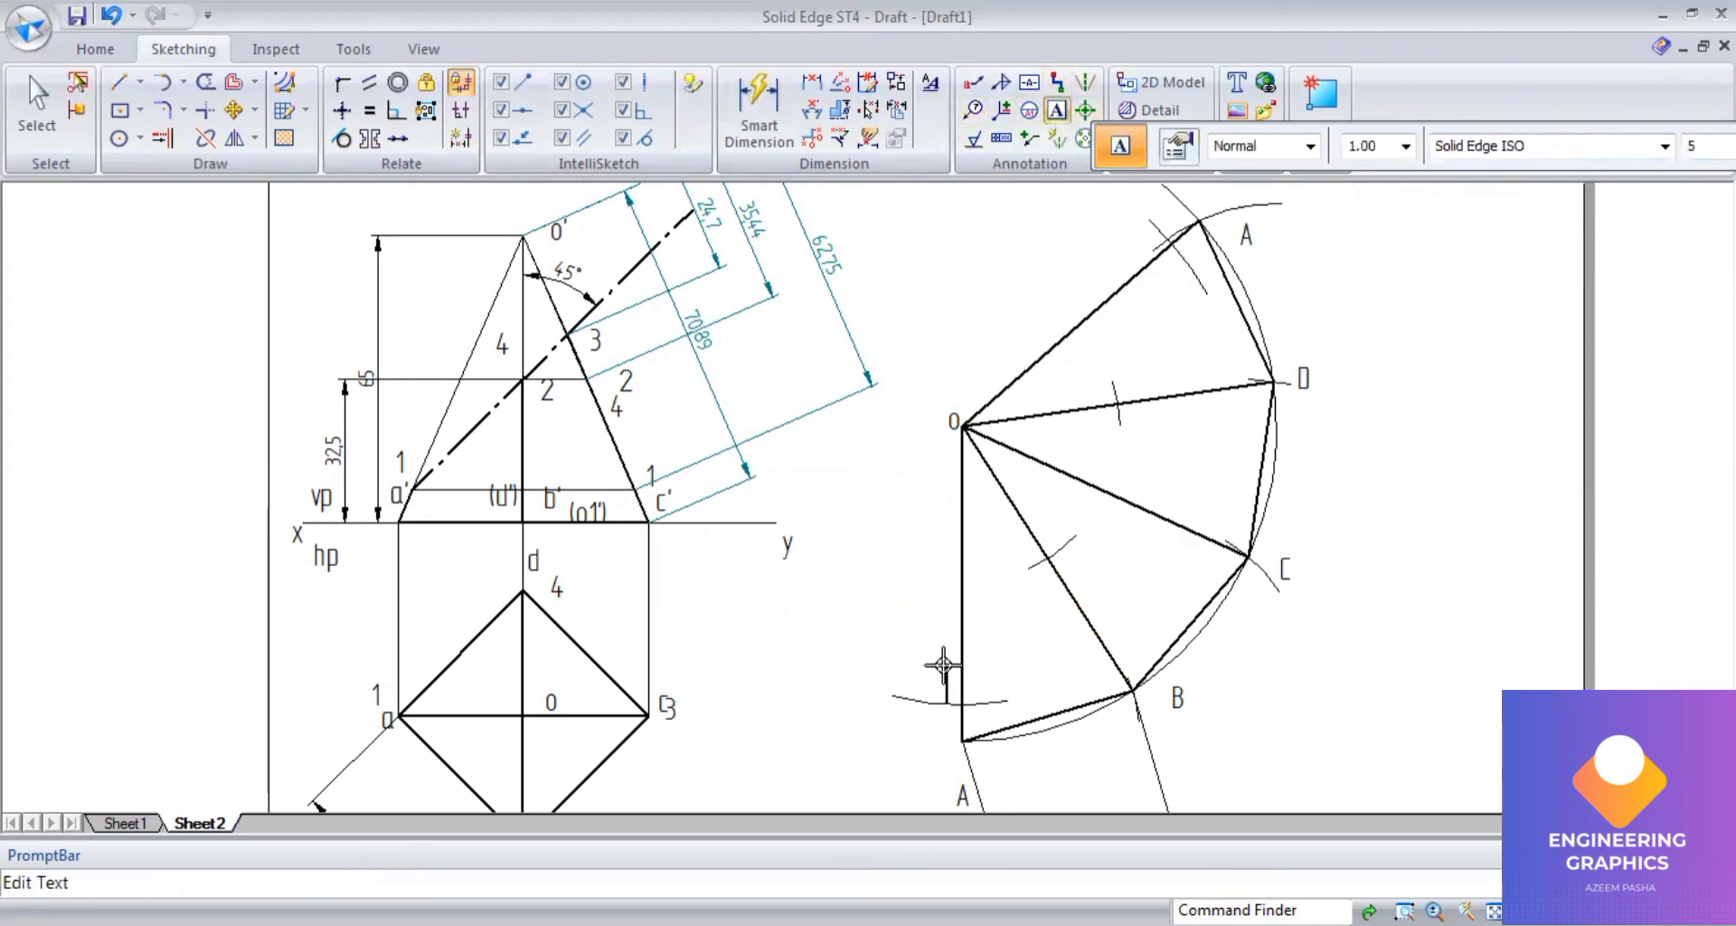
{"action": "type", "text": "1"}
{"action": "left_click", "coordinate": [990, 515]}
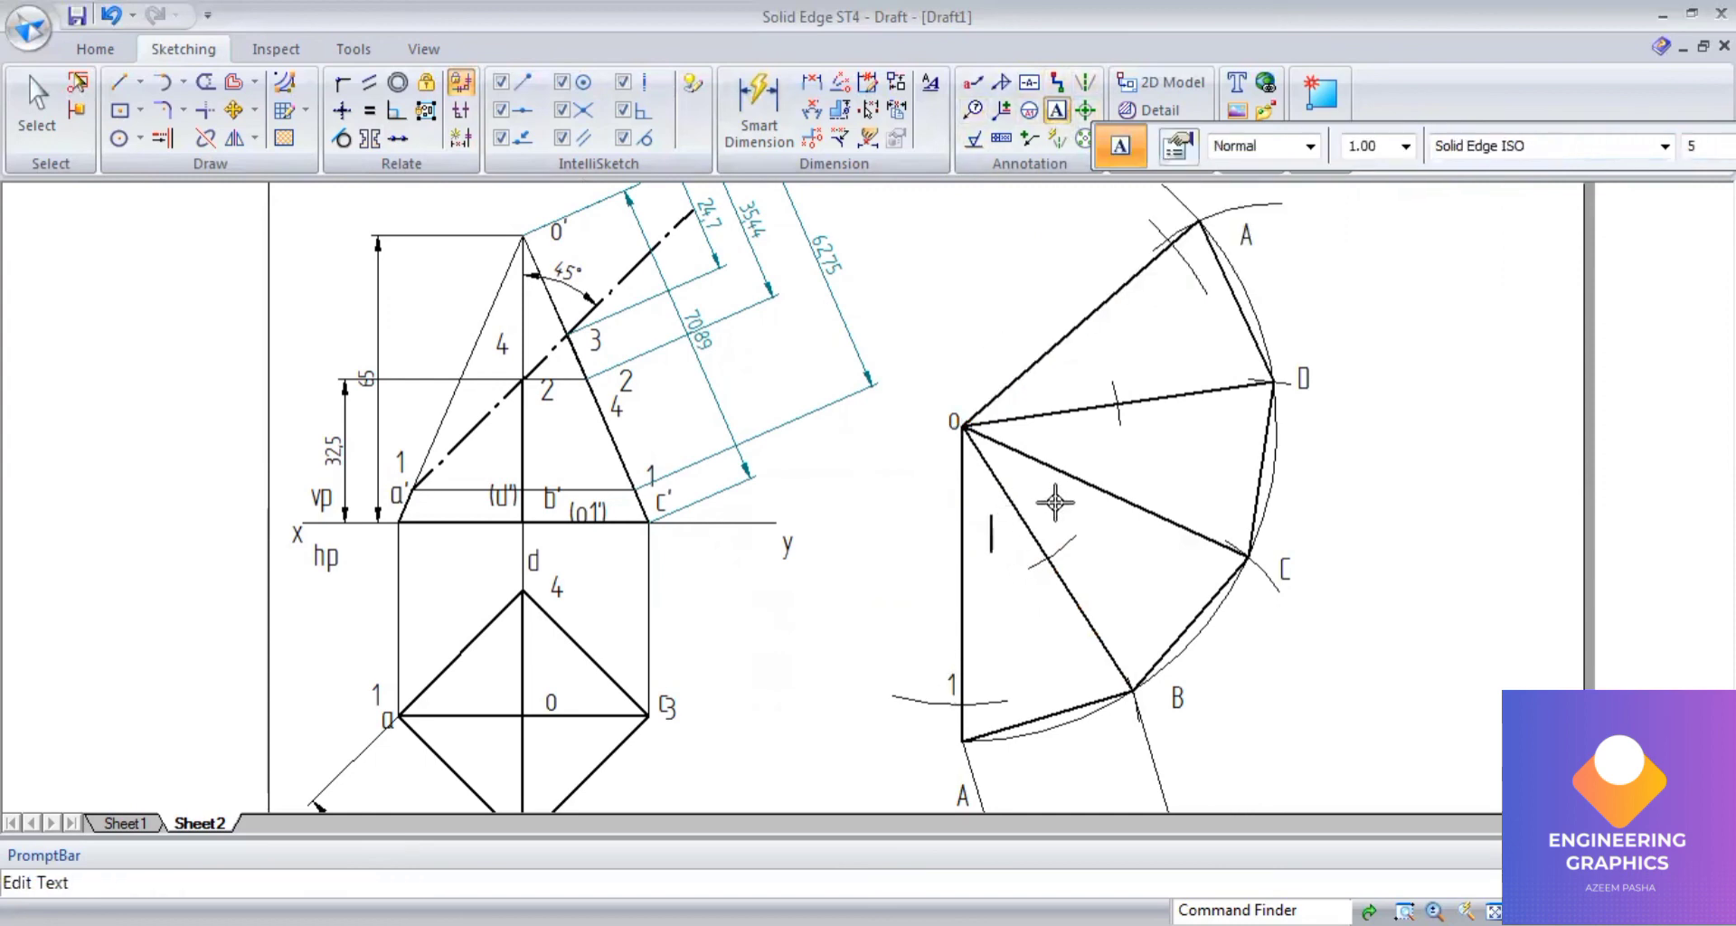
{"action": "type", "text": "2"}
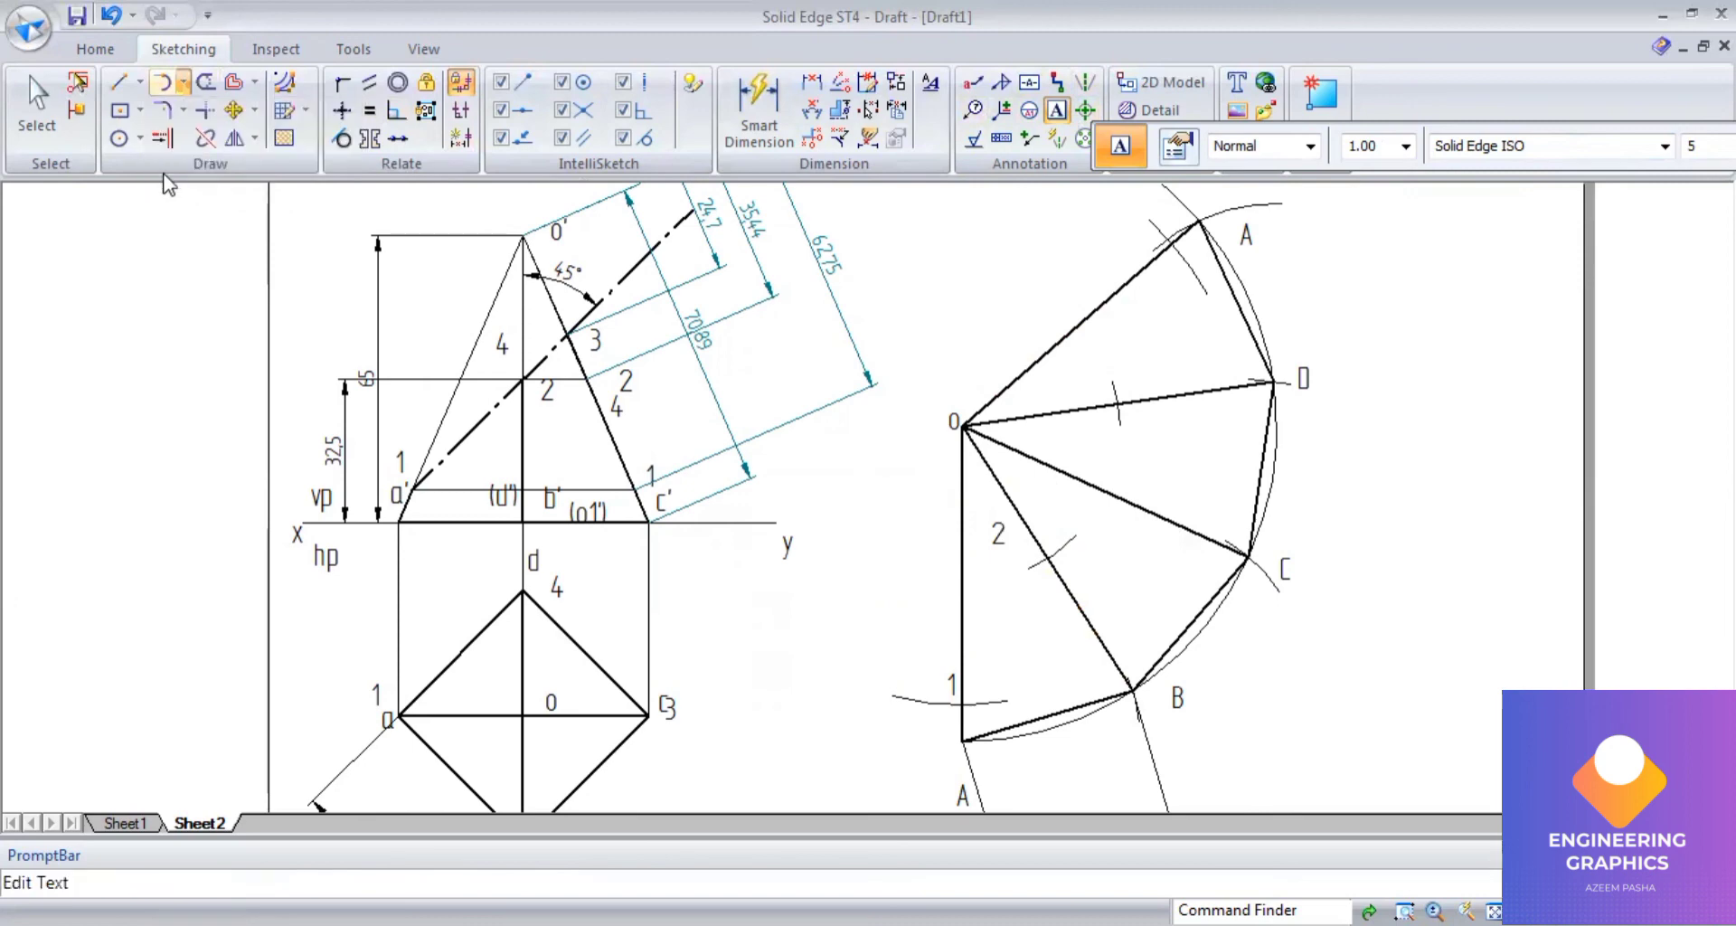
Draw an arc of radius 24.7 mm centred at O, cutting edge OC of the development.
{"action": "left_click", "coordinate": [1416, 154]}
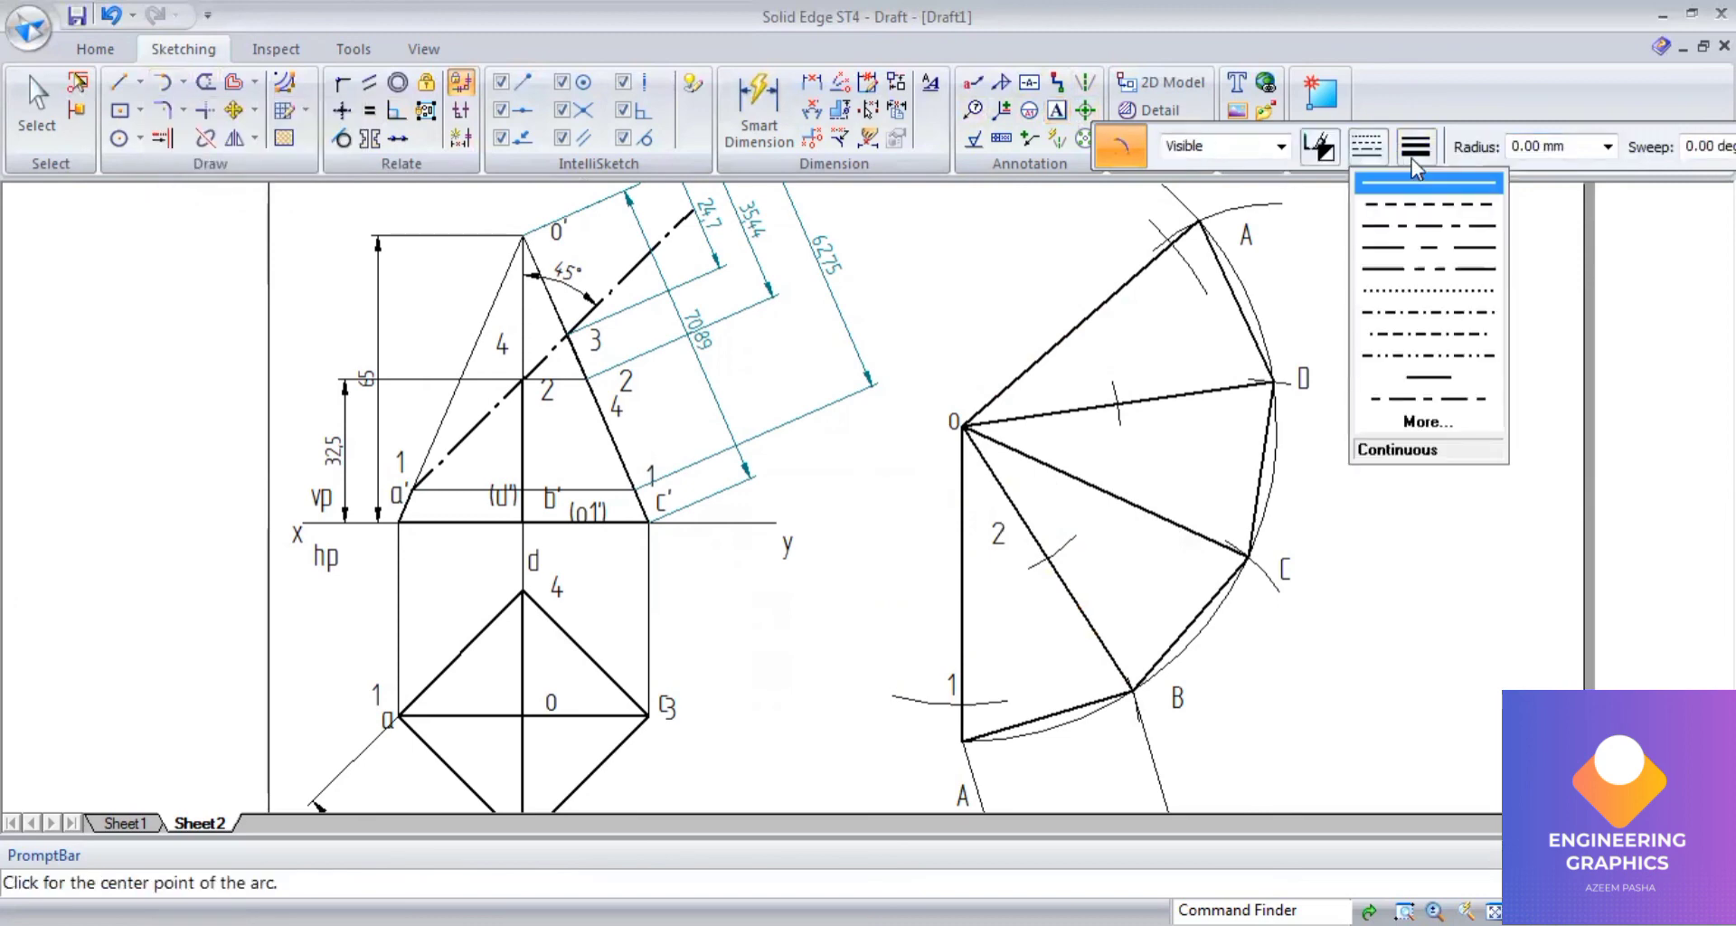
{"action": "left_click", "coordinate": [1418, 181]}
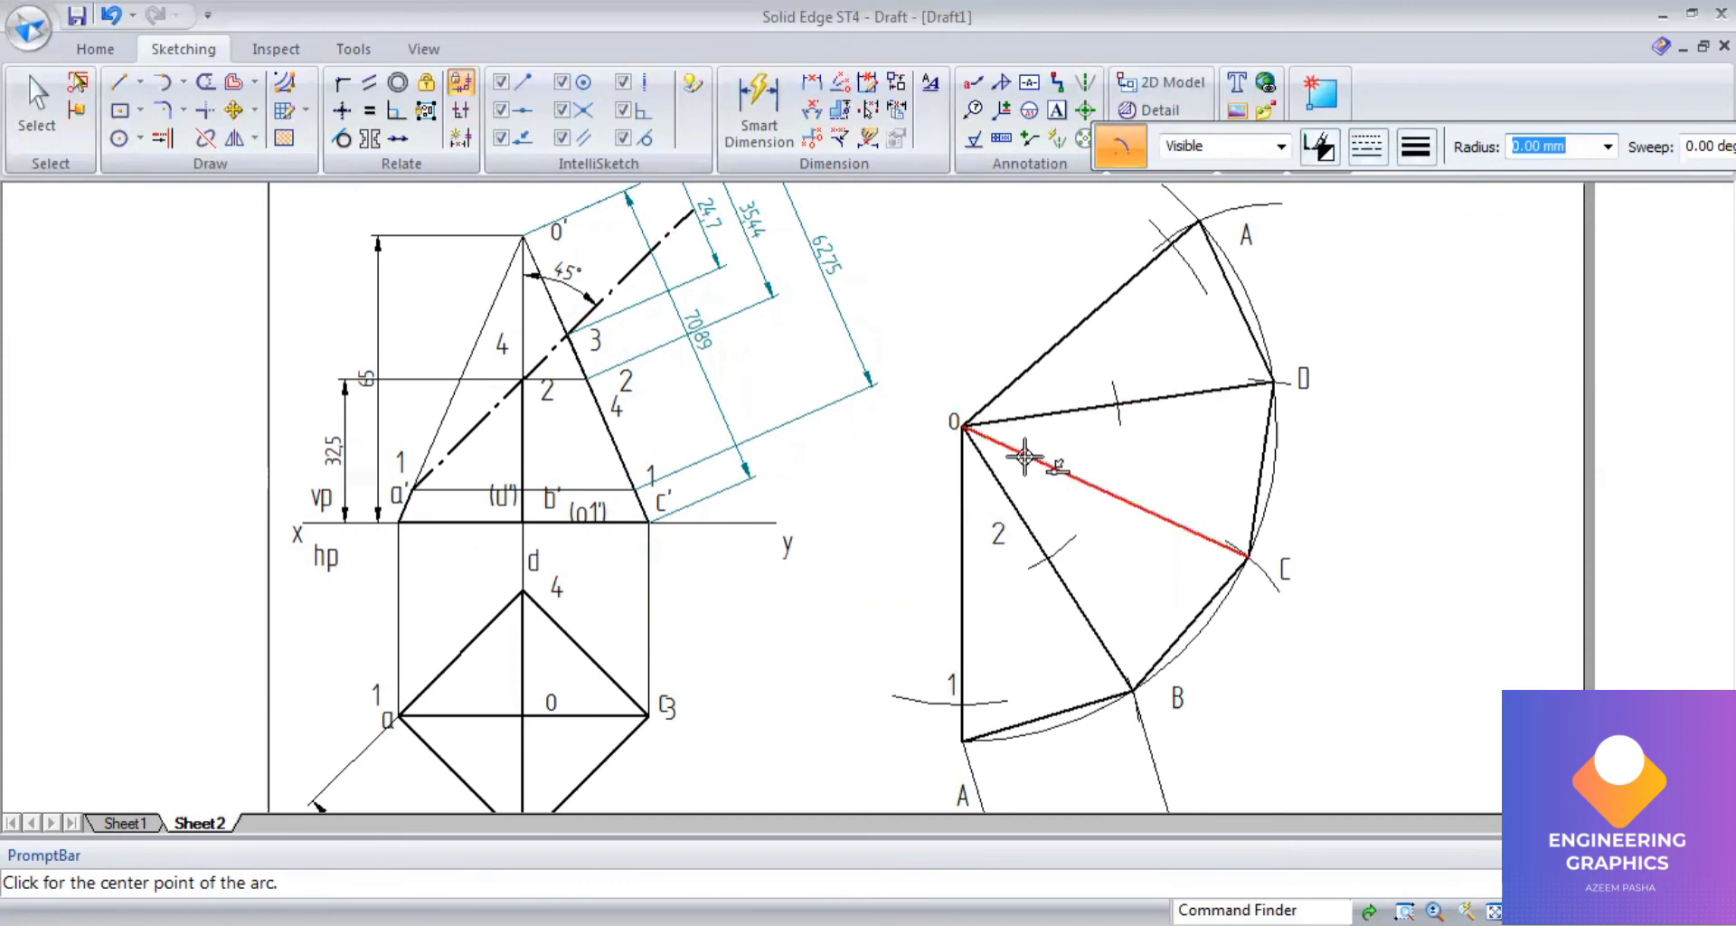
{"action": "left_click", "coordinate": [955, 425]}
{"action": "type", "text": "24.7"}
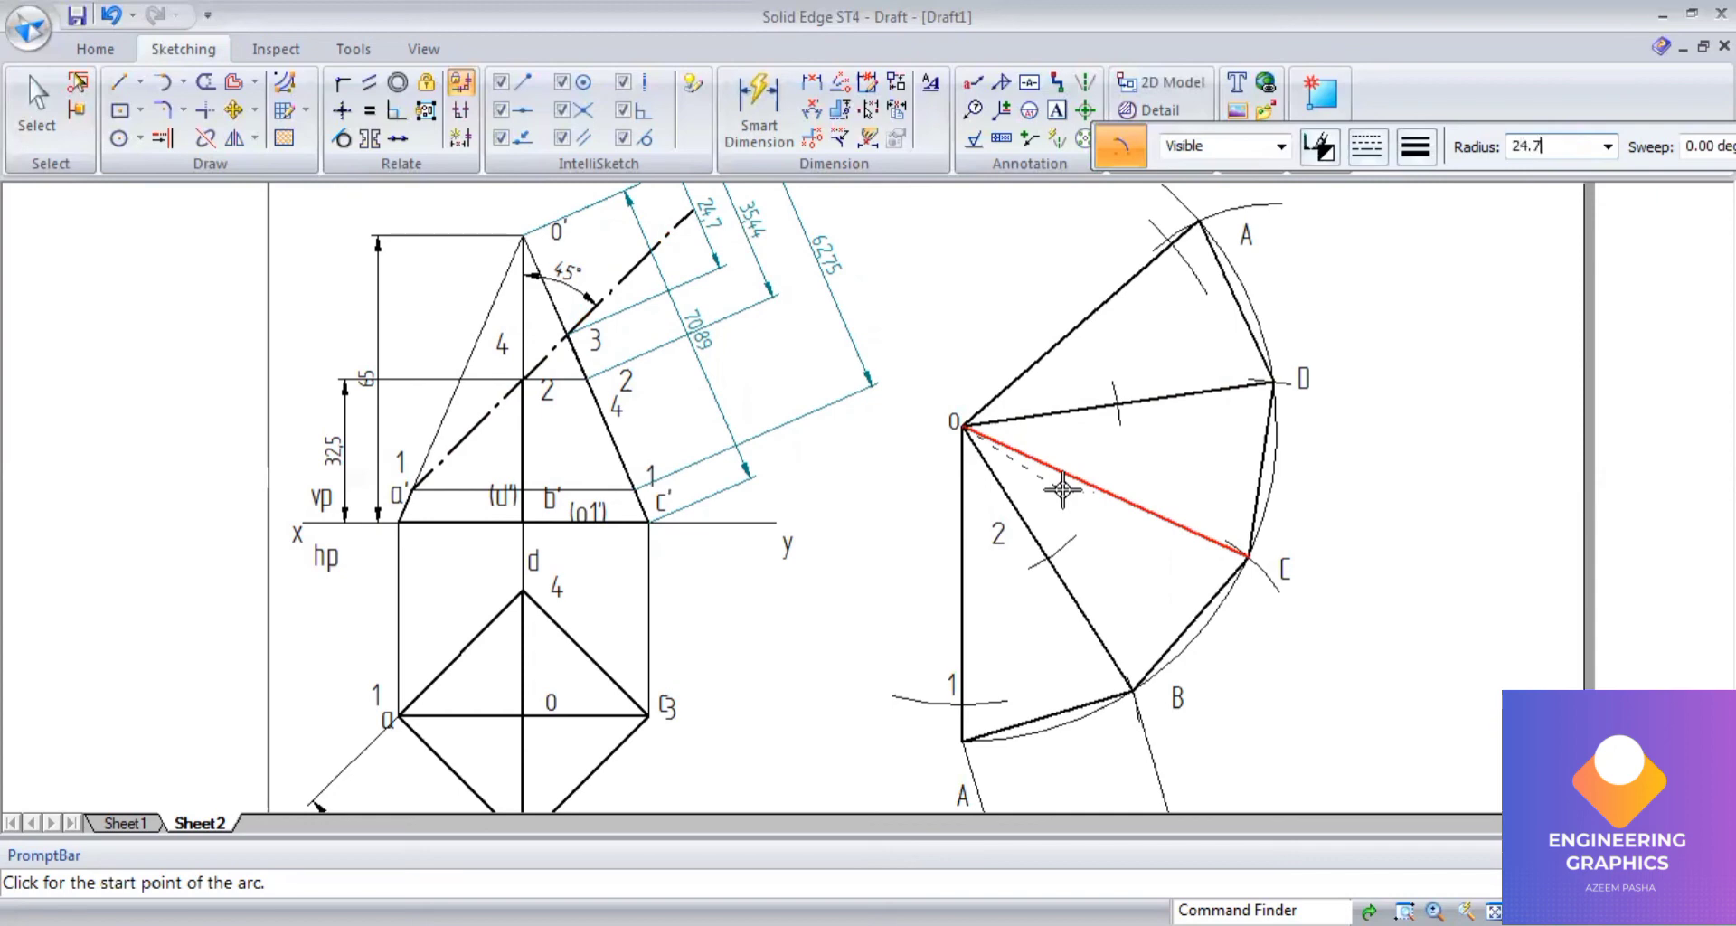
{"action": "key", "text": "Tab"}
{"action": "left_click", "coordinate": [1063, 490]}
{"action": "left_click", "coordinate": [1103, 467]}
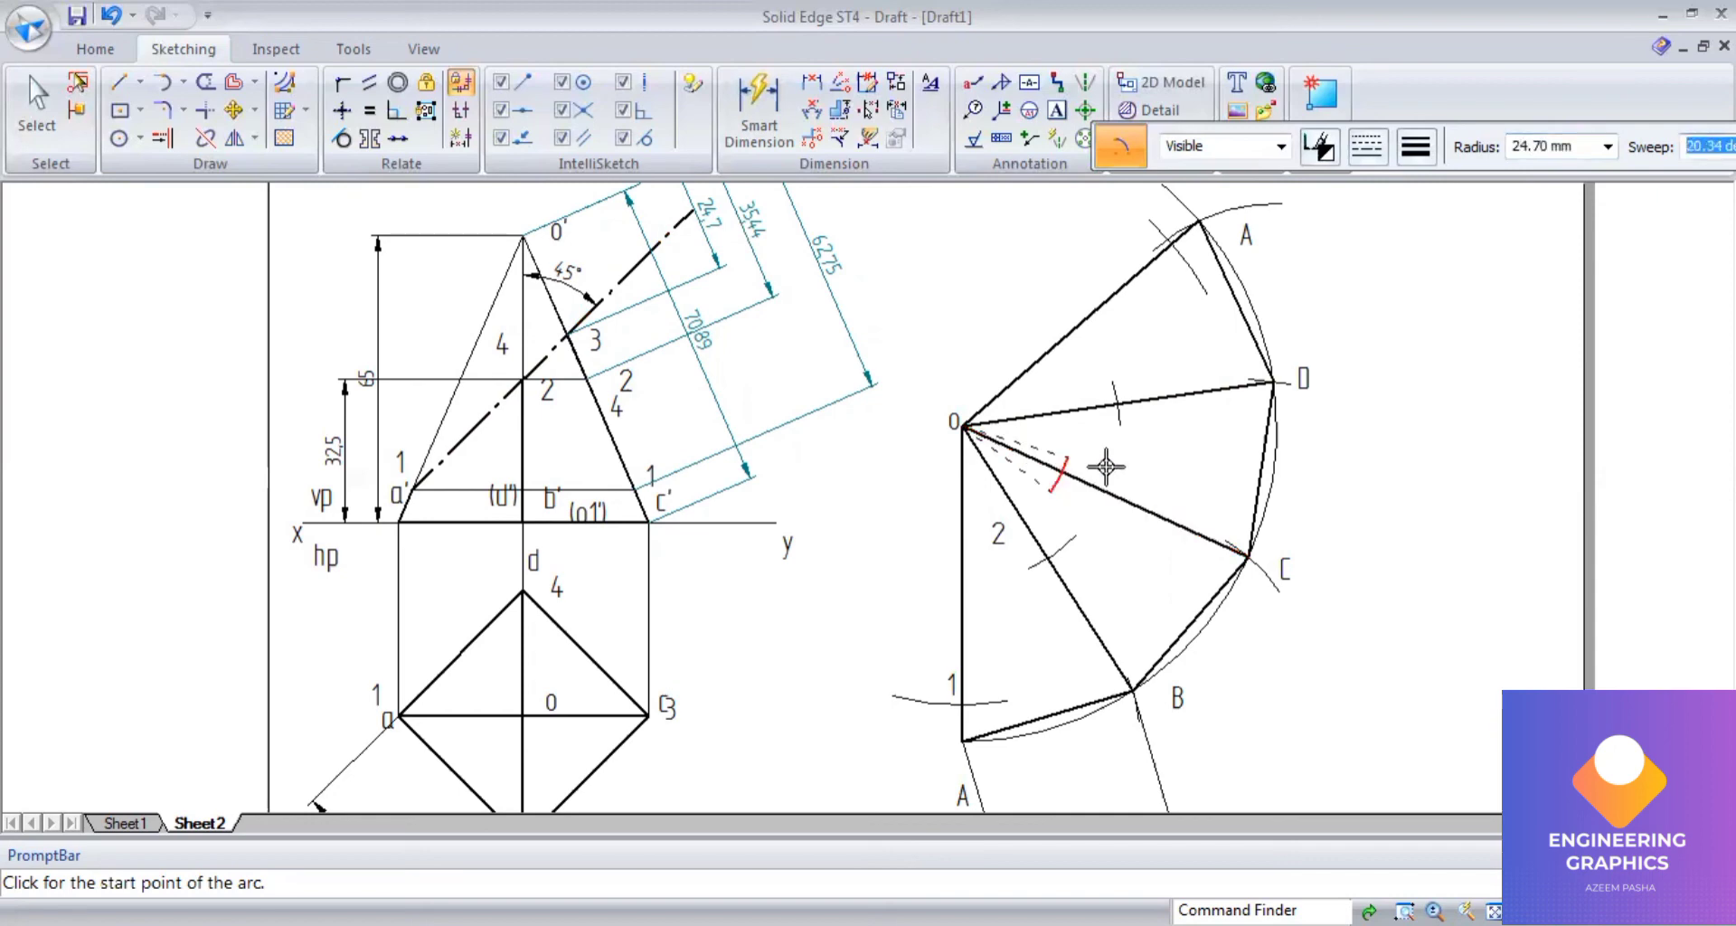
Label the arc intersections on OC, OD and the upper edge OA as 3, 4 and 1.
{"action": "left_click", "coordinate": [1056, 109]}
{"action": "left_click", "coordinate": [1078, 494]}
{"action": "type", "text": "3"}
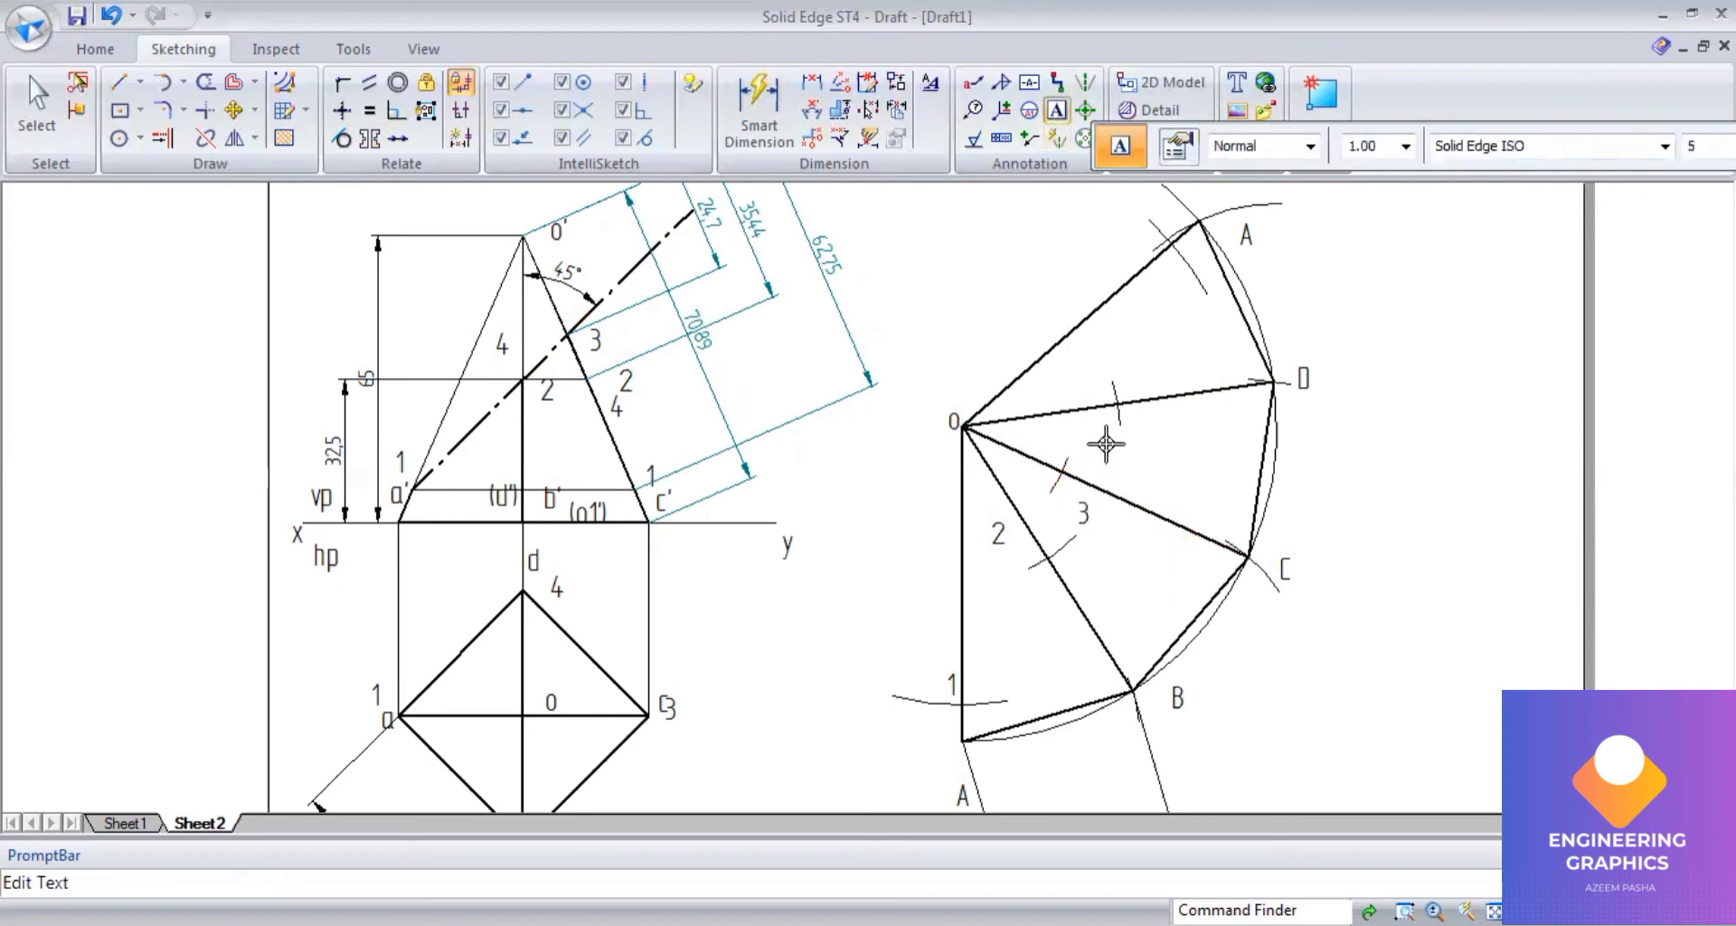
{"action": "left_click", "coordinate": [1133, 418]}
{"action": "type", "text": "4"}
{"action": "type", "text": "1"}
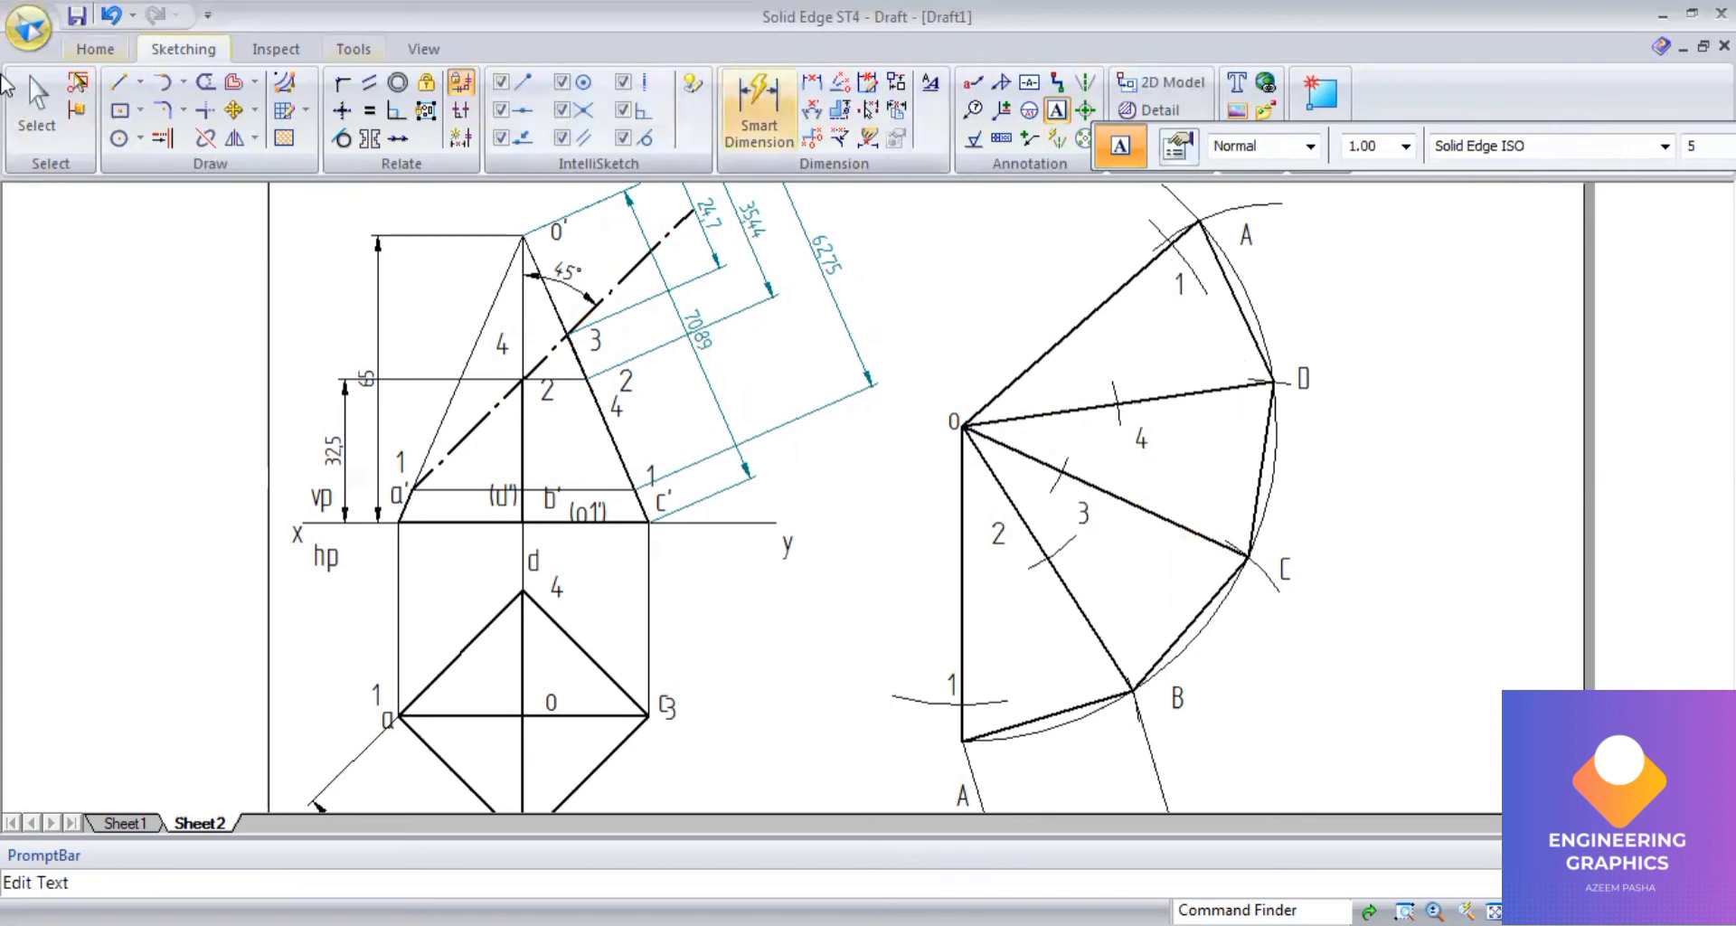
Draw a 0.50 mm wide line from point 1 on the lower edge OA to point 2 on edge OB.
{"action": "left_click", "coordinate": [118, 83]}
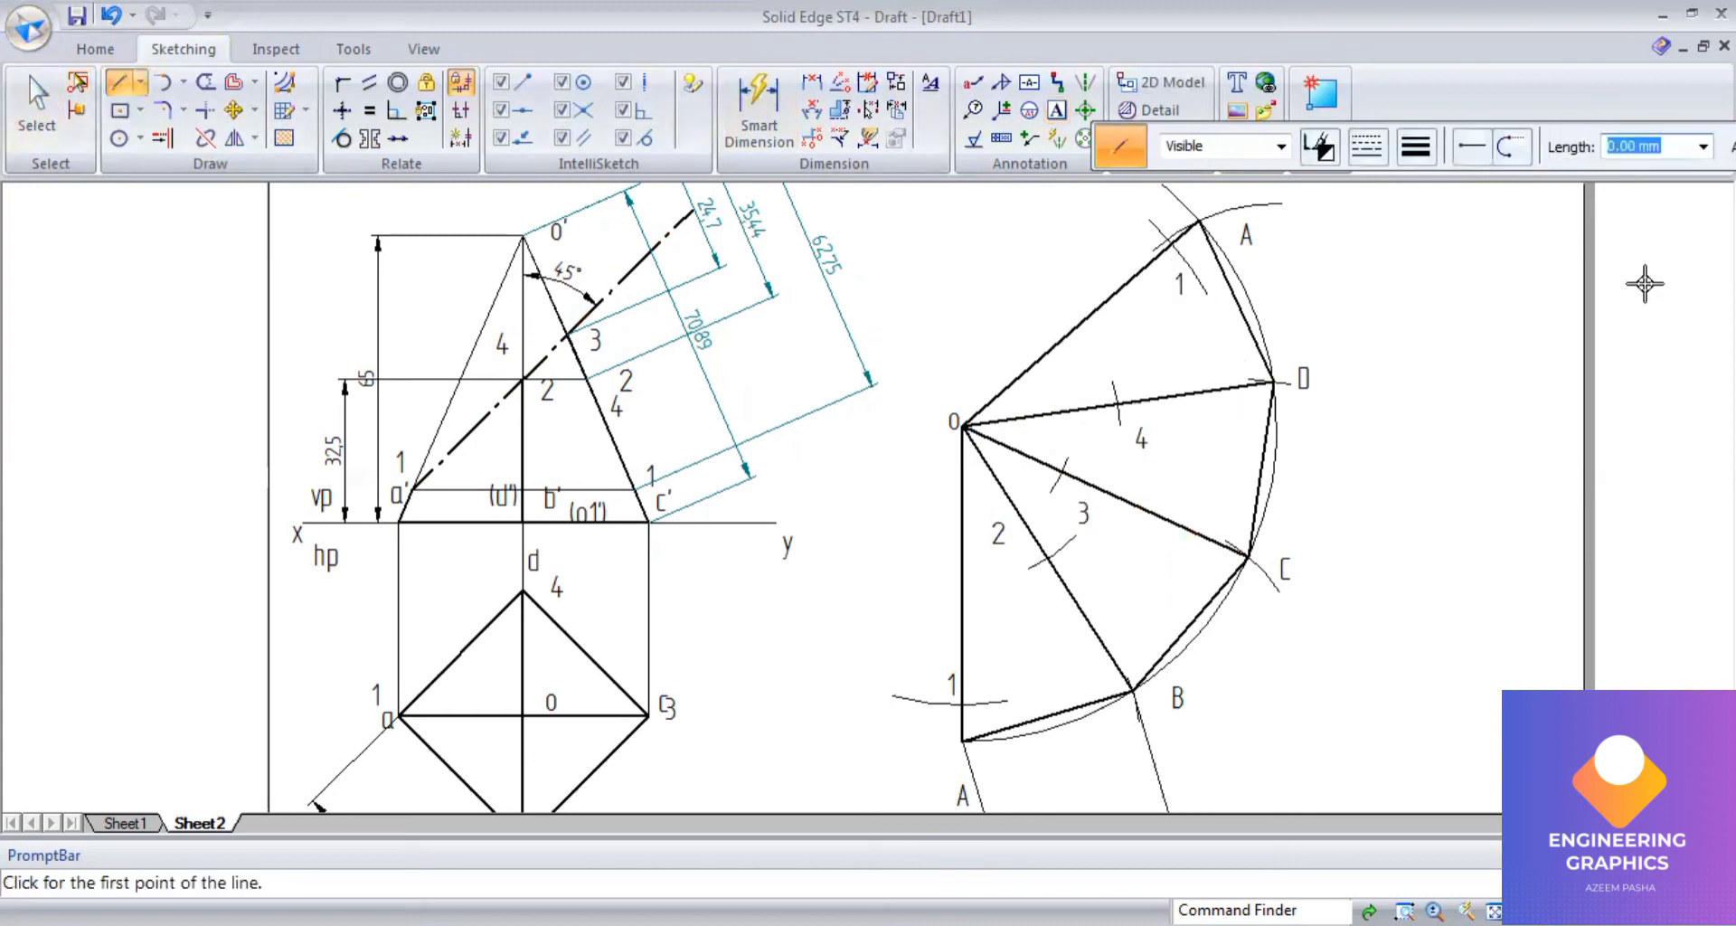
{"action": "left_click", "coordinate": [1416, 146]}
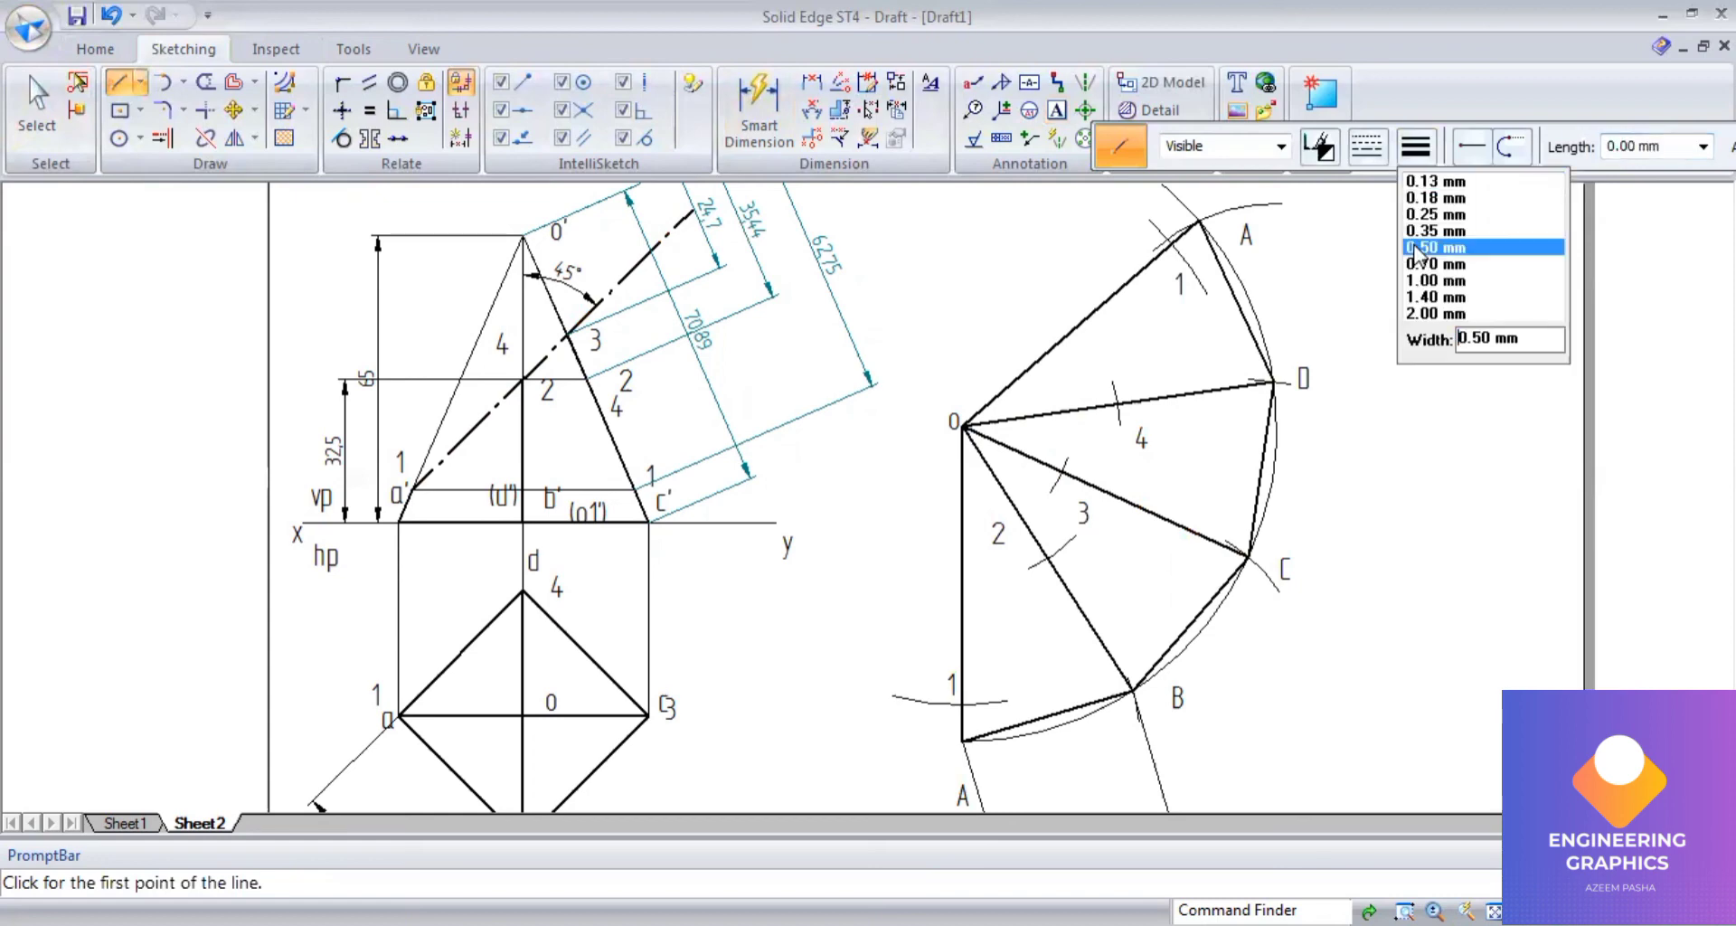
{"action": "left_click", "coordinate": [1447, 246]}
{"action": "scroll", "coordinate": [970, 715], "scroll_direction": "up", "scroll_amount": 2}
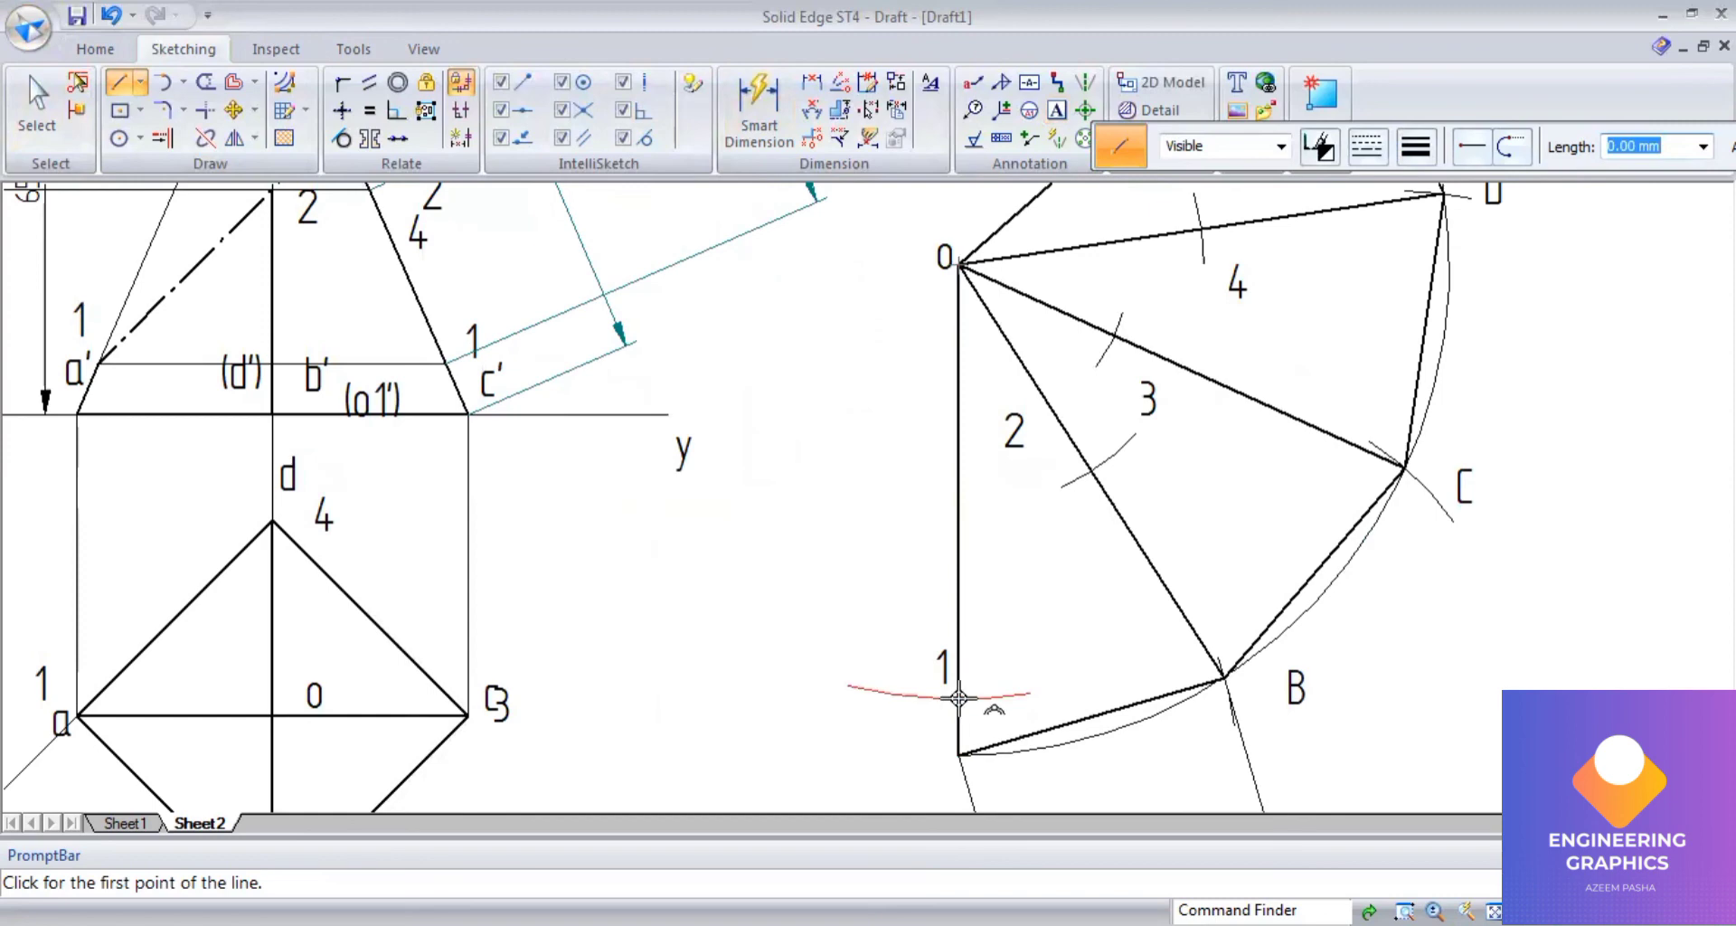
{"action": "scroll", "coordinate": [958, 698], "scroll_direction": "up", "scroll_amount": 3}
{"action": "scroll", "coordinate": [959, 695], "scroll_direction": "up", "scroll_amount": 4}
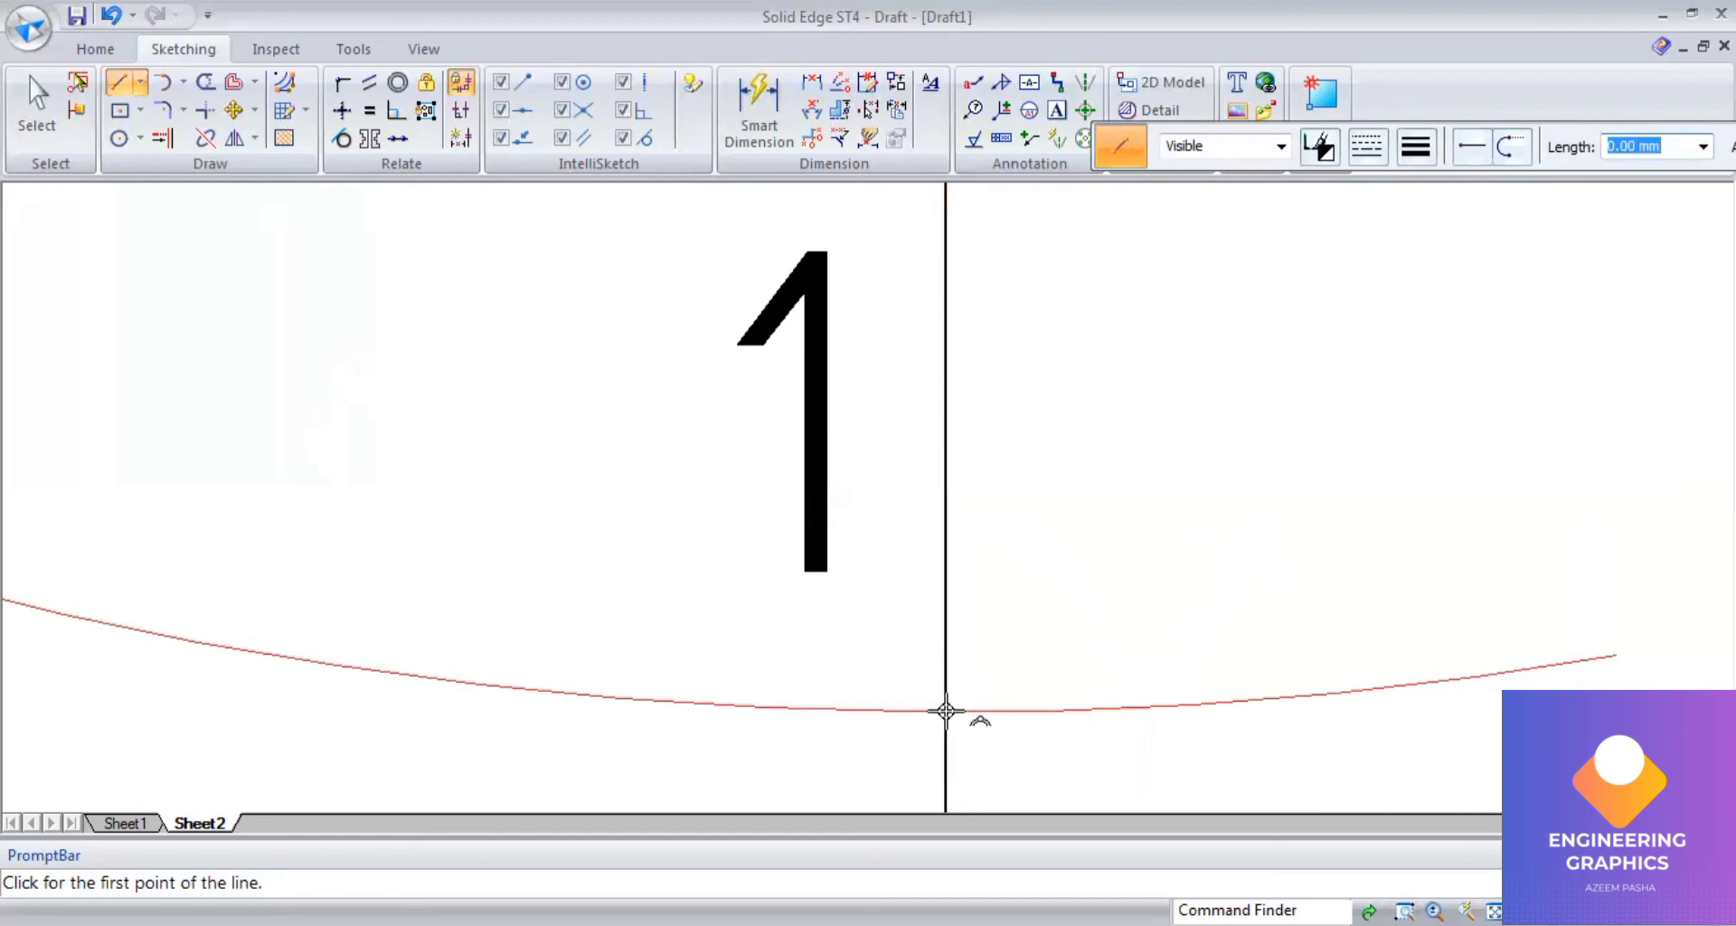
{"action": "scroll", "coordinate": [946, 712], "scroll_direction": "up", "scroll_amount": 3}
{"action": "left_click", "coordinate": [946, 714]}
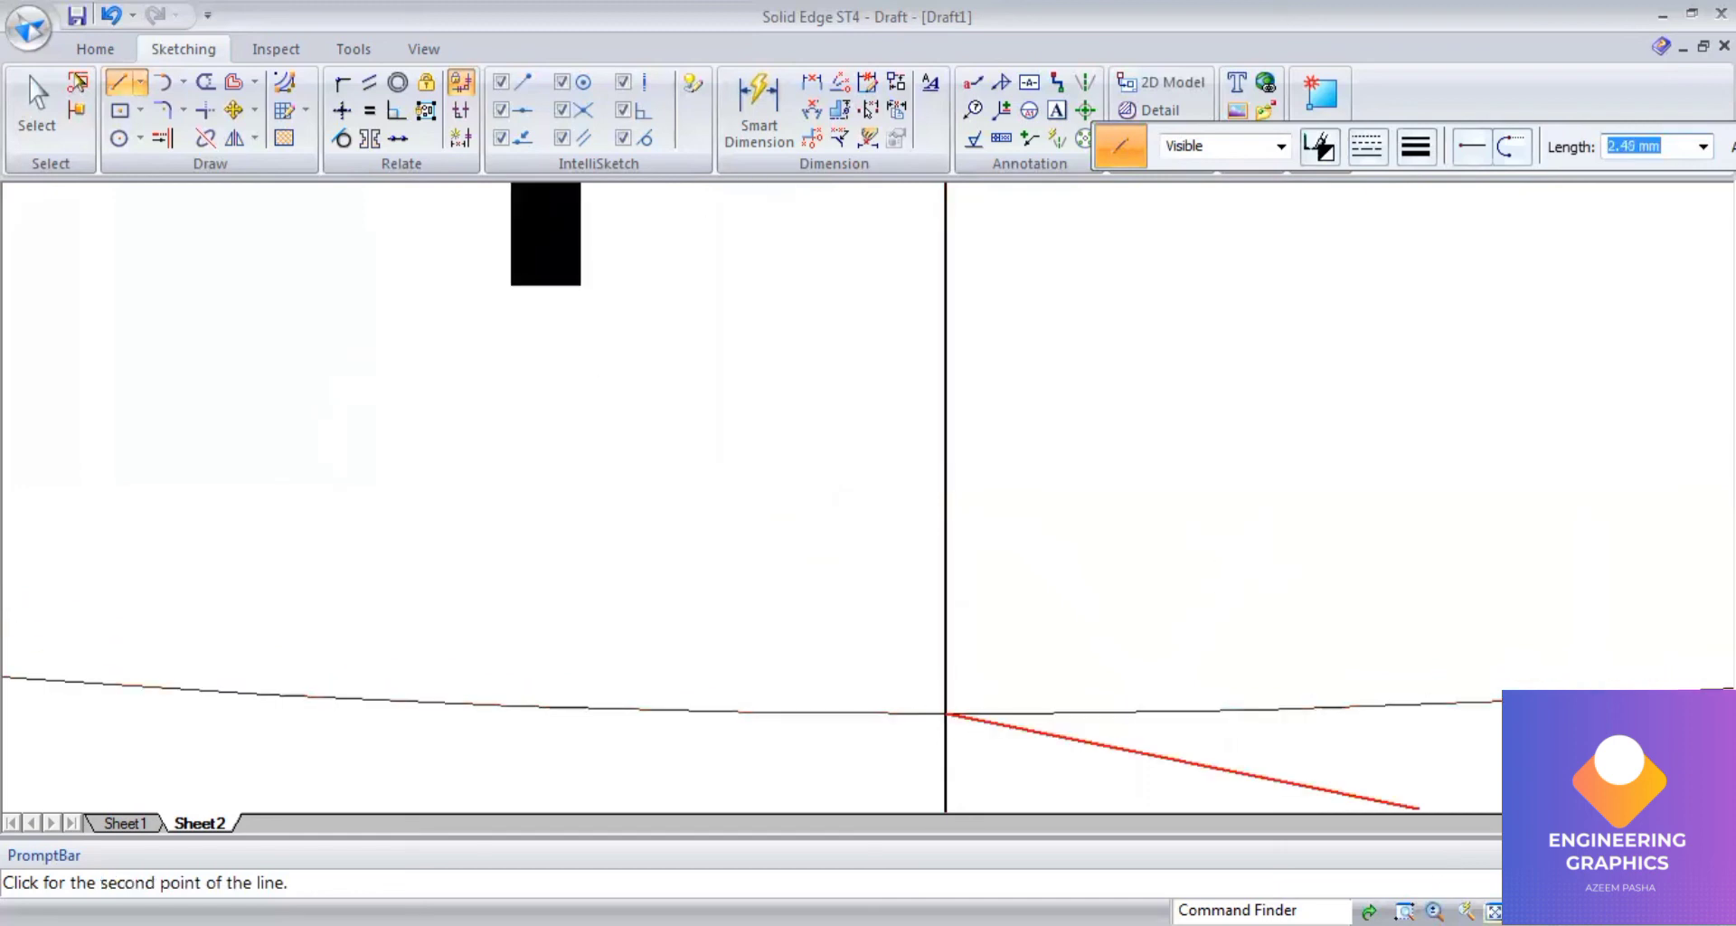
{"action": "scroll", "coordinate": [915, 515], "scroll_direction": "down", "scroll_amount": 5}
{"action": "scroll", "coordinate": [915, 516], "scroll_direction": "up", "scroll_amount": 4}
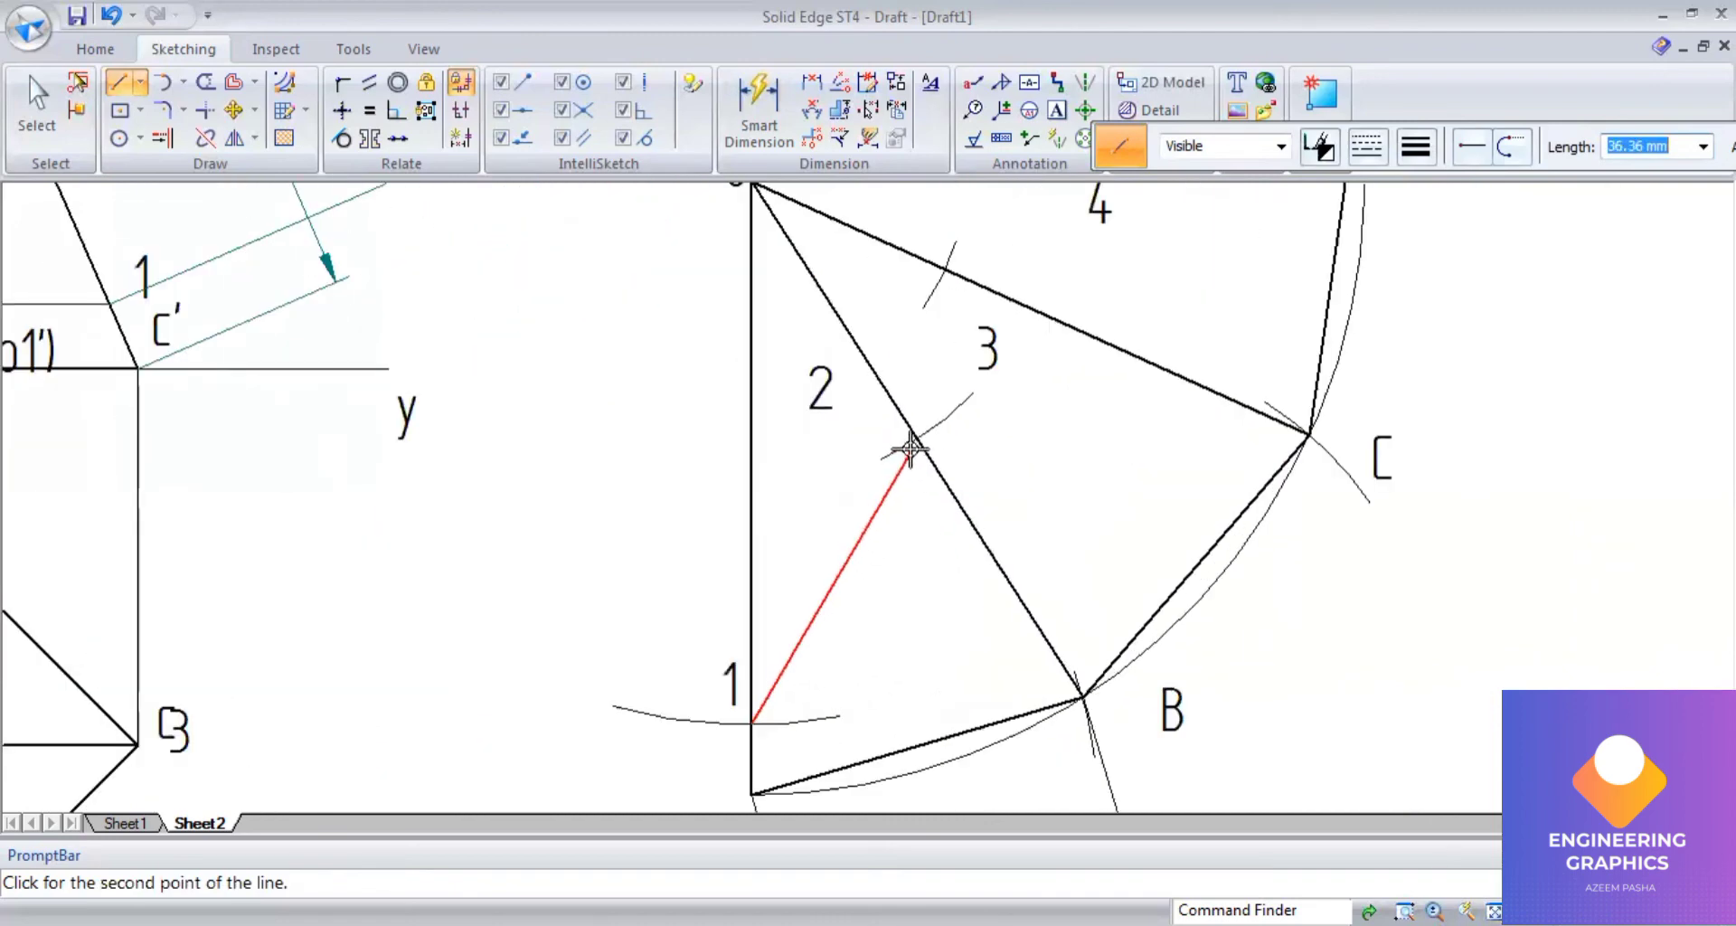
{"action": "scroll", "coordinate": [914, 443], "scroll_direction": "up", "scroll_amount": 3}
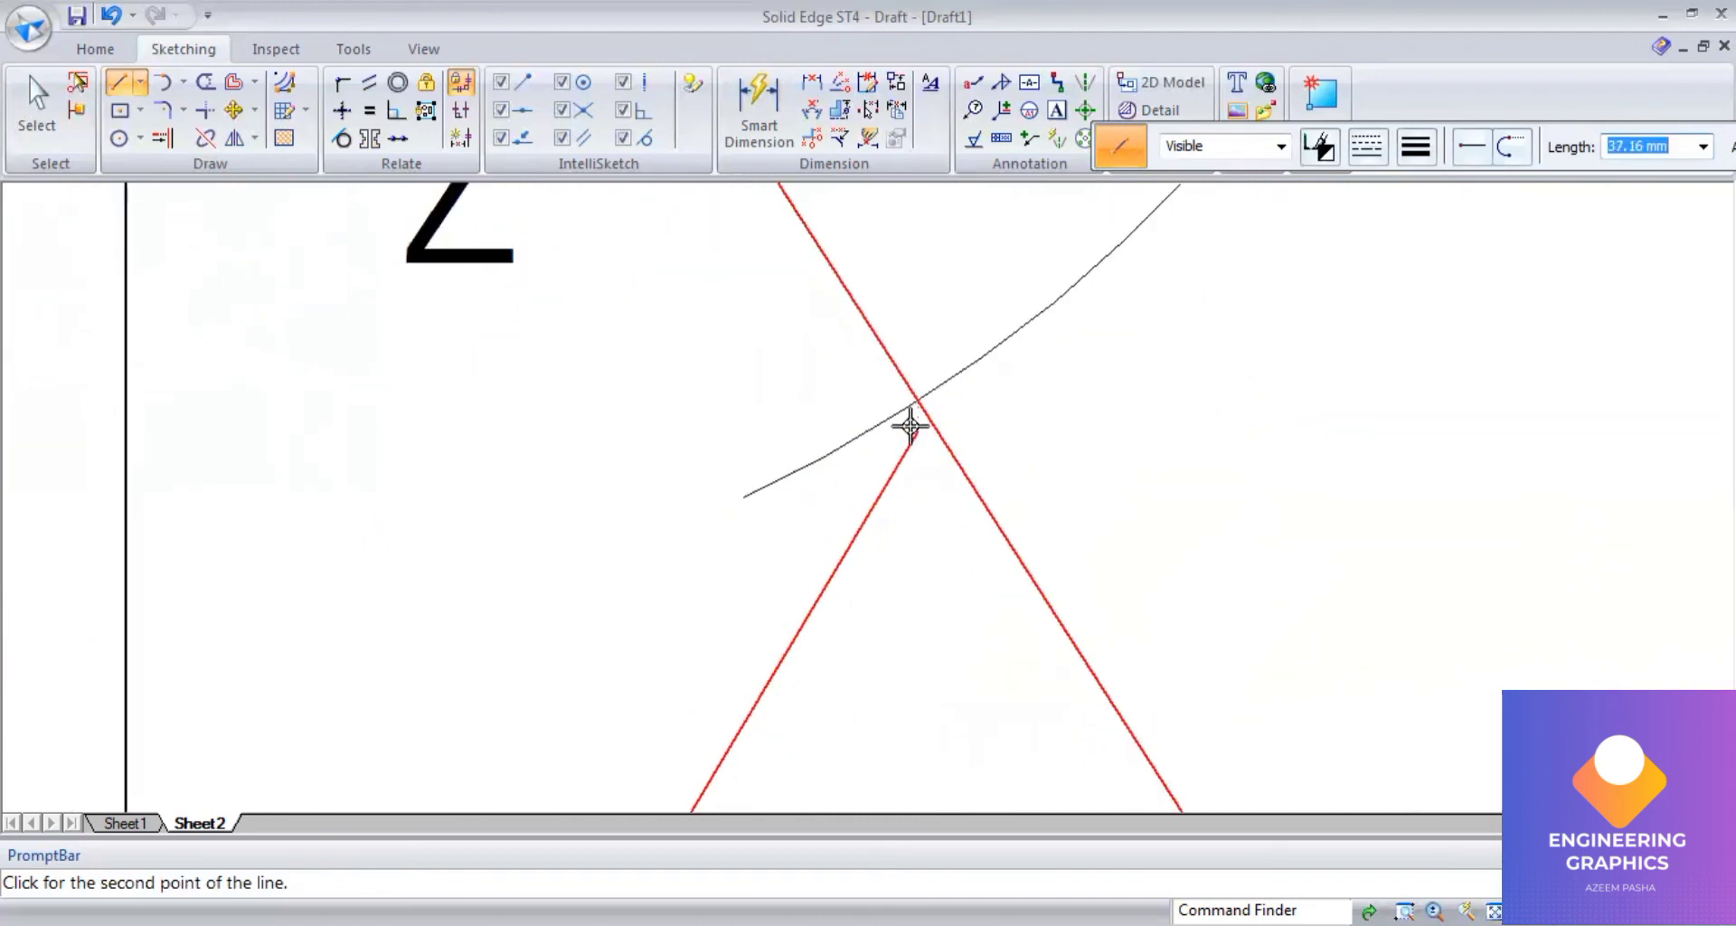
{"action": "scroll", "coordinate": [920, 392], "scroll_direction": "up", "scroll_amount": 4}
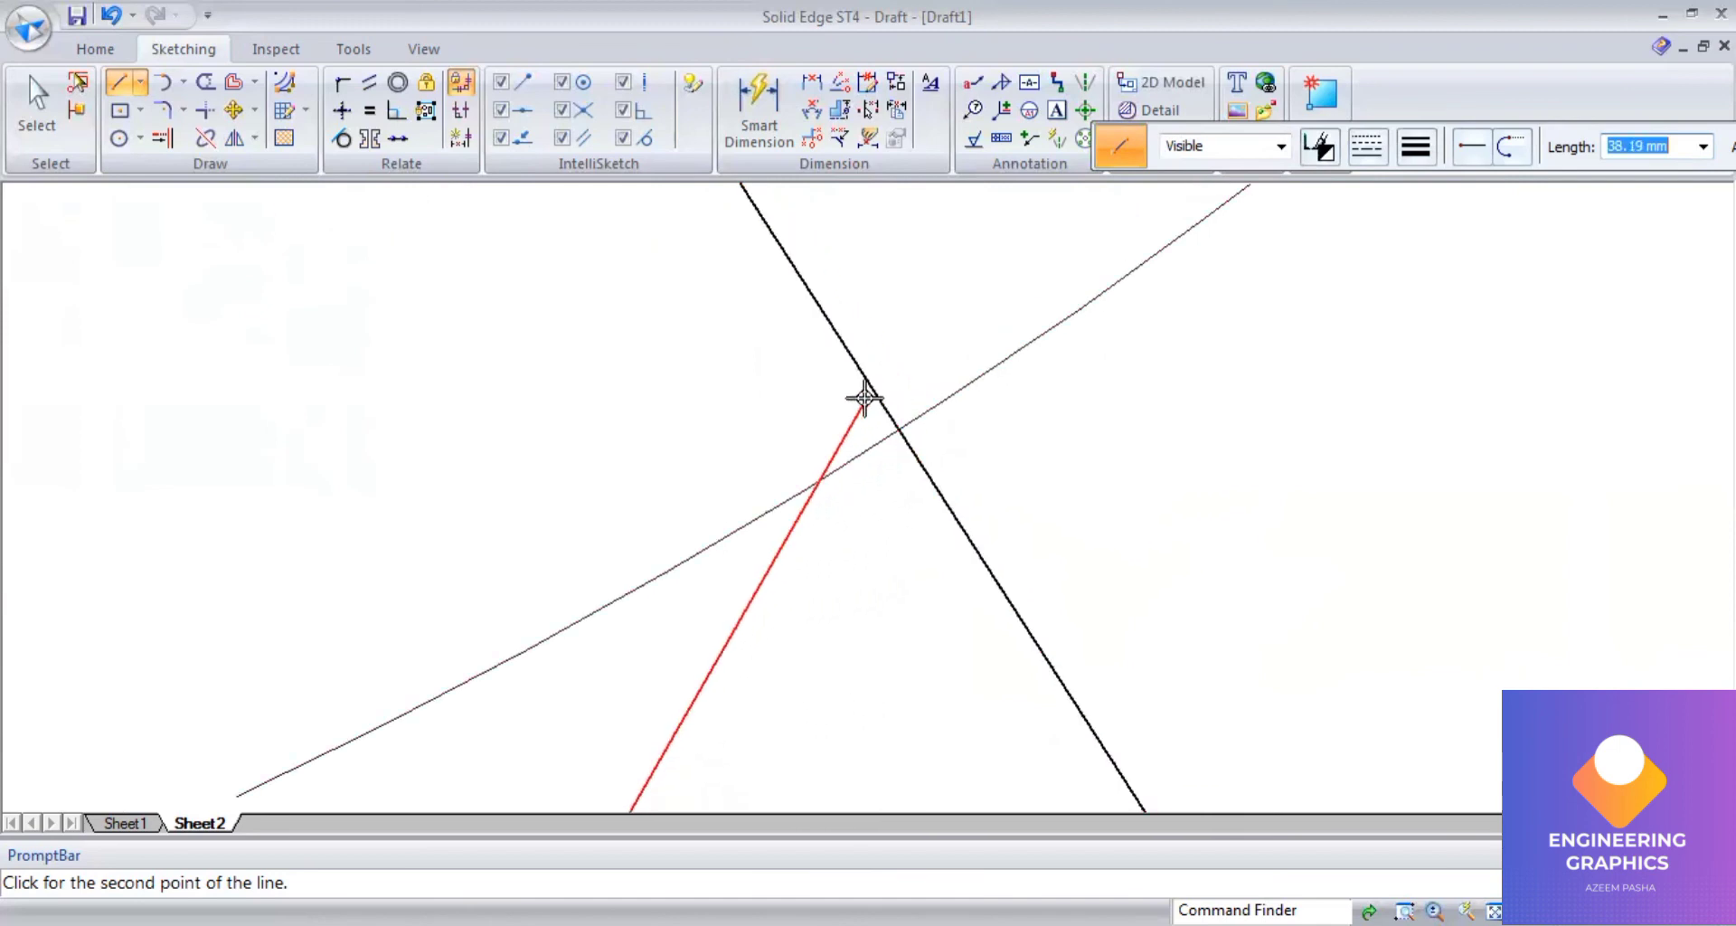
{"action": "scroll", "coordinate": [887, 407], "scroll_direction": "up", "scroll_amount": 4}
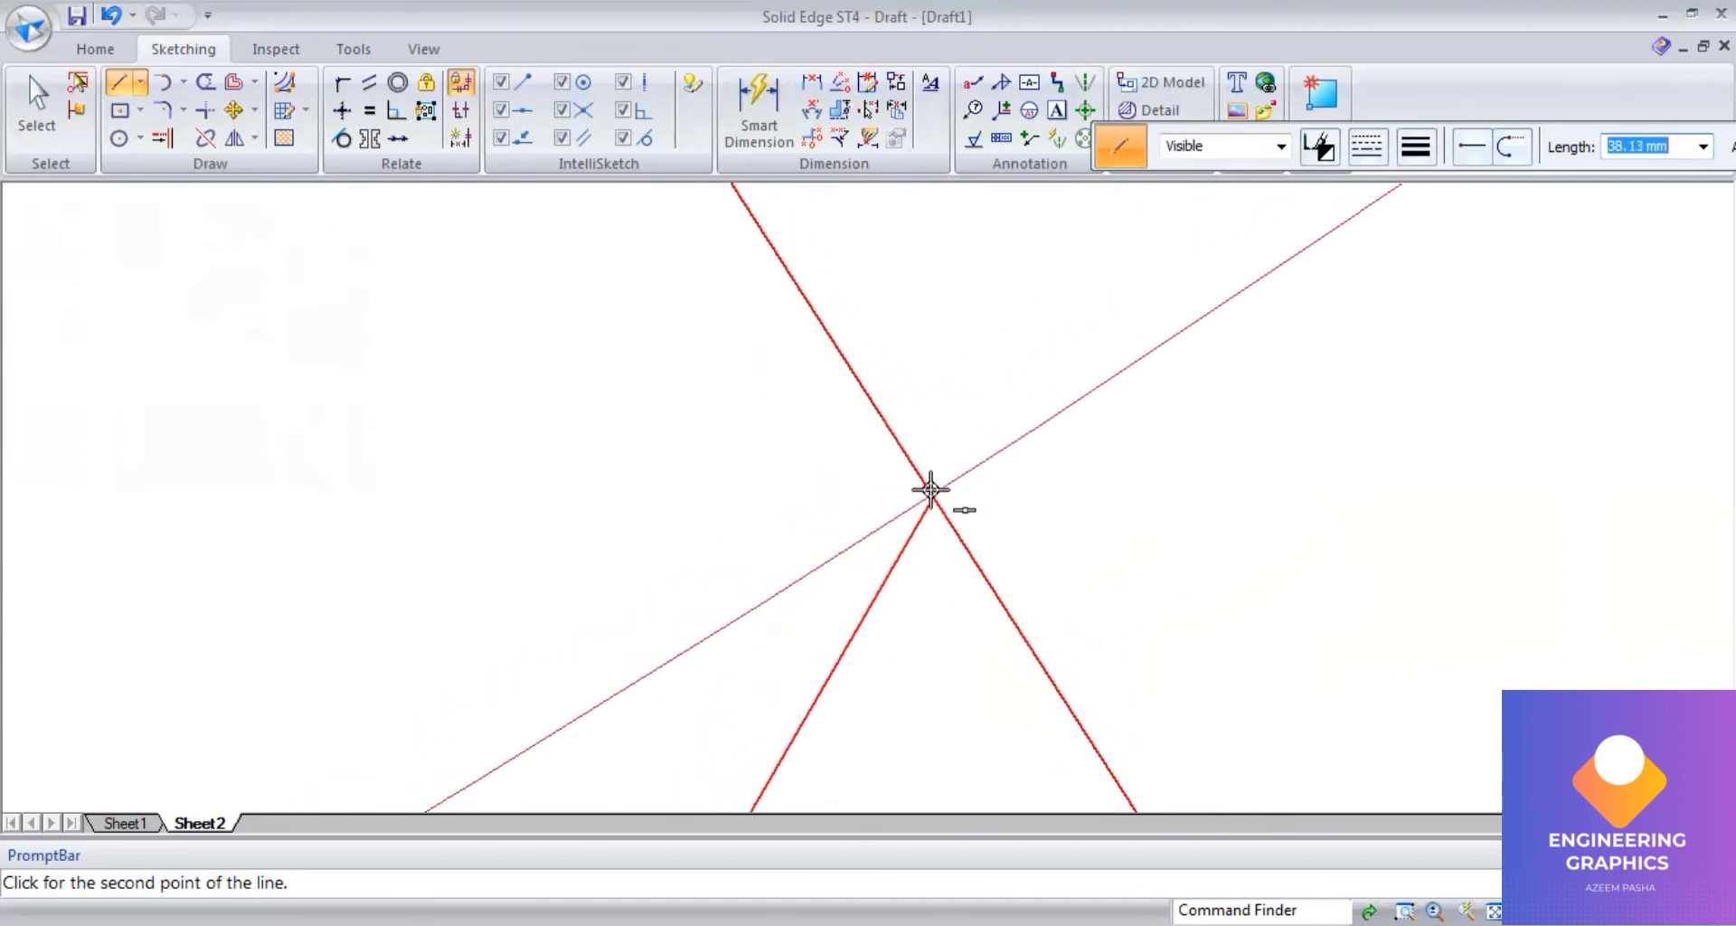
{"action": "left_click", "coordinate": [973, 495]}
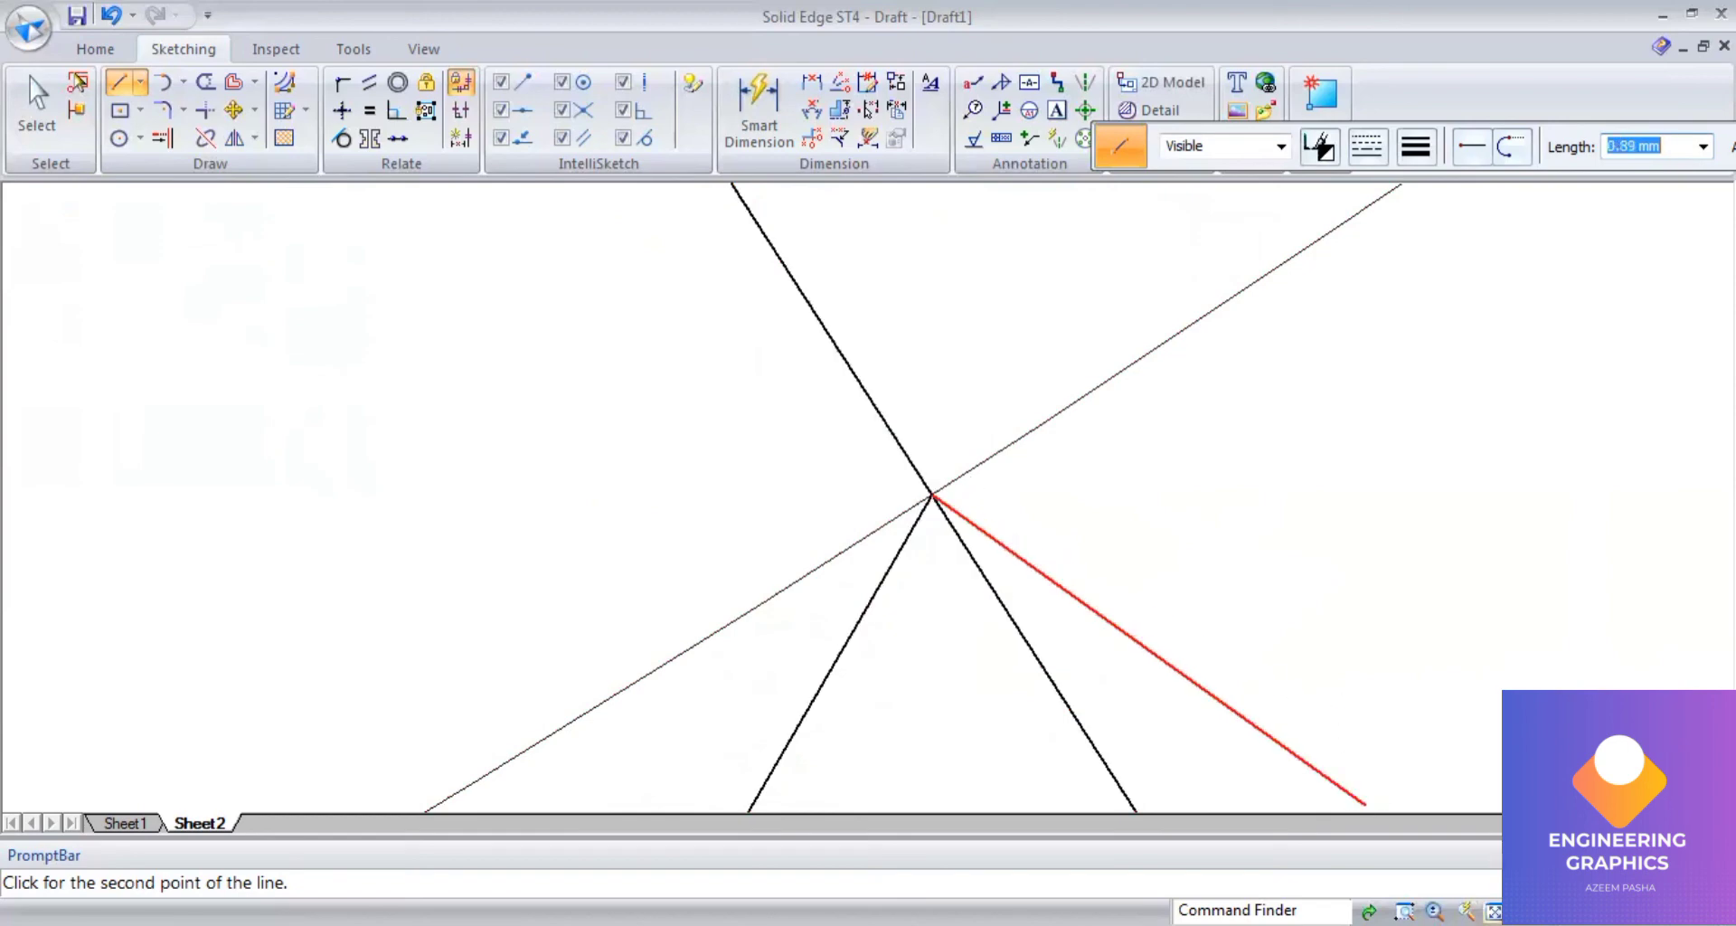
Continue the cut line of the development from point 2 to point 3 on OC and on to point 4 on OD.
{"action": "scroll", "coordinate": [931, 426], "scroll_direction": "down", "scroll_amount": 3}
{"action": "scroll", "coordinate": [996, 445], "scroll_direction": "up", "scroll_amount": 6}
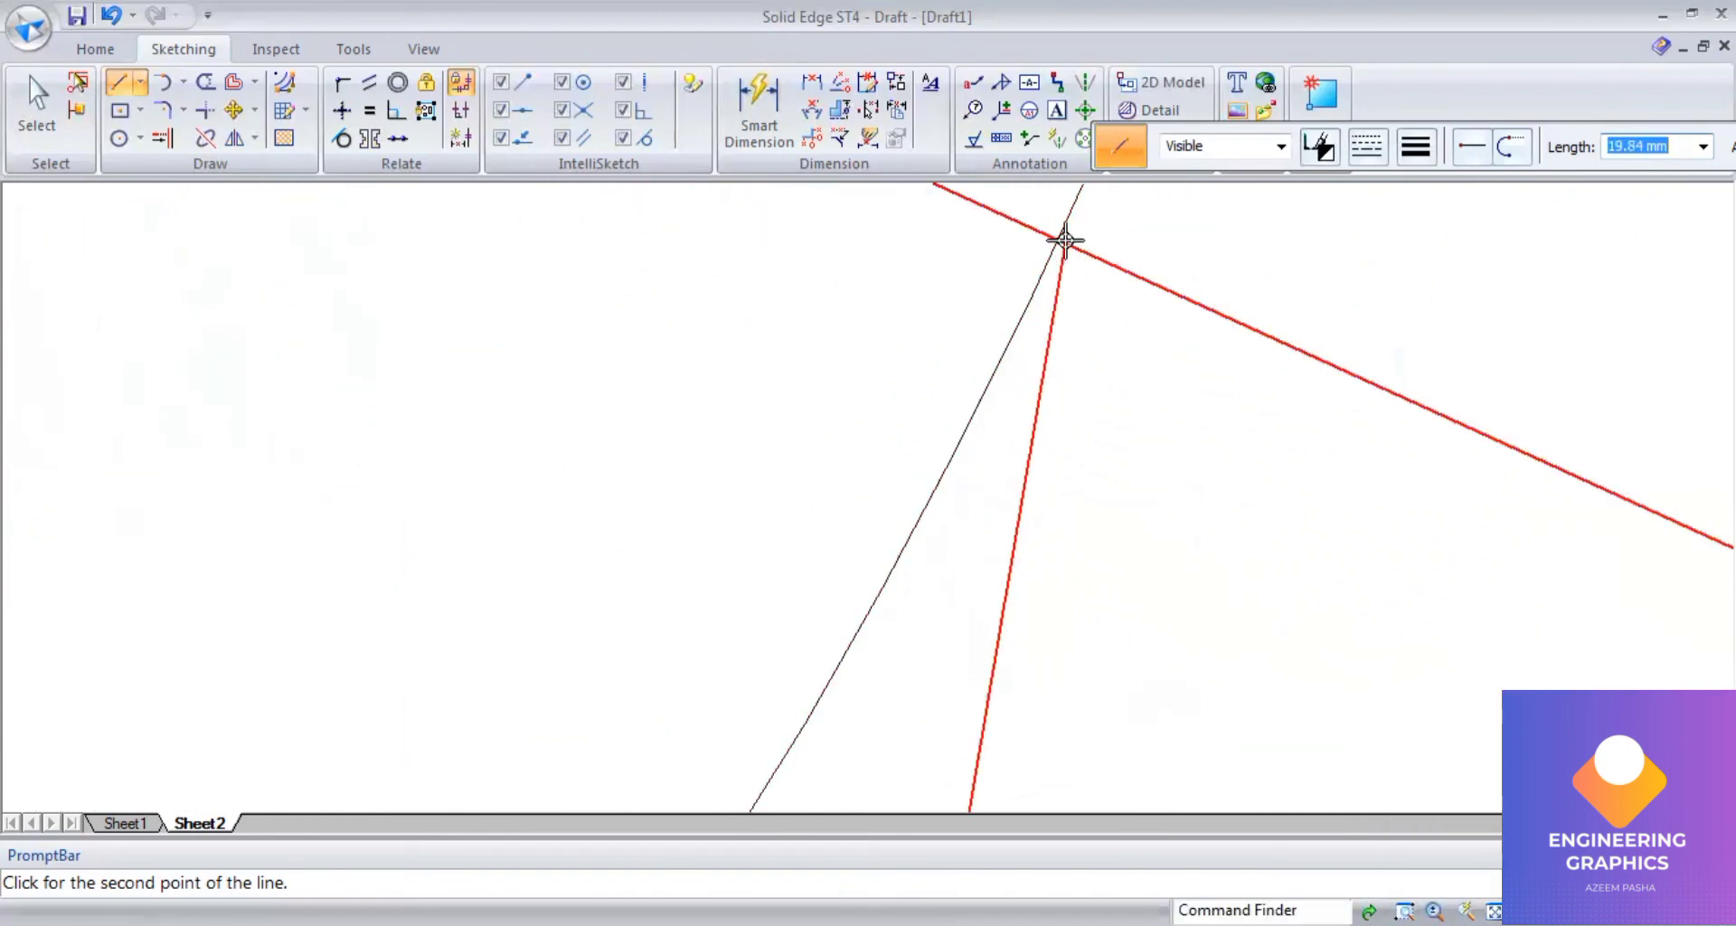
{"action": "left_click", "coordinate": [1061, 240]}
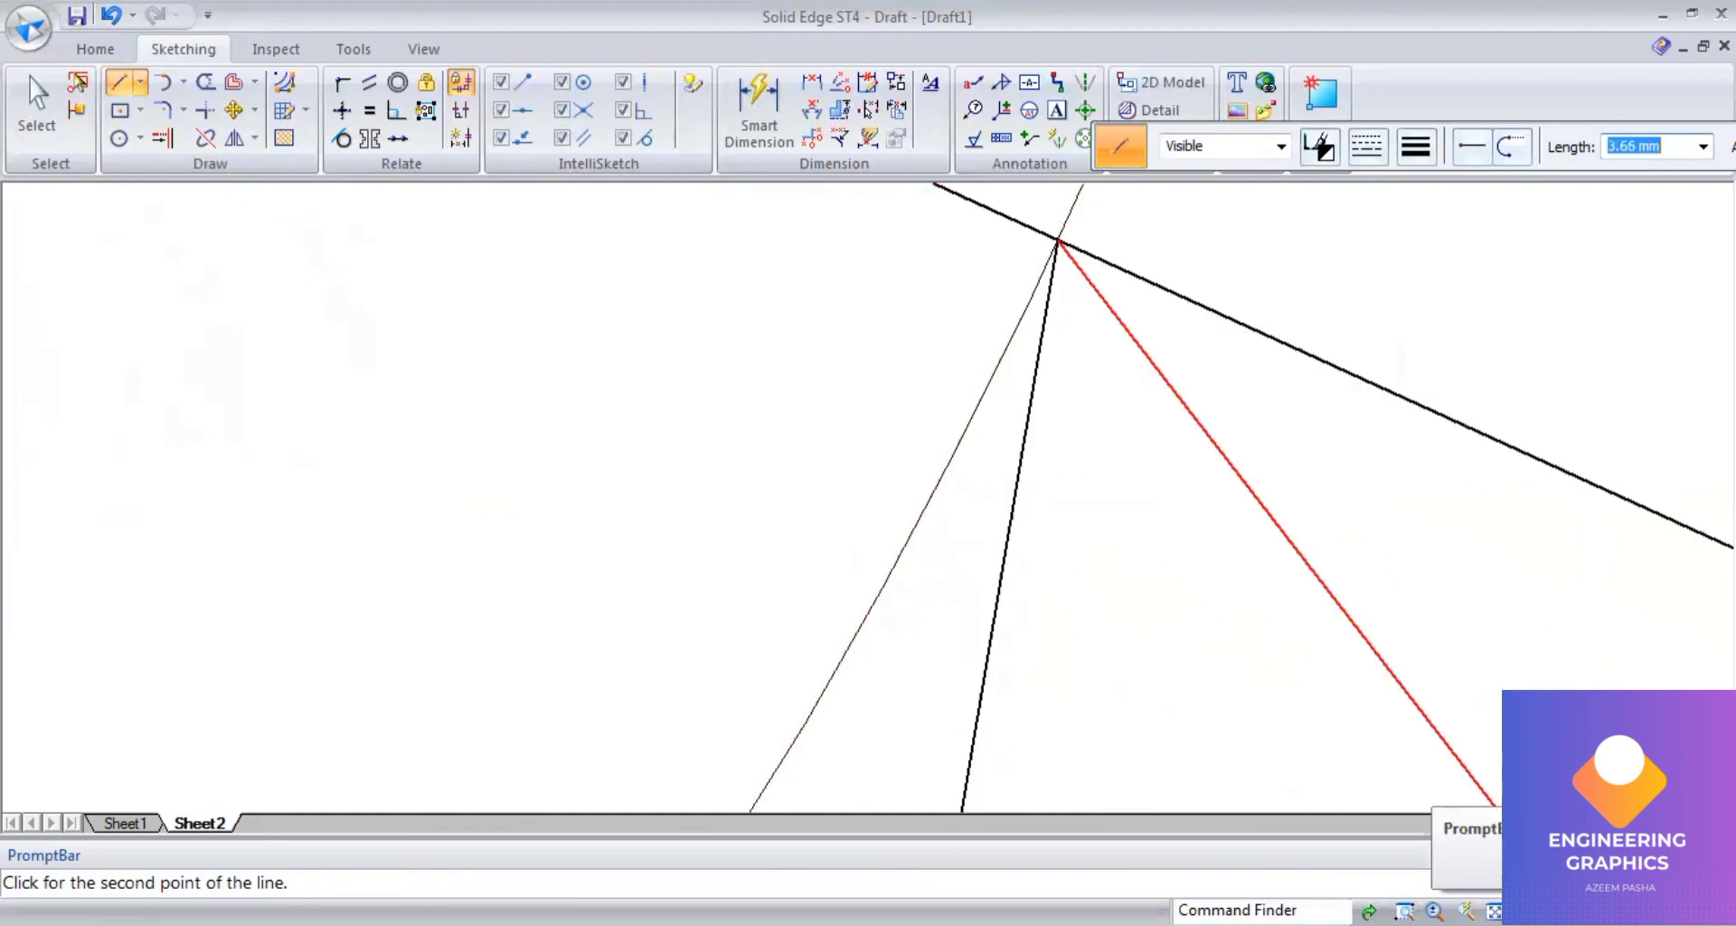
{"action": "scroll", "coordinate": [1017, 500], "scroll_direction": "down", "scroll_amount": 3}
{"action": "scroll", "coordinate": [961, 392], "scroll_direction": "up", "scroll_amount": 6}
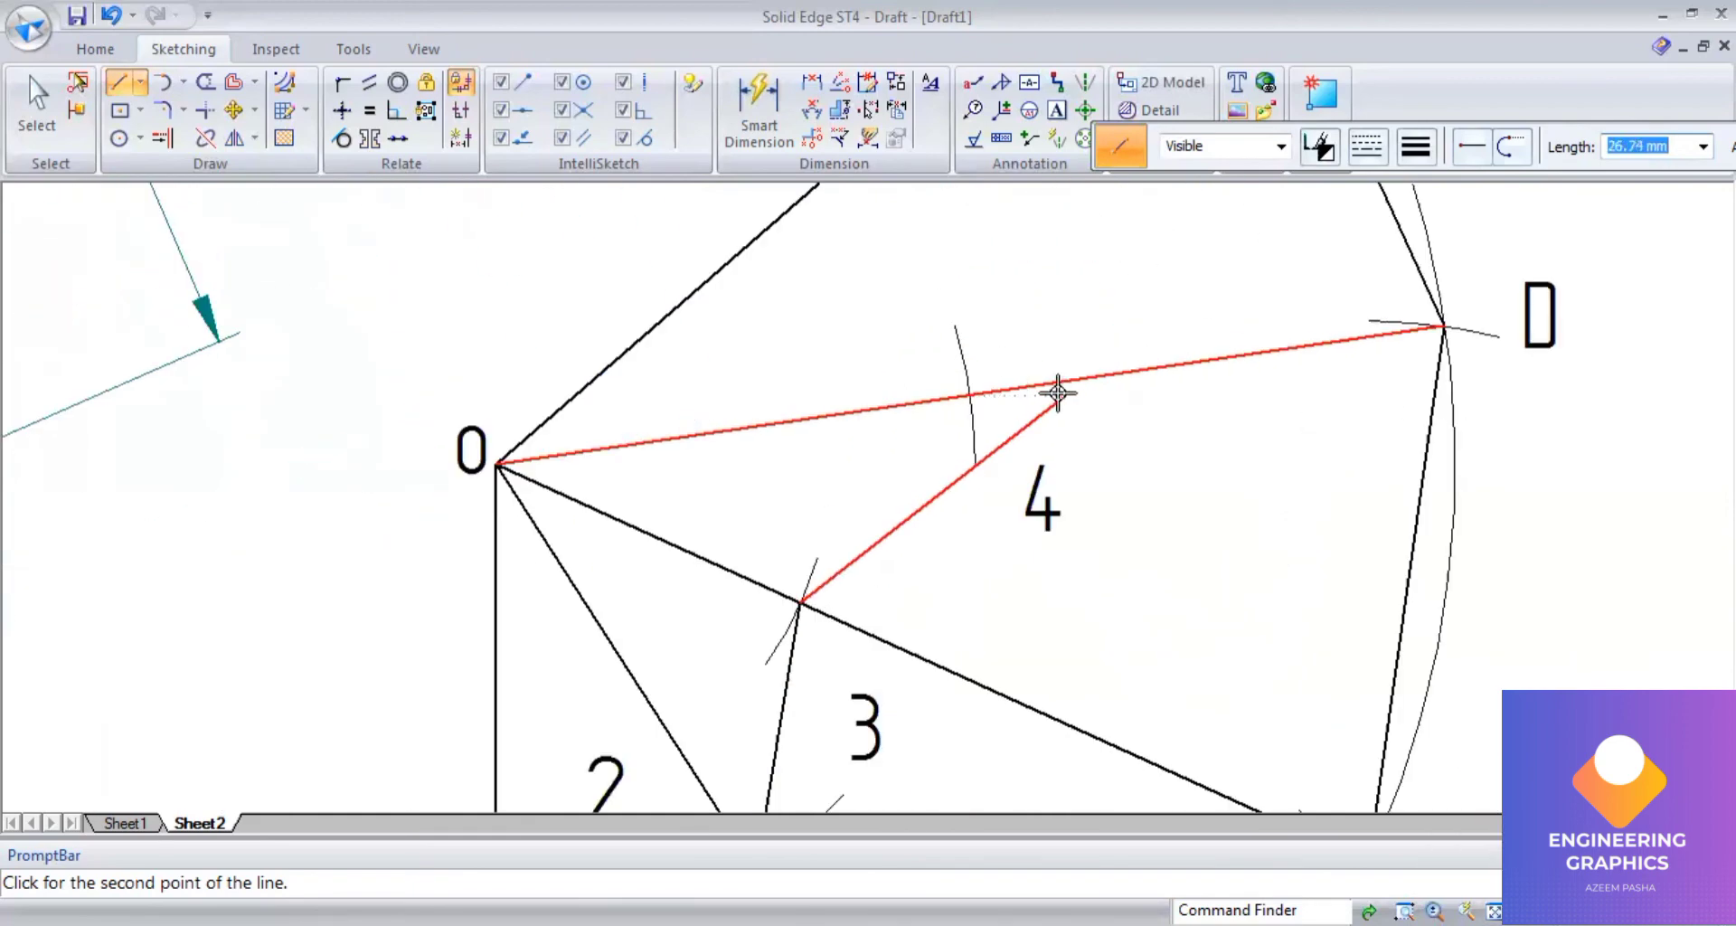
{"action": "scroll", "coordinate": [936, 398], "scroll_direction": "up", "scroll_amount": 4}
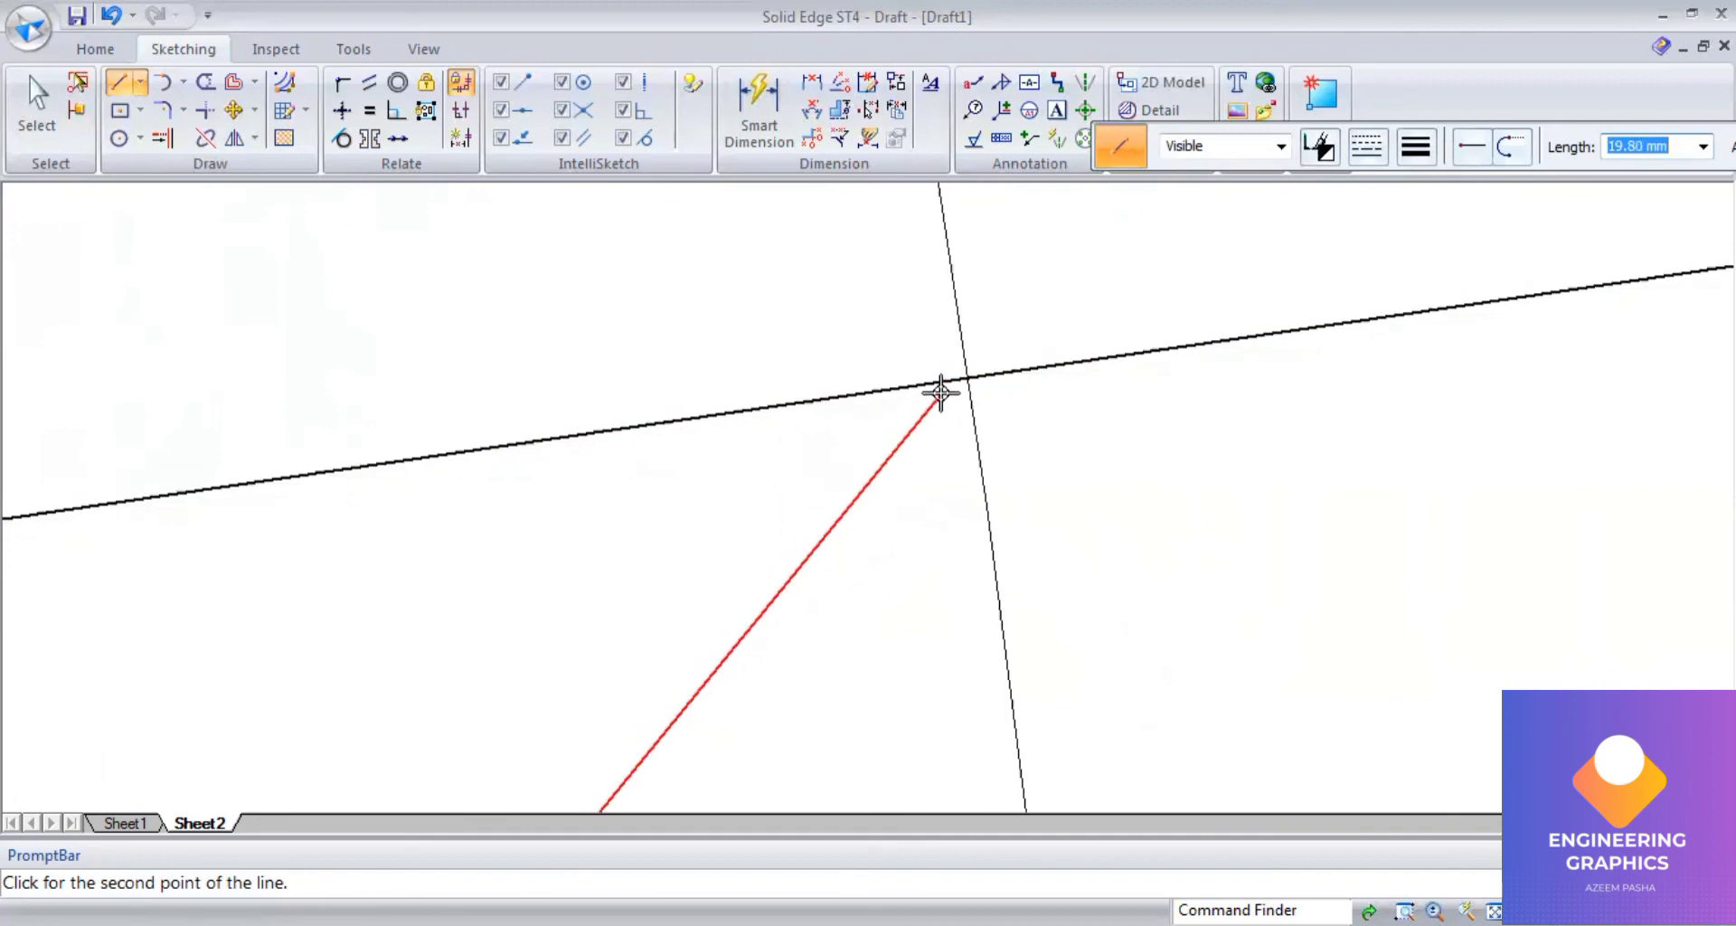
{"action": "scroll", "coordinate": [973, 373], "scroll_direction": "up", "scroll_amount": 3}
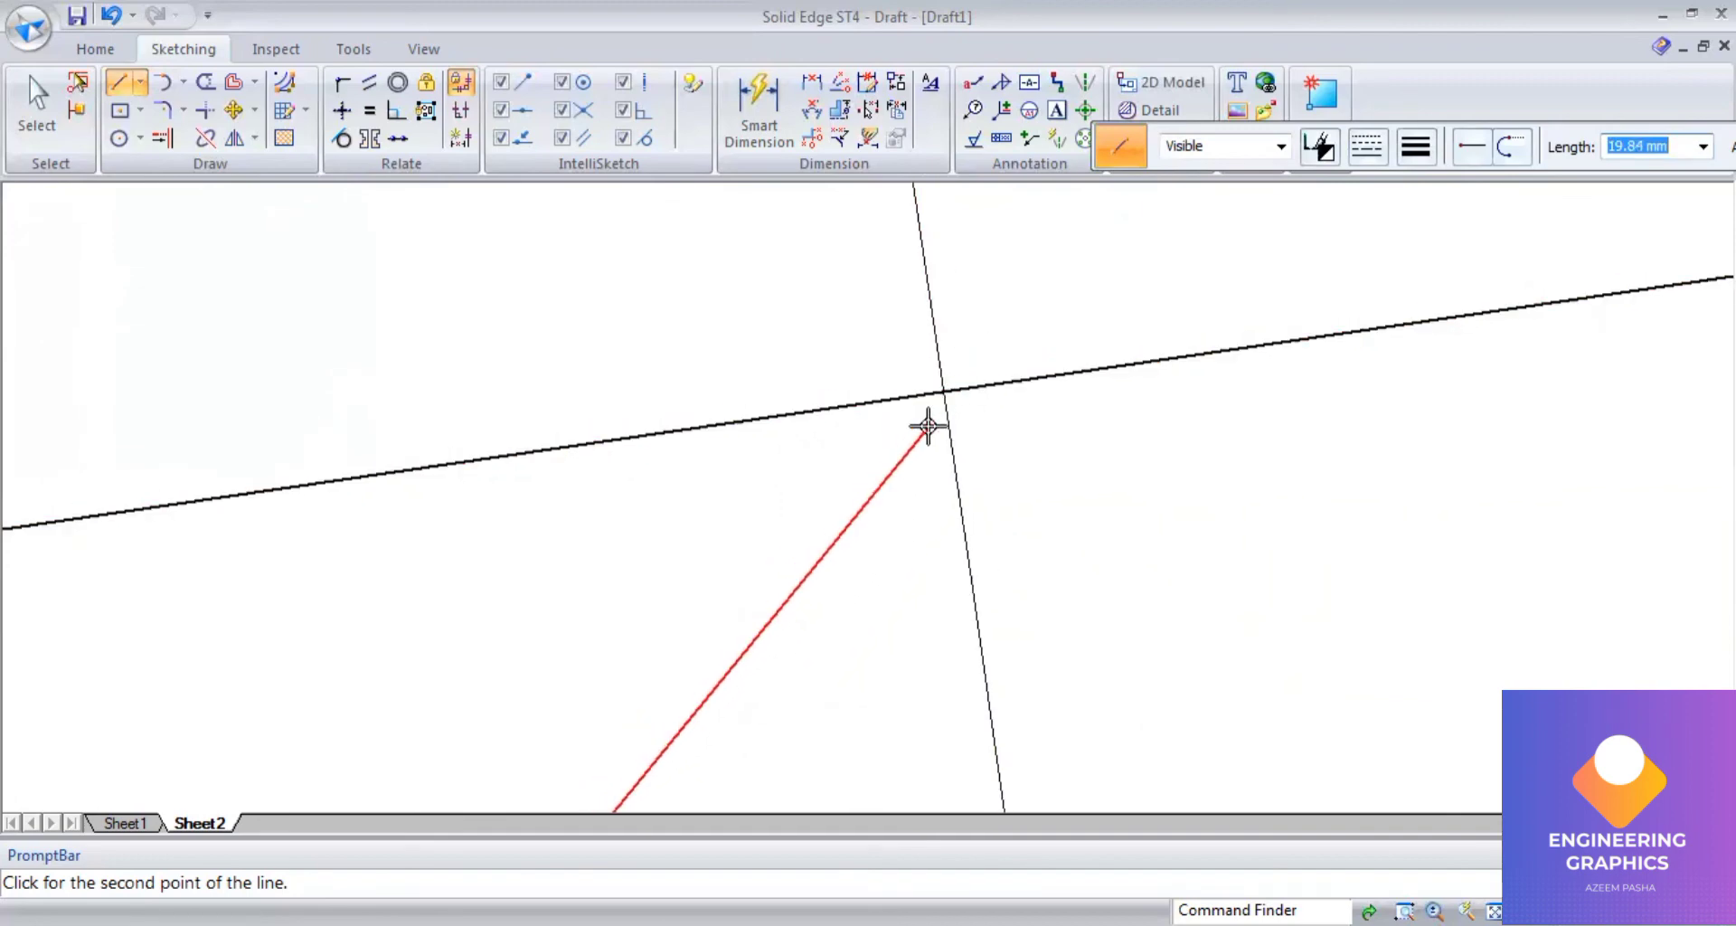
{"action": "left_click", "coordinate": [943, 391]}
Try to join point 4 on OD to point 1 on the upper edge OA, and undo that line.
{"action": "scroll", "coordinate": [1040, 362], "scroll_direction": "down", "scroll_amount": 5}
{"action": "scroll", "coordinate": [995, 226], "scroll_direction": "up", "scroll_amount": 6}
{"action": "scroll", "coordinate": [981, 239], "scroll_direction": "up", "scroll_amount": 5}
{"action": "scroll", "coordinate": [824, 583], "scroll_direction": "up", "scroll_amount": 4}
{"action": "scroll", "coordinate": [817, 651], "scroll_direction": "up", "scroll_amount": 3}
{"action": "scroll", "coordinate": [829, 558], "scroll_direction": "up", "scroll_amount": 3}
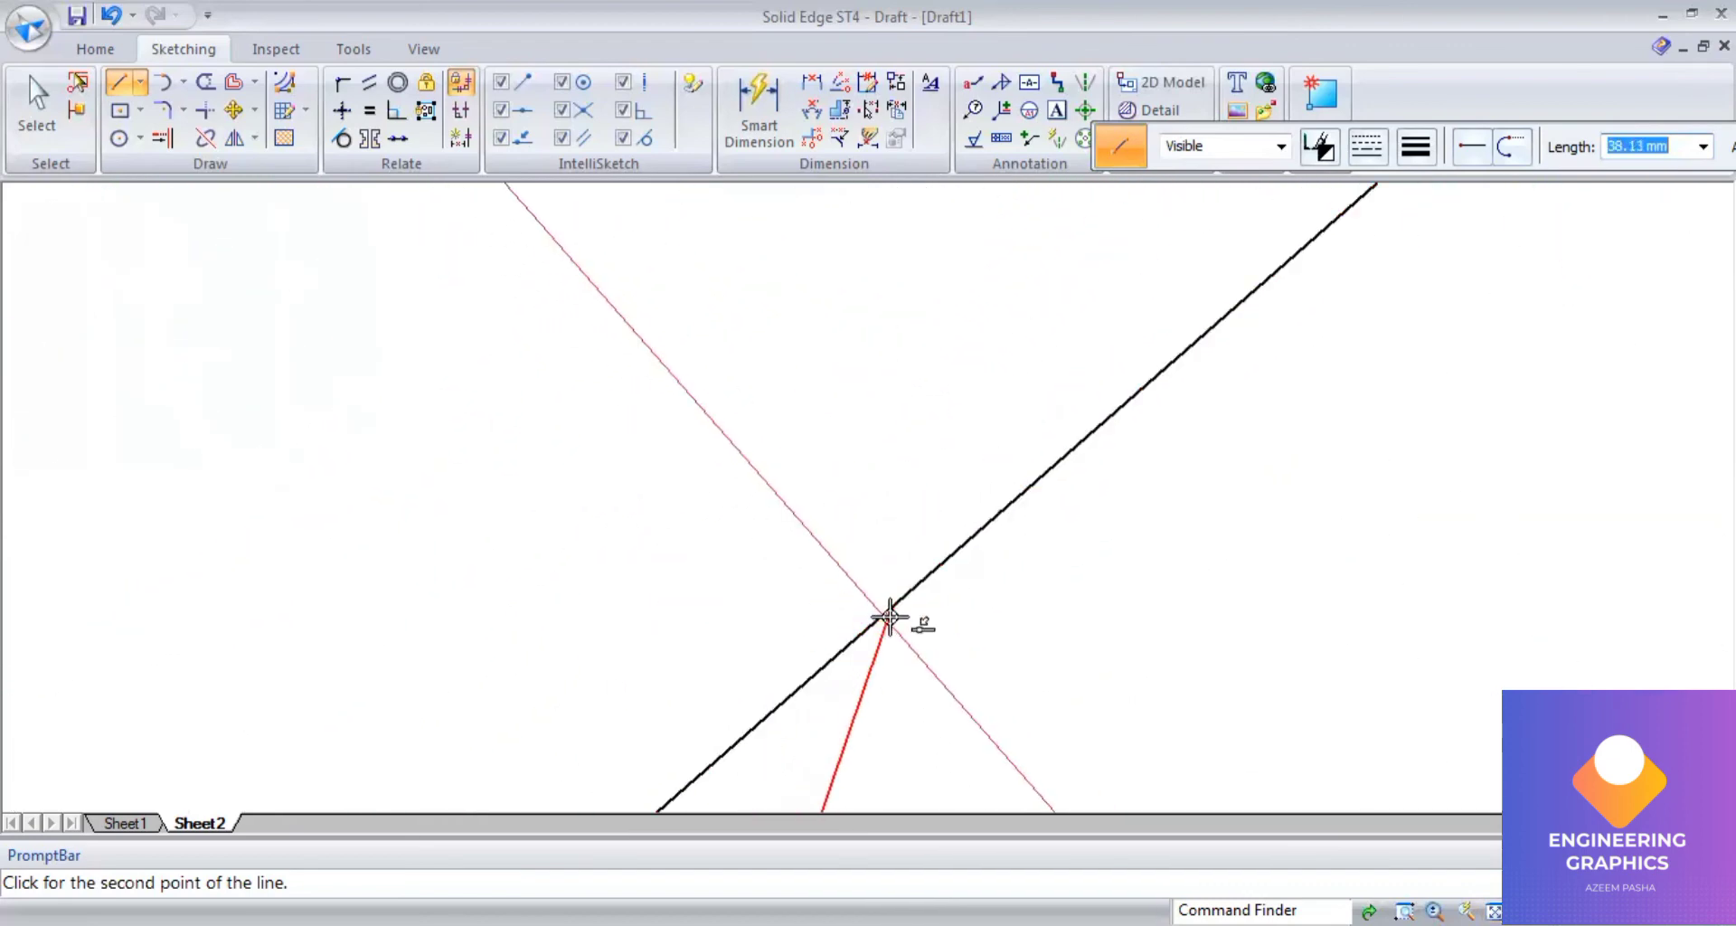
{"action": "left_click", "coordinate": [894, 630]}
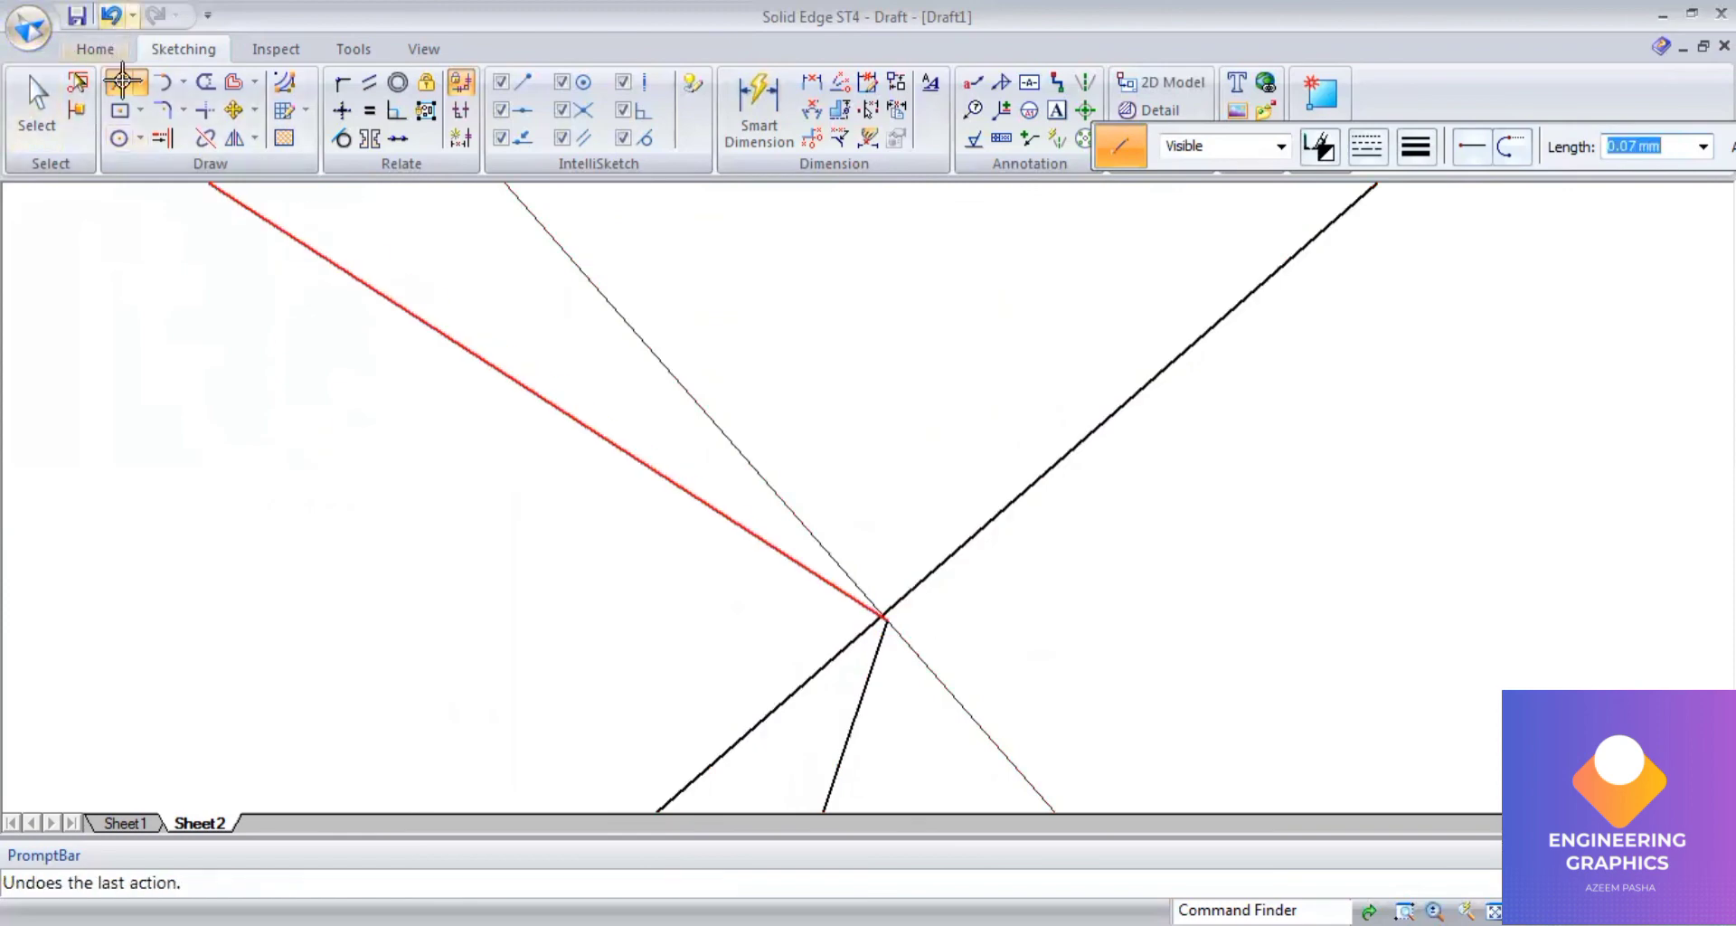
{"action": "left_click", "coordinate": [110, 16]}
Draw a 0.50 mm wide line from point 4 on OD to the arc intersection at point 1 on the upper edge OA.
{"action": "left_click", "coordinate": [1416, 146]}
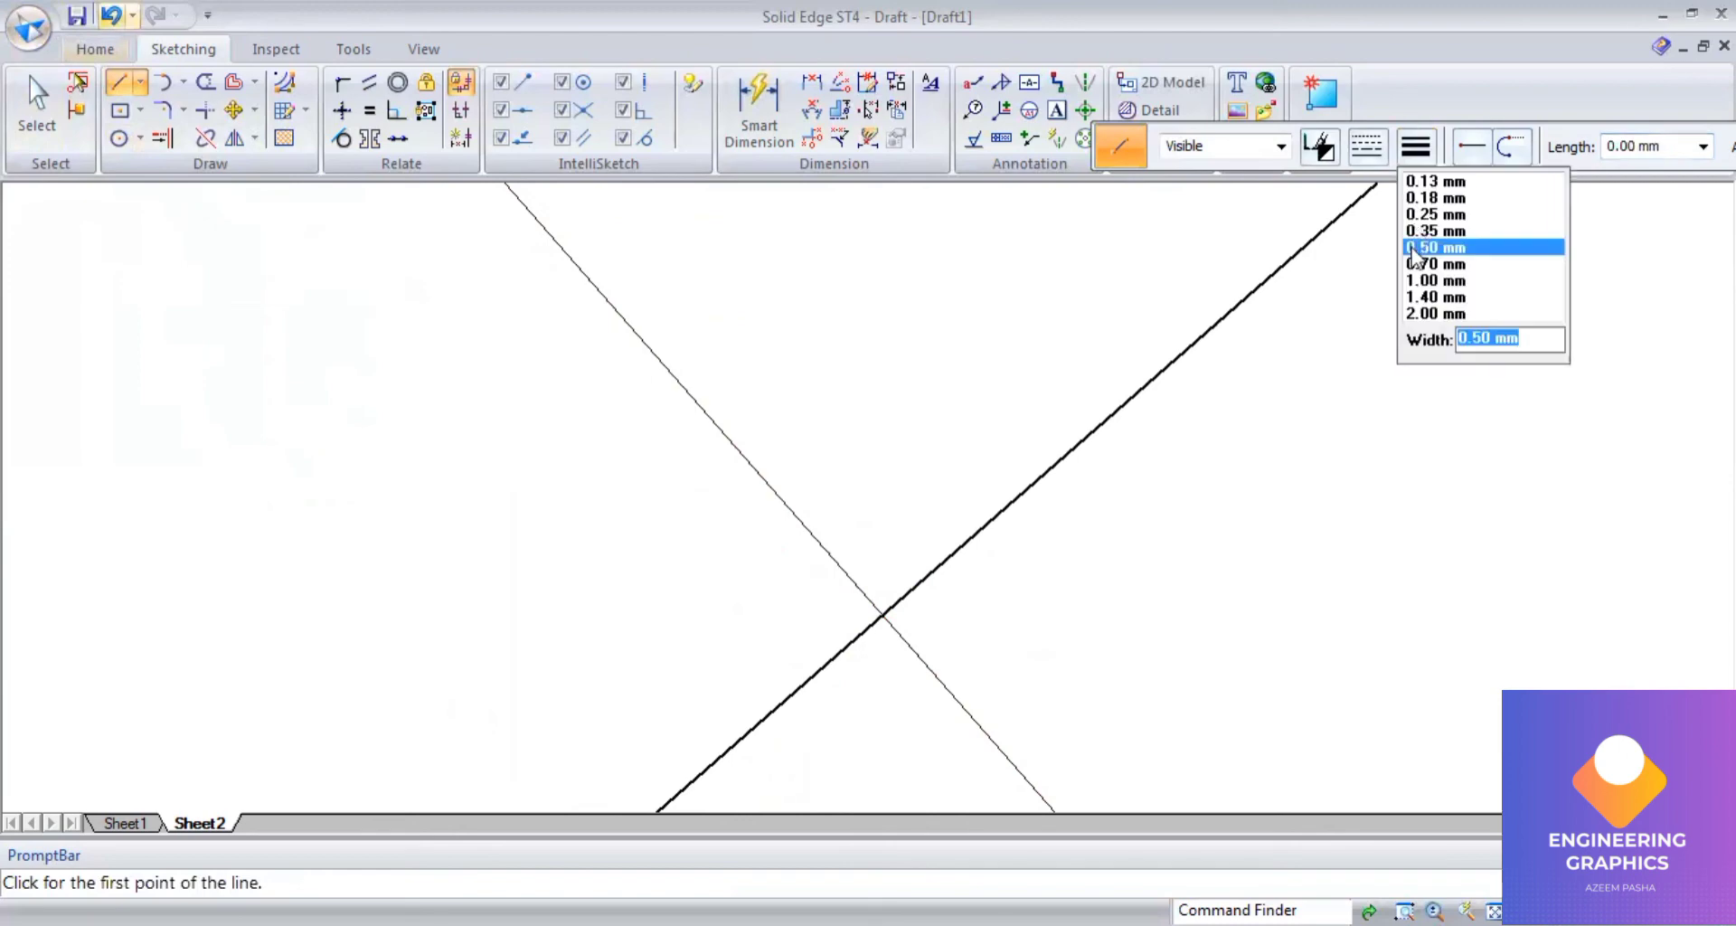
{"action": "left_click", "coordinate": [1412, 246]}
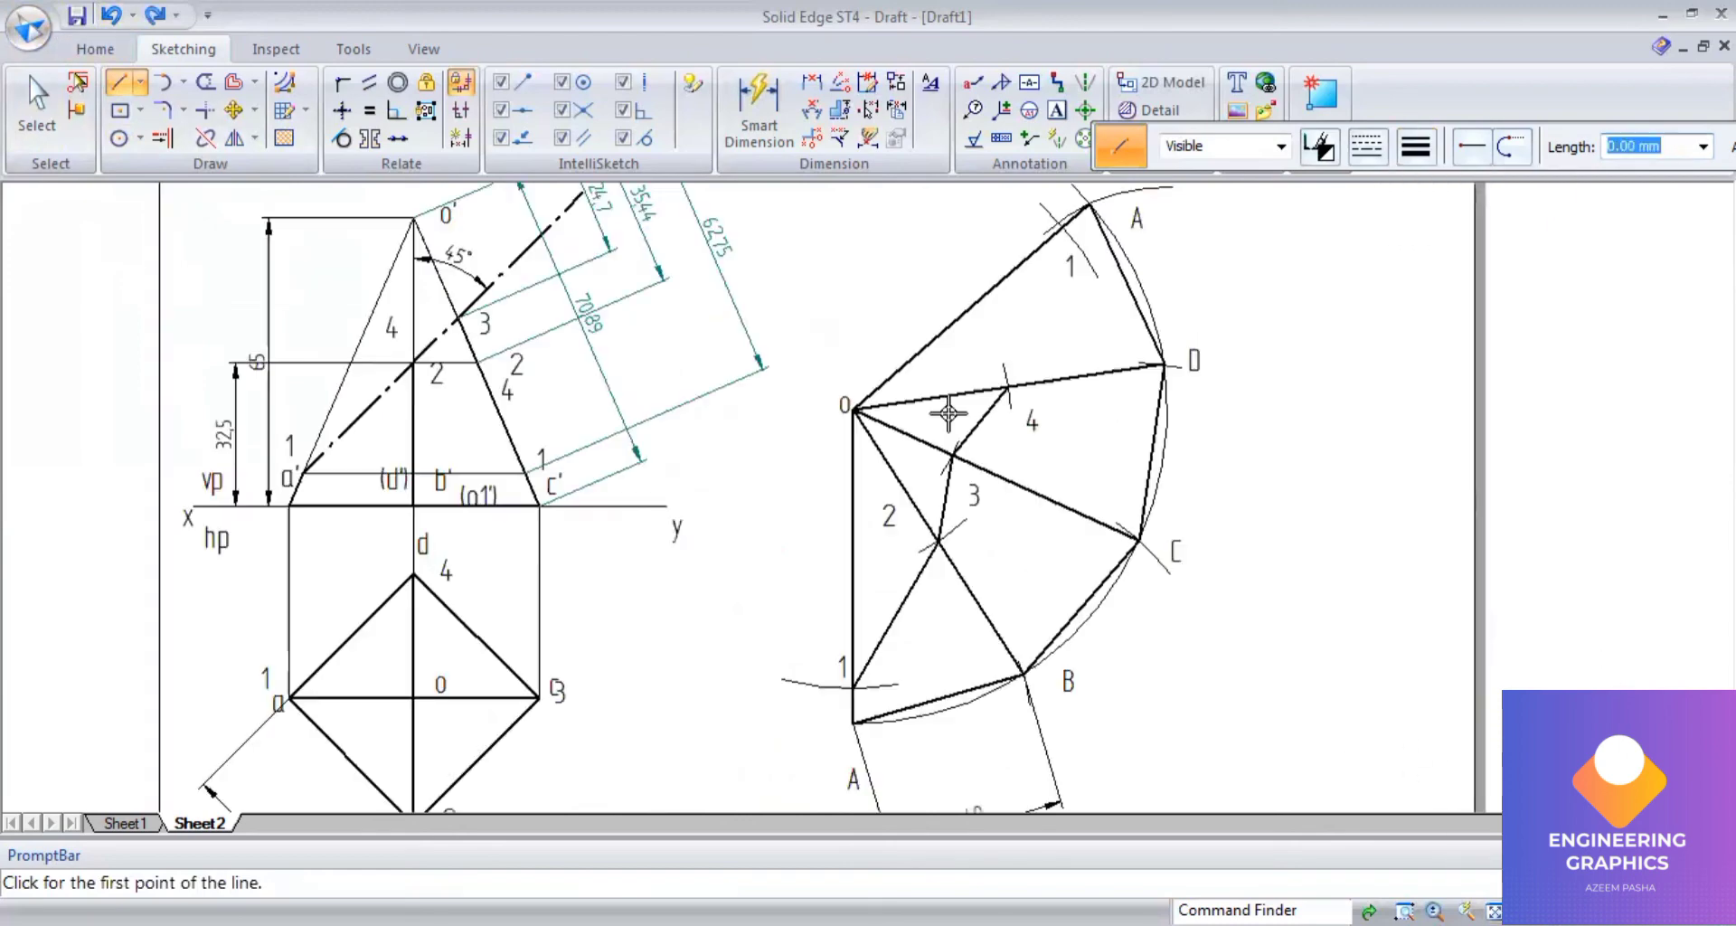
{"action": "scroll", "coordinate": [950, 398], "scroll_direction": "up", "scroll_amount": 1}
{"action": "left_click", "coordinate": [954, 466]}
{"action": "left_click", "coordinate": [1020, 381]}
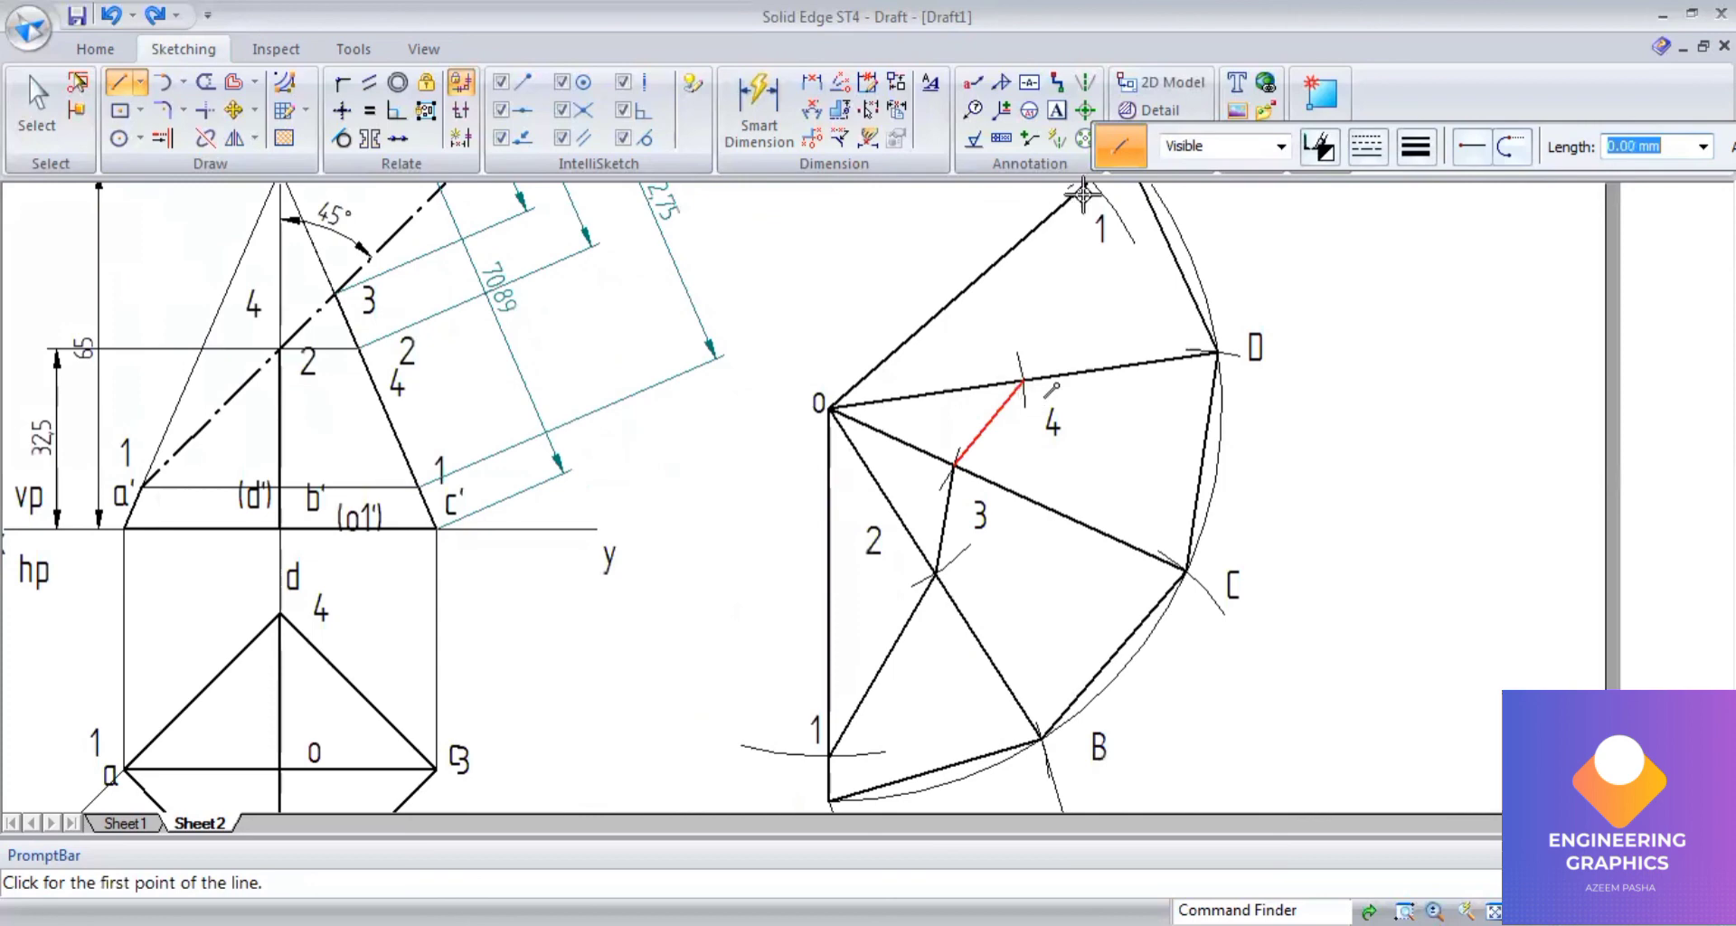
{"action": "left_click", "coordinate": [1022, 381]}
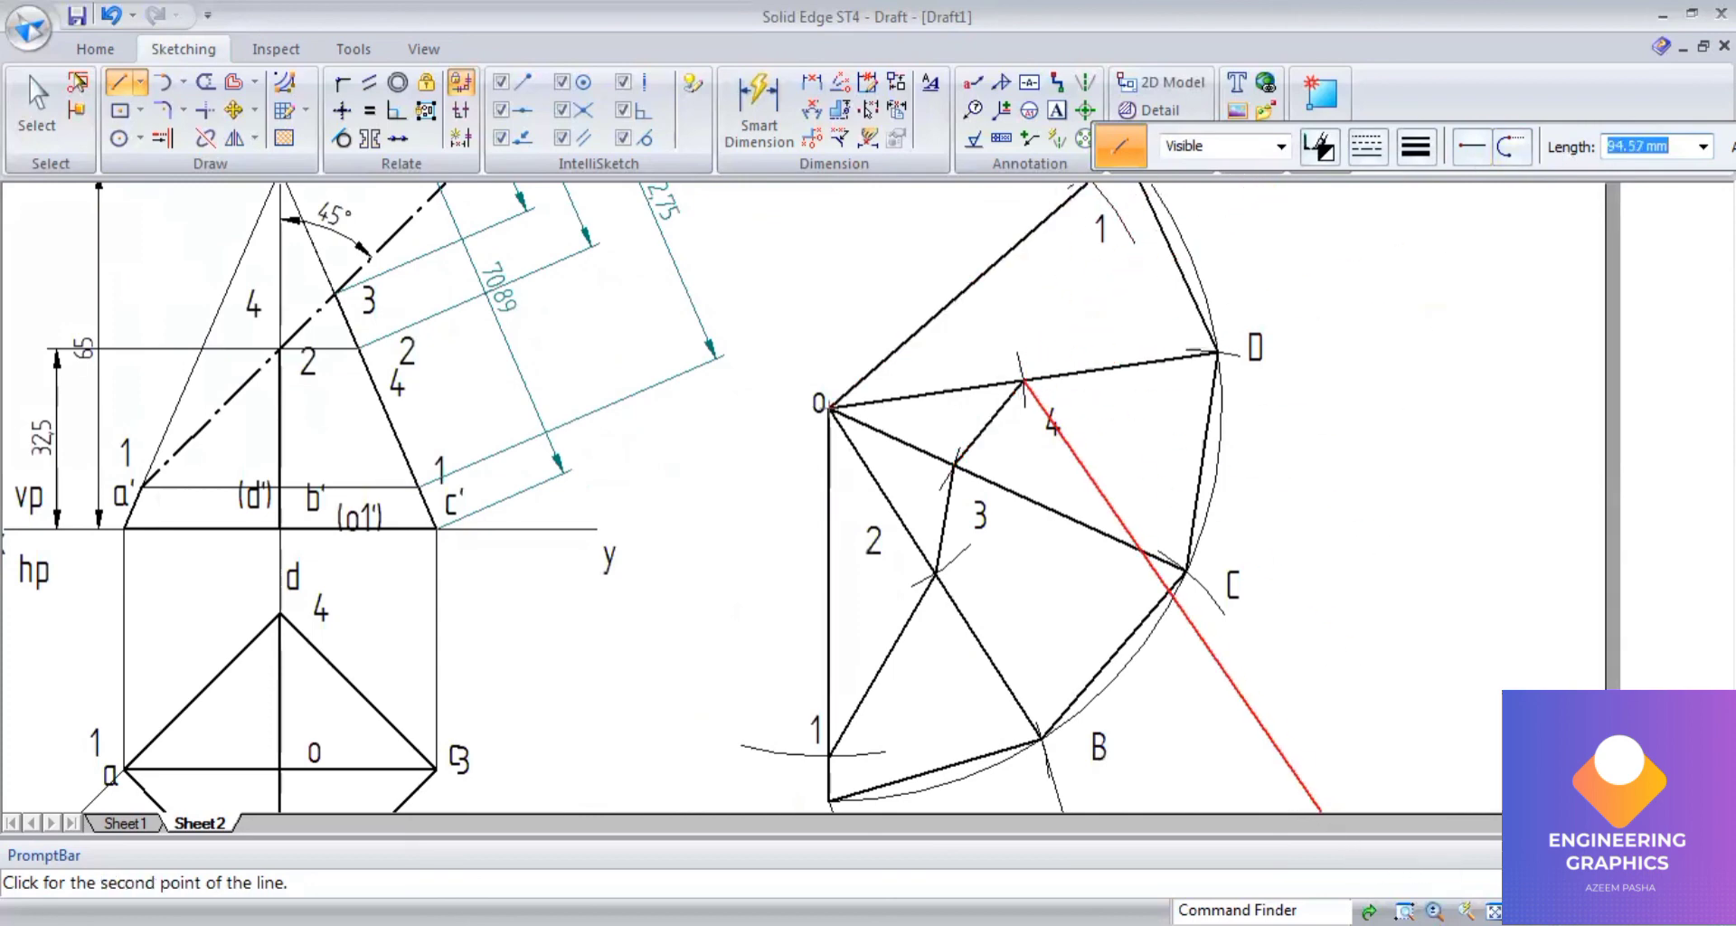
{"action": "scroll", "coordinate": [1020, 298], "scroll_direction": "up", "scroll_amount": 8}
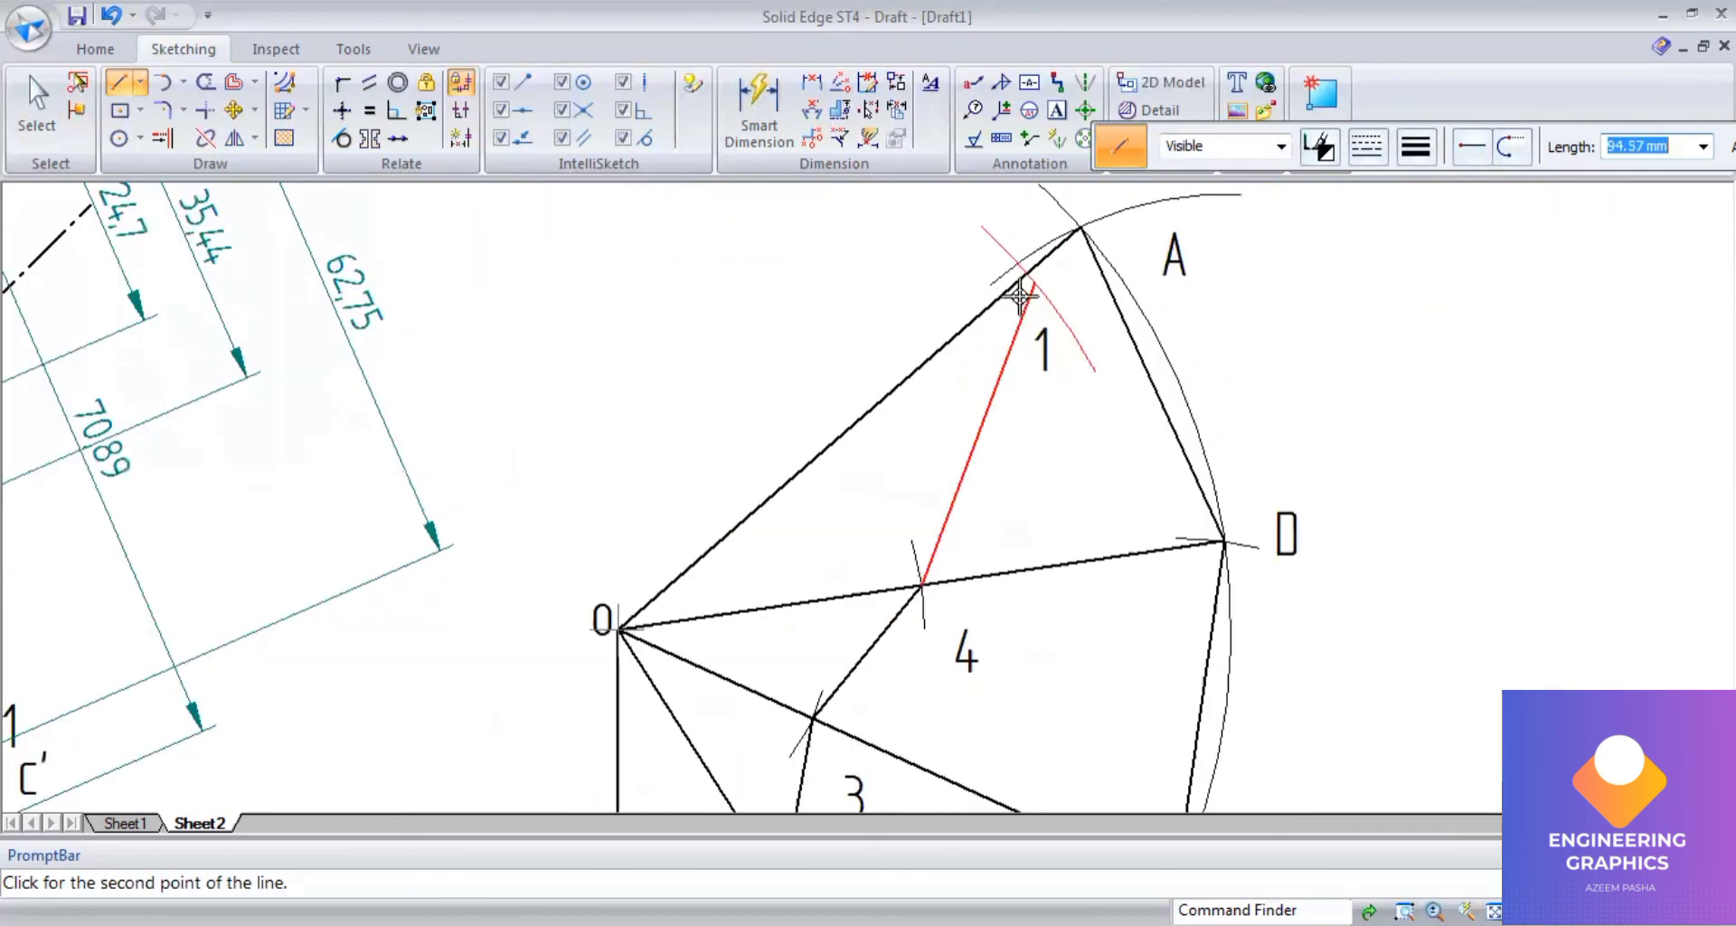
{"action": "scroll", "coordinate": [1058, 366], "scroll_direction": "up", "scroll_amount": 5}
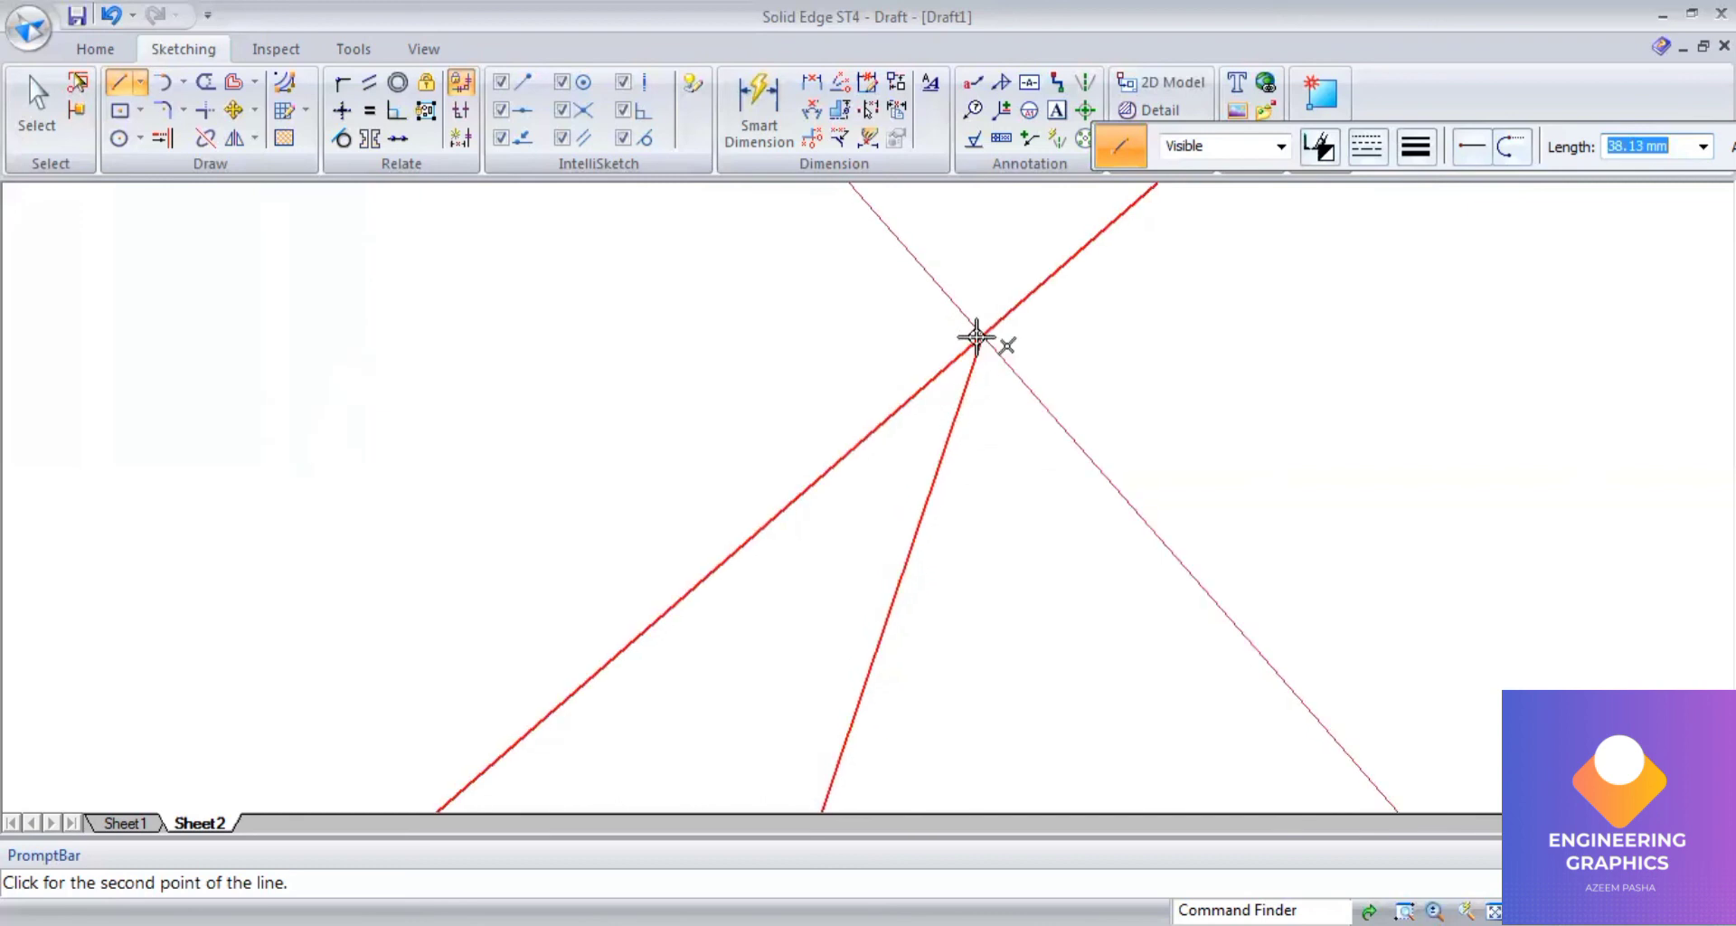
{"action": "left_click", "coordinate": [977, 335]}
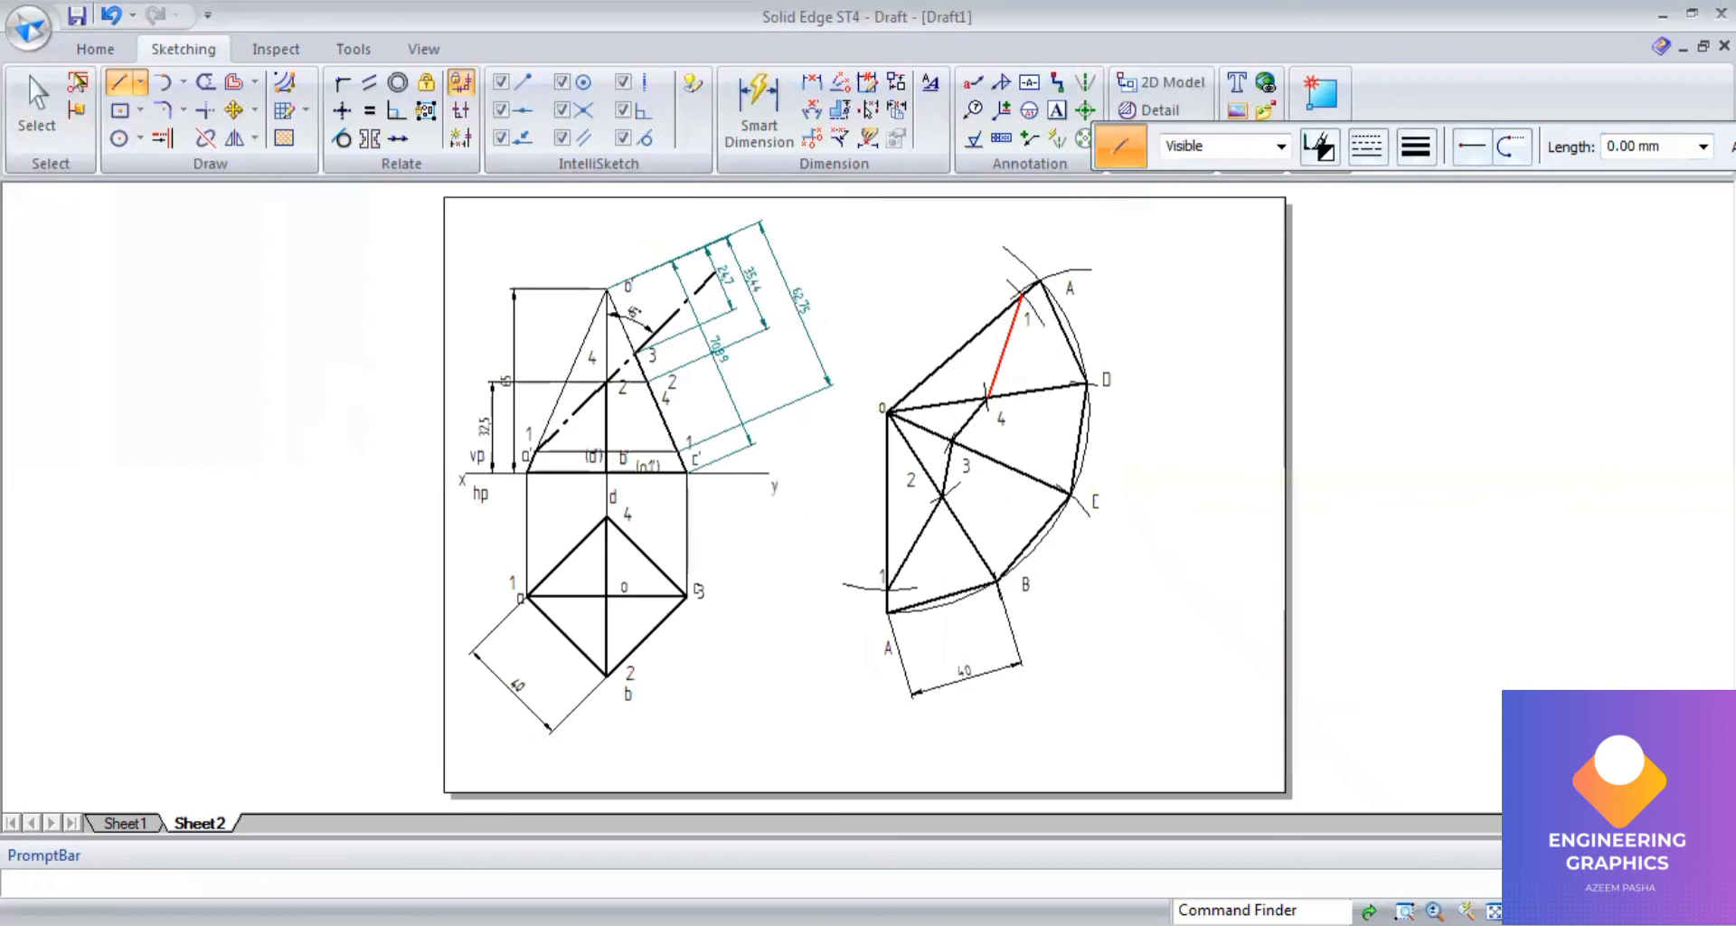
Switch to Adobe Acrobat Reader and compare the development with the solution of Problem 19.
{"action": "key", "text": "alt+Tab"}
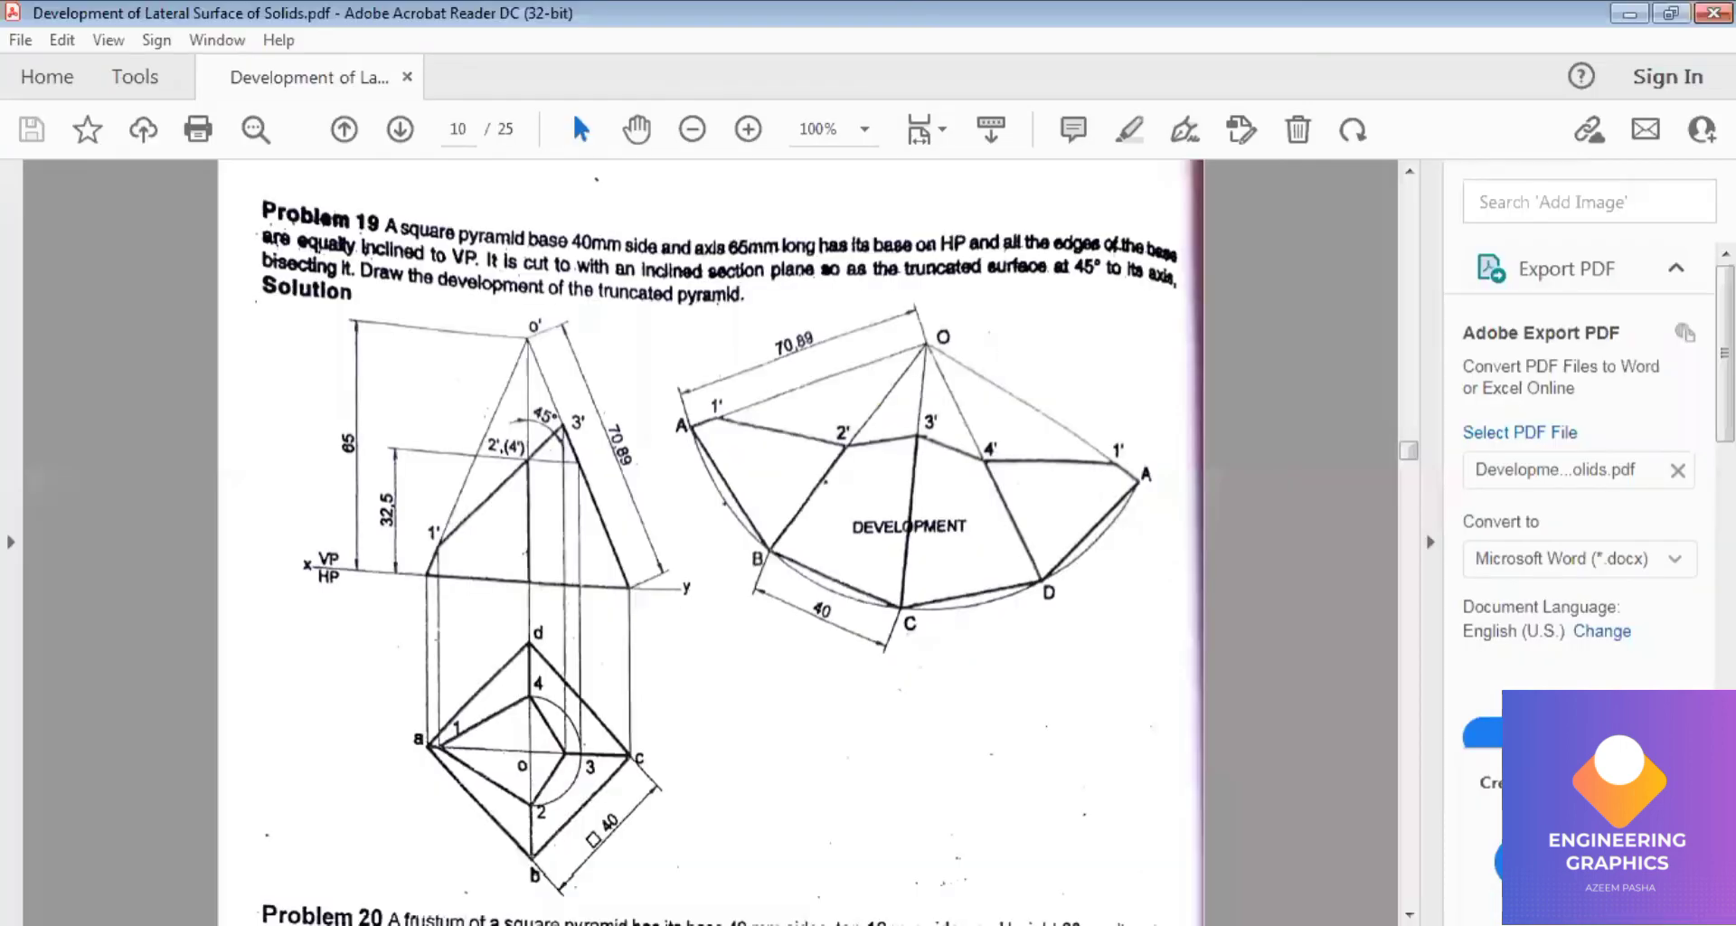
{"action": "key", "text": "alt+Tab"}
{"action": "key", "text": "alt+Tab"}
Split the upper edge OA at point 1 and edge OD at point 4.
{"action": "scroll", "coordinate": [1038, 387], "scroll_direction": "down", "scroll_amount": 4}
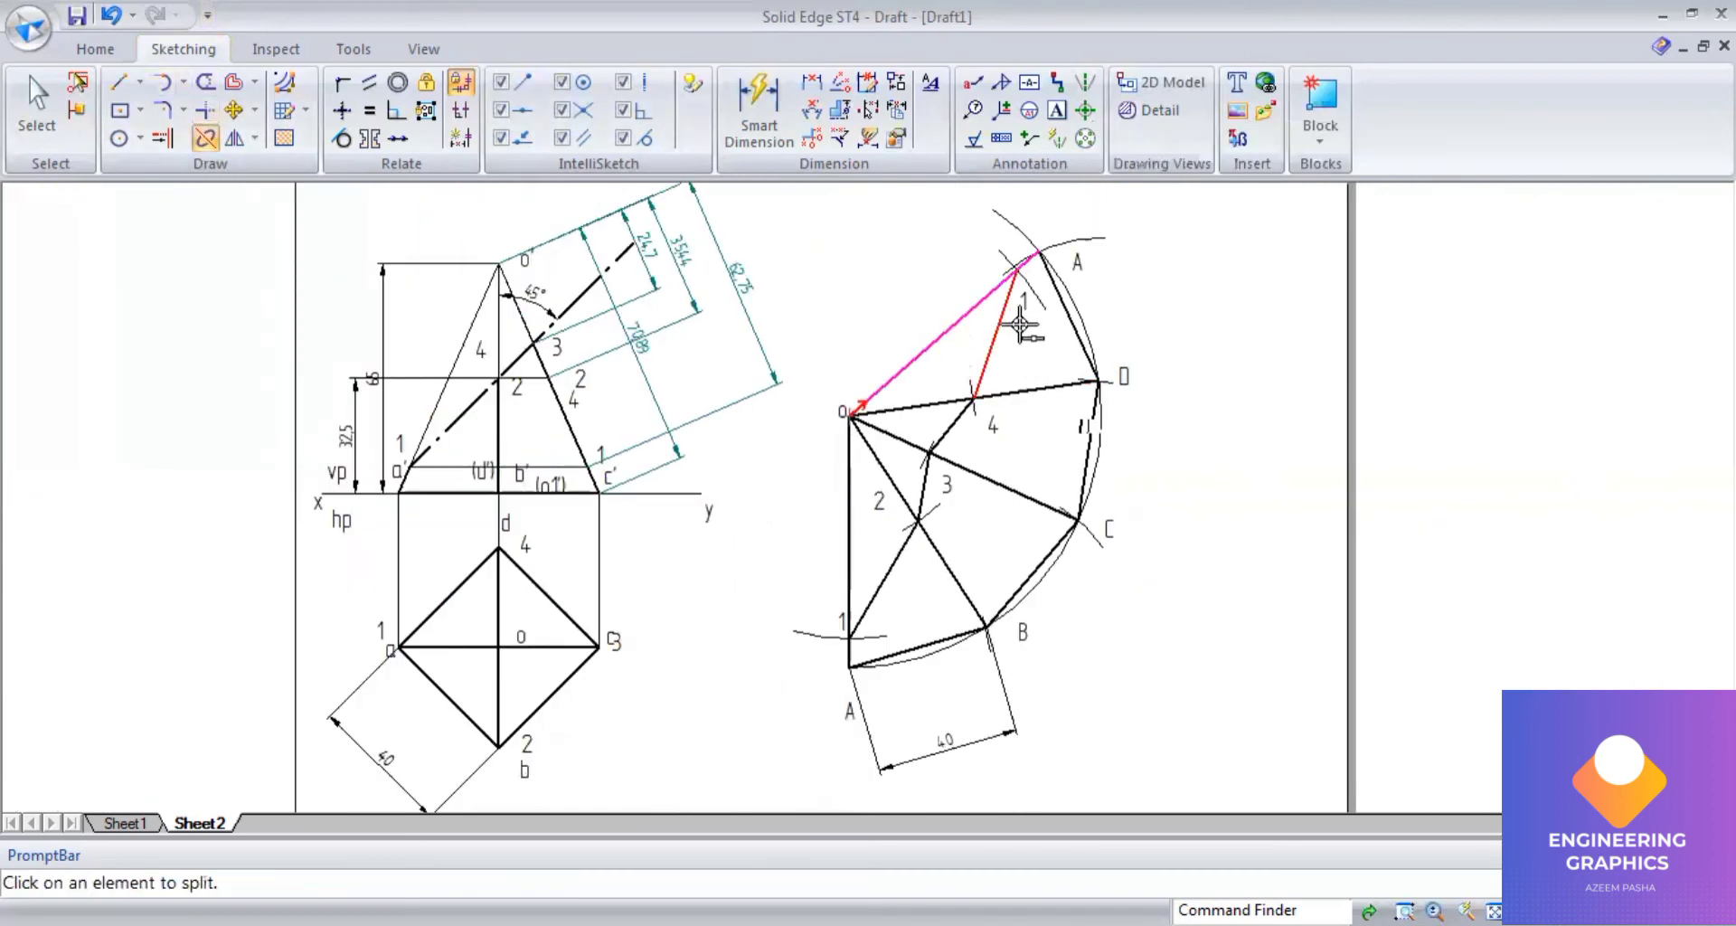
{"action": "left_click", "coordinate": [1013, 273]}
{"action": "left_click", "coordinate": [1014, 270]}
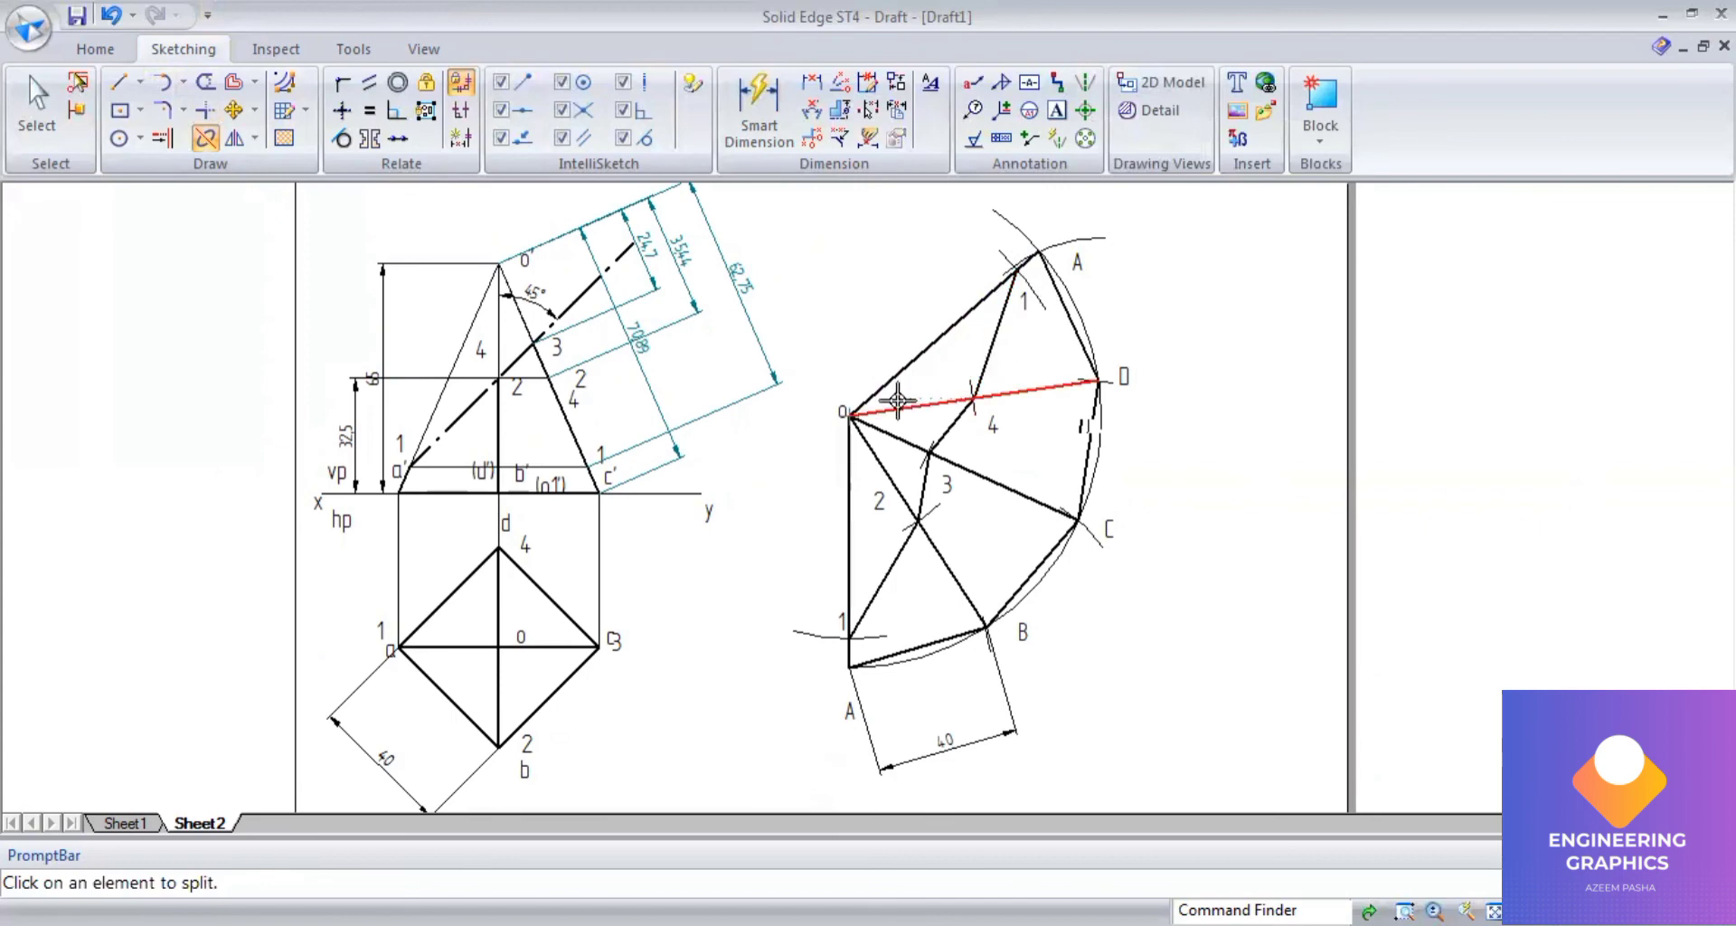
{"action": "left_click", "coordinate": [966, 399]}
{"action": "left_click", "coordinate": [995, 393]}
{"action": "left_click", "coordinate": [974, 399]}
Split edge OC at point 3, edge OB at point 2 and the lower edge OA at point 1.
{"action": "left_click", "coordinate": [929, 453]}
{"action": "left_click", "coordinate": [930, 451]}
{"action": "left_click", "coordinate": [877, 462]}
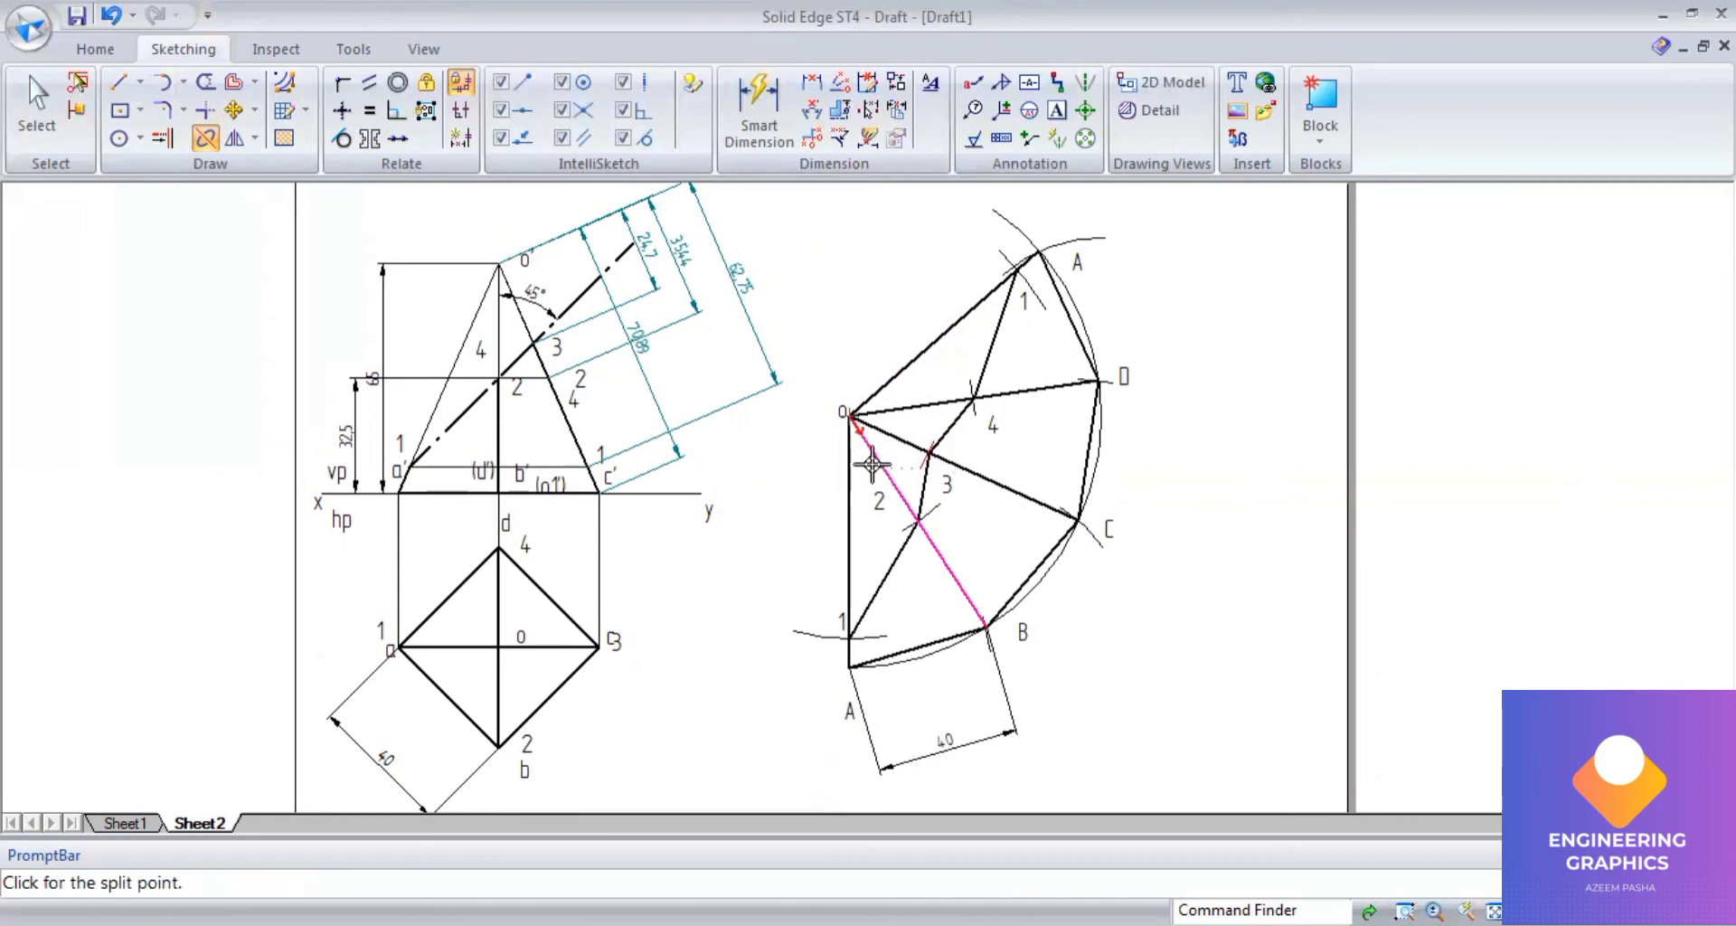
{"action": "left_click", "coordinate": [918, 523]}
{"action": "left_click", "coordinate": [896, 531]}
{"action": "left_click", "coordinate": [855, 531]}
{"action": "left_click", "coordinate": [855, 530]}
{"action": "left_click", "coordinate": [849, 639]}
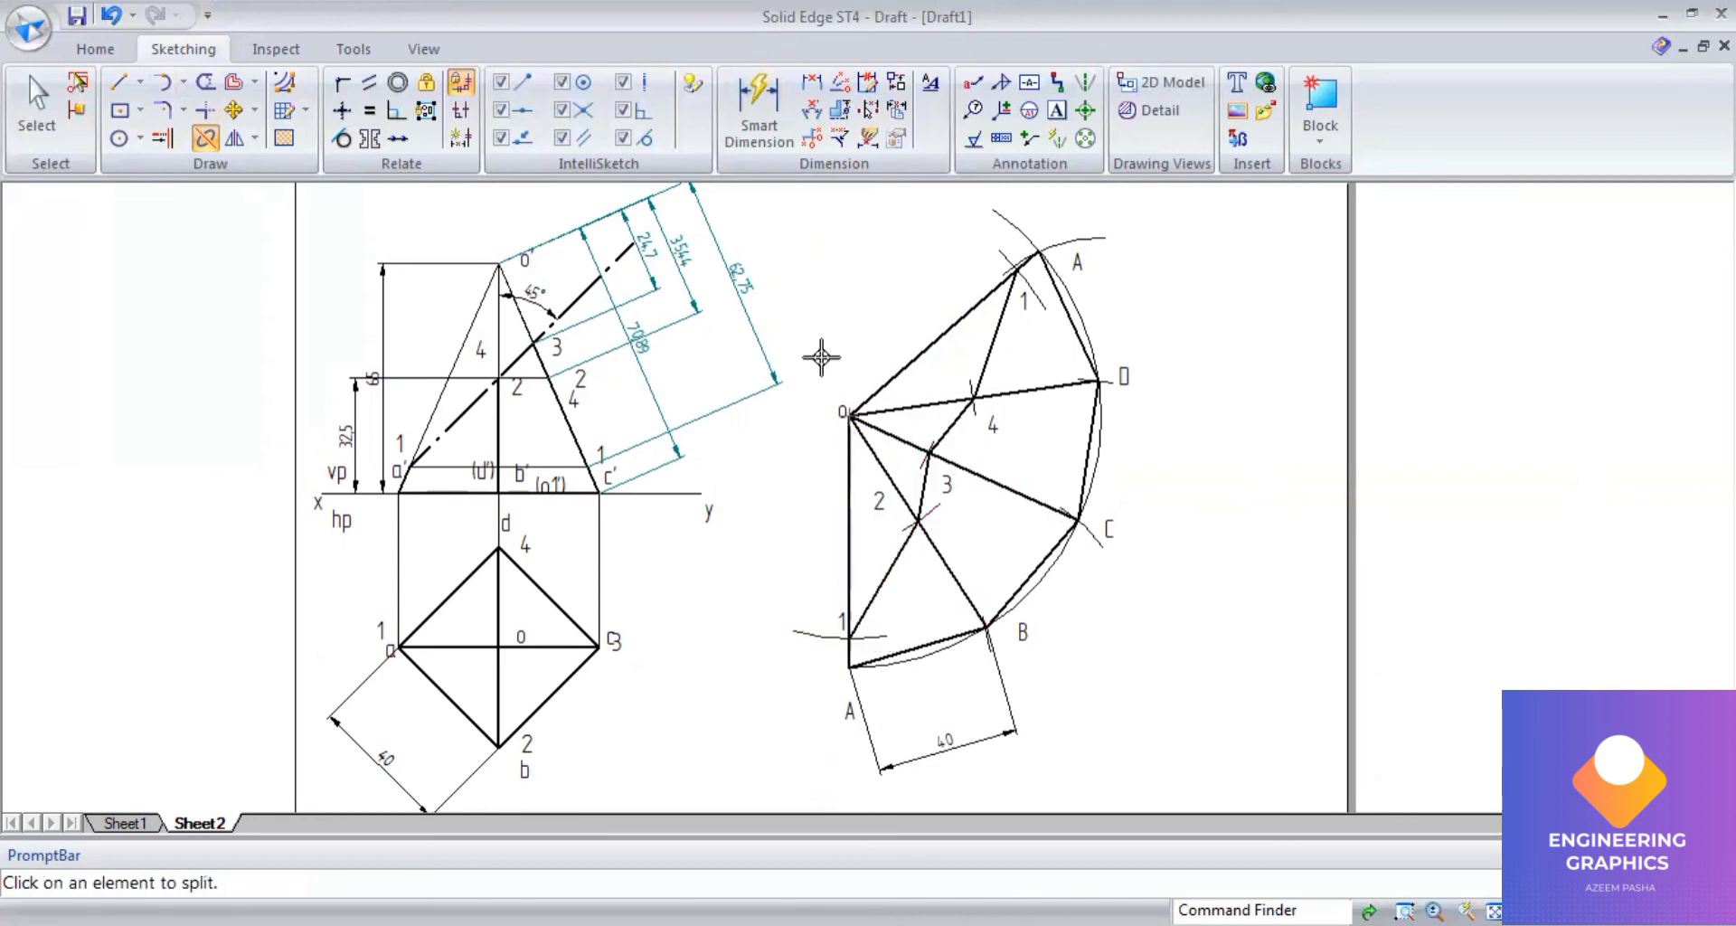
Set the line width of the five edge segments between O and the cut points to 0.13 mm.
{"action": "left_click", "coordinate": [56, 98]}
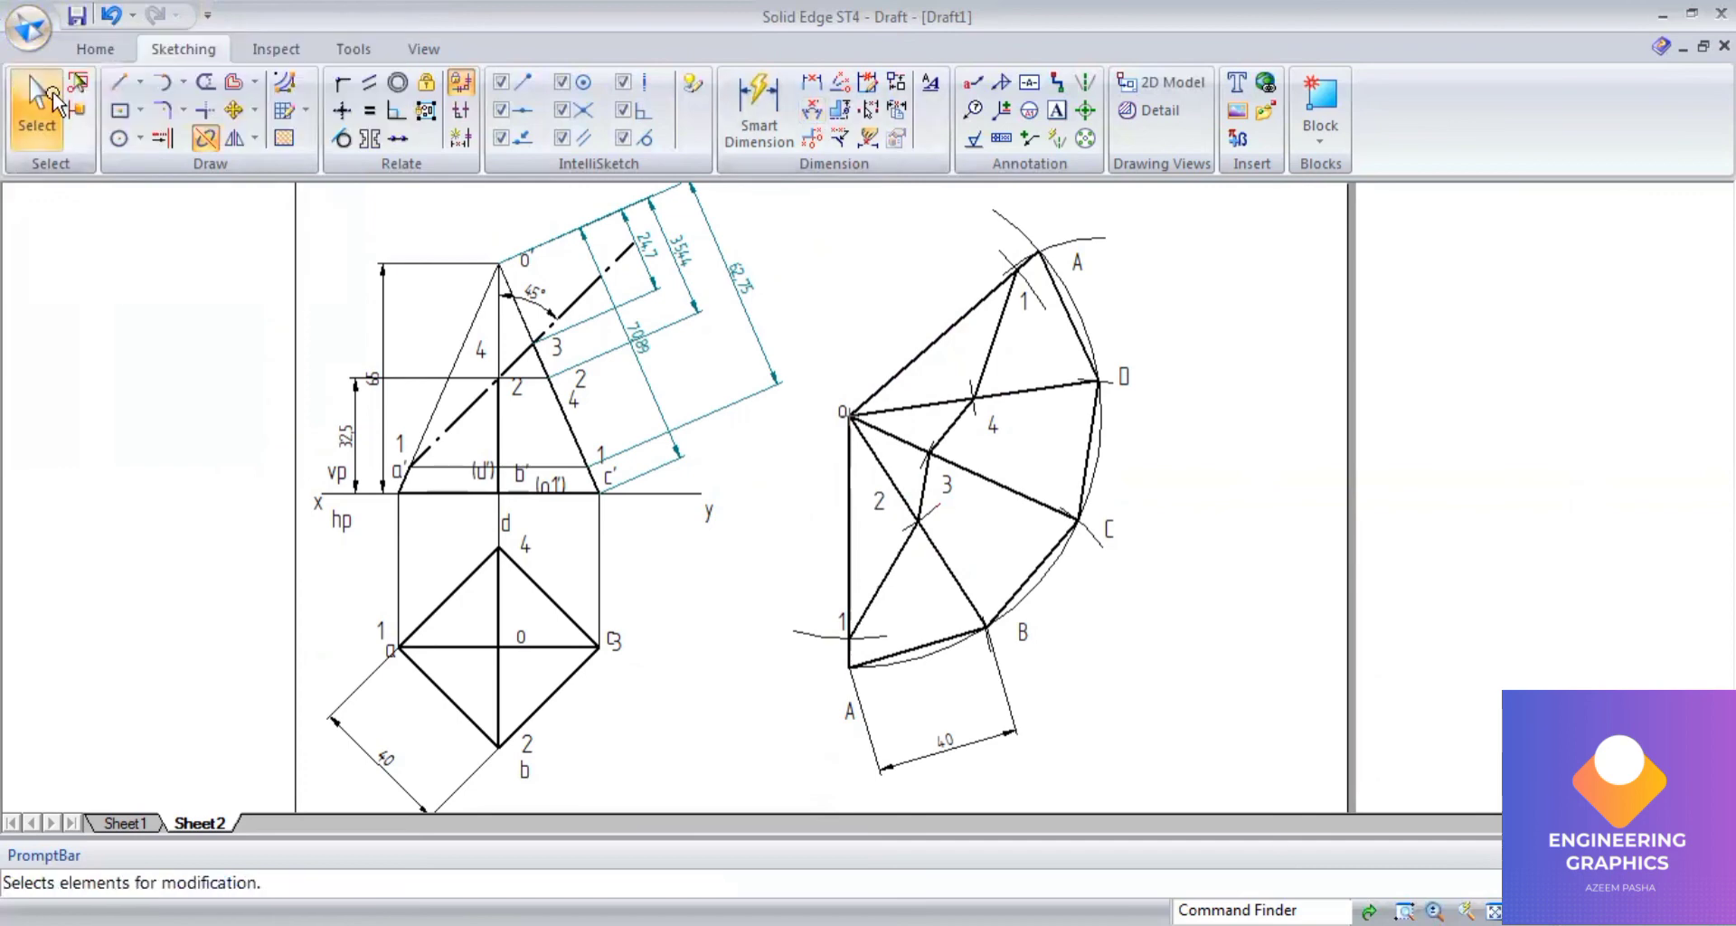
{"action": "left_click", "coordinate": [848, 572]}
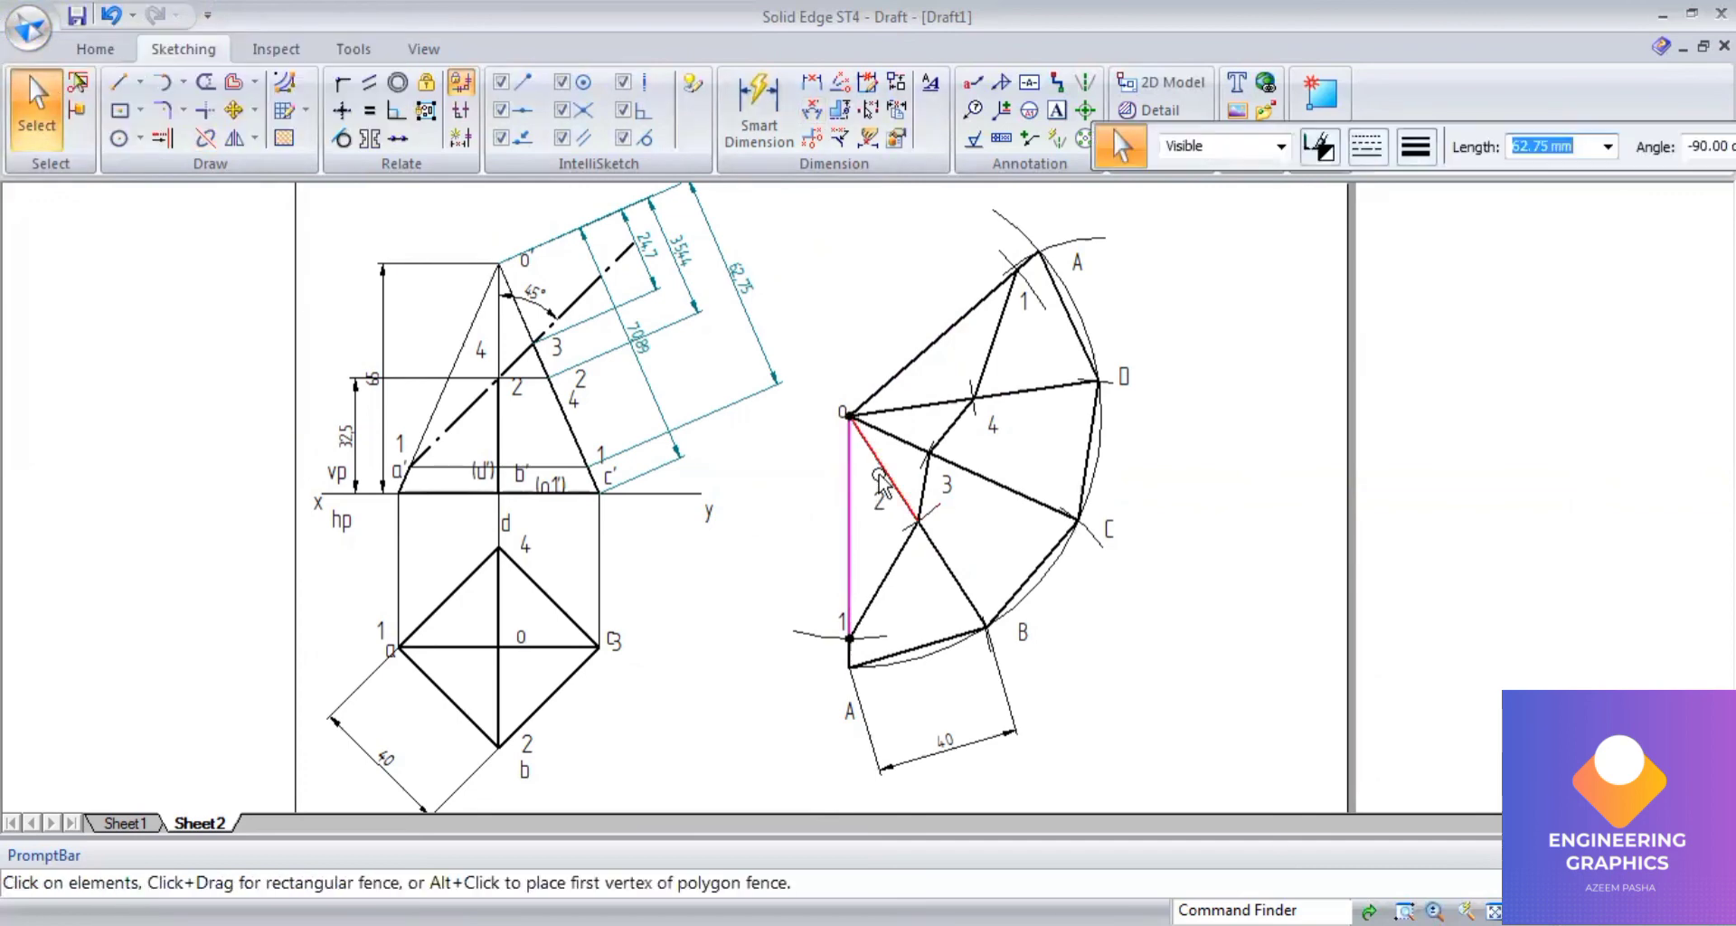
{"action": "left_click", "coordinate": [900, 438], "text": "ctrl"}
{"action": "left_click", "coordinate": [909, 407], "text": "ctrl"}
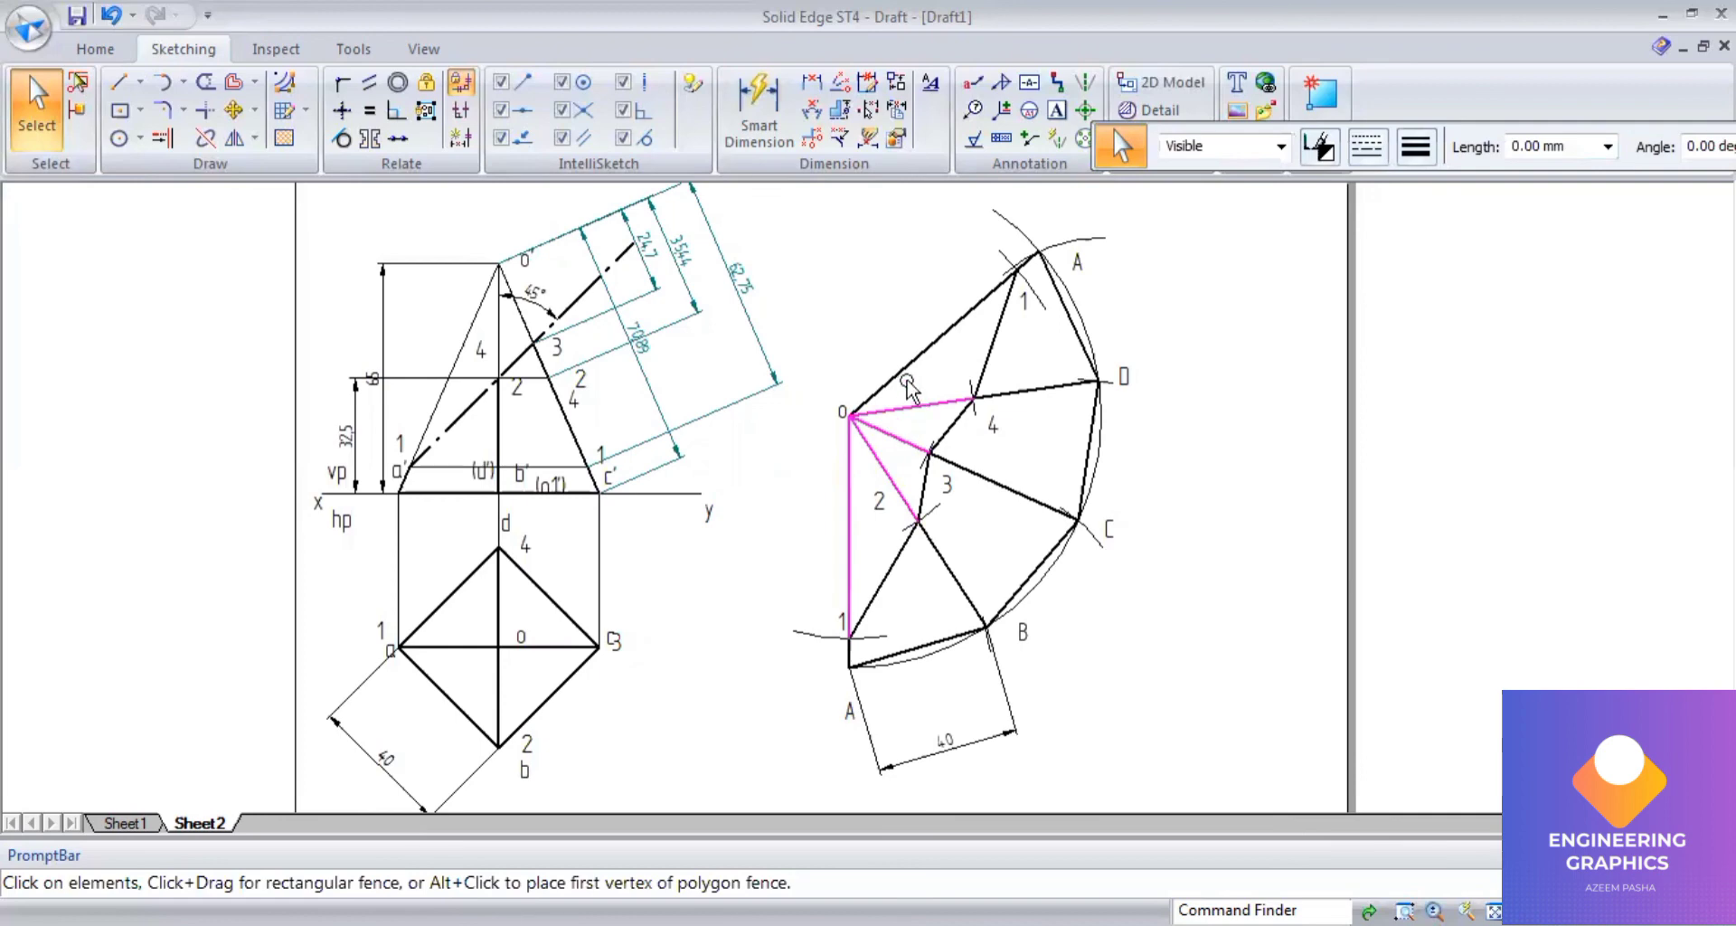
{"action": "left_click", "coordinate": [920, 361], "text": "ctrl"}
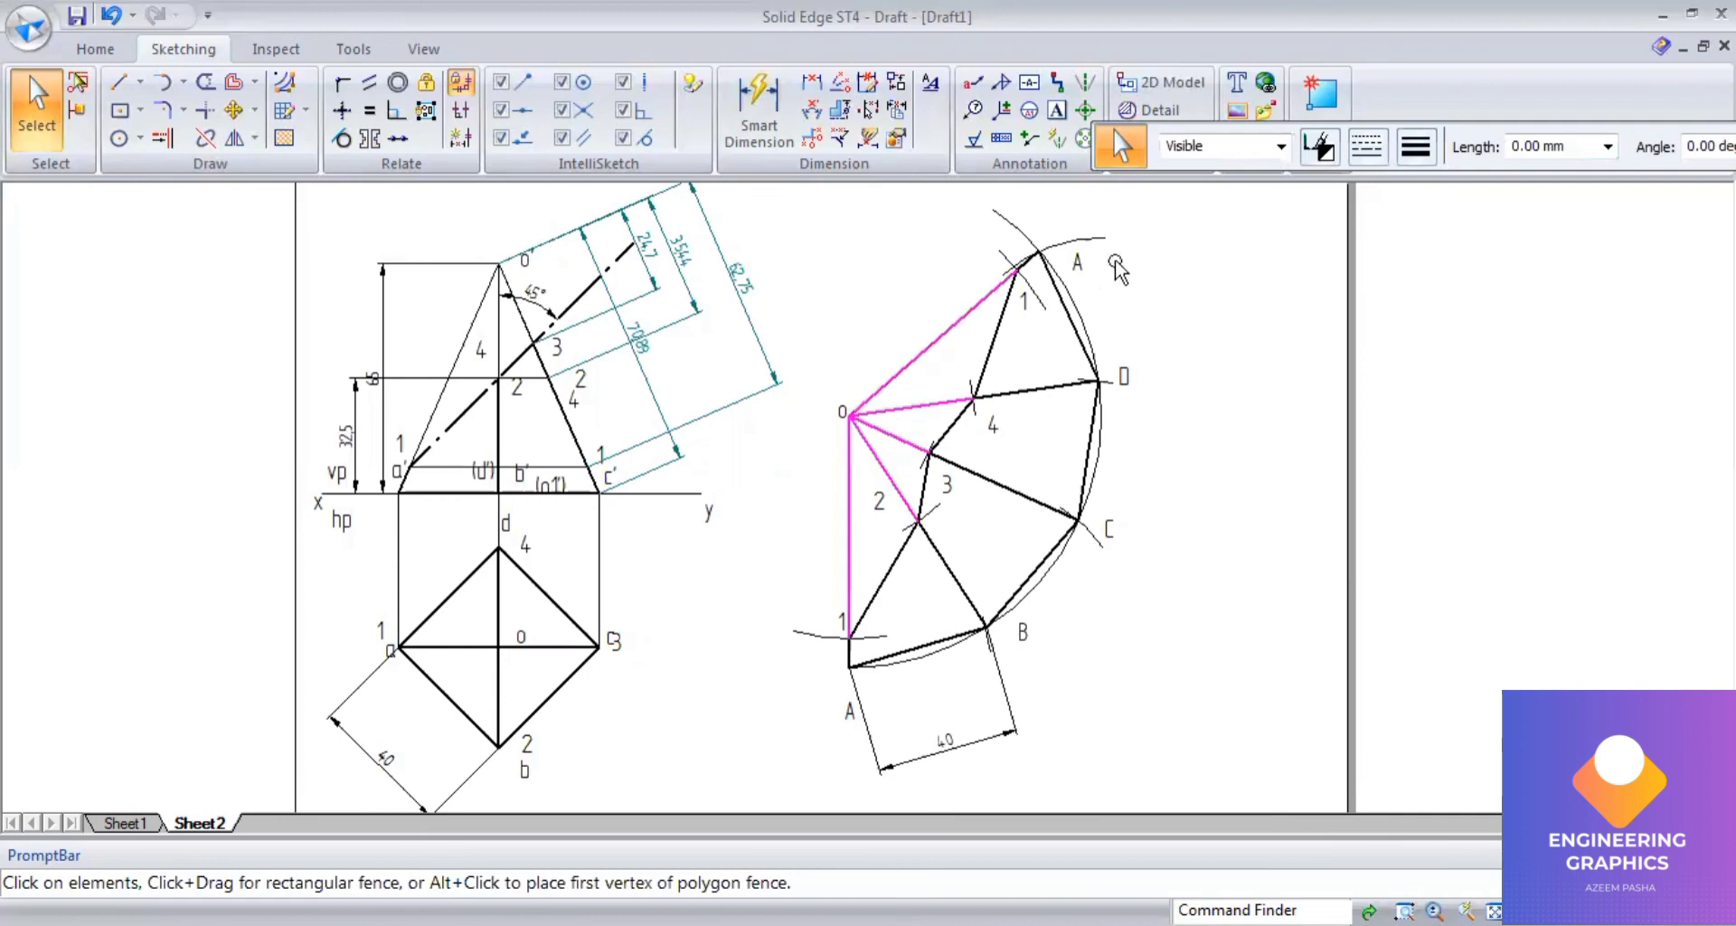
{"action": "left_click", "coordinate": [1413, 161]}
{"action": "left_click", "coordinate": [1425, 182]}
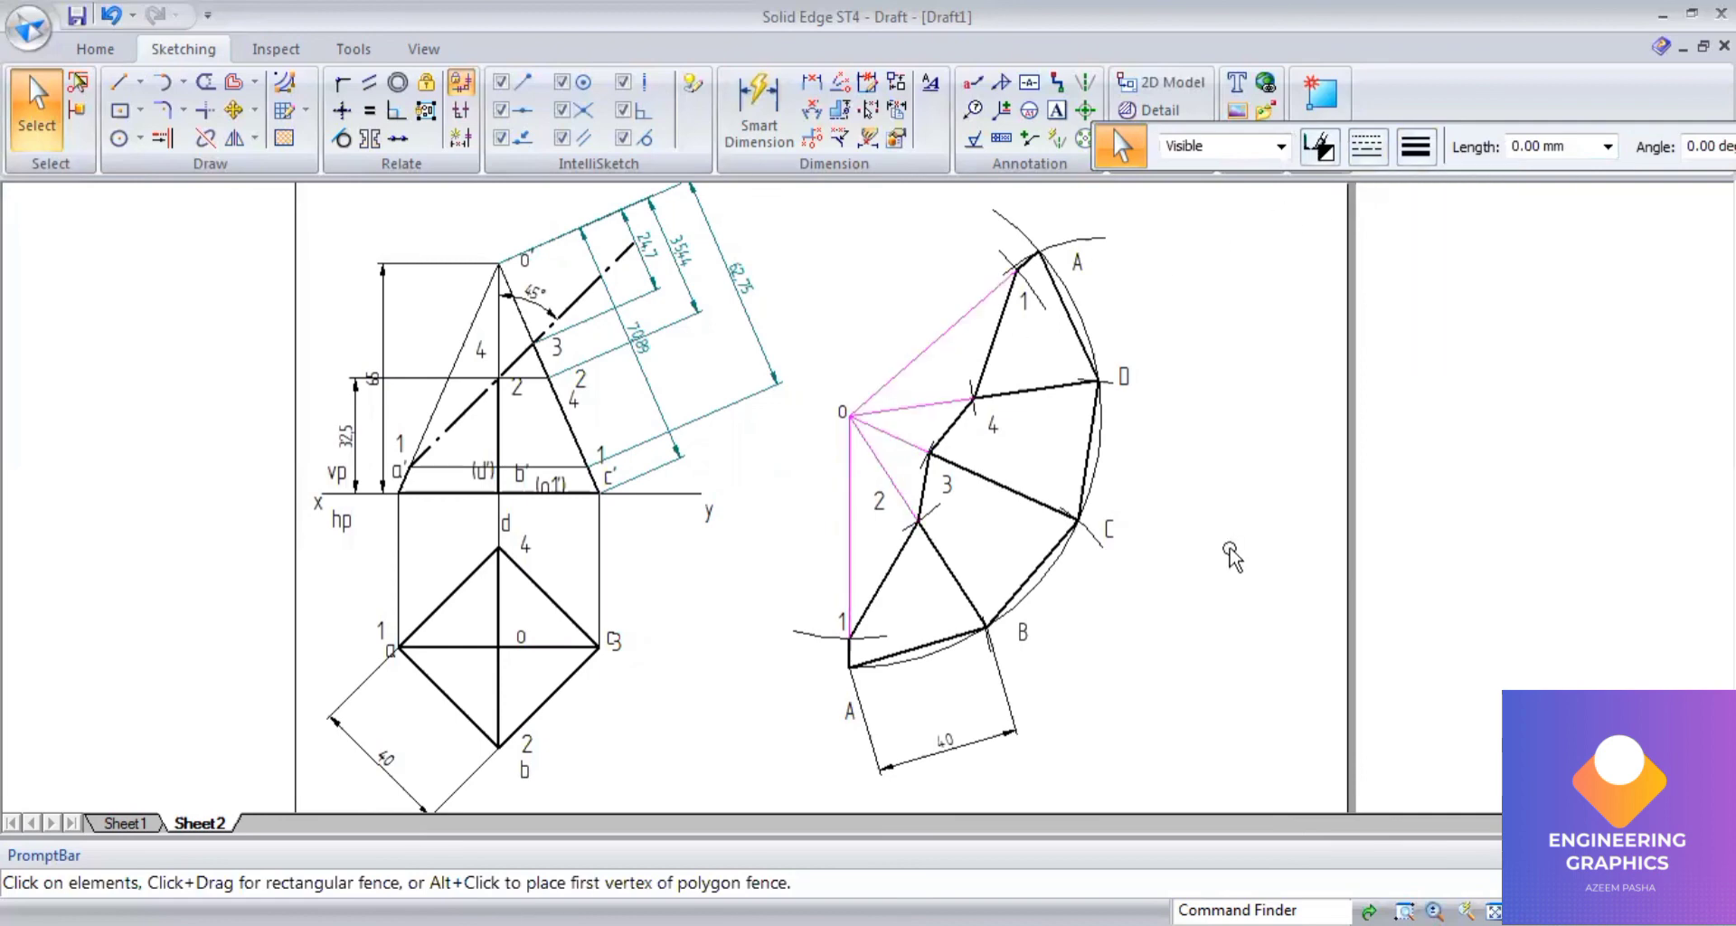
{"action": "key", "text": "Escape"}
{"action": "key", "text": "alt+Tab"}
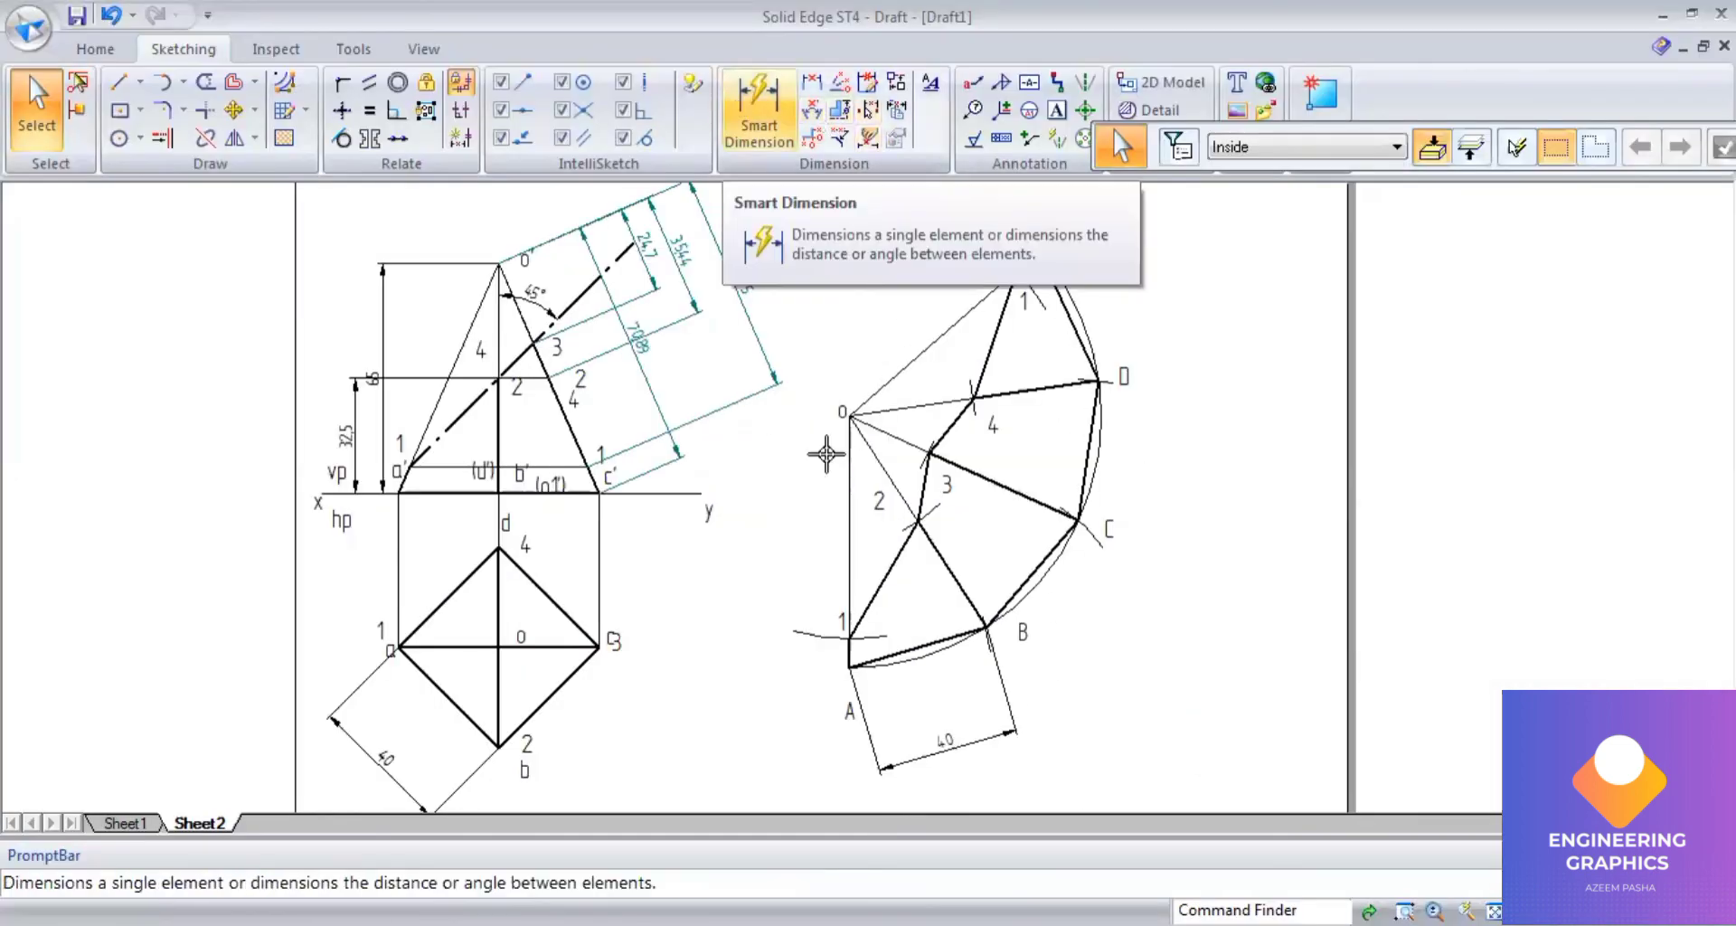
{"action": "left_click", "coordinate": [848, 520]}
{"action": "left_click", "coordinate": [783, 579]}
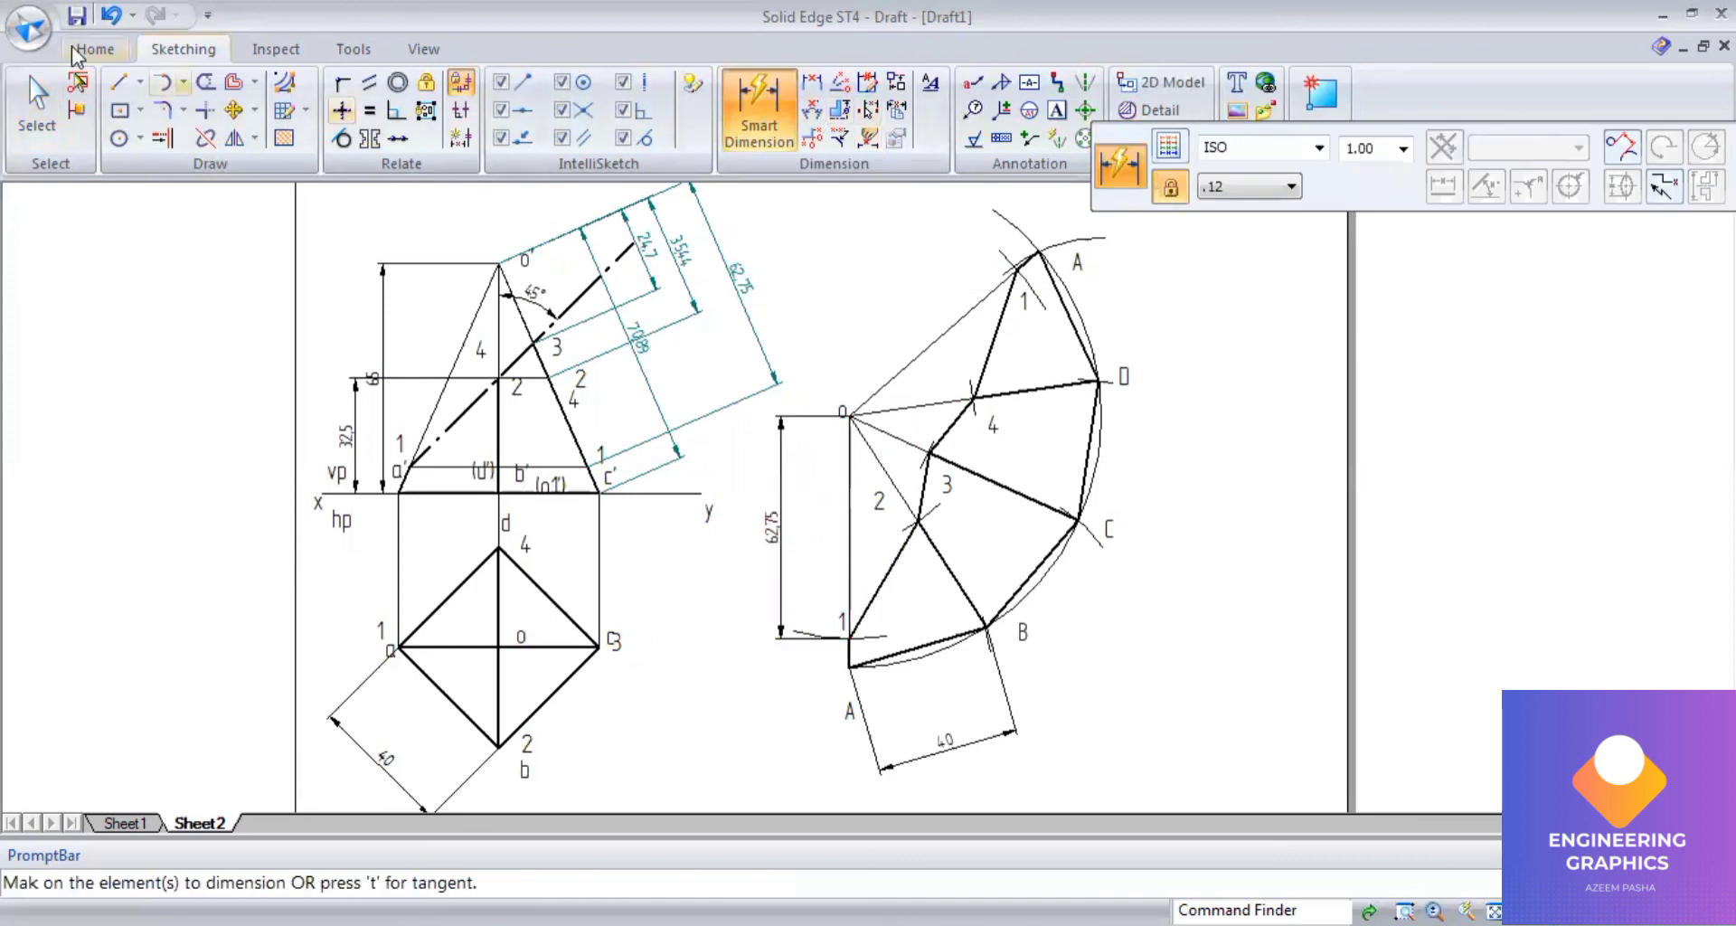
{"action": "left_click", "coordinate": [113, 18]}
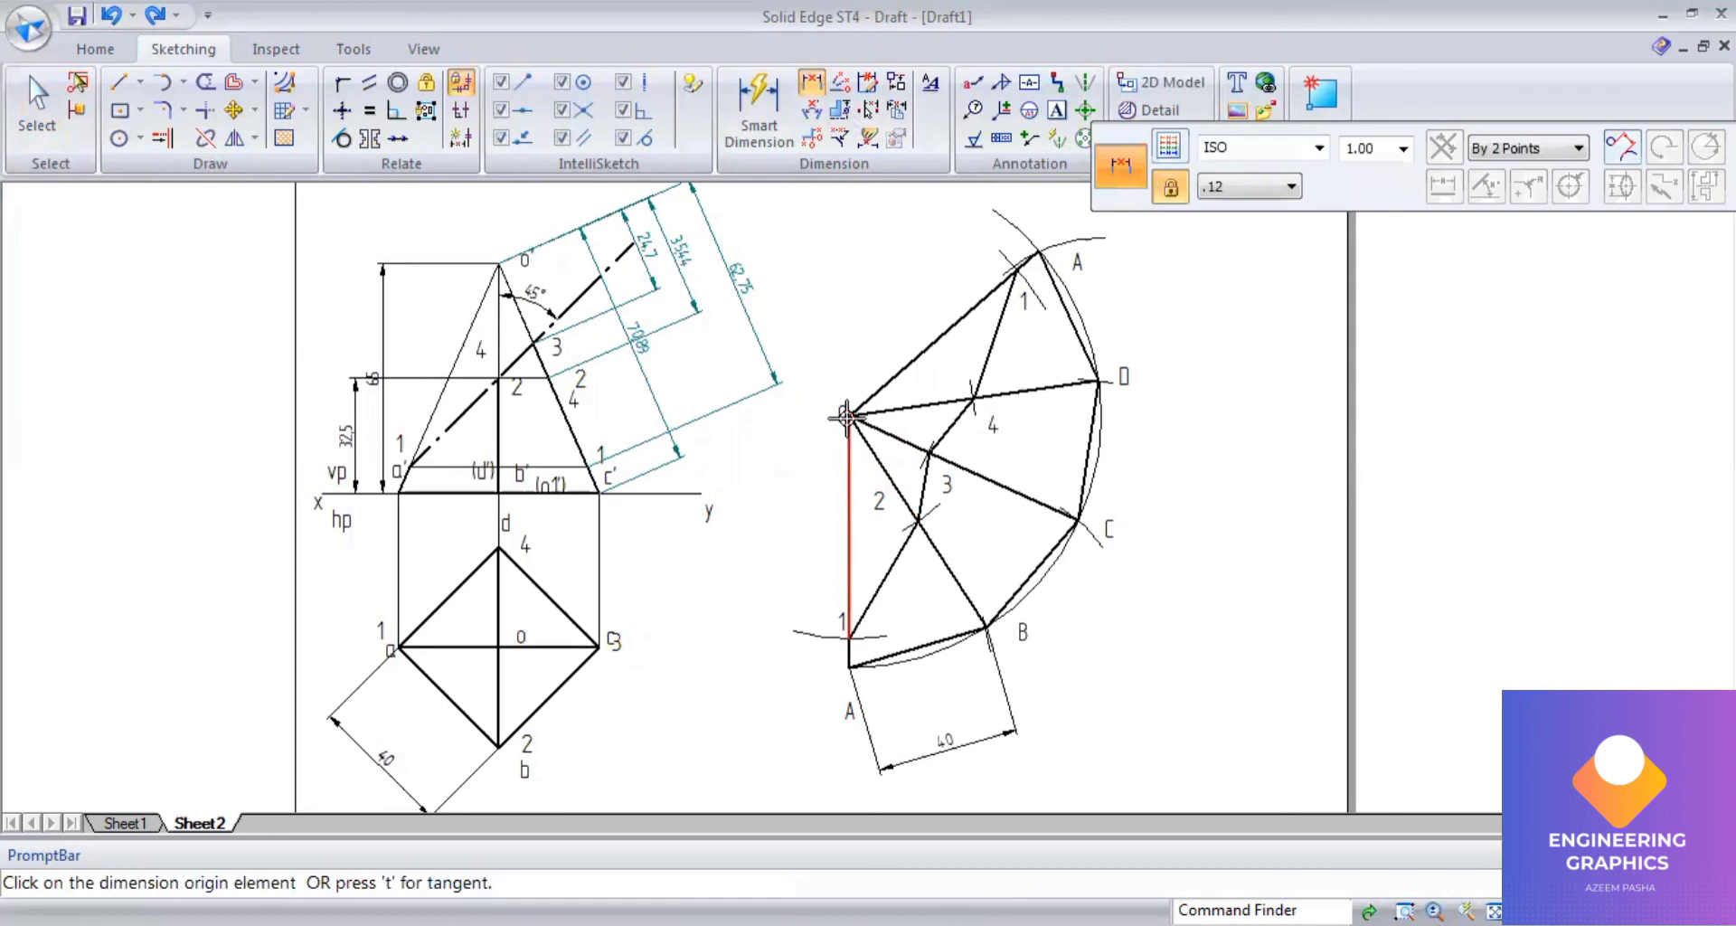
Dimension the full length of the development's vertical edge from apex O to base corner A, placing the dimension outside the development.
{"action": "left_click", "coordinate": [846, 417]}
{"action": "scroll", "coordinate": [850, 678], "scroll_direction": "up", "scroll_amount": 3}
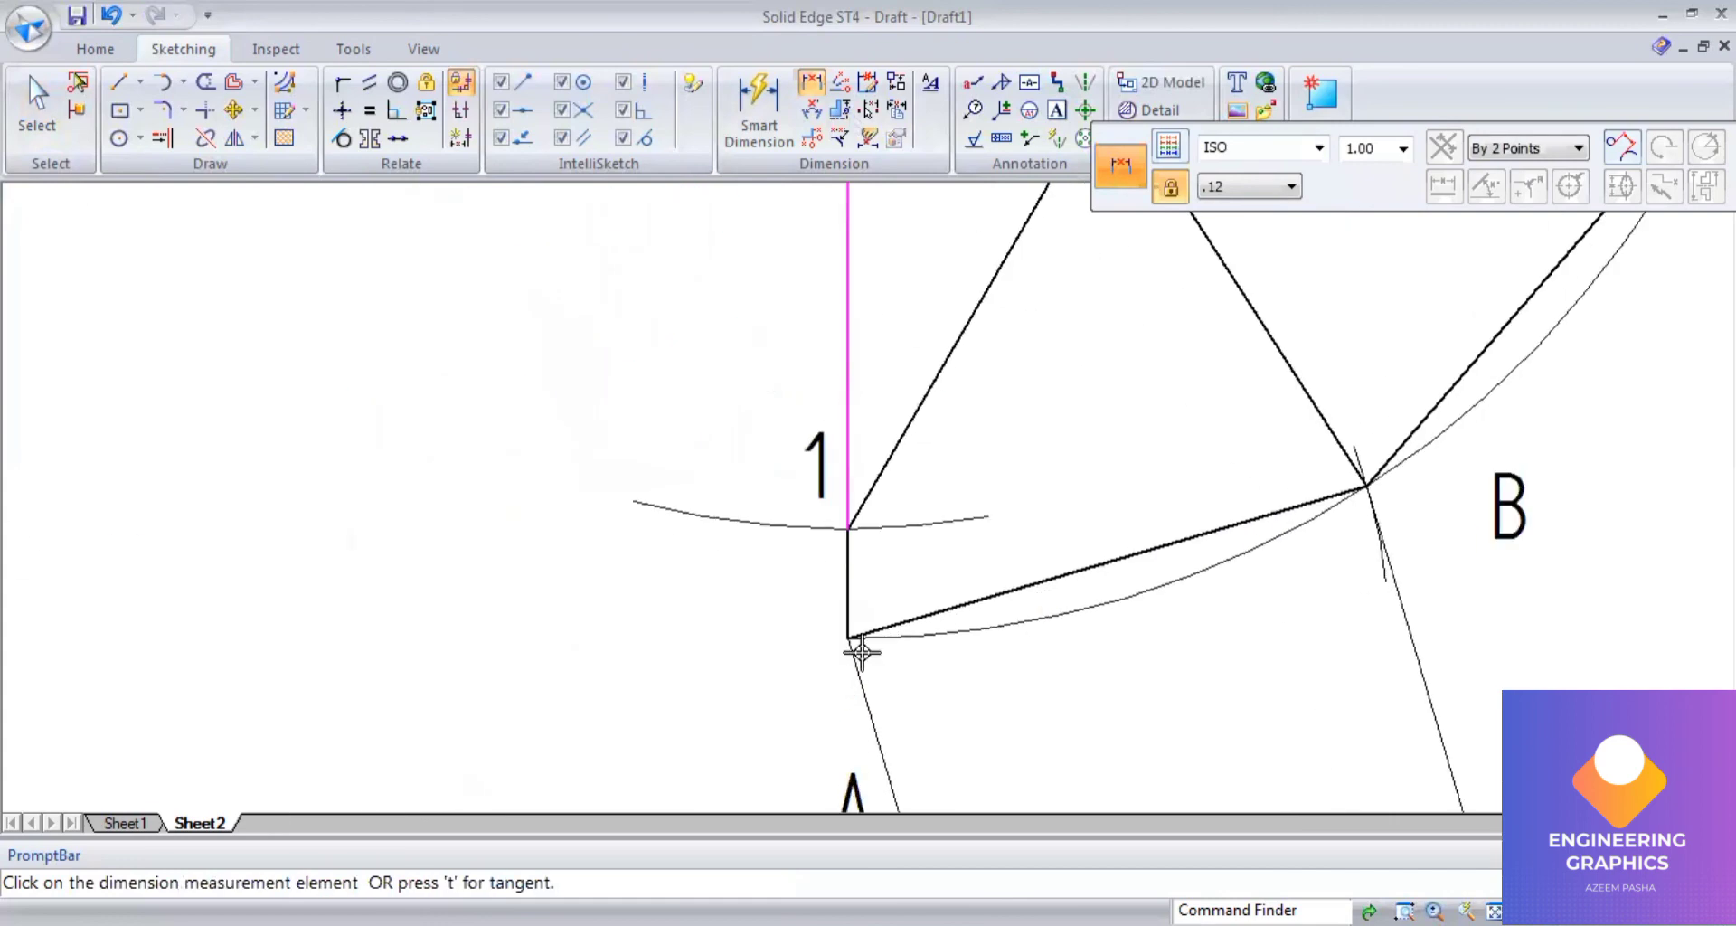
{"action": "left_click", "coordinate": [847, 635]}
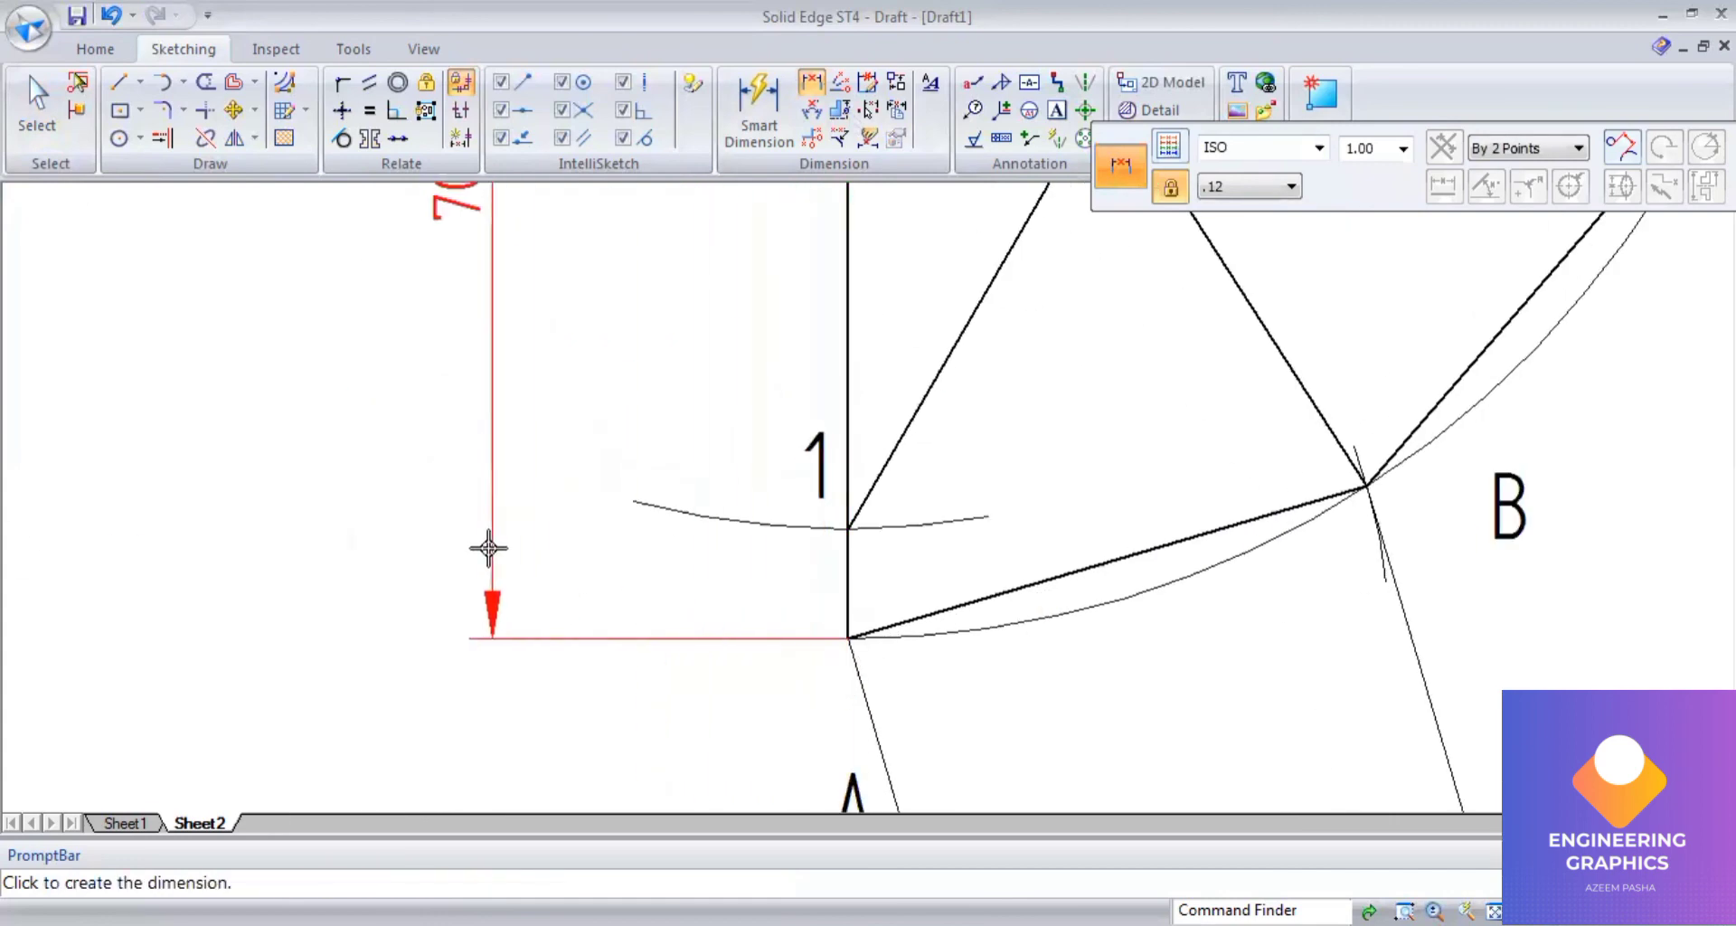
{"action": "left_click", "coordinate": [484, 548]}
{"action": "key", "text": "Return"}
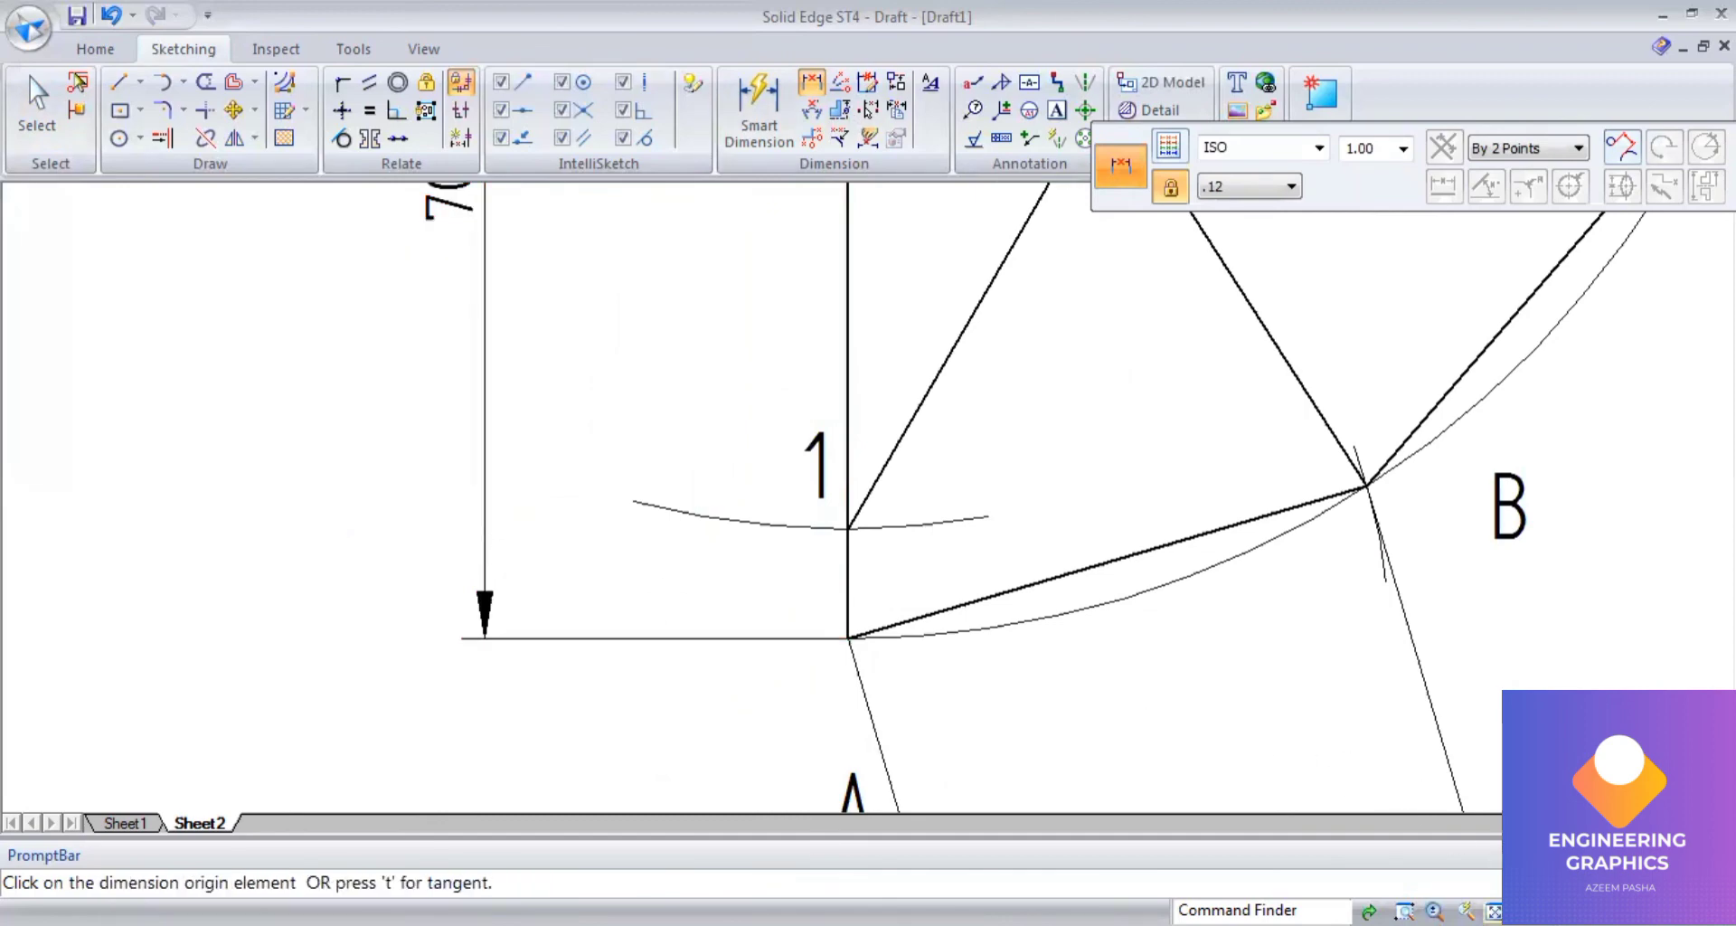
Switch to Adobe Acrobat Reader and check the Problem 19 solution against the dimensioned development.
{"action": "left_click", "coordinate": [1497, 911]}
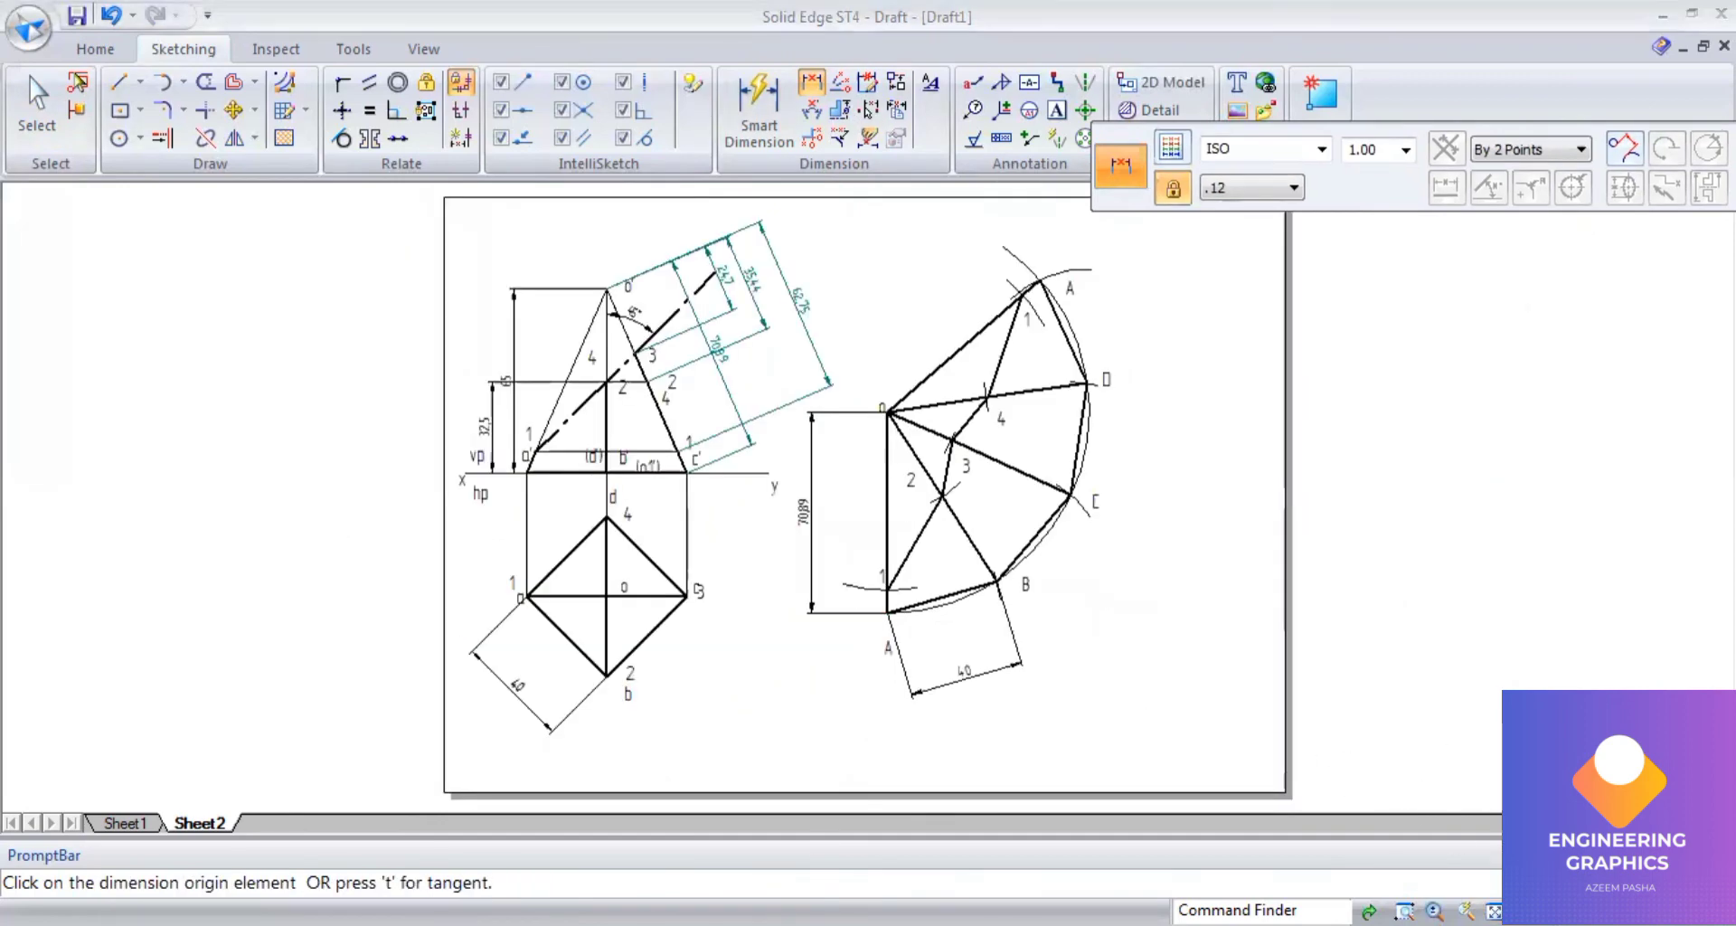
{"action": "key", "text": "alt+Tab"}
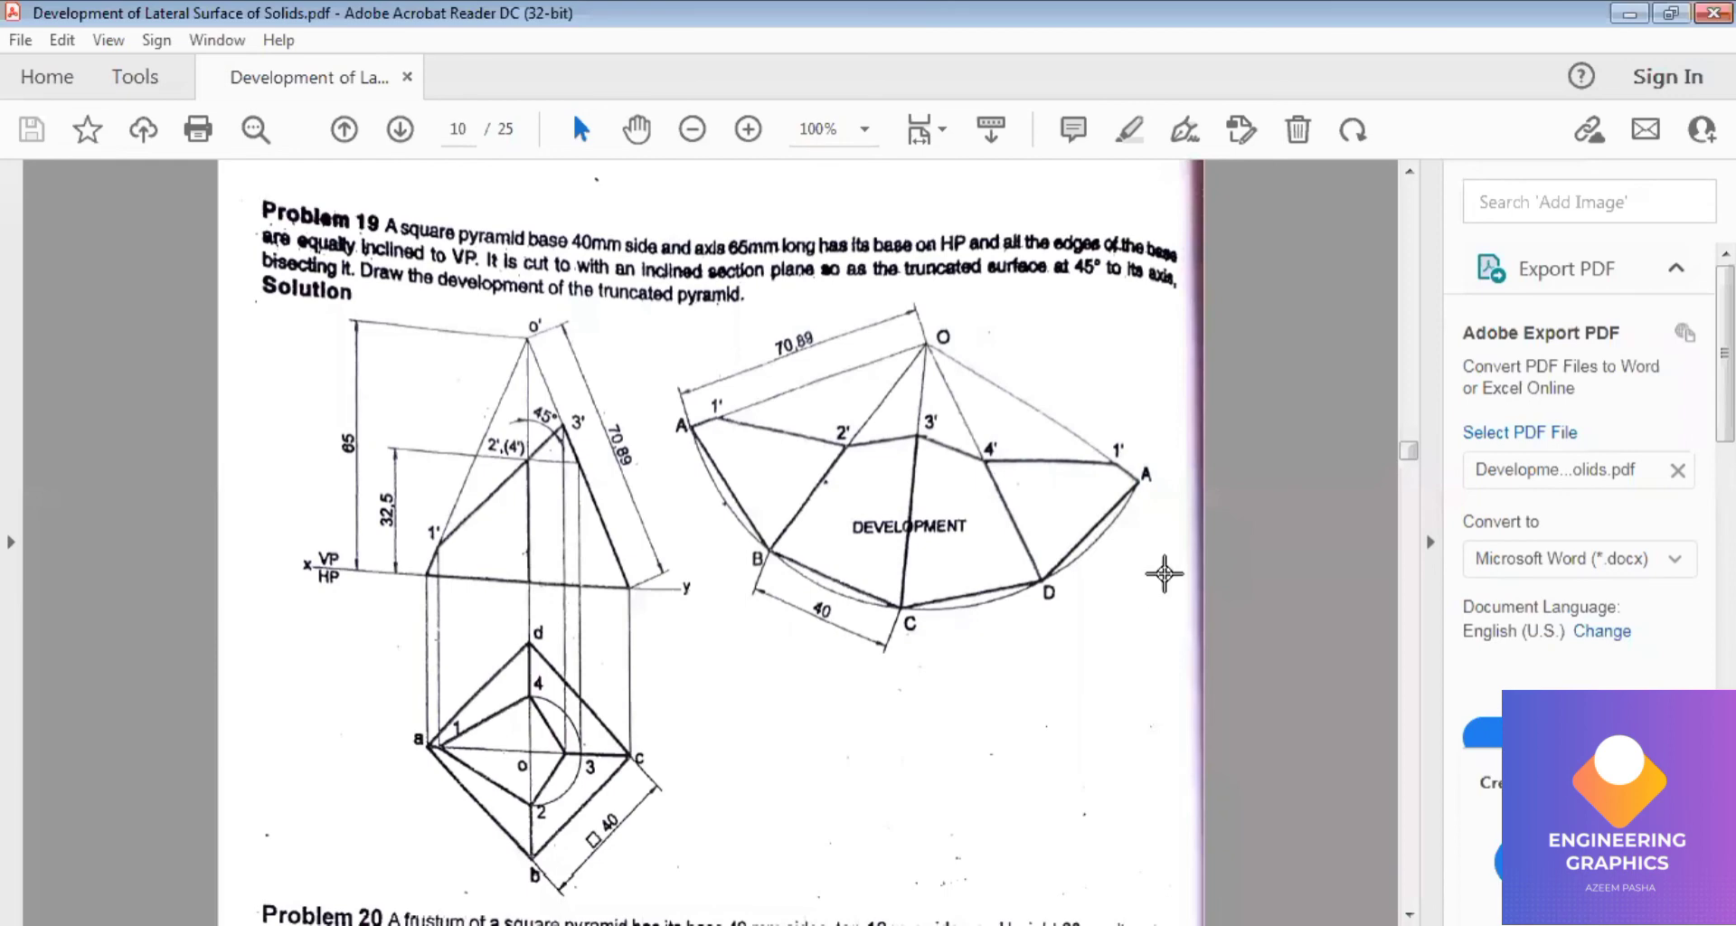
{"action": "key", "text": "alt+Tab"}
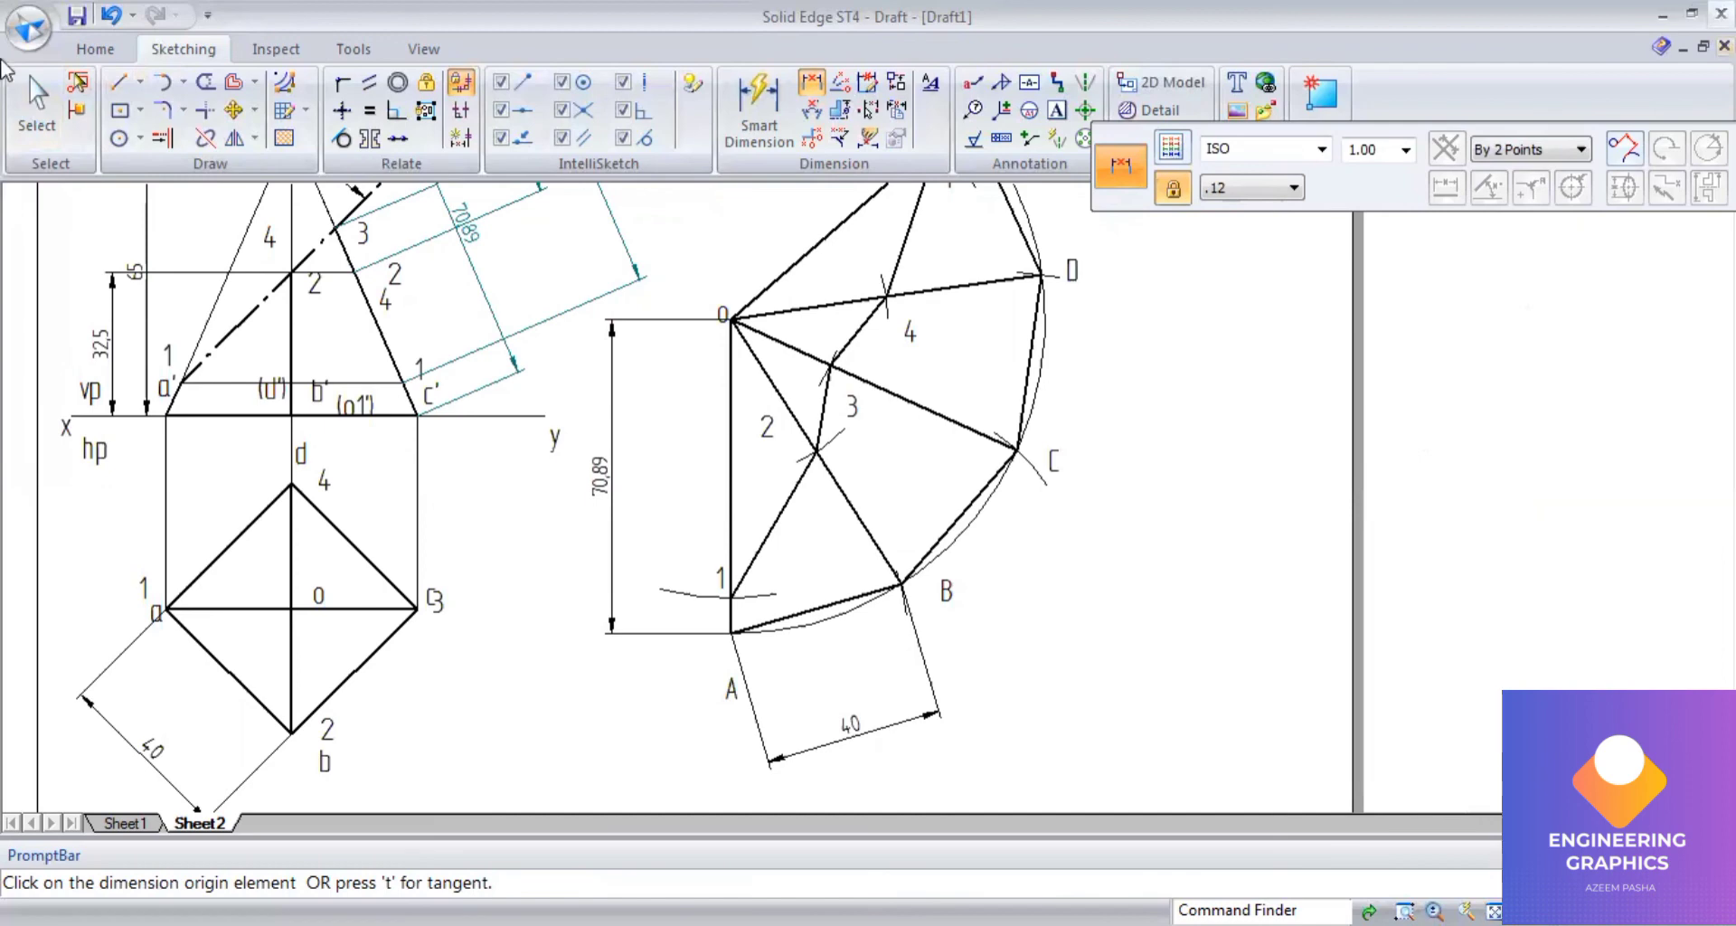
Thin the line width of the five development edge segments running from O to cut points 1, 2, 3, 4 and the second 1.
{"action": "key", "text": "Escape"}
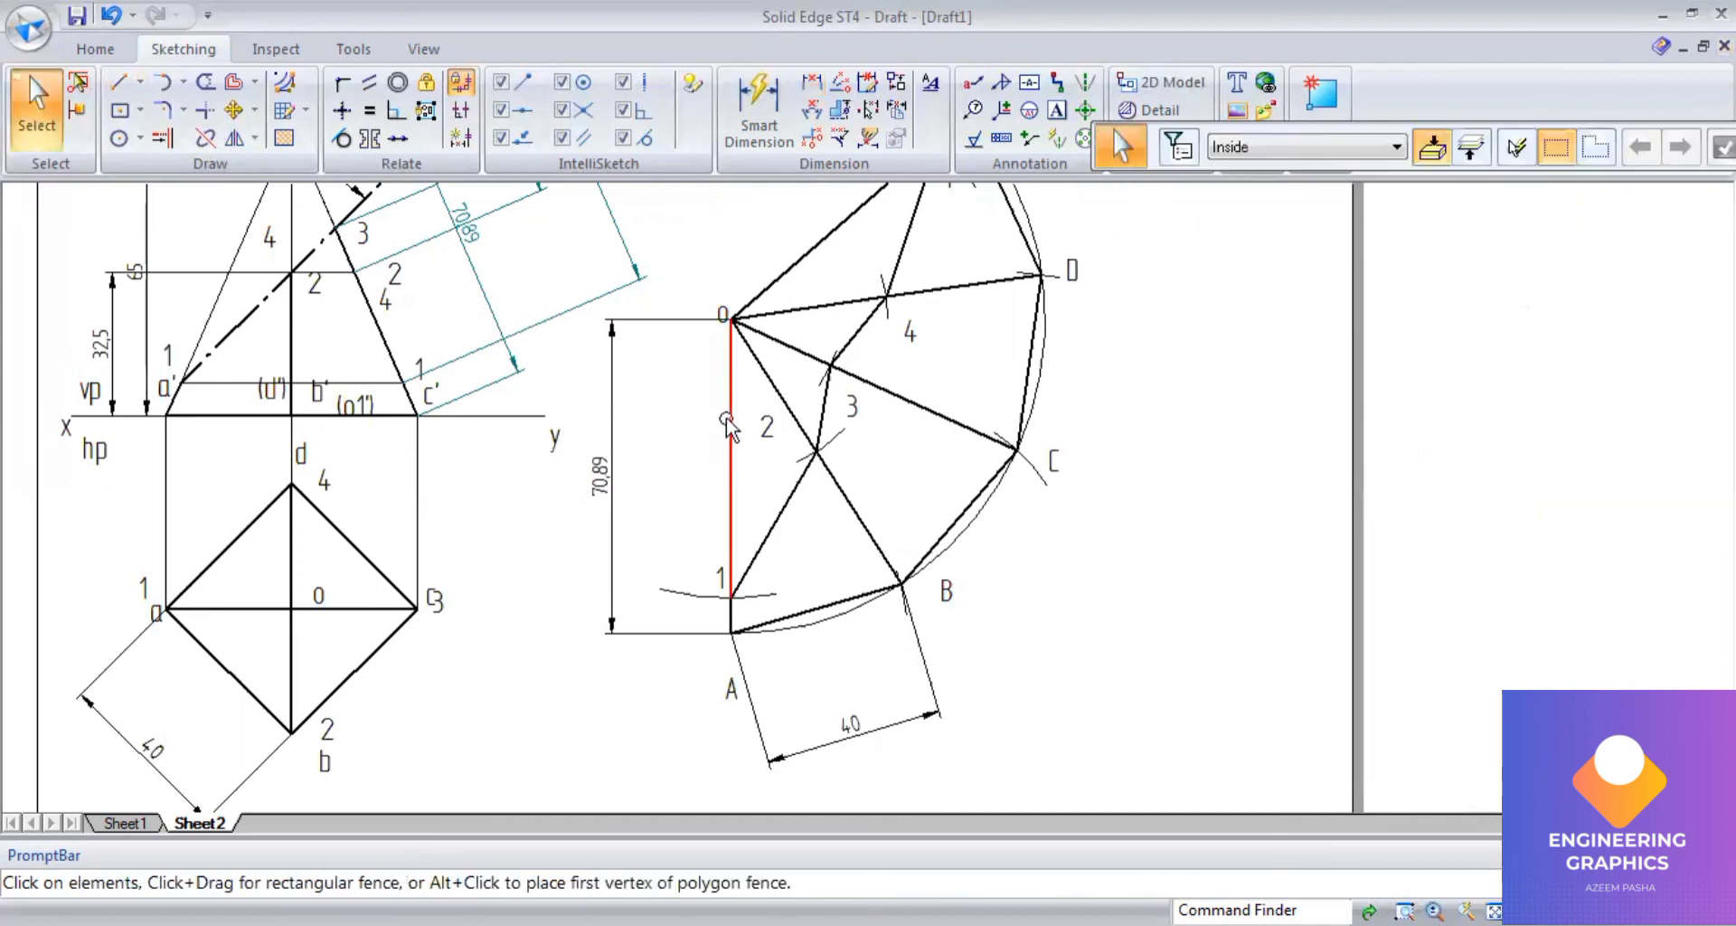
{"action": "left_click", "coordinate": [773, 397]}
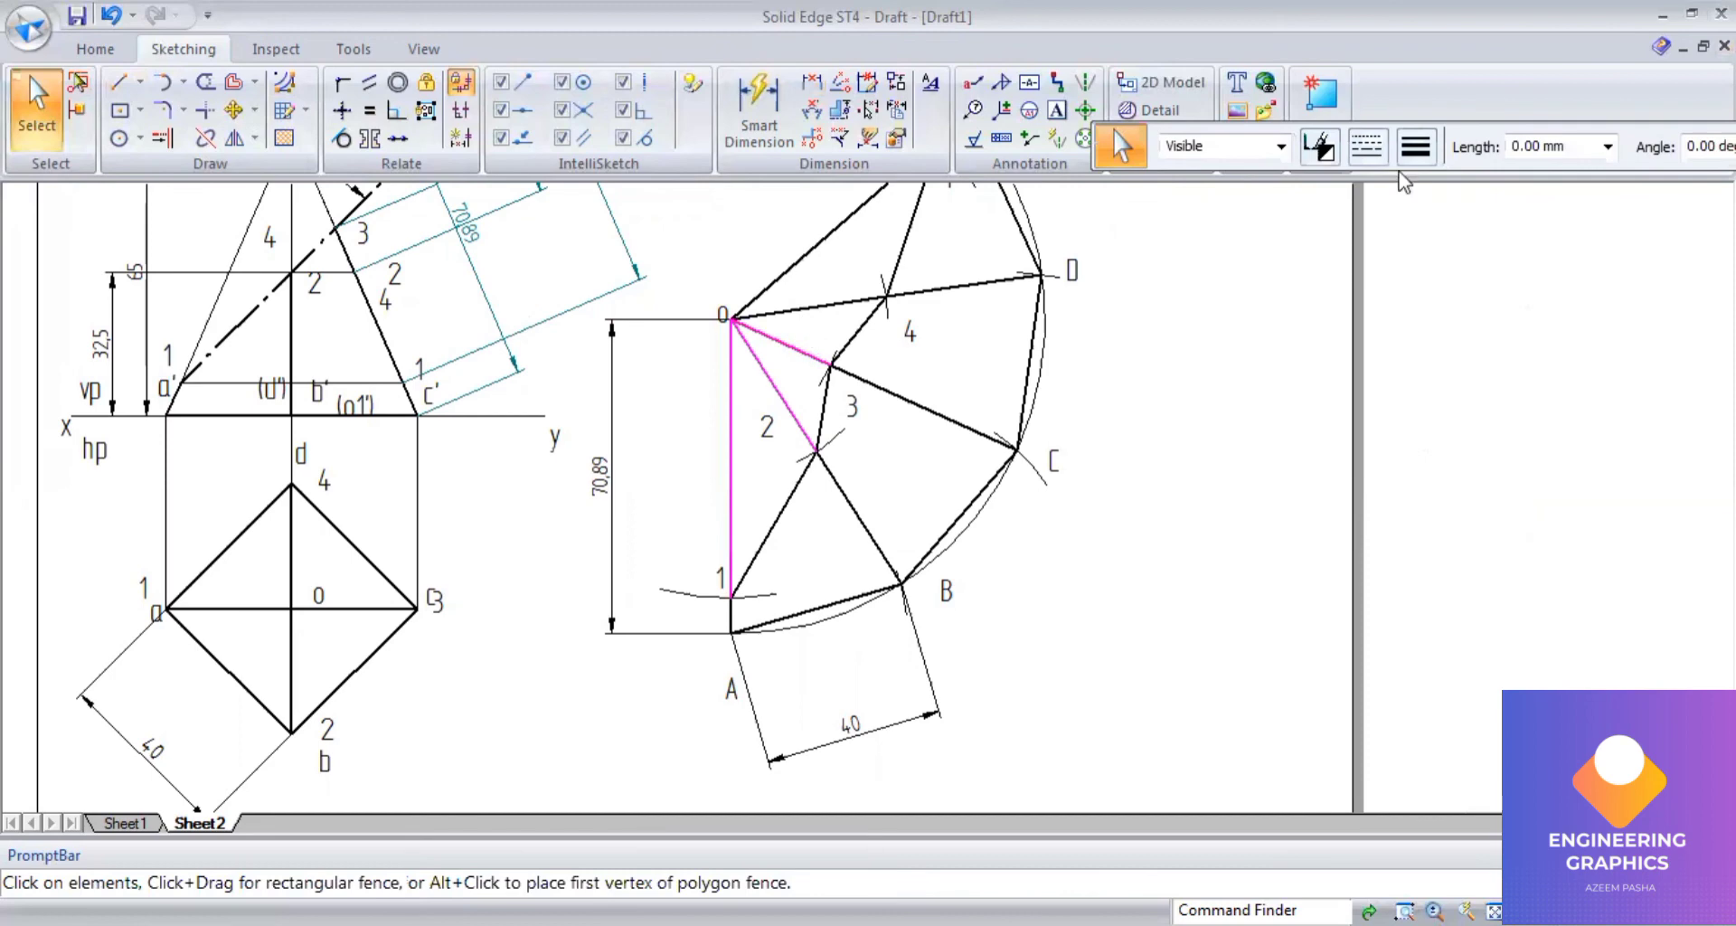
{"action": "left_click", "coordinate": [1419, 157]}
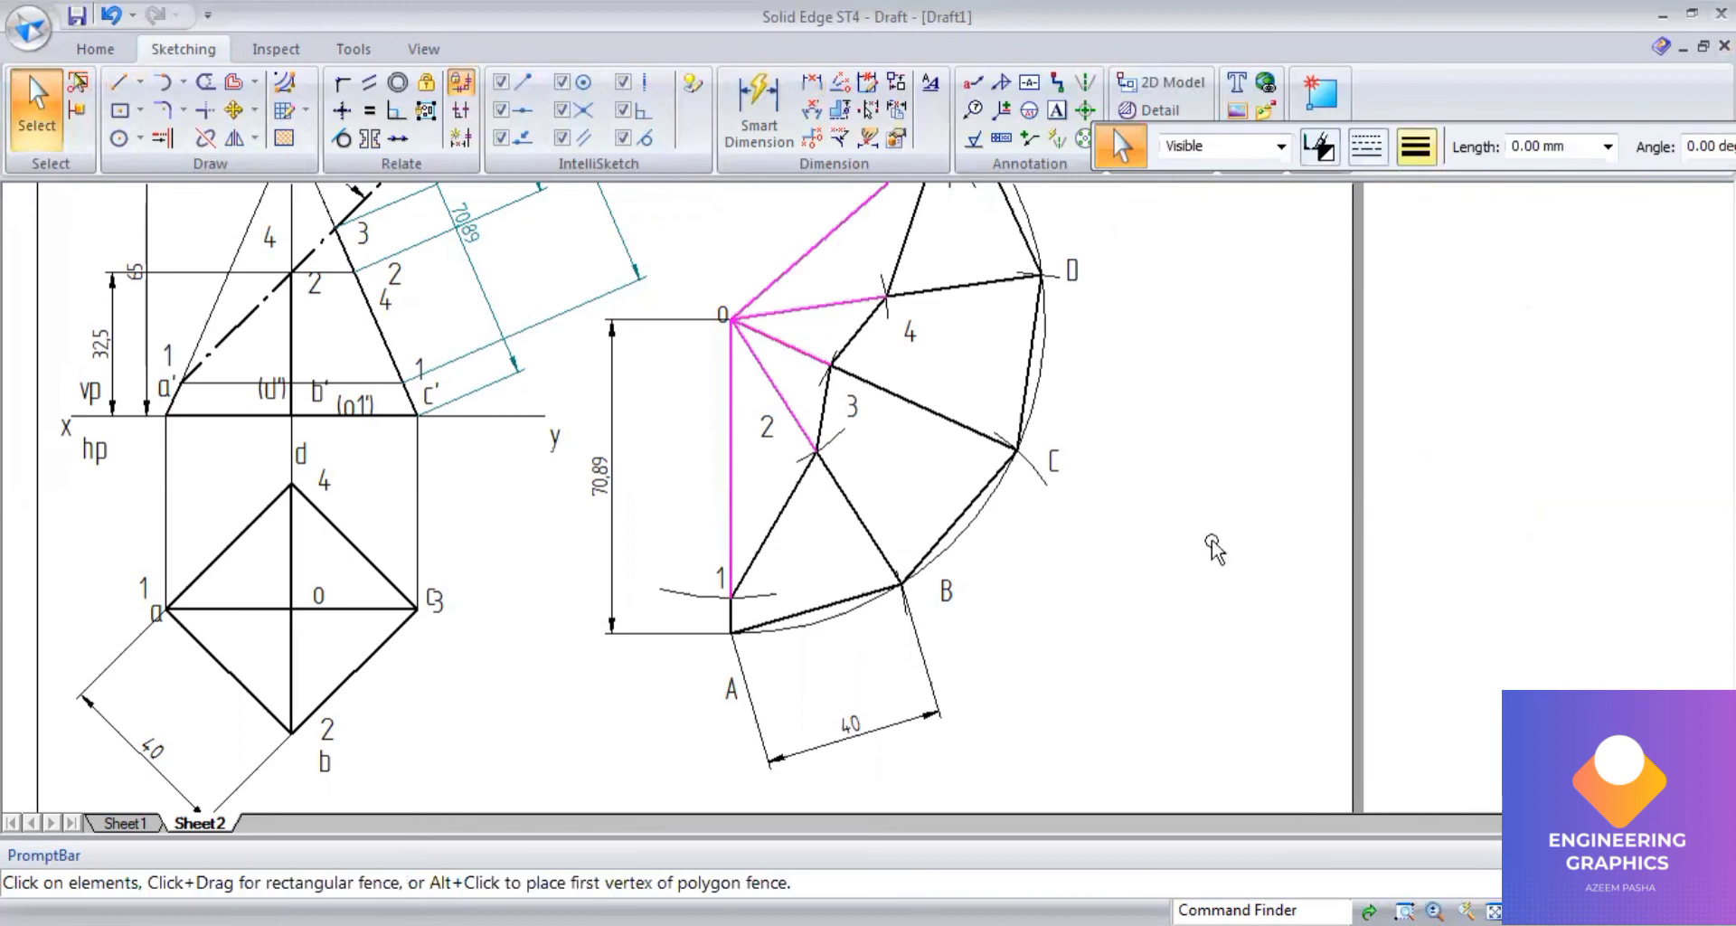
{"action": "key", "text": "Escape"}
Fit the whole sheet and compare the finished development with the Problem 19 solution in Adobe Acrobat Reader.
{"action": "left_click", "coordinate": [1496, 912]}
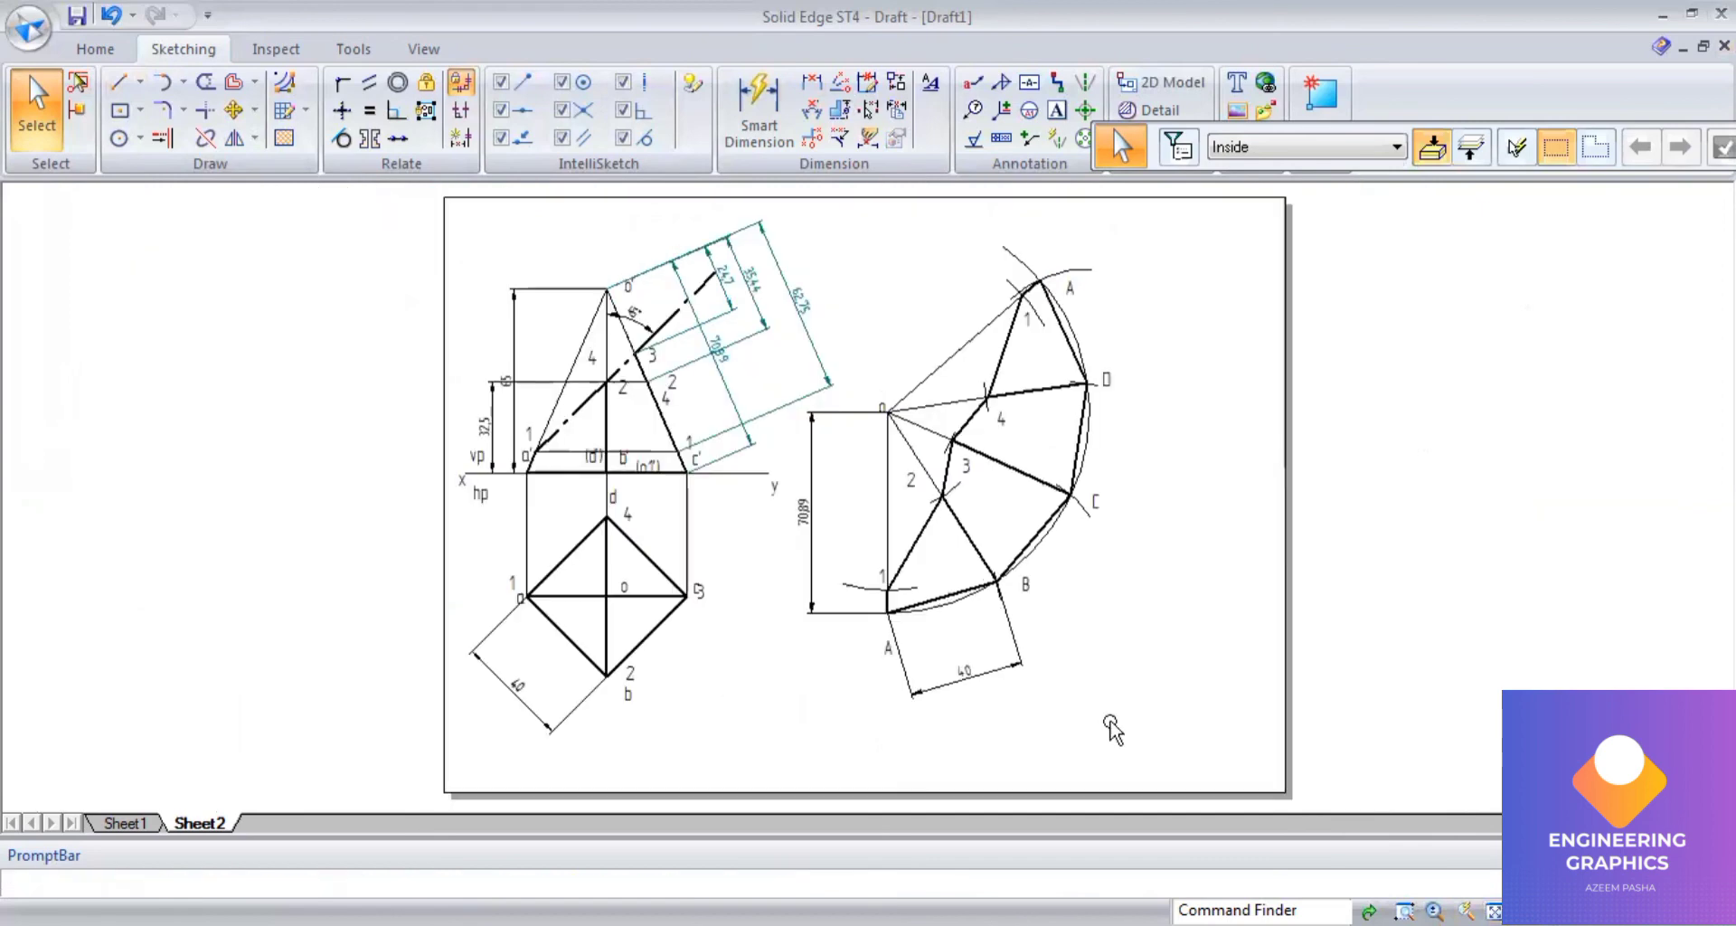
{"action": "key", "text": "alt+Tab"}
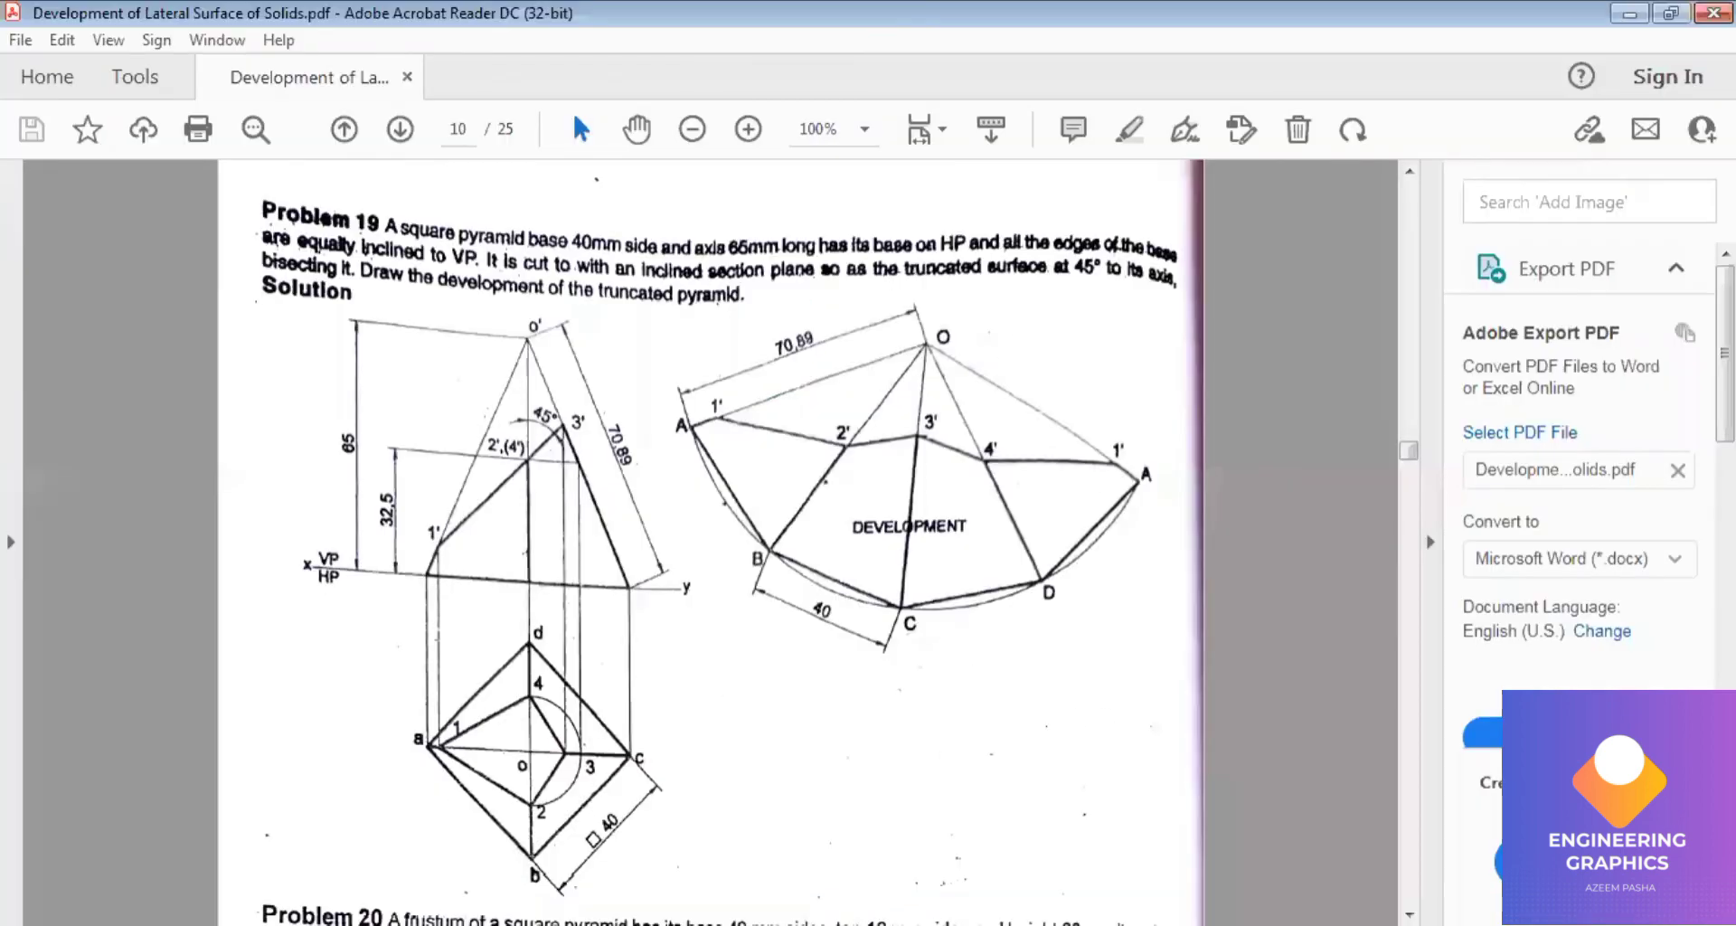
{"action": "key", "text": "alt+Tab"}
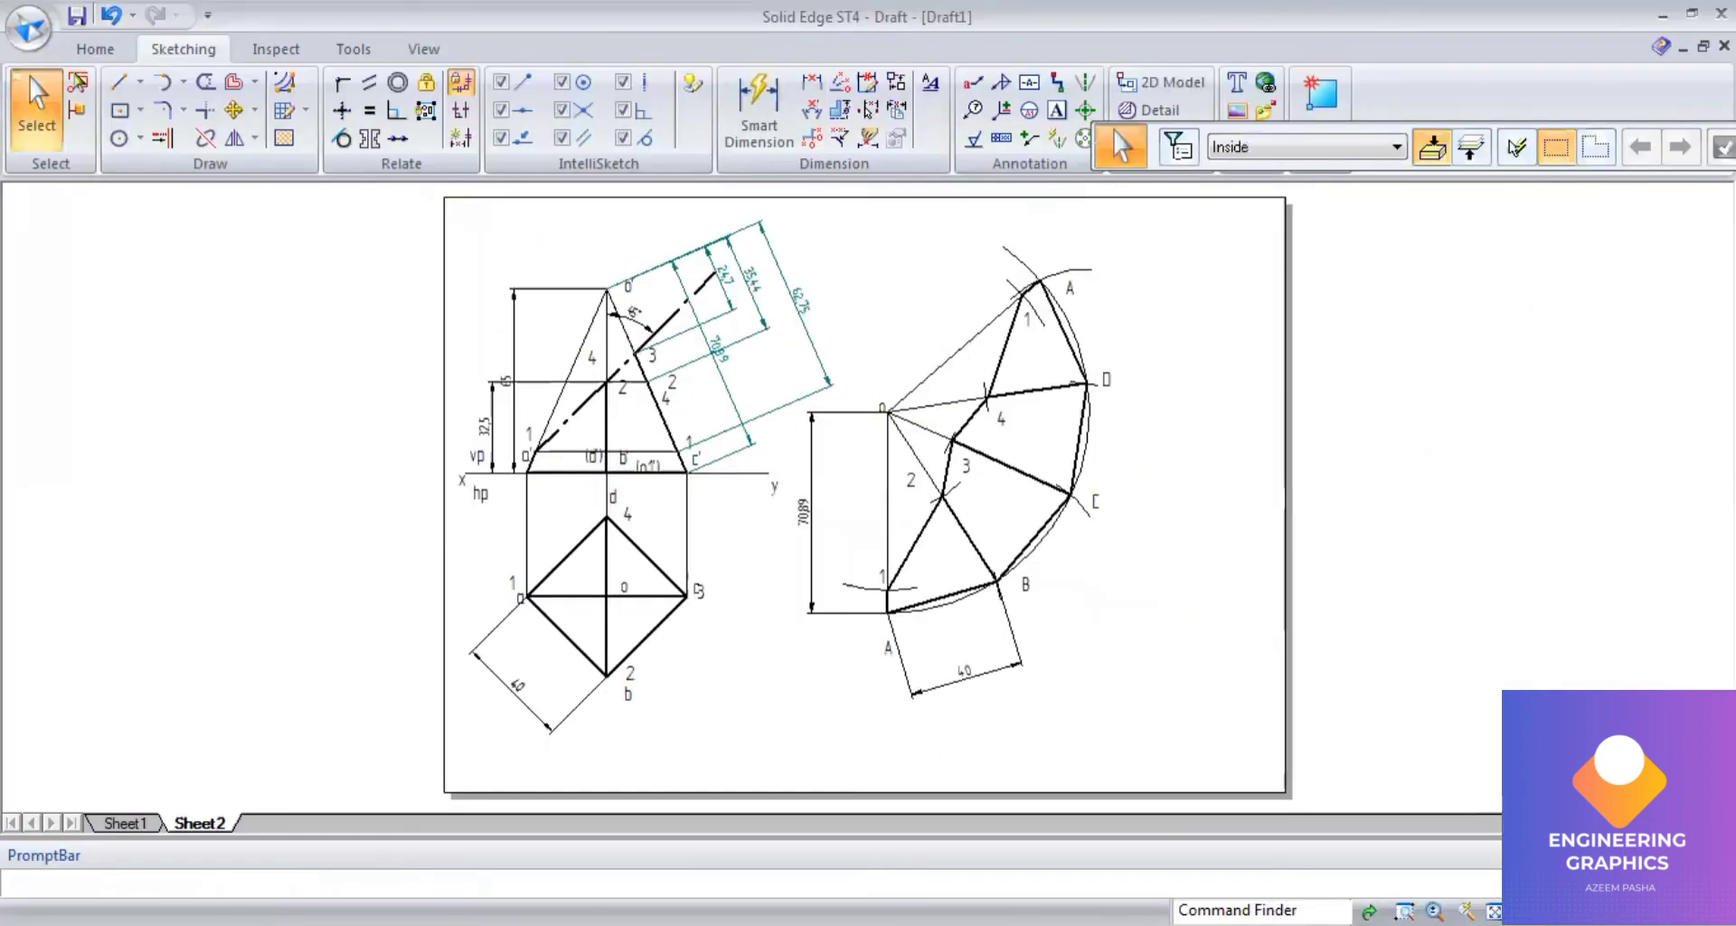